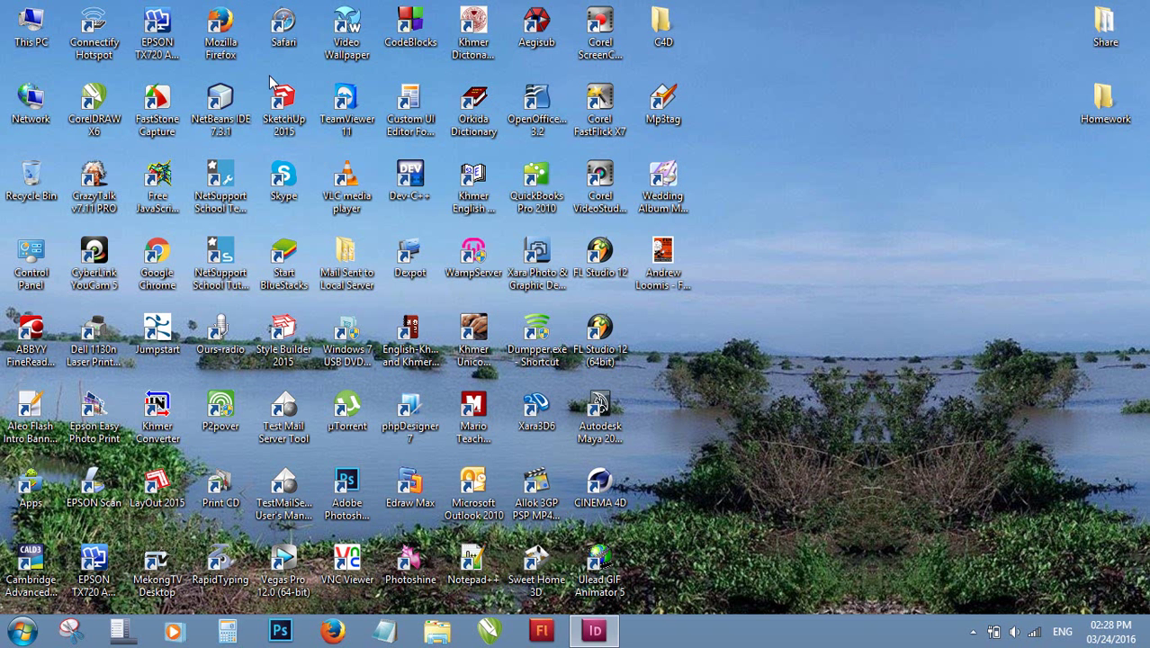
Launch Microsoft Word 2010 from the Microsoft Office folder under Start > All Programs.
{"action": "key", "text": "super"}
{"action": "left_click", "coordinate": [56, 557]}
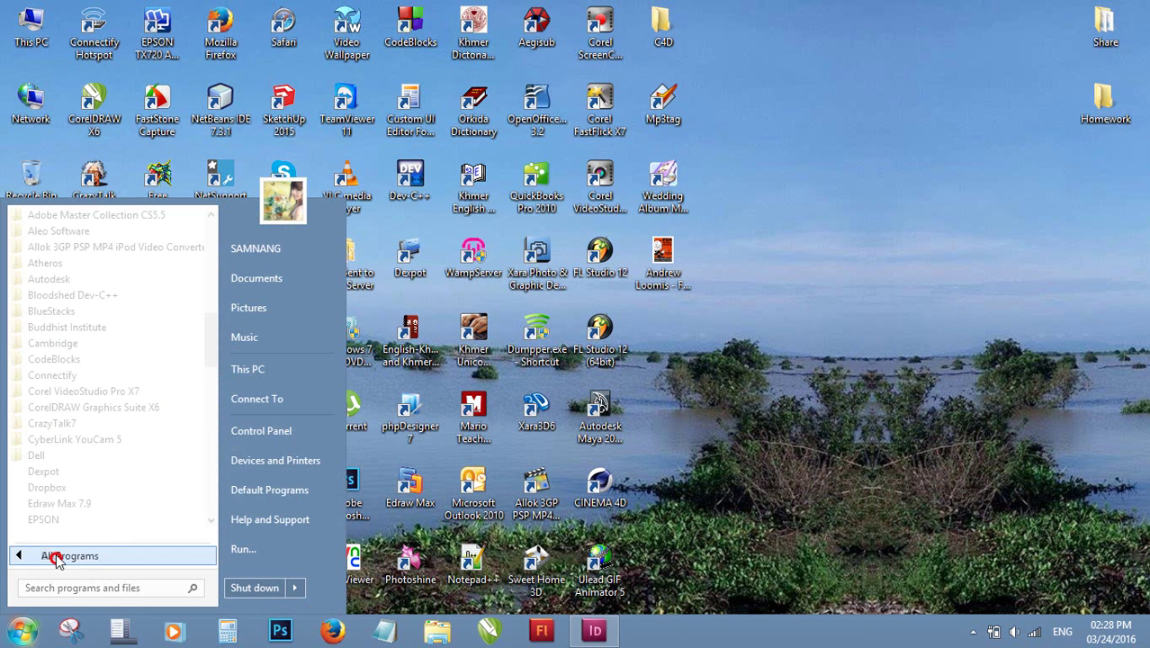
{"action": "scroll", "coordinate": [160, 293], "scroll_direction": "down", "scroll_amount": 4}
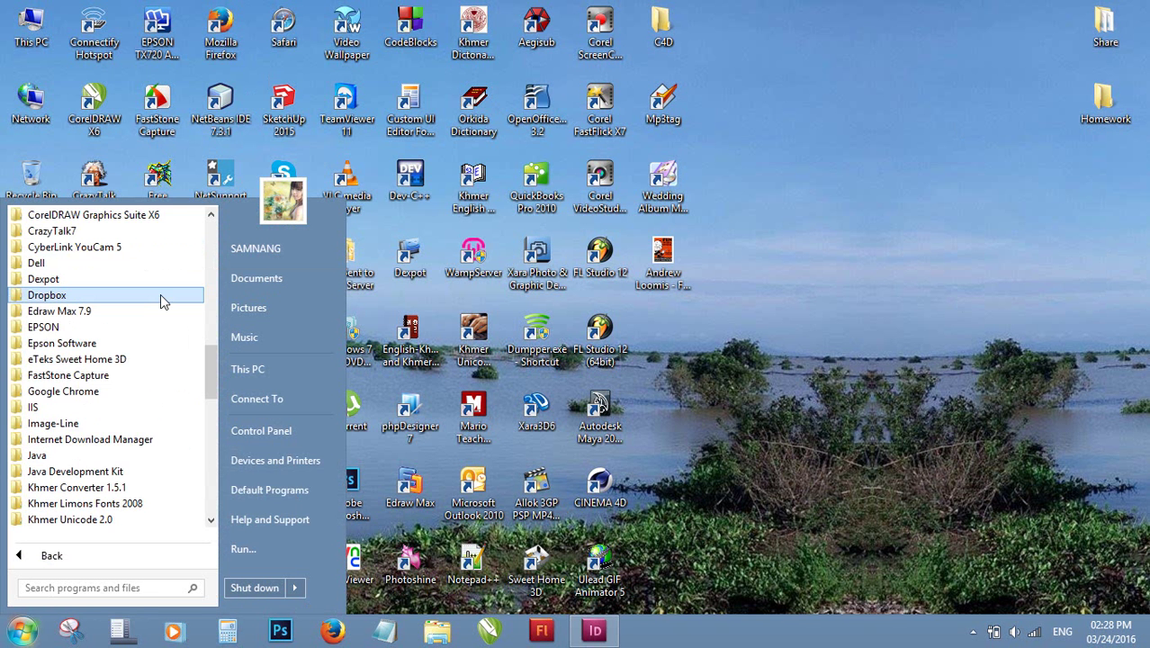
{"action": "scroll", "coordinate": [153, 342], "scroll_direction": "down", "scroll_amount": 7}
{"action": "scroll", "coordinate": [151, 354], "scroll_direction": "up", "scroll_amount": 1}
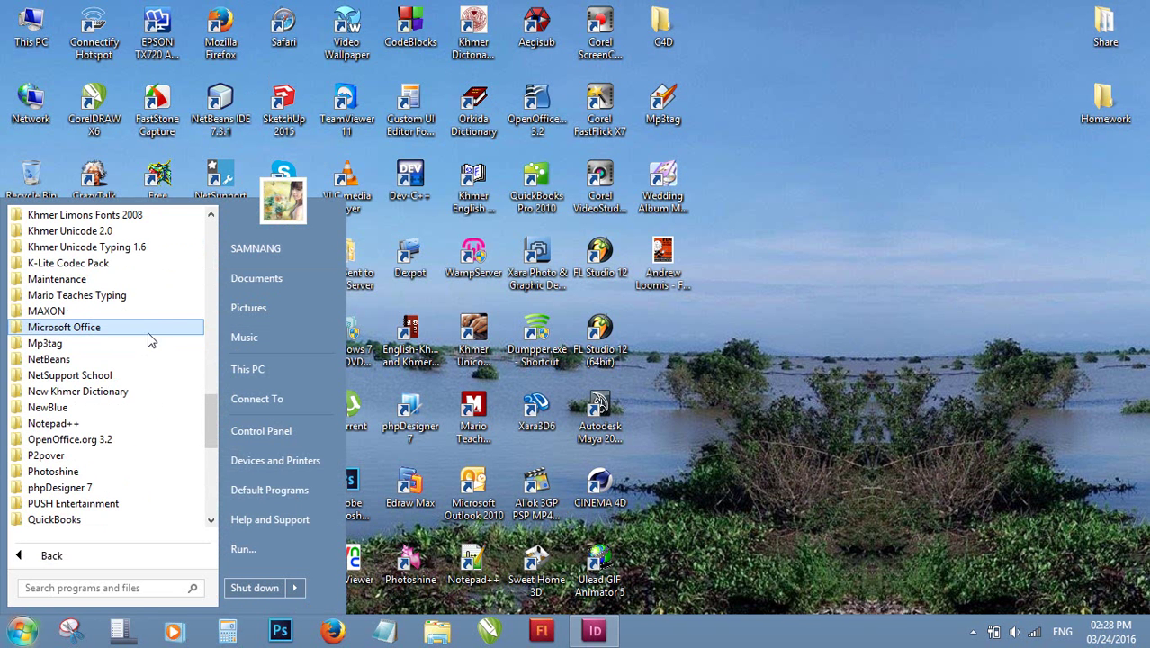
{"action": "left_click", "coordinate": [146, 329]}
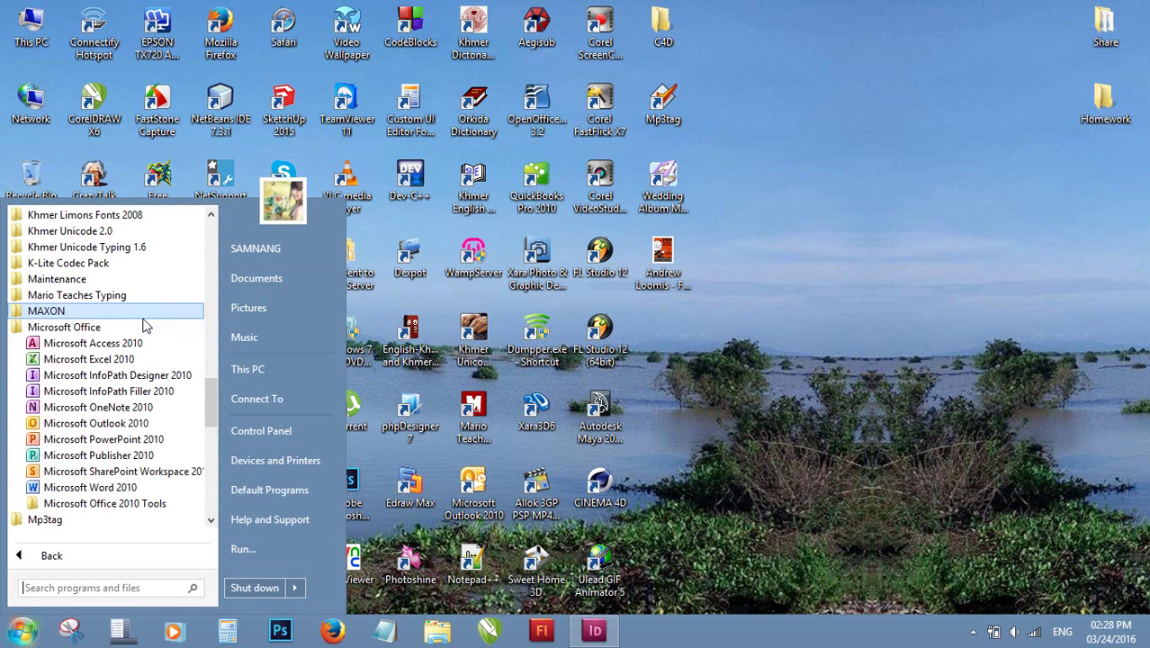
{"action": "left_click", "coordinate": [96, 489]}
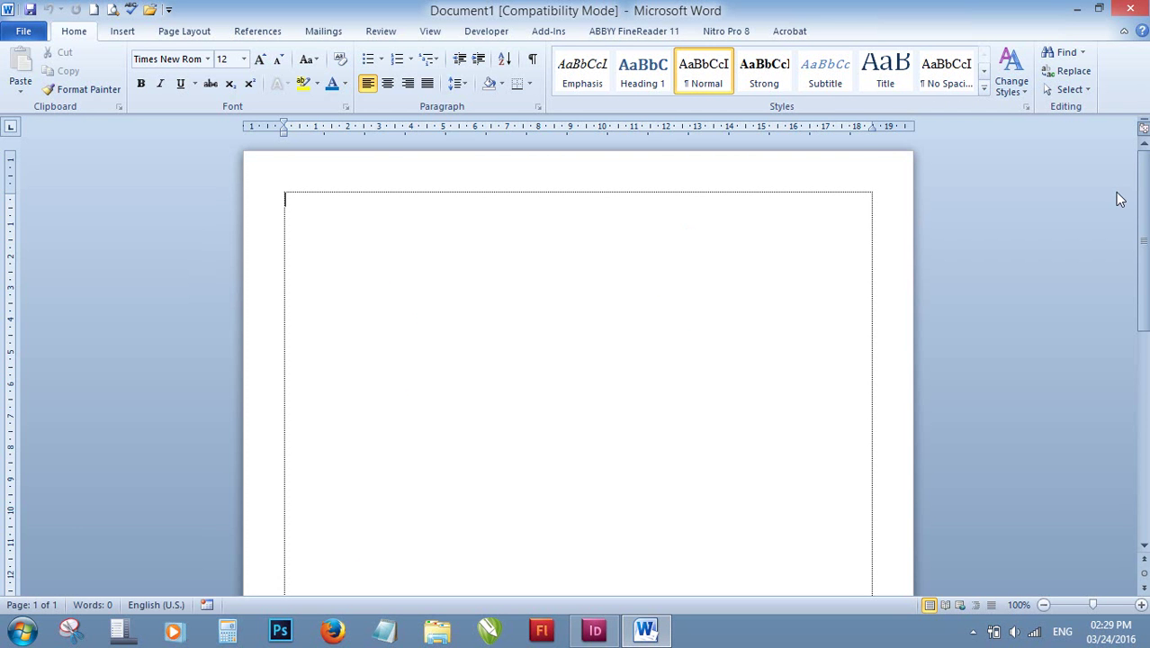
{"action": "mouse_move", "coordinate": [1144, 199]}
{"action": "left_mouse_down"}
{"action": "mouse_move", "coordinate": [1146, 266]}
{"action": "mouse_move", "coordinate": [1124, 147]}
{"action": "left_mouse_up"}
{"action": "scroll", "coordinate": [684, 265], "scroll_direction": "down", "scroll_amount": 10}
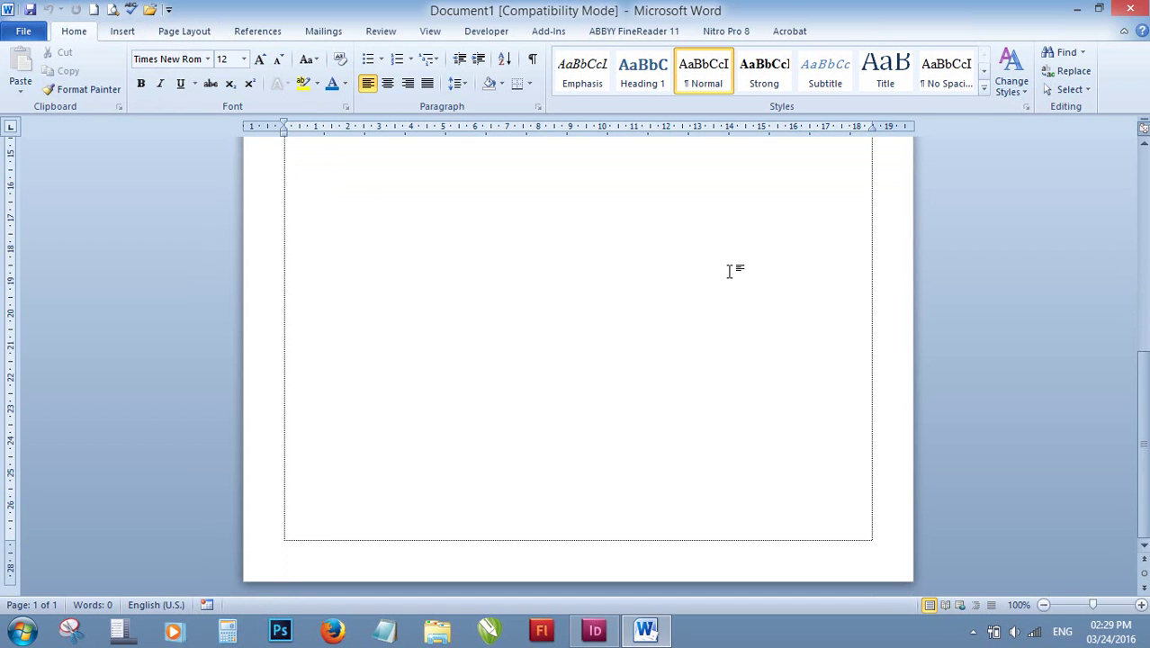
{"action": "scroll", "coordinate": [618, 225], "scroll_direction": "up", "scroll_amount": 5}
{"action": "scroll", "coordinate": [618, 225], "scroll_direction": "up", "scroll_amount": 4}
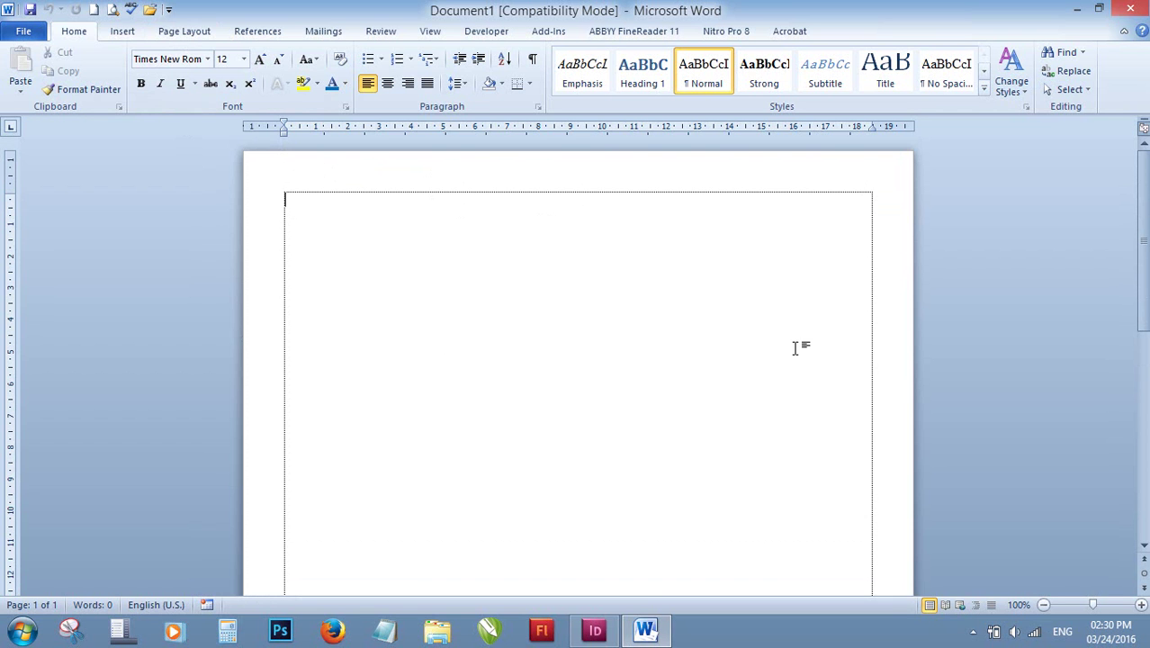
Enter header editing, dismiss the Header gallery unused, and bring up the Insert Shapes list.
{"action": "double_click", "coordinate": [628, 166]}
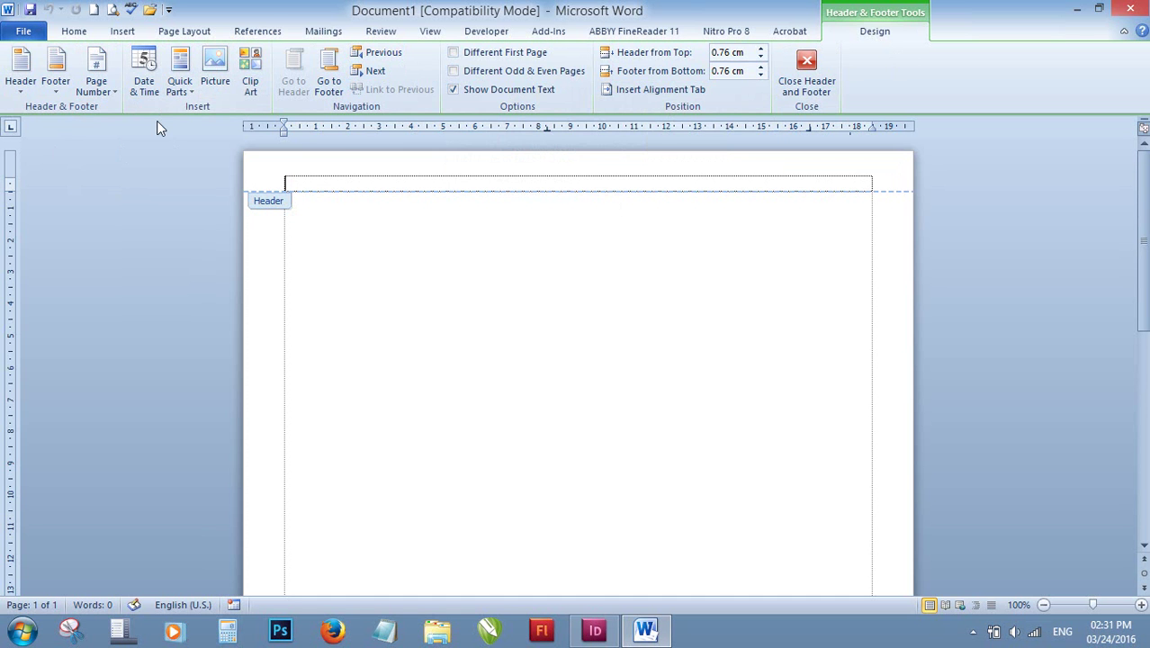
{"action": "left_click", "coordinate": [16, 86]}
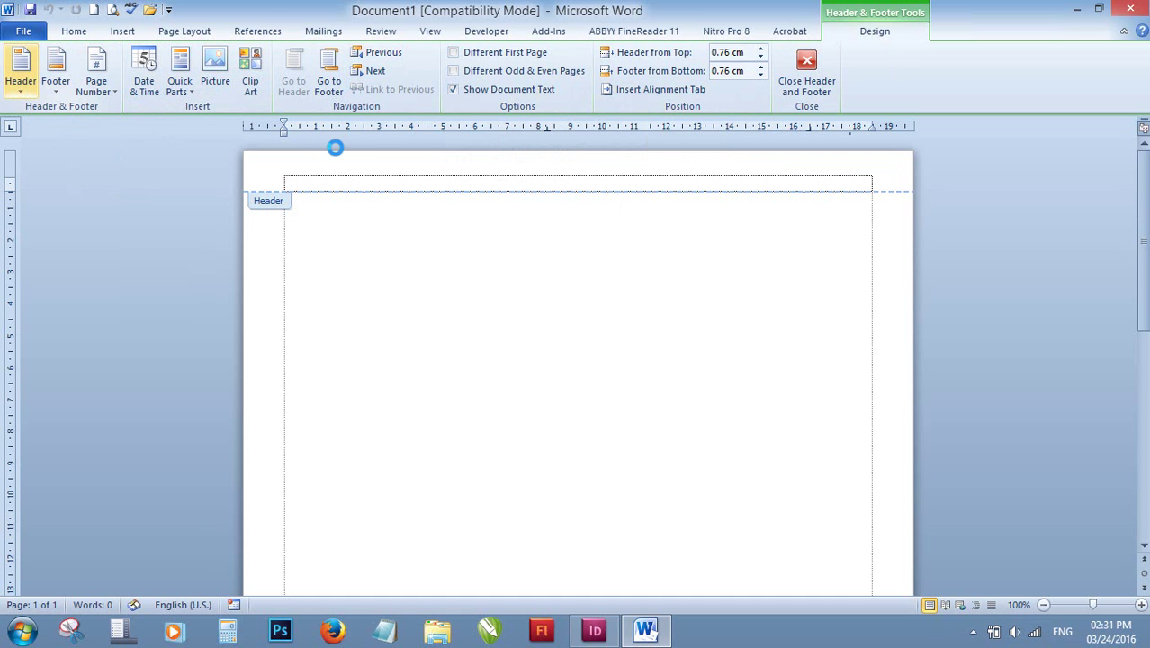
{"action": "left_click", "coordinate": [418, 163]}
{"action": "left_click", "coordinate": [126, 32]}
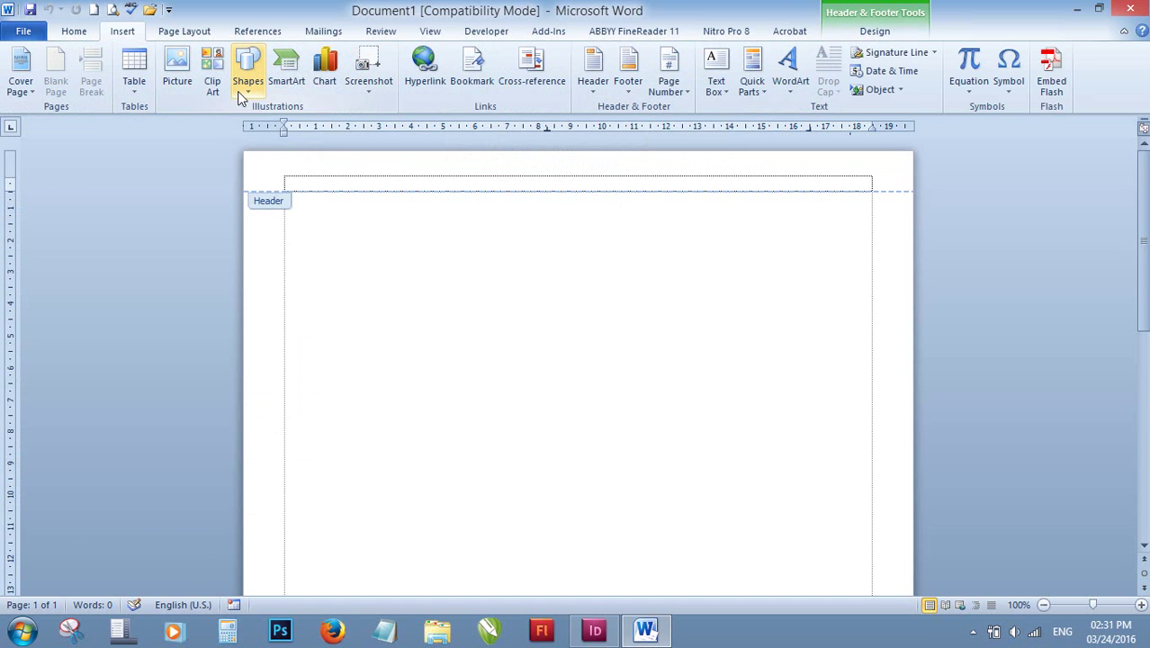
{"action": "left_click", "coordinate": [241, 90]}
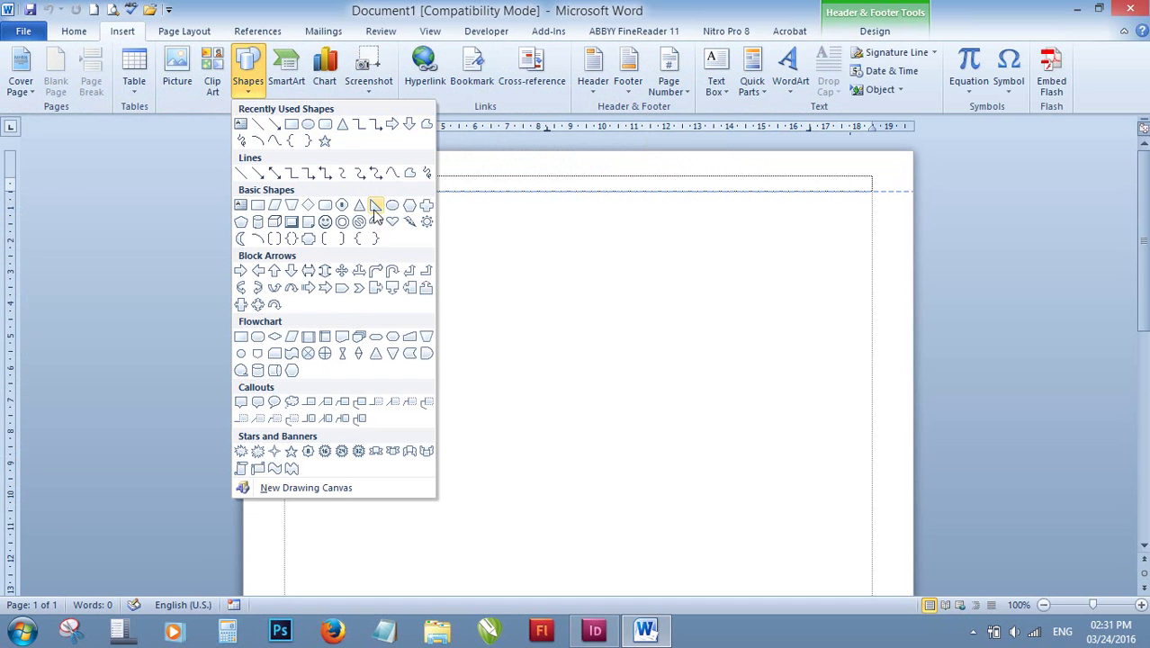
Draw a thin rectangle across the header's left half and give it a gradient shape style.
{"action": "left_click", "coordinate": [273, 207]}
{"action": "mouse_move", "coordinate": [281, 176]}
{"action": "left_mouse_down"}
{"action": "mouse_move", "coordinate": [524, 173]}
{"action": "mouse_move", "coordinate": [551, 191]}
{"action": "left_mouse_up"}
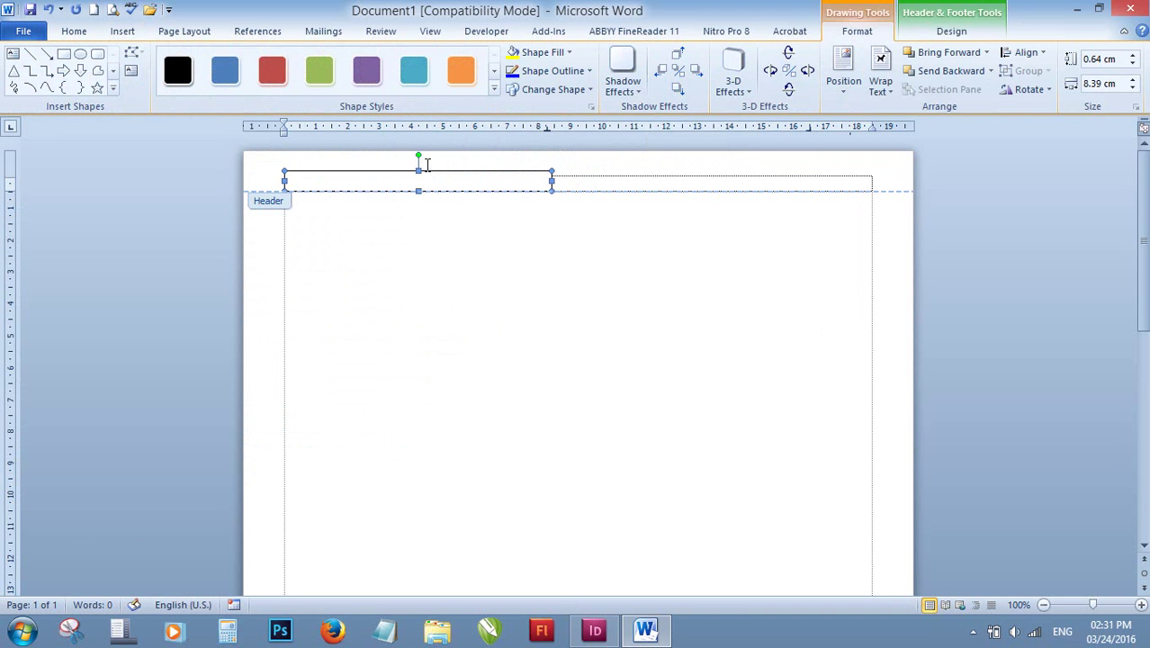
{"action": "left_click", "coordinate": [495, 87]}
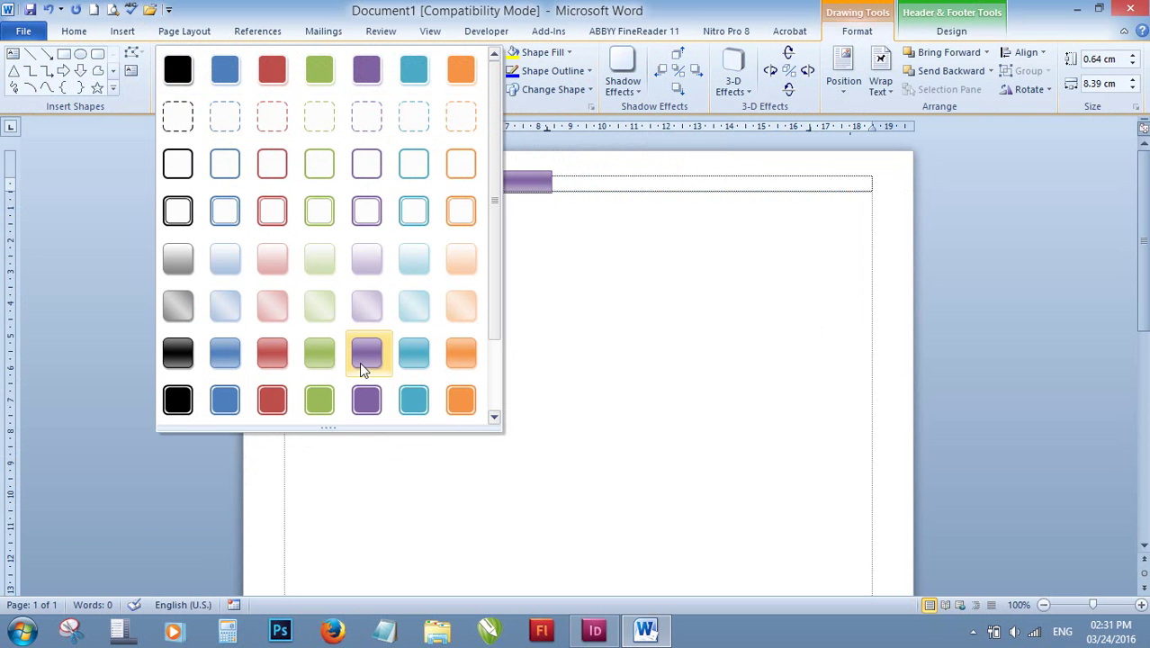
{"action": "left_click", "coordinate": [462, 259]}
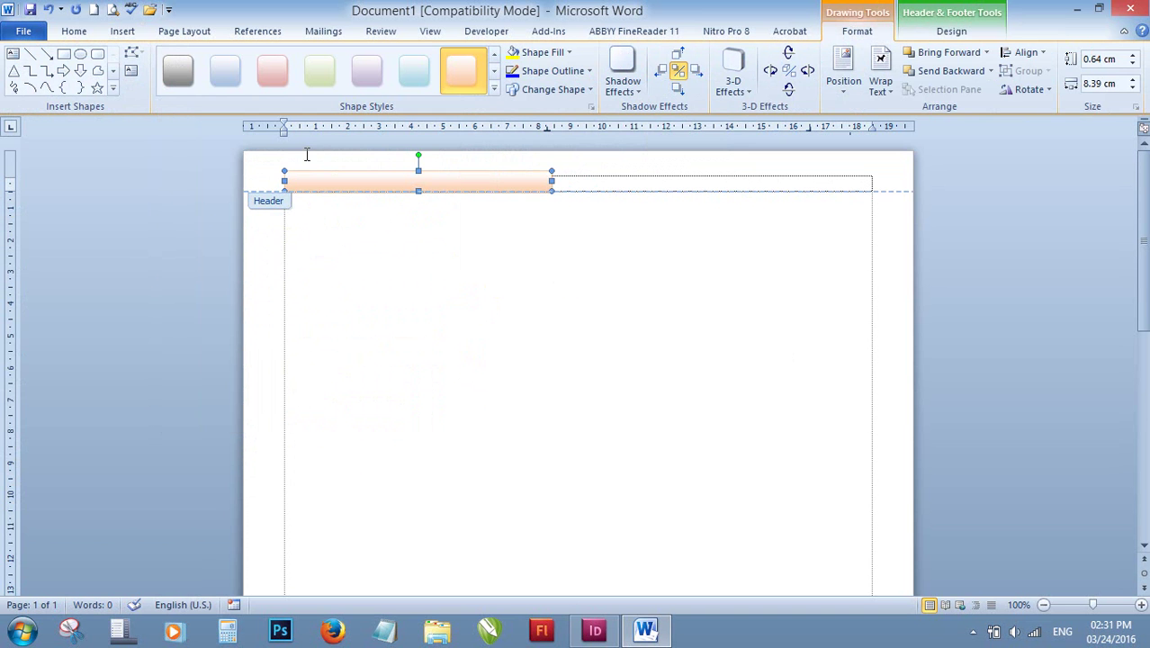
Fill the header bar dark purple and deselect it.
{"action": "left_click", "coordinate": [590, 72]}
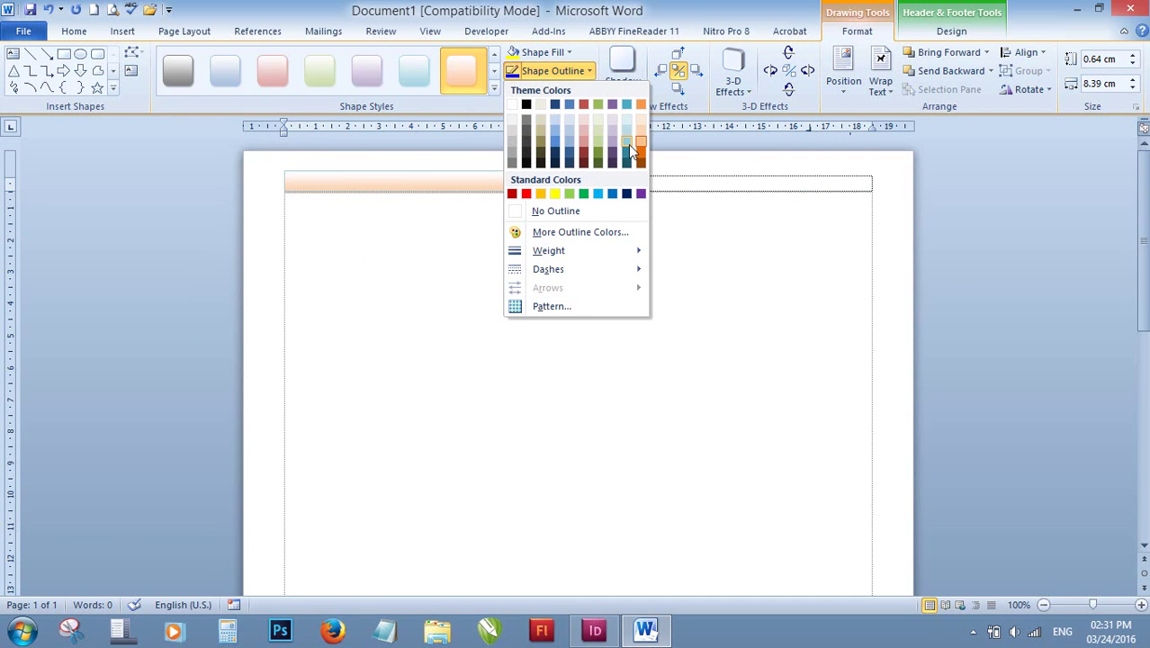
{"action": "left_click", "coordinate": [568, 53]}
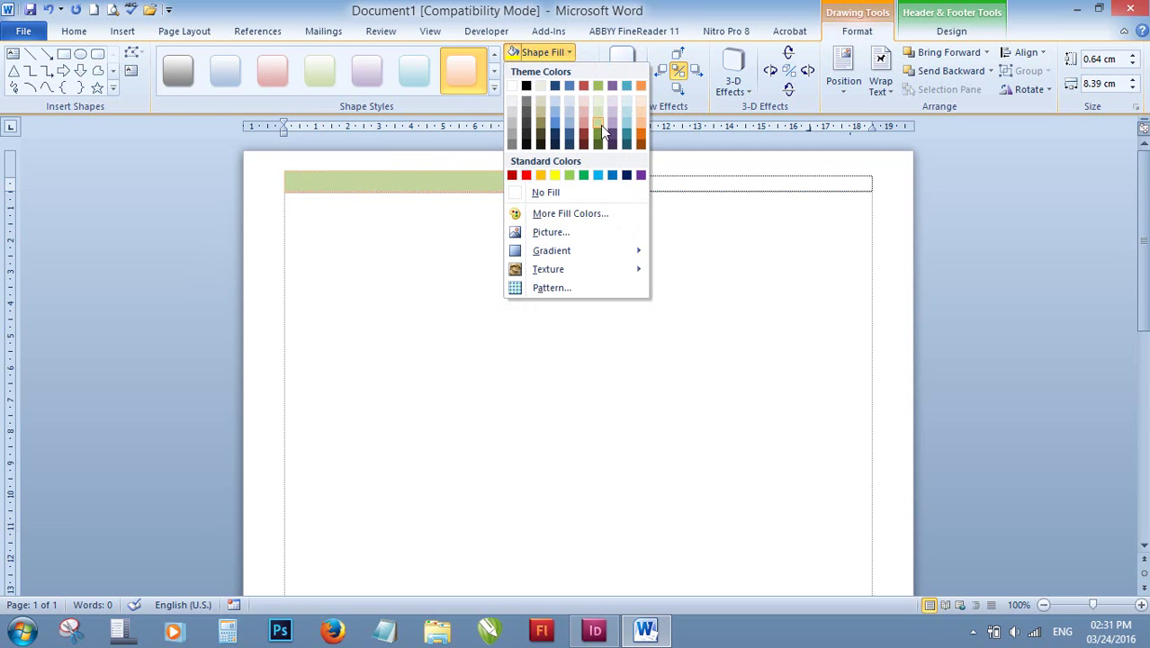
{"action": "left_click", "coordinate": [612, 135]}
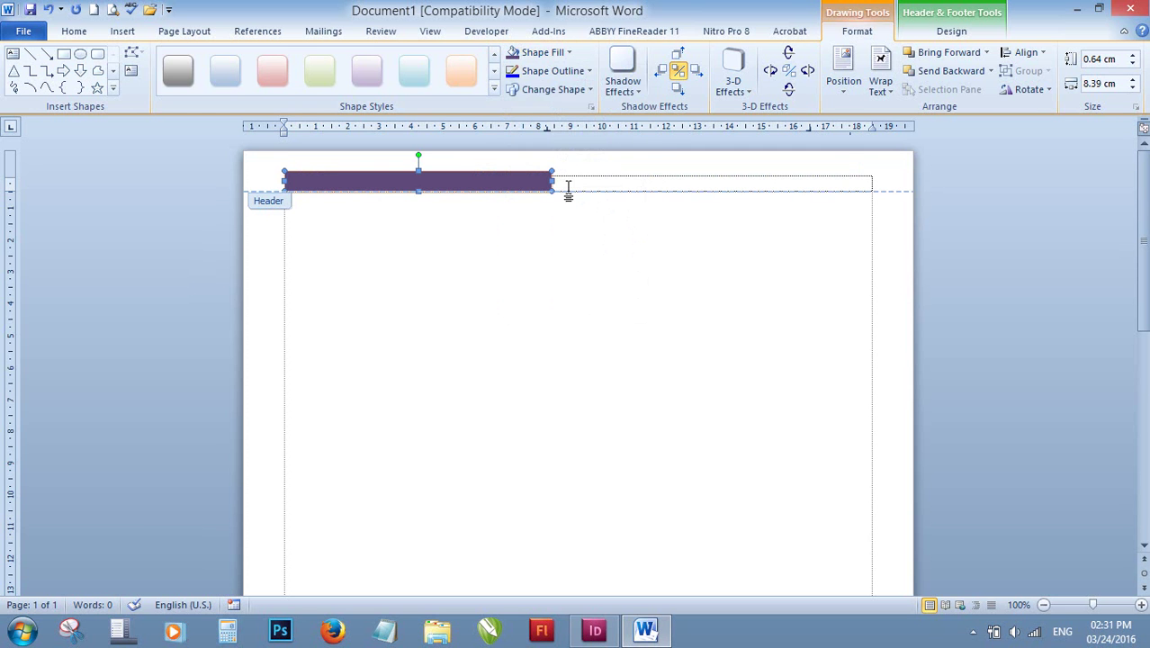
{"action": "left_click", "coordinate": [489, 185]}
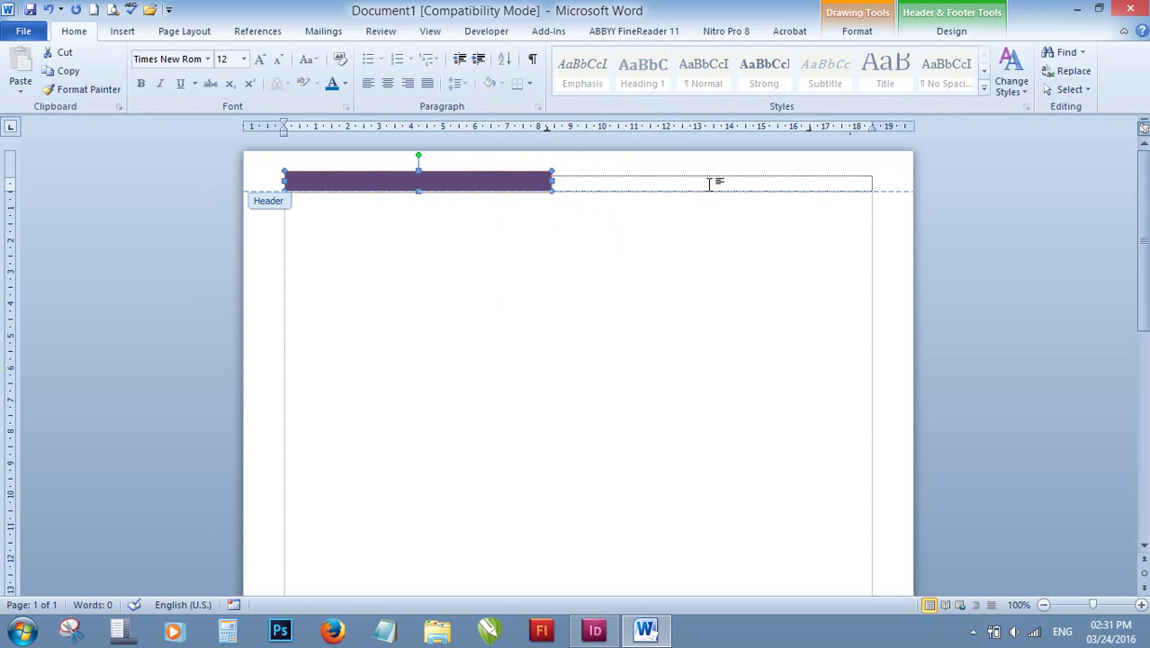
{"action": "left_click", "coordinate": [861, 184]}
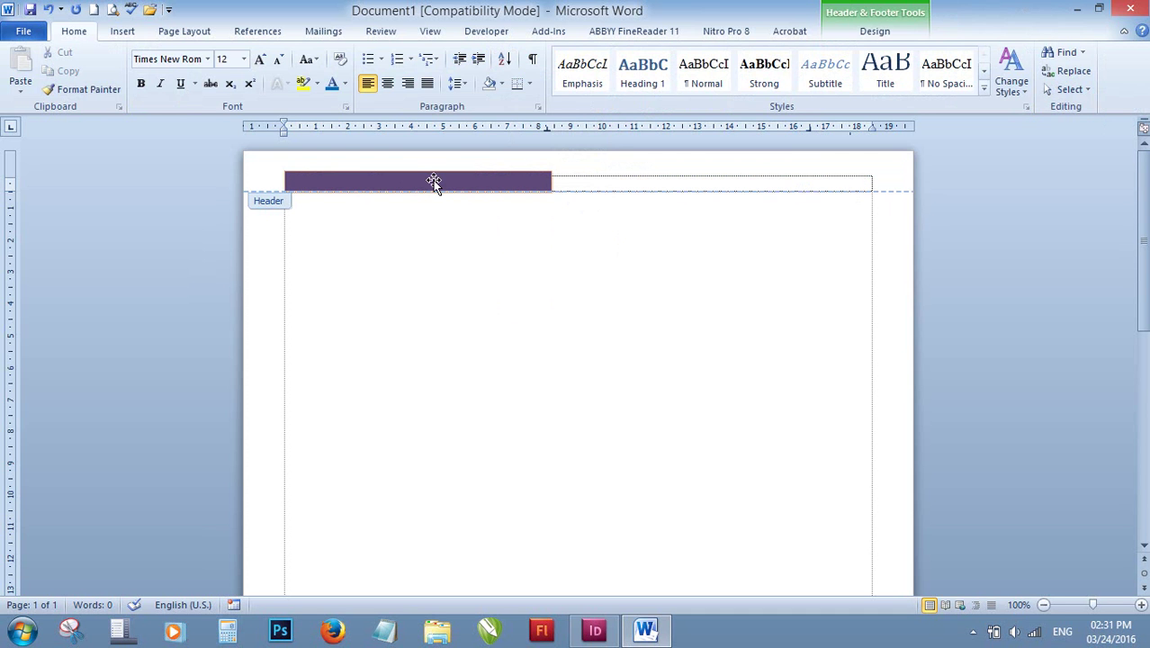
Delete the stray header letters and move the purple bar back to the header's left edge.
{"action": "key", "text": "alt"}
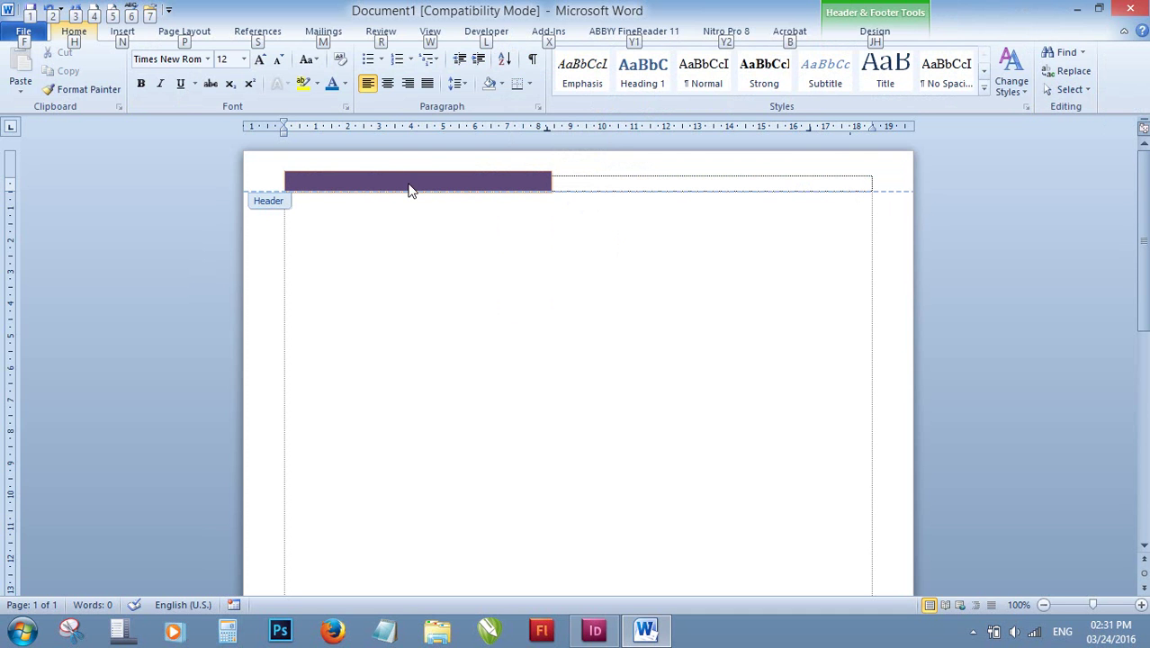
{"action": "key", "text": "alt"}
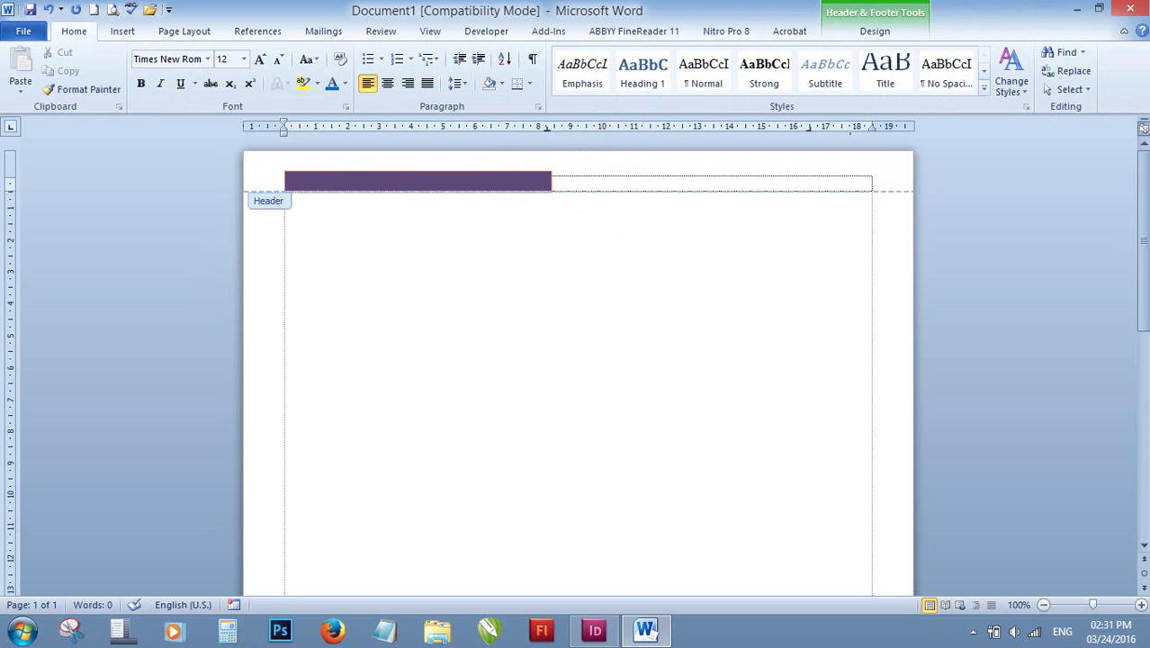
{"action": "key", "text": "ctrl+a"}
{"action": "left_click", "coordinate": [520, 177]}
{"action": "left_click_drag", "start_coordinate": [560, 170], "coordinate": [594, 171]}
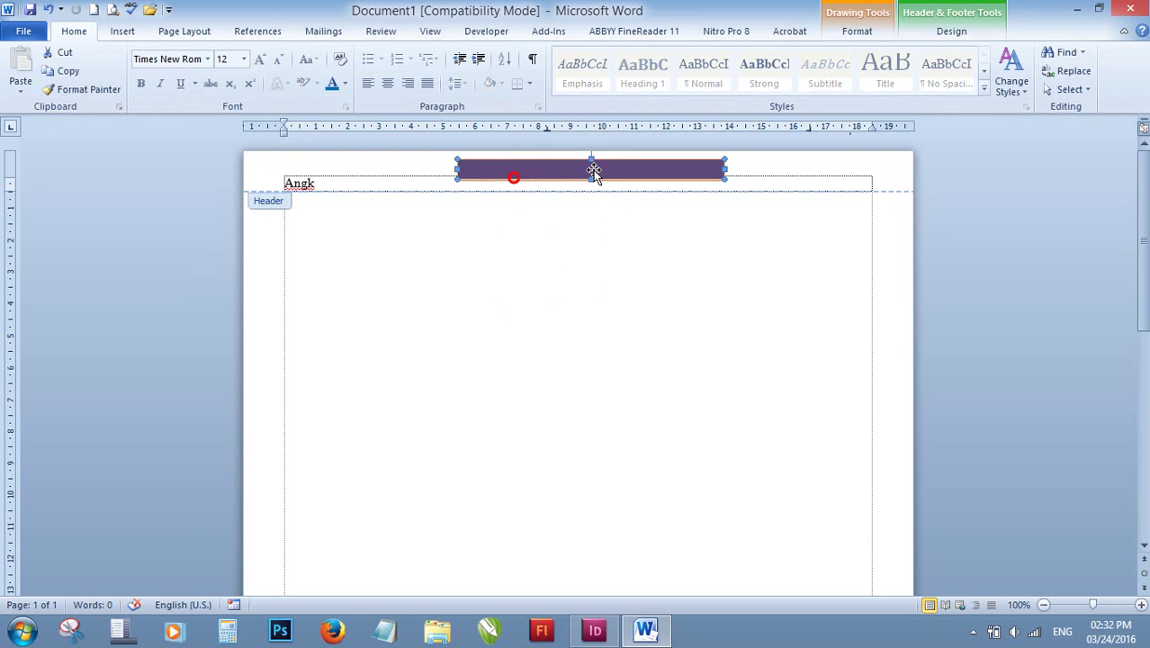
{"action": "key", "text": "ctrl+a"}
{"action": "key", "text": "Delete"}
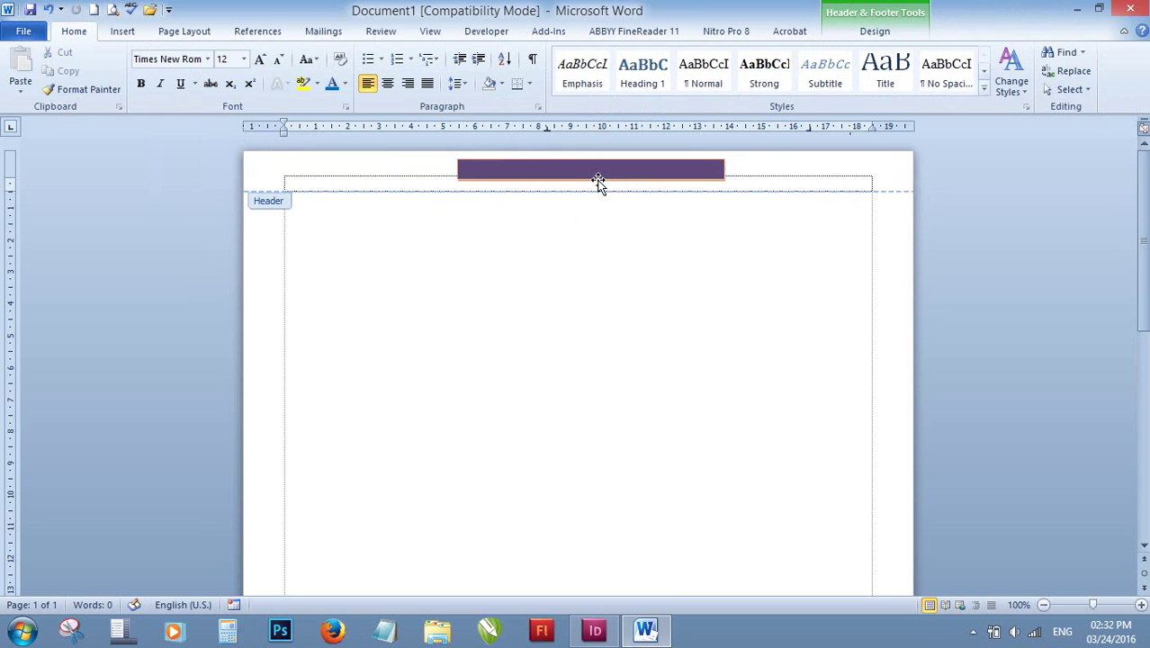
{"action": "mouse_move", "coordinate": [598, 180]}
{"action": "left_mouse_down"}
{"action": "mouse_move", "coordinate": [409, 187]}
{"action": "mouse_move", "coordinate": [426, 191]}
{"action": "mouse_move", "coordinate": [420, 157]}
{"action": "left_mouse_up"}
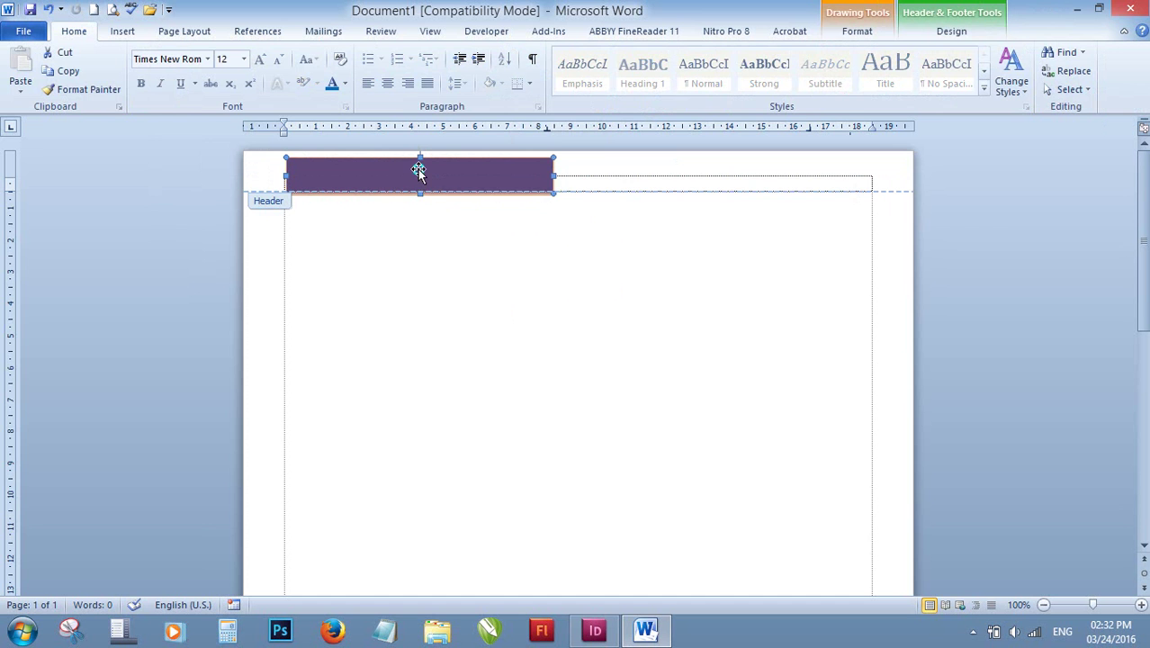
{"action": "right_click", "coordinate": [418, 170]}
{"action": "left_click", "coordinate": [463, 259]}
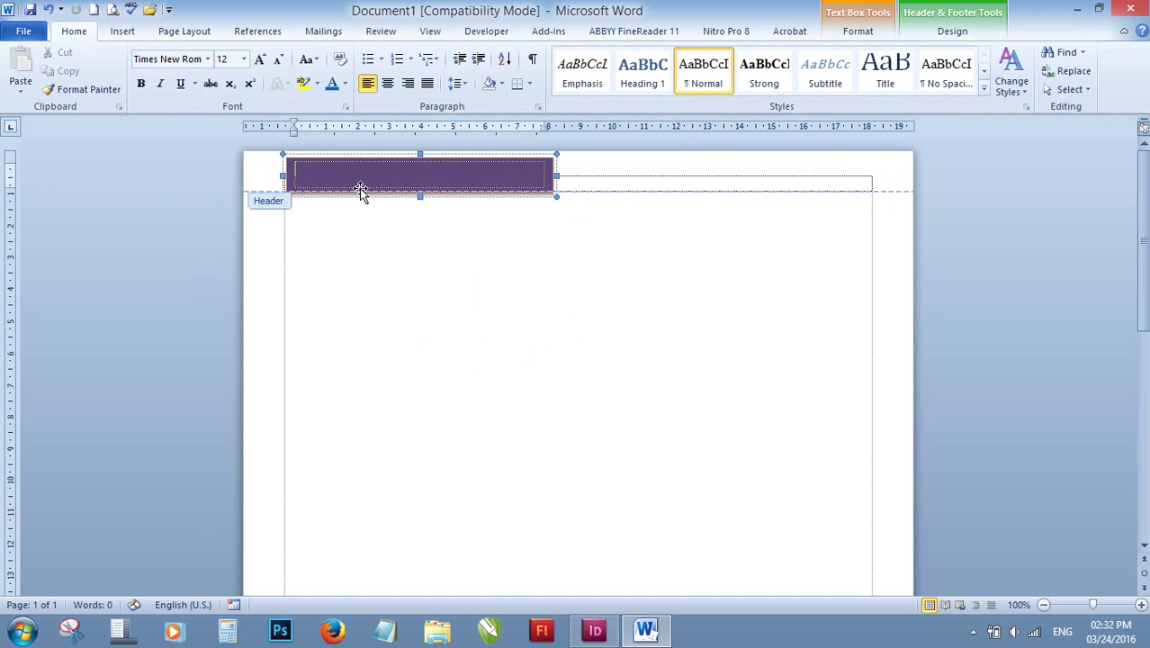
{"action": "type", "text": "Angki"}
{"action": "key", "text": "BackSpace"}
{"action": "type", "text": "or Train"}
{"action": "type", "text": "ing C"}
{"action": "type", "text": "entre"}
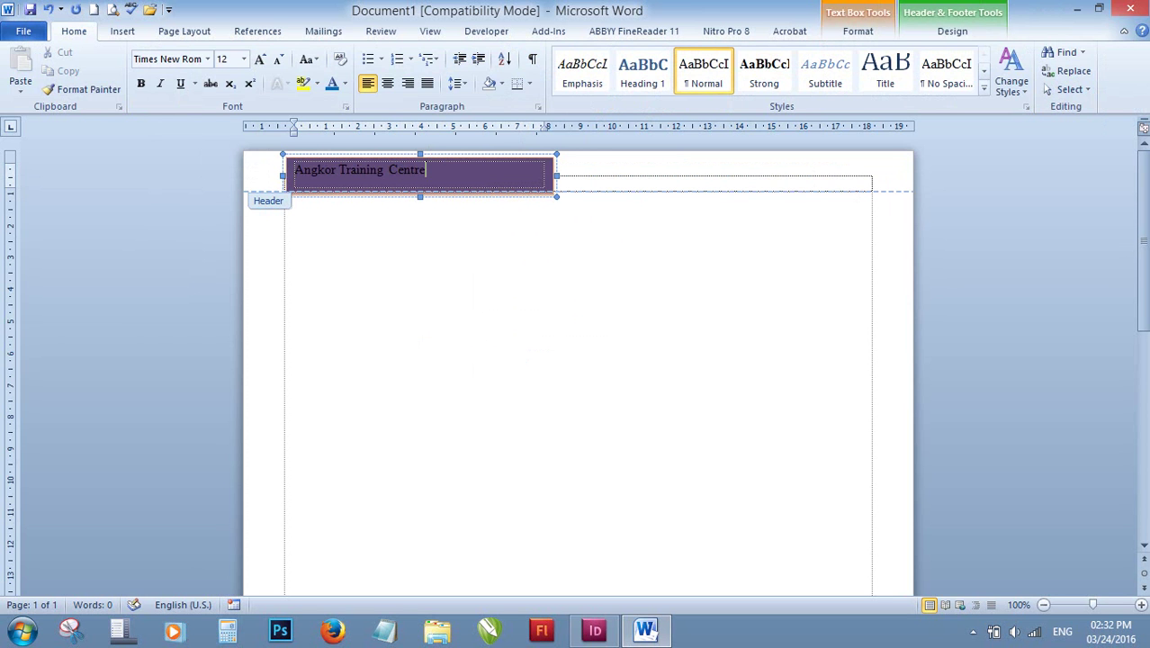
{"action": "key", "text": "ctrl+a"}
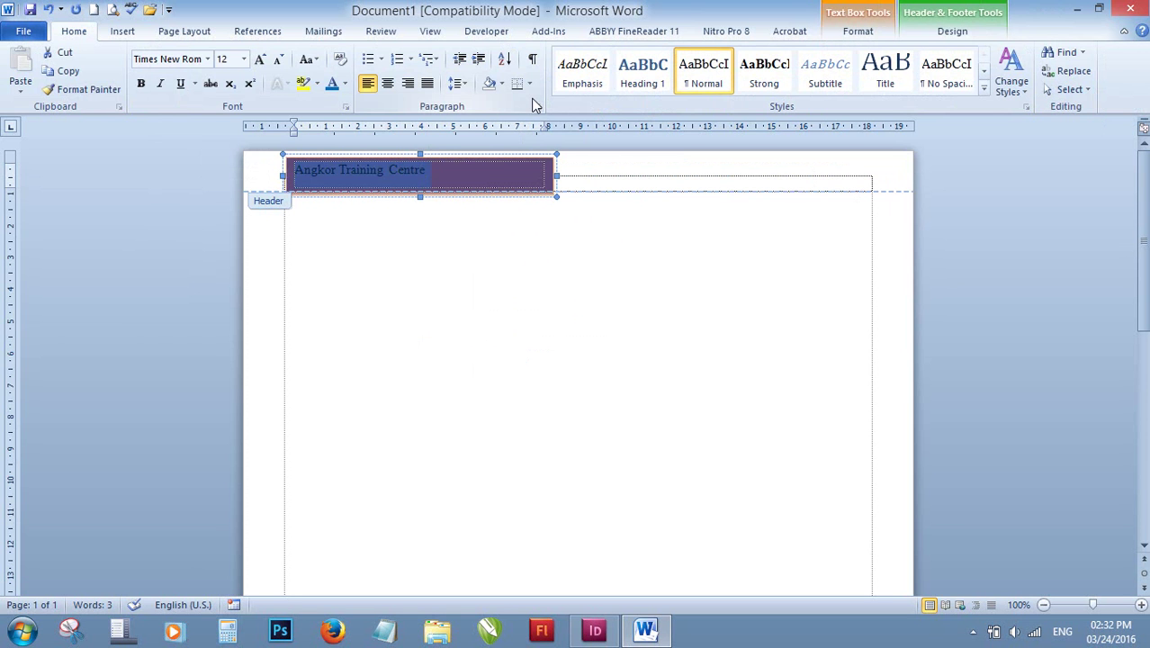
{"action": "left_click", "coordinate": [857, 30]}
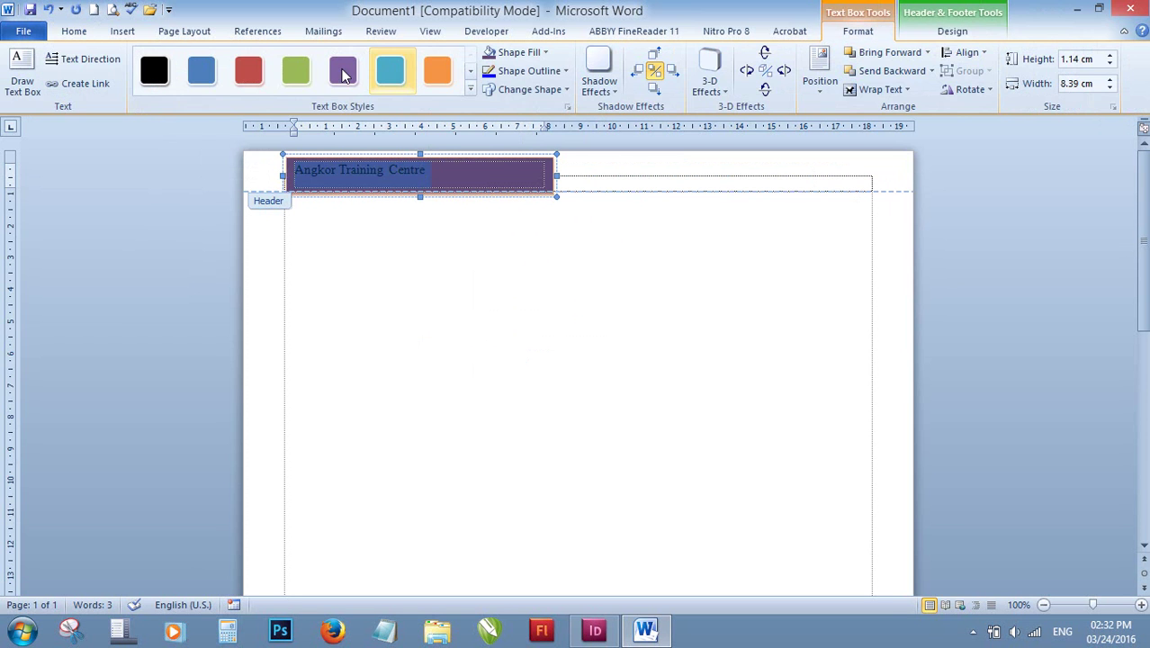
{"action": "left_click", "coordinate": [952, 30]}
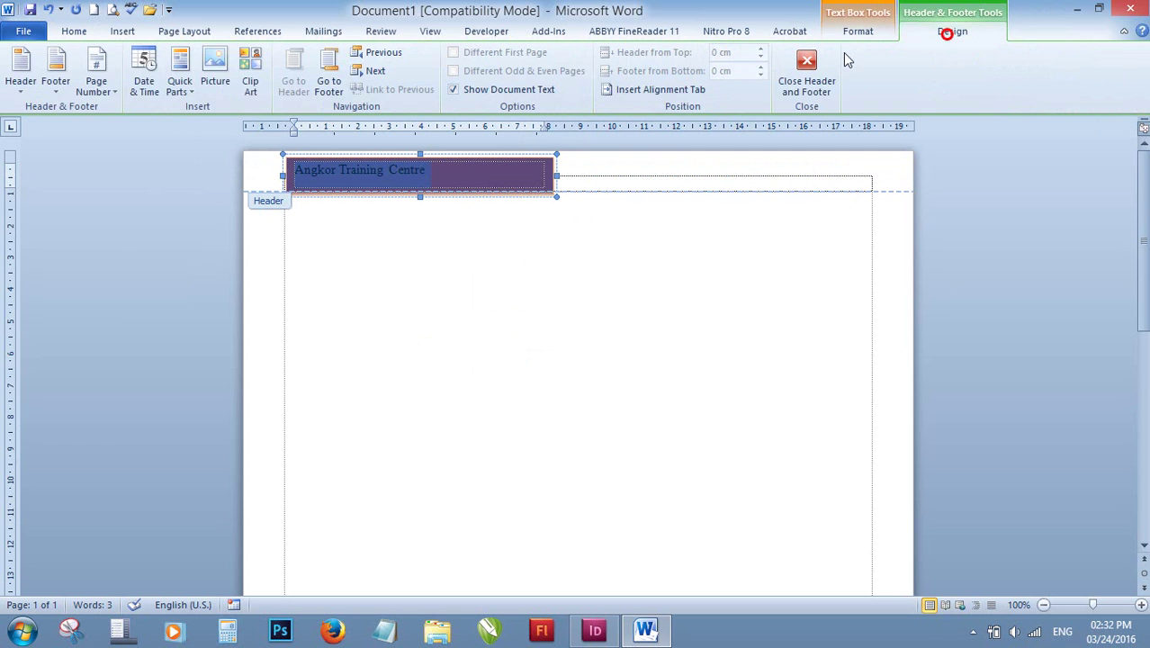
{"action": "left_click", "coordinate": [432, 158]}
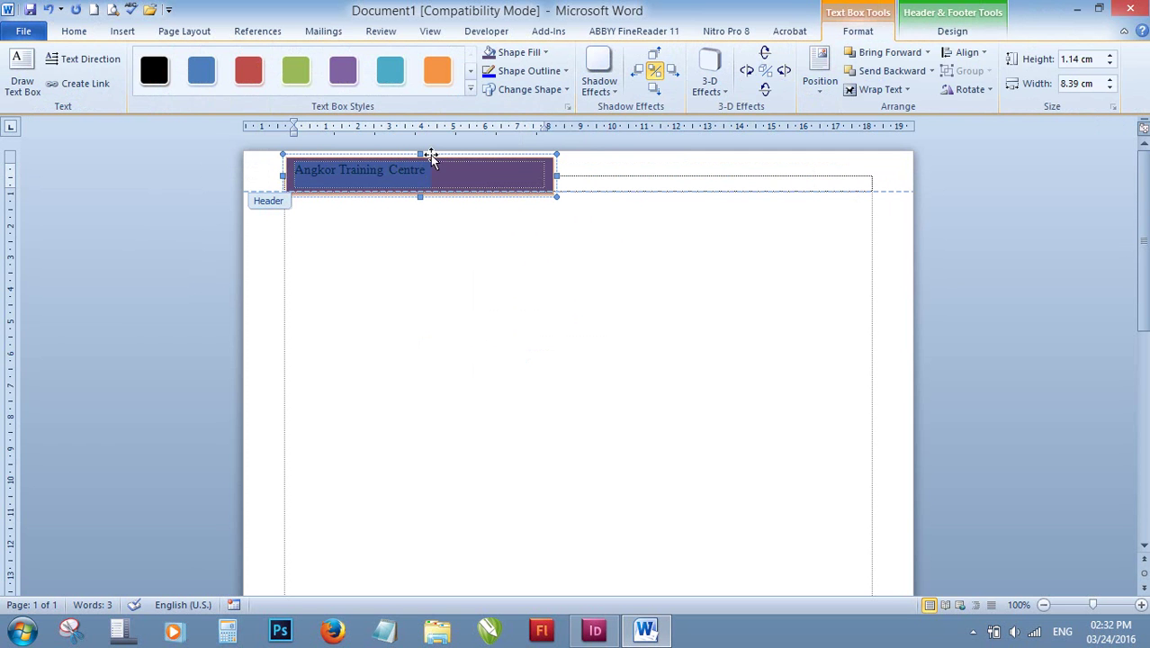
{"action": "left_click", "coordinate": [434, 171]}
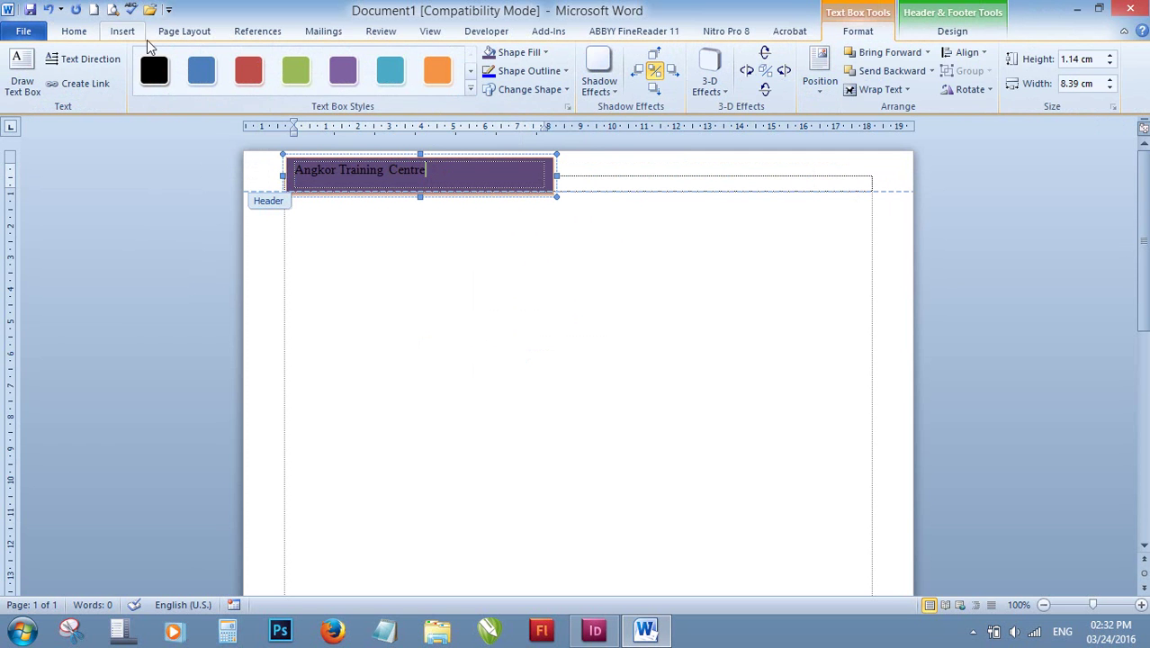
{"action": "left_click", "coordinate": [122, 30]}
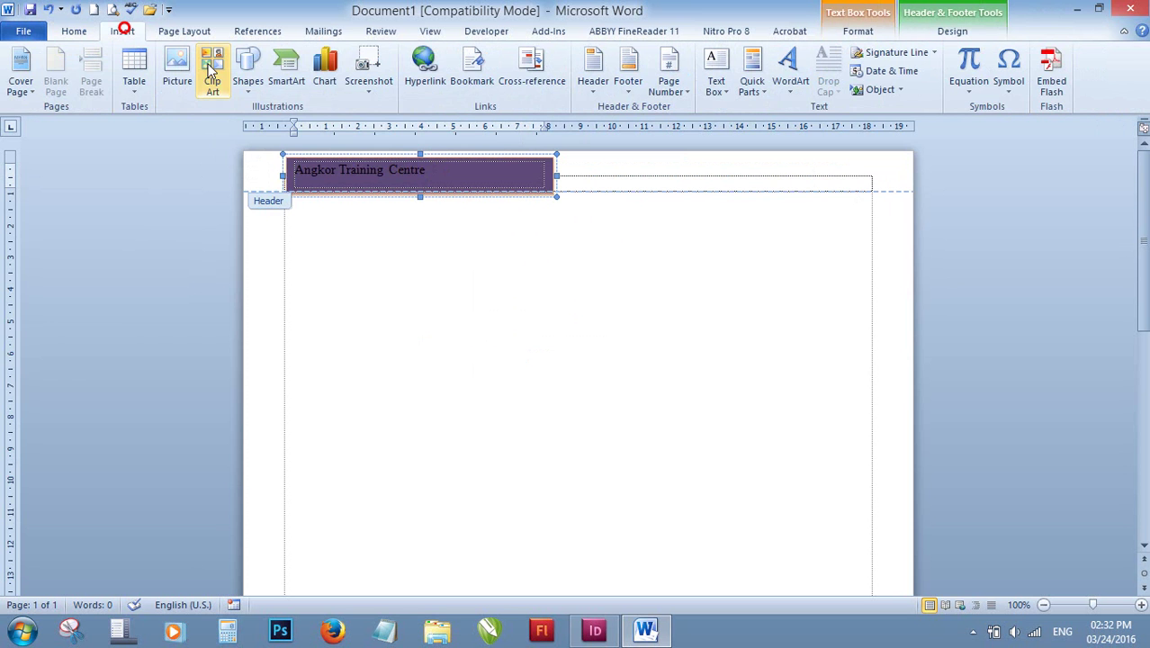
{"action": "left_click", "coordinate": [244, 94]}
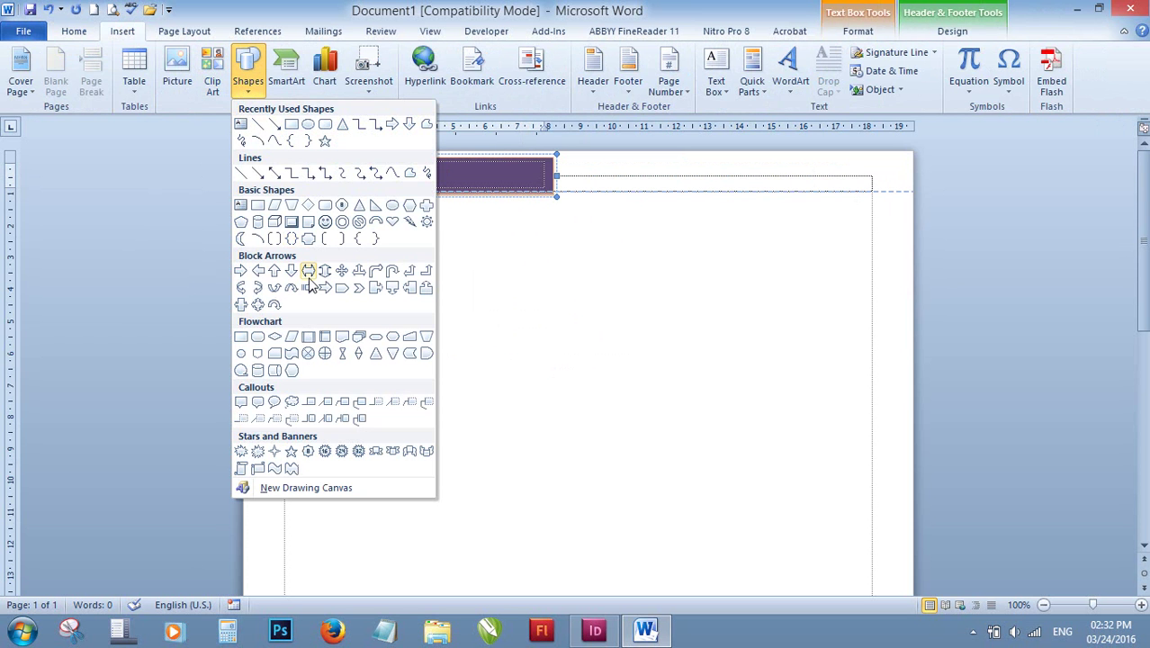
{"action": "left_click", "coordinate": [929, 32]}
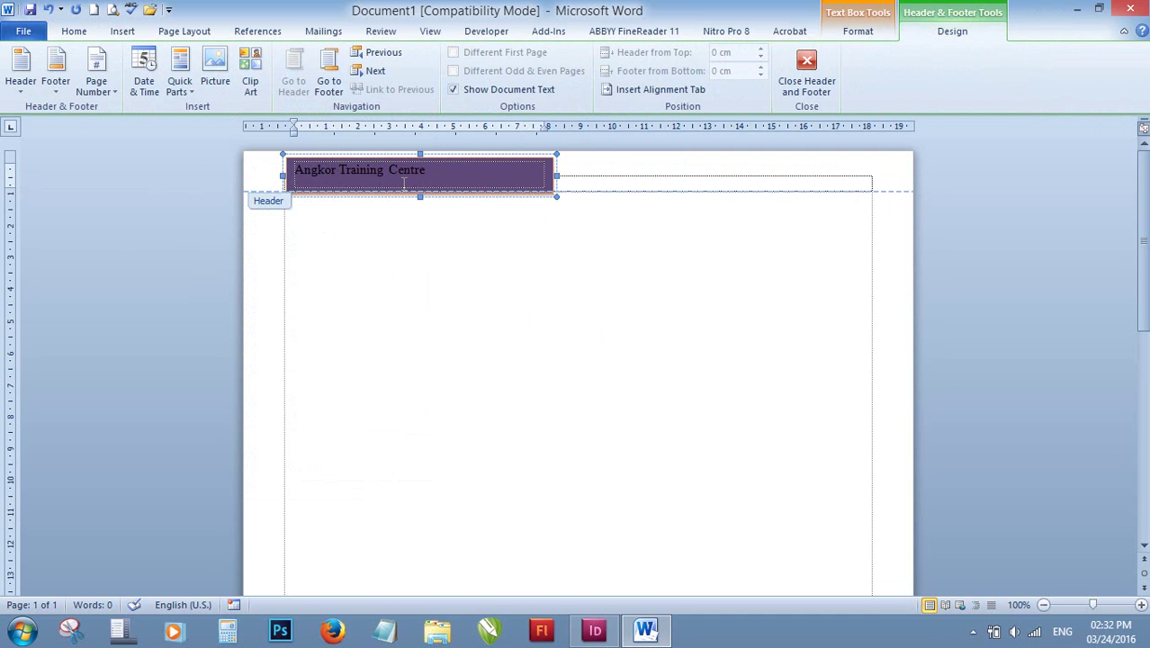
Format the banner text 'Angkor Training Centre' as white Script MT Bold, size 18.
{"action": "left_click_drag", "start_coordinate": [426, 170], "coordinate": [222, 167]}
{"action": "left_click", "coordinate": [58, 34]}
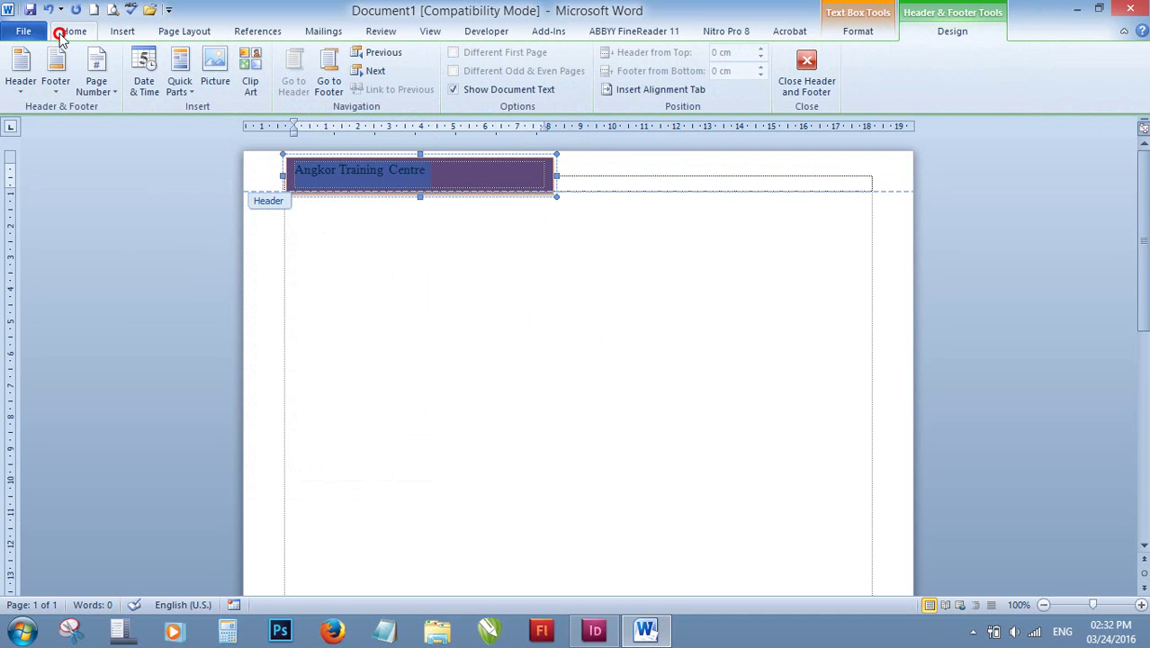
{"action": "left_click", "coordinate": [211, 60]}
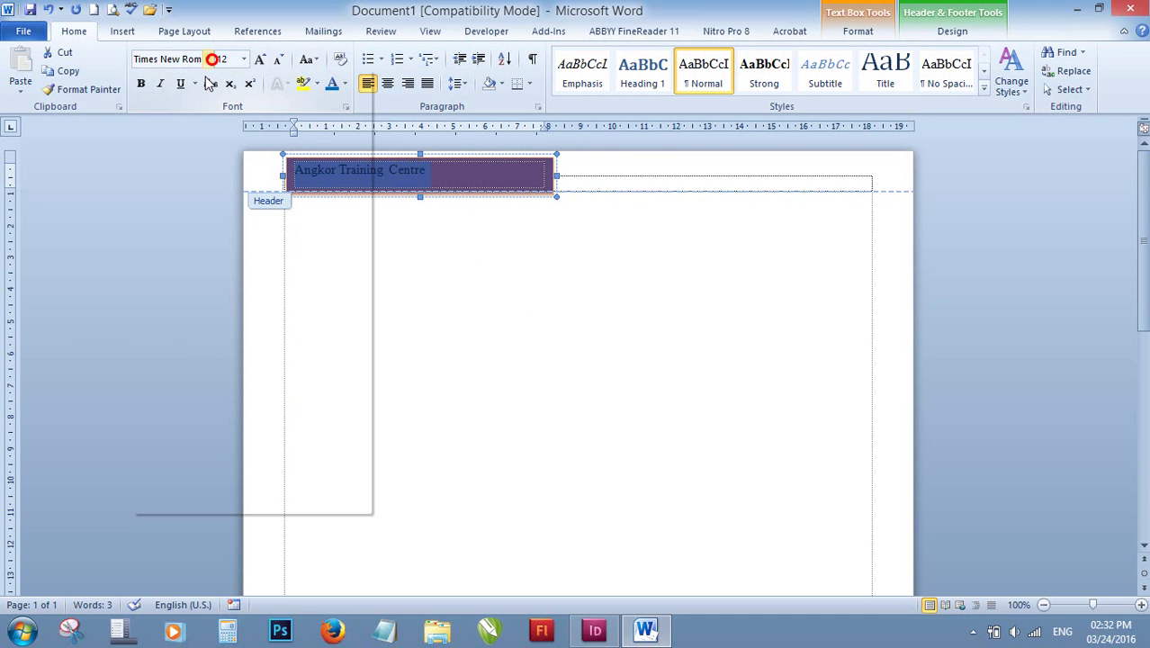
{"action": "left_click", "coordinate": [197, 200]}
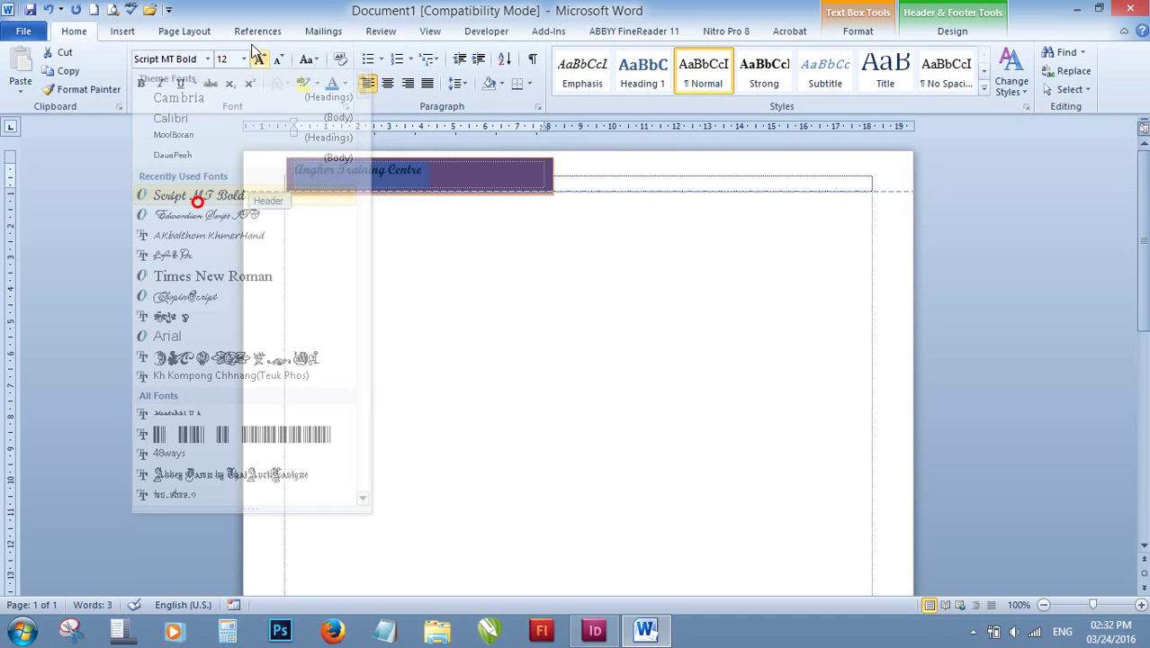
{"action": "left_click", "coordinate": [245, 60]}
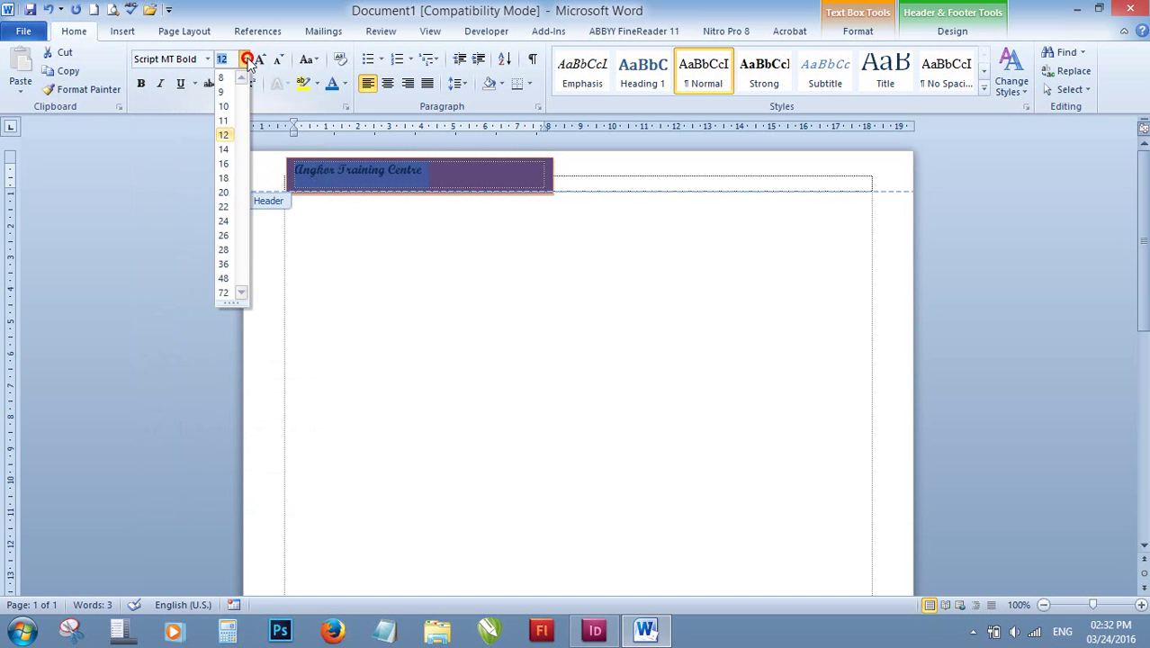
{"action": "left_click", "coordinate": [225, 179]}
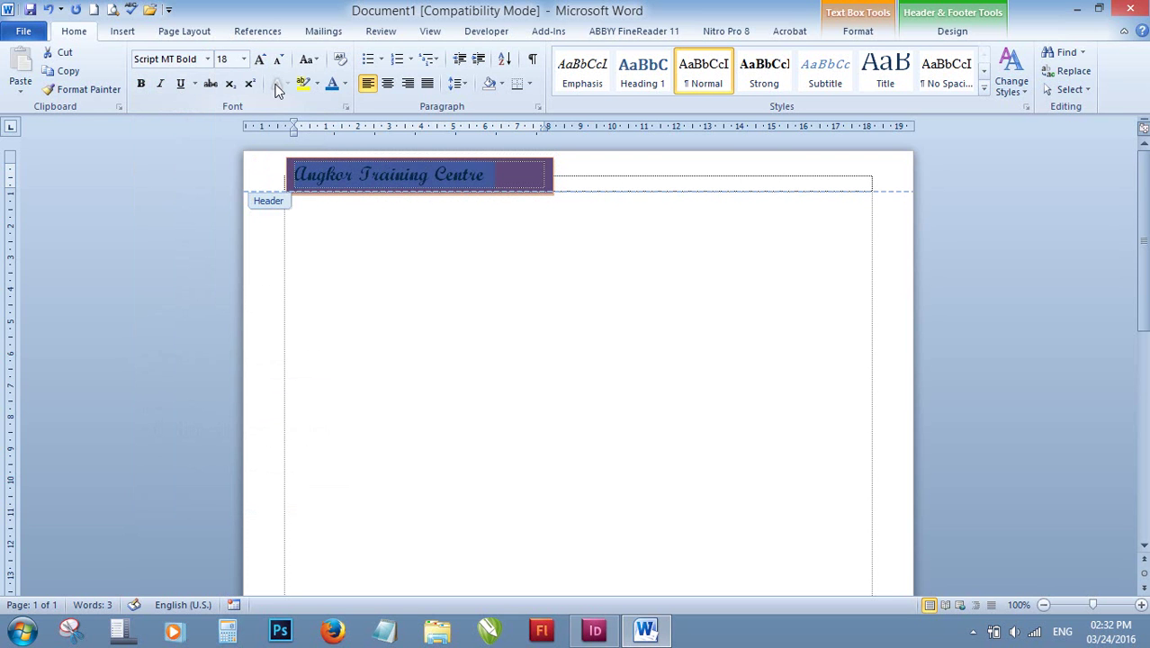
{"action": "left_click", "coordinate": [345, 85]}
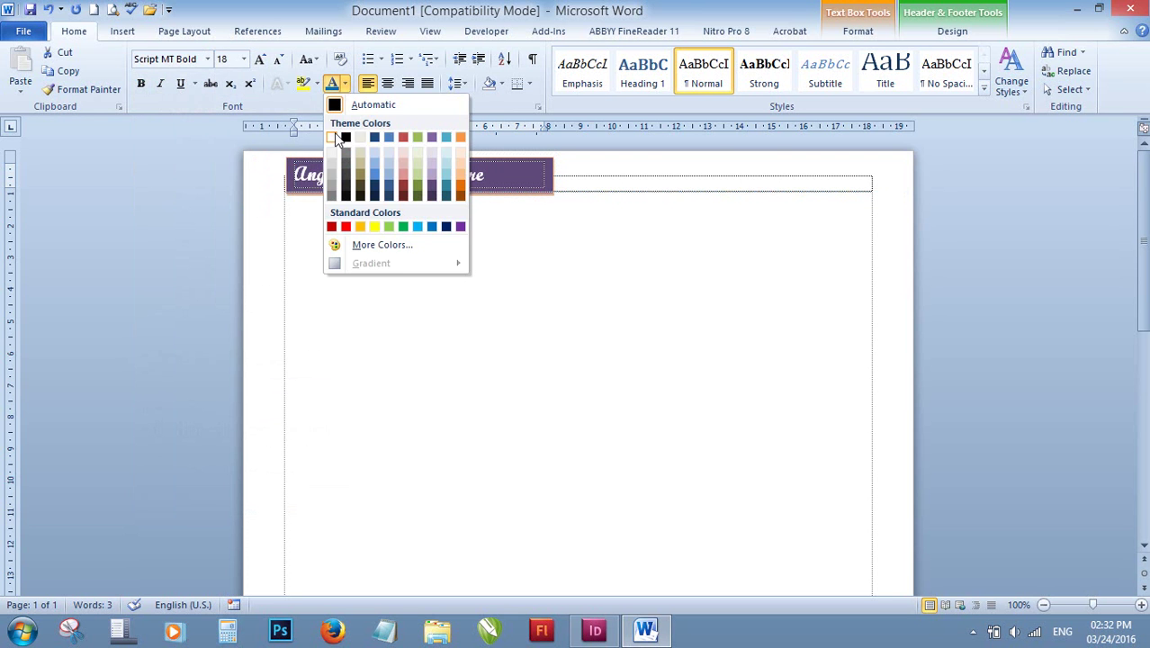
{"action": "left_click", "coordinate": [332, 137]}
Type 'Microsoft Office Word' at the right end of the header.
{"action": "left_click", "coordinate": [581, 176]}
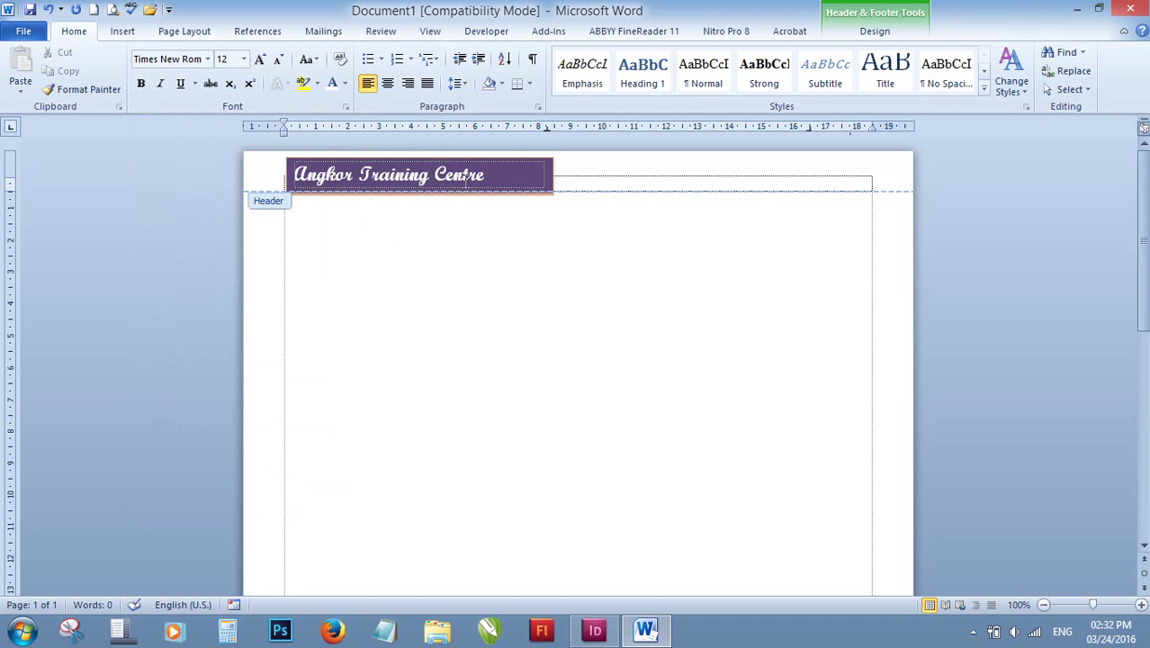
{"action": "left_click", "coordinate": [872, 181]}
{"action": "type", "text": "Mi"}
{"action": "type", "text": "xro"}
{"action": "key", "text": "BackSpace"}
{"action": "key", "text": "BackSpace"}
{"action": "key", "text": "BackSpace"}
{"action": "type", "text": "crosoft"}
{"action": "type", "text": " Off"}
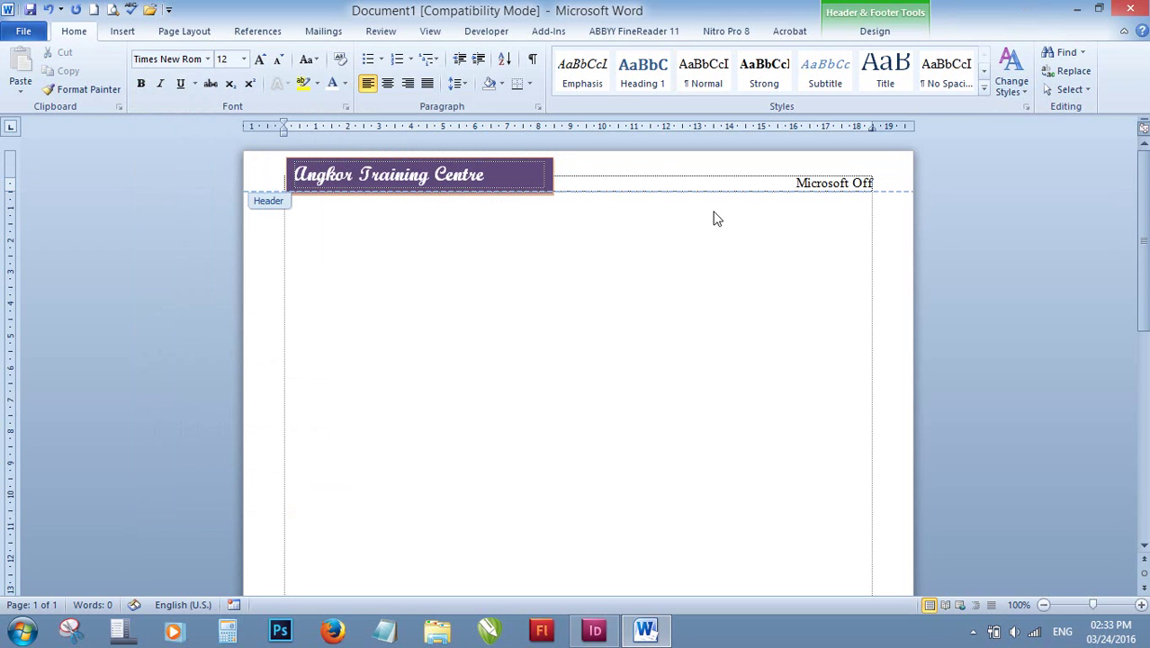
{"action": "type", "text": "ice Word"}
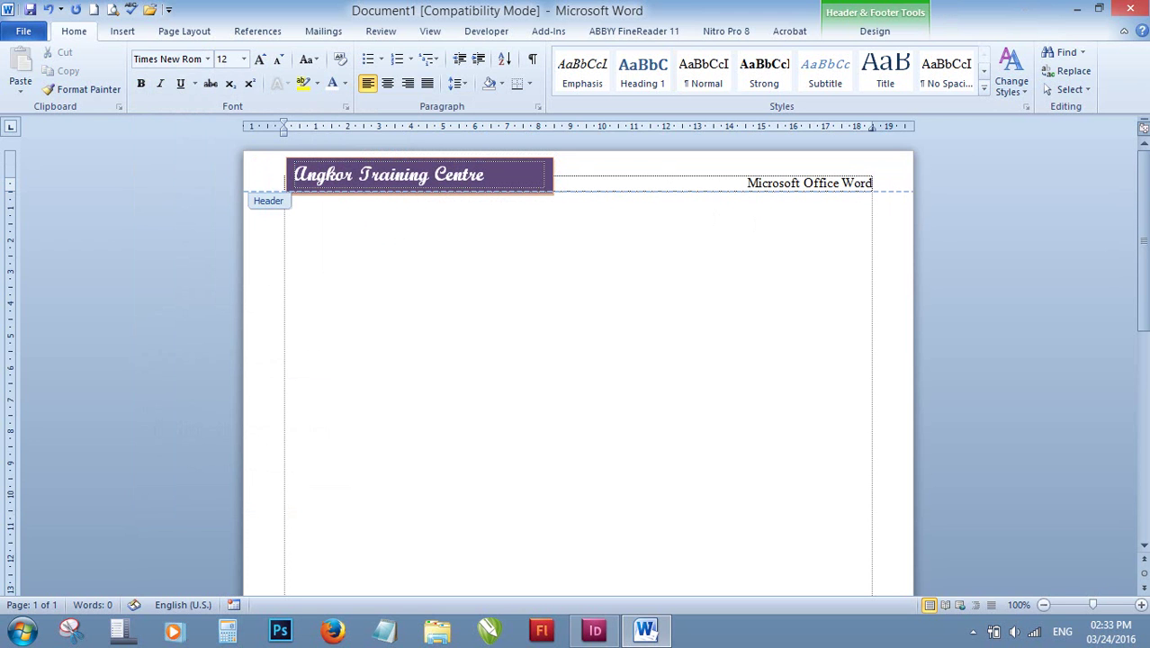
Move into the footer and check the page-number format, leaving it at 1, 2, 3.
{"action": "scroll", "coordinate": [642, 383], "scroll_direction": "down", "scroll_amount": 10}
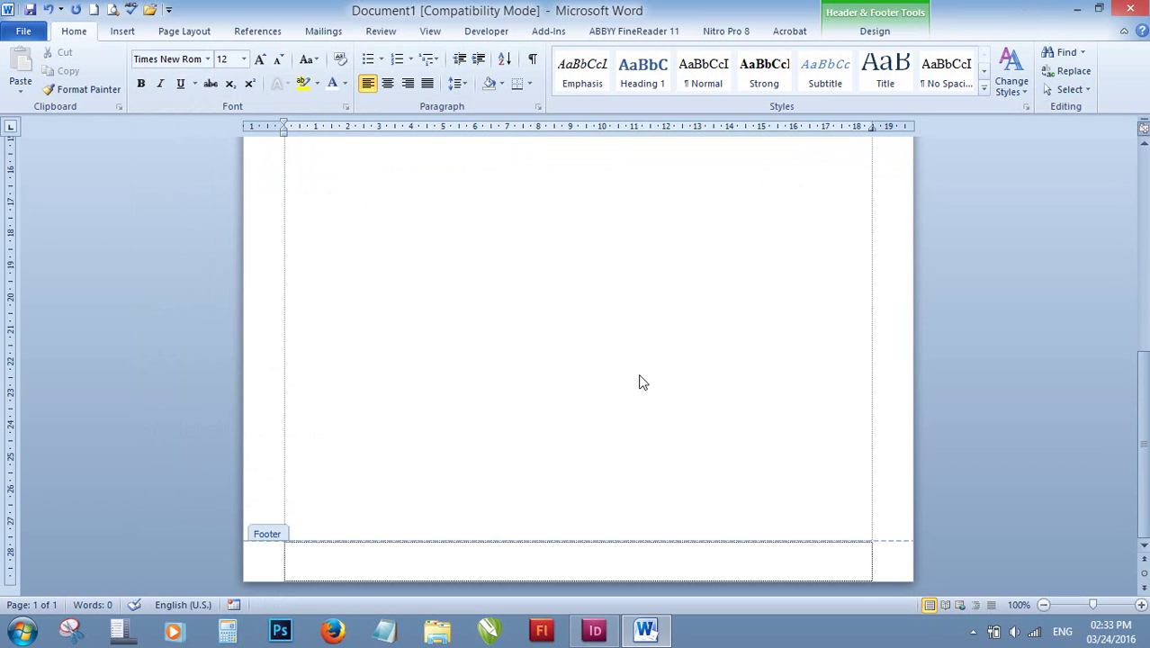
{"action": "left_click", "coordinate": [331, 549]}
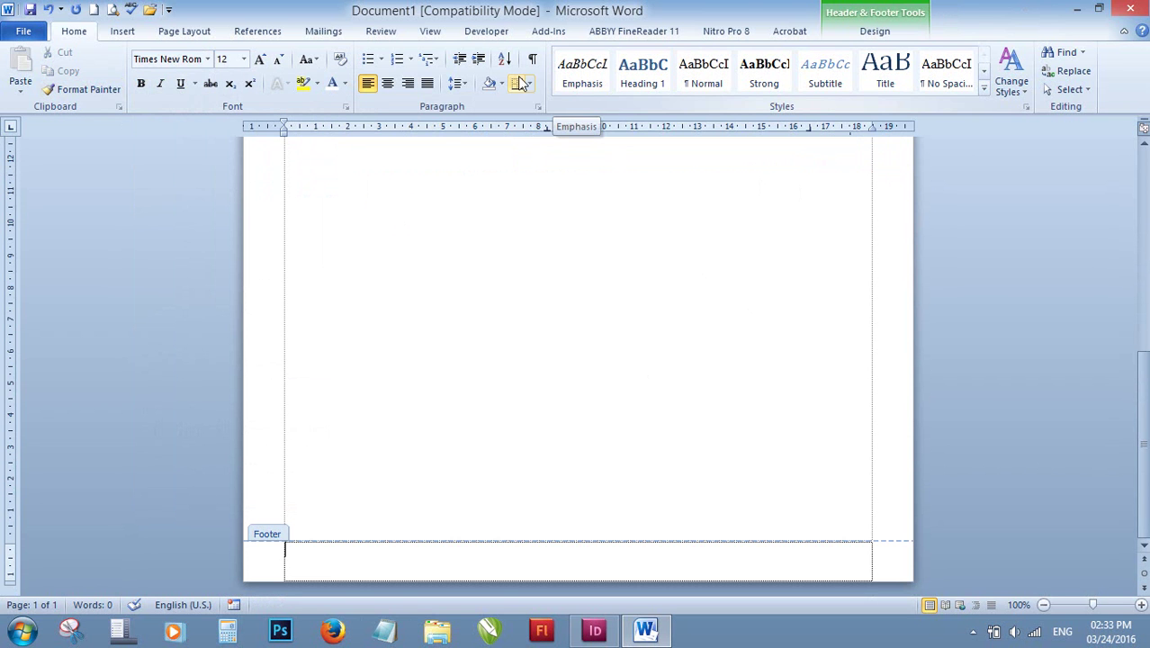
{"action": "left_click", "coordinate": [850, 31]}
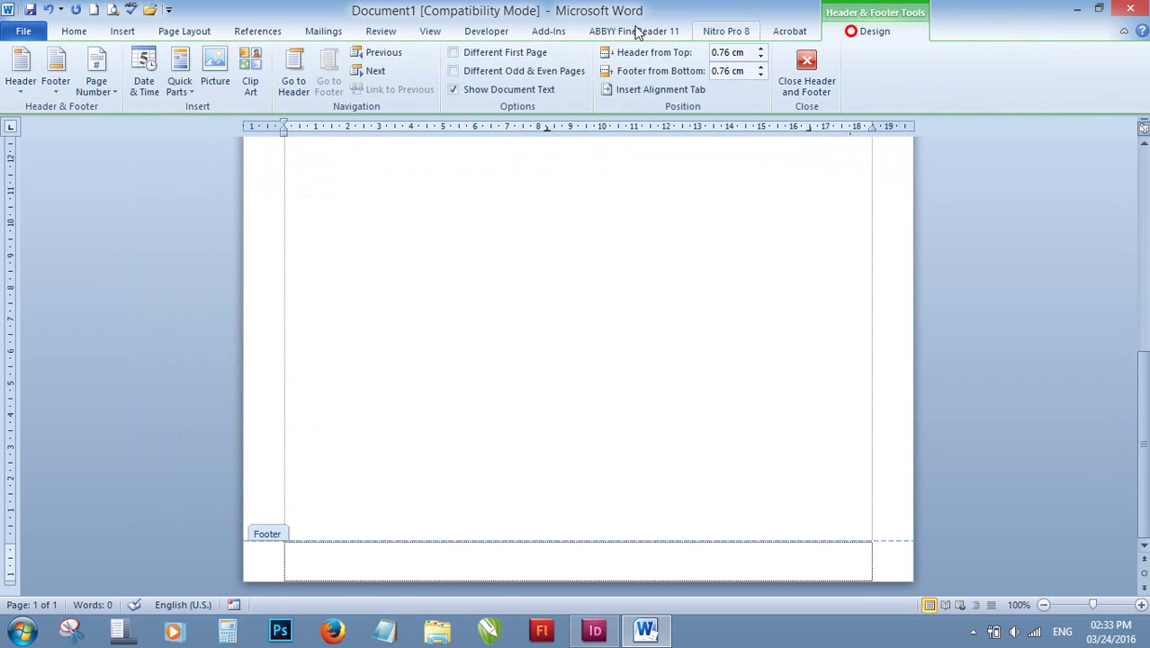
{"action": "left_click", "coordinate": [119, 95]}
{"action": "mouse_move", "coordinate": [144, 109]}
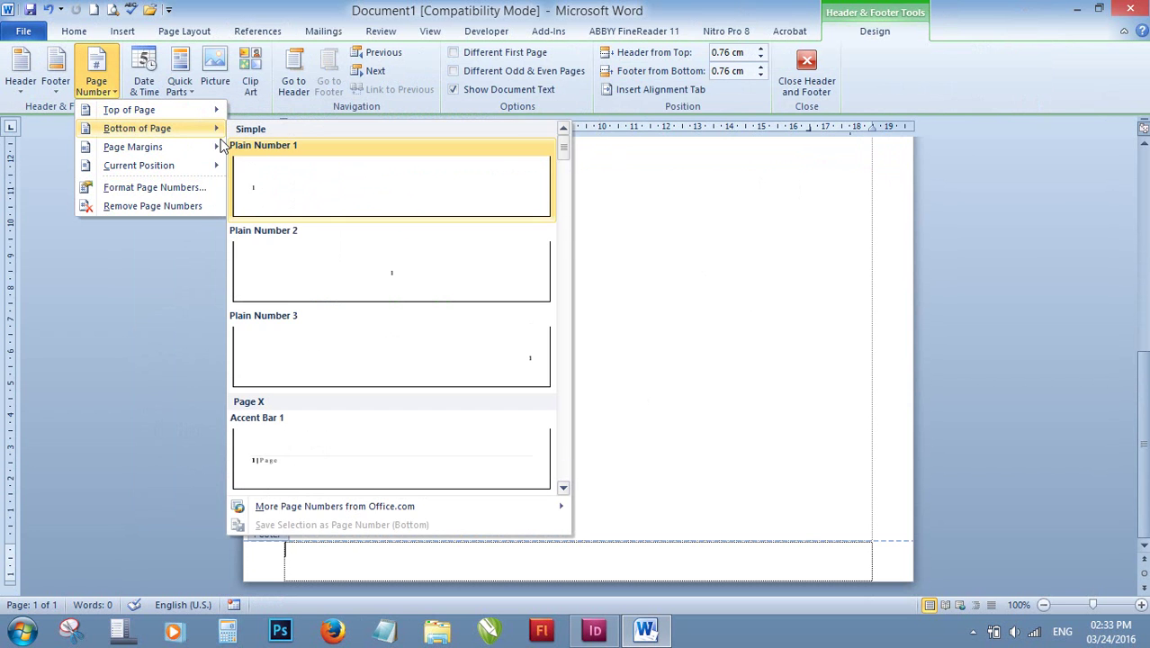
{"action": "mouse_move", "coordinate": [133, 147]}
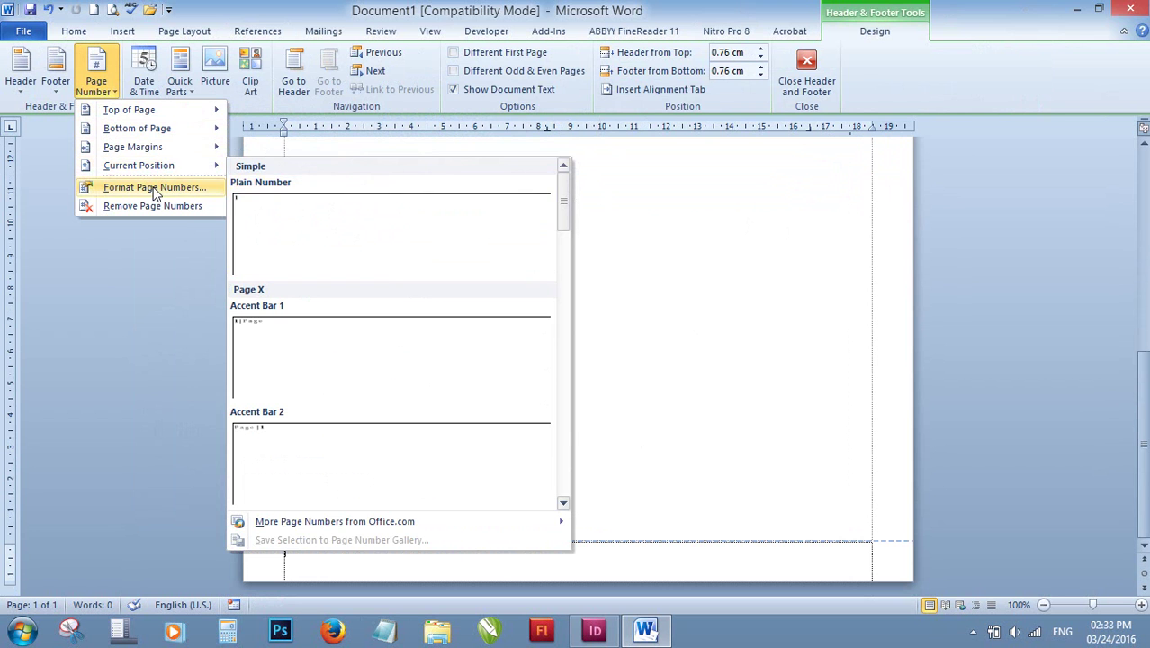
{"action": "left_click", "coordinate": [155, 189]}
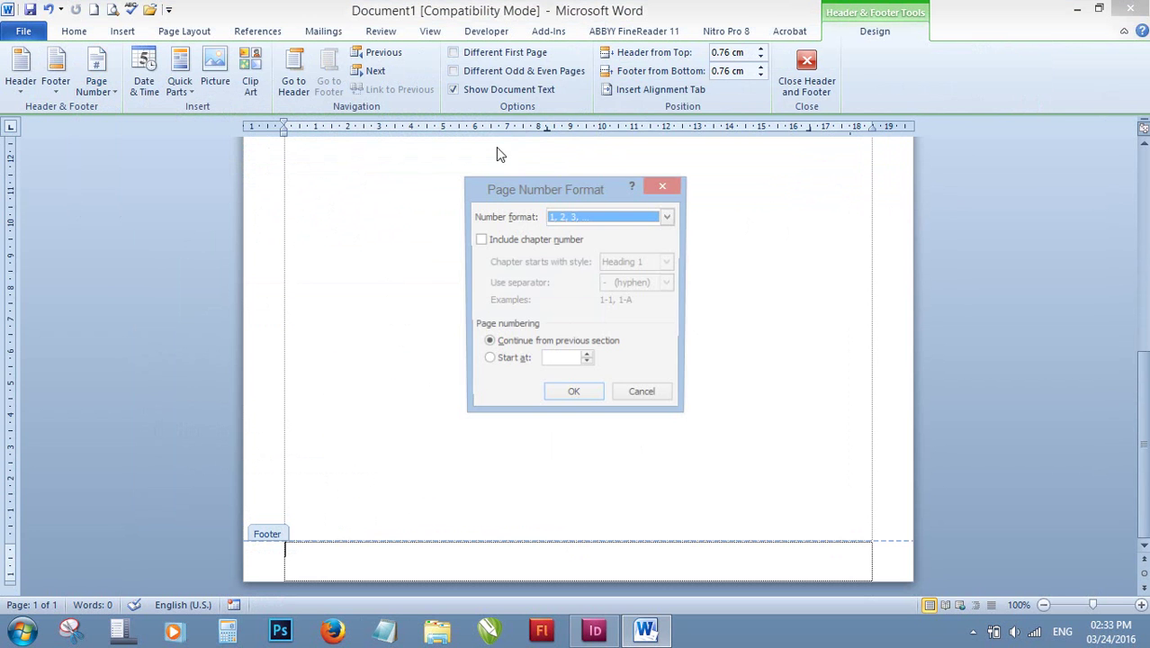
{"action": "left_click", "coordinate": [668, 218]}
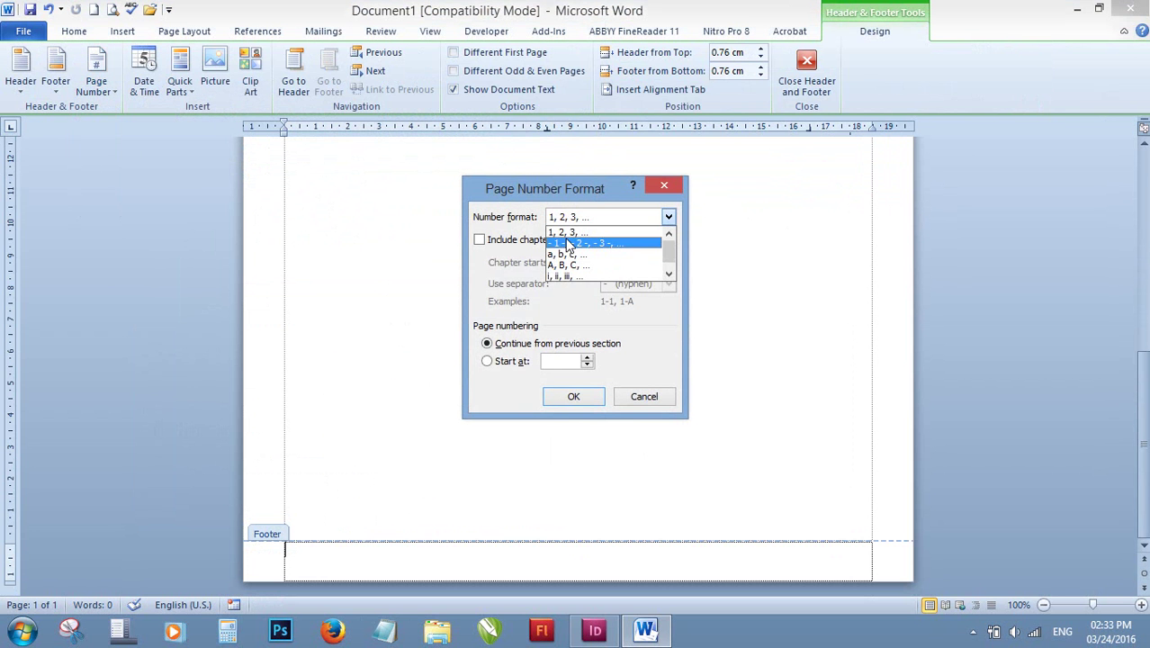
{"action": "left_click", "coordinate": [655, 189]}
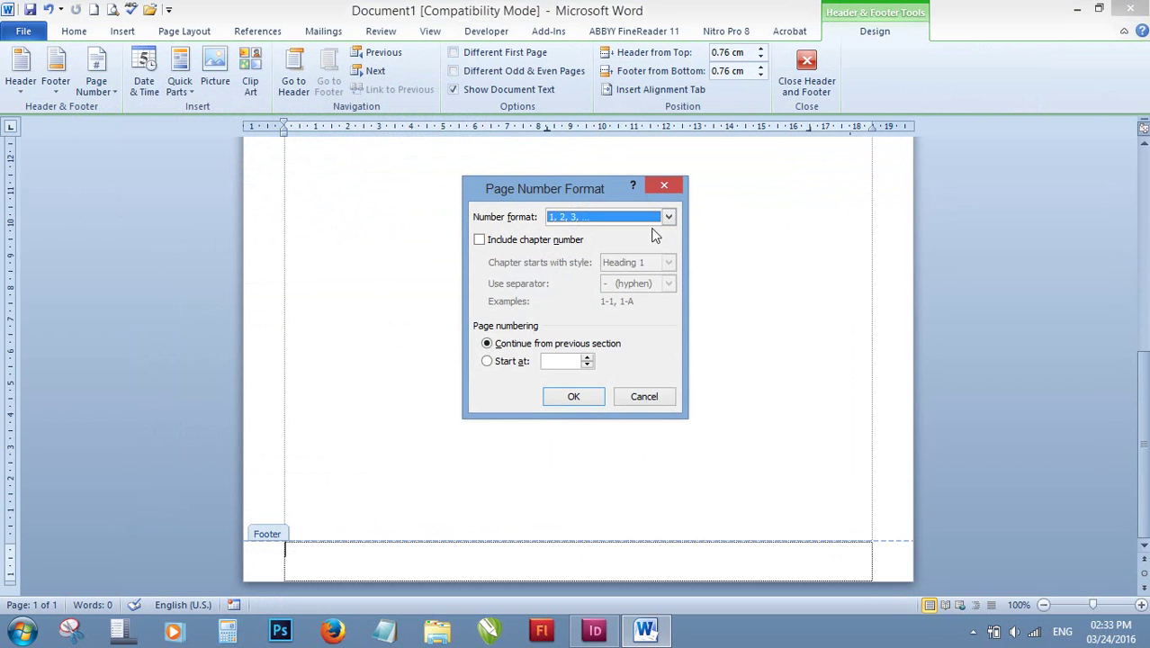
{"action": "left_click", "coordinate": [665, 187]}
{"action": "left_click", "coordinate": [299, 554]}
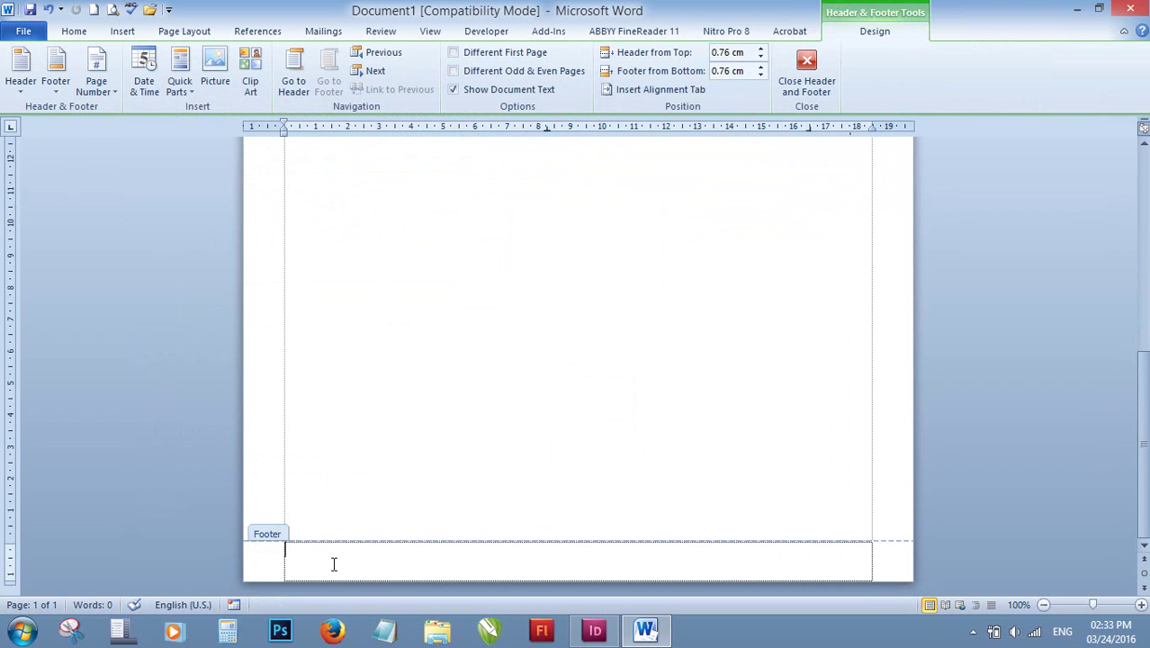
Type 'ATC' at the start of the footer and make it bold.
{"action": "left_click", "coordinate": [290, 554]}
{"action": "type", "text": "ATC"}
{"action": "double_click", "coordinate": [291, 547]}
{"action": "left_click", "coordinate": [74, 30]}
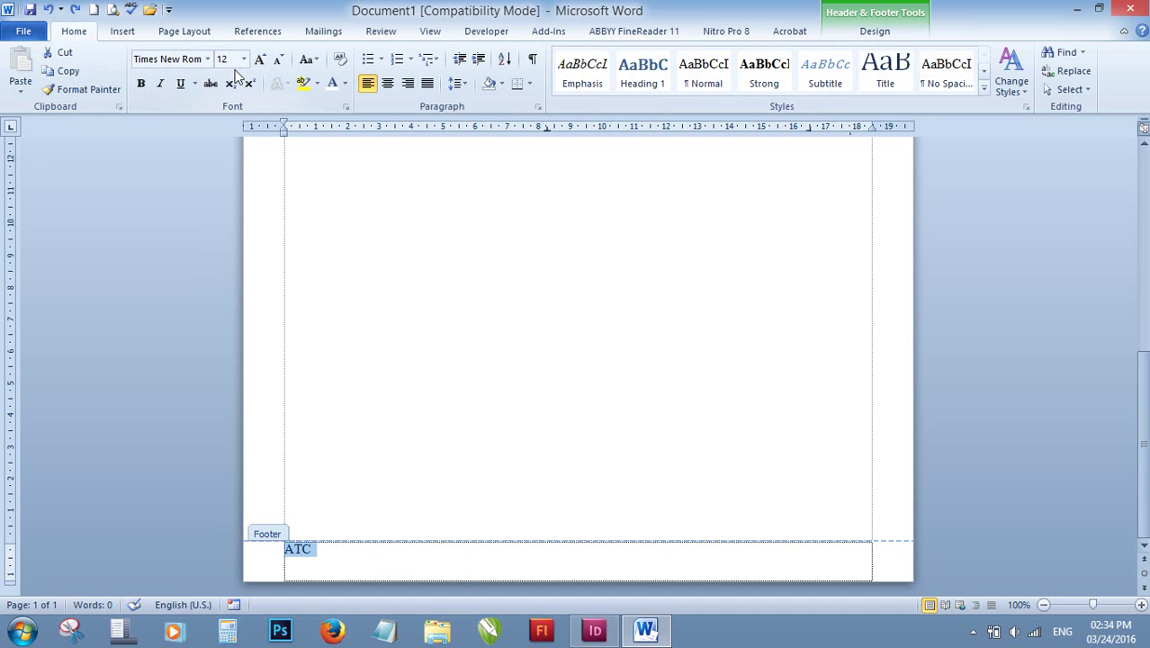
{"action": "key", "text": "ctrl+b"}
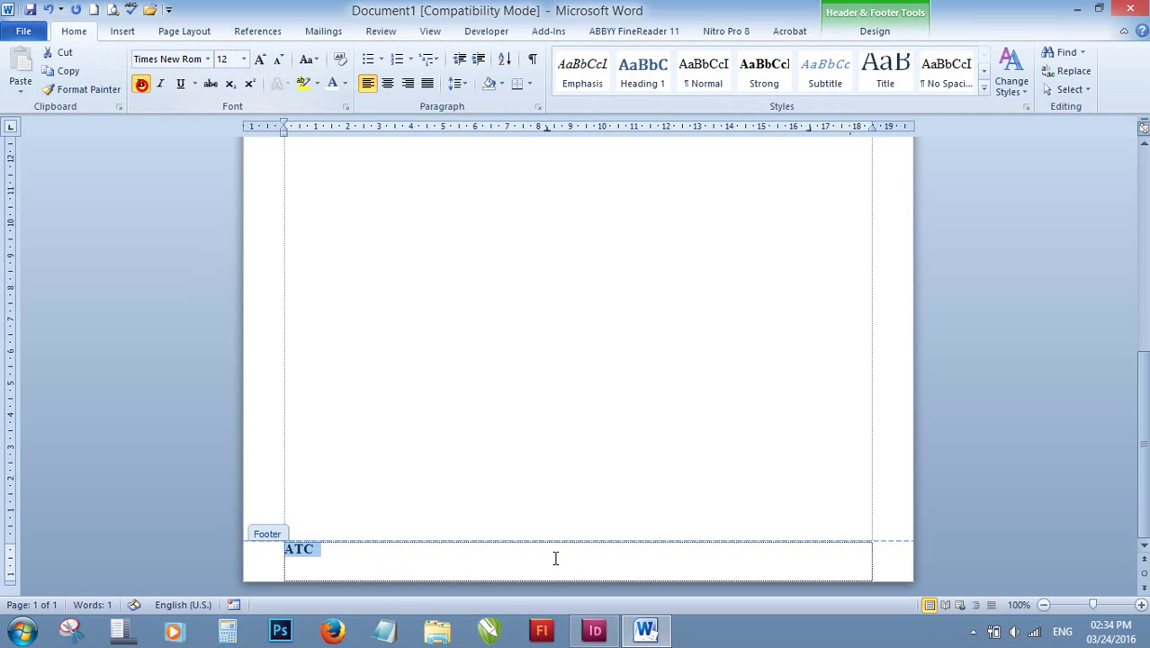
{"action": "left_click", "coordinate": [572, 568]}
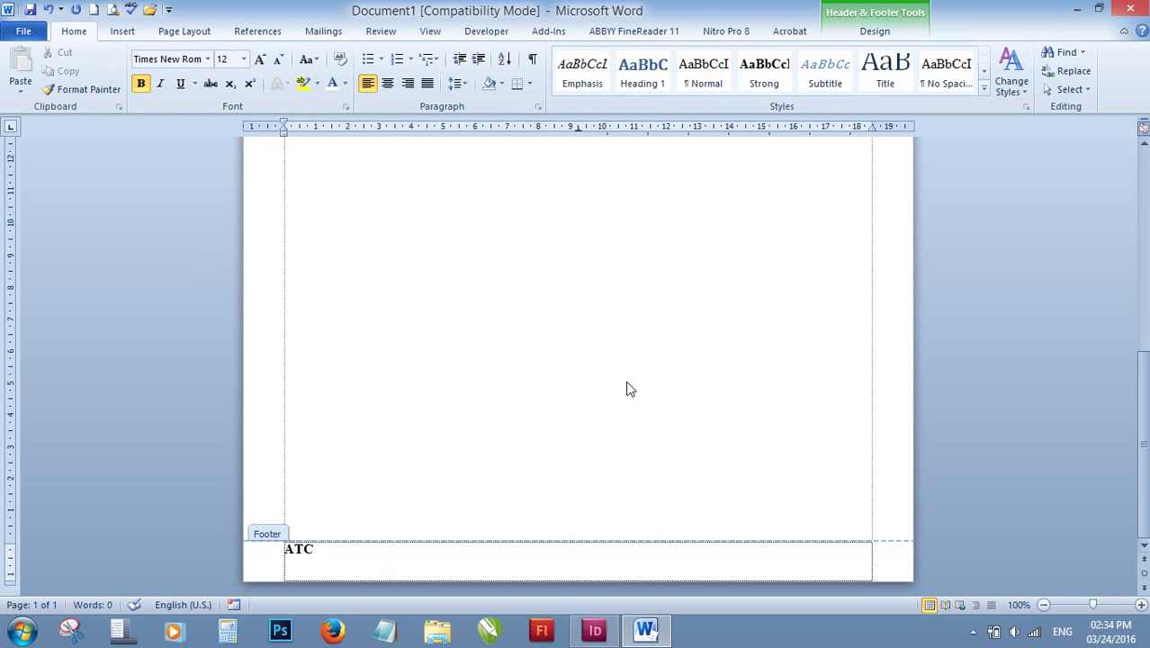
{"action": "left_click", "coordinate": [873, 32]}
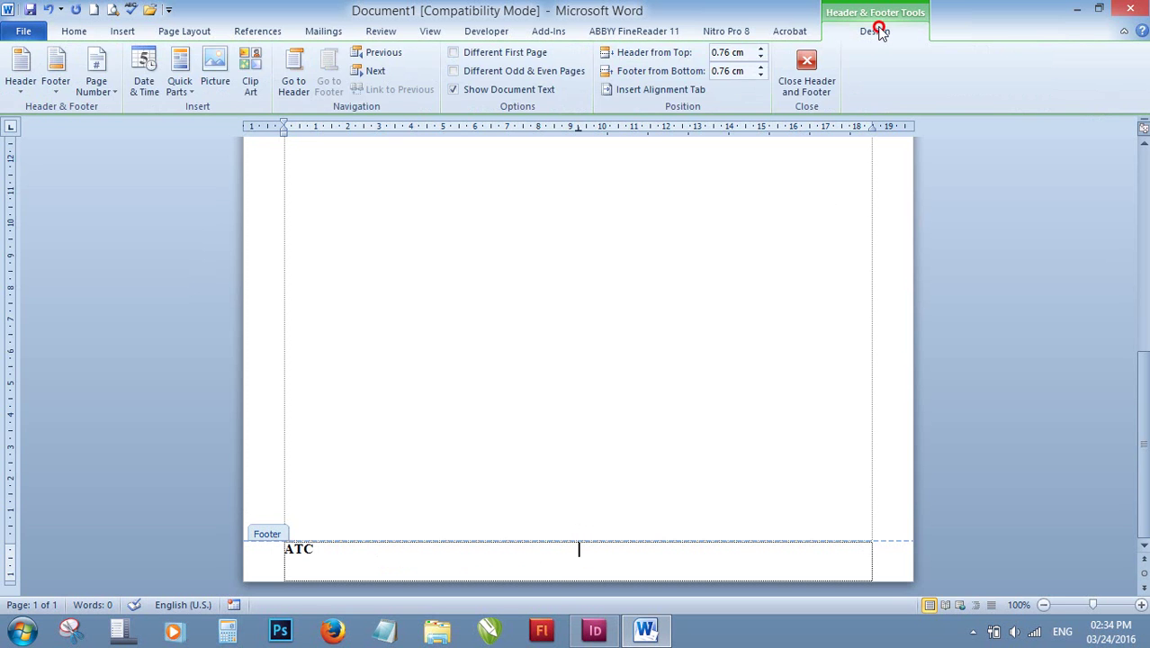
Browse the Footer gallery designs and close it without applying any.
{"action": "left_click", "coordinate": [106, 90]}
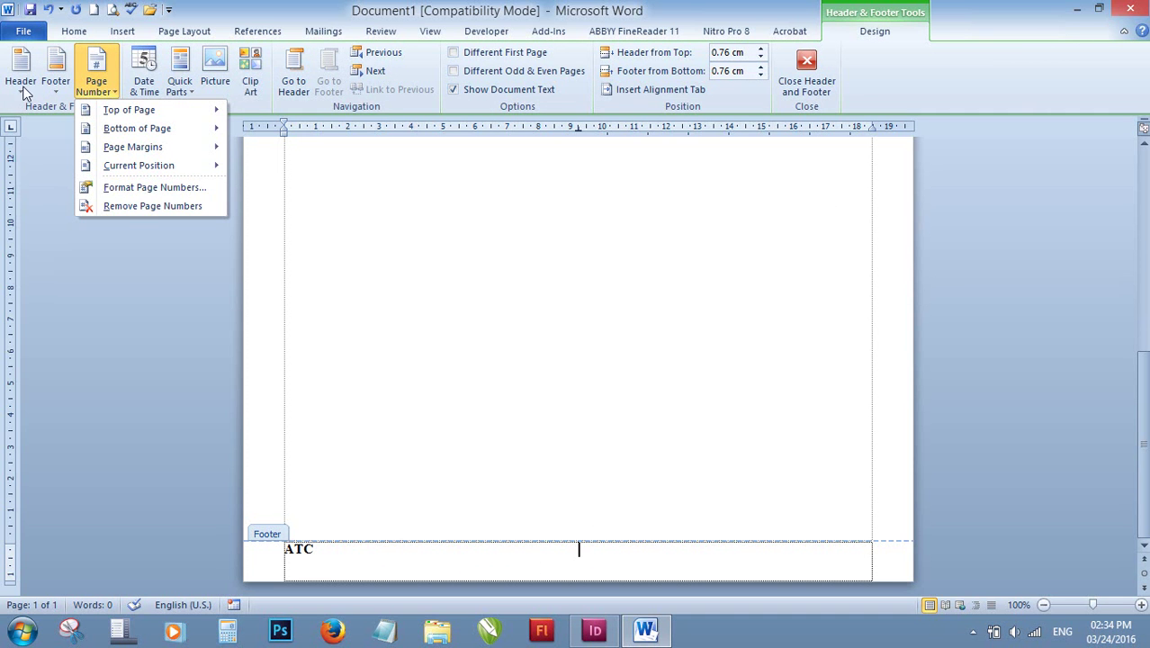
{"action": "left_click", "coordinate": [53, 94]}
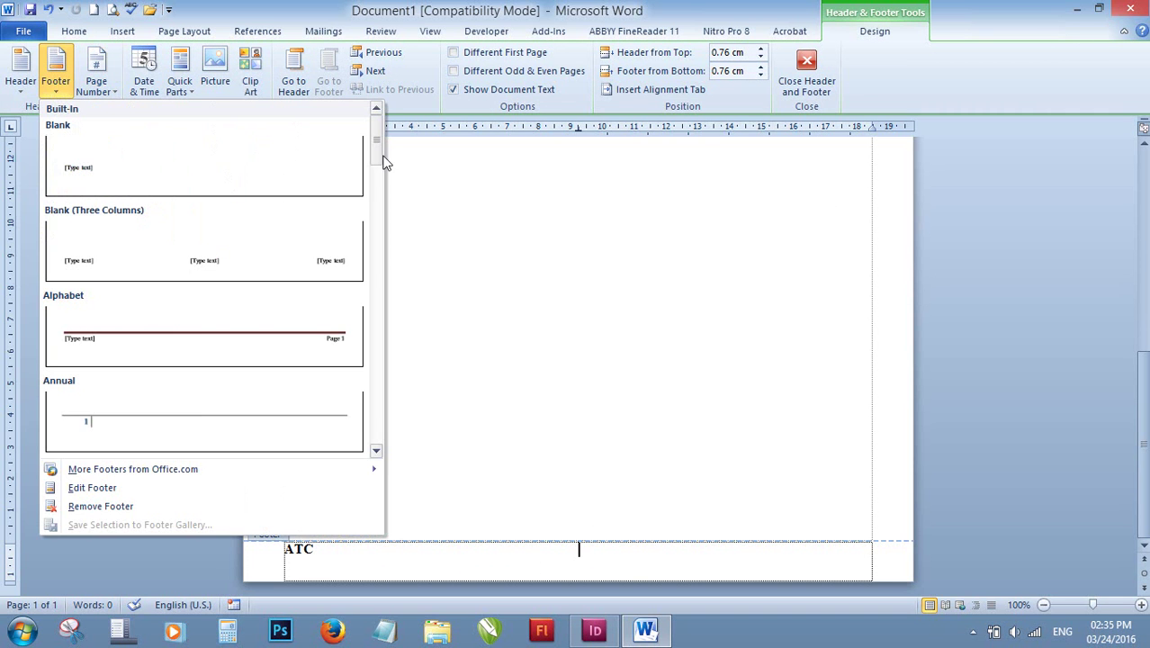
{"action": "left_click", "coordinate": [376, 184]}
{"action": "left_click_drag", "start_coordinate": [376, 184], "coordinate": [371, 240]}
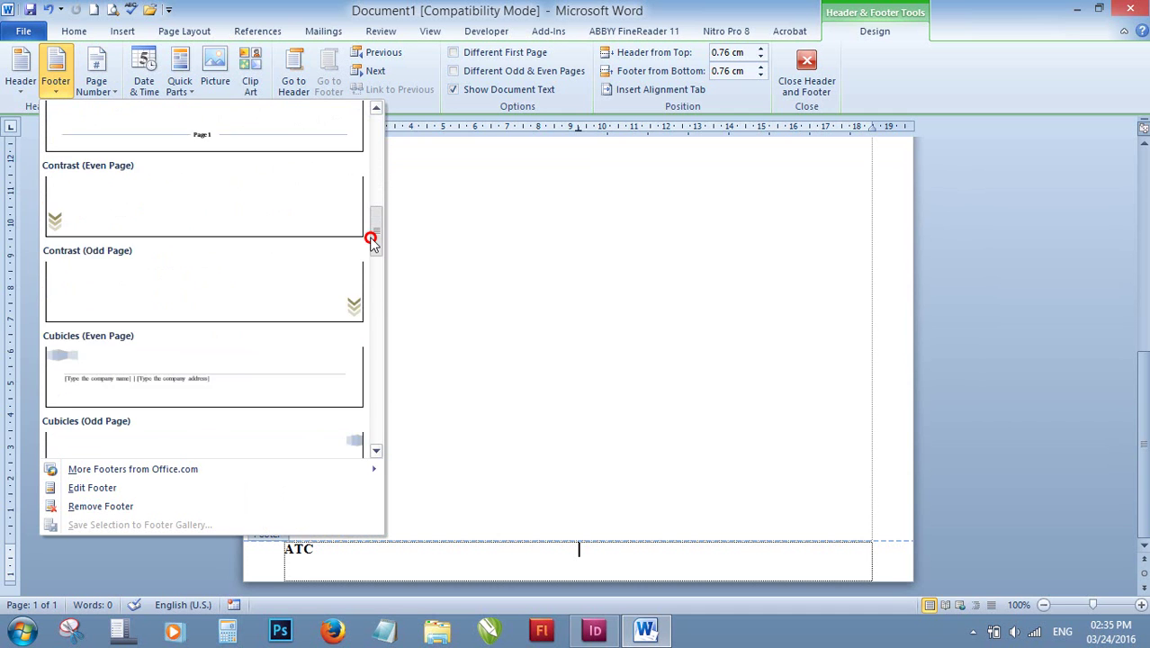
{"action": "scroll", "coordinate": [347, 174], "scroll_direction": "down", "scroll_amount": 2}
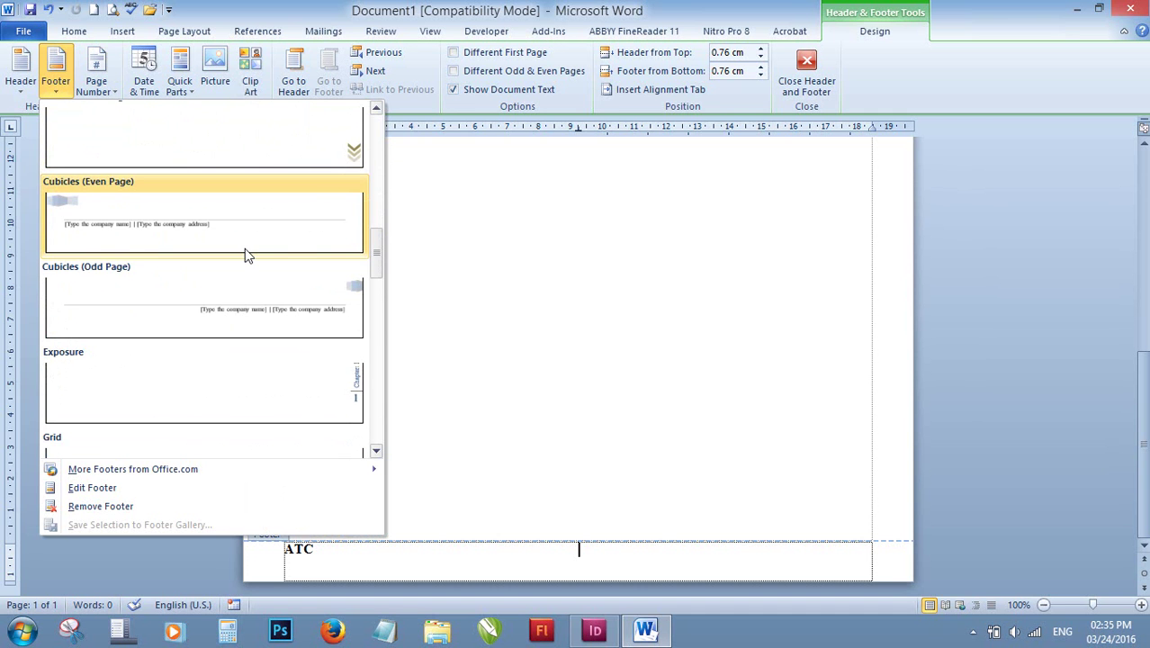
{"action": "left_click", "coordinate": [382, 326]}
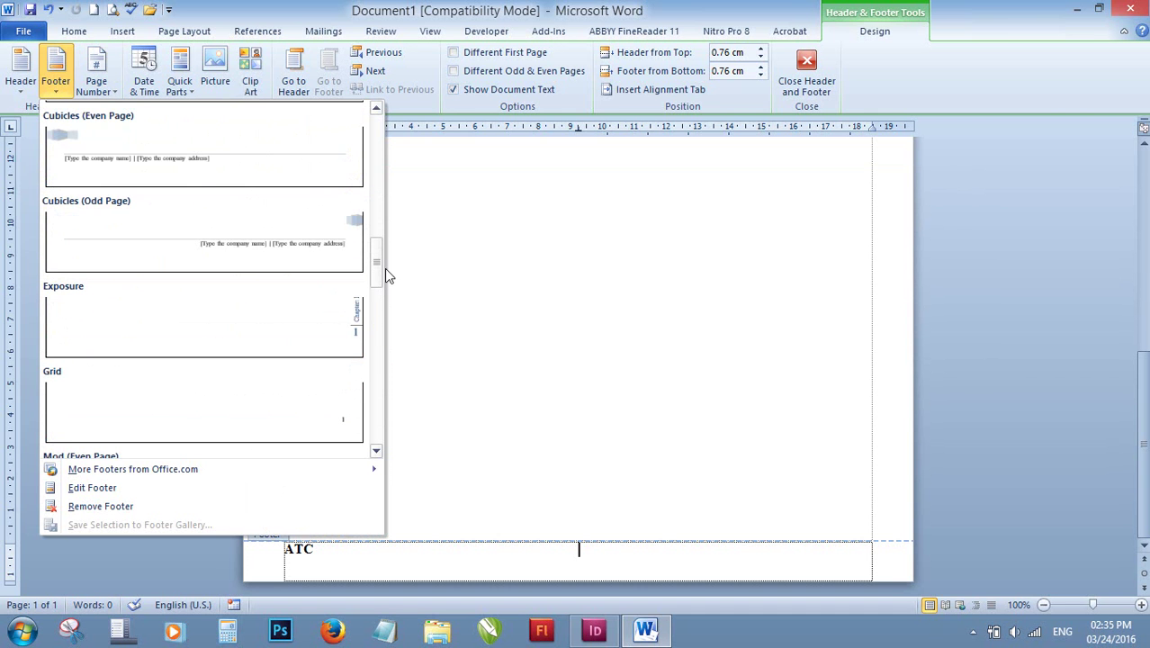
{"action": "left_click", "coordinate": [378, 300]}
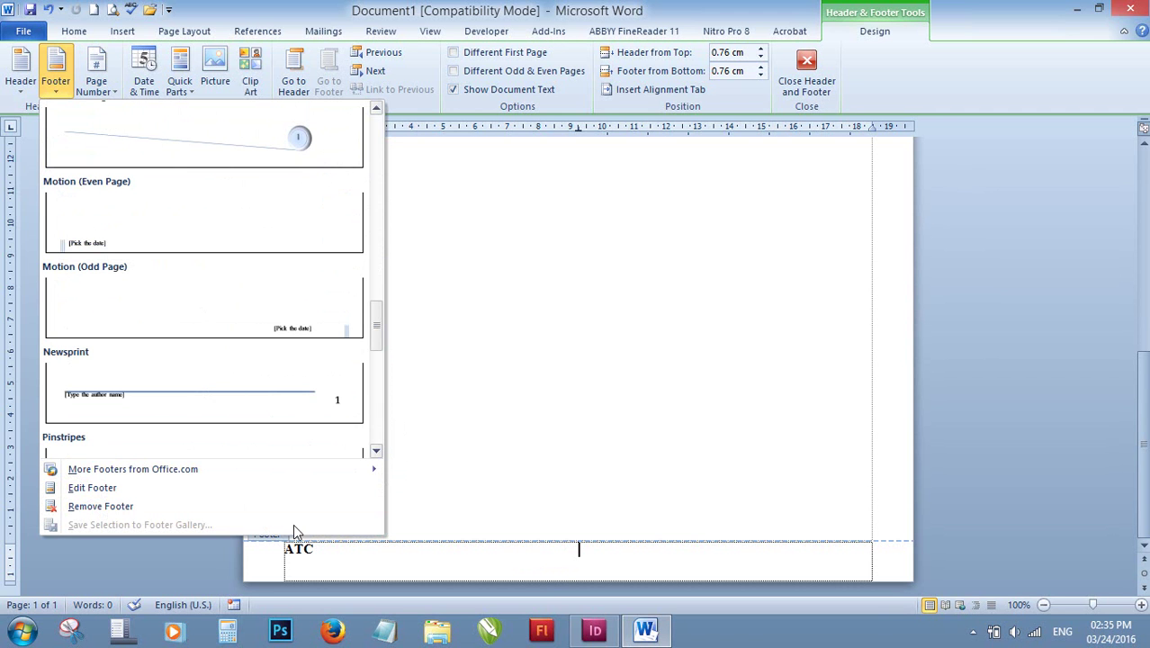
{"action": "mouse_move", "coordinate": [132, 469]}
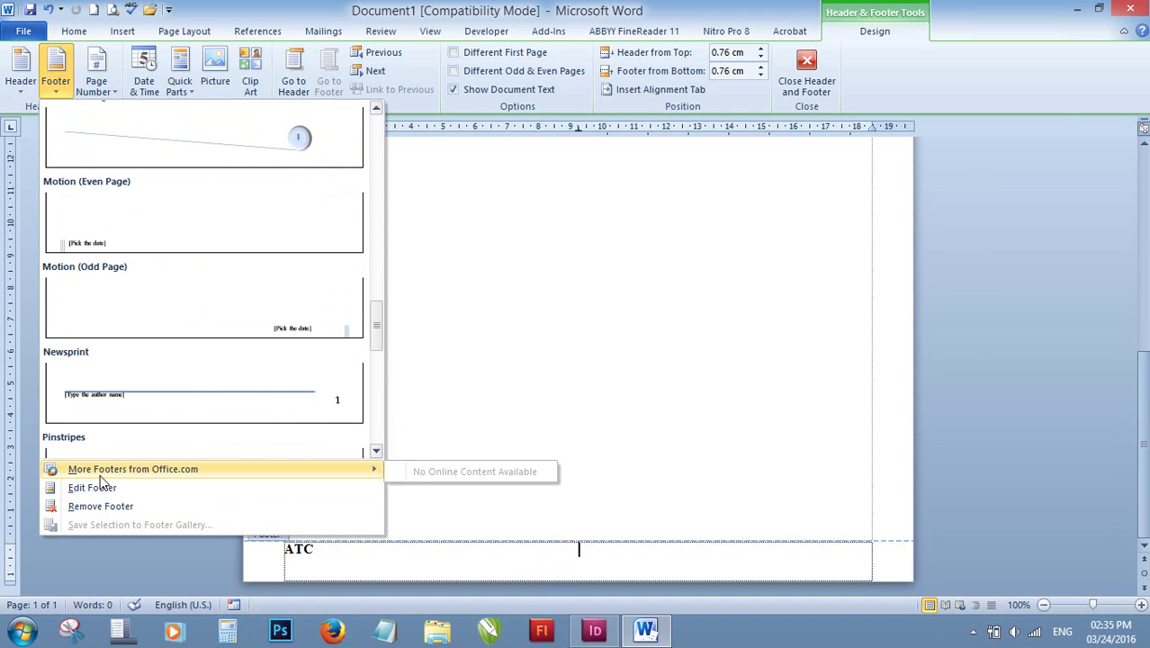
{"action": "left_click", "coordinate": [520, 319]}
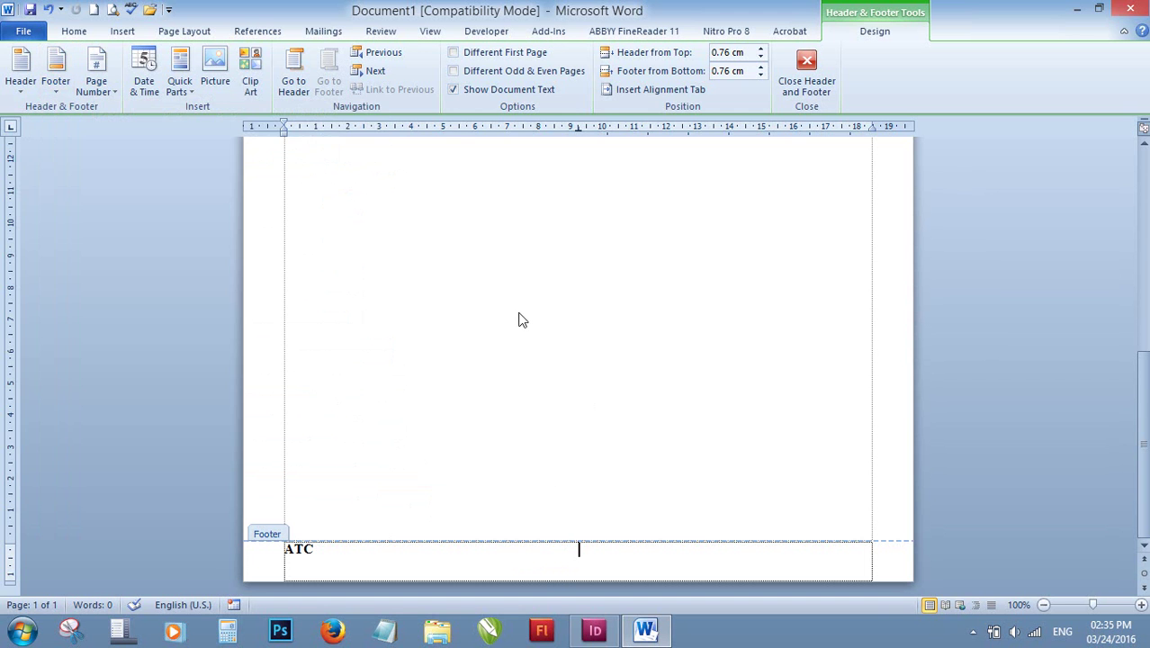
Insert a Date Picker control at the footer's centre, then delete it.
{"action": "left_click", "coordinate": [492, 32]}
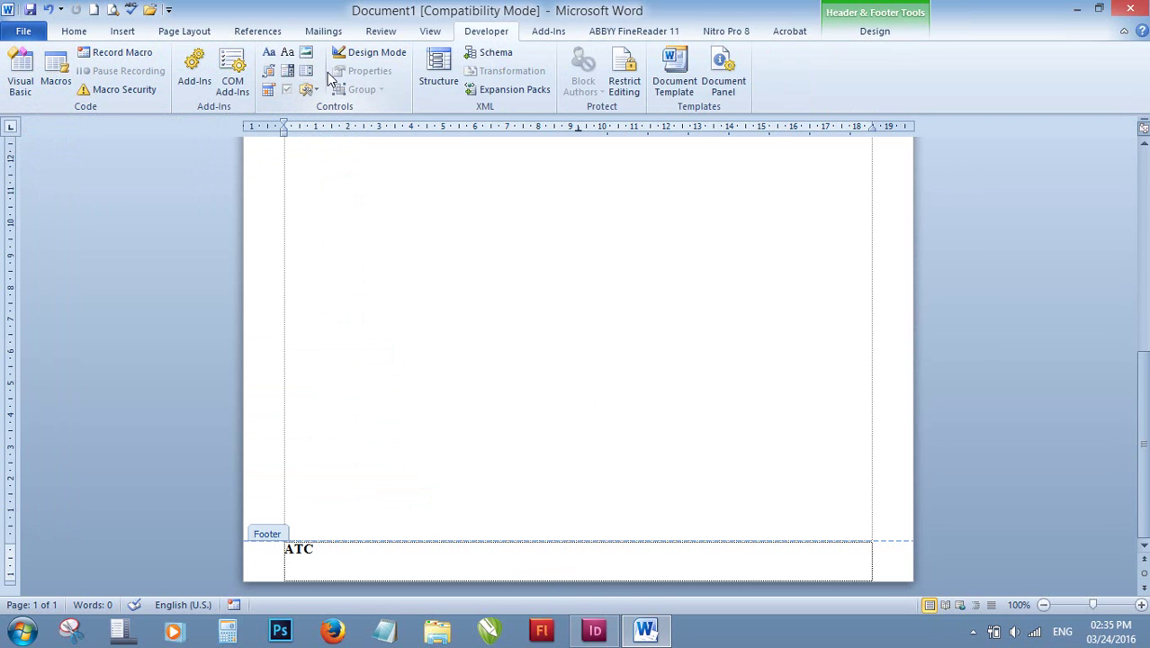
{"action": "key", "text": "Tab"}
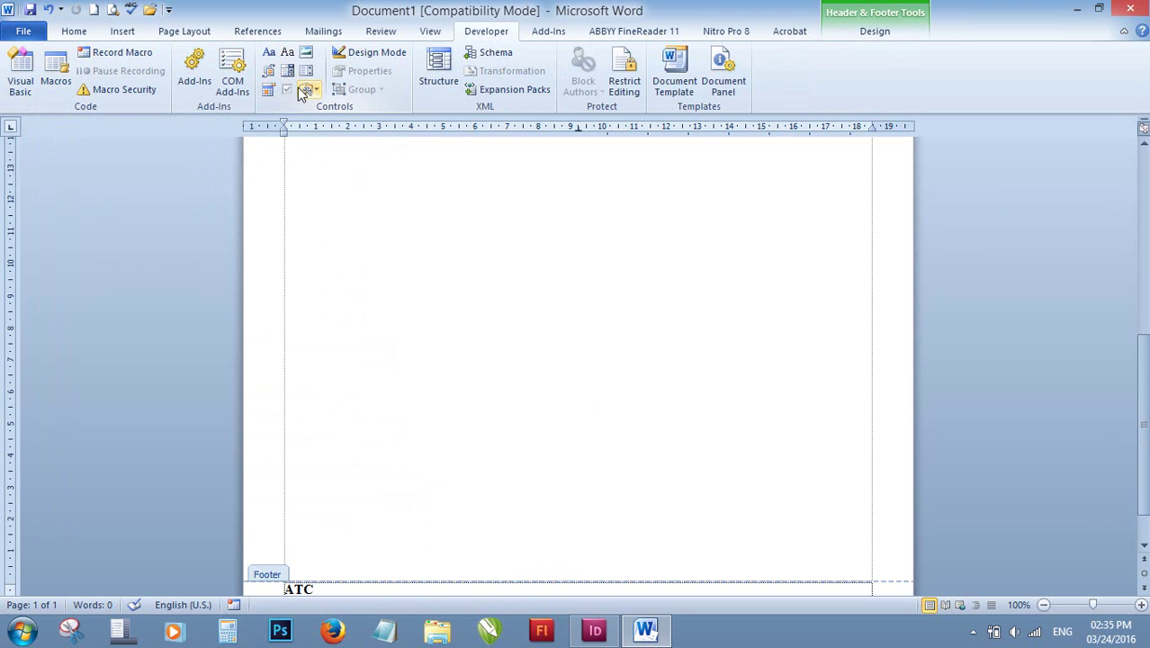
{"action": "left_click", "coordinate": [268, 90]}
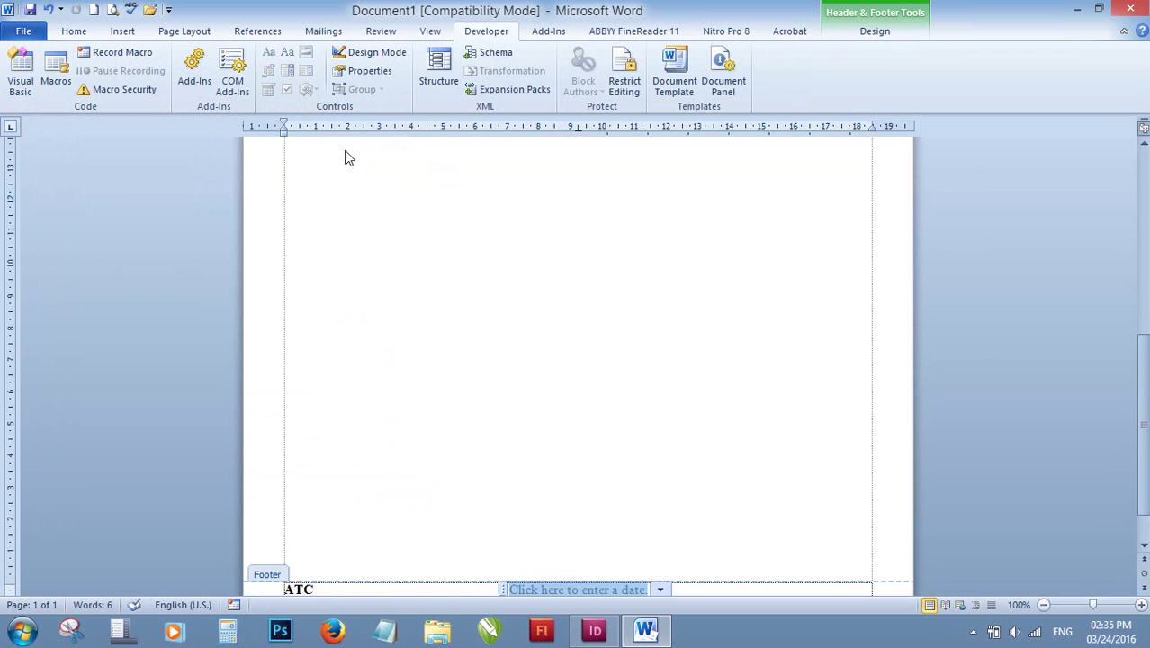
{"action": "scroll", "coordinate": [576, 561], "scroll_direction": "down", "scroll_amount": 1}
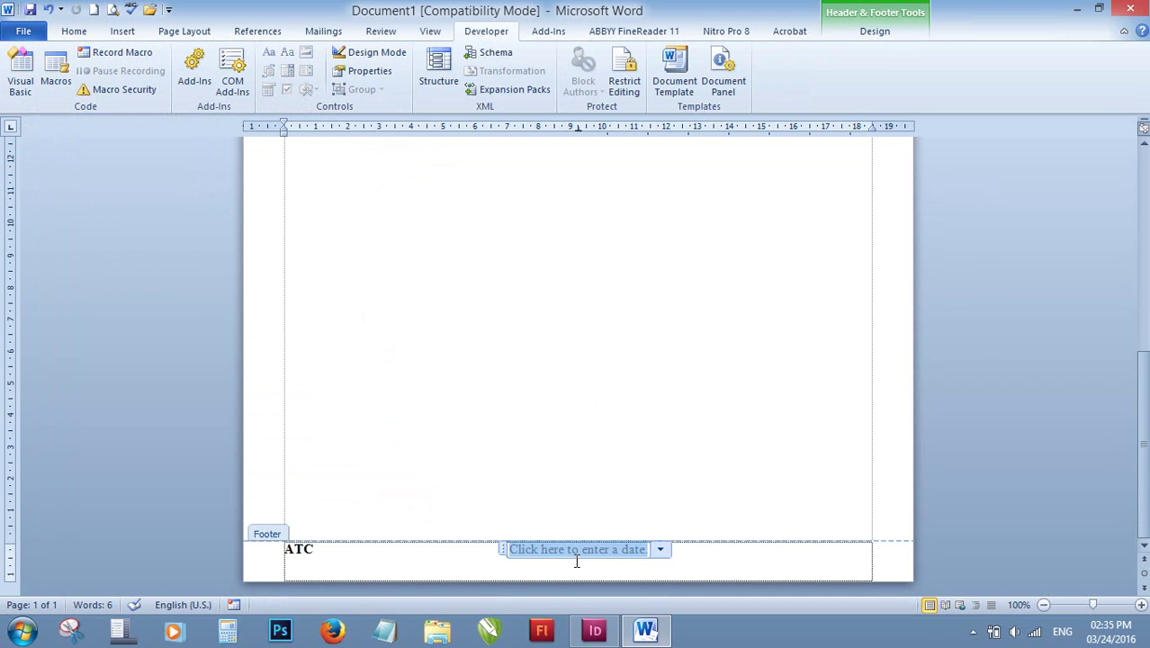
{"action": "key", "text": "Delete"}
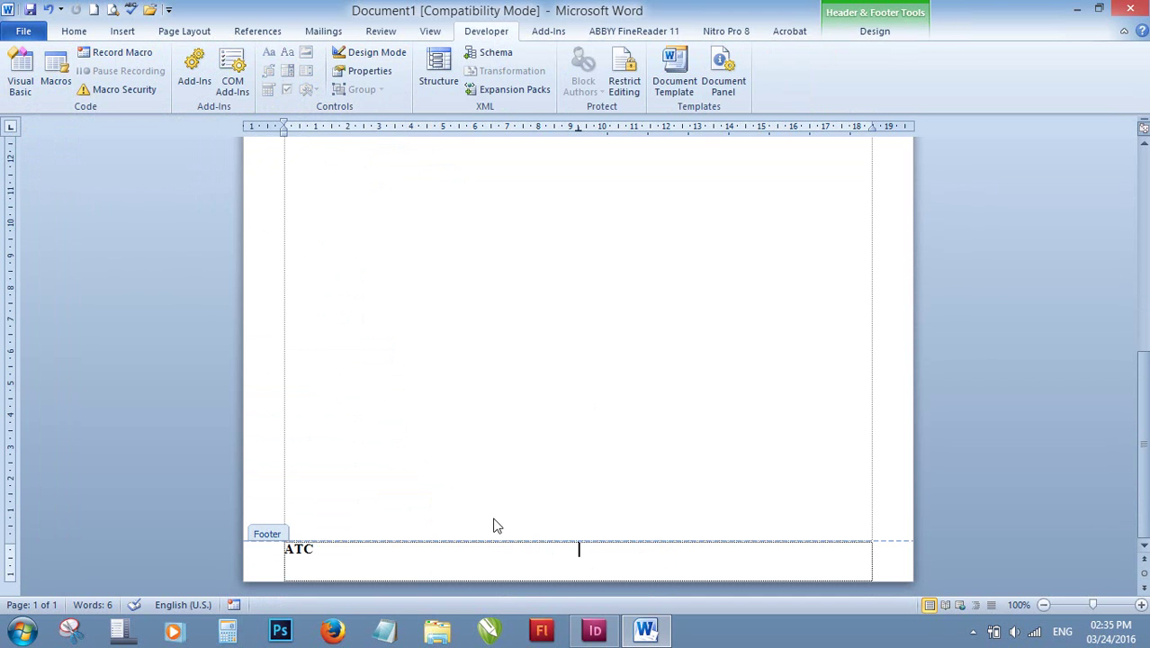
Scroll back up and leave the footer for the top of the page body.
{"action": "scroll", "coordinate": [358, 160], "scroll_direction": "up", "scroll_amount": 2}
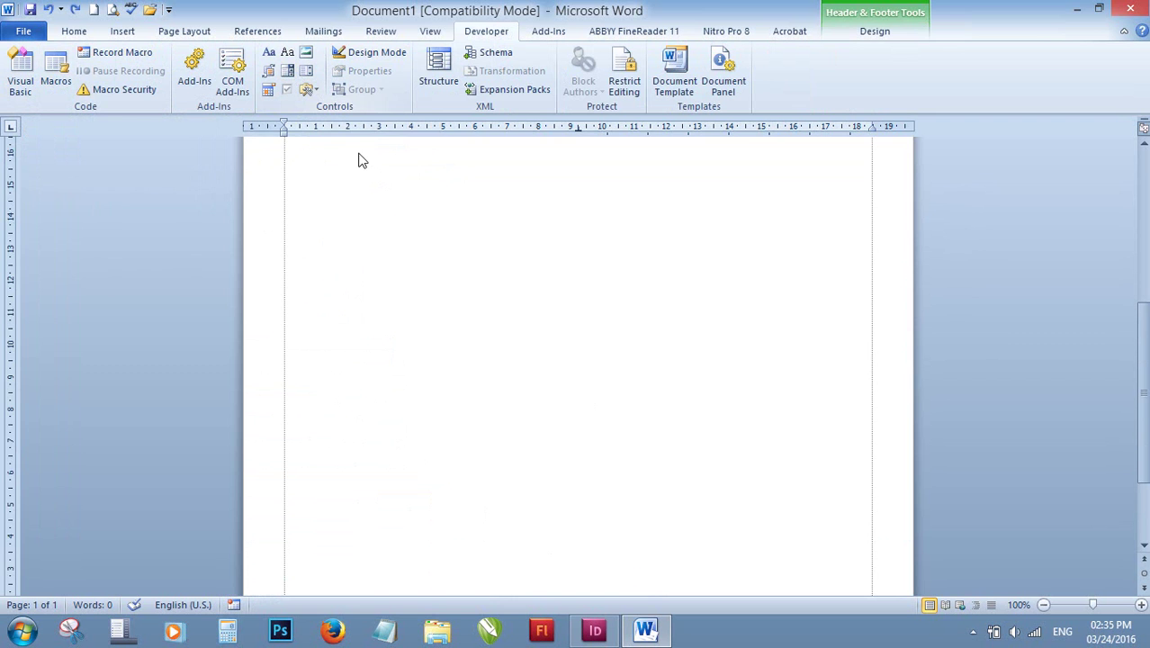
{"action": "scroll", "coordinate": [567, 261], "scroll_direction": "up", "scroll_amount": 5}
{"action": "scroll", "coordinate": [567, 261], "scroll_direction": "up", "scroll_amount": 3}
{"action": "double_click", "coordinate": [587, 260]}
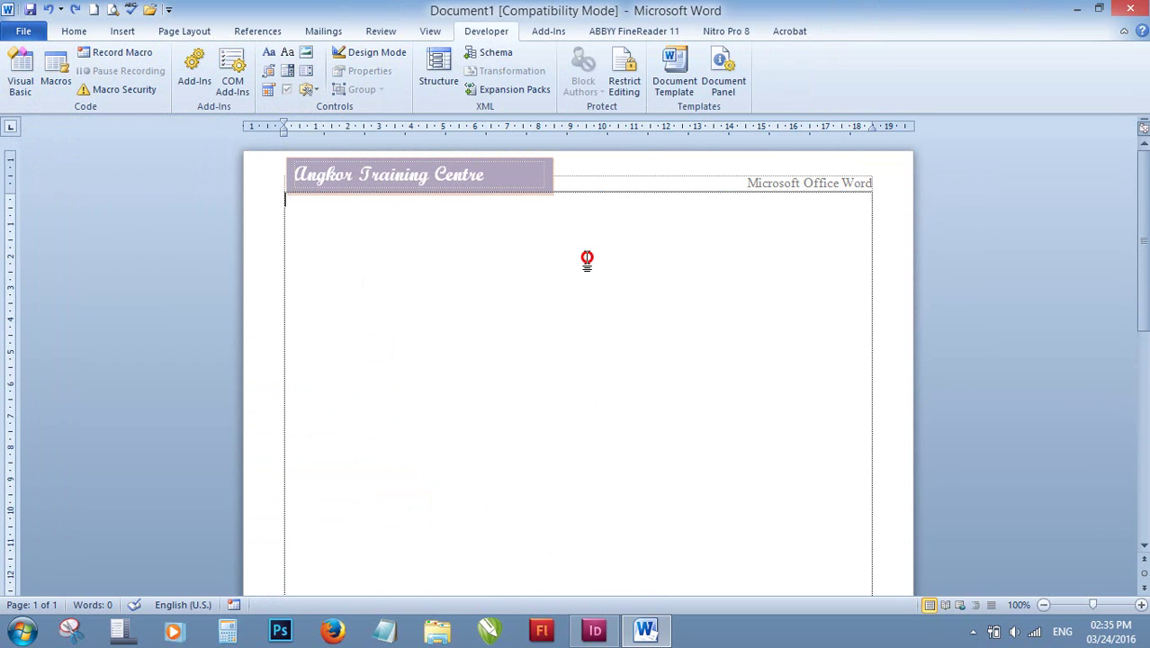
Insert a Date Picker at the body's start and pick 29 February 2016 from its calendar.
{"action": "left_click", "coordinate": [286, 72]}
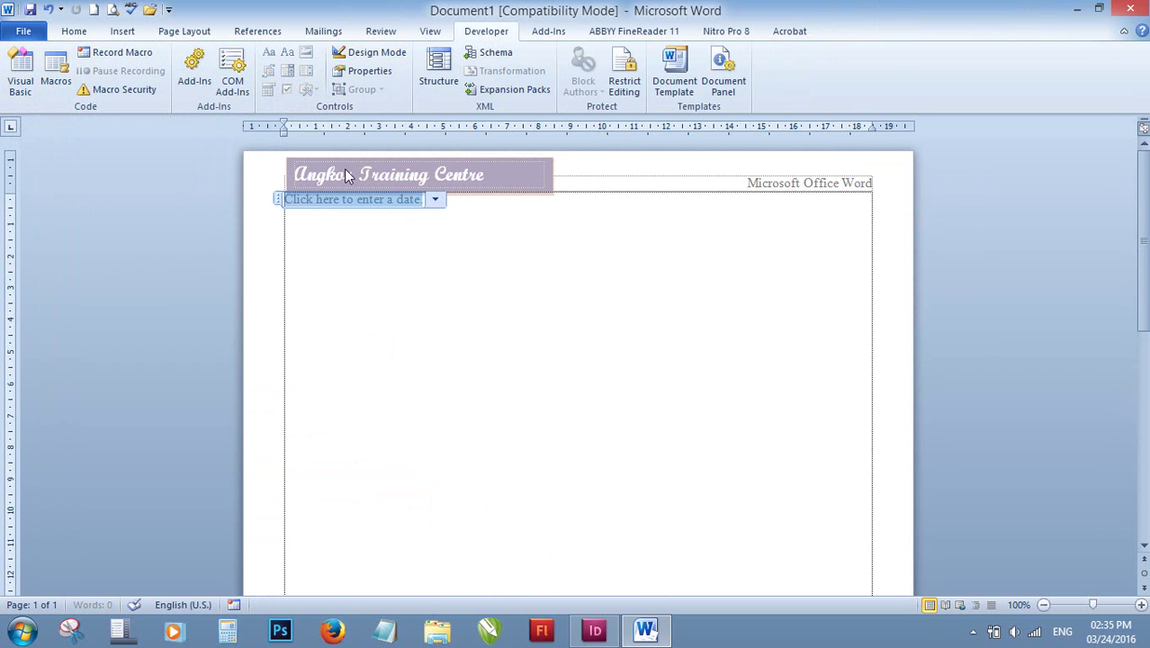
{"action": "left_click", "coordinate": [434, 200]}
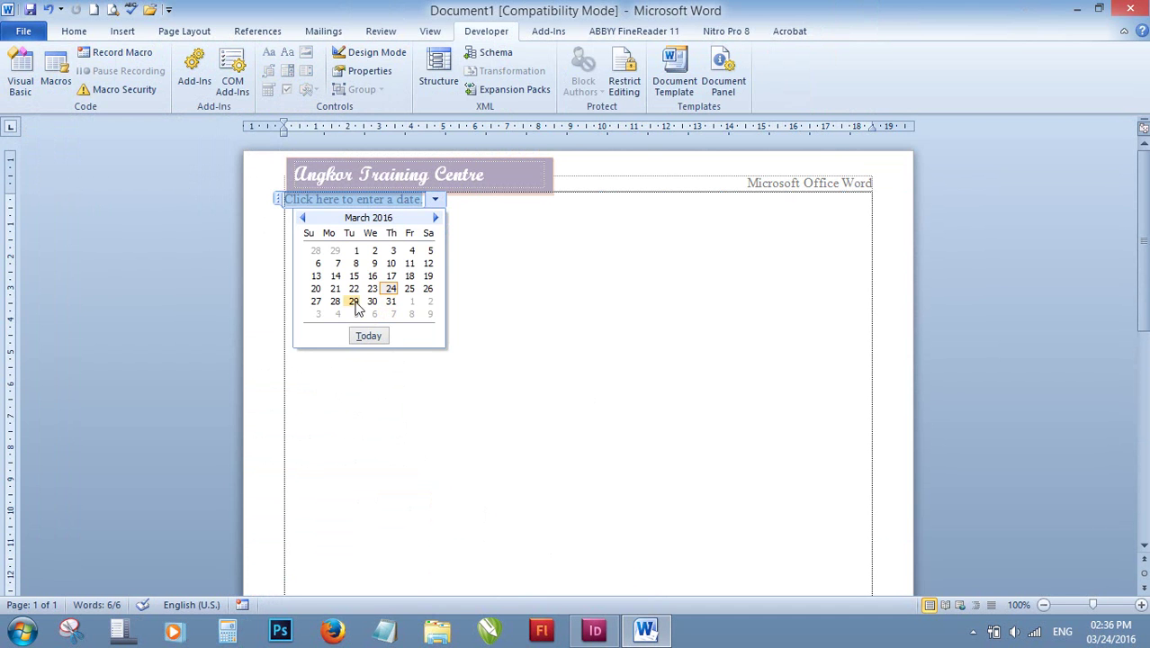
{"action": "left_click", "coordinate": [353, 302]}
{"action": "left_click", "coordinate": [365, 199]}
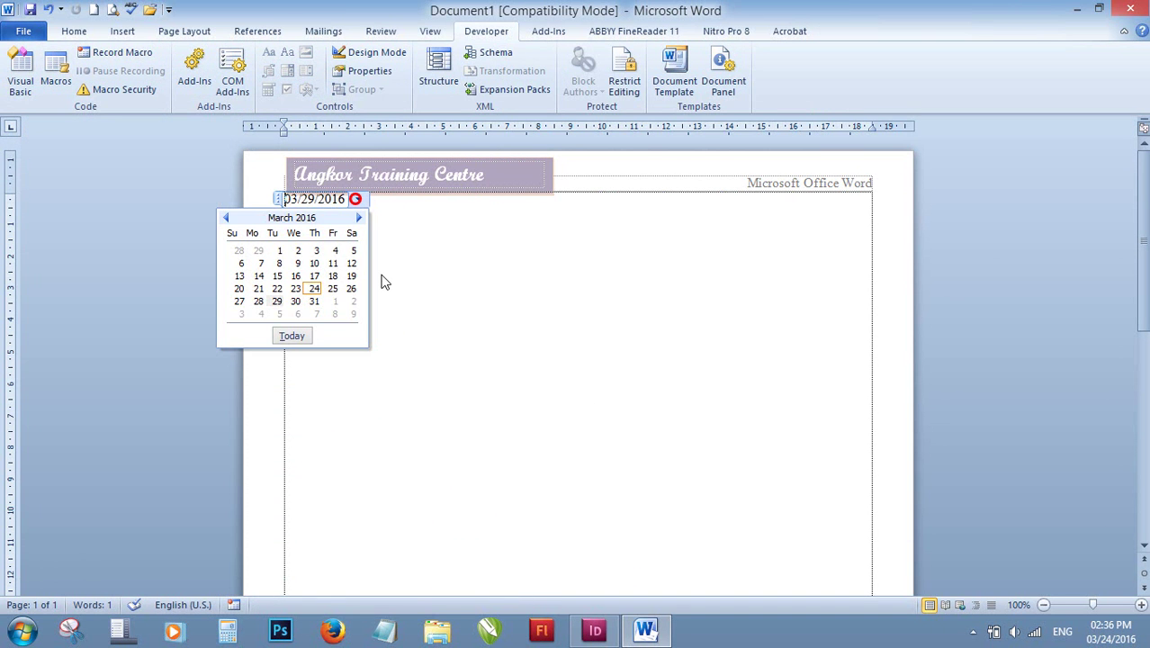
{"action": "left_click", "coordinate": [330, 275]}
{"action": "left_click", "coordinate": [359, 199]}
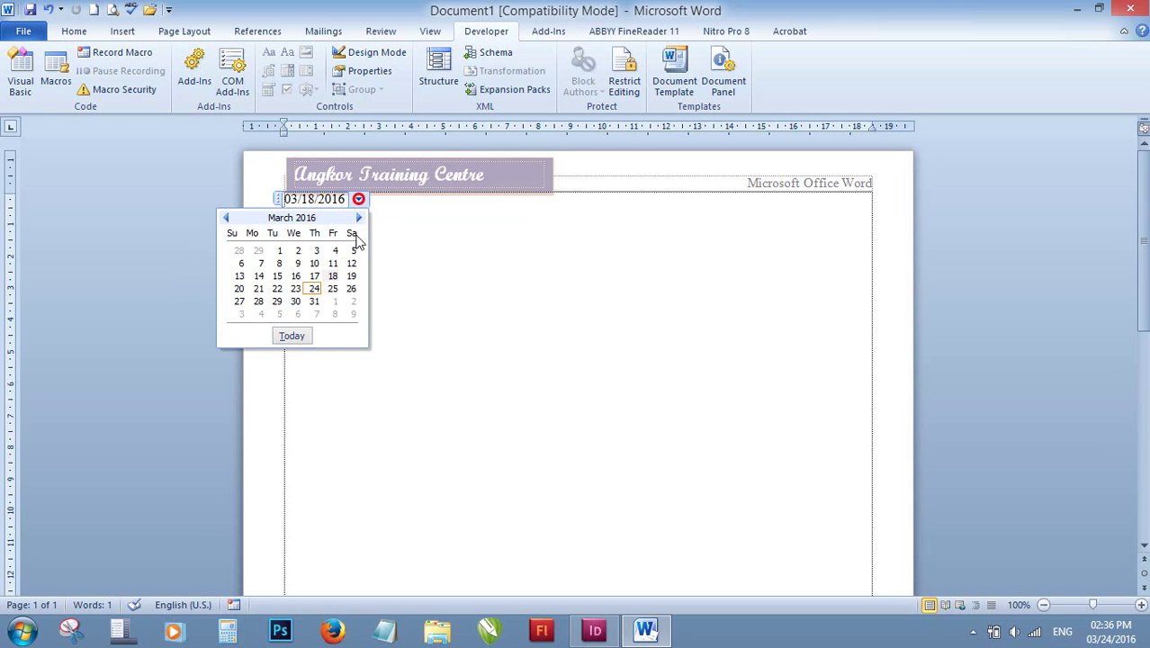
{"action": "left_click", "coordinate": [260, 250]}
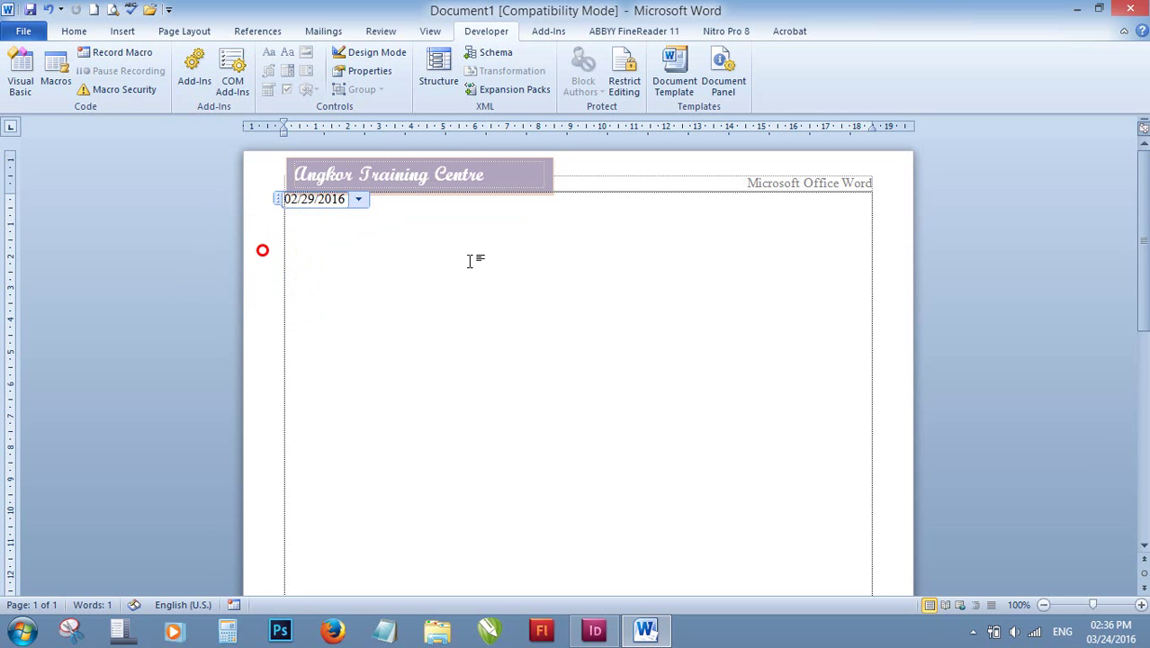
{"action": "left_click", "coordinate": [469, 260]}
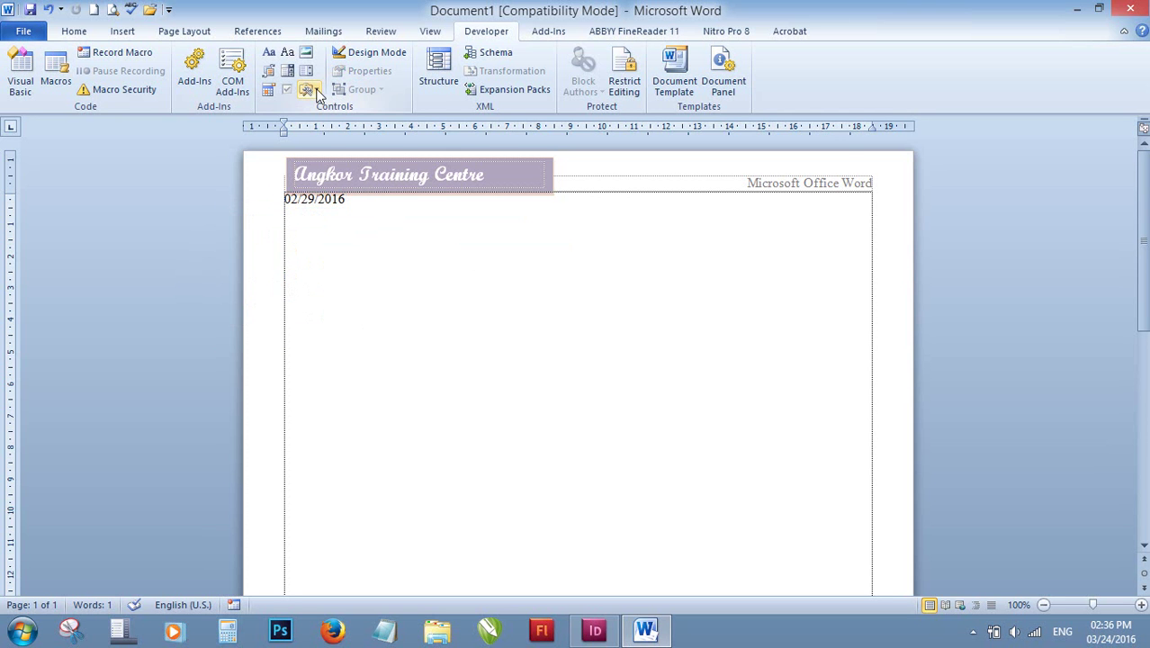
Insert a plain text content control right after the 02/29/2016 date, then bring up the VBA editor.
{"action": "left_click", "coordinate": [314, 91]}
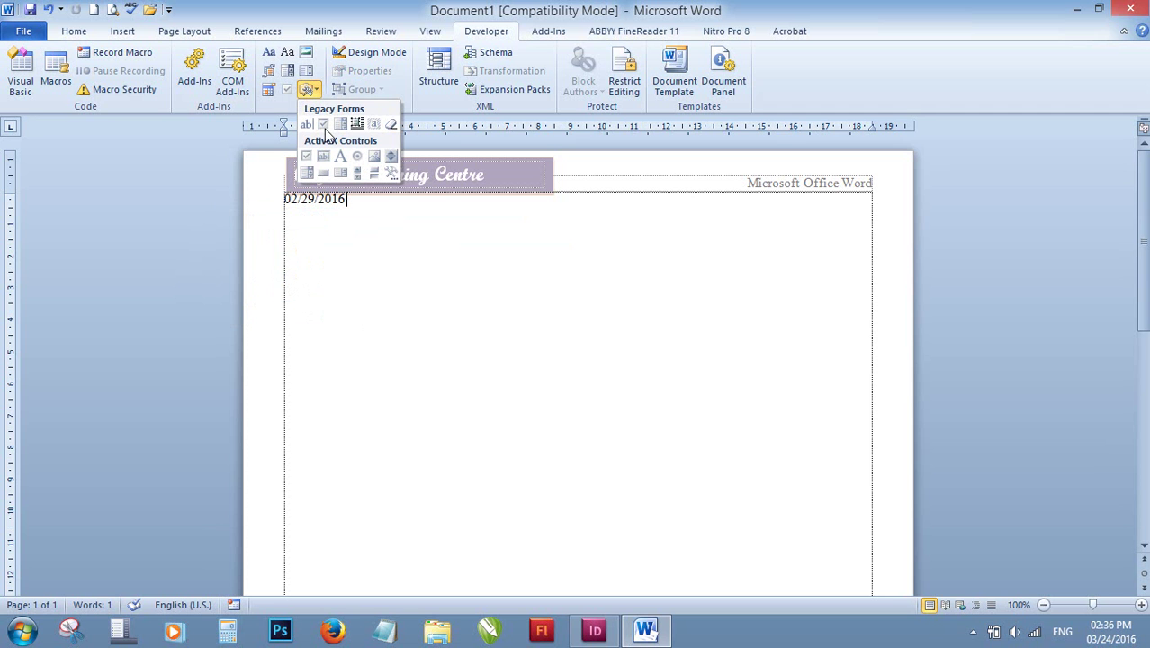
{"action": "left_click", "coordinate": [288, 56]}
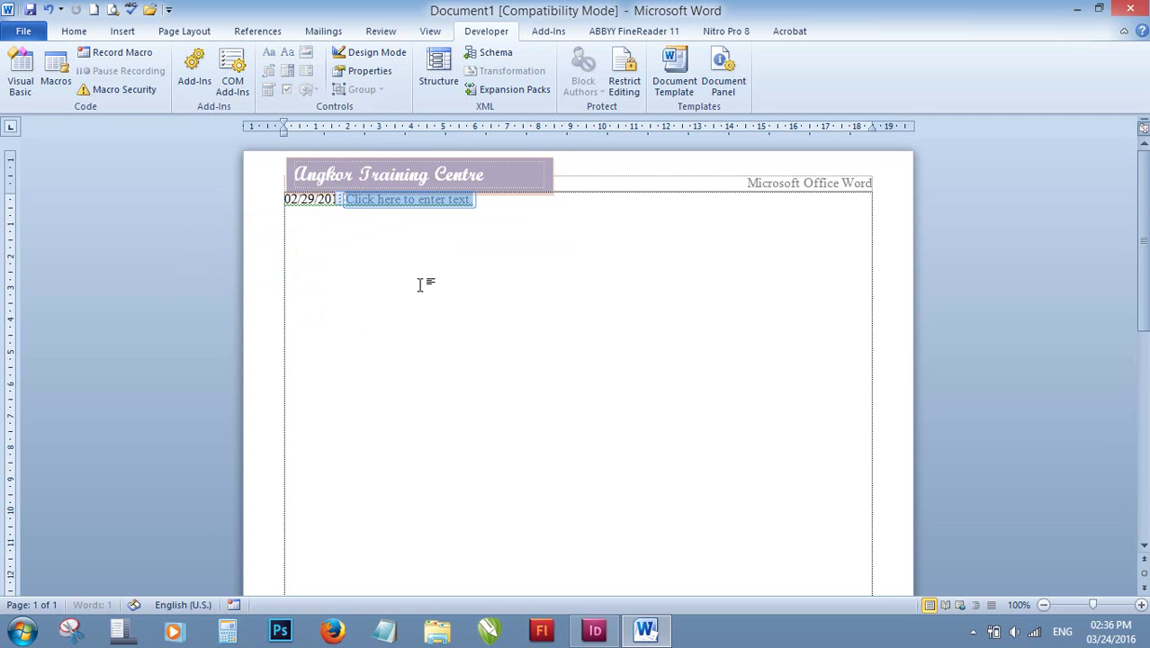
{"action": "left_click", "coordinate": [394, 203]}
{"action": "left_click", "coordinate": [500, 256]}
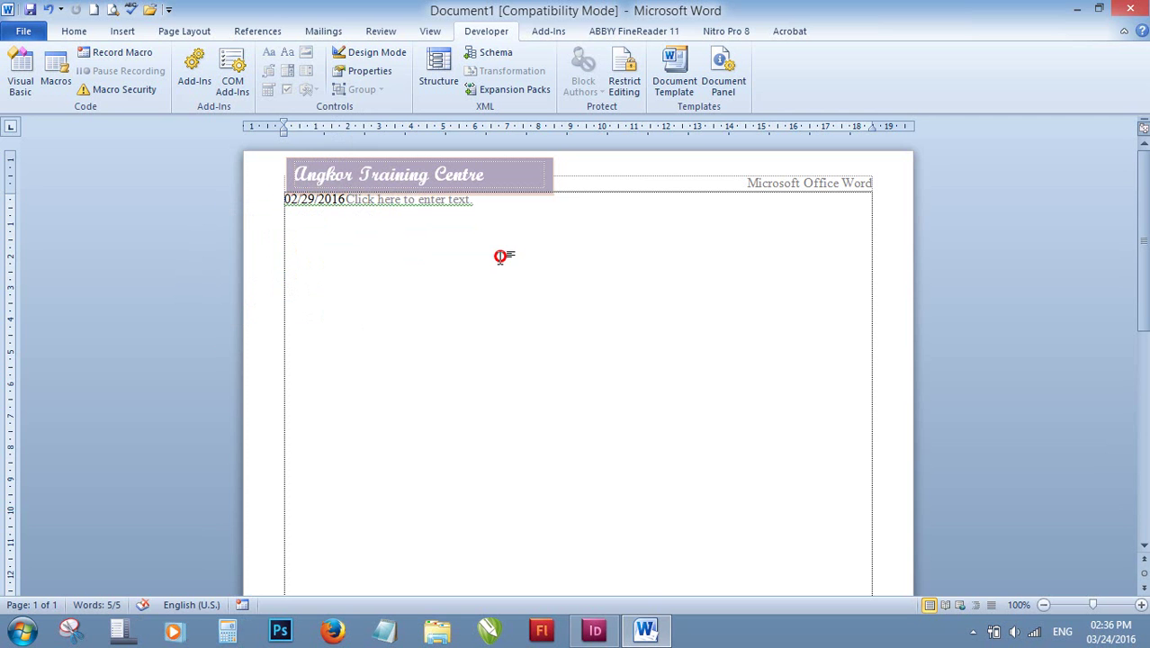
{"action": "left_click", "coordinate": [437, 210]}
{"action": "left_click", "coordinate": [425, 275]}
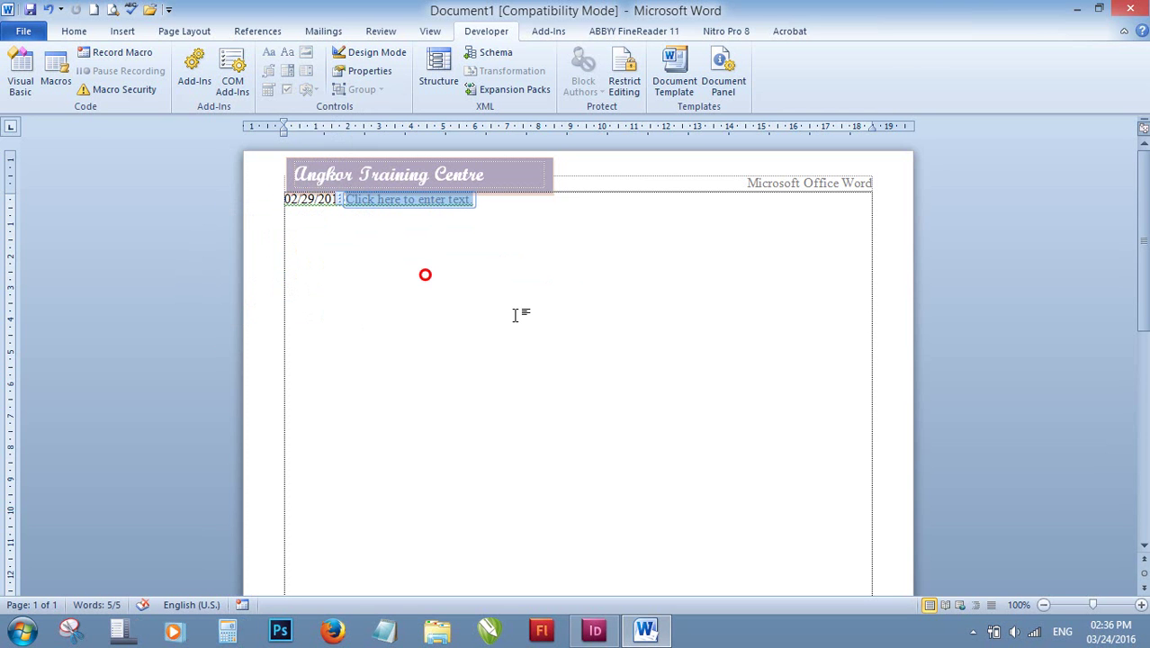
{"action": "left_click", "coordinate": [29, 59]}
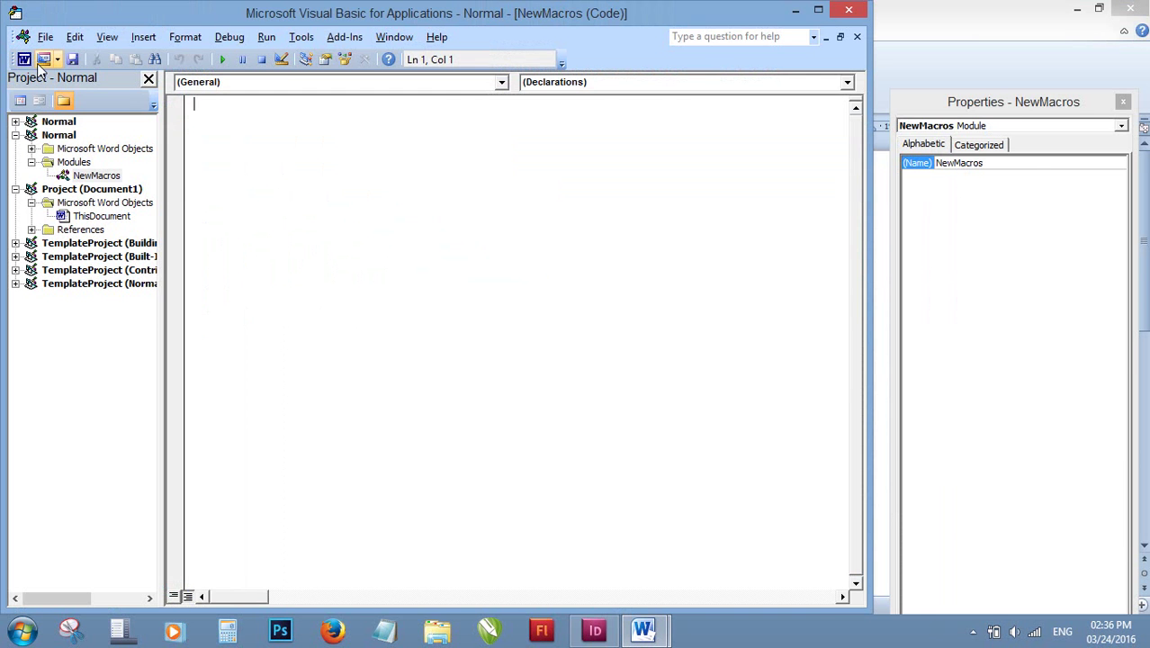
Insert UserForm1 with TextBox1 and a narrowed CommandButton1 placed beside it along the top.
{"action": "left_click", "coordinate": [196, 93]}
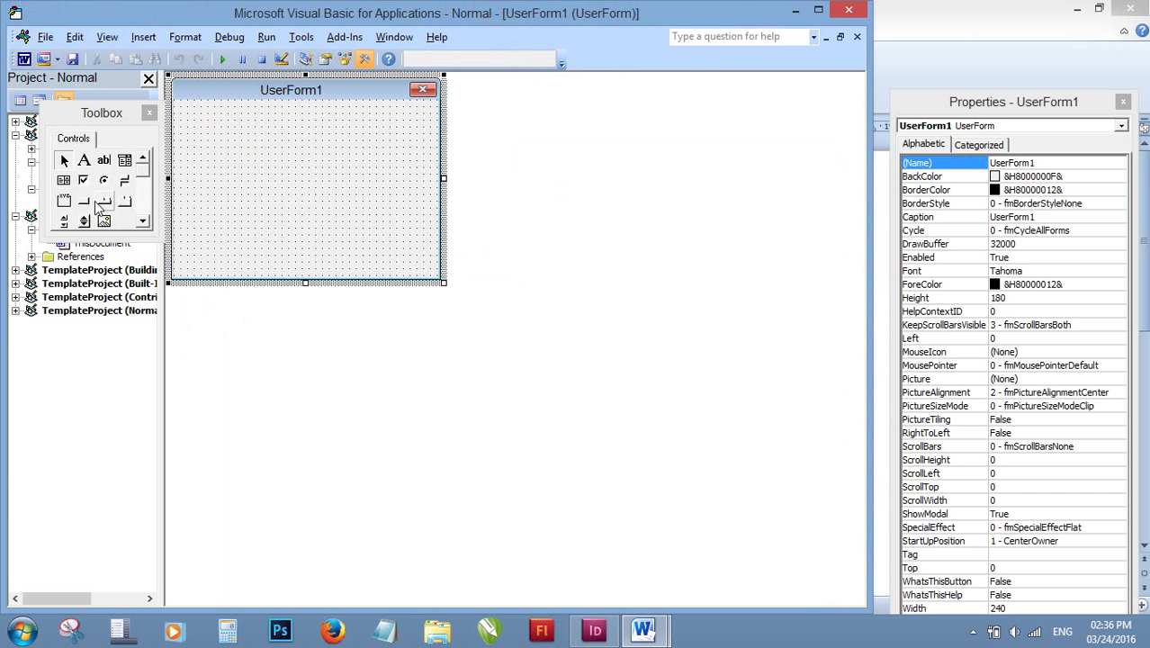
{"action": "left_click", "coordinate": [81, 202]}
{"action": "left_click_drag", "start_coordinate": [214, 135], "coordinate": [288, 163]}
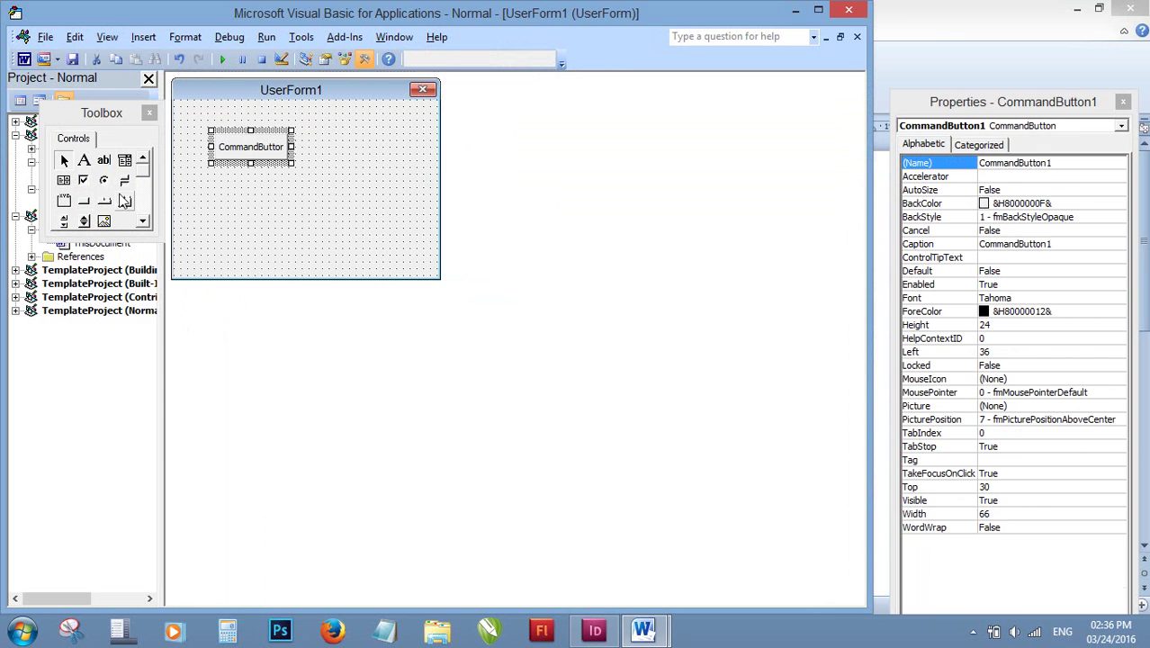
{"action": "left_click", "coordinate": [105, 162]}
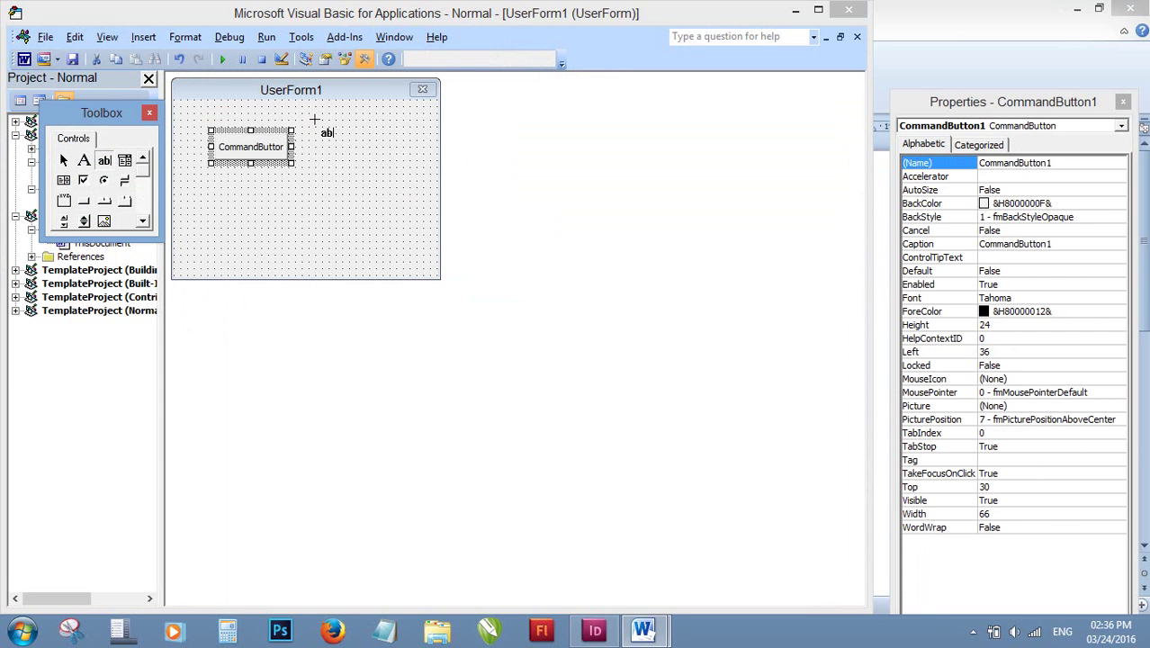
{"action": "mouse_move", "coordinate": [187, 106]}
{"action": "left_mouse_down"}
{"action": "mouse_move", "coordinate": [291, 135]}
{"action": "mouse_move", "coordinate": [255, 171]}
{"action": "mouse_move", "coordinate": [359, 120]}
{"action": "left_mouse_up"}
{"action": "left_click", "coordinate": [334, 180]}
{"action": "left_click", "coordinate": [372, 120]}
{"action": "left_click", "coordinate": [340, 119]}
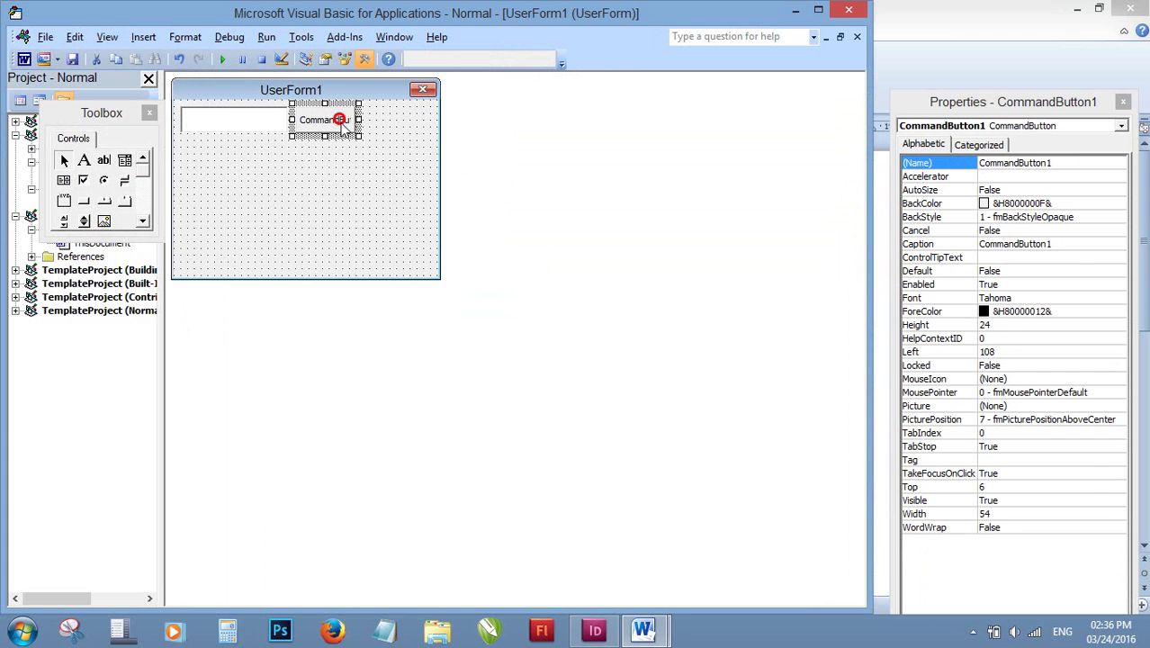
Name the command button btnOK and the text box txtTest.
{"action": "double_click", "coordinate": [1055, 165]}
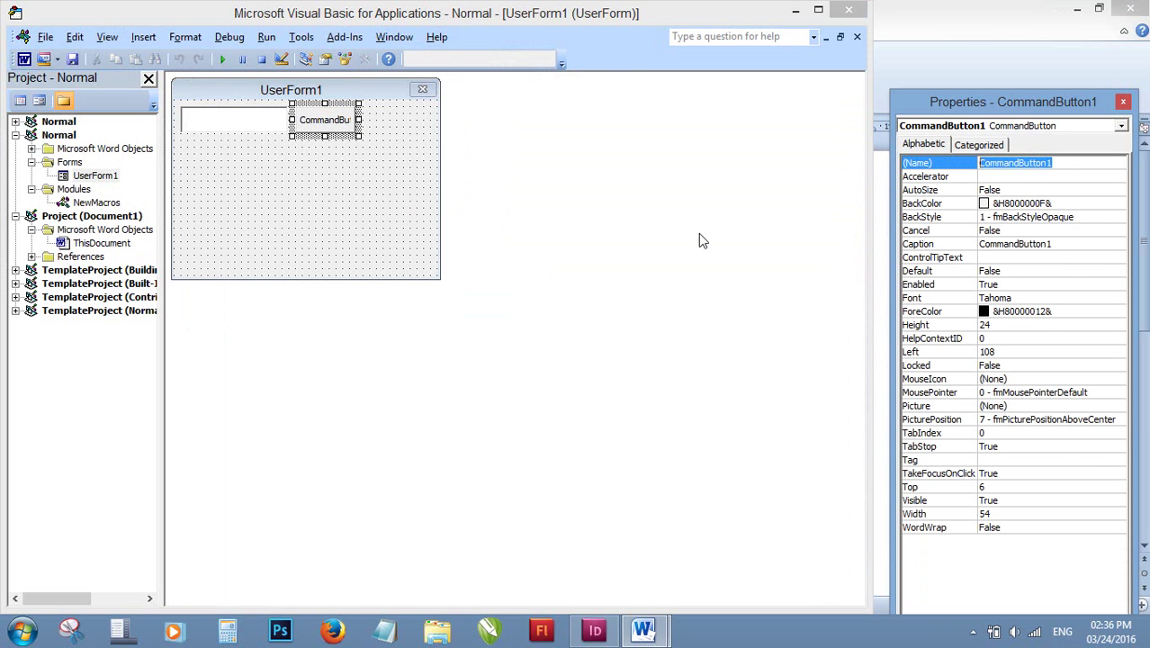
{"action": "type", "text": "btn"}
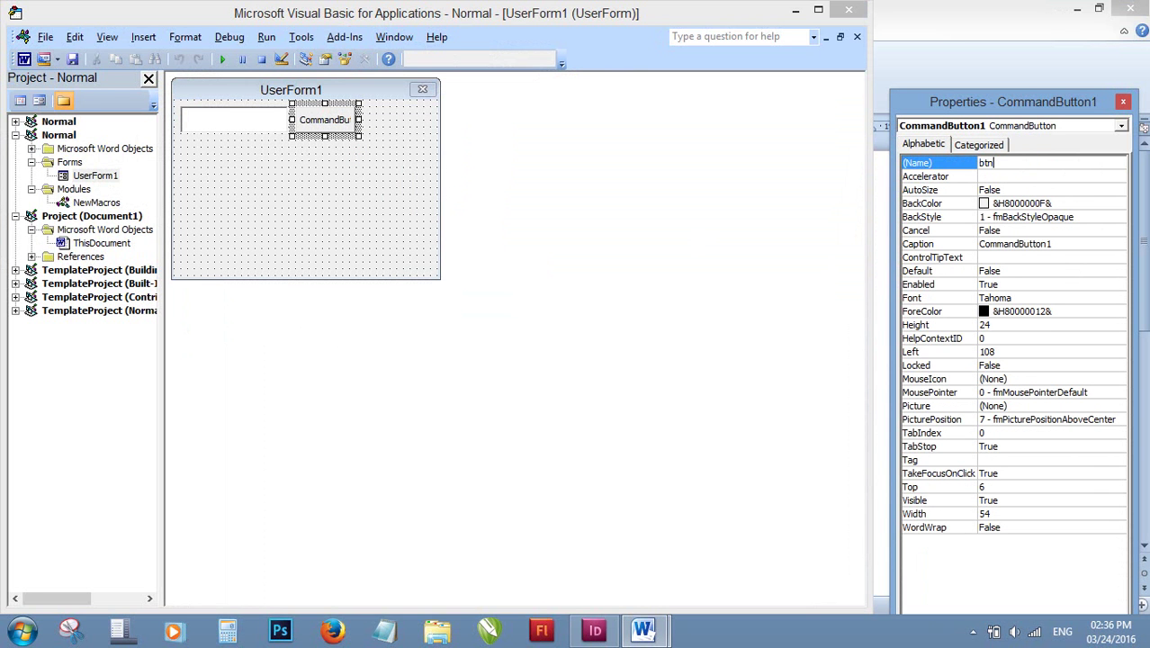
{"action": "type", "text": "OK"}
{"action": "left_click", "coordinate": [263, 119]}
{"action": "left_click", "coordinate": [1039, 163]}
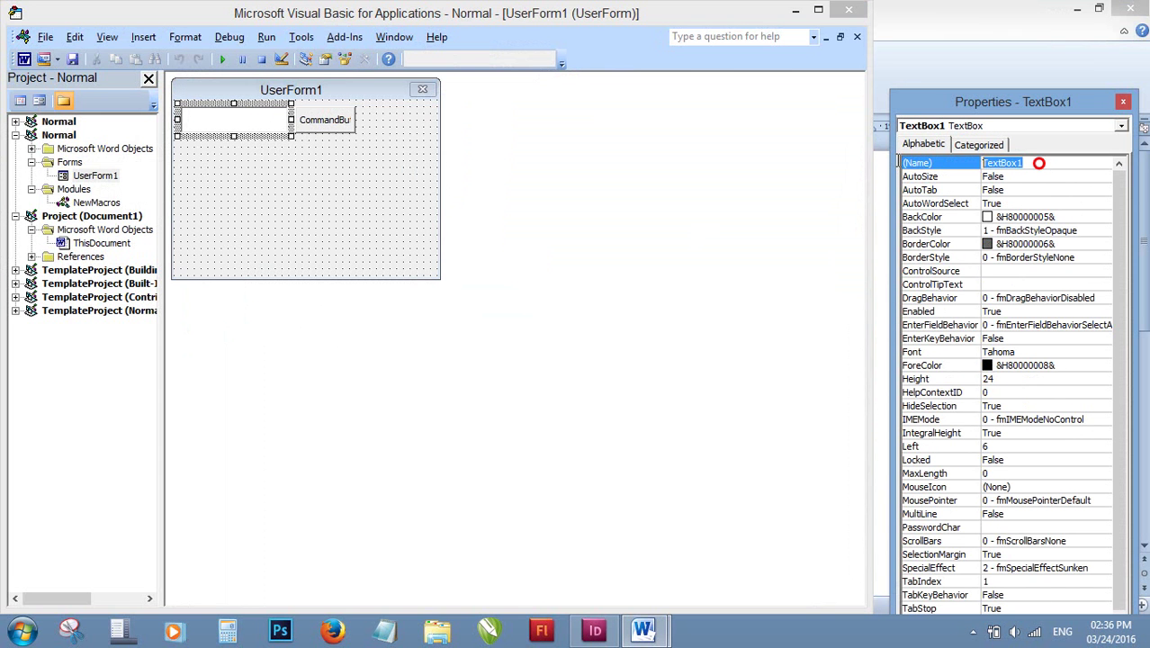
{"action": "type", "text": "txtT"}
{"action": "type", "text": "est"}
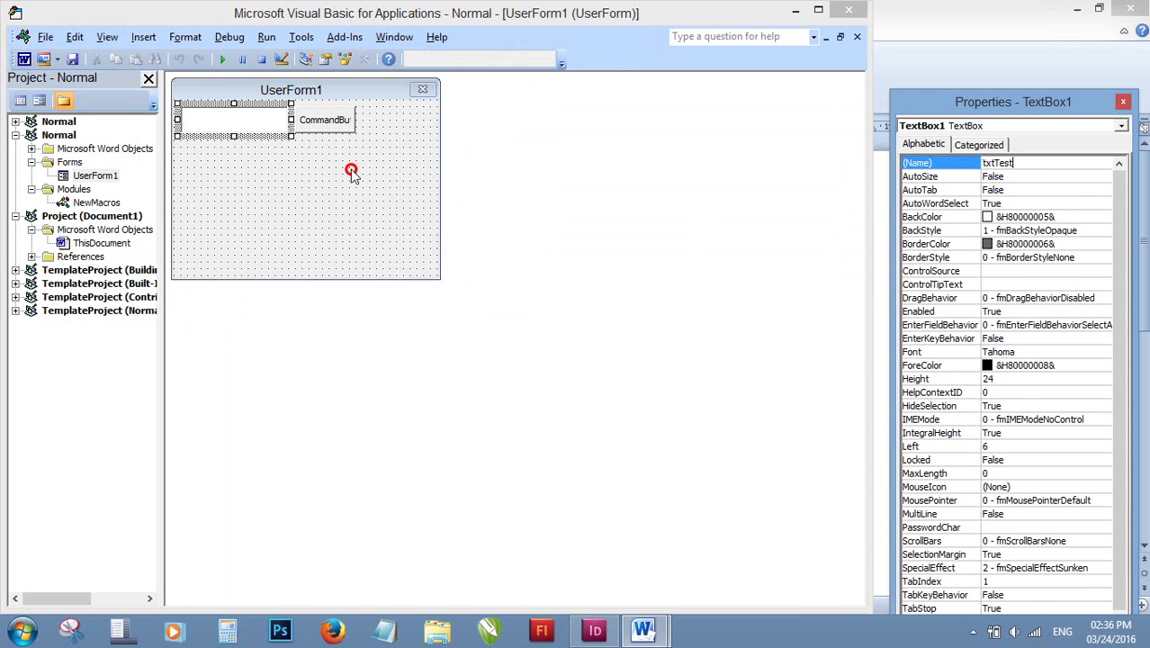
Caption the button OK and run the UserForm.
{"action": "left_click", "coordinate": [351, 171]}
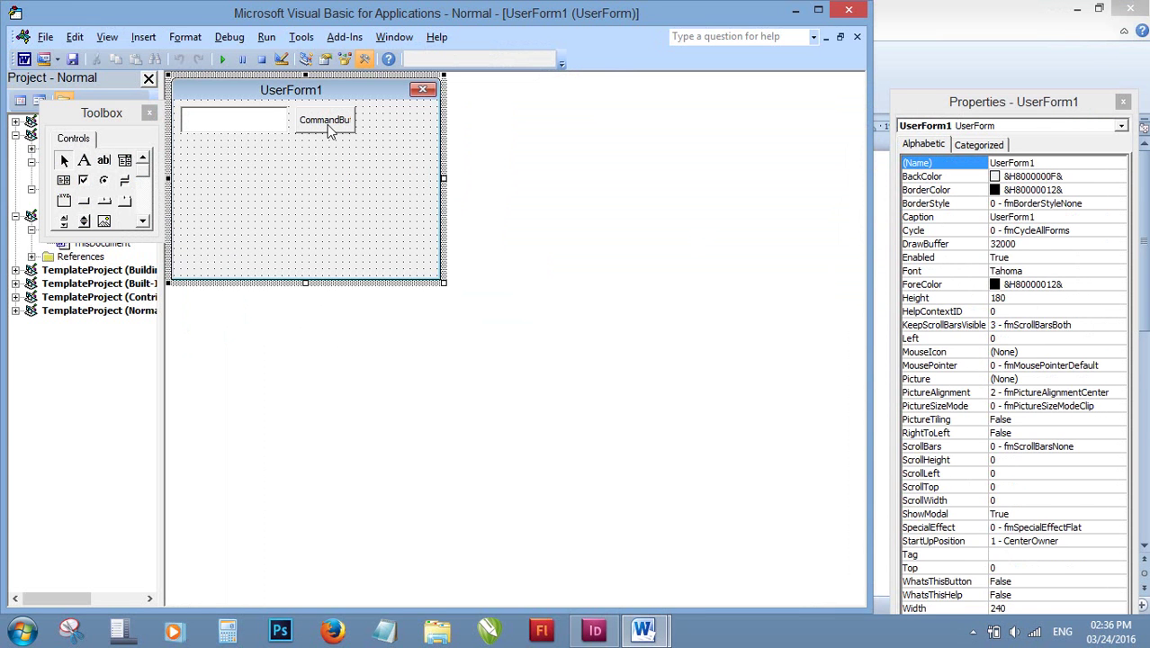
{"action": "left_click", "coordinate": [329, 131]}
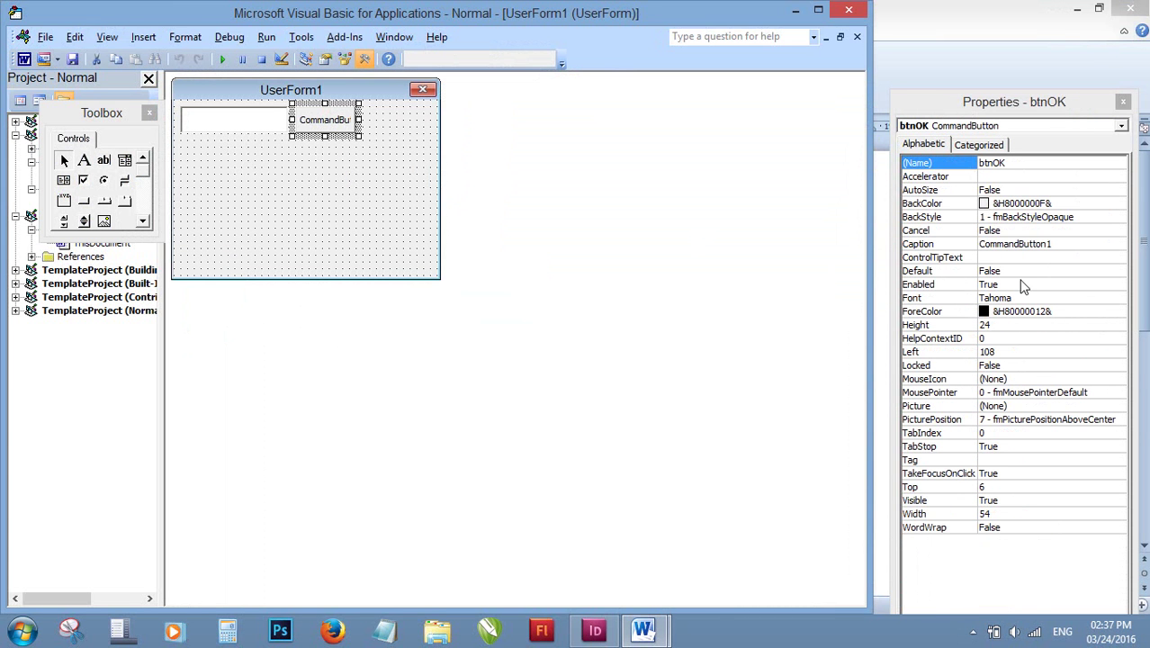
{"action": "left_click", "coordinate": [933, 246]}
{"action": "left_click", "coordinate": [1066, 245]}
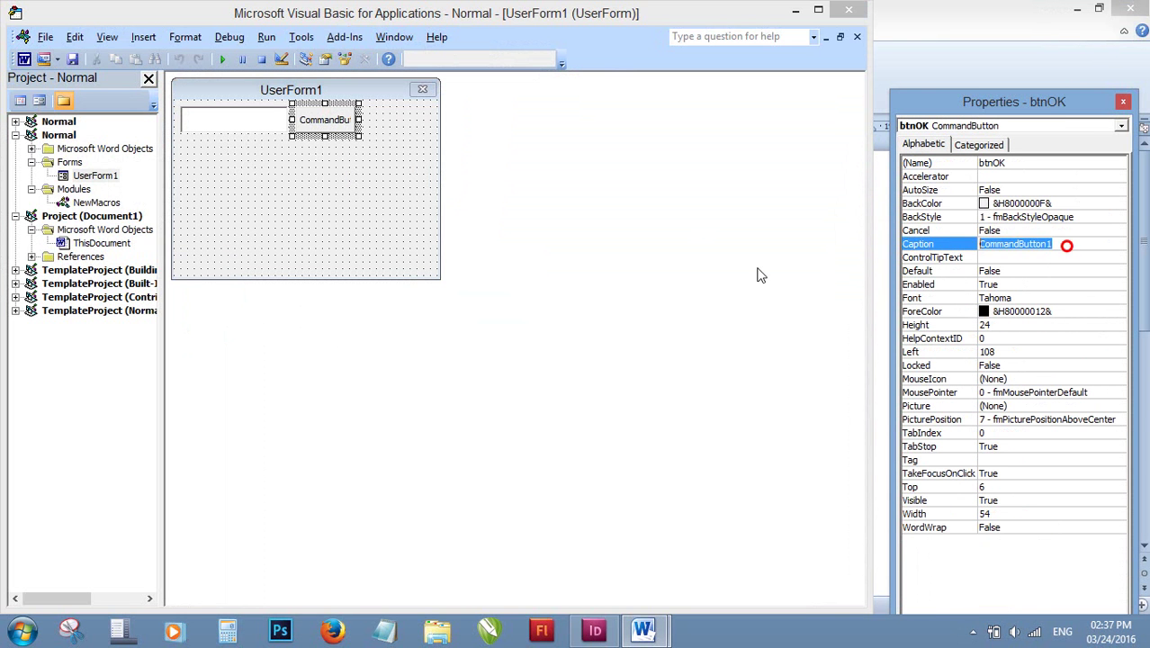
{"action": "key", "text": "BackSpace"}
{"action": "type", "text": "OK"}
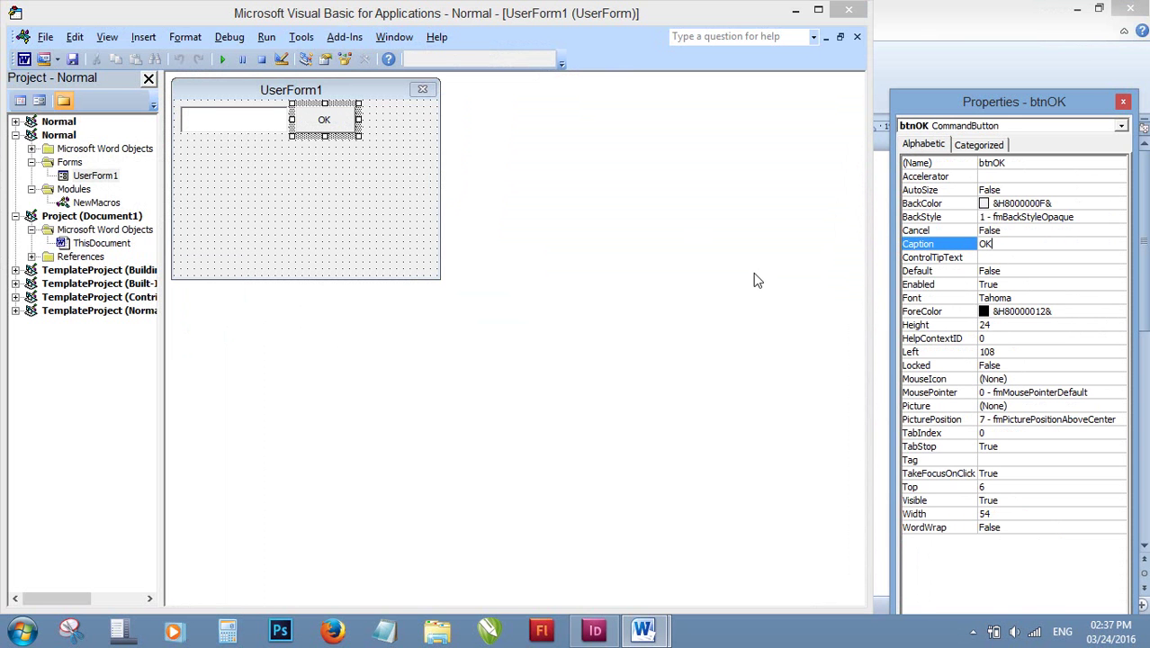
{"action": "left_click", "coordinate": [316, 127]}
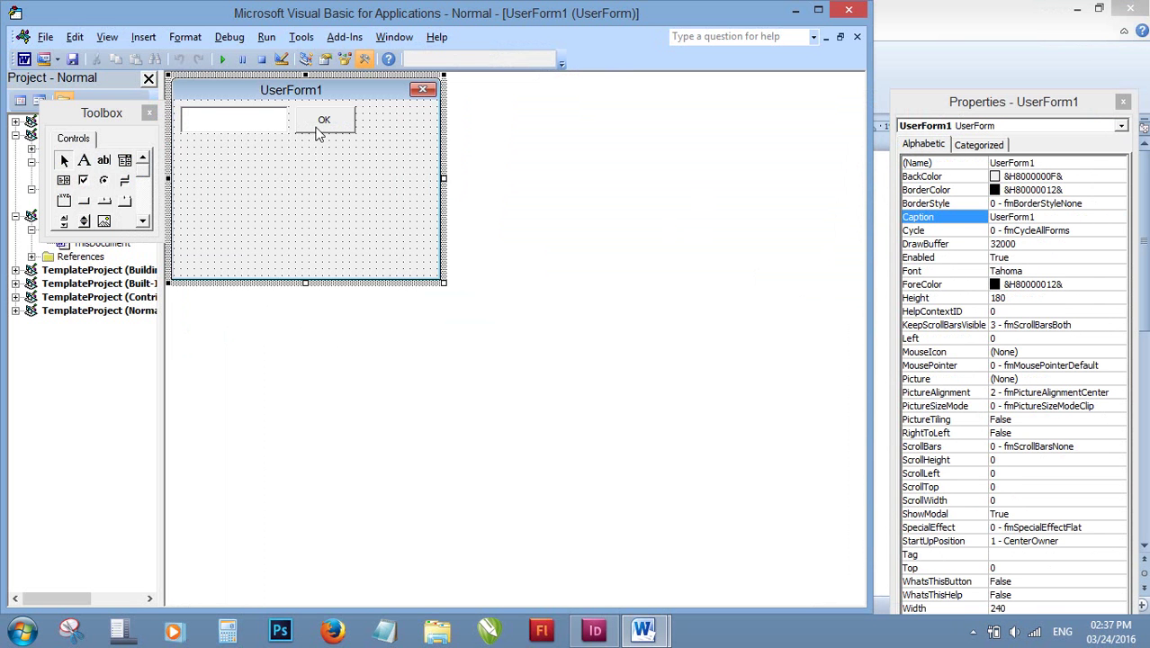
{"action": "left_click", "coordinate": [224, 58]}
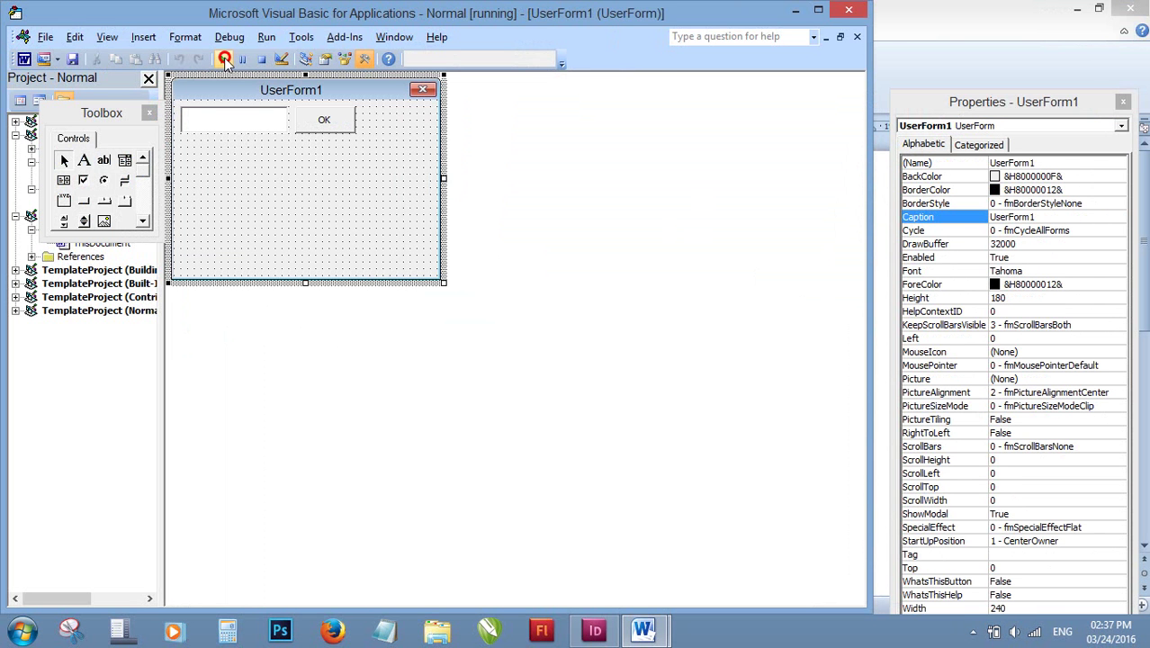
Click into the running form's text box, drag the form around the document, then close it.
{"action": "left_click", "coordinate": [600, 247]}
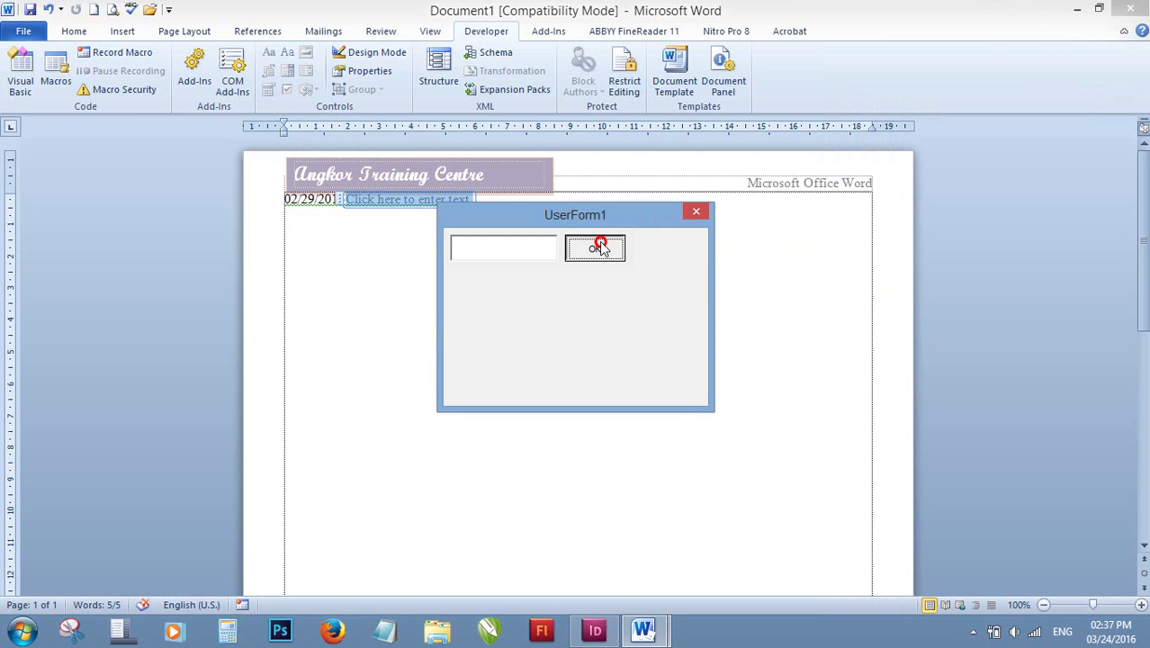
{"action": "left_click", "coordinate": [471, 252]}
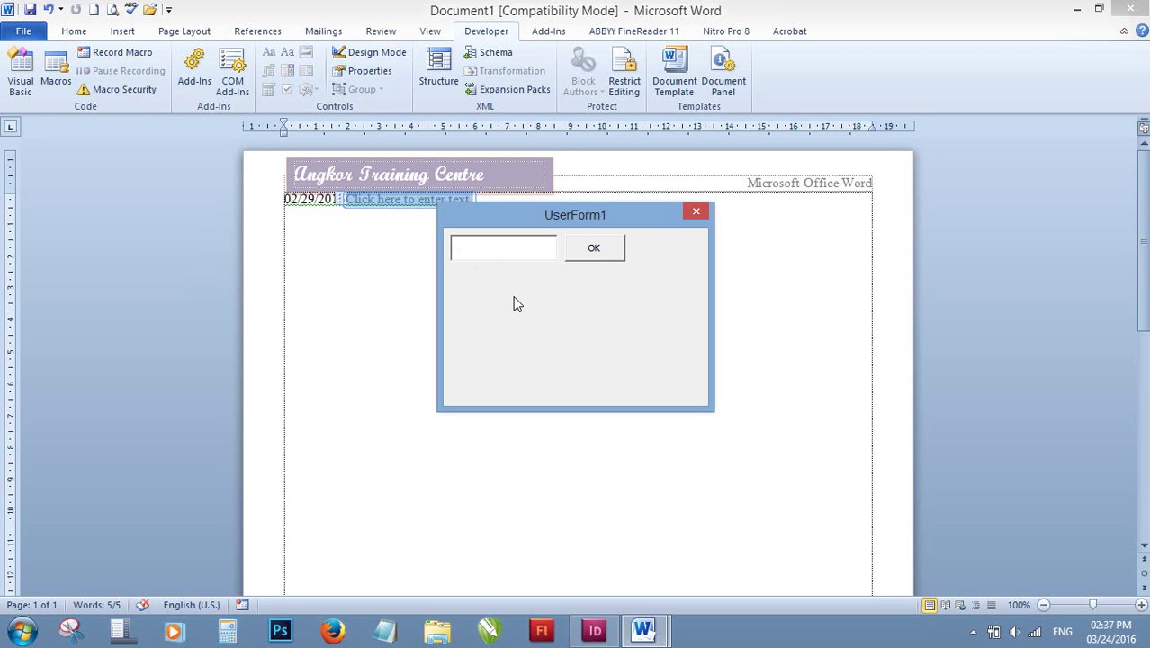
{"action": "mouse_move", "coordinate": [512, 214]}
{"action": "left_mouse_down"}
{"action": "mouse_move", "coordinate": [751, 270]}
{"action": "mouse_move", "coordinate": [733, 235]}
{"action": "left_mouse_up"}
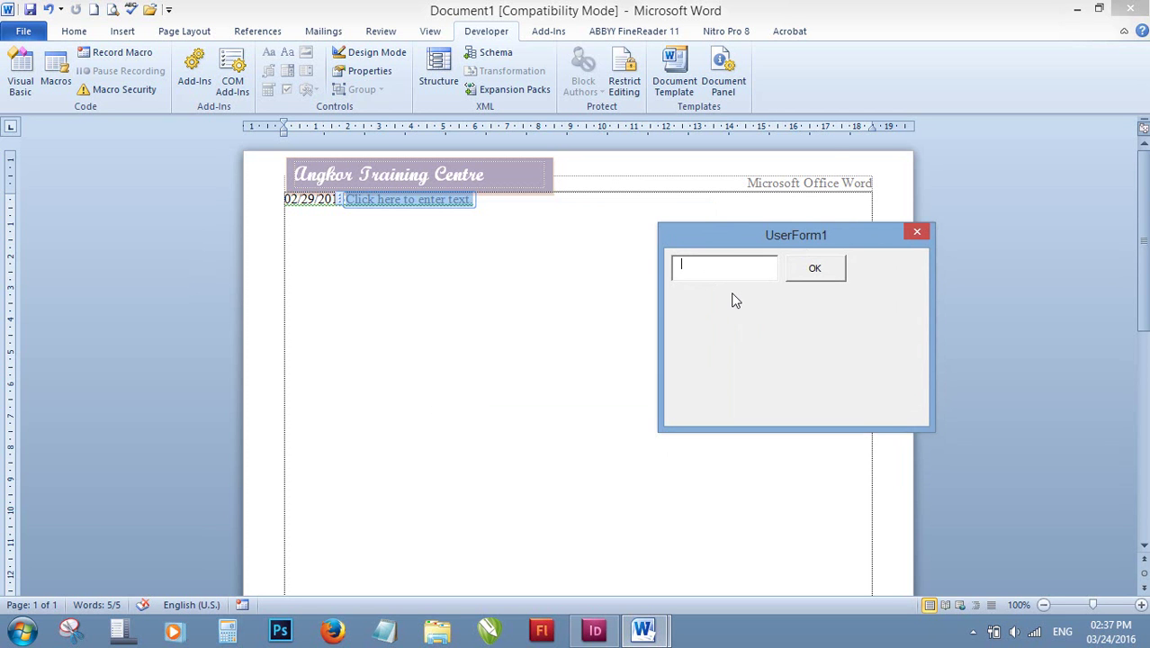
{"action": "left_click_drag", "start_coordinate": [871, 240], "coordinate": [771, 163]}
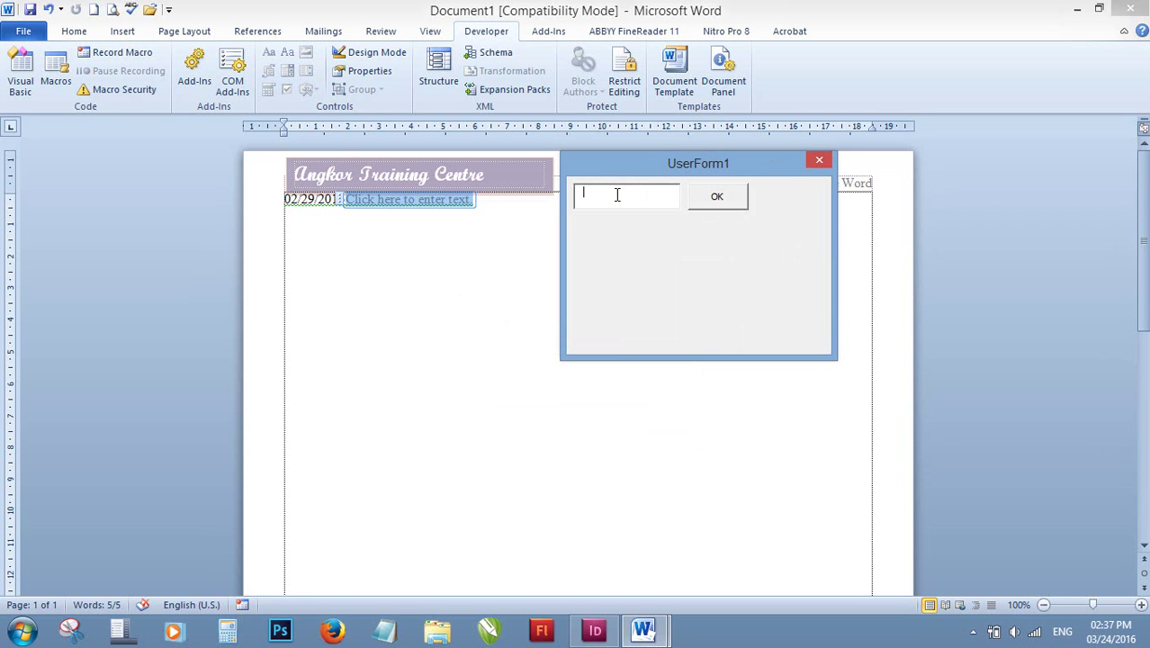
{"action": "left_click", "coordinate": [640, 213]}
{"action": "left_click", "coordinate": [658, 252]}
{"action": "left_click", "coordinate": [819, 162]}
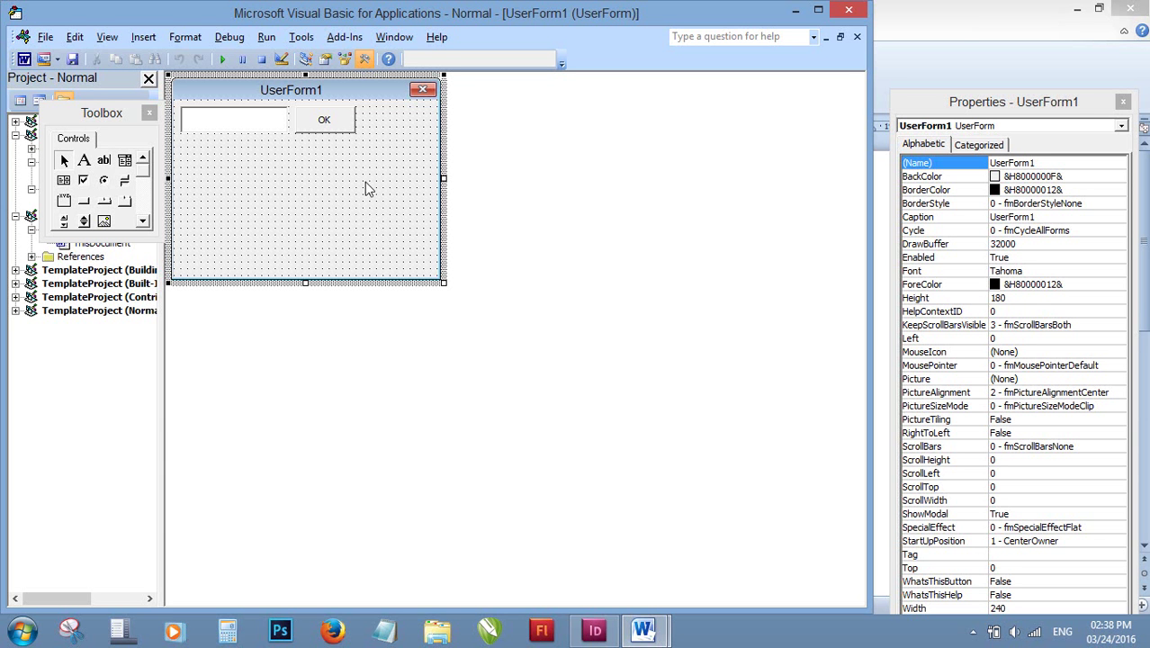
Close the VBA editor and delete the date line from the page body.
{"action": "left_click", "coordinate": [261, 133]}
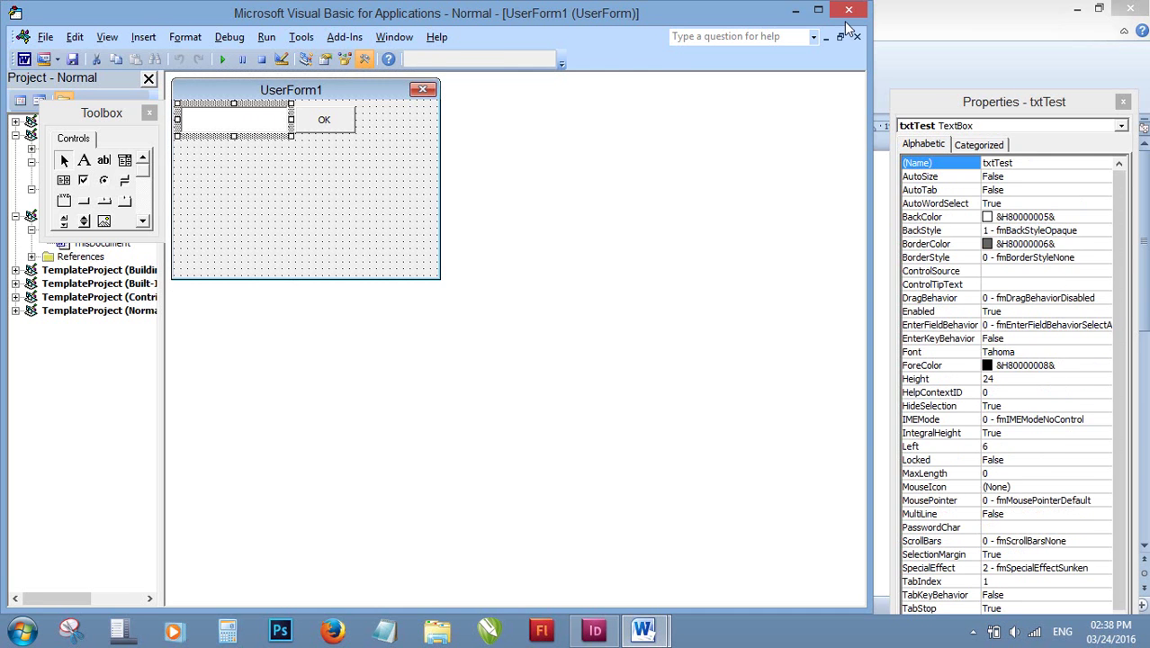
{"action": "left_click", "coordinate": [848, 13]}
{"action": "left_click", "coordinate": [512, 218]}
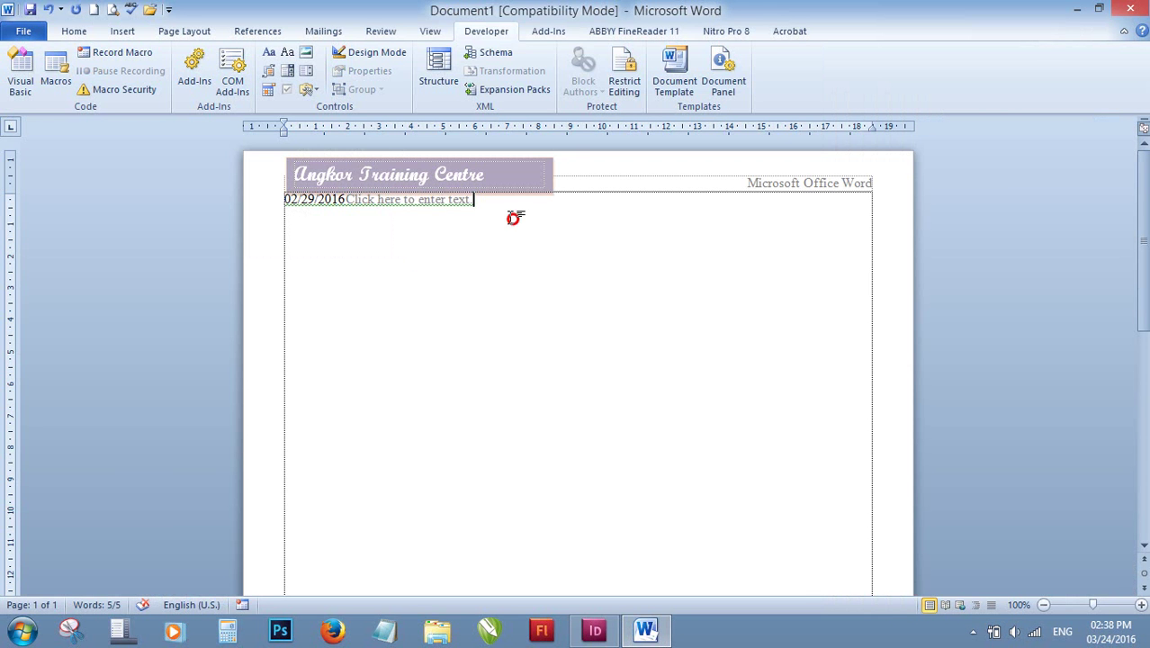
{"action": "left_click_drag", "start_coordinate": [513, 218], "coordinate": [306, 215]}
{"action": "key", "text": "Delete"}
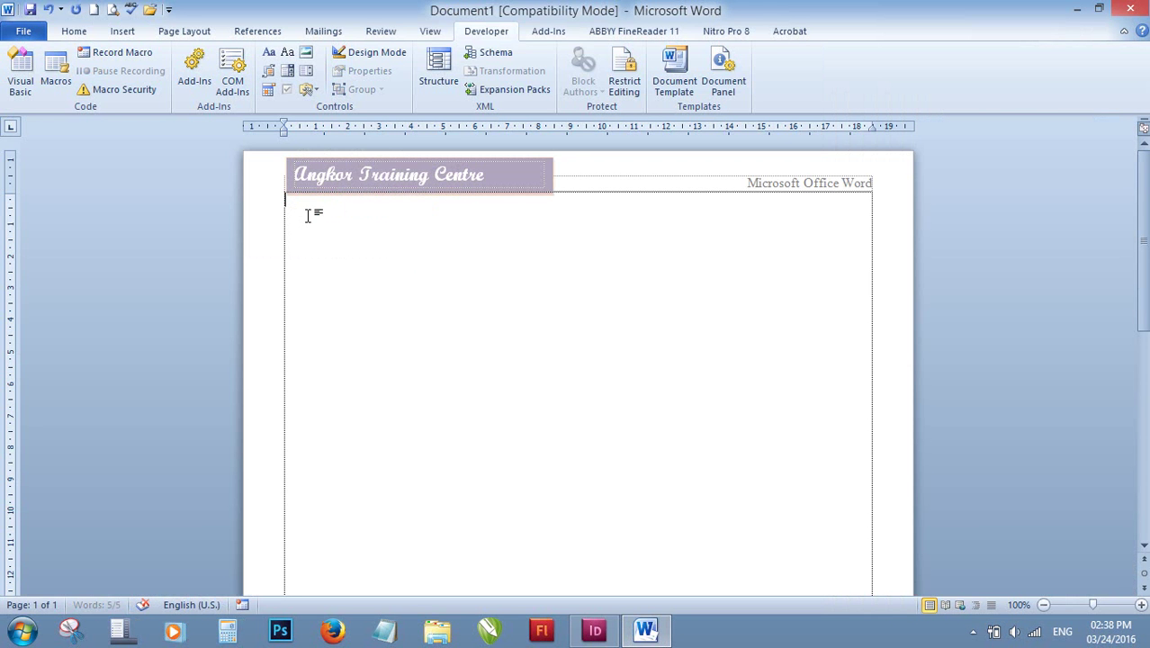
Scroll down and open the ATC footer for editing.
{"action": "scroll", "coordinate": [599, 333], "scroll_direction": "down", "scroll_amount": 5}
{"action": "scroll", "coordinate": [599, 333], "scroll_direction": "down", "scroll_amount": 3}
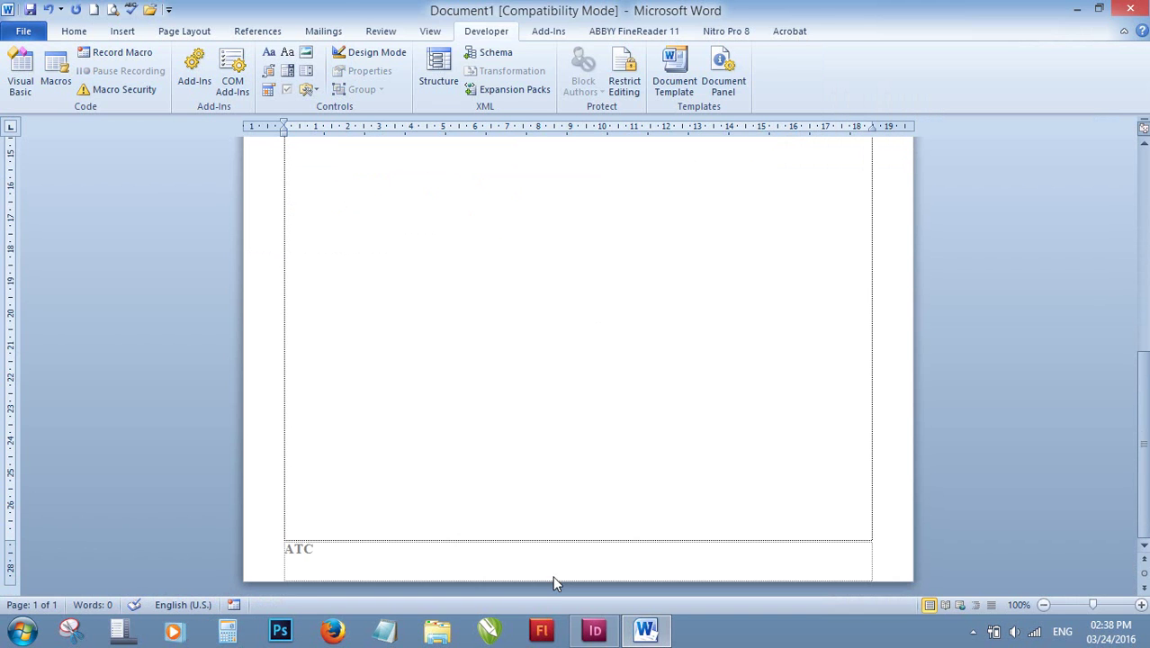
{"action": "double_click", "coordinate": [565, 546]}
{"action": "double_click", "coordinate": [576, 546]}
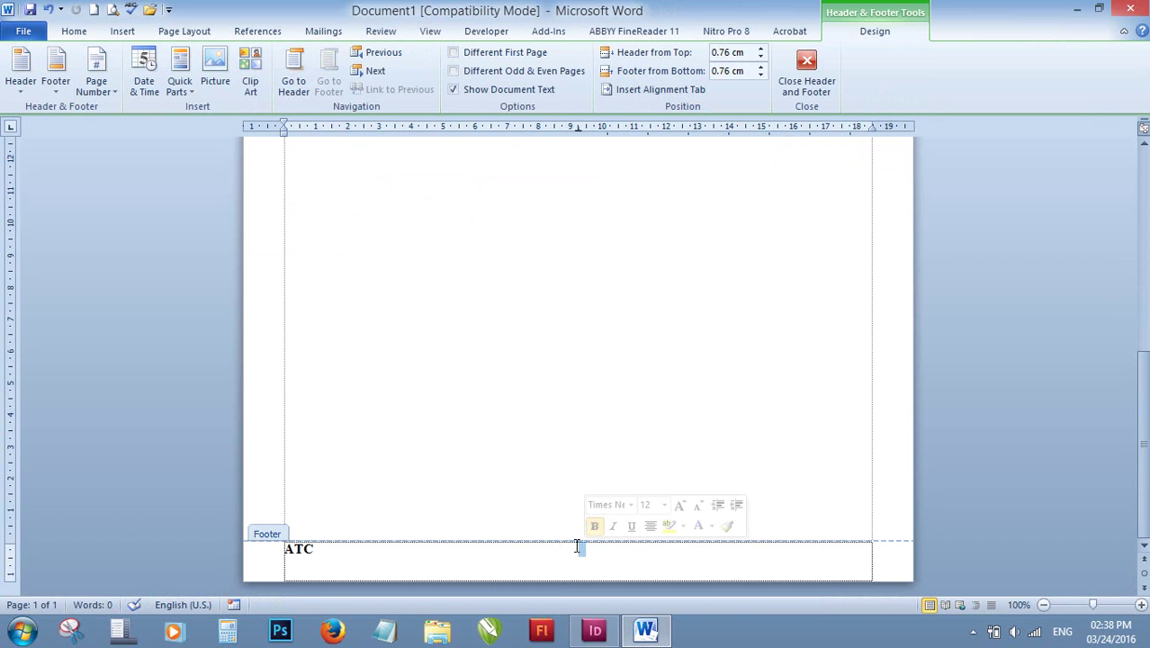
Insert a plain page number 1 at the current position in the footer beside ATC.
{"action": "left_click", "coordinate": [113, 97]}
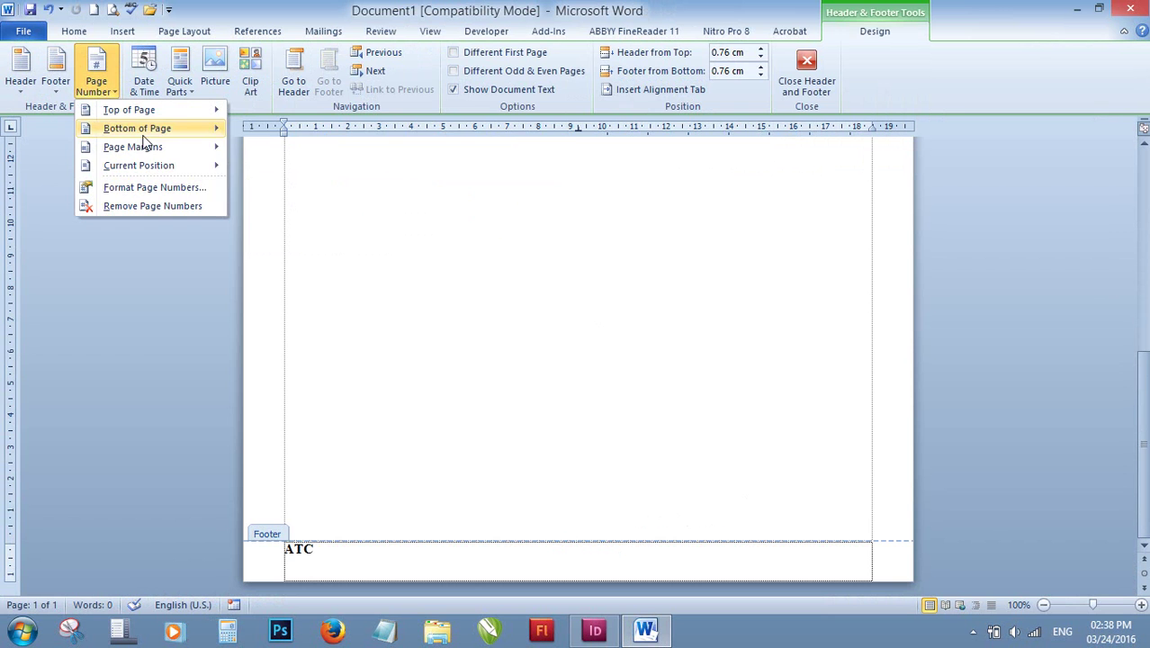
{"action": "mouse_move", "coordinate": [138, 165]}
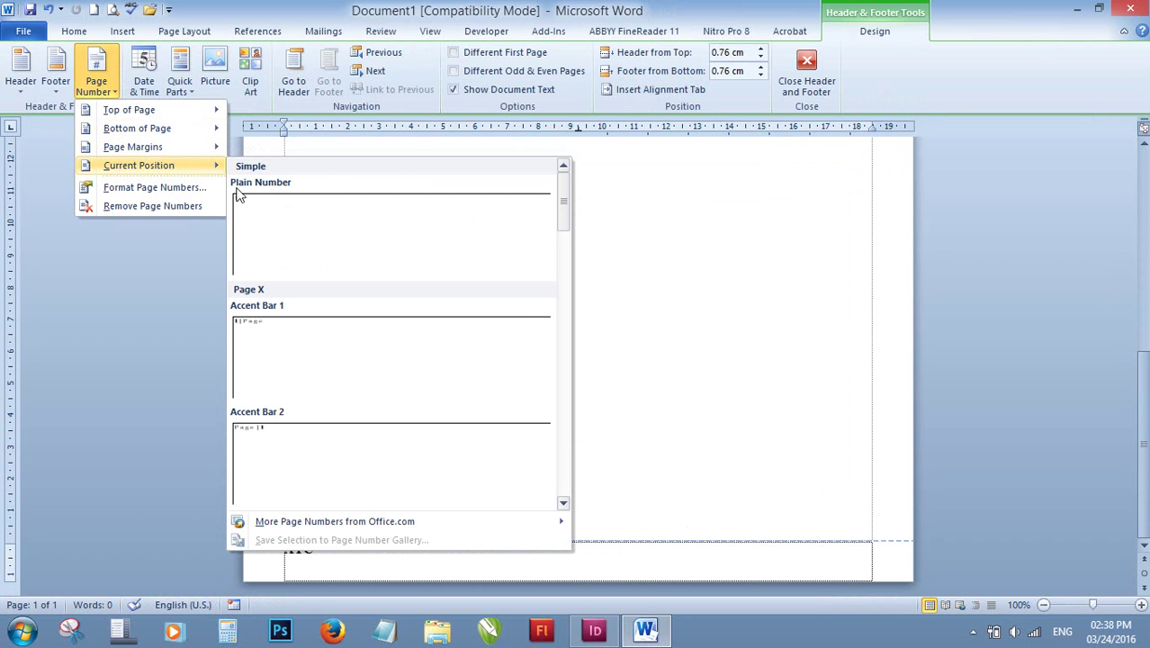
{"action": "left_click", "coordinate": [272, 212]}
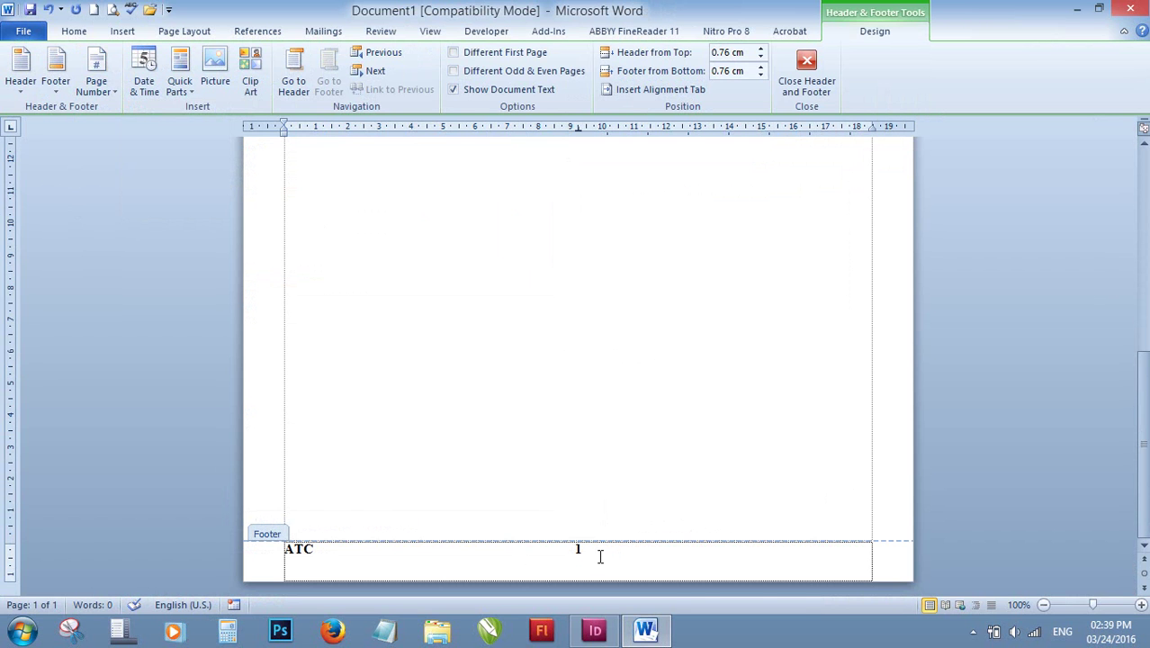
{"action": "left_click", "coordinate": [565, 546]}
{"action": "double_click", "coordinate": [565, 546]}
{"action": "left_click", "coordinate": [114, 94]}
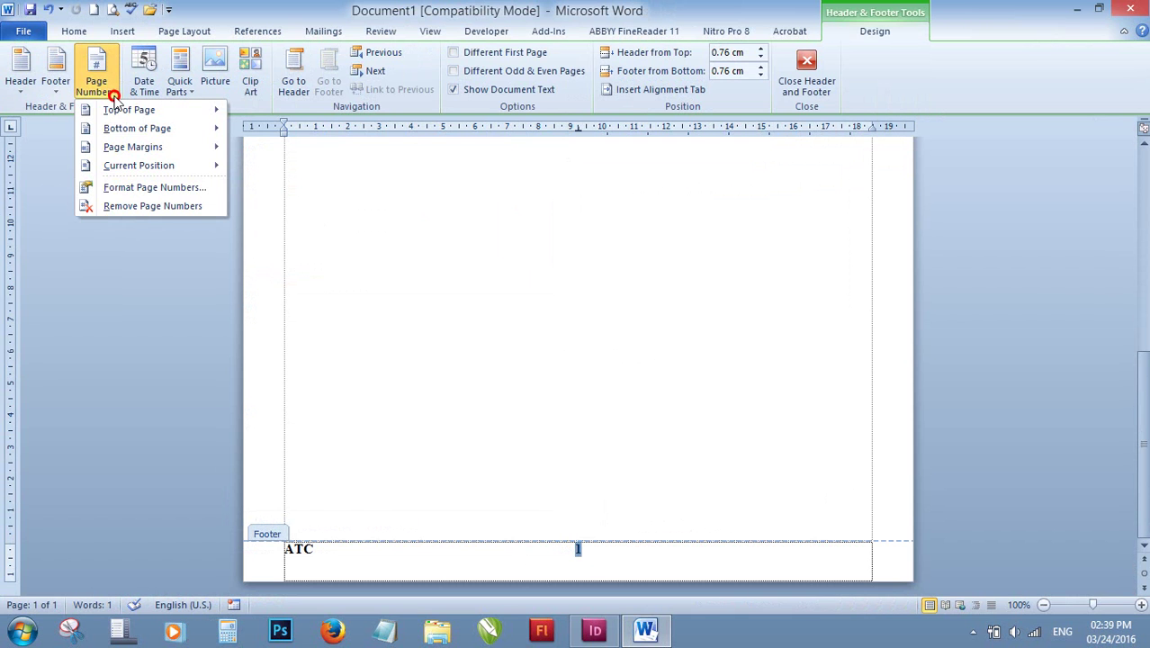
Apply the dashed '- 1 -' page number format to the footer number.
{"action": "left_click", "coordinate": [144, 189]}
{"action": "left_click", "coordinate": [547, 189]}
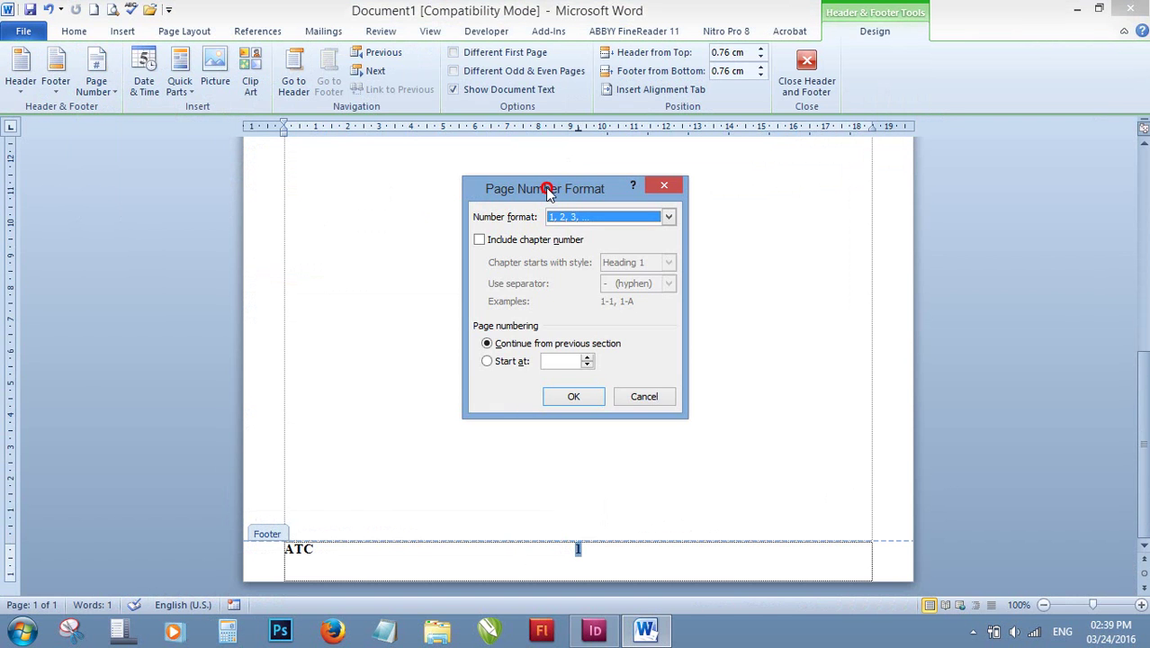
{"action": "left_click_drag", "start_coordinate": [547, 190], "coordinate": [517, 64]}
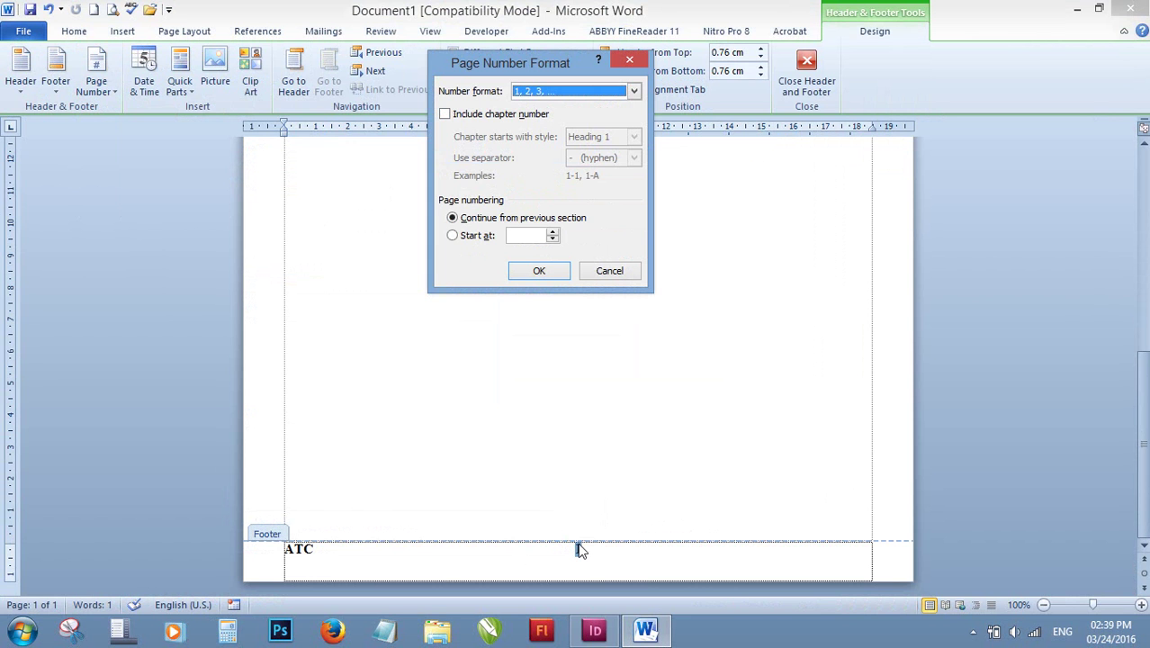
{"action": "left_click", "coordinate": [634, 91]}
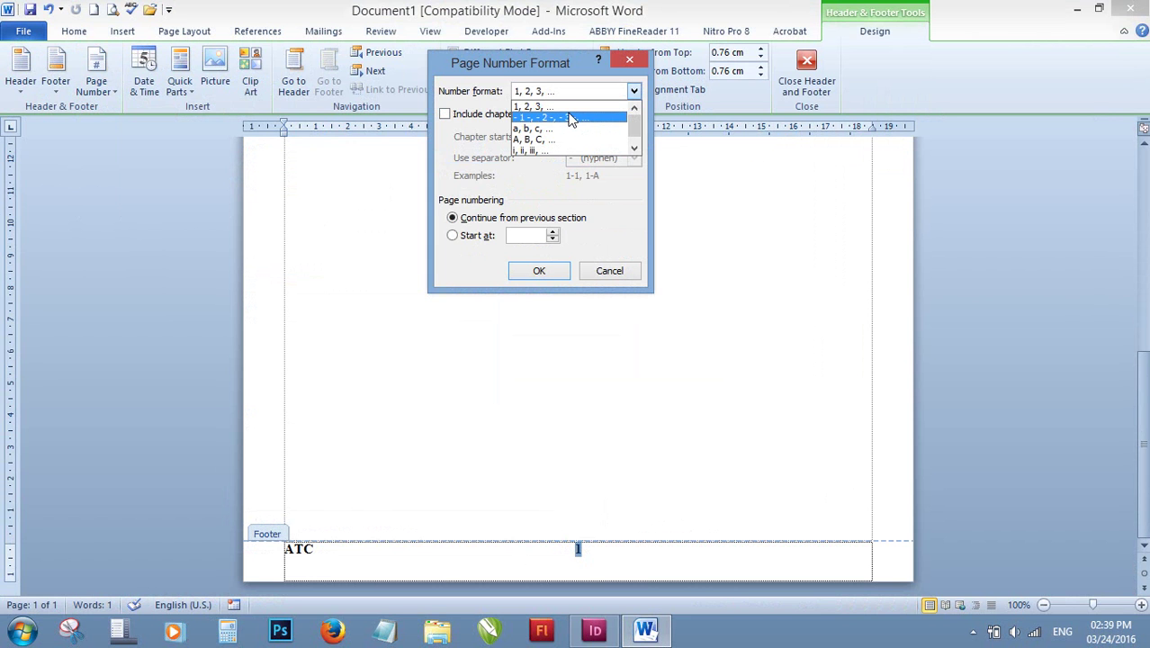
{"action": "left_click", "coordinate": [548, 118]}
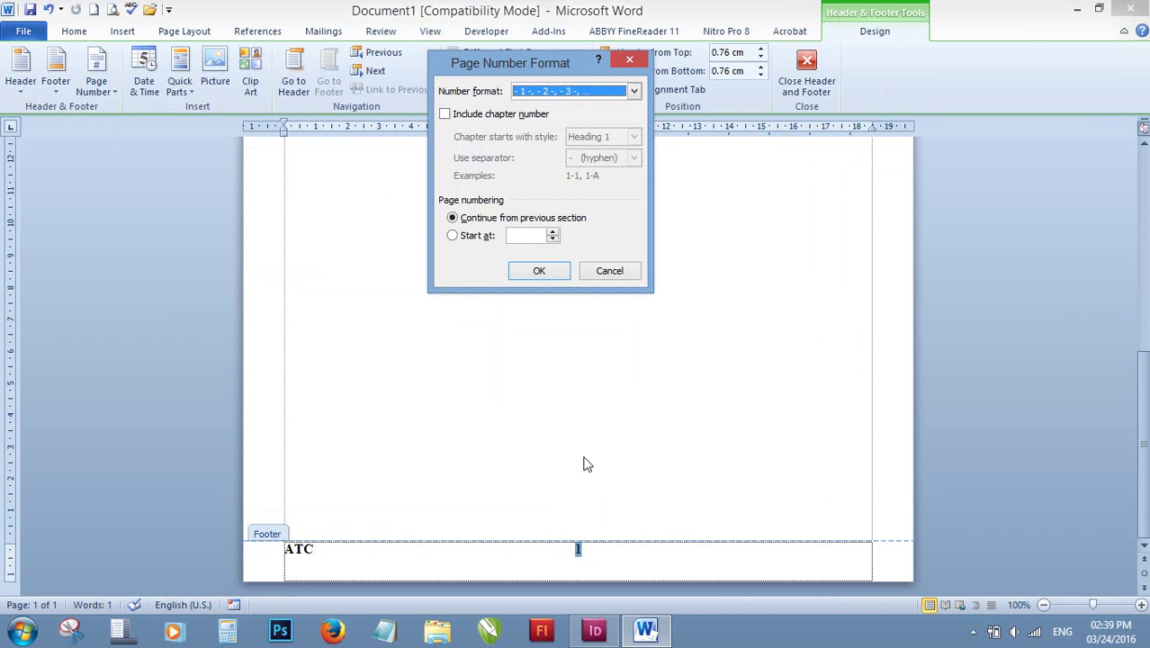
{"action": "left_click", "coordinate": [538, 273]}
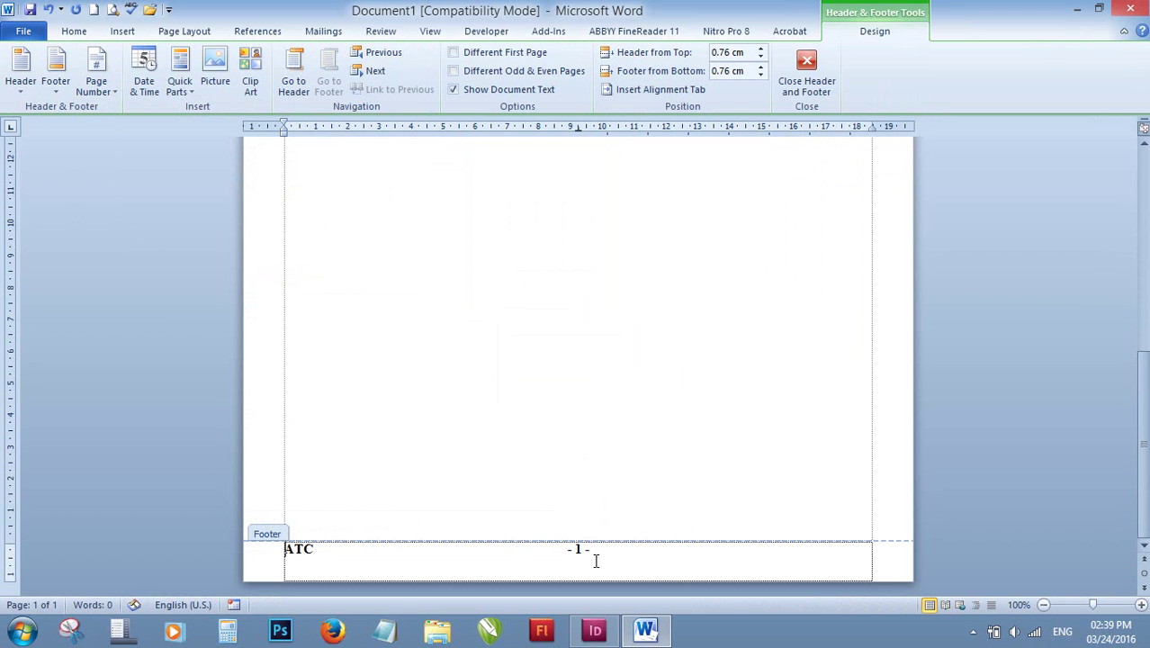
Select the footer number and reopen Page Number Format with the '- 1 -' style chosen.
{"action": "left_click", "coordinate": [585, 550]}
{"action": "double_click", "coordinate": [585, 550]}
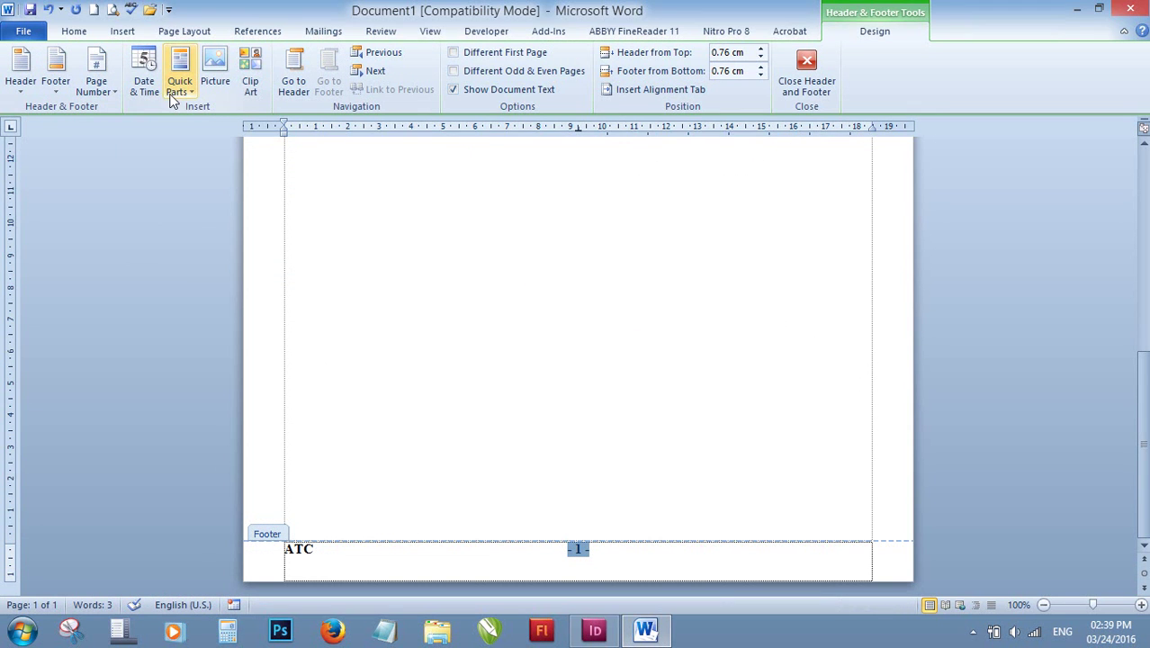
{"action": "left_click", "coordinate": [155, 90]}
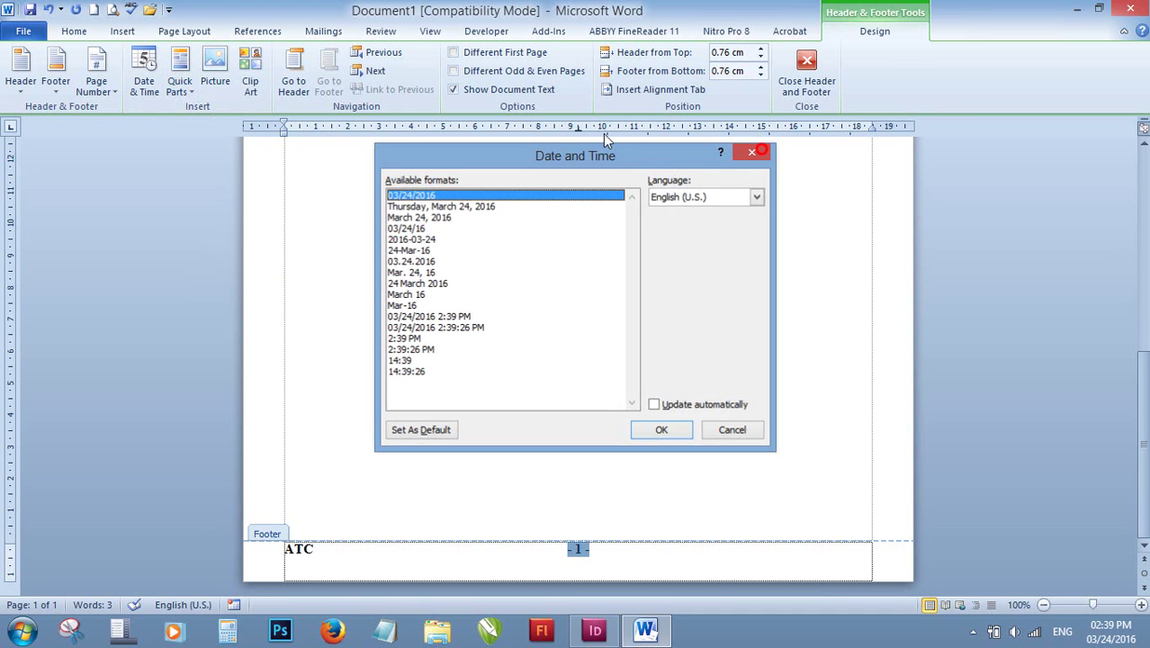
{"action": "left_click", "coordinate": [751, 151]}
{"action": "left_click", "coordinate": [120, 92]}
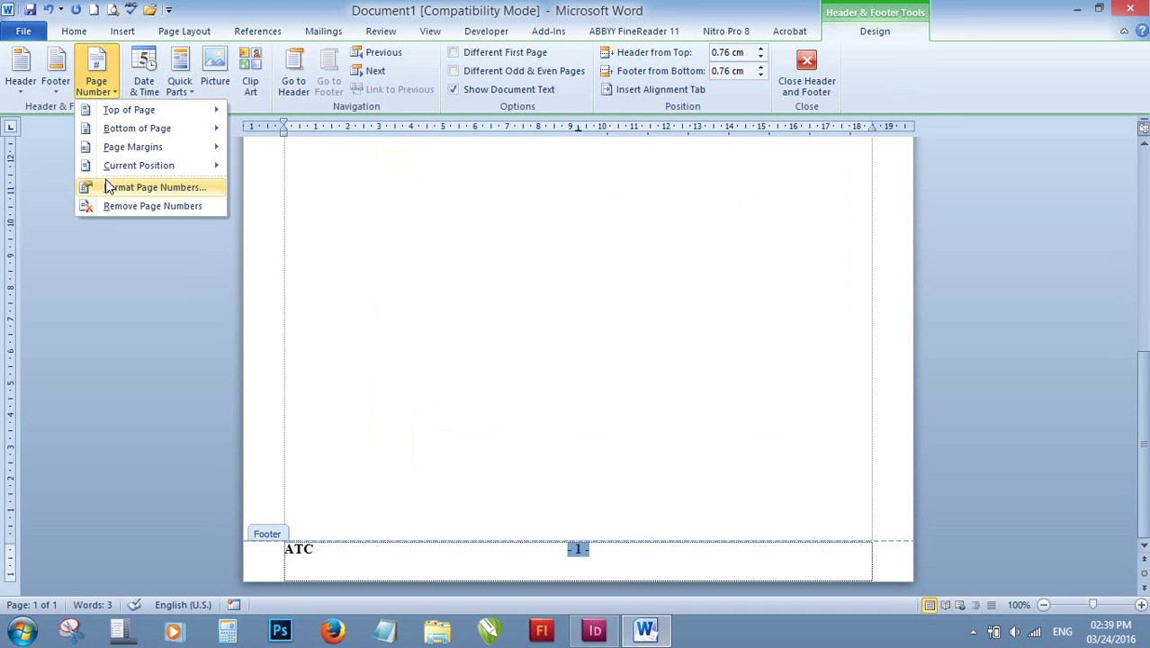
{"action": "left_click", "coordinate": [108, 187]}
{"action": "left_click", "coordinate": [579, 98]}
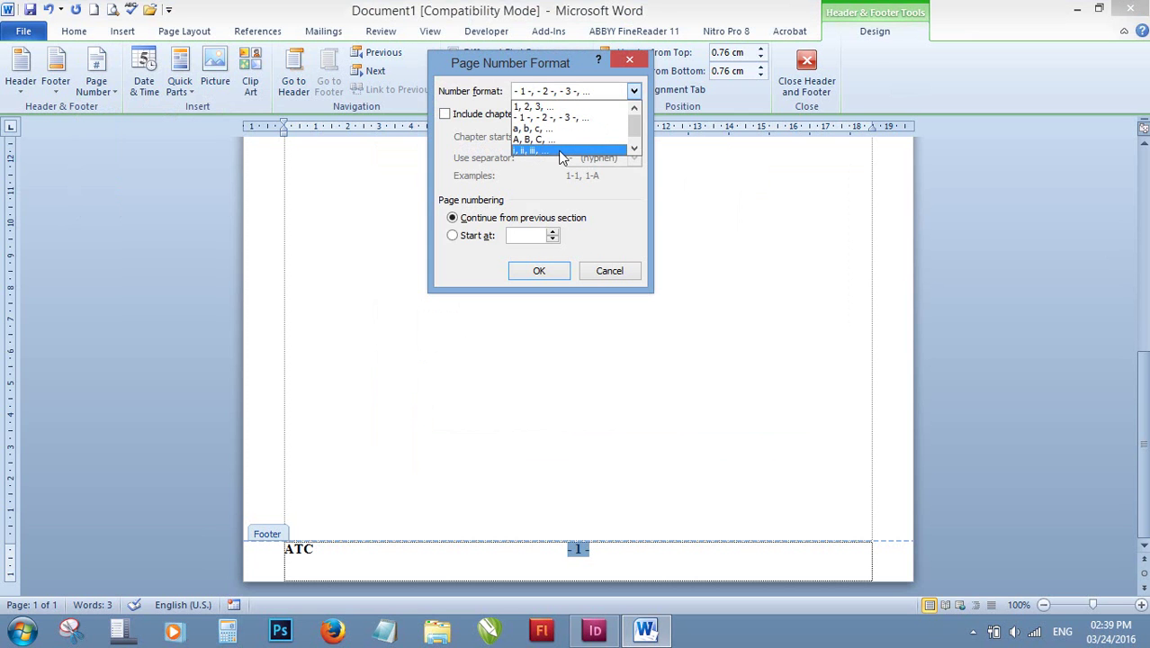
{"action": "left_click_drag", "start_coordinate": [634, 120], "coordinate": [636, 135]}
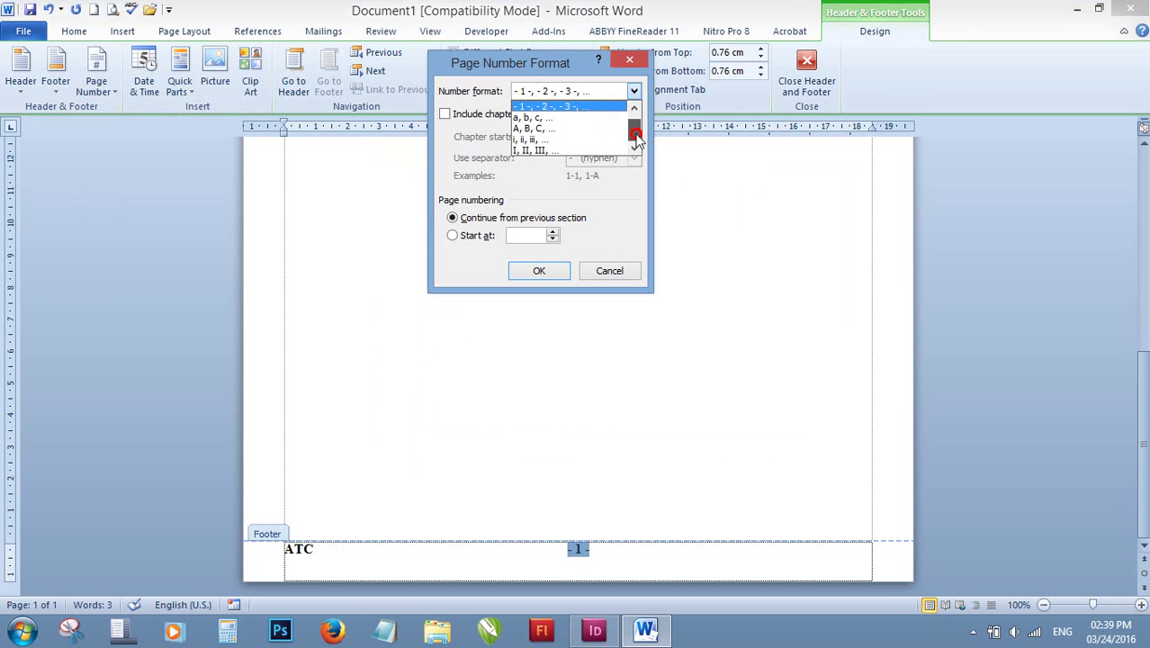
{"action": "left_click", "coordinate": [560, 105]}
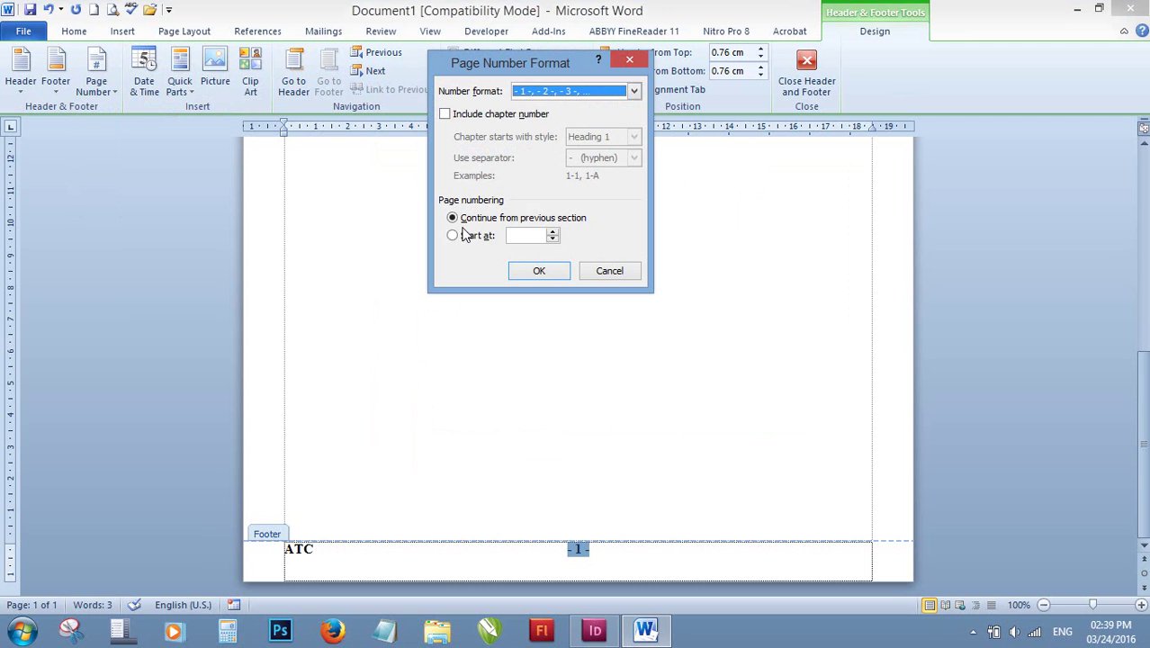
Tick Include chapter number and set Start at to 5, then confirm.
{"action": "left_click", "coordinate": [452, 116]}
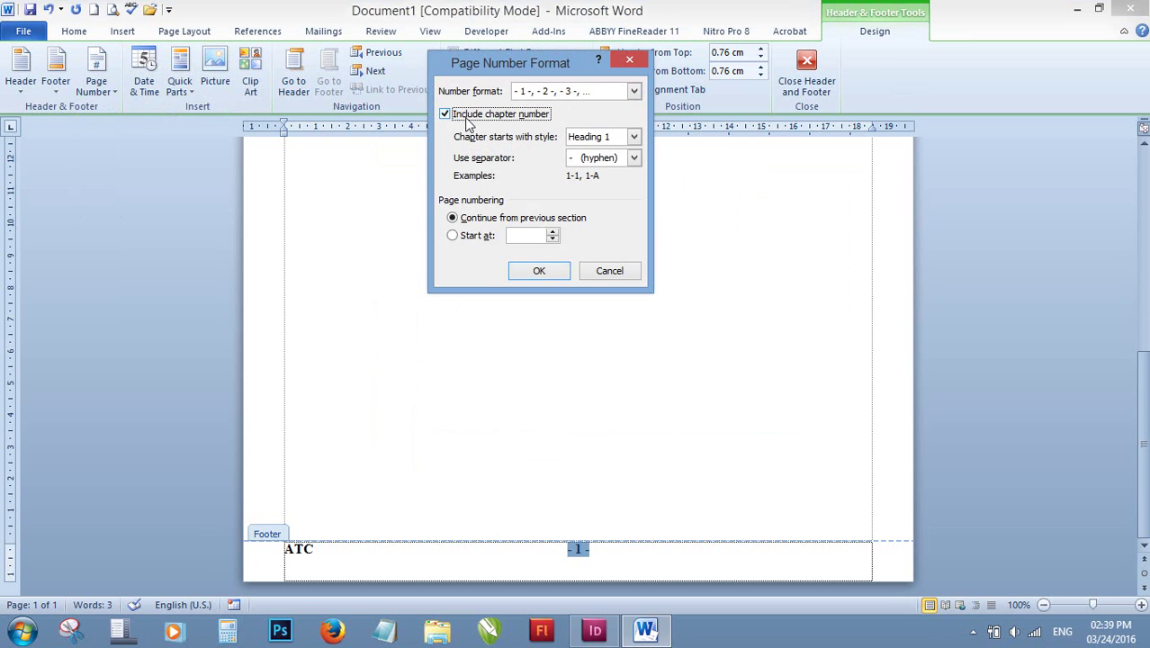
{"action": "left_click", "coordinate": [634, 137]}
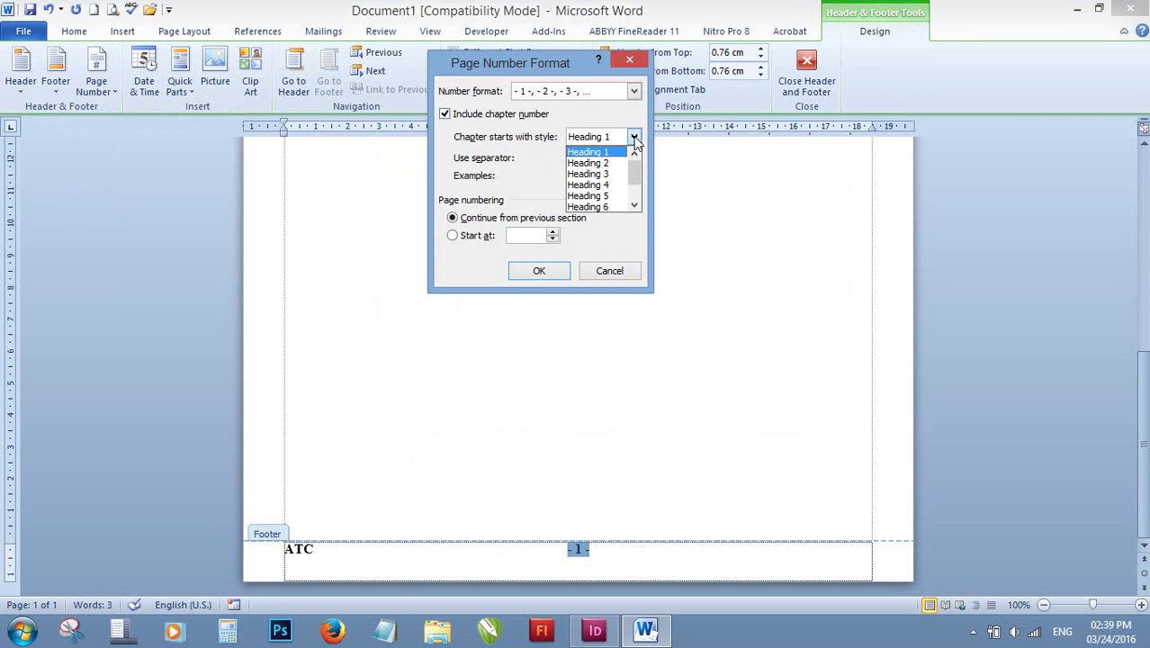
{"action": "left_click", "coordinate": [637, 196]}
{"action": "left_click_drag", "start_coordinate": [637, 192], "coordinate": [636, 162]}
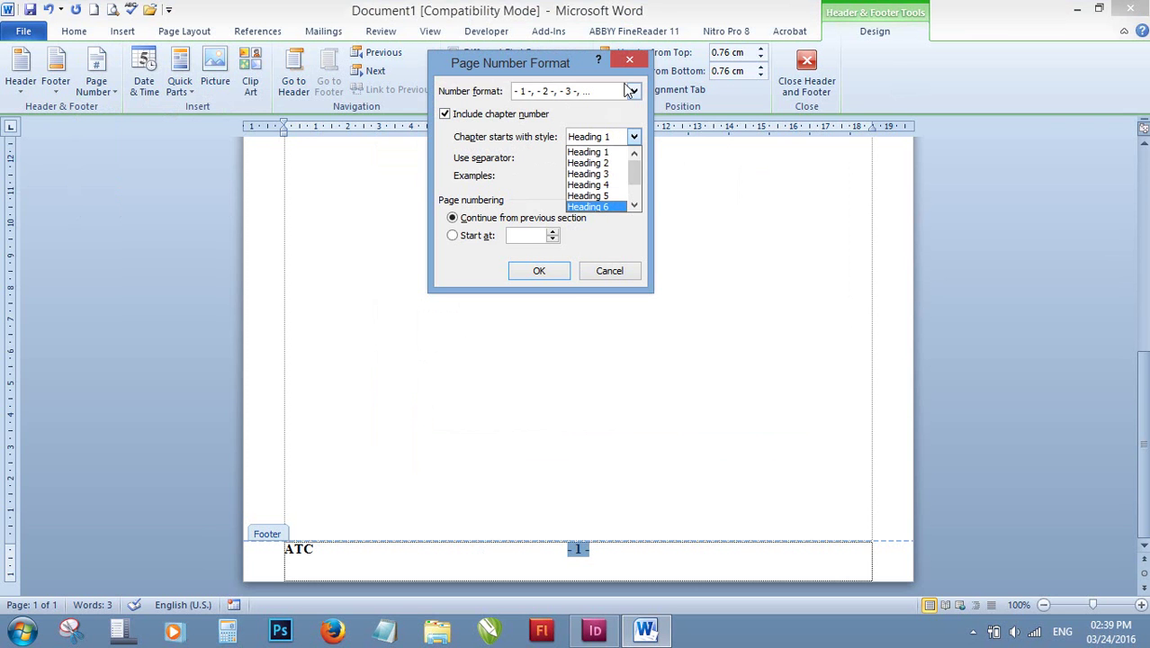
{"action": "left_click", "coordinate": [513, 237]}
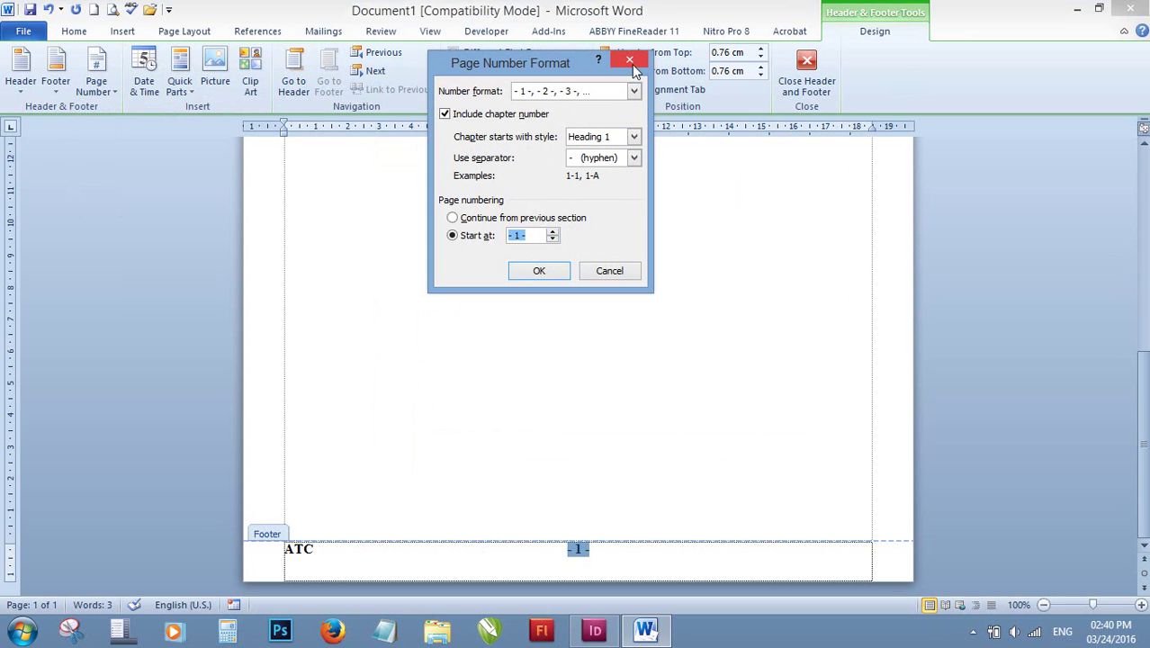
{"action": "left_click", "coordinate": [517, 238]}
{"action": "double_click", "coordinate": [517, 237]}
{"action": "left_click", "coordinate": [517, 235]}
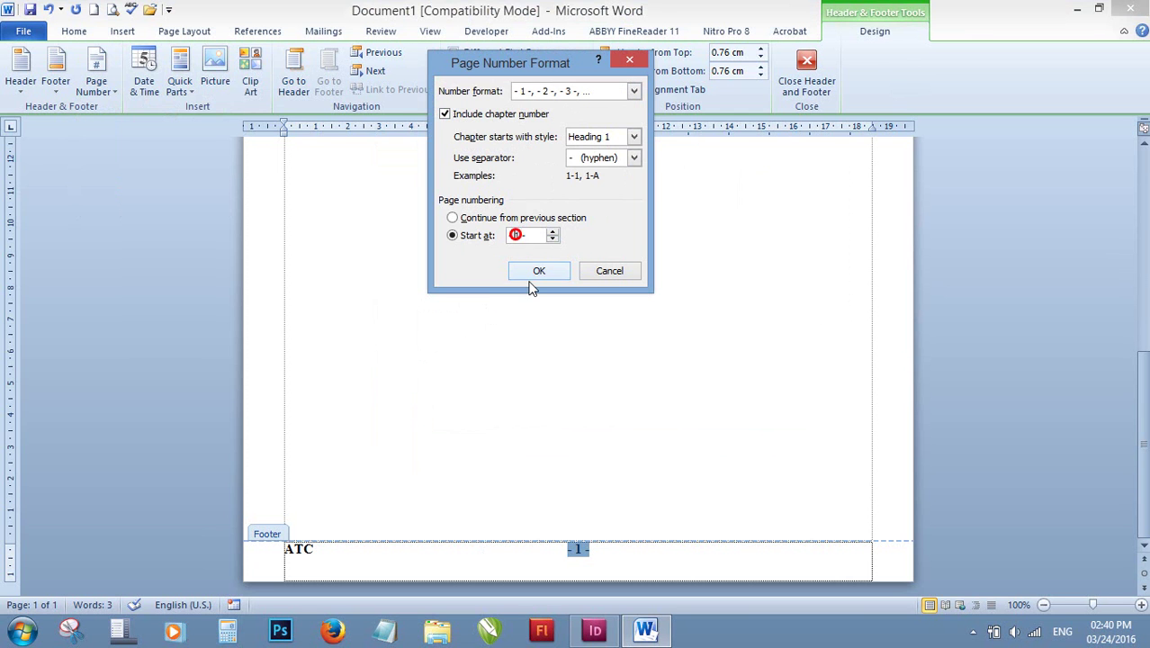
{"action": "left_click", "coordinate": [519, 235]}
{"action": "key", "text": "BackSpace"}
{"action": "type", "text": "5"}
{"action": "left_click", "coordinate": [538, 271]}
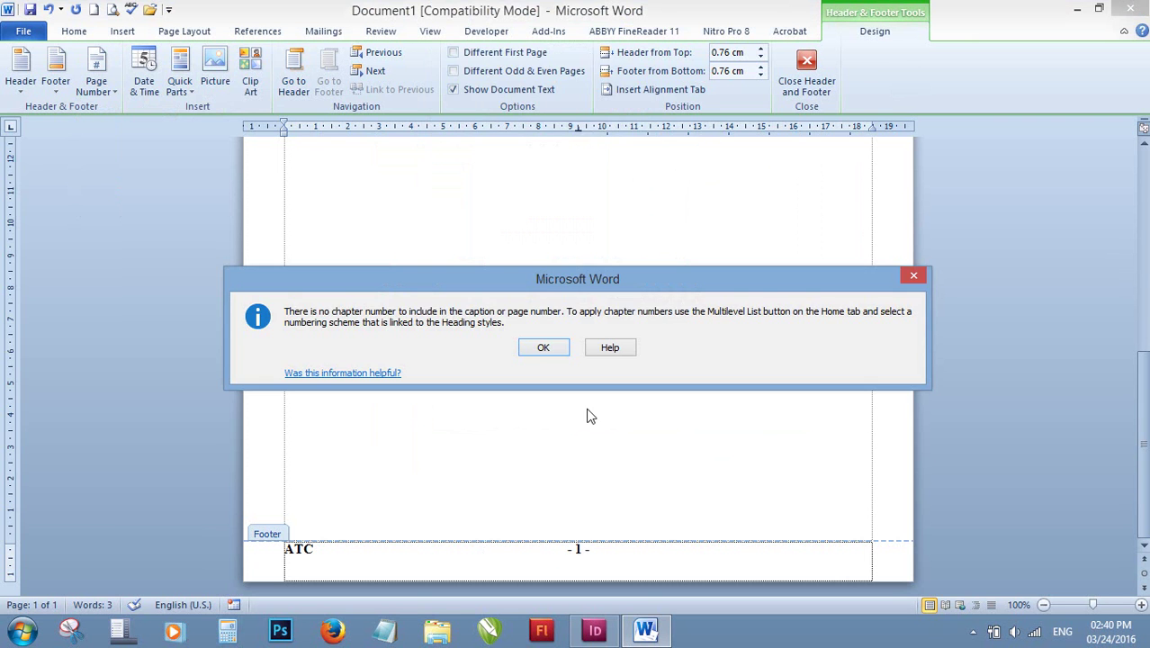
Dismiss the chapter-number warning, add '2016 - 2017' at the footer's right end, and close the footer.
{"action": "left_click", "coordinate": [549, 347]}
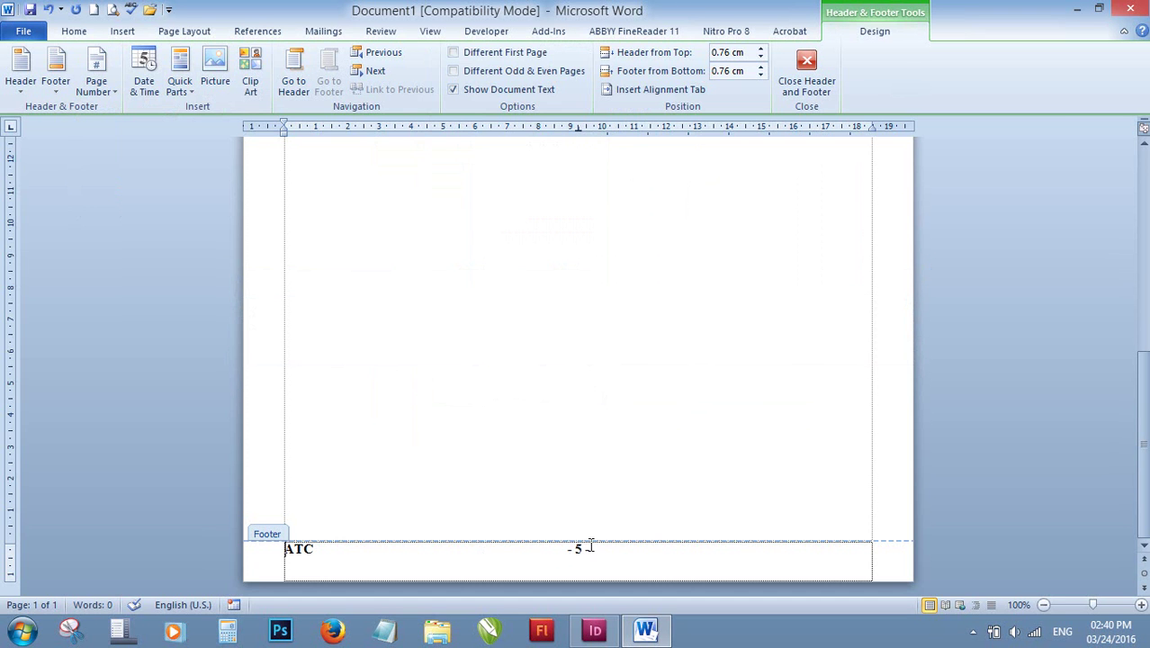
{"action": "scroll", "coordinate": [593, 360], "scroll_direction": "up", "scroll_amount": 10}
{"action": "scroll", "coordinate": [640, 519], "scroll_direction": "down", "scroll_amount": 10}
{"action": "left_click", "coordinate": [869, 550]}
{"action": "type", "text": "2"}
{"action": "type", "text": "016"}
{"action": "type", "text": " - 2"}
{"action": "type", "text": "017"}
{"action": "left_click", "coordinate": [813, 64]}
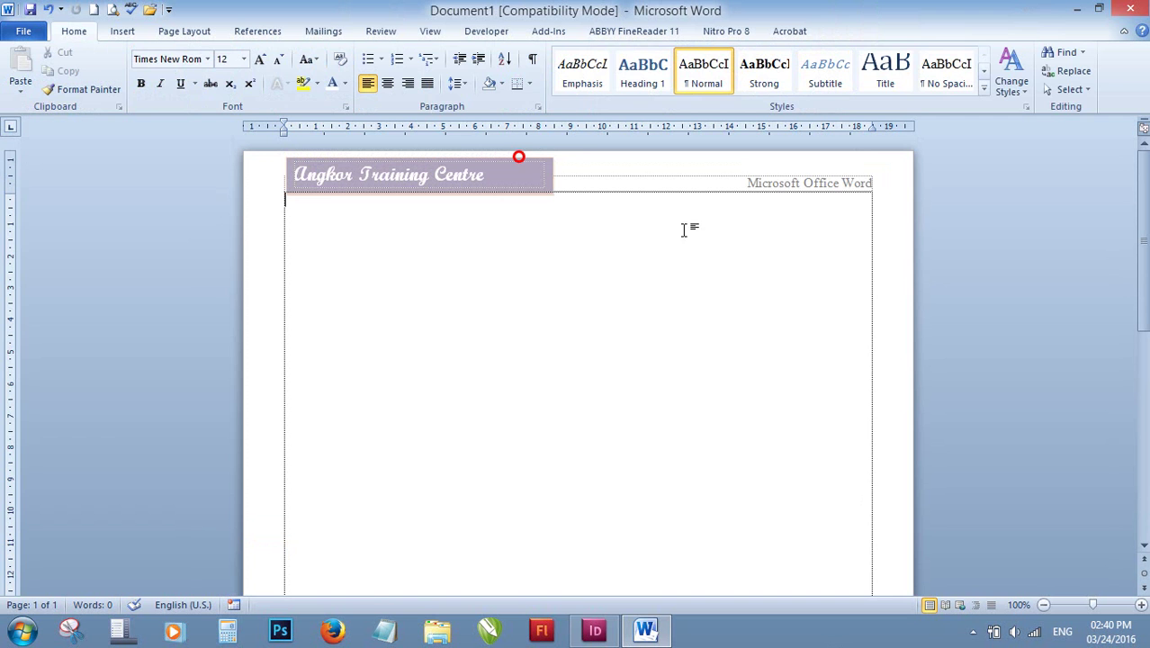
Open and close header editing via Insert > Header > Edit Header.
{"action": "double_click", "coordinate": [637, 194]}
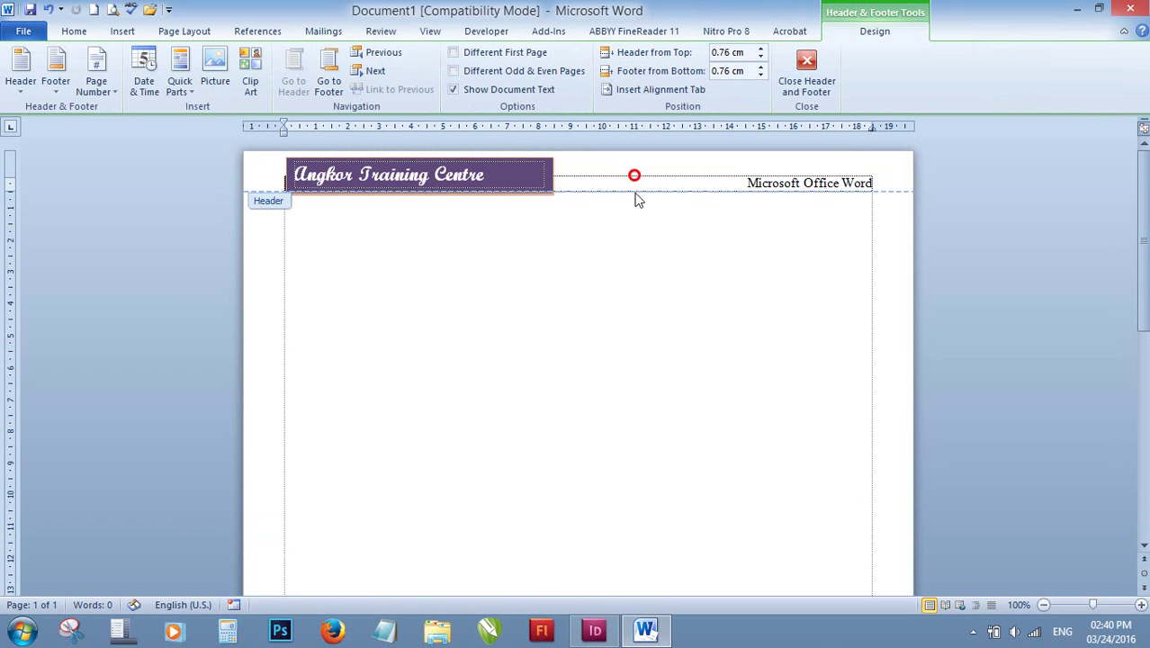
{"action": "double_click", "coordinate": [536, 264]}
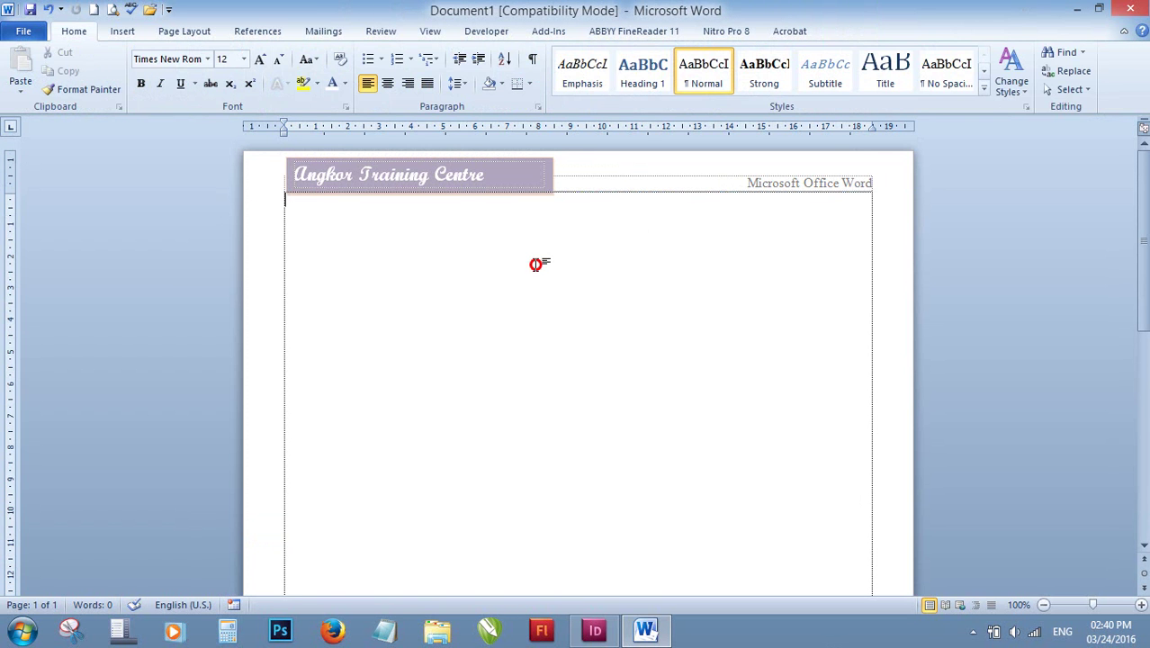
{"action": "left_click", "coordinate": [121, 33]}
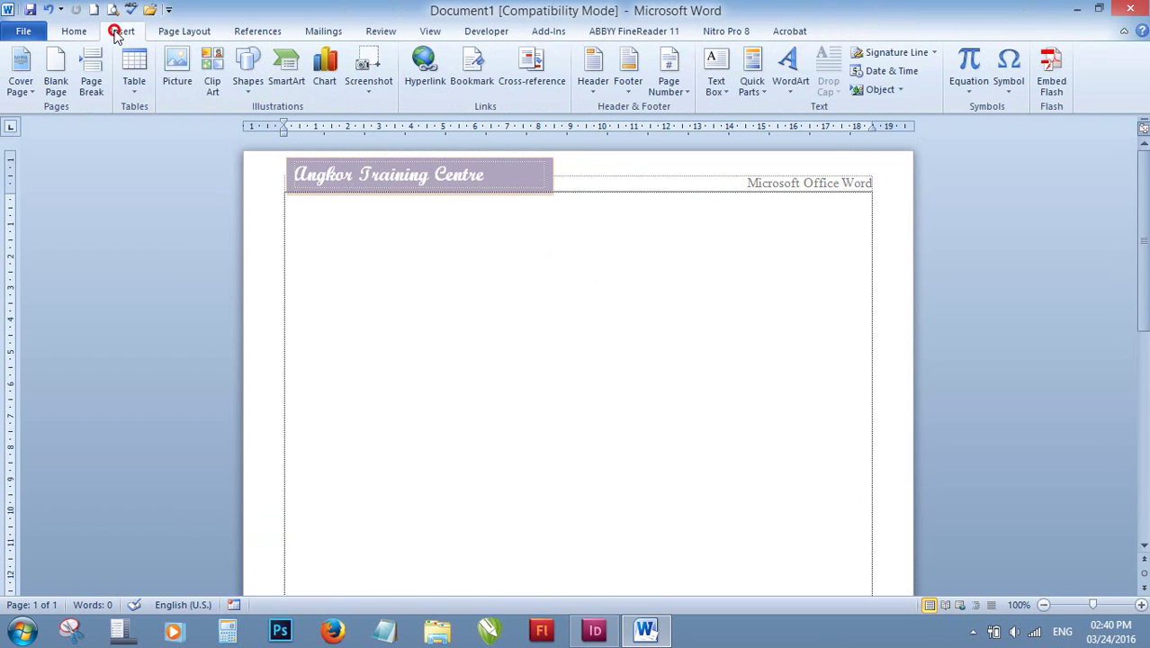
{"action": "left_click", "coordinate": [594, 95]}
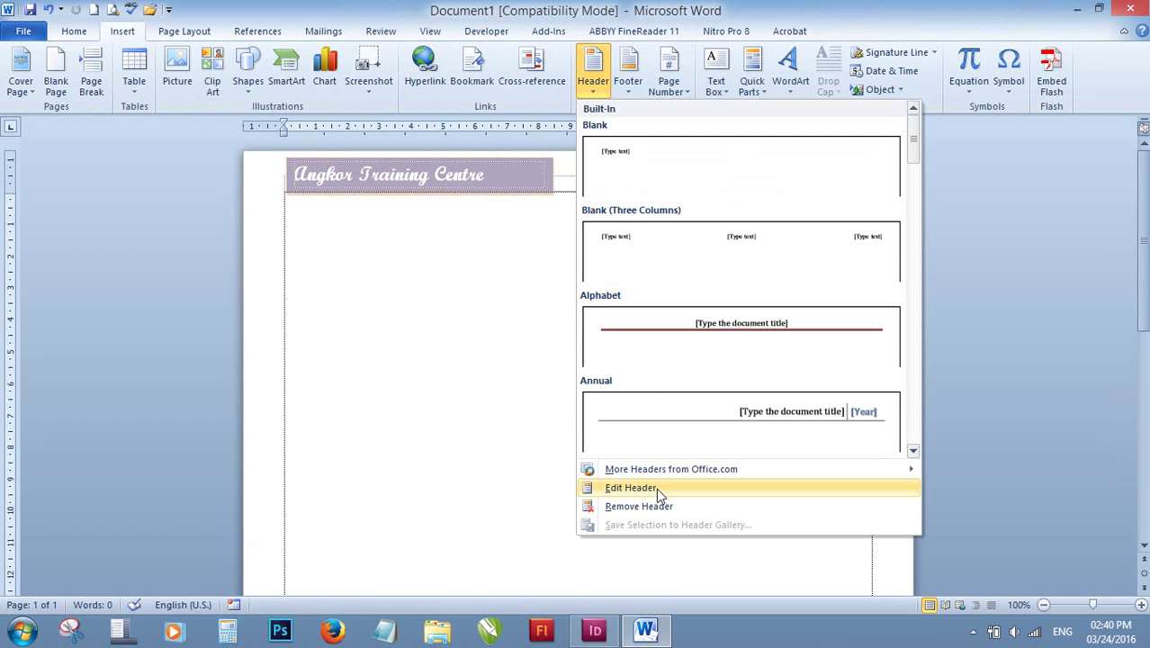
{"action": "left_click", "coordinate": [664, 487]}
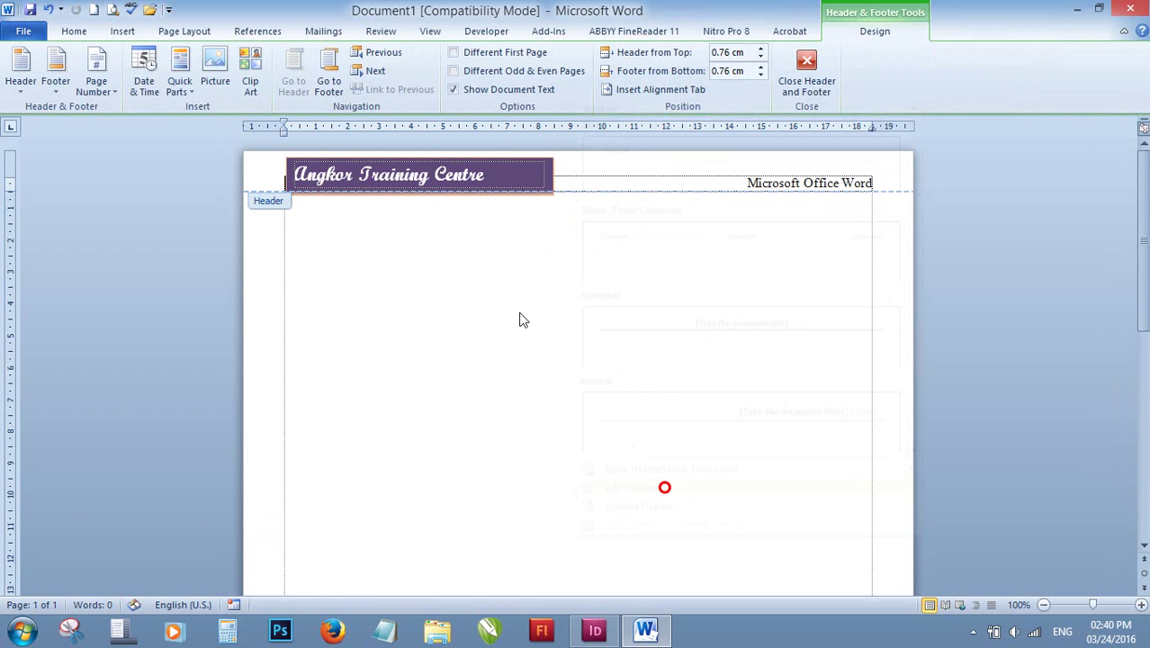
{"action": "left_click", "coordinate": [817, 68]}
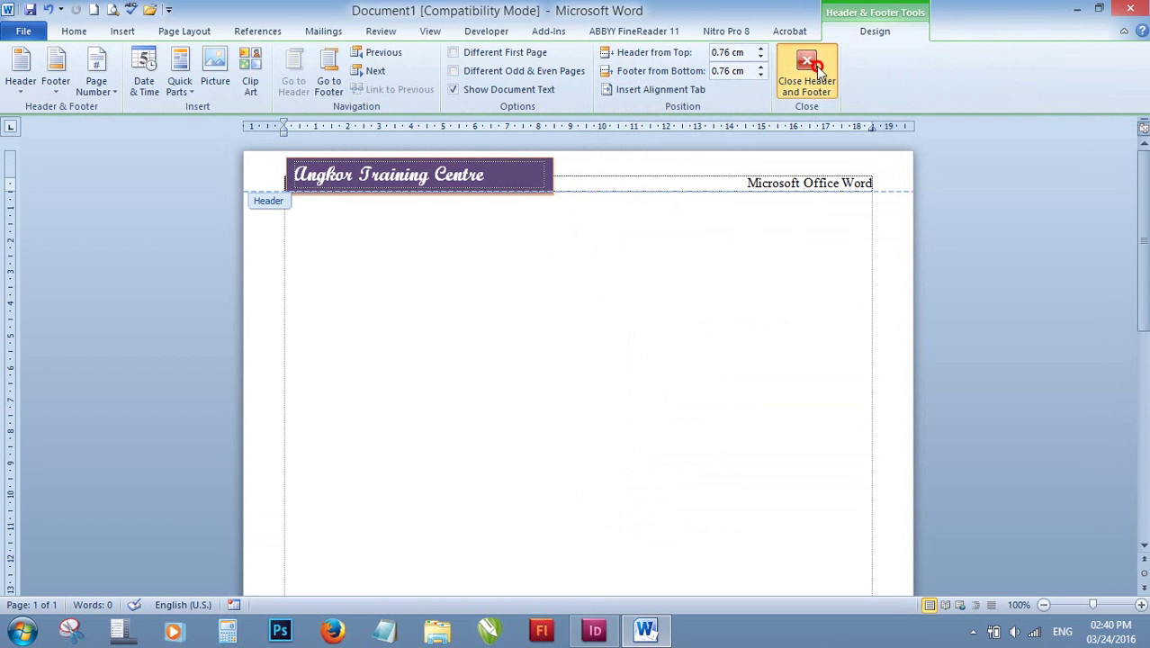
{"action": "left_click", "coordinate": [116, 39]}
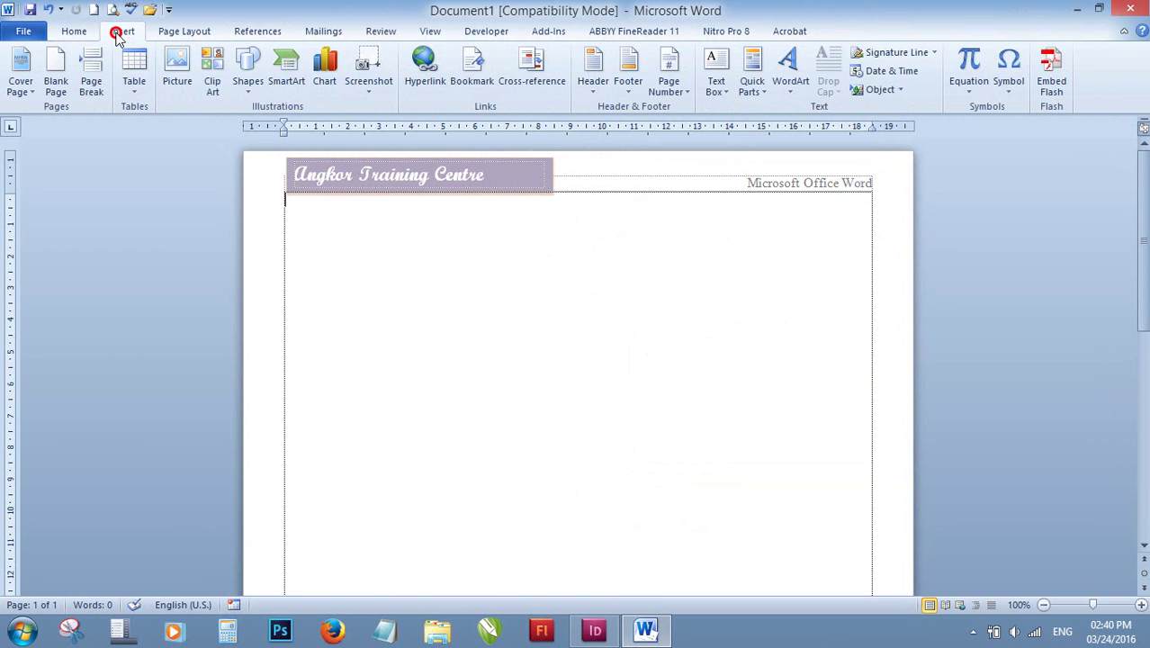
{"action": "left_click", "coordinate": [627, 97]}
{"action": "left_click", "coordinate": [592, 90]}
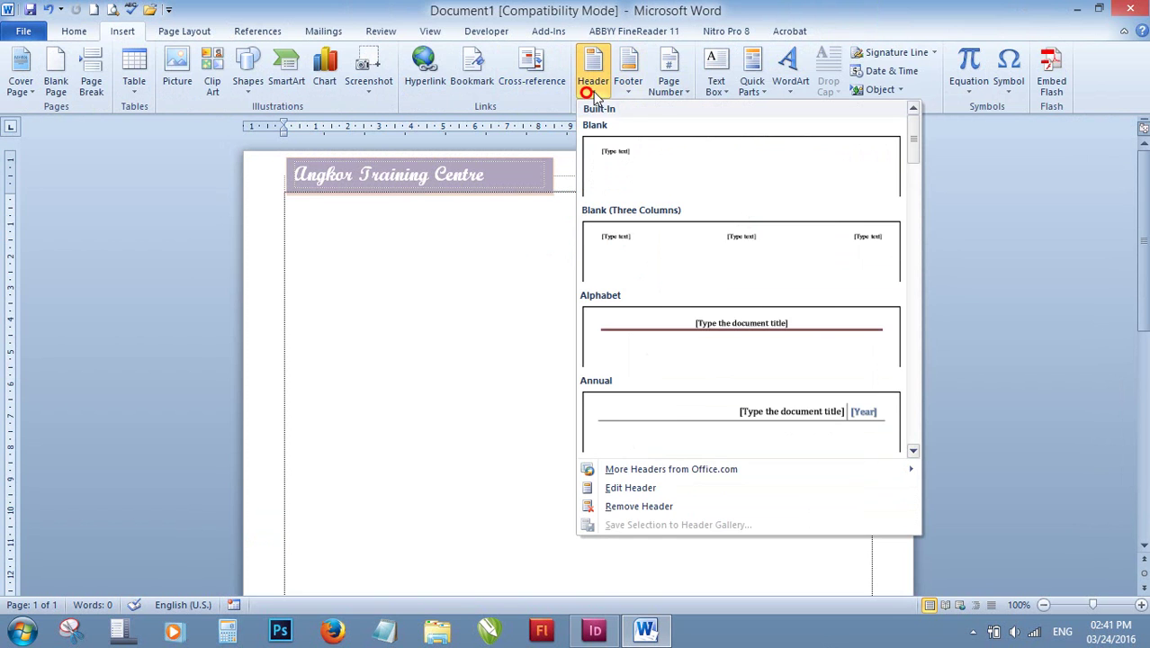
{"action": "left_click", "coordinate": [528, 174]}
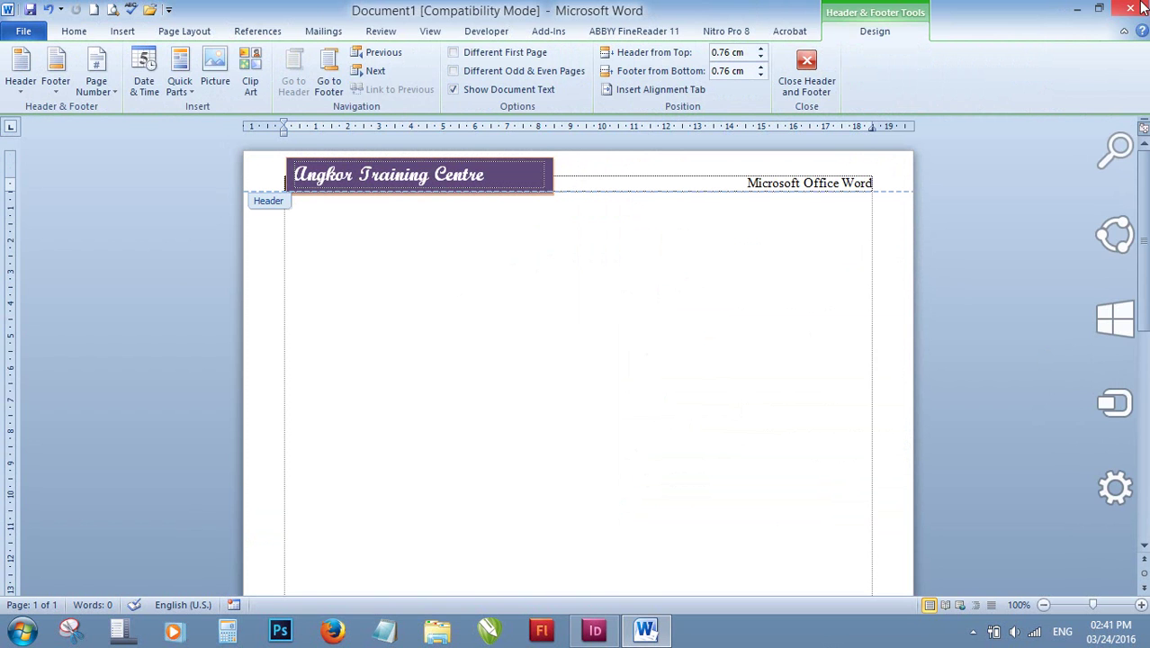
{"action": "left_click", "coordinate": [807, 68]}
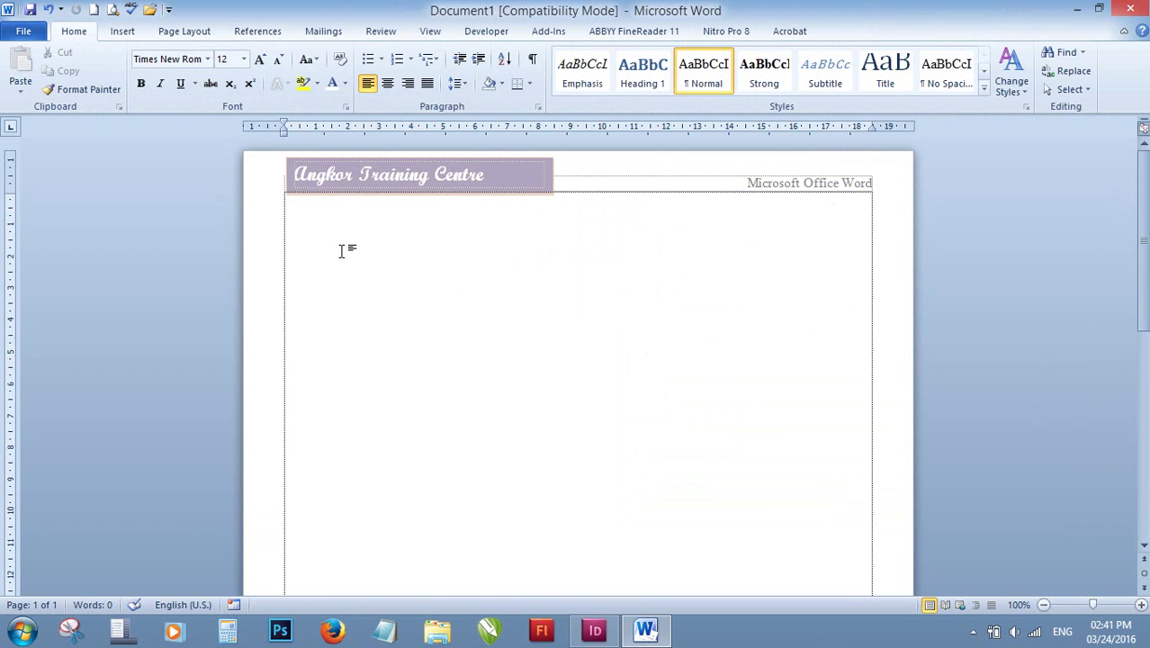
Scroll through the pages to check the repeated banner header and ATC footer.
{"action": "scroll", "coordinate": [552, 371], "scroll_direction": "down", "scroll_amount": 5}
{"action": "scroll", "coordinate": [491, 376], "scroll_direction": "down", "scroll_amount": 5}
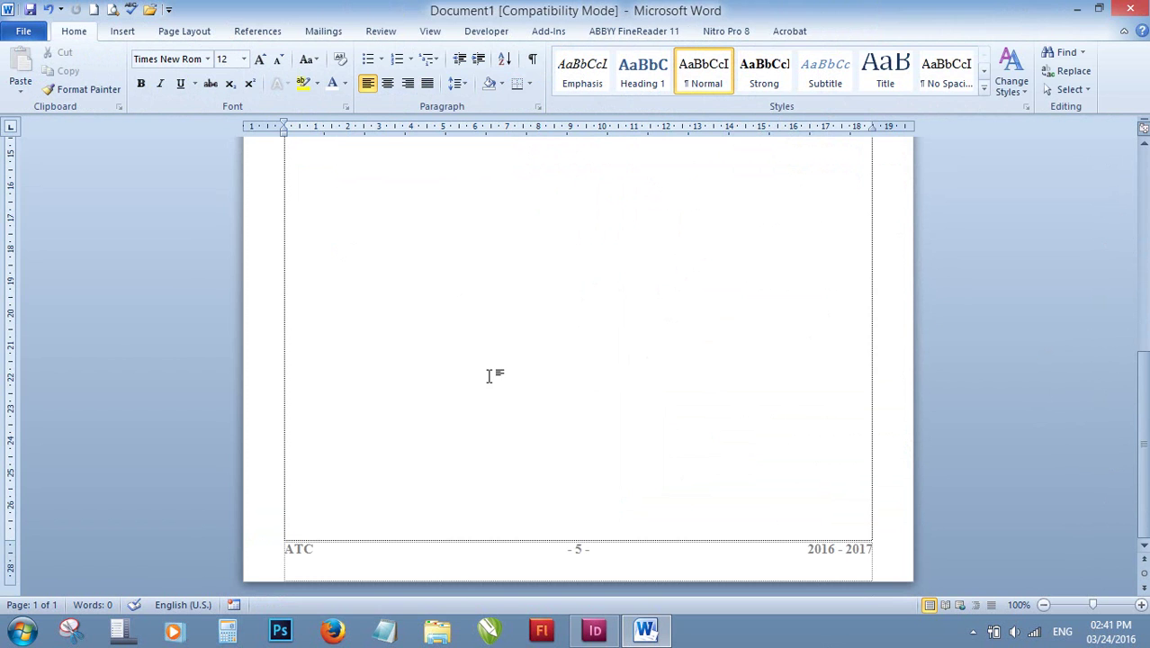
{"action": "left_click", "coordinate": [385, 257]}
{"action": "scroll", "coordinate": [399, 228], "scroll_direction": "up", "scroll_amount": 5}
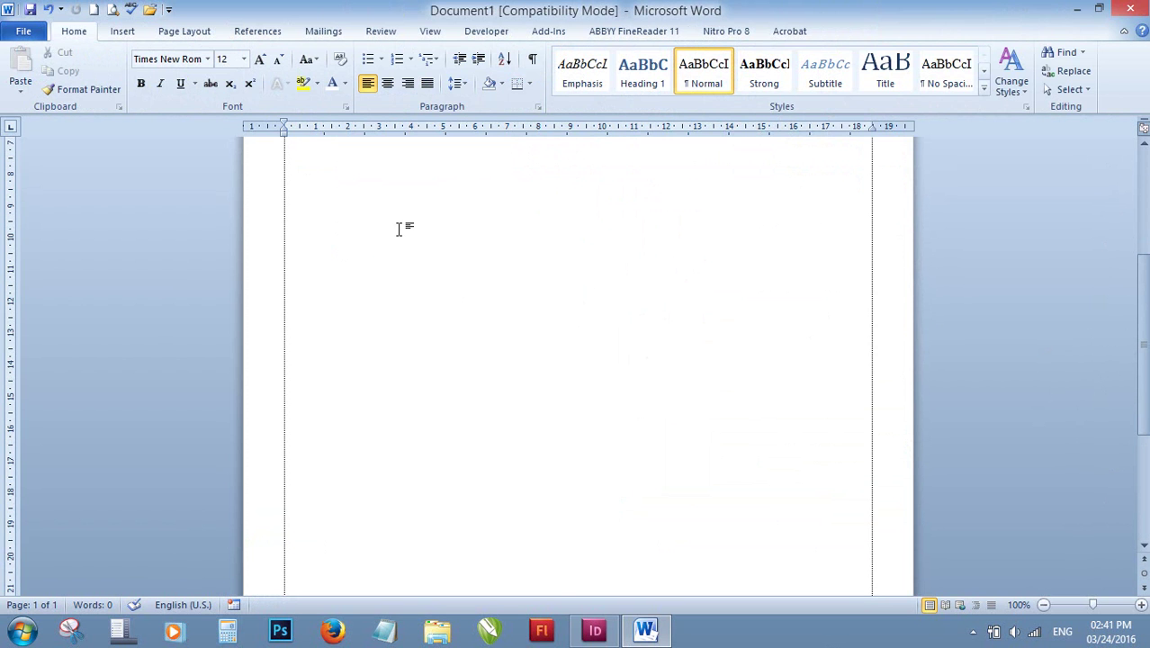
{"action": "scroll", "coordinate": [398, 228], "scroll_direction": "up", "scroll_amount": 5}
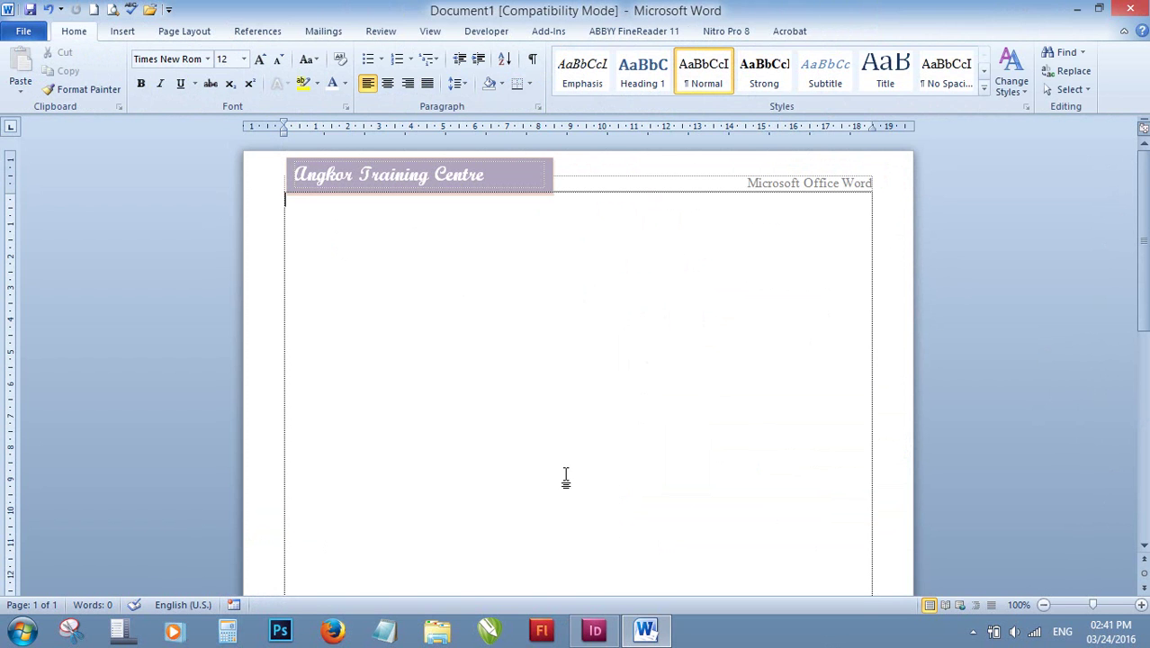
{"action": "scroll", "coordinate": [565, 477], "scroll_direction": "down", "scroll_amount": 10}
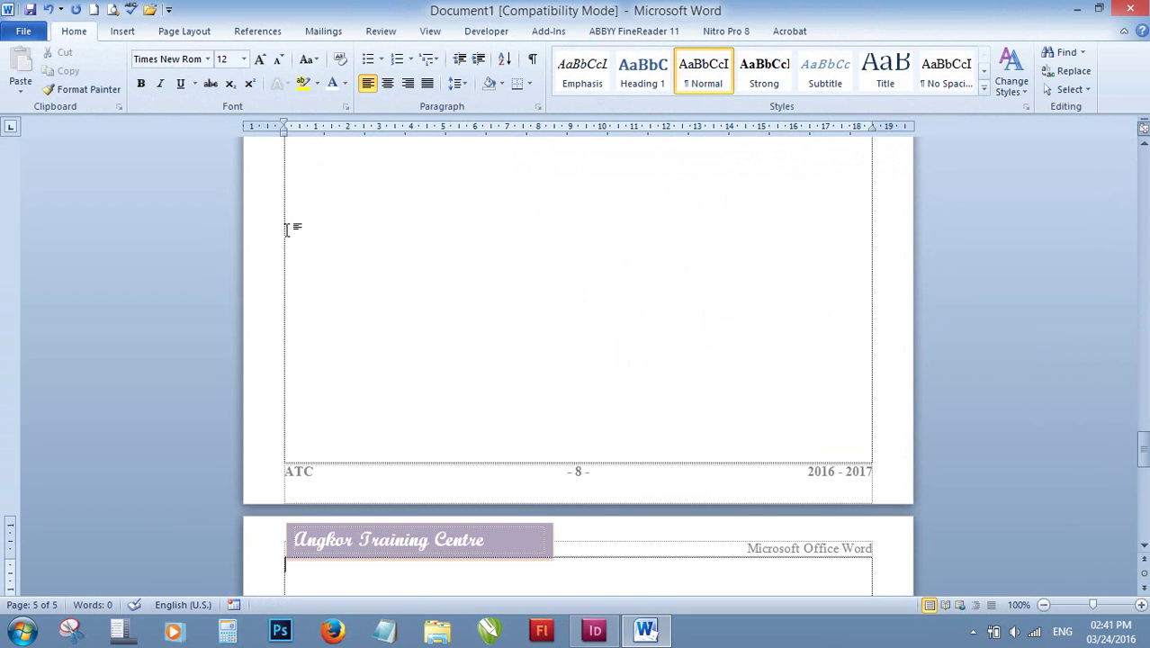
{"action": "left_click", "coordinate": [120, 31]}
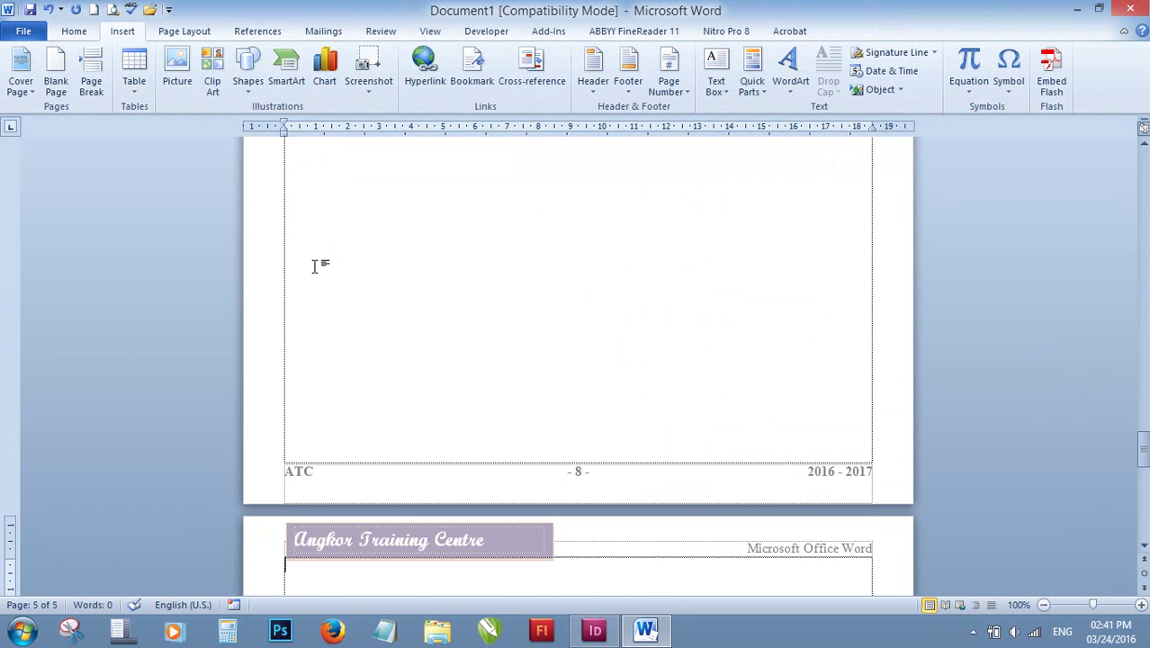
{"action": "left_click", "coordinate": [52, 68]}
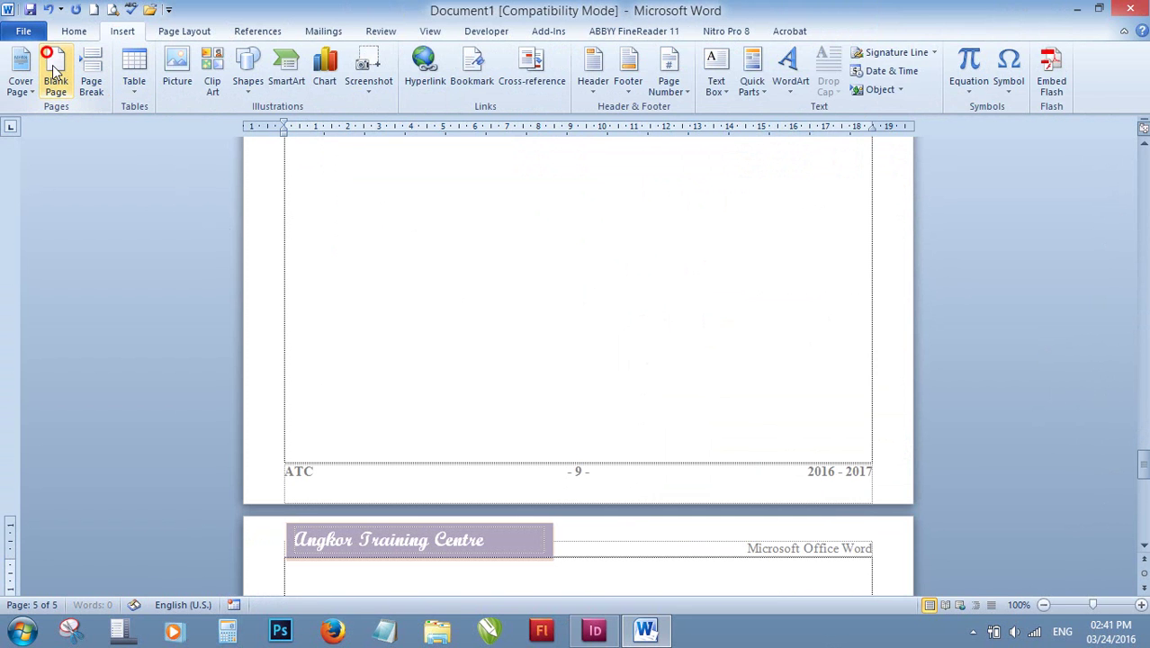
{"action": "left_click", "coordinate": [55, 70]}
{"action": "left_click", "coordinate": [55, 71]}
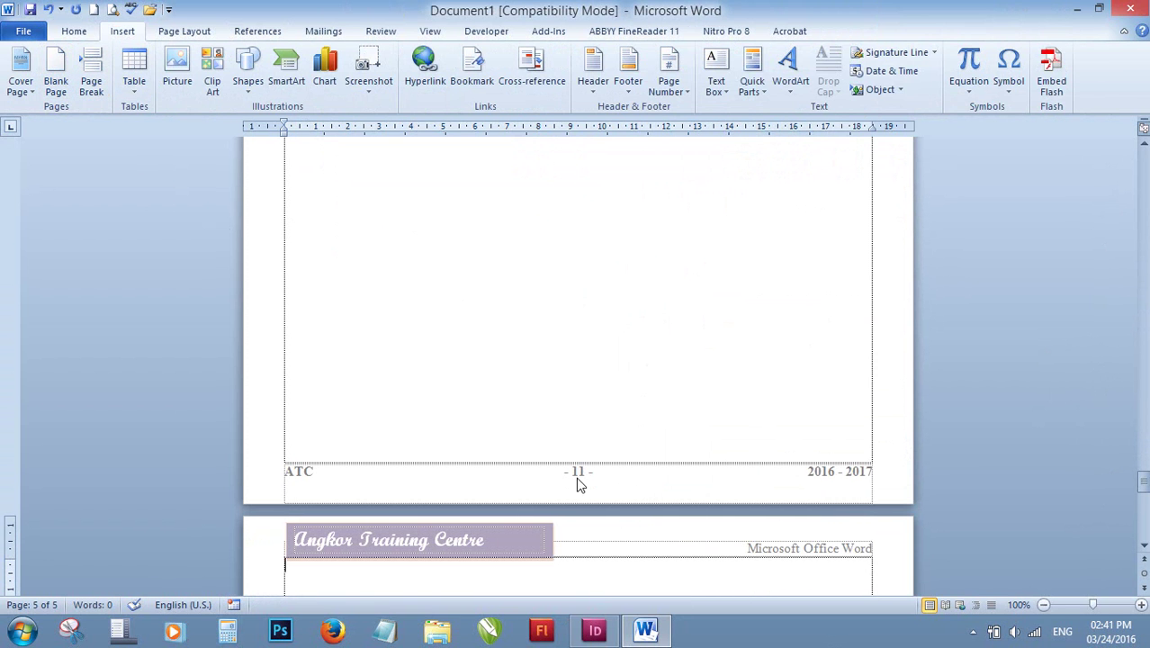
{"action": "left_click", "coordinate": [60, 81]}
{"action": "left_click", "coordinate": [59, 81]}
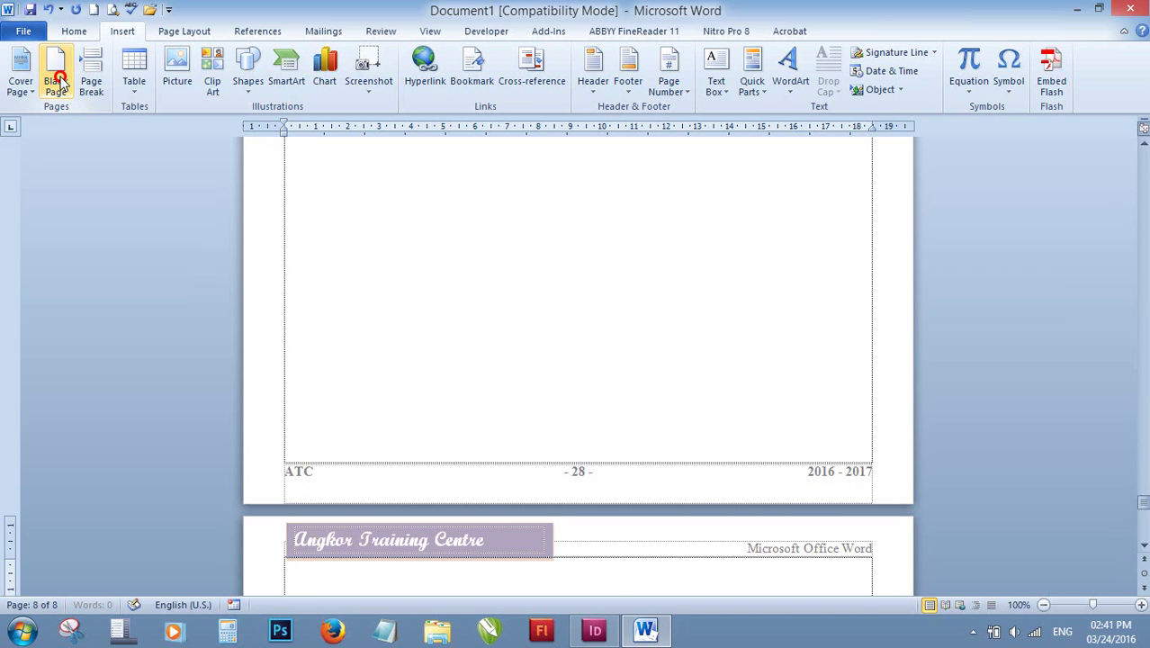
{"action": "left_click", "coordinate": [60, 81]}
{"action": "scroll", "coordinate": [659, 496], "scroll_direction": "down", "scroll_amount": 3}
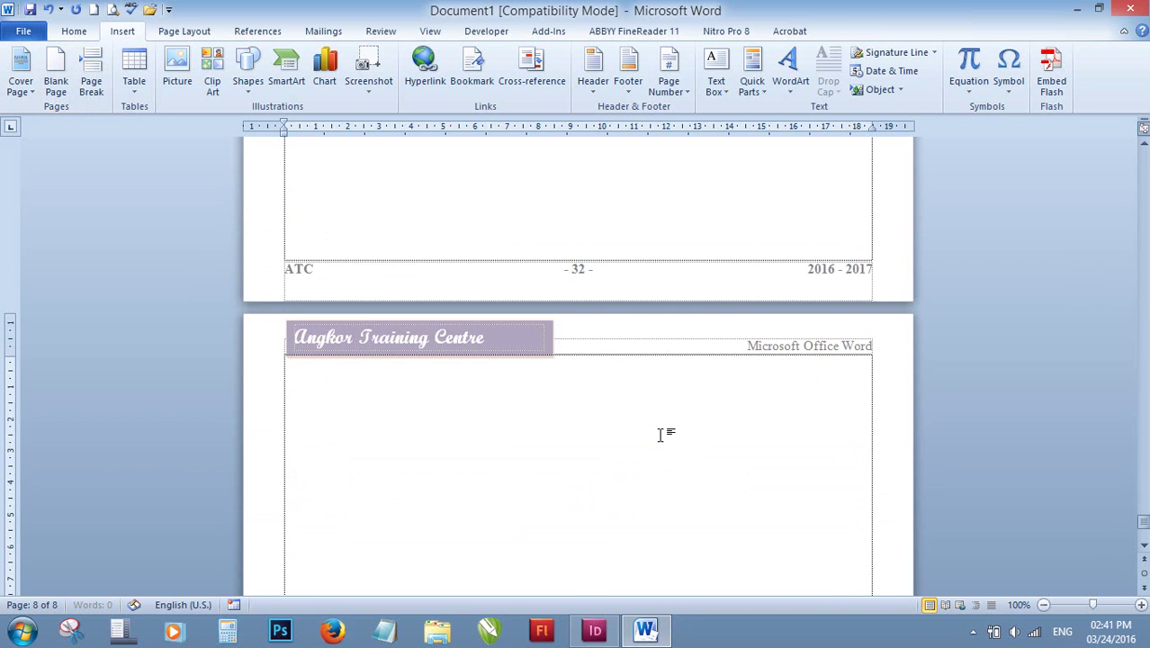
{"action": "key", "text": "ctrl+z"}
{"action": "scroll", "coordinate": [576, 225], "scroll_direction": "down", "scroll_amount": 3}
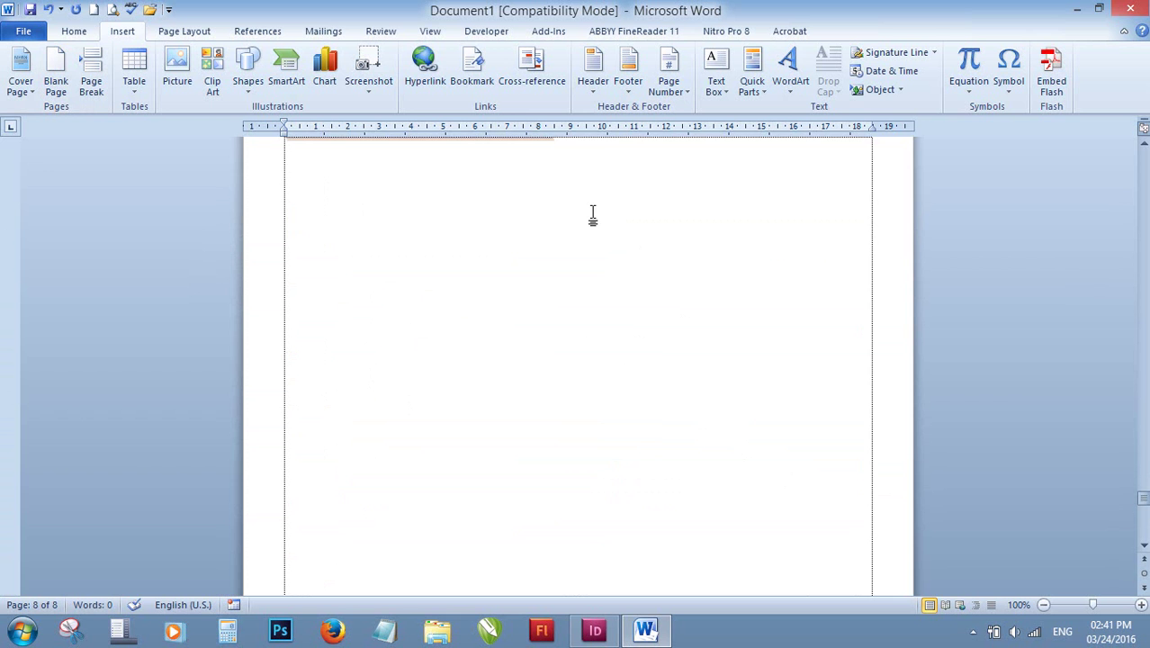
{"action": "scroll", "coordinate": [599, 217], "scroll_direction": "up", "scroll_amount": 9}
{"action": "scroll", "coordinate": [607, 221], "scroll_direction": "down", "scroll_amount": 1}
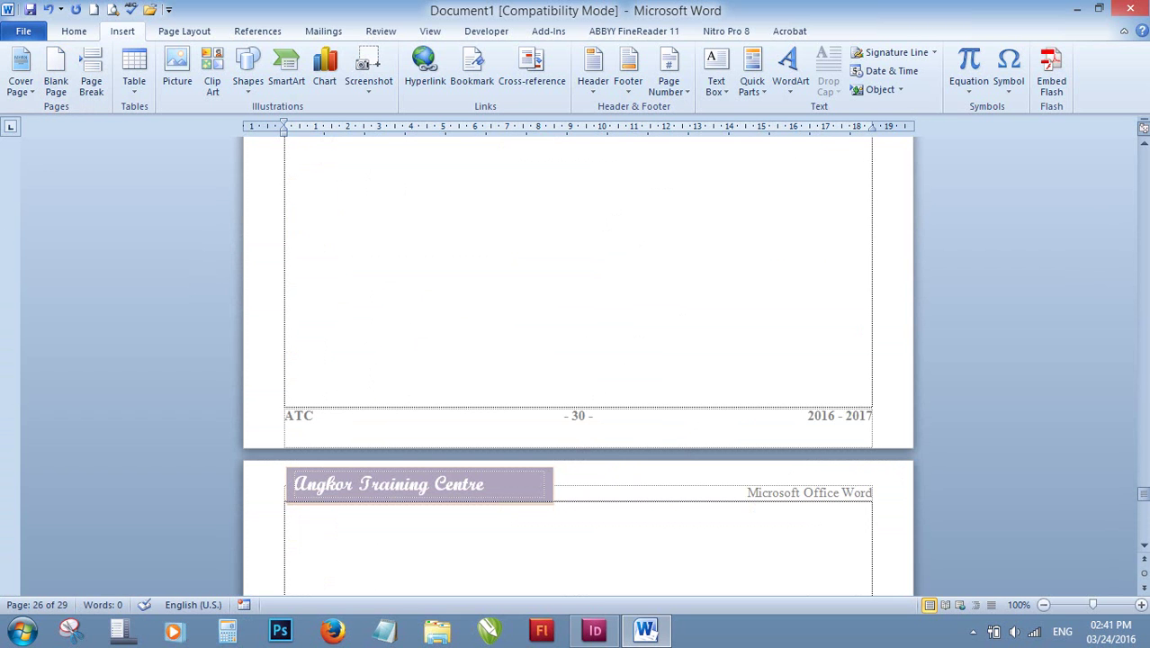
{"action": "left_click", "coordinate": [1140, 494]}
{"action": "left_click_drag", "start_coordinate": [1140, 494], "coordinate": [1129, 160]}
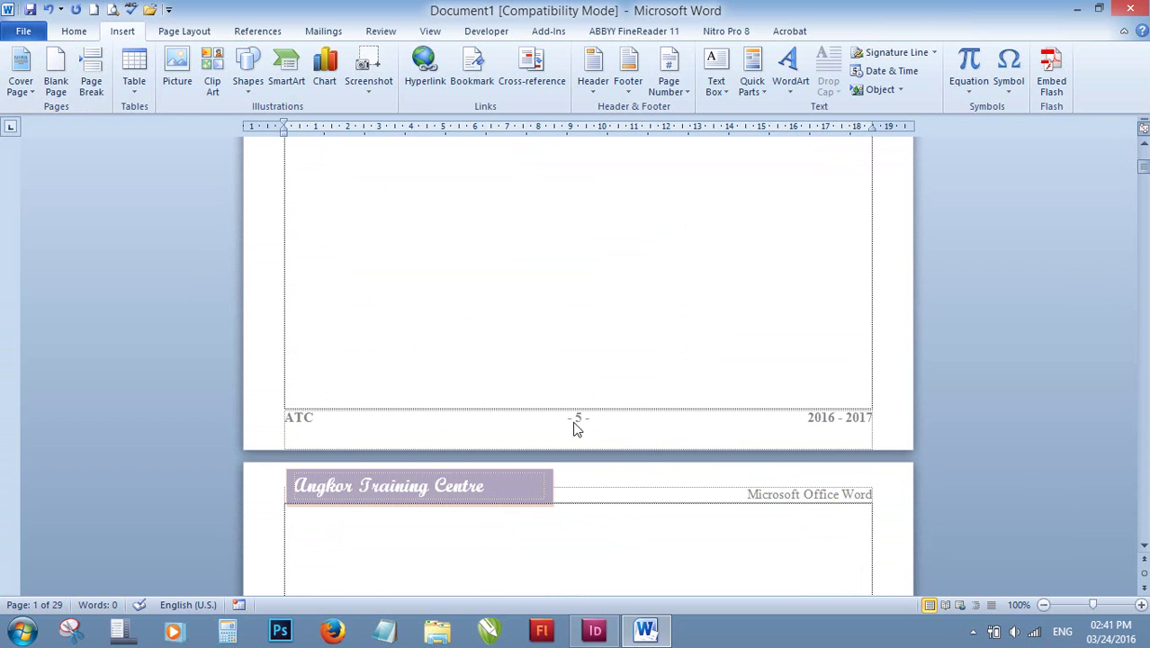
{"action": "scroll", "coordinate": [612, 448], "scroll_direction": "down", "scroll_amount": 5}
{"action": "scroll", "coordinate": [627, 524], "scroll_direction": "up", "scroll_amount": 4}
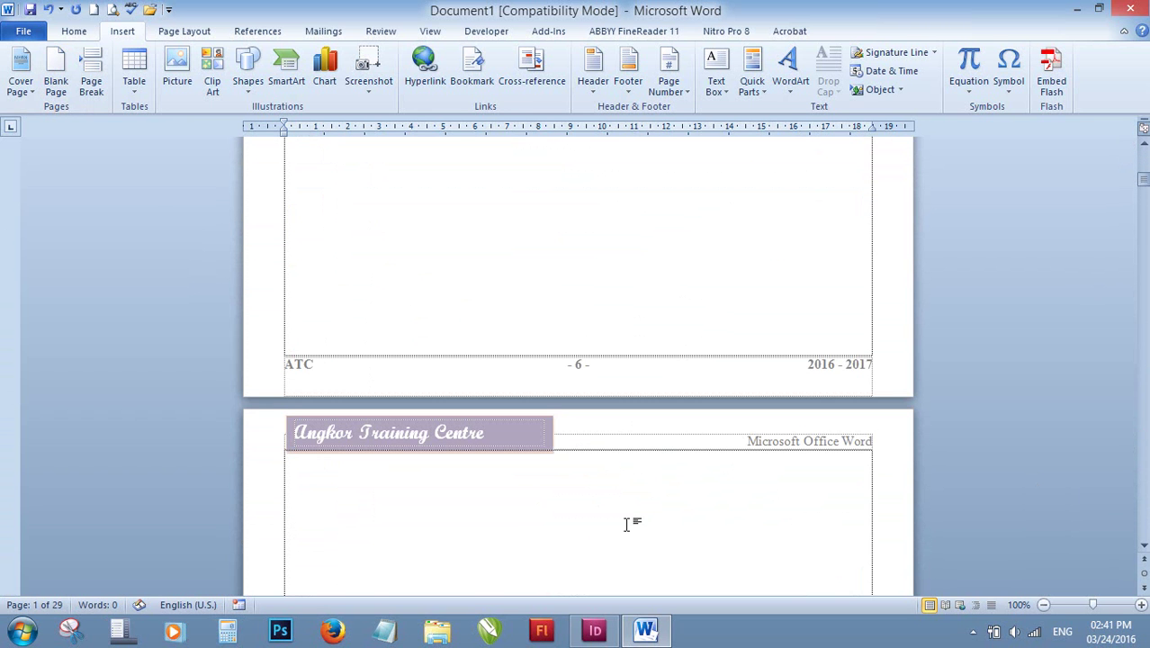
{"action": "left_click", "coordinate": [1145, 198]}
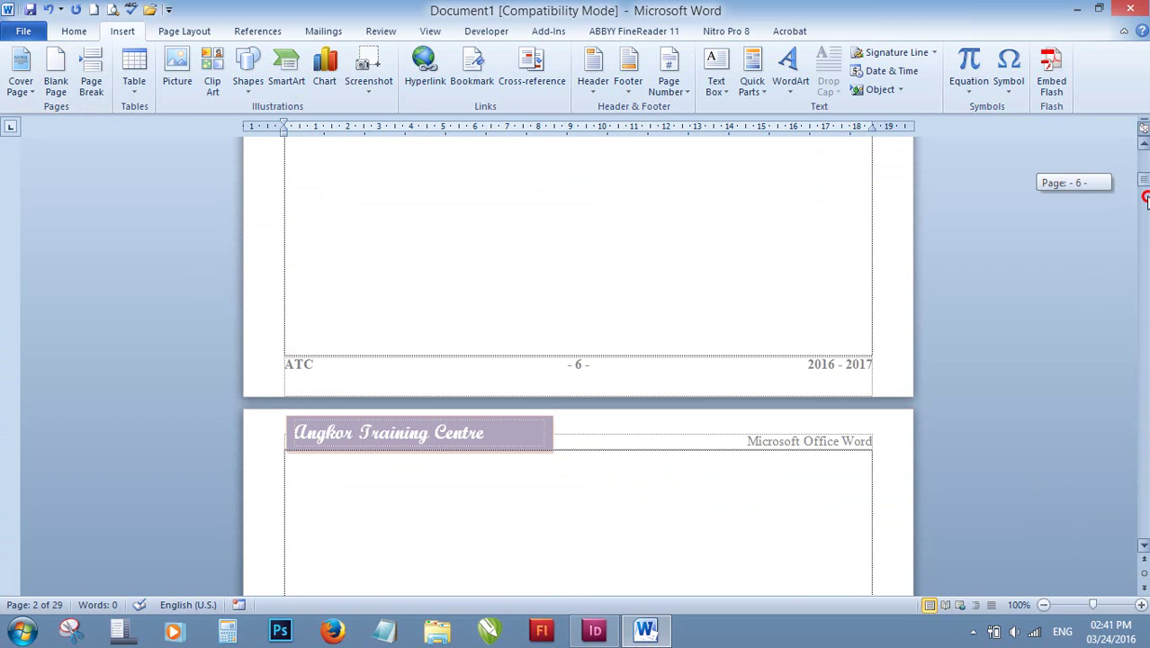
{"action": "left_click_drag", "start_coordinate": [1145, 198], "coordinate": [1092, 558]}
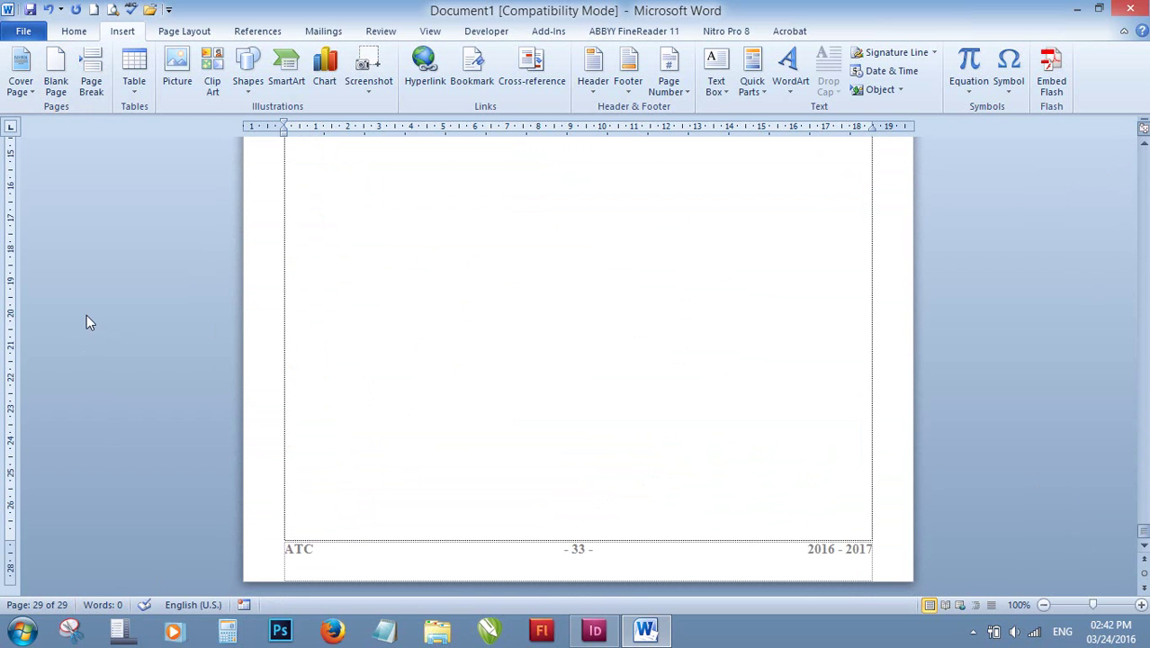
{"action": "scroll", "coordinate": [436, 290], "scroll_direction": "up", "scroll_amount": 3}
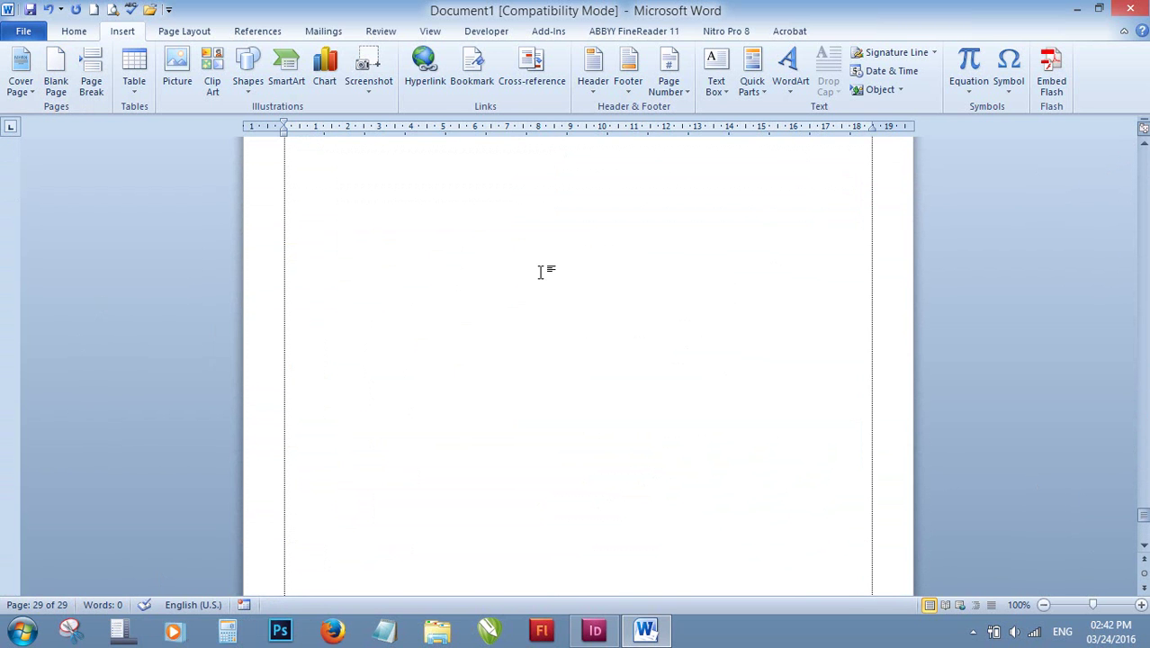
{"action": "scroll", "coordinate": [558, 266], "scroll_direction": "up", "scroll_amount": 3}
{"action": "scroll", "coordinate": [586, 254], "scroll_direction": "up", "scroll_amount": 10}
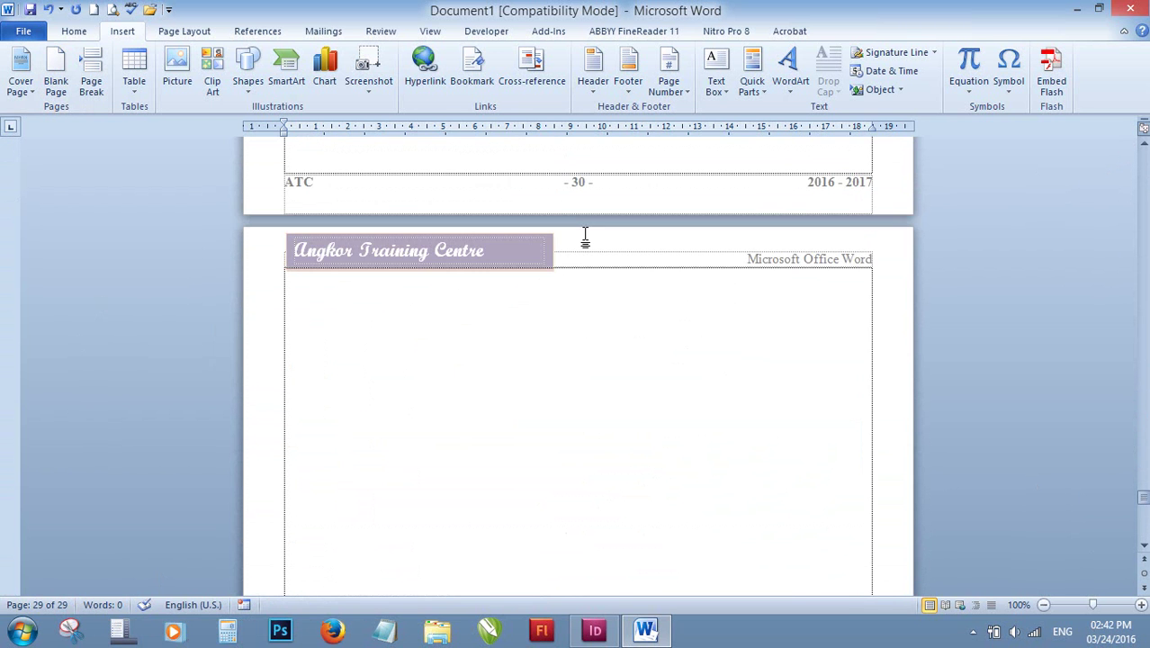
{"action": "scroll", "coordinate": [585, 236], "scroll_direction": "up", "scroll_amount": 3}
Open the footer and select the page number 30.
{"action": "double_click", "coordinate": [581, 342]}
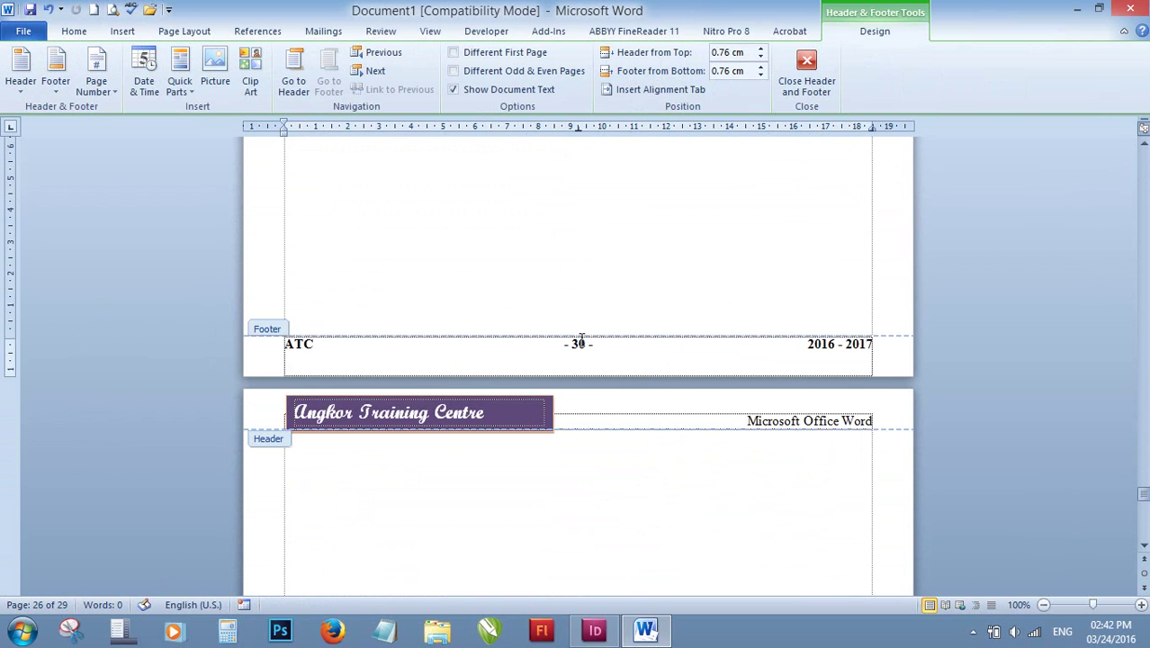
{"action": "left_click", "coordinate": [577, 344]}
{"action": "double_click", "coordinate": [577, 345]}
{"action": "left_click", "coordinate": [582, 345]}
{"action": "left_click", "coordinate": [572, 346]}
{"action": "mouse_move", "coordinate": [573, 347]}
{"action": "left_mouse_down"}
{"action": "mouse_move", "coordinate": [596, 346]}
{"action": "mouse_move", "coordinate": [563, 344]}
{"action": "left_mouse_up"}
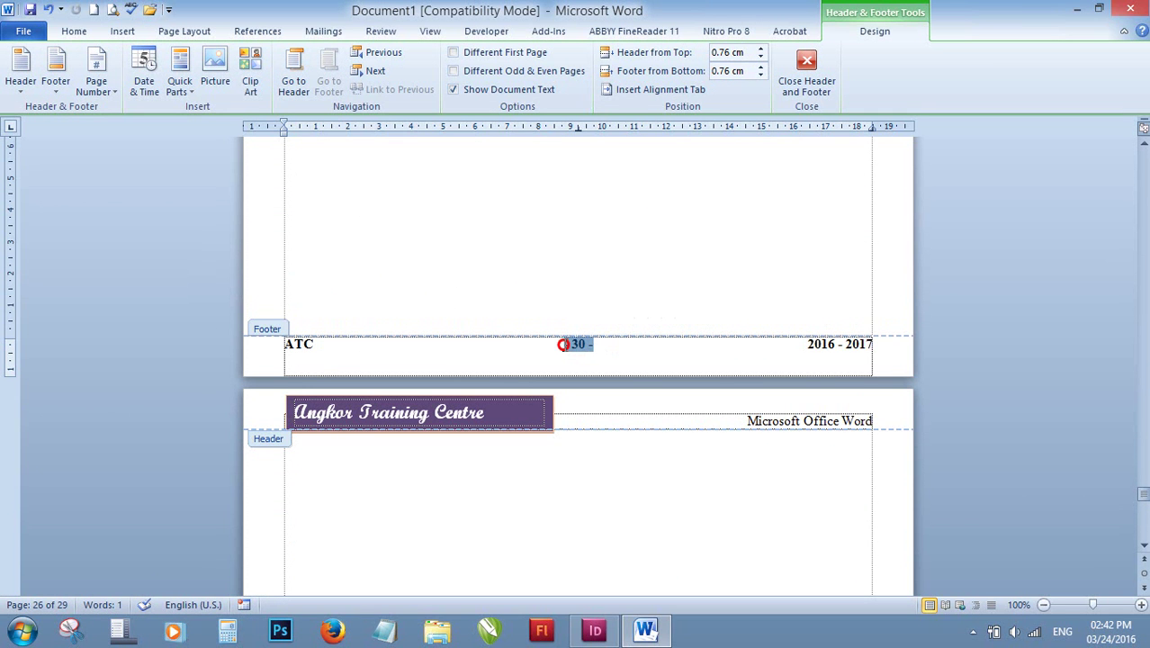
Format page numbers as lowercase roman numerals starting at v and dismiss the chapter warning.
{"action": "left_click", "coordinate": [115, 84]}
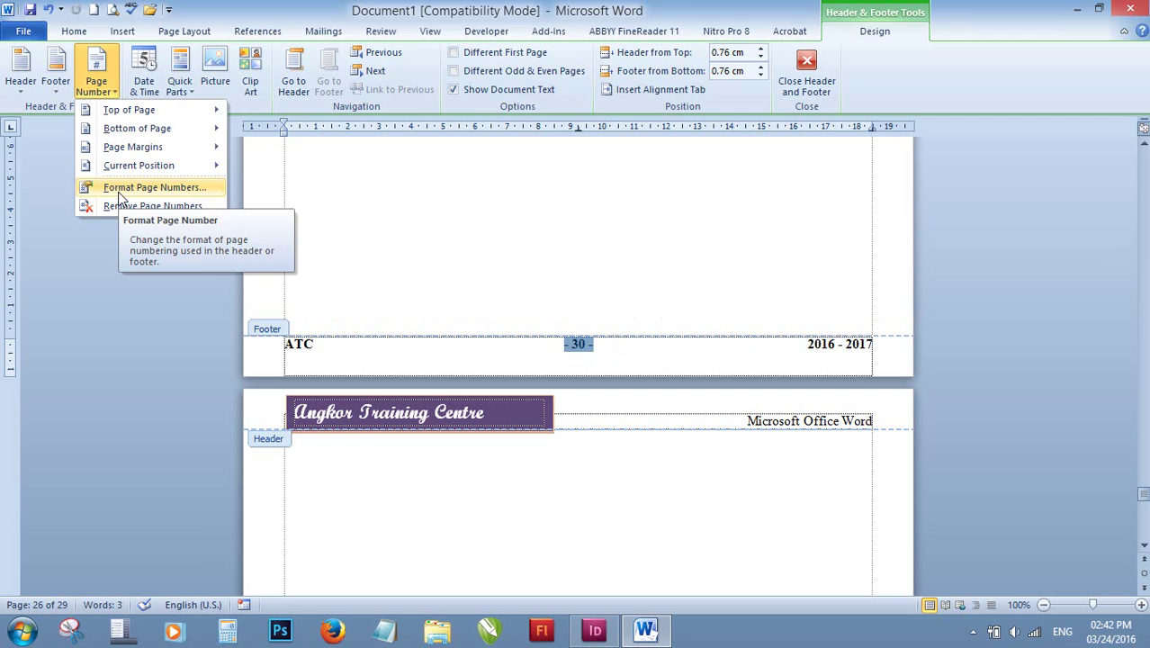
{"action": "left_click", "coordinate": [119, 189]}
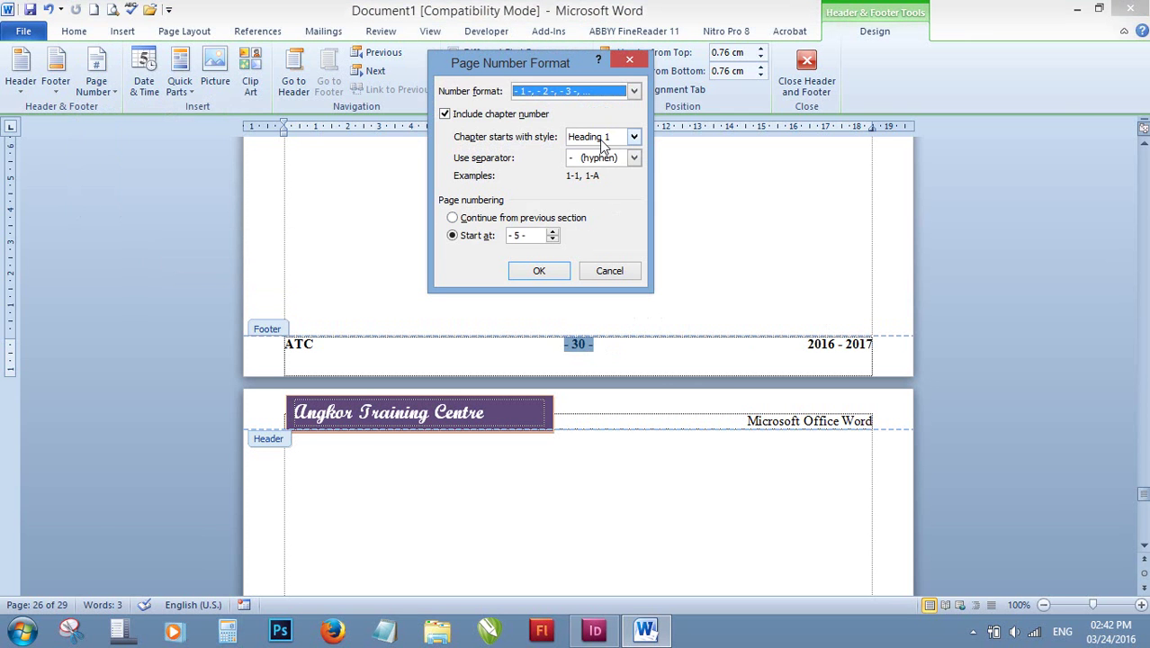
{"action": "left_click", "coordinate": [623, 90]}
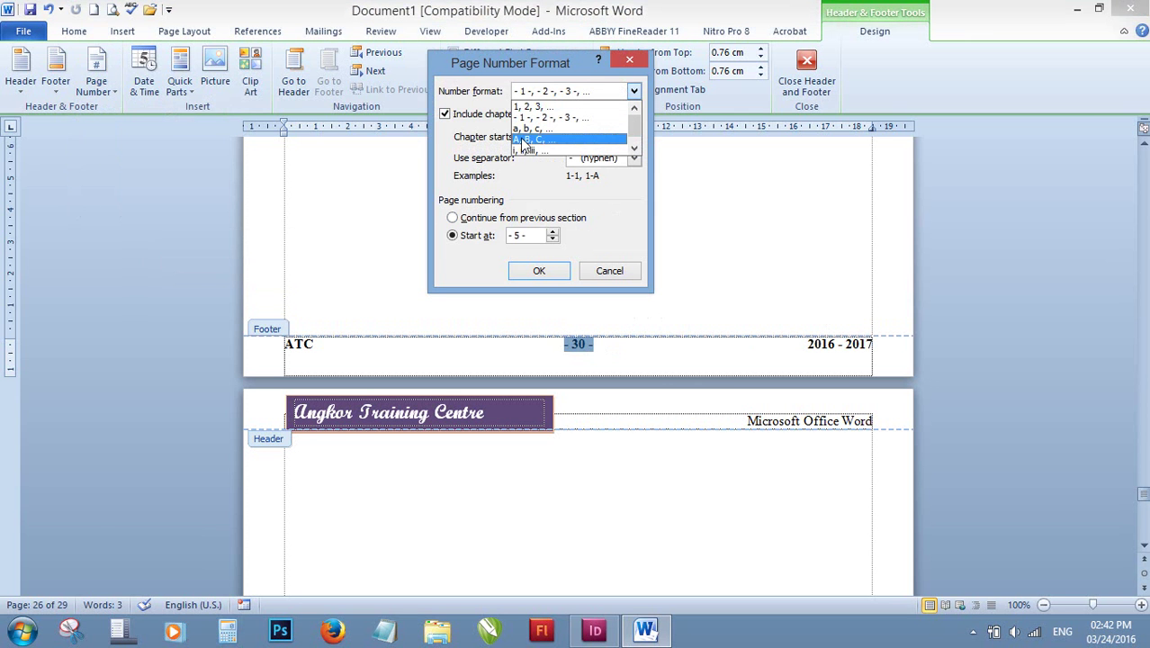
{"action": "left_click", "coordinate": [545, 150]}
{"action": "left_click", "coordinate": [546, 150]}
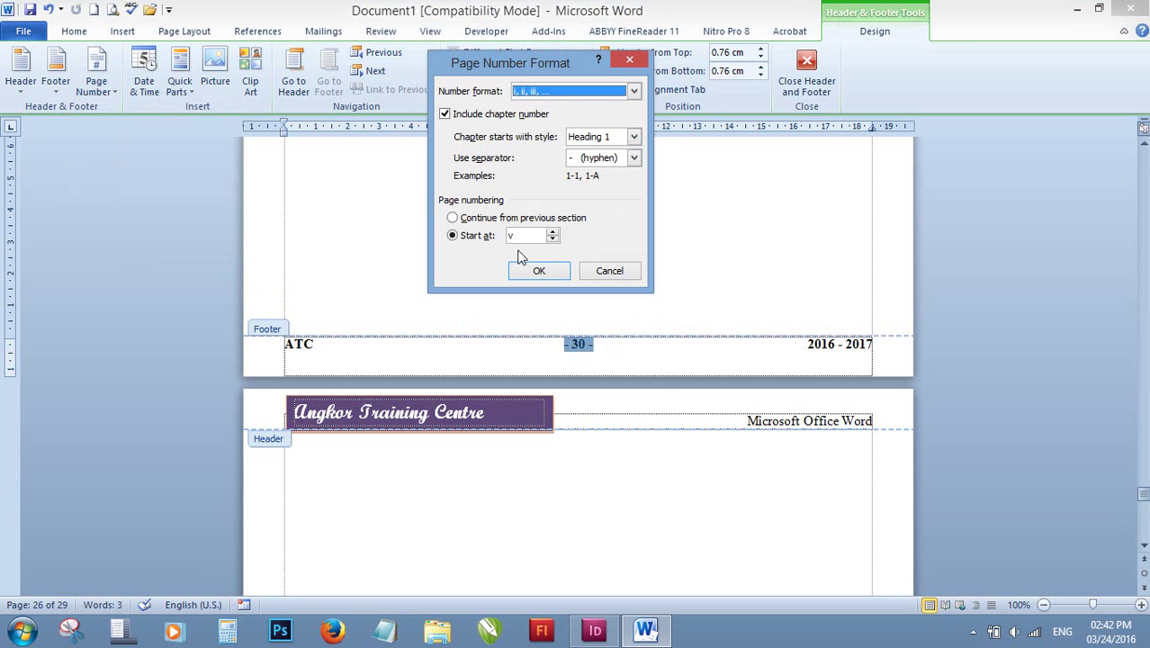
{"action": "left_click", "coordinate": [487, 235]}
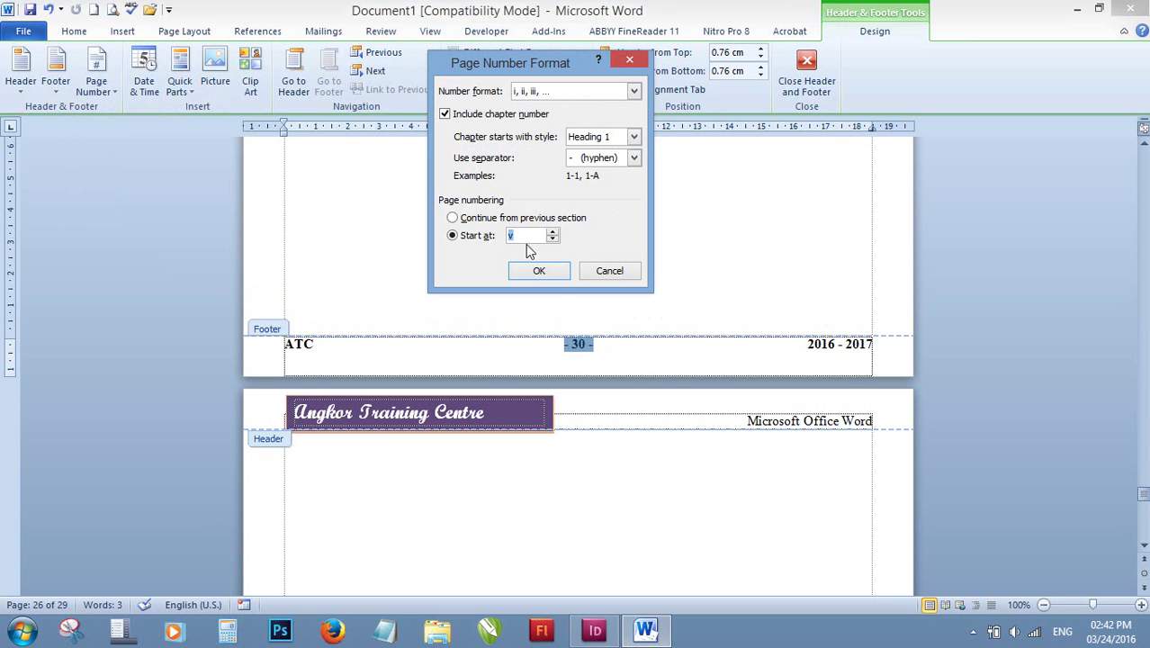
{"action": "type", "text": "v"}
{"action": "left_click", "coordinate": [539, 271]}
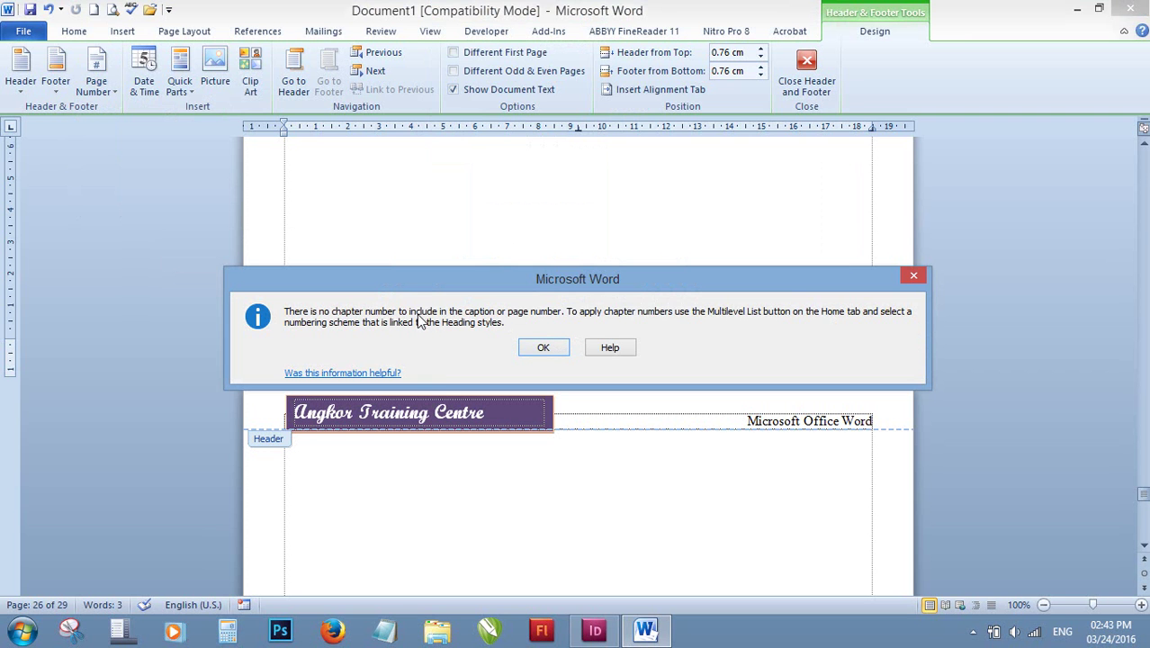
{"action": "left_click", "coordinate": [531, 346]}
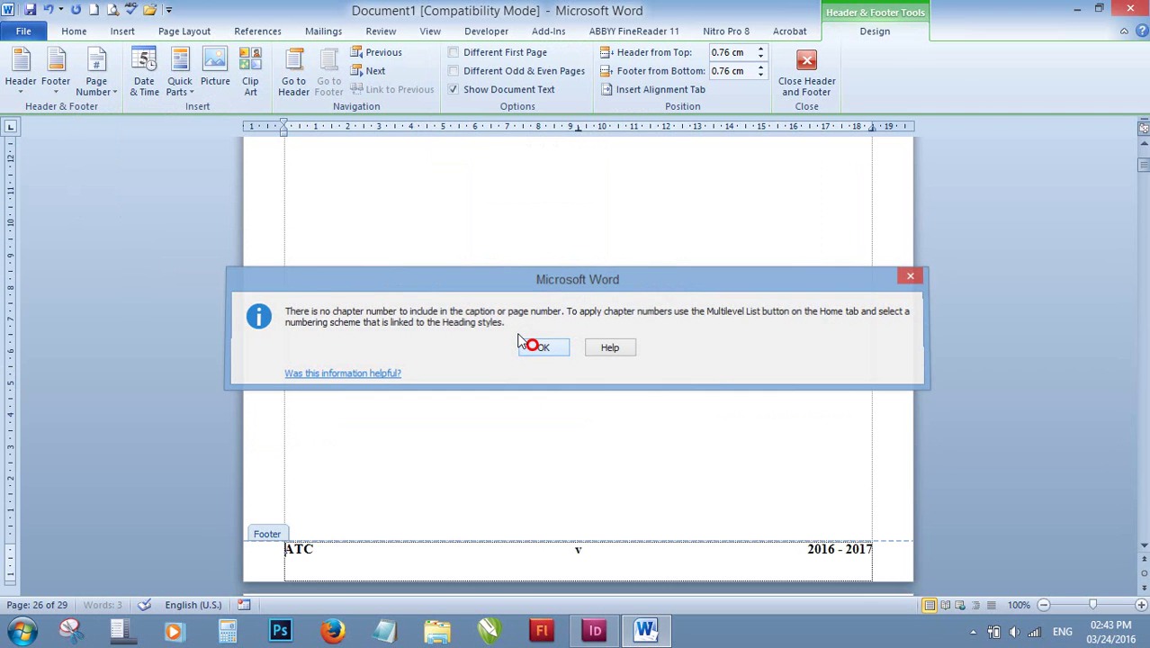
{"action": "scroll", "coordinate": [587, 482], "scroll_direction": "down", "scroll_amount": 3}
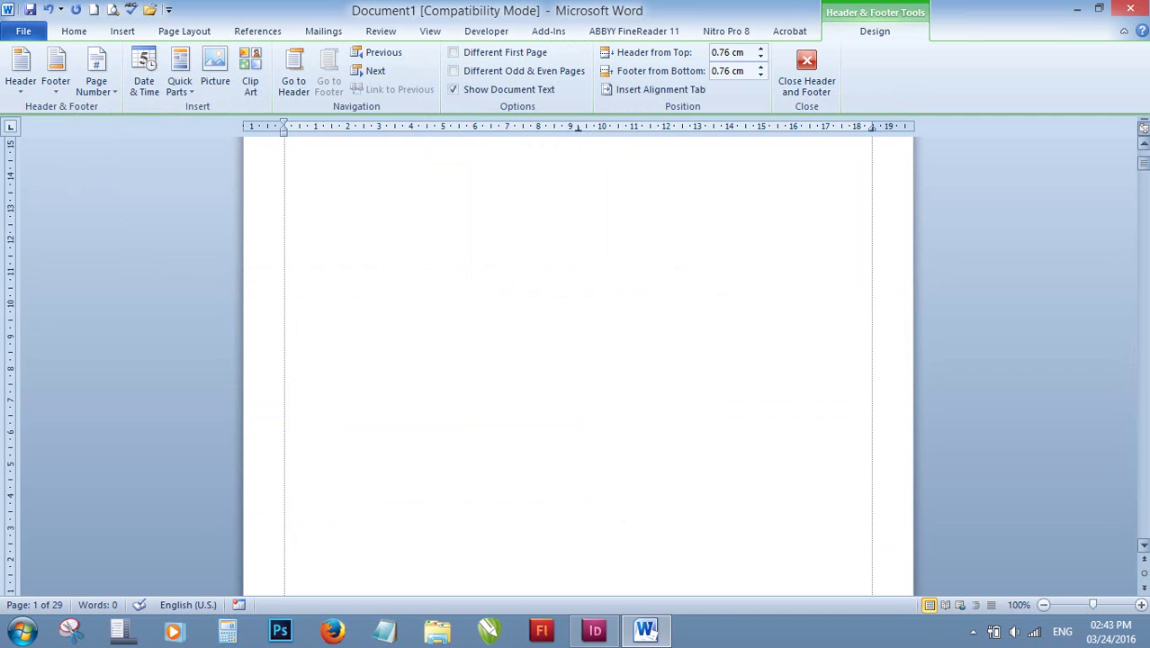
{"action": "left_click_drag", "start_coordinate": [1143, 163], "coordinate": [1136, 477]}
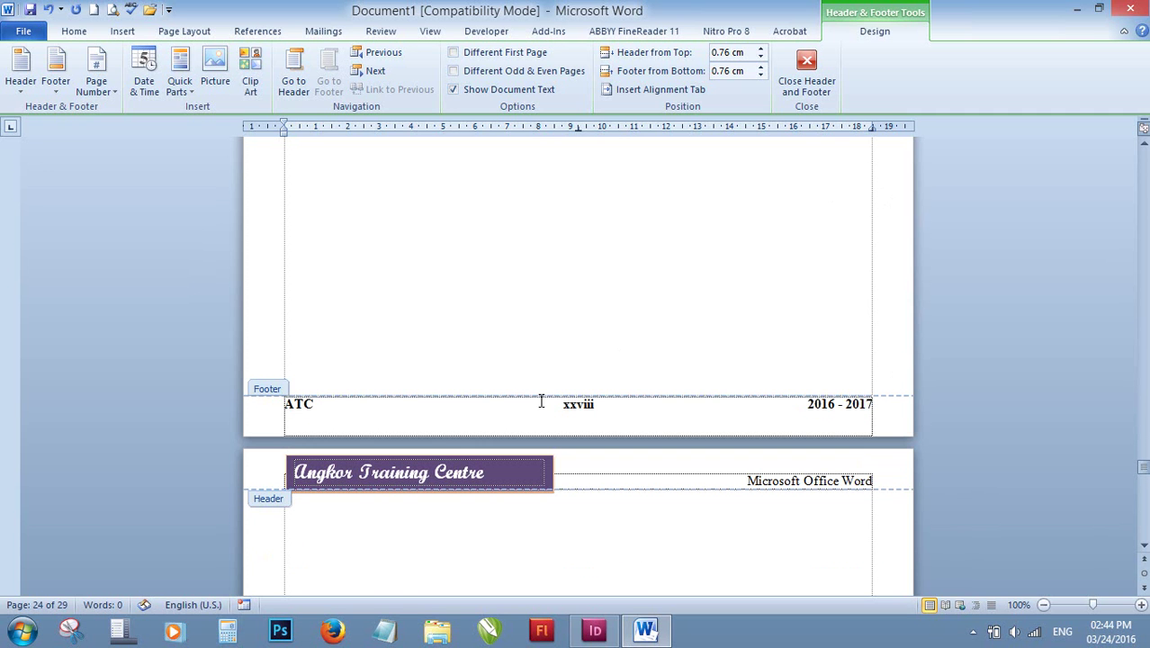
Select the gap between ATC and the page number, then leave footer editing.
{"action": "left_click", "coordinate": [434, 414]}
{"action": "double_click", "coordinate": [435, 414]}
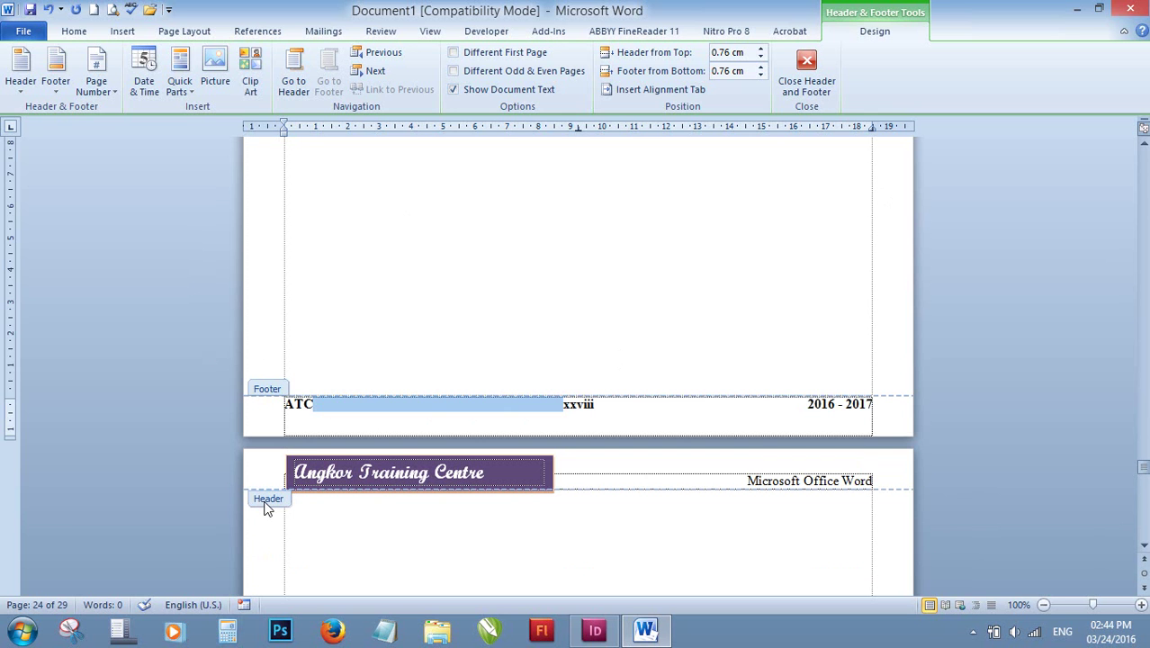
{"action": "scroll", "coordinate": [441, 161], "scroll_direction": "up", "scroll_amount": 5}
{"action": "scroll", "coordinate": [440, 161], "scroll_direction": "up", "scroll_amount": 15}
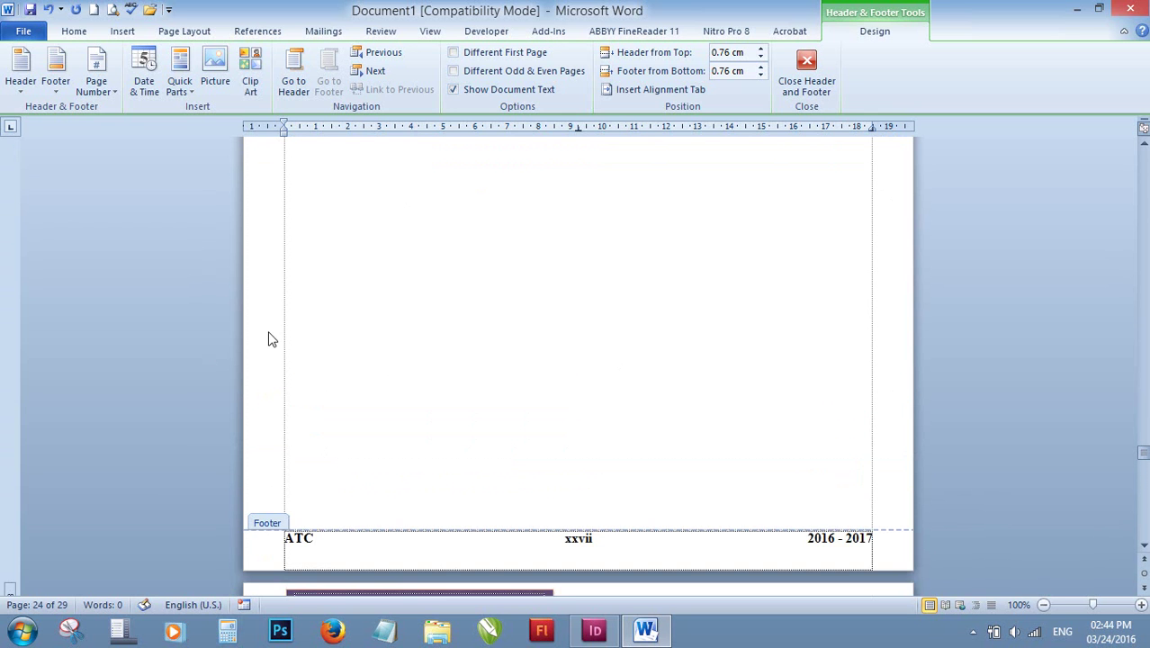
{"action": "scroll", "coordinate": [297, 261], "scroll_direction": "up", "scroll_amount": 15}
{"action": "scroll", "coordinate": [362, 231], "scroll_direction": "up", "scroll_amount": 10}
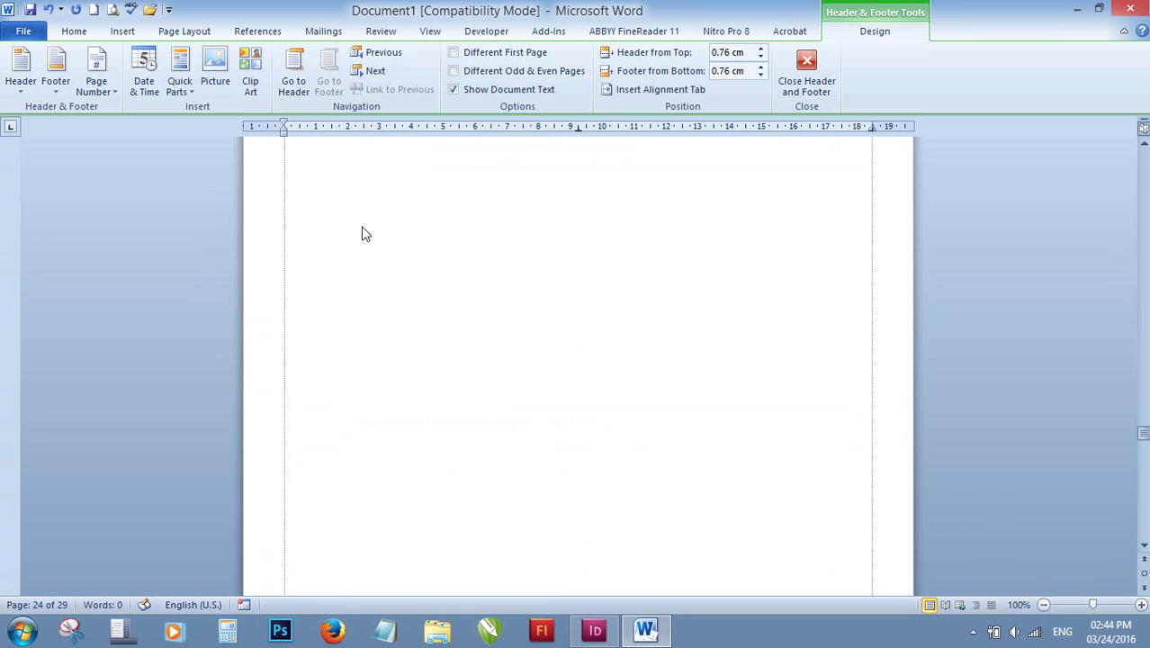
{"action": "scroll", "coordinate": [362, 231], "scroll_direction": "up", "scroll_amount": 5}
{"action": "scroll", "coordinate": [369, 233], "scroll_direction": "up", "scroll_amount": 10}
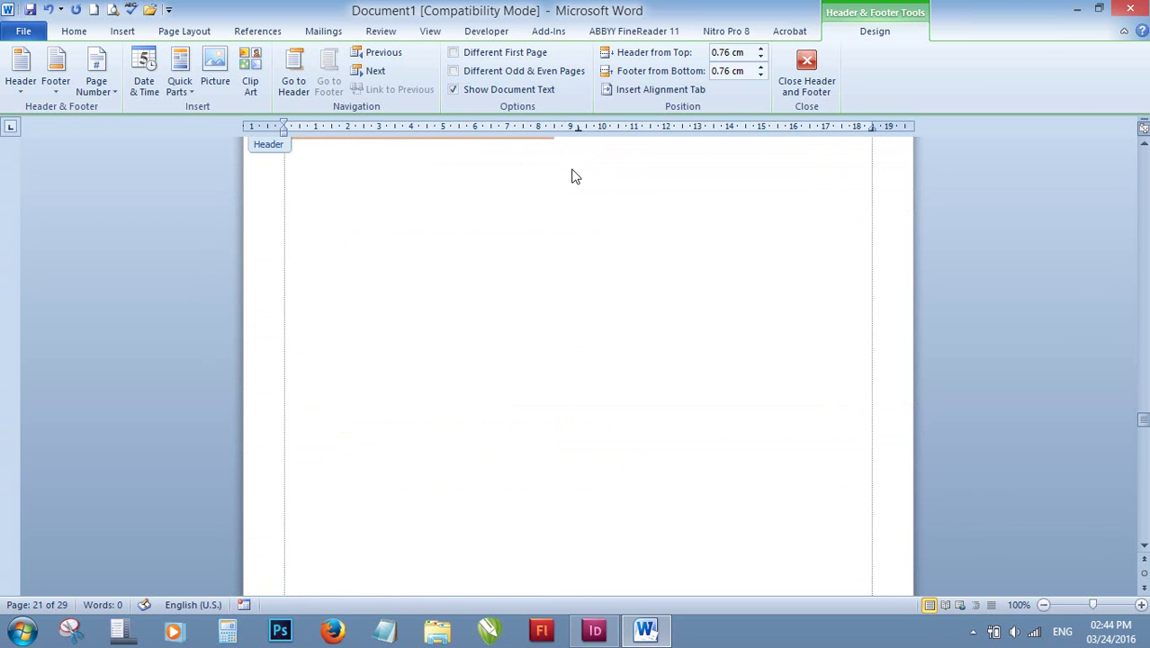
{"action": "left_click", "coordinate": [803, 81]}
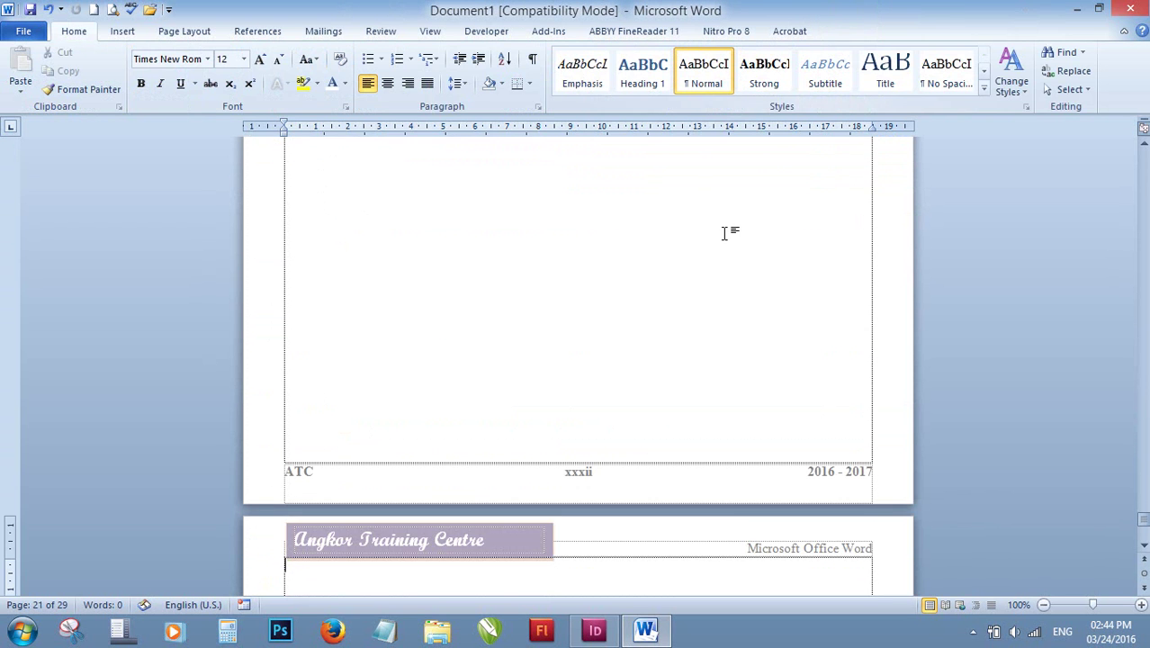
Reopen the page 1 footer, numbered v, for editing.
{"action": "scroll", "coordinate": [724, 234], "scroll_direction": "down", "scroll_amount": 9}
{"action": "scroll", "coordinate": [1145, 193], "scroll_direction": "up", "scroll_amount": 5}
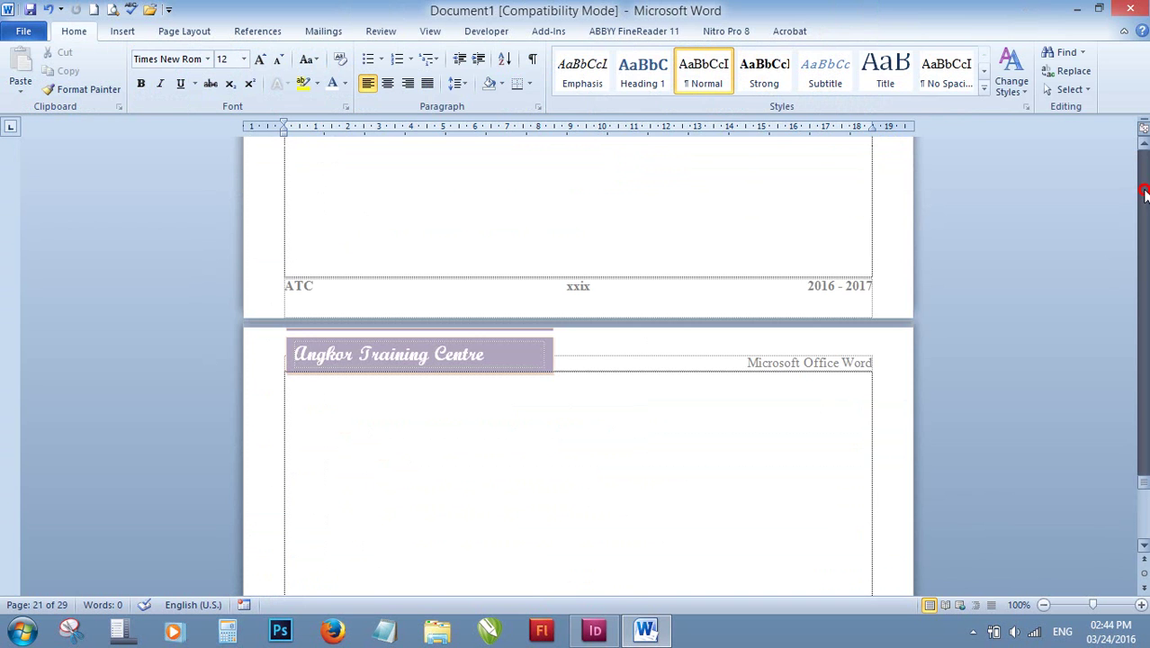
{"action": "mouse_move", "coordinate": [1145, 193]}
{"action": "left_mouse_down"}
{"action": "mouse_move", "coordinate": [1145, 450]}
{"action": "mouse_move", "coordinate": [1129, 164]}
{"action": "left_mouse_up"}
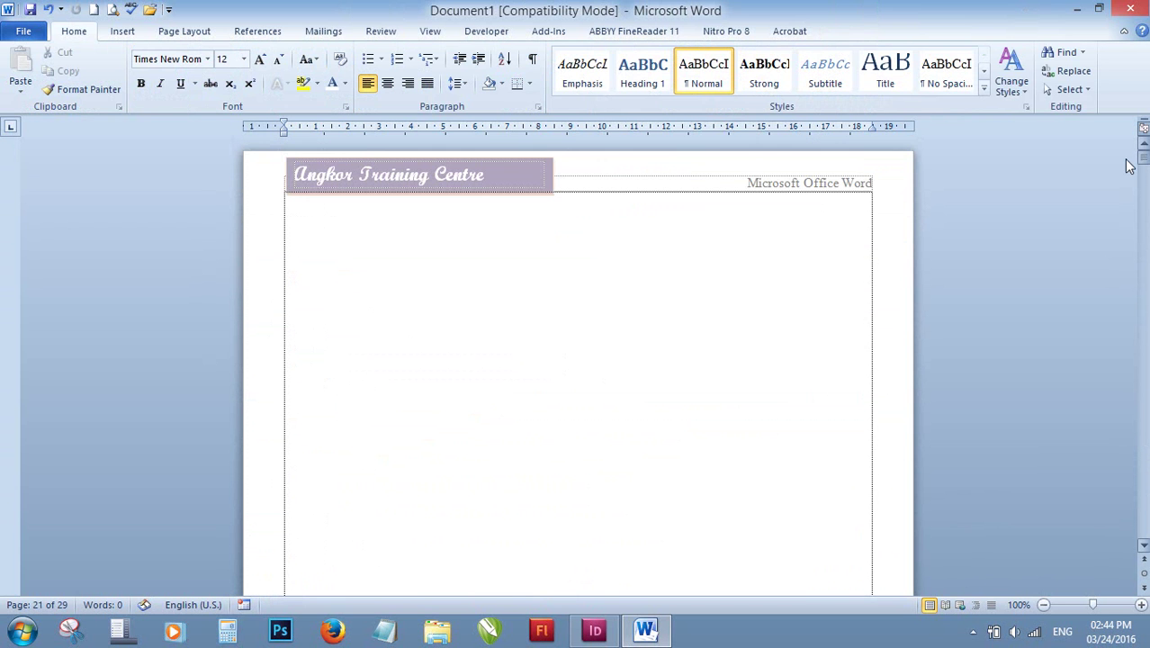
{"action": "scroll", "coordinate": [710, 322], "scroll_direction": "up", "scroll_amount": 5}
{"action": "scroll", "coordinate": [583, 346], "scroll_direction": "down", "scroll_amount": 2}
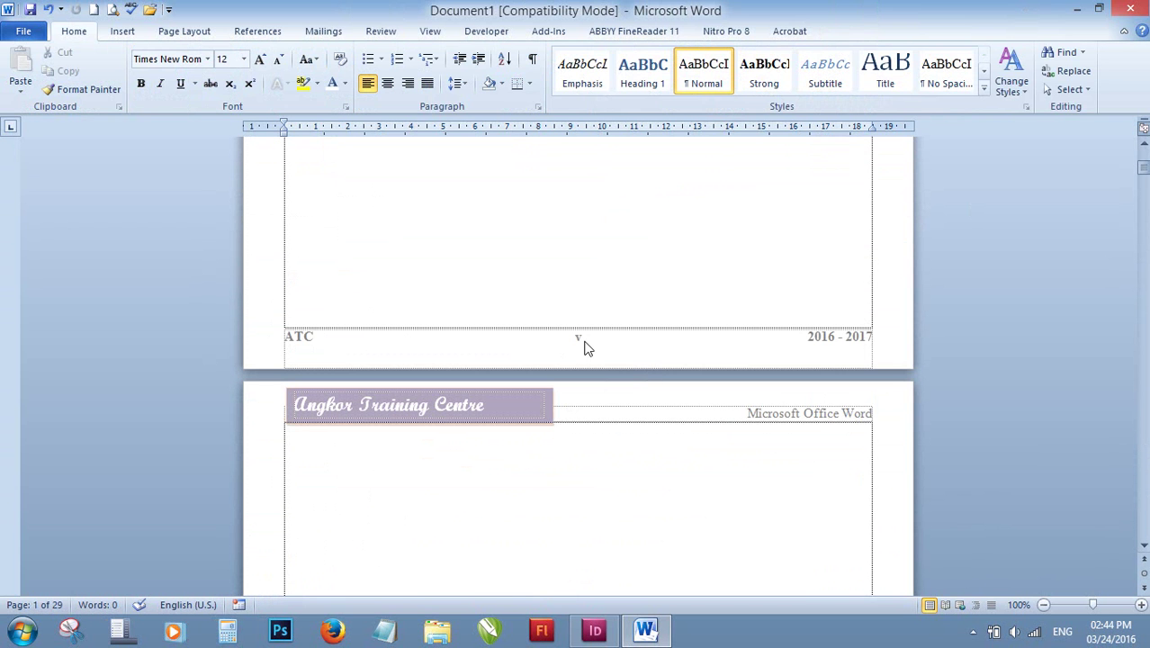
{"action": "left_click", "coordinate": [583, 341]}
{"action": "double_click", "coordinate": [567, 338]}
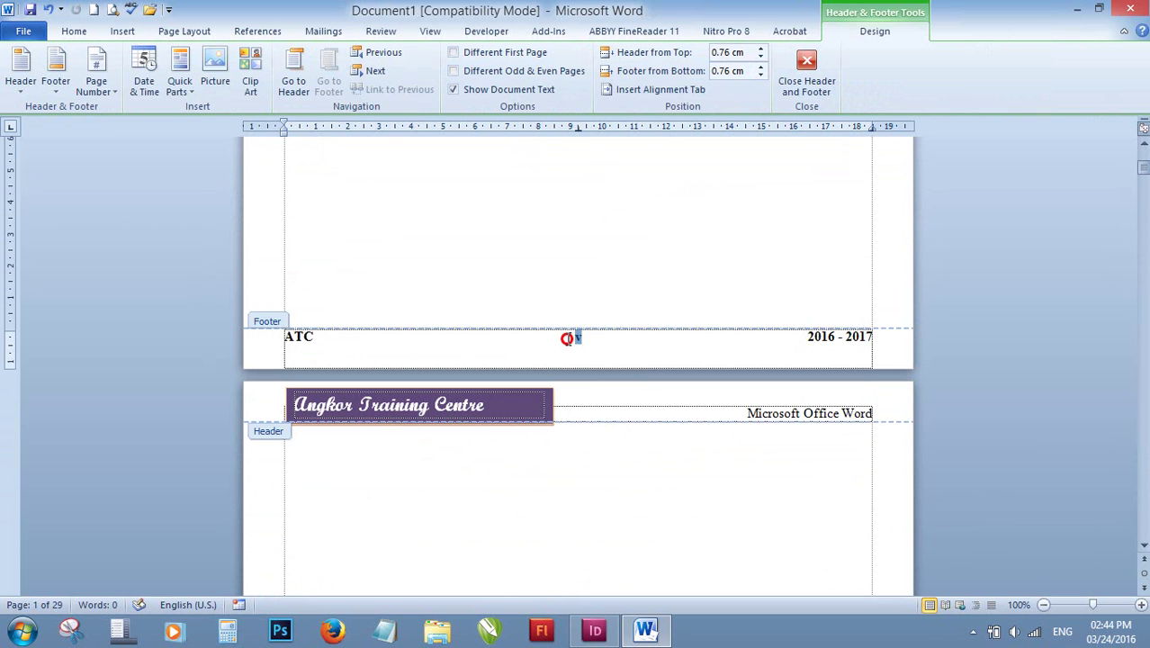
Restart the roman-numeral footer numbering at i instead of v, dismissing the chapter-number warning.
{"action": "left_click", "coordinate": [104, 97]}
{"action": "mouse_move", "coordinate": [133, 146]}
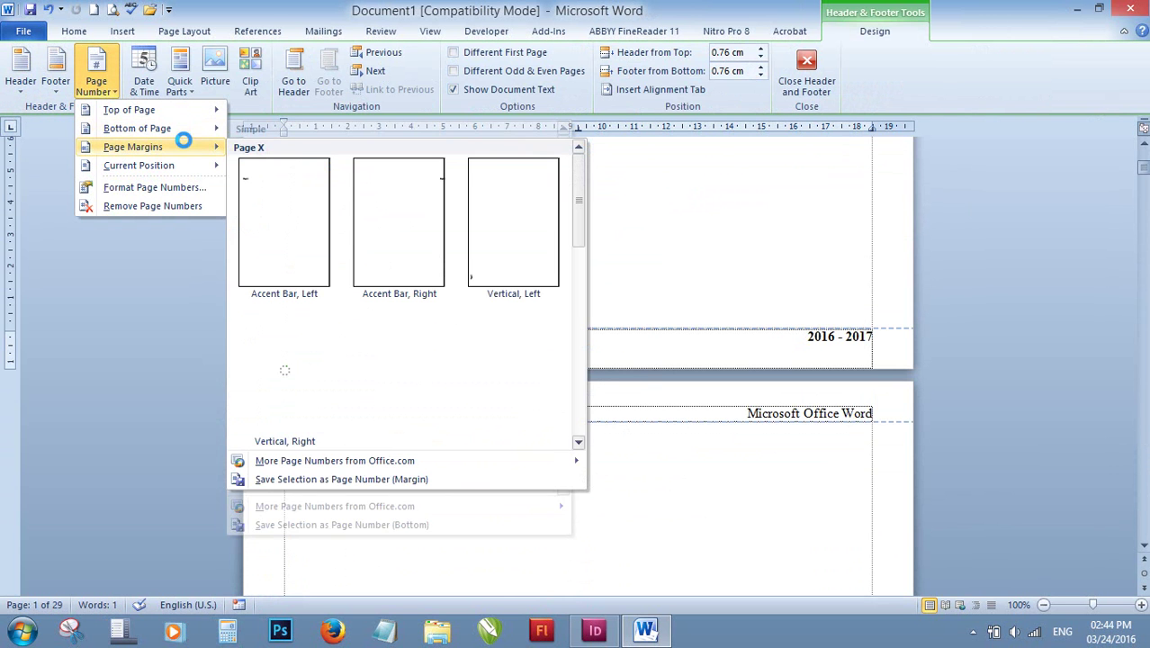
{"action": "left_click", "coordinate": [170, 188]}
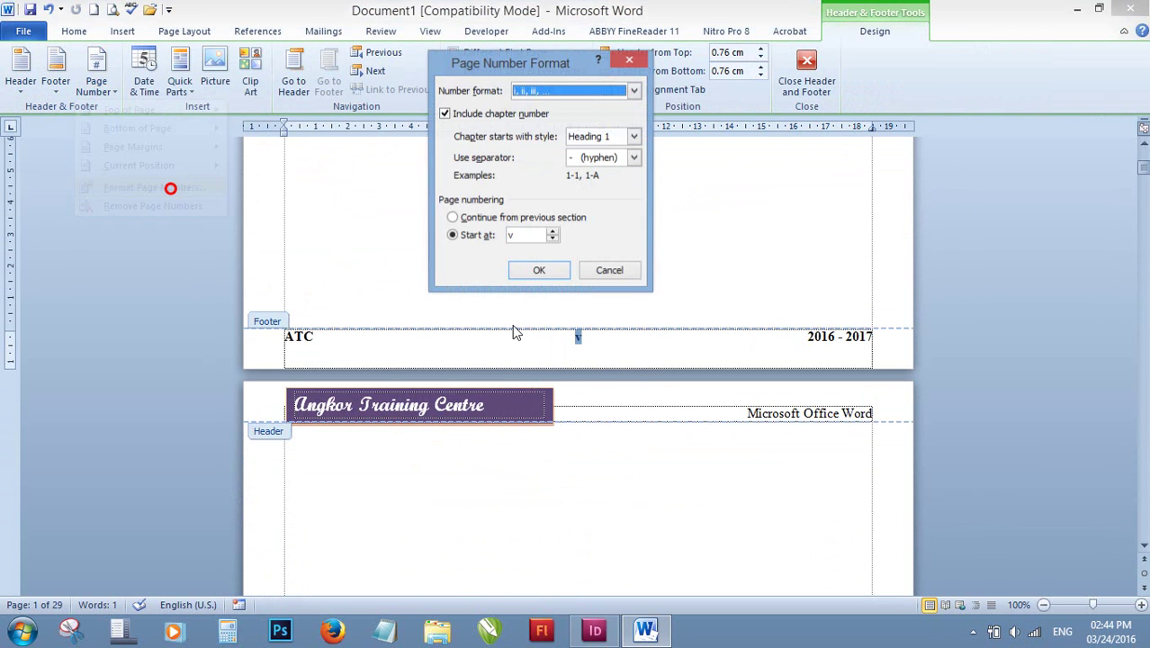
{"action": "left_click", "coordinate": [547, 235]}
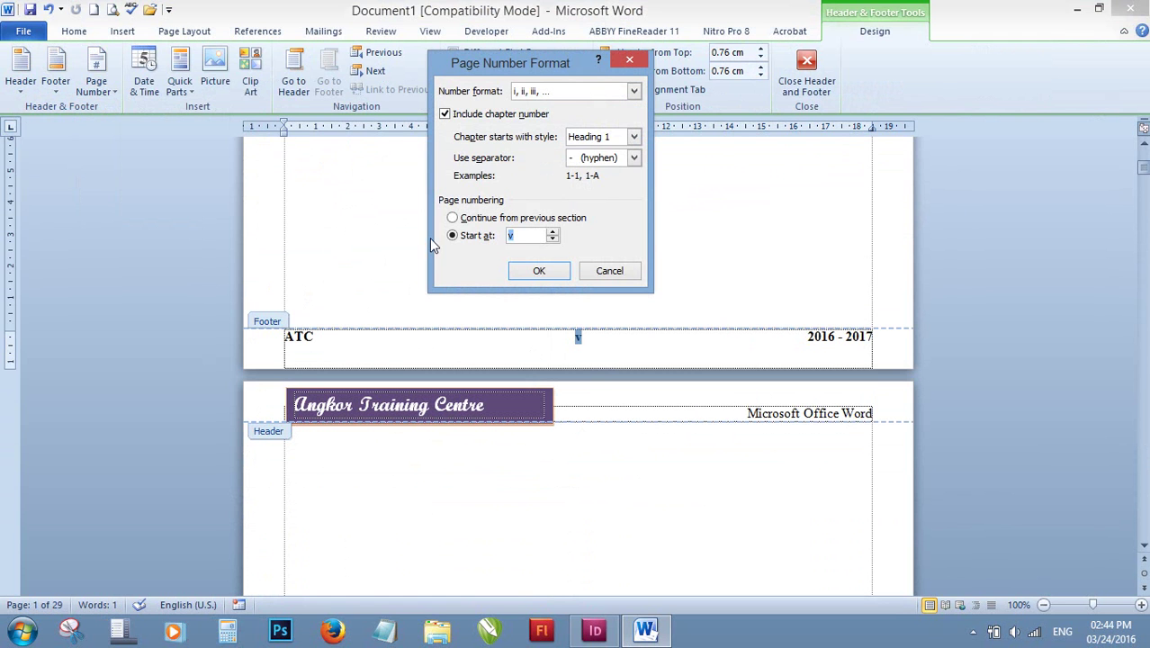
{"action": "type", "text": "1"}
{"action": "left_click", "coordinate": [553, 230]}
{"action": "key", "text": "BackSpace"}
{"action": "left_click", "coordinate": [575, 247]}
{"action": "left_click", "coordinate": [526, 270]}
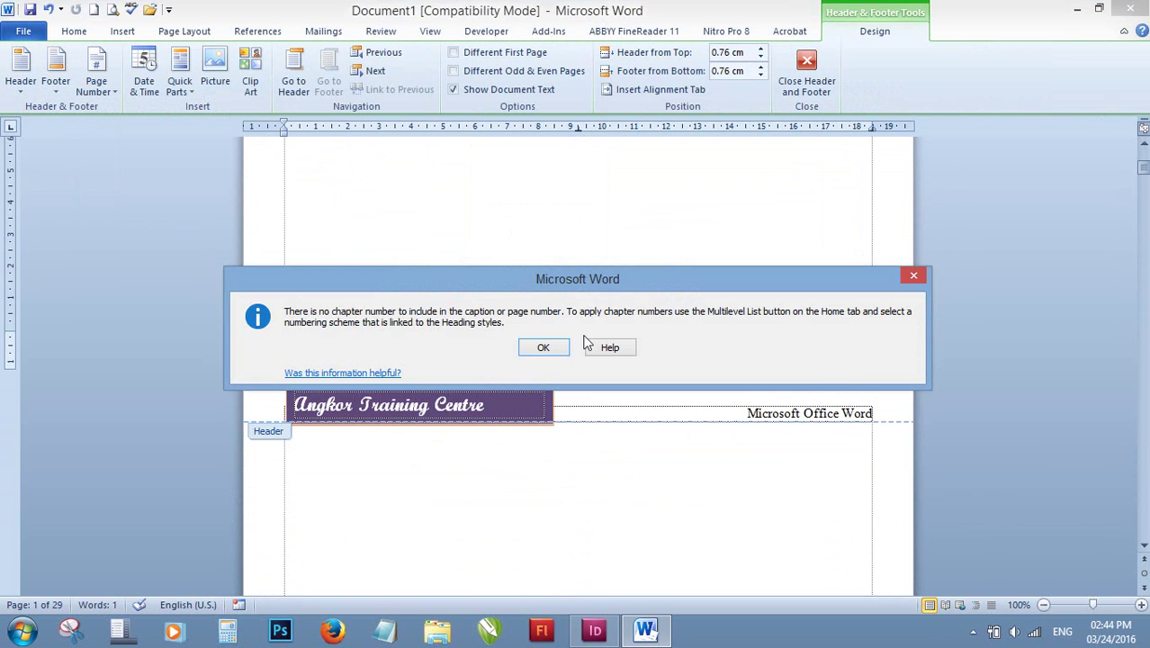
{"action": "left_click", "coordinate": [549, 347]}
{"action": "scroll", "coordinate": [576, 373], "scroll_direction": "down", "scroll_amount": 10}
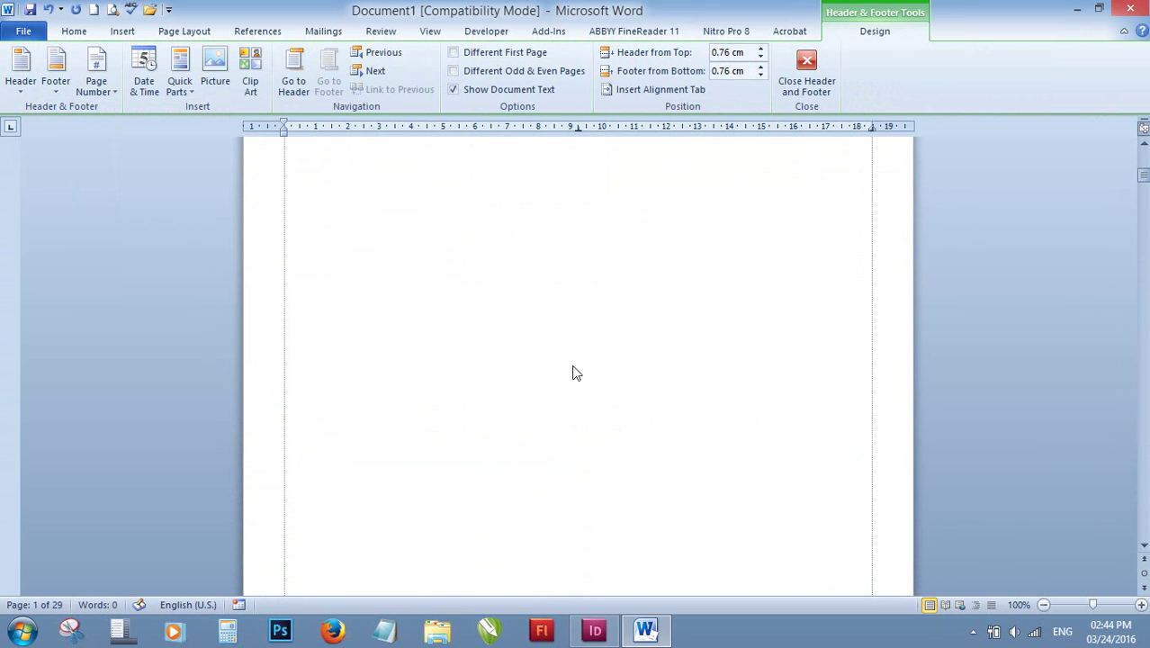
{"action": "scroll", "coordinate": [554, 315], "scroll_direction": "down", "scroll_amount": 5}
{"action": "scroll", "coordinate": [553, 315], "scroll_direction": "down", "scroll_amount": 5}
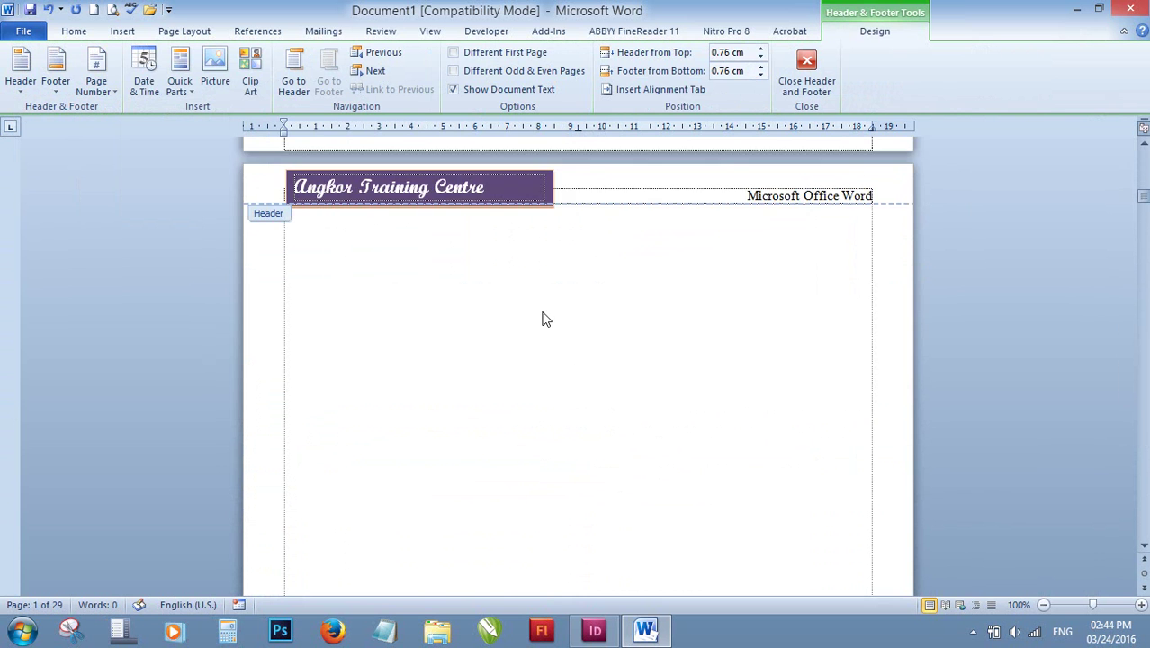
Exit header/footer editing and place the insertion point at the top of page 6.
{"action": "scroll", "coordinate": [549, 315], "scroll_direction": "up", "scroll_amount": 4}
{"action": "scroll", "coordinate": [553, 312], "scroll_direction": "down", "scroll_amount": 3}
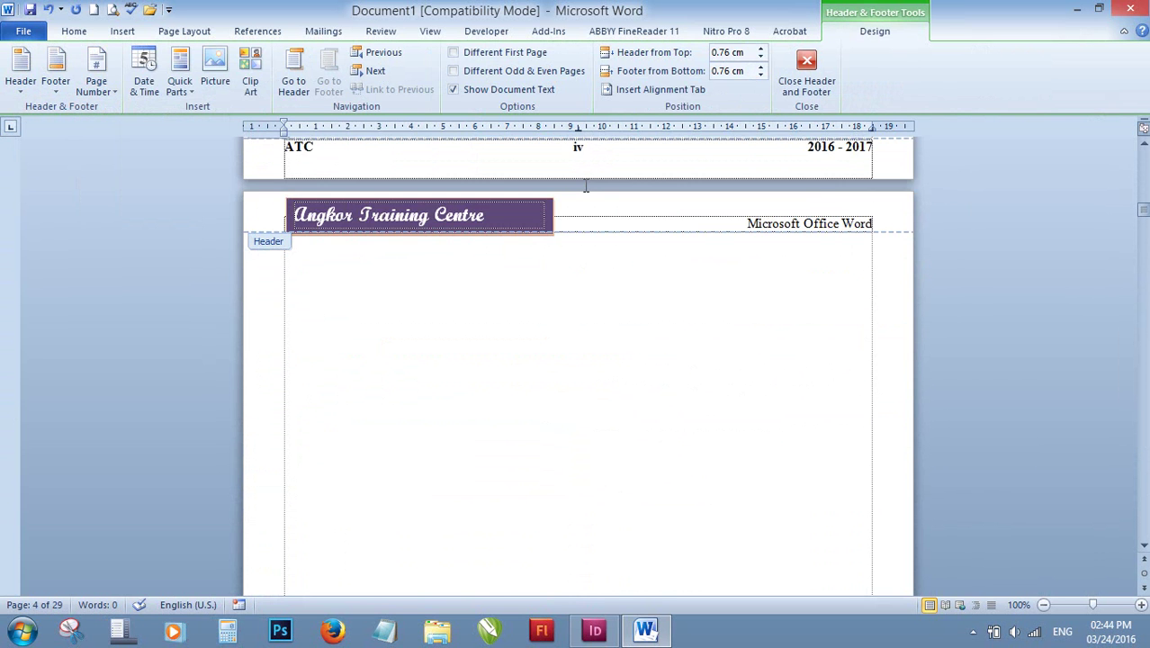
{"action": "scroll", "coordinate": [586, 186], "scroll_direction": "down", "scroll_amount": 3}
{"action": "scroll", "coordinate": [586, 191], "scroll_direction": "down", "scroll_amount": 3}
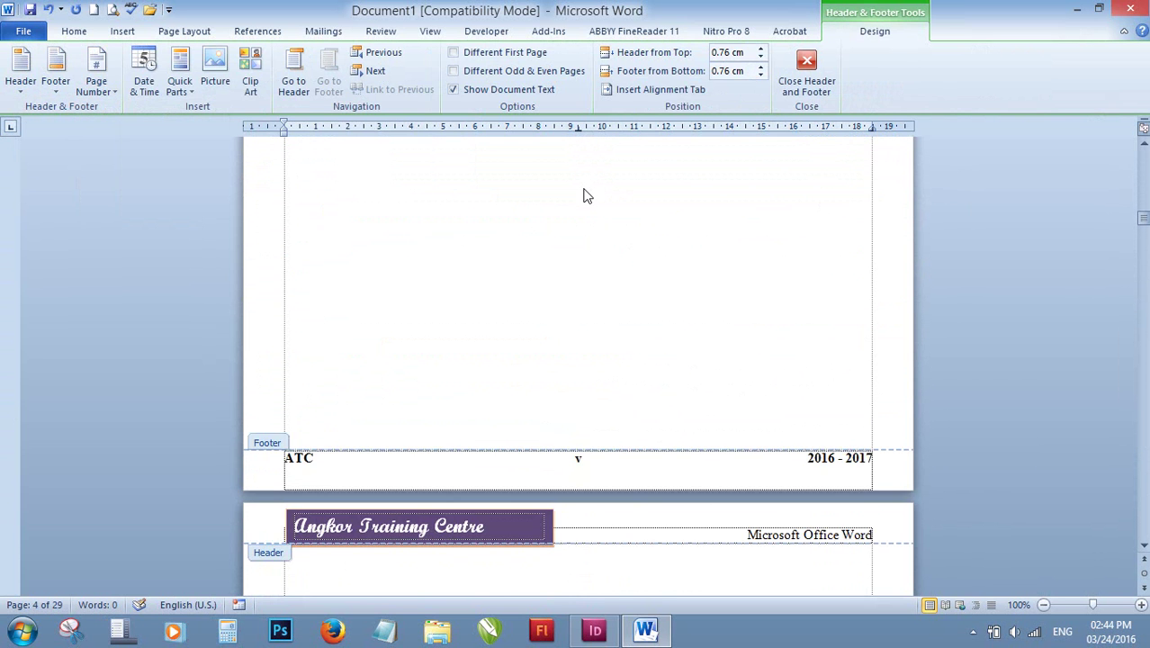
{"action": "scroll", "coordinate": [589, 216], "scroll_direction": "down", "scroll_amount": 6}
{"action": "scroll", "coordinate": [448, 273], "scroll_direction": "down", "scroll_amount": 5}
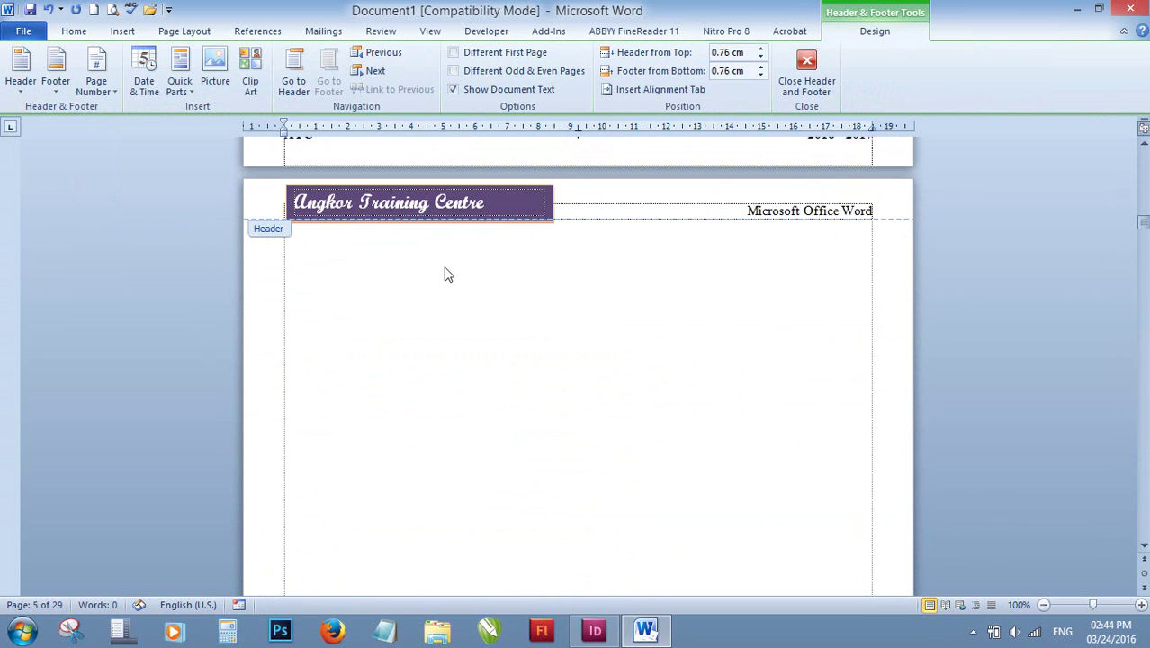
{"action": "scroll", "coordinate": [636, 249], "scroll_direction": "up", "scroll_amount": 3}
{"action": "double_click", "coordinate": [653, 280]}
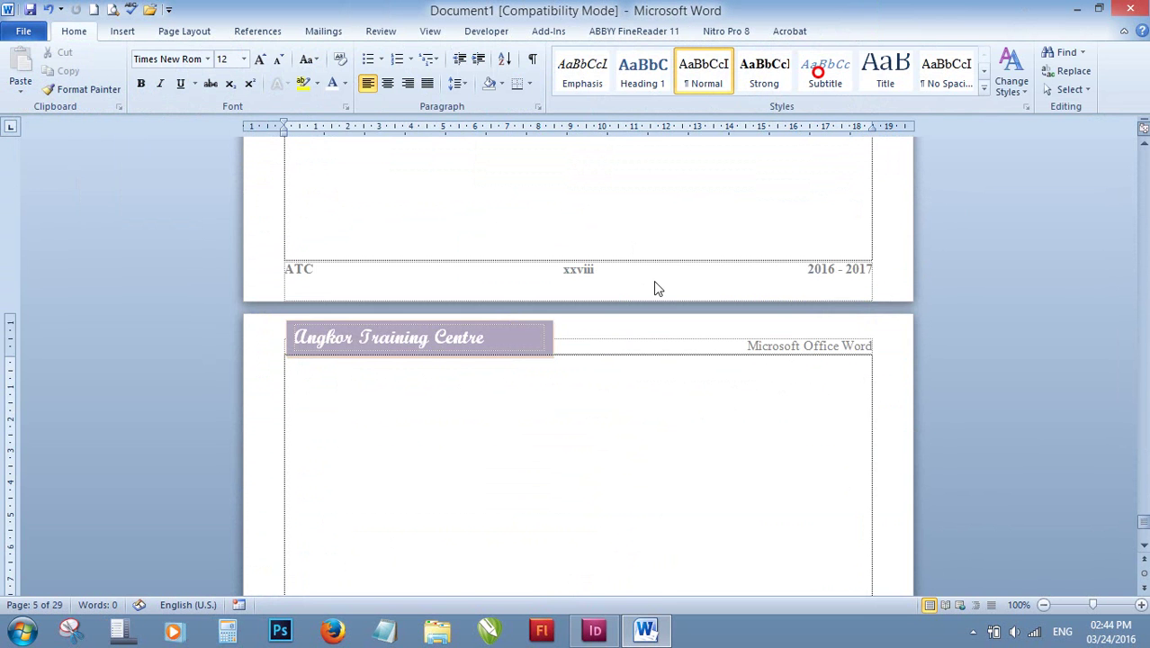
{"action": "mouse_move", "coordinate": [1142, 520]}
{"action": "left_mouse_down"}
{"action": "mouse_move", "coordinate": [1135, 168]}
{"action": "mouse_move", "coordinate": [1144, 242]}
{"action": "mouse_move", "coordinate": [1138, 224]}
{"action": "left_mouse_up"}
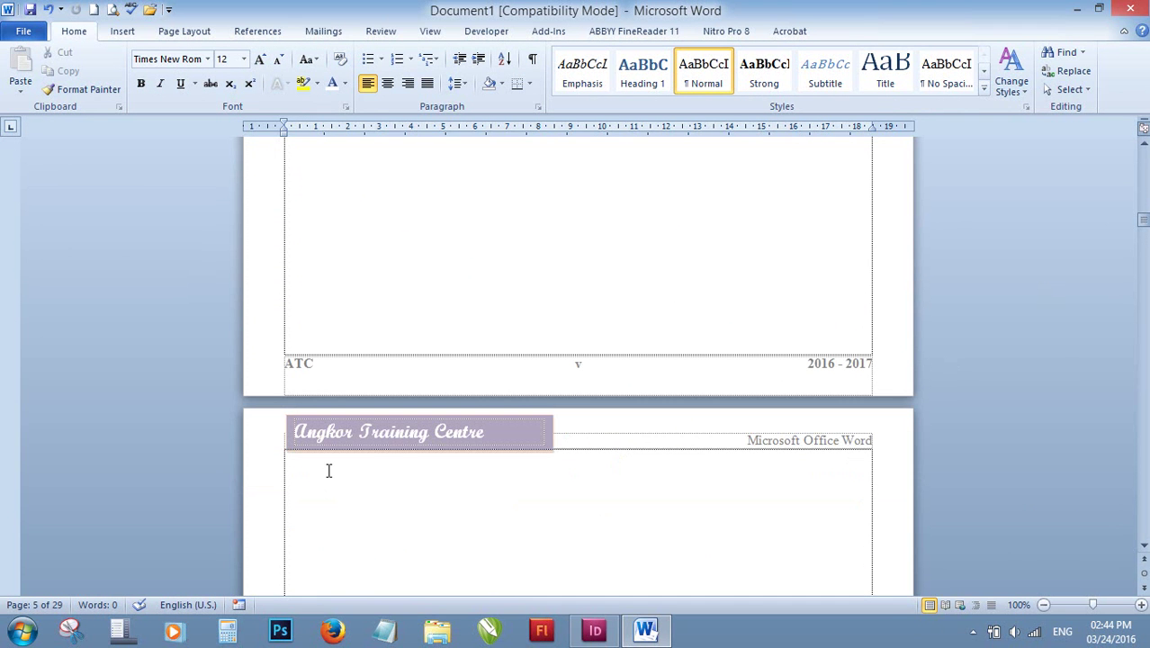
{"action": "left_click", "coordinate": [302, 462]}
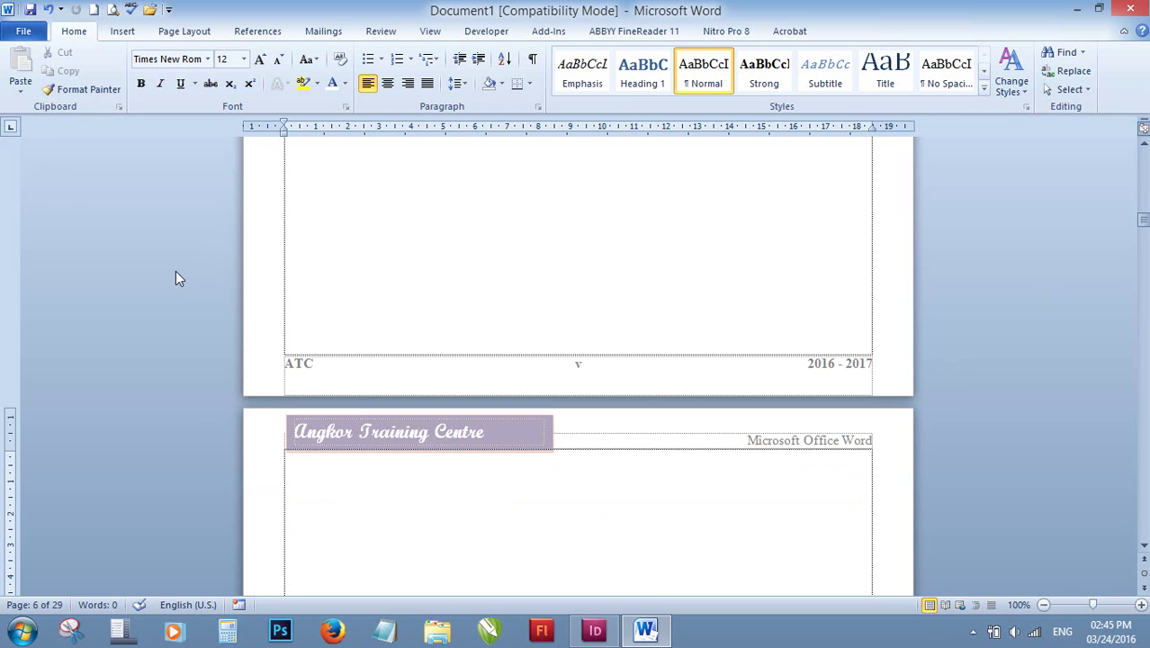
{"action": "left_click", "coordinate": [163, 34]}
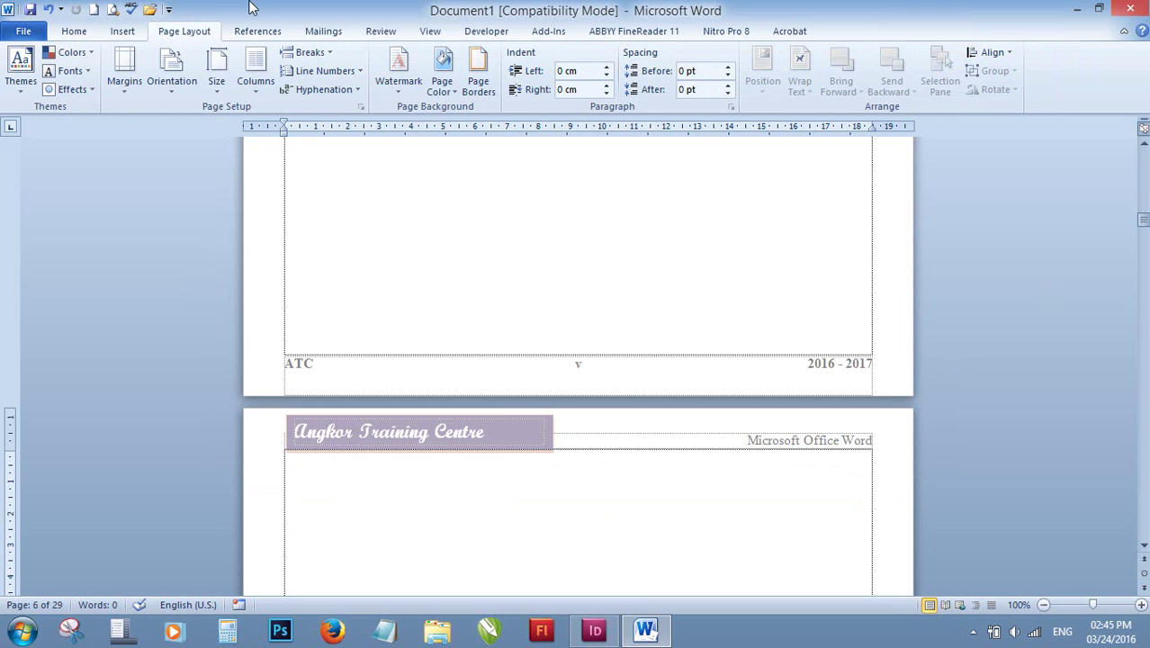
{"action": "left_click", "coordinate": [328, 54]}
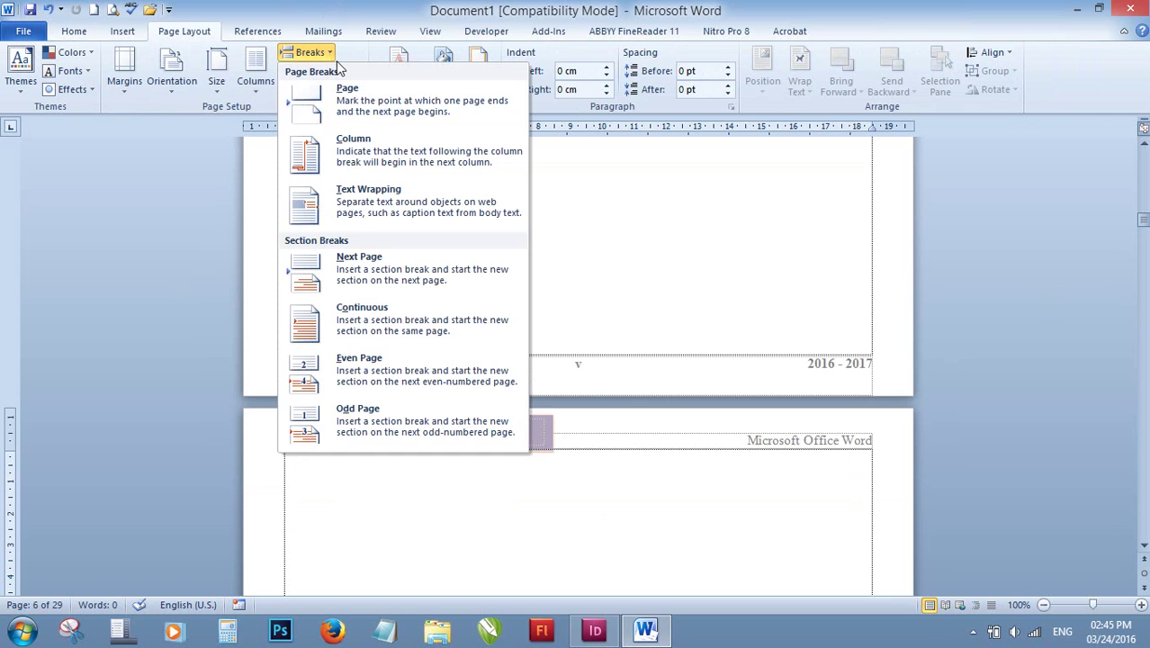
{"action": "left_click", "coordinate": [624, 266]}
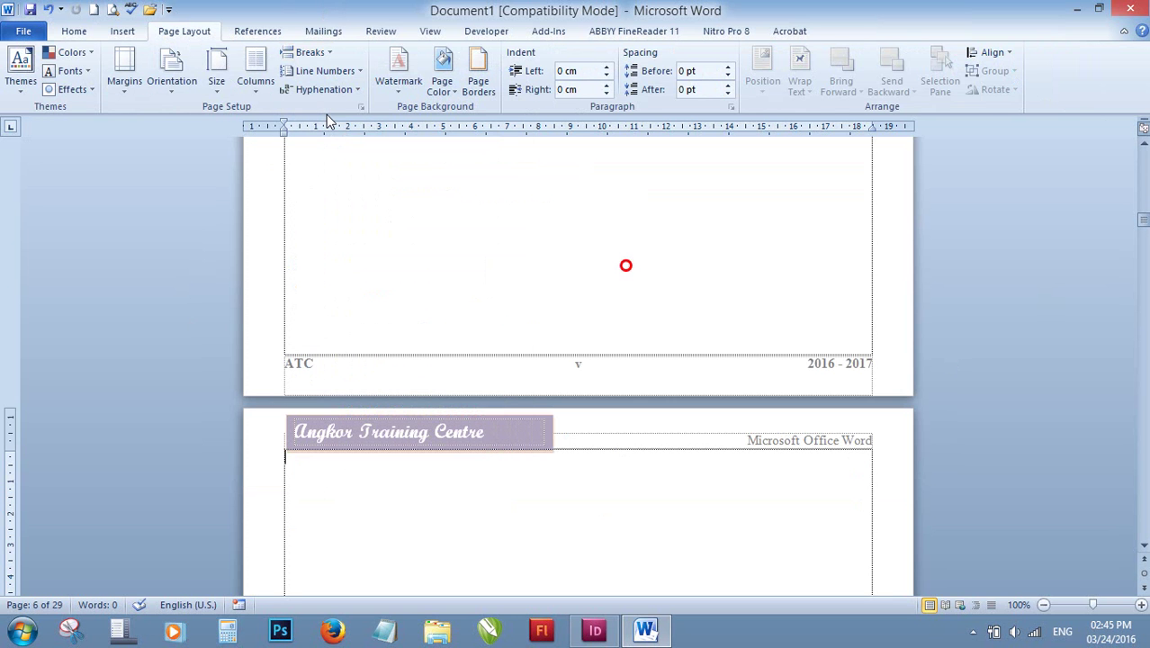
{"action": "left_click", "coordinate": [81, 31]}
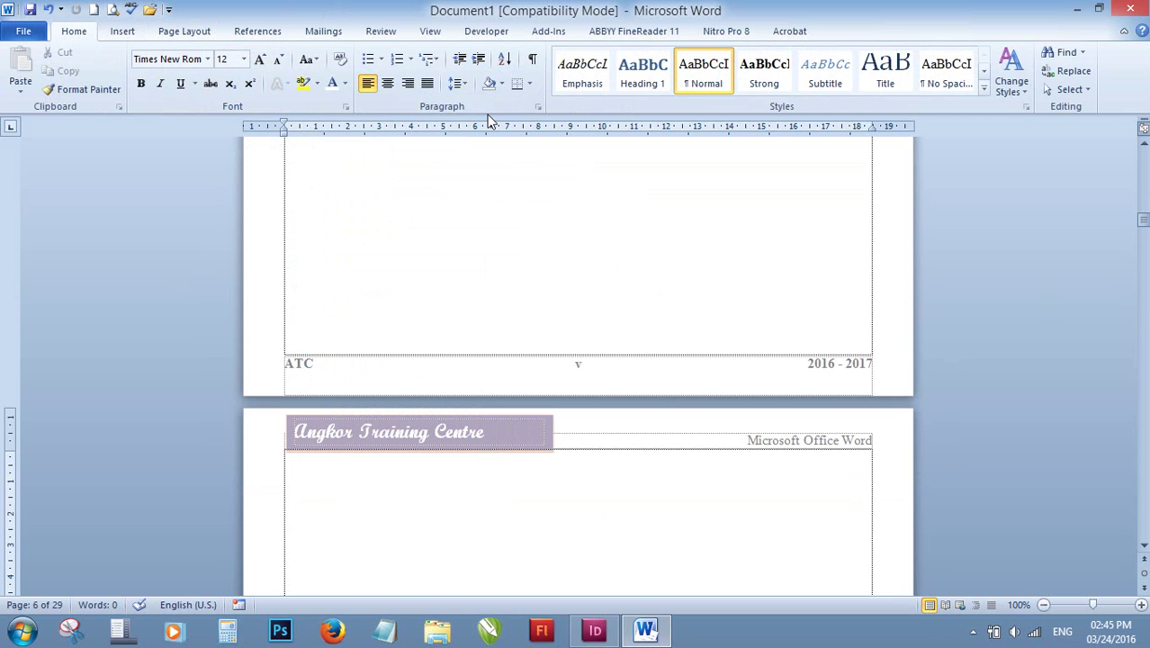
{"action": "left_click", "coordinate": [134, 34]}
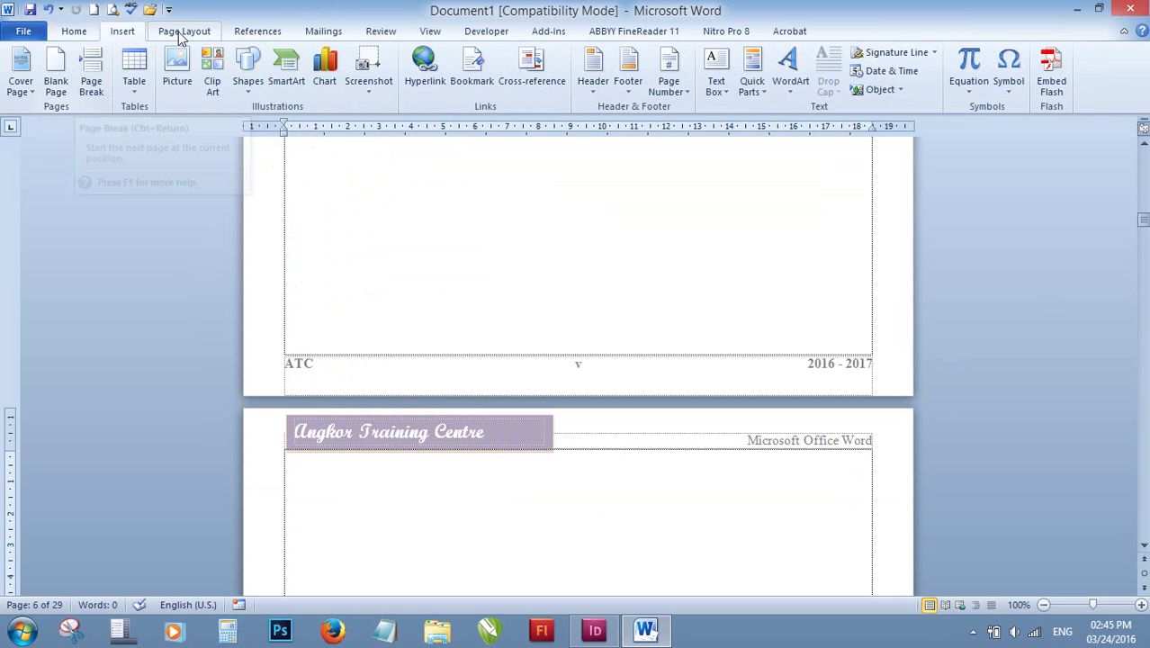
{"action": "left_click", "coordinate": [184, 32]}
{"action": "left_click", "coordinate": [329, 56]}
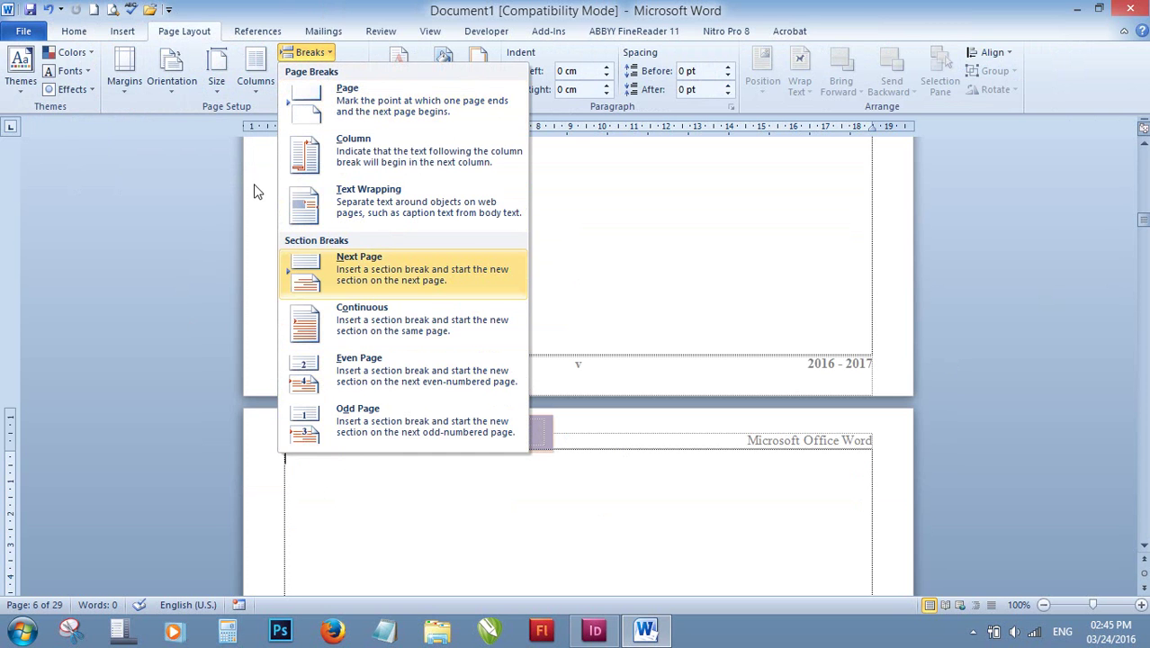
{"action": "left_click", "coordinate": [130, 31]}
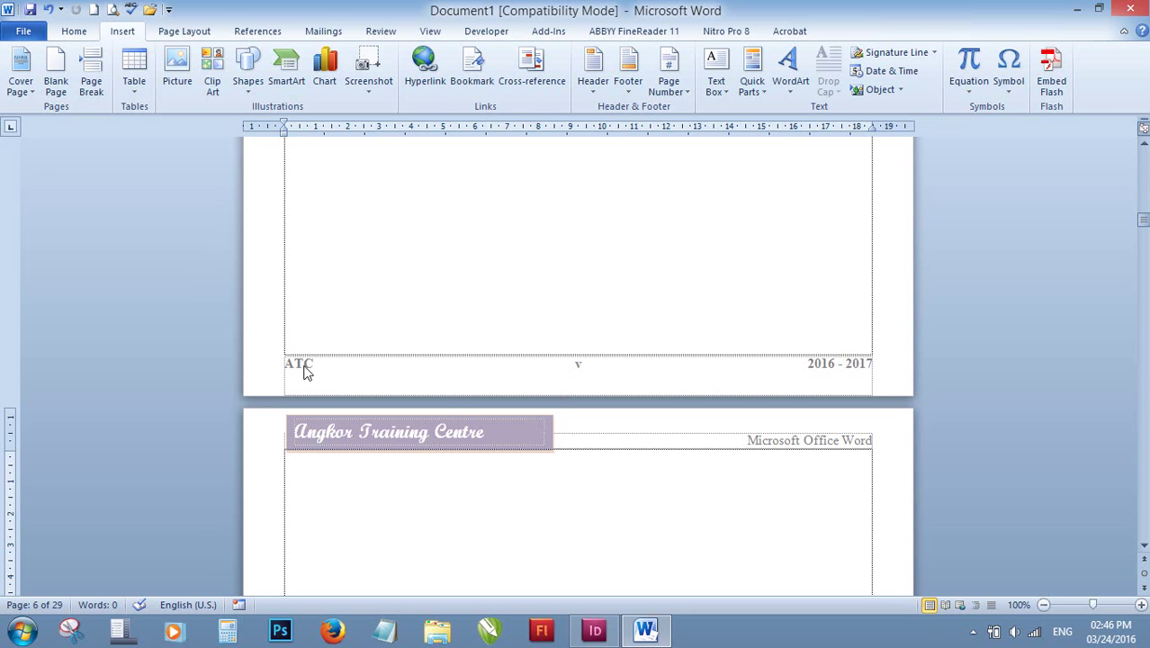
Put the insertion point on the first body line below the banner and show the Breaks menu.
{"action": "scroll", "coordinate": [586, 474], "scroll_direction": "down", "scroll_amount": 10}
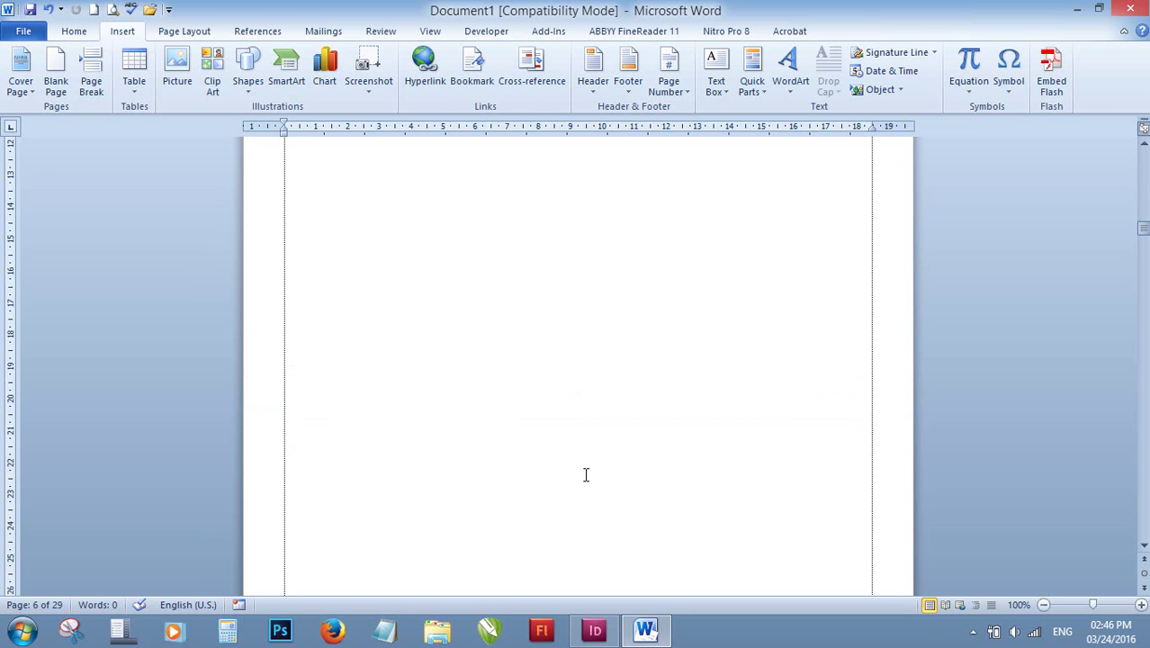
{"action": "scroll", "coordinate": [586, 474], "scroll_direction": "down", "scroll_amount": 5}
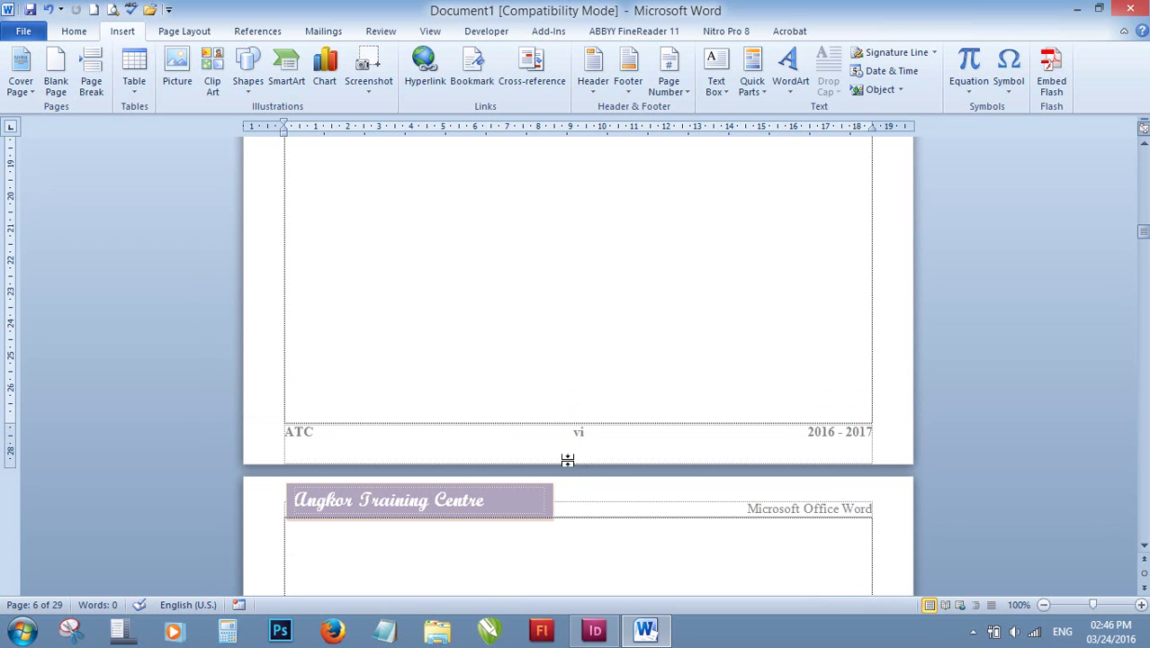
{"action": "scroll", "coordinate": [465, 284], "scroll_direction": "down", "scroll_amount": 5}
{"action": "scroll", "coordinate": [311, 310], "scroll_direction": "up", "scroll_amount": 2}
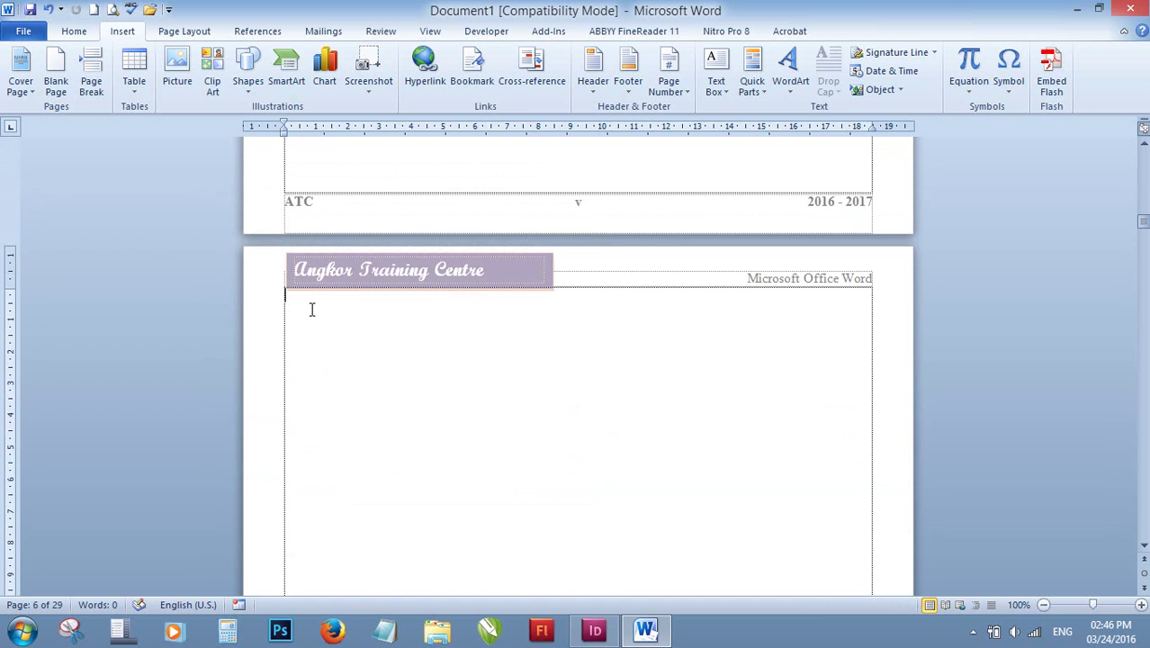
{"action": "scroll", "coordinate": [427, 242], "scroll_direction": "up", "scroll_amount": 4}
{"action": "scroll", "coordinate": [426, 241], "scroll_direction": "up", "scroll_amount": 1}
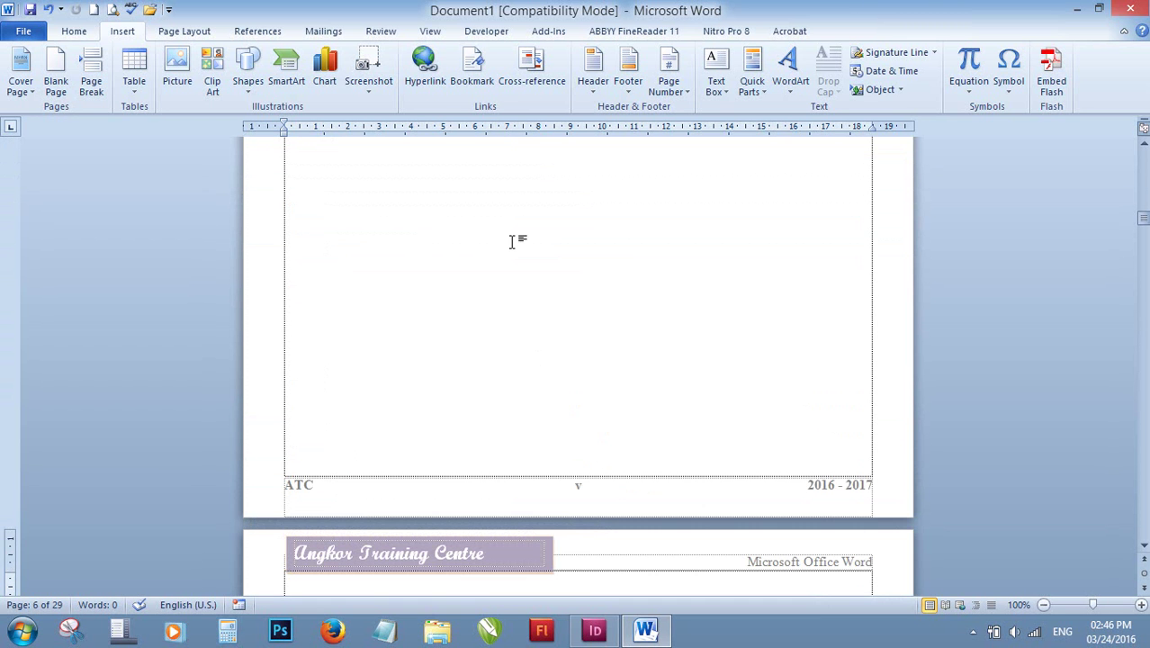
{"action": "scroll", "coordinate": [517, 259], "scroll_direction": "down", "scroll_amount": 4}
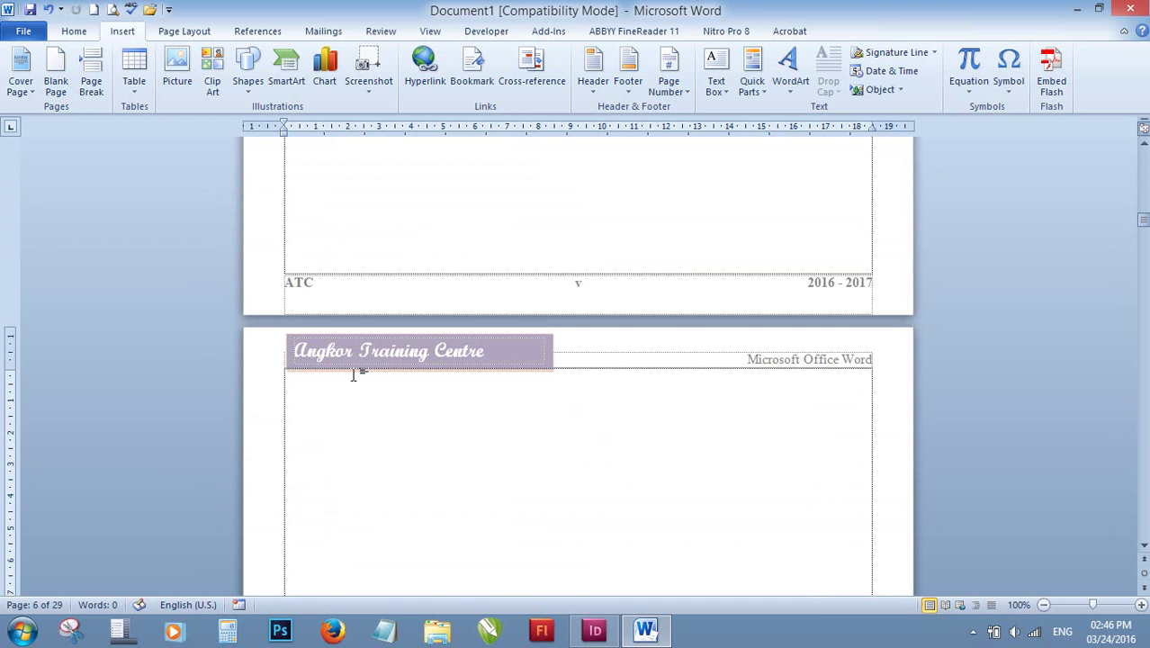
{"action": "left_click", "coordinate": [301, 397]}
{"action": "key", "text": "BackSpace"}
{"action": "left_click", "coordinate": [202, 36]}
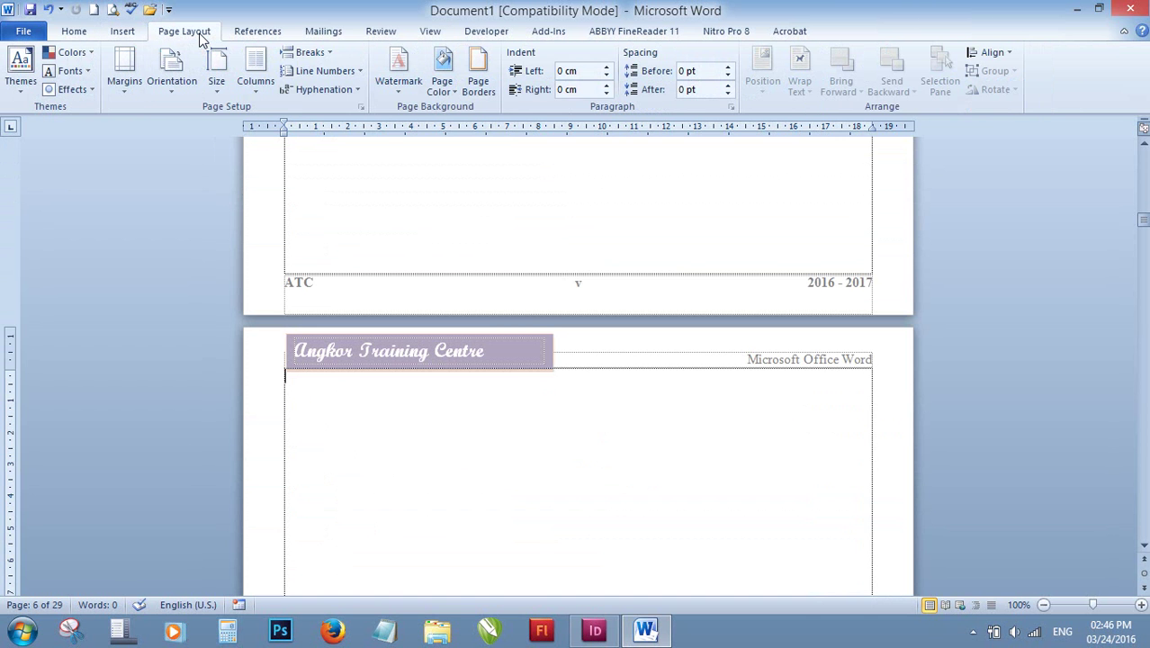
{"action": "left_click", "coordinate": [332, 54]}
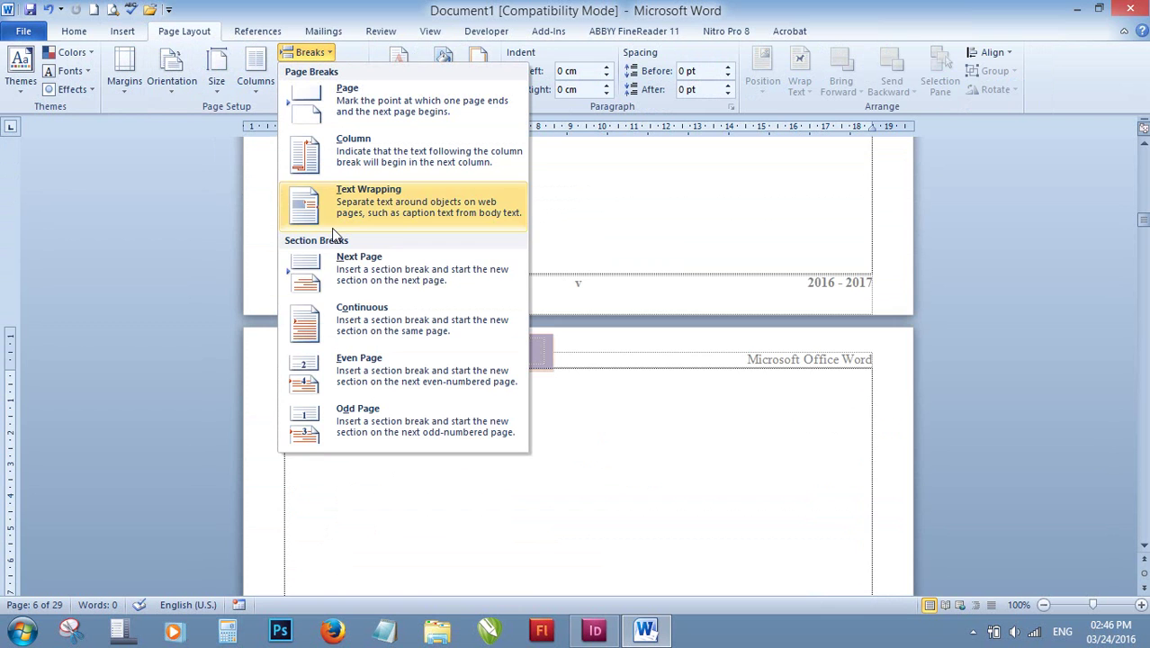
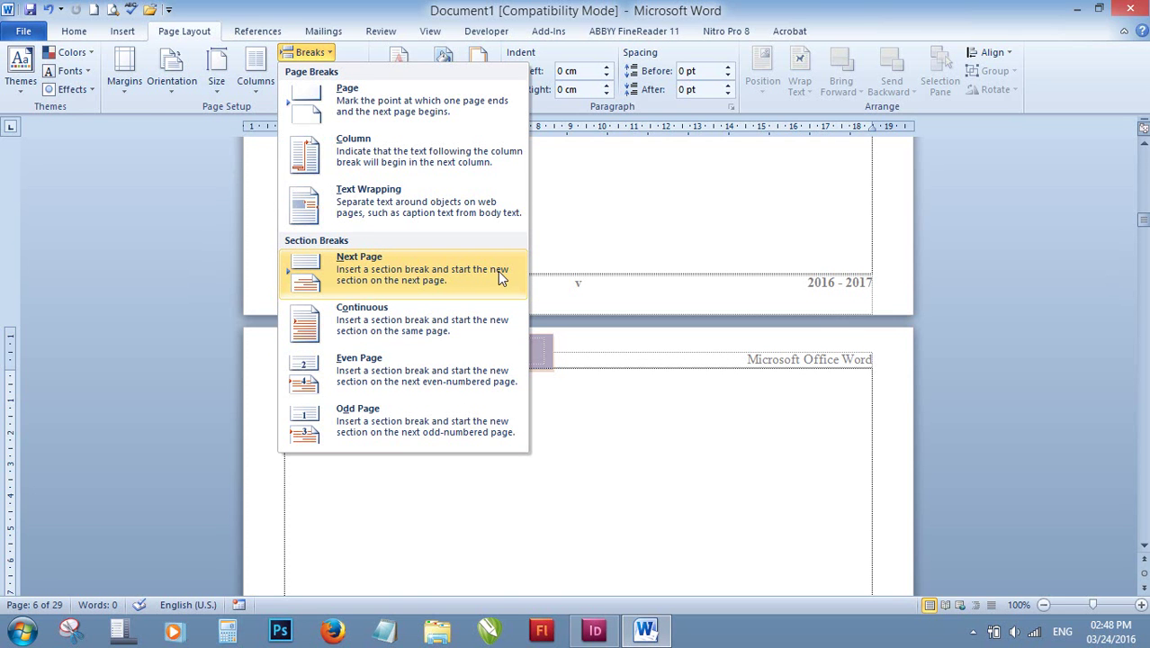
Insert a Next Page section break and enter header editing for the new section.
{"action": "left_click", "coordinate": [390, 281]}
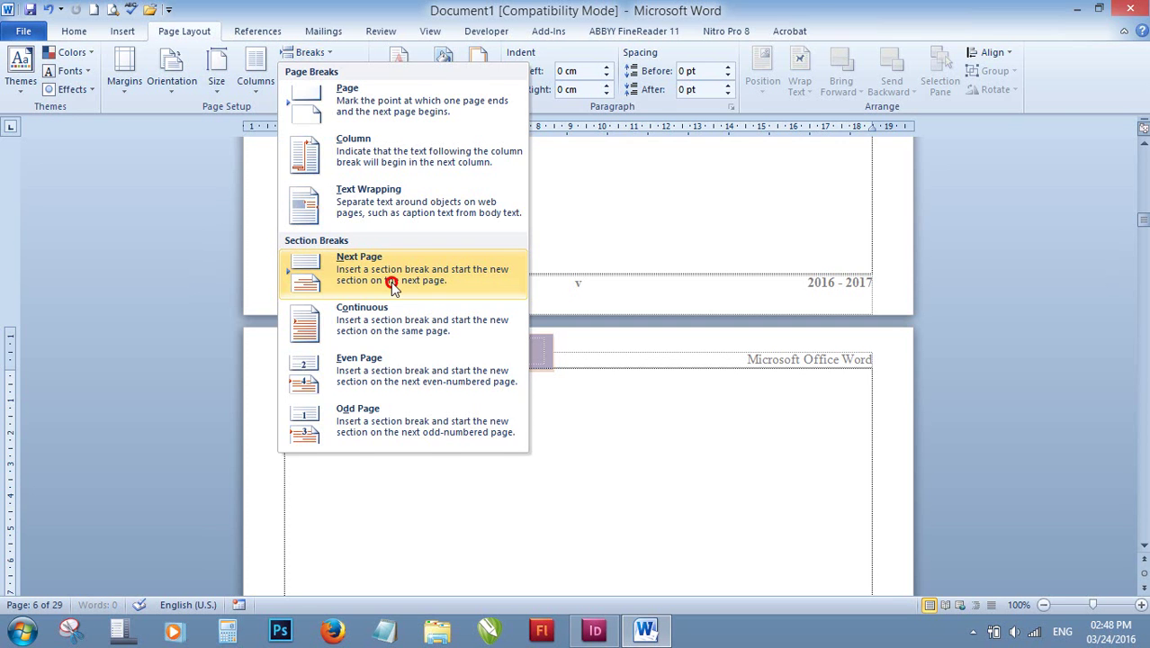
{"action": "double_click", "coordinate": [599, 371]}
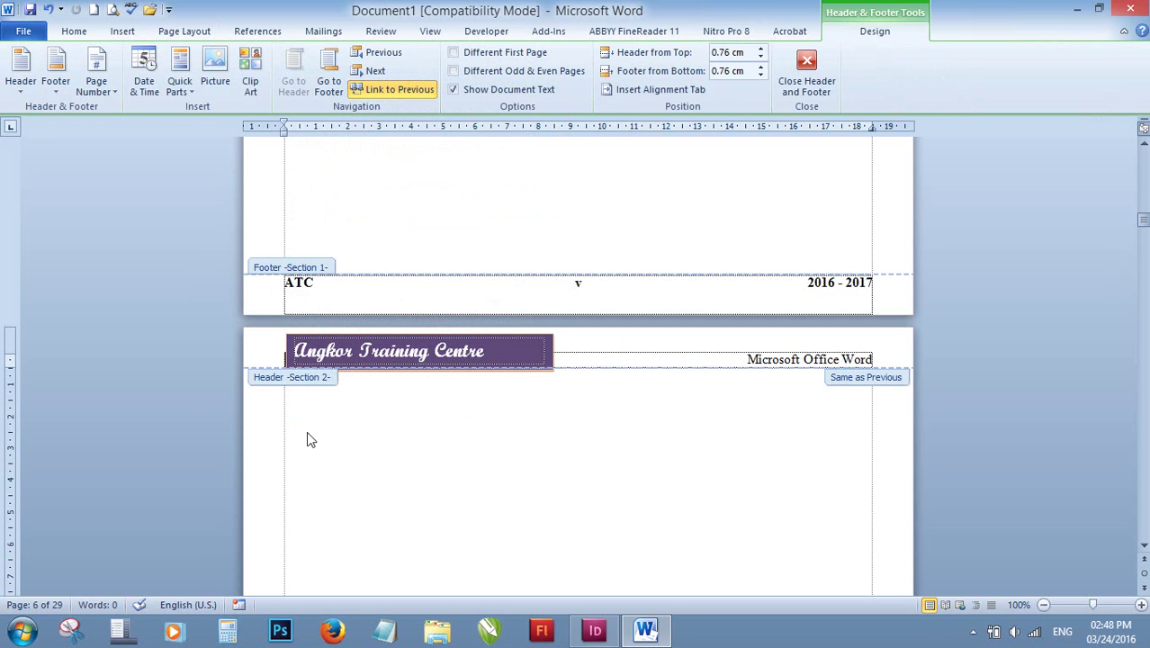
{"action": "scroll", "coordinate": [403, 327], "scroll_direction": "down", "scroll_amount": 3}
{"action": "scroll", "coordinate": [538, 185], "scroll_direction": "up", "scroll_amount": 4}
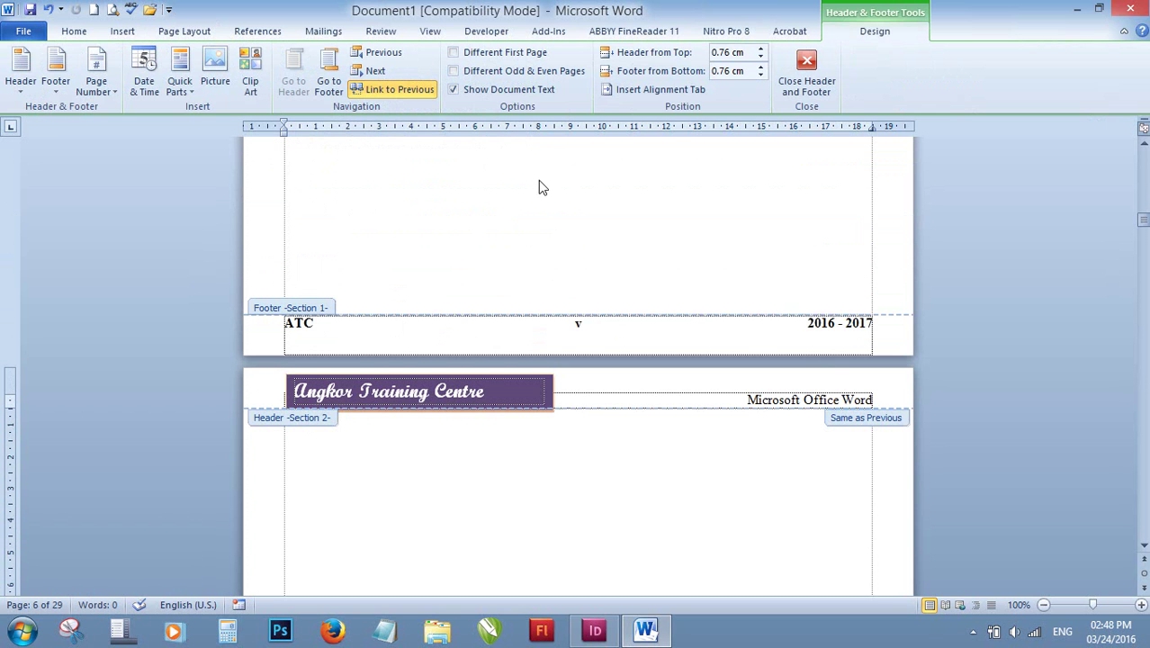
{"action": "scroll", "coordinate": [522, 306], "scroll_direction": "down", "scroll_amount": 12}
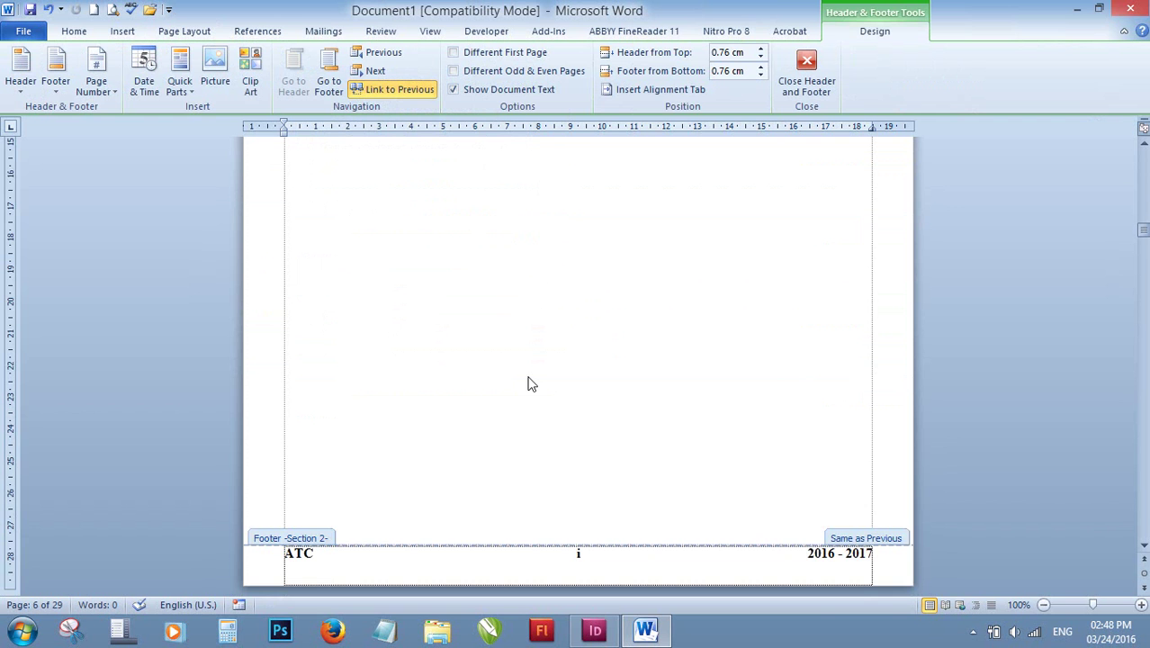
{"action": "scroll", "coordinate": [331, 385], "scroll_direction": "down", "scroll_amount": 3}
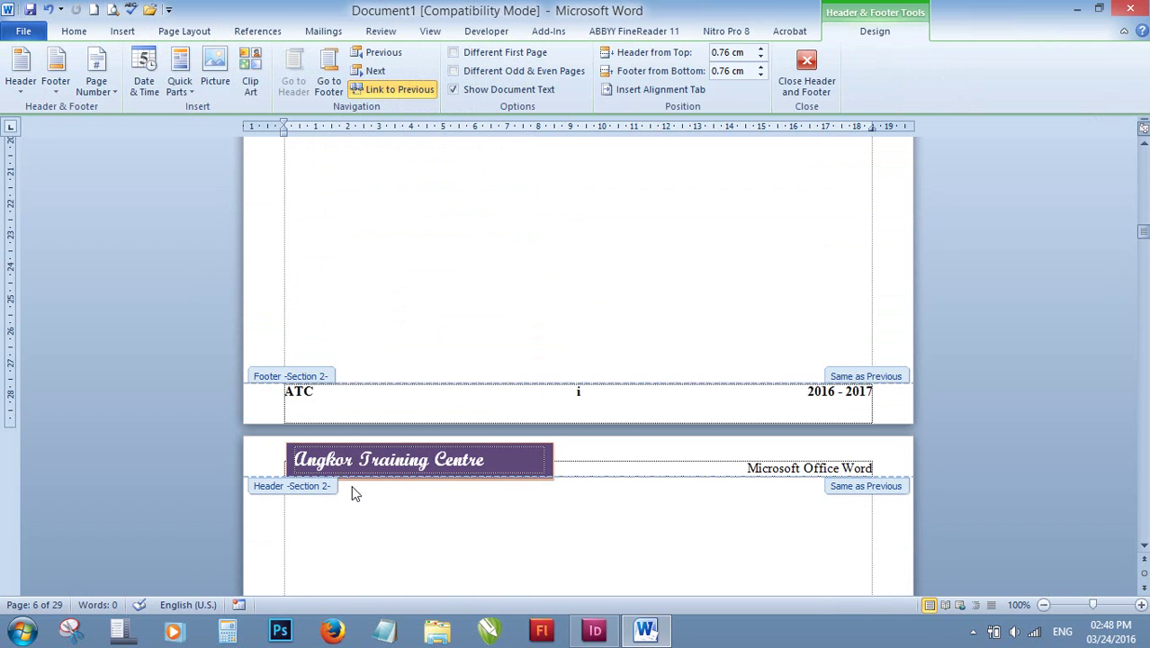
{"action": "scroll", "coordinate": [428, 318], "scroll_direction": "up", "scroll_amount": 8}
{"action": "scroll", "coordinate": [468, 274], "scroll_direction": "down", "scroll_amount": 5}
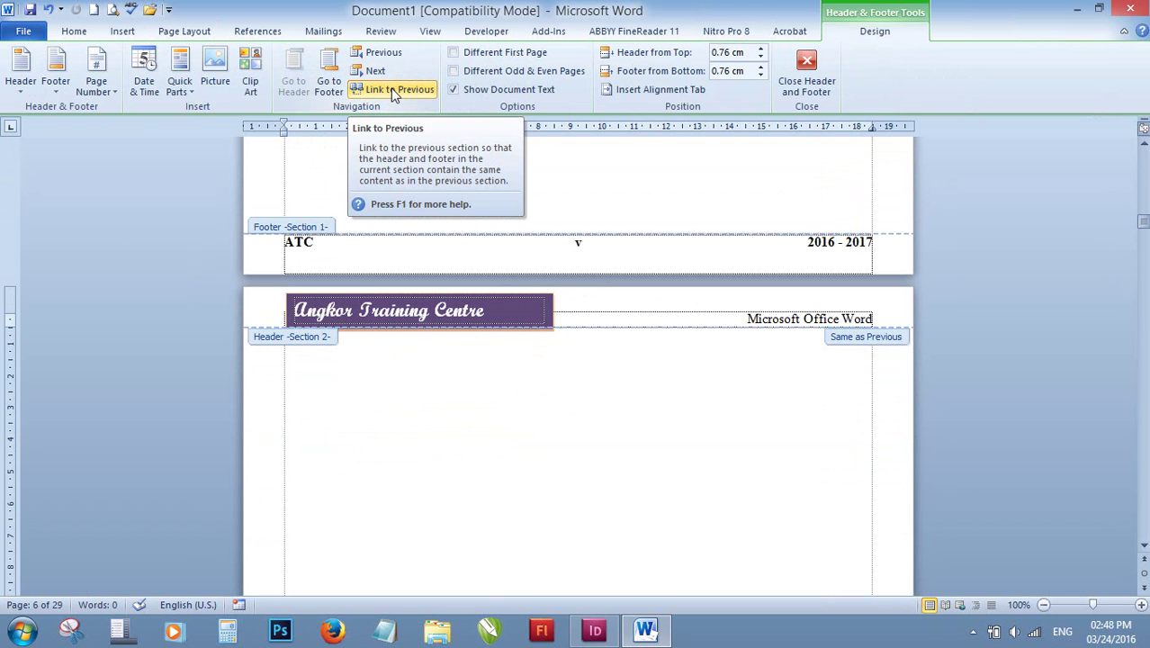
Turn off Link to Previous for the Section 2 header.
{"action": "left_click", "coordinate": [644, 240]}
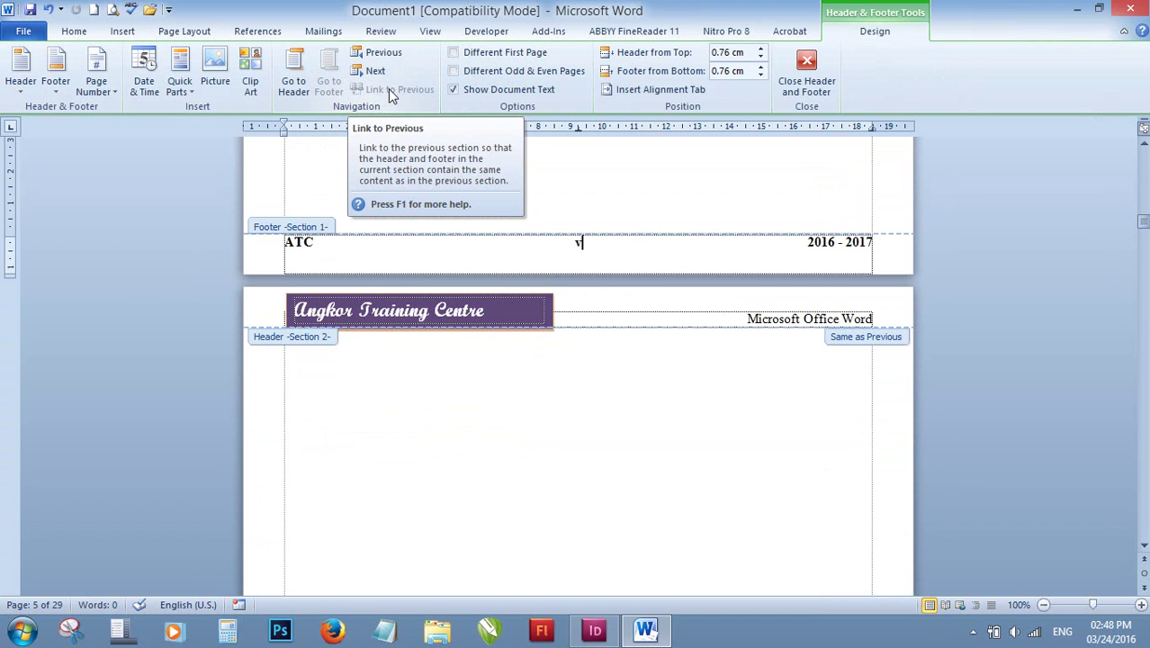
{"action": "left_click", "coordinate": [604, 310]}
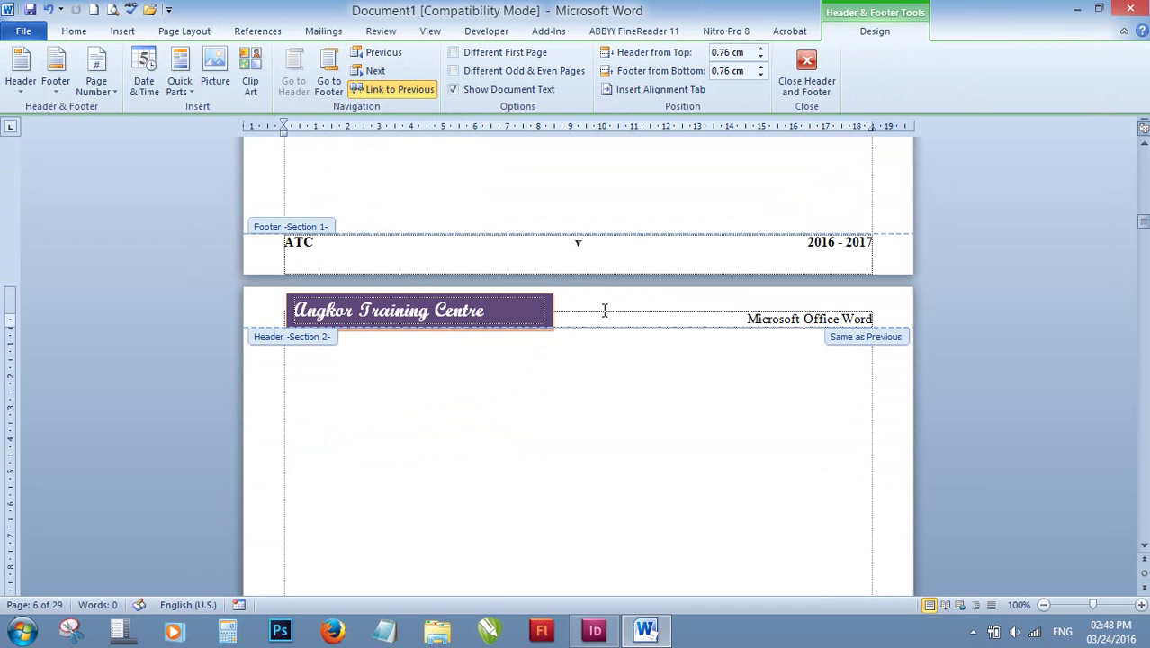
{"action": "left_click", "coordinate": [377, 91]}
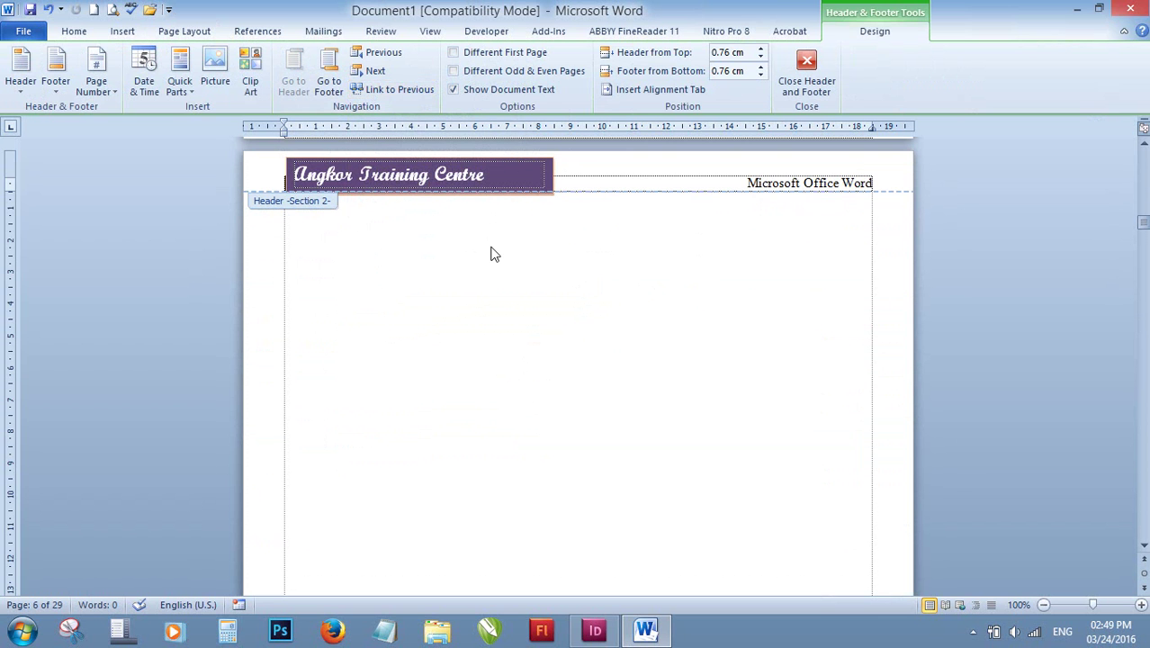
{"action": "scroll", "coordinate": [540, 216], "scroll_direction": "down", "scroll_amount": 5}
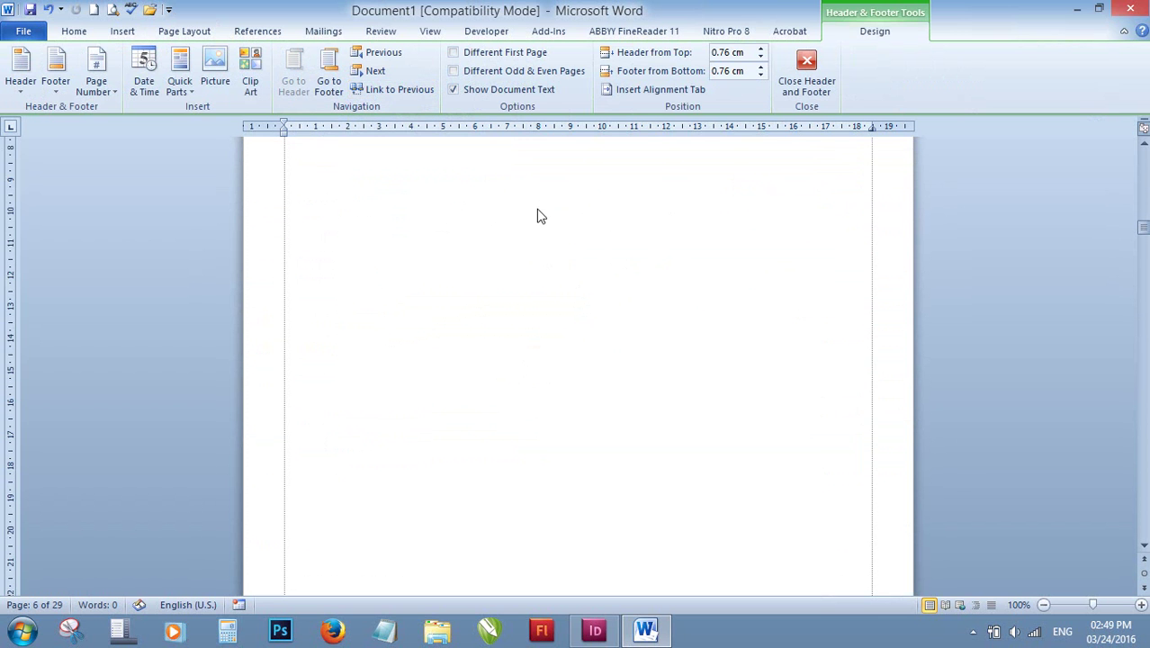
{"action": "scroll", "coordinate": [540, 216], "scroll_direction": "down", "scroll_amount": 5}
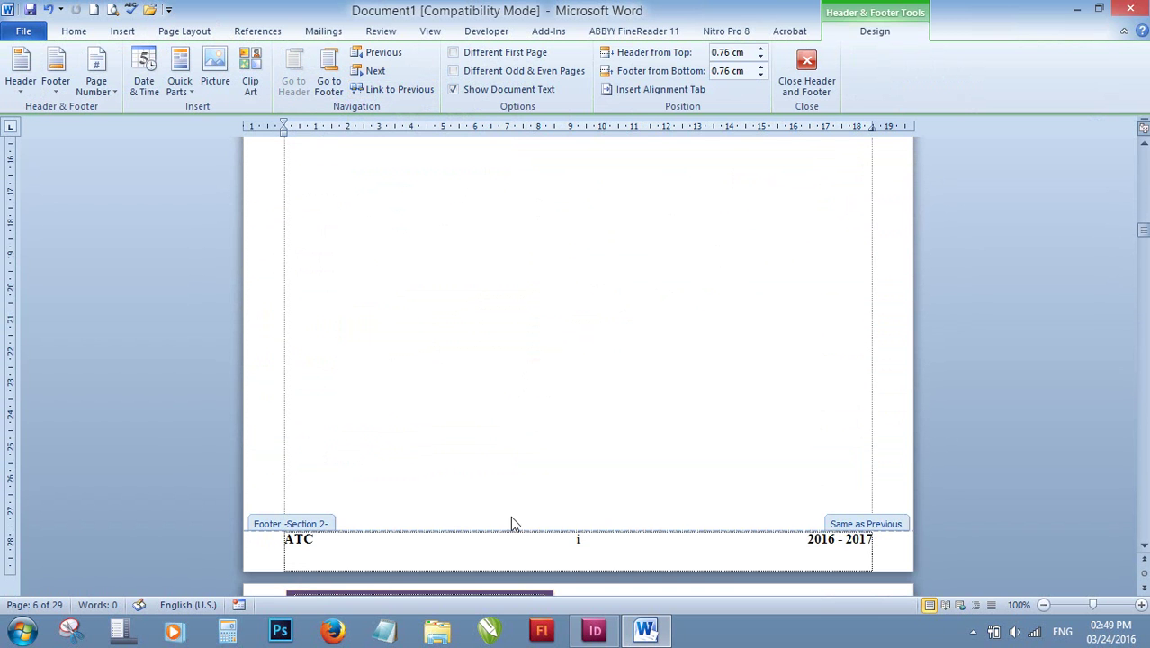
Turn off Link to Previous for the Section 2 footer.
{"action": "left_click", "coordinate": [570, 540]}
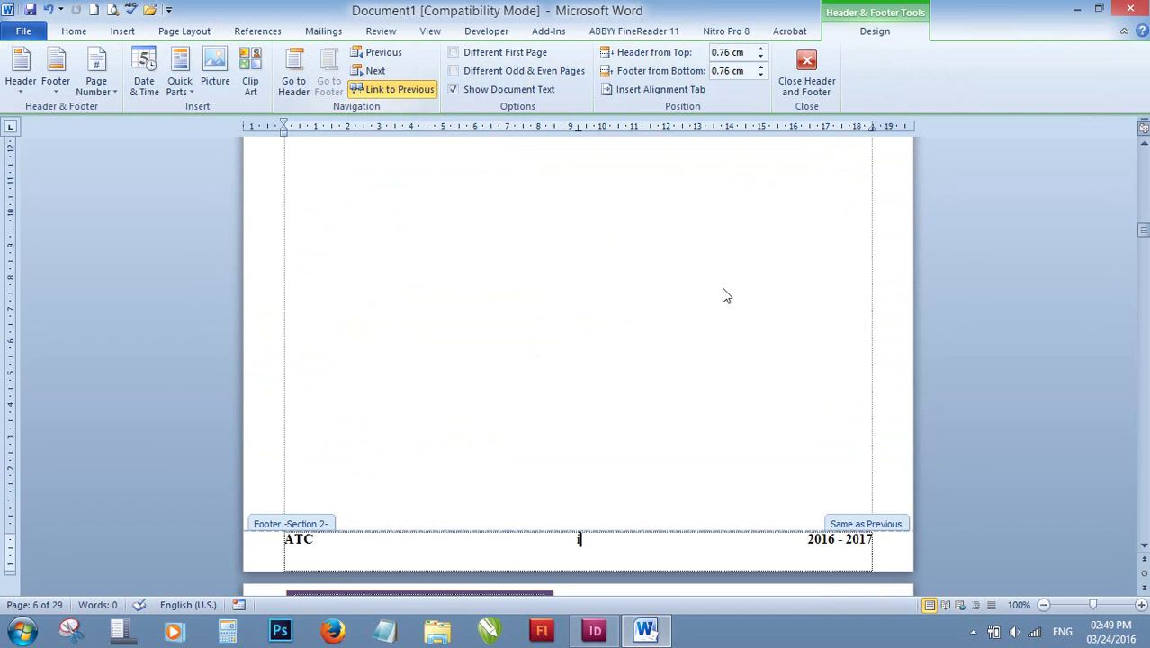
{"action": "scroll", "coordinate": [727, 296], "scroll_direction": "up", "scroll_amount": 10}
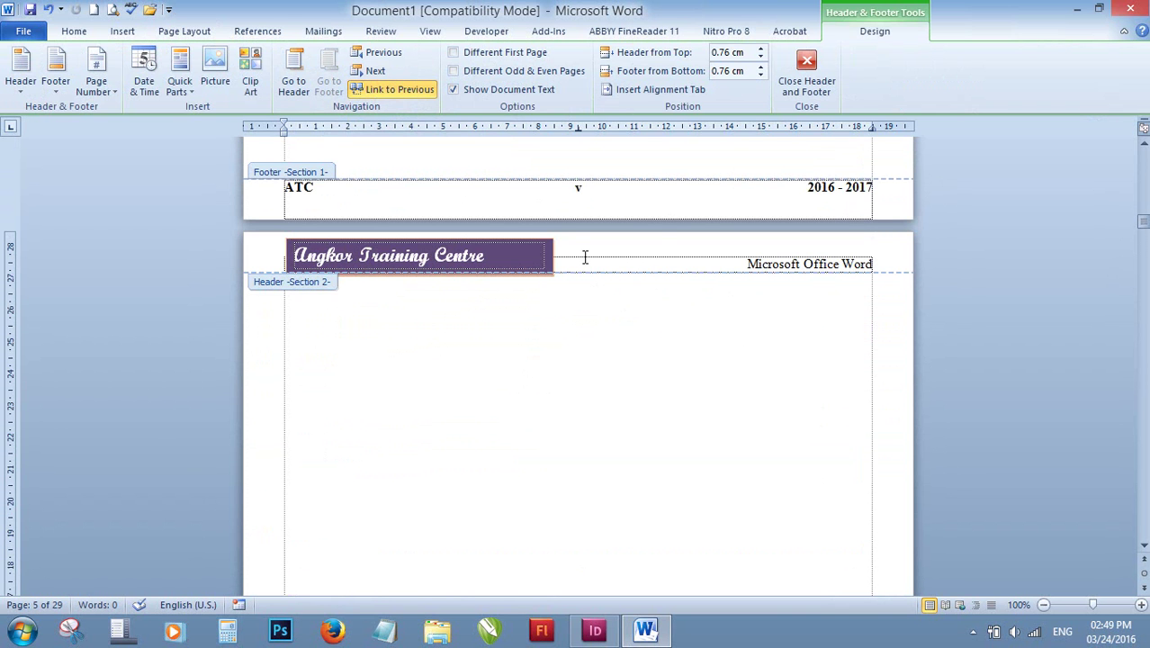
{"action": "scroll", "coordinate": [587, 264], "scroll_direction": "down", "scroll_amount": 3}
{"action": "scroll", "coordinate": [589, 269], "scroll_direction": "down", "scroll_amount": 10}
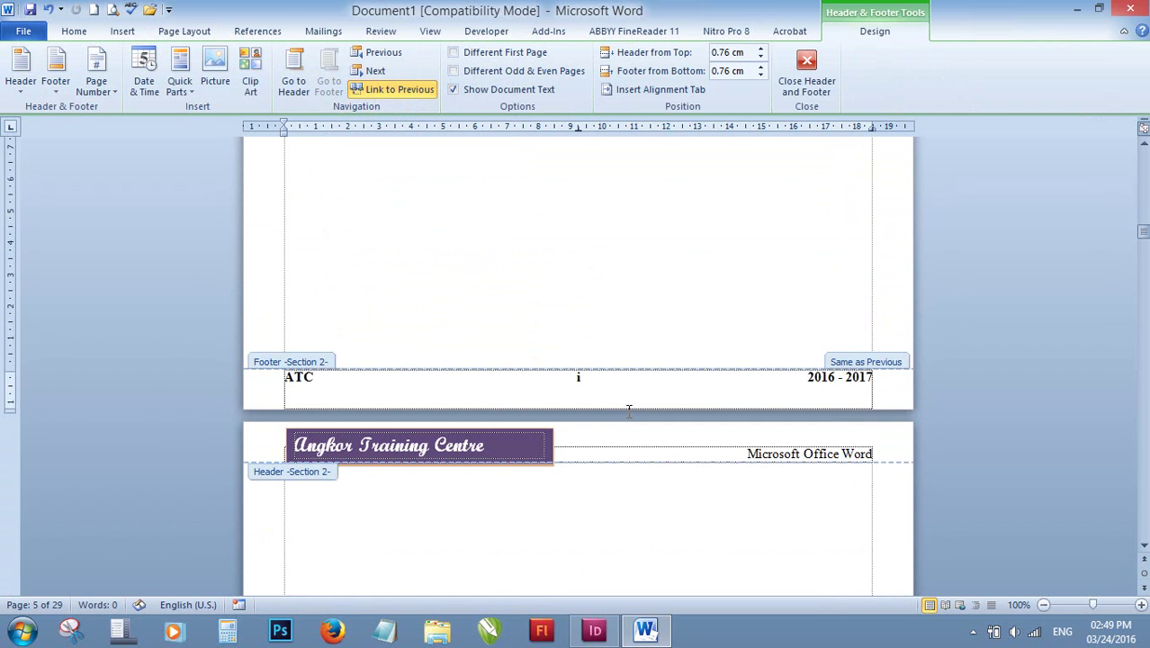
{"action": "left_click", "coordinate": [413, 93]}
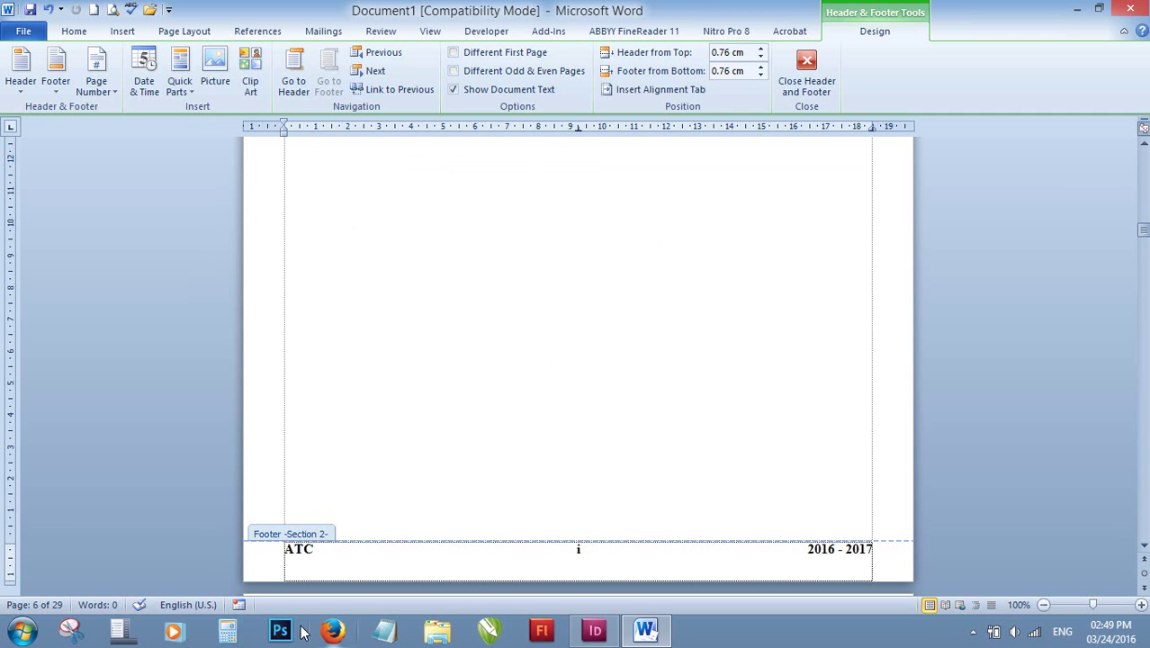
Add VH after ATC in the Section 2 footer so it reads ATCVH.
{"action": "left_click", "coordinate": [311, 552]}
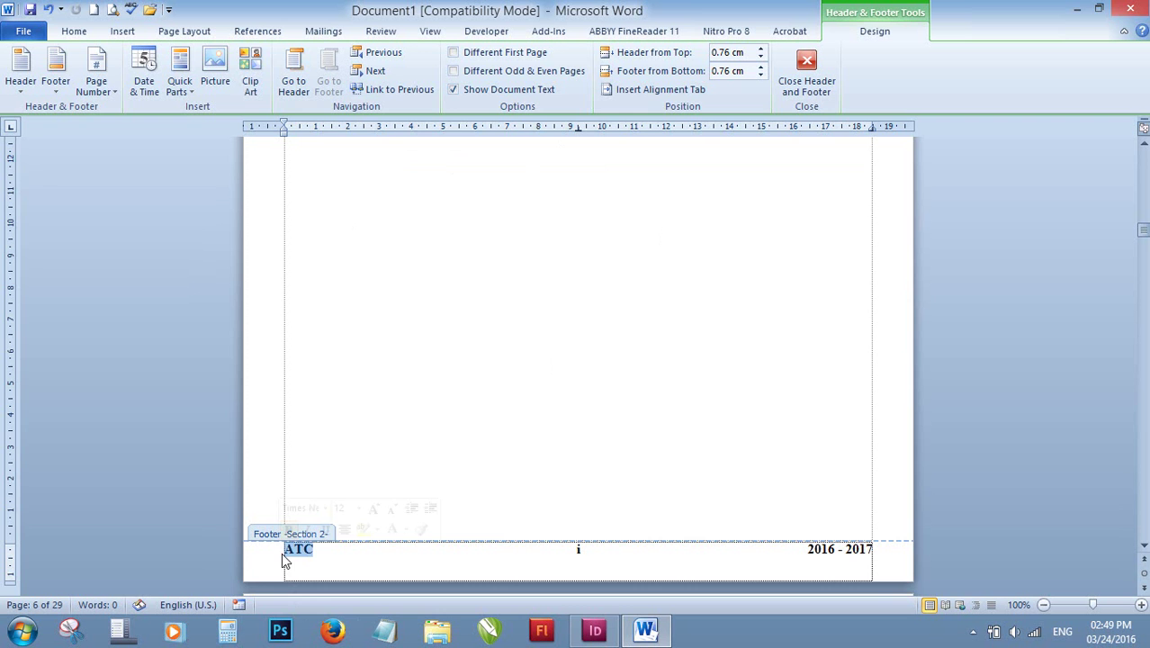
{"action": "left_click_drag", "start_coordinate": [282, 552], "coordinate": [350, 552]}
{"action": "scroll", "coordinate": [448, 267], "scroll_direction": "down", "scroll_amount": 5}
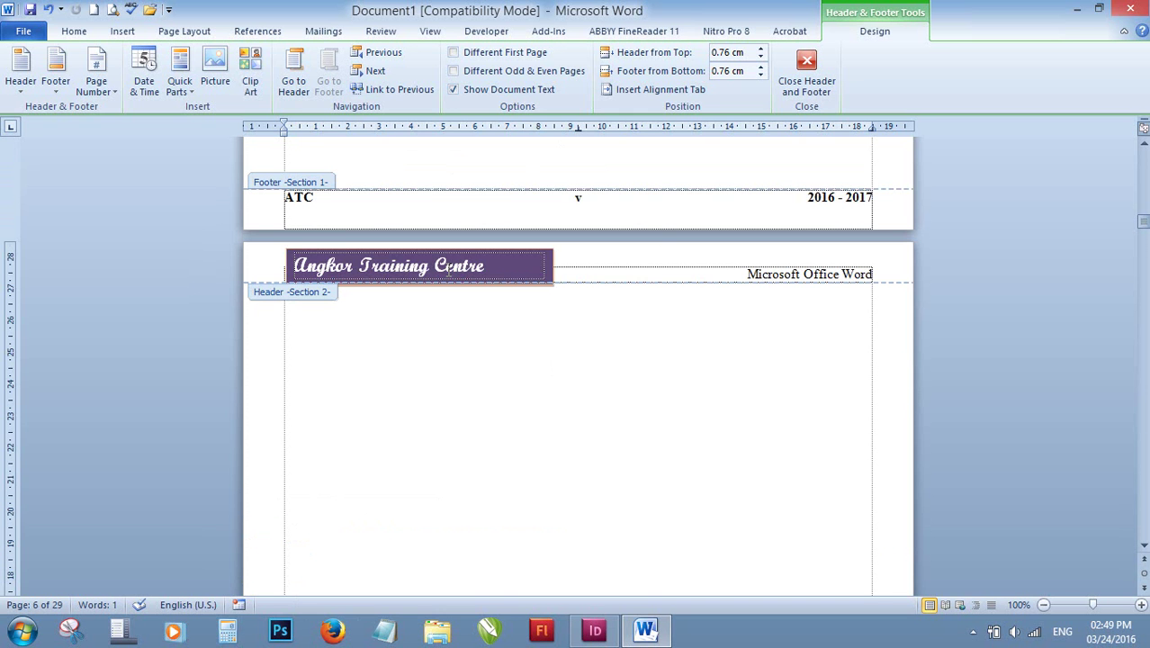
{"action": "scroll", "coordinate": [303, 364], "scroll_direction": "up", "scroll_amount": 2}
{"action": "scroll", "coordinate": [365, 422], "scroll_direction": "down", "scroll_amount": 4}
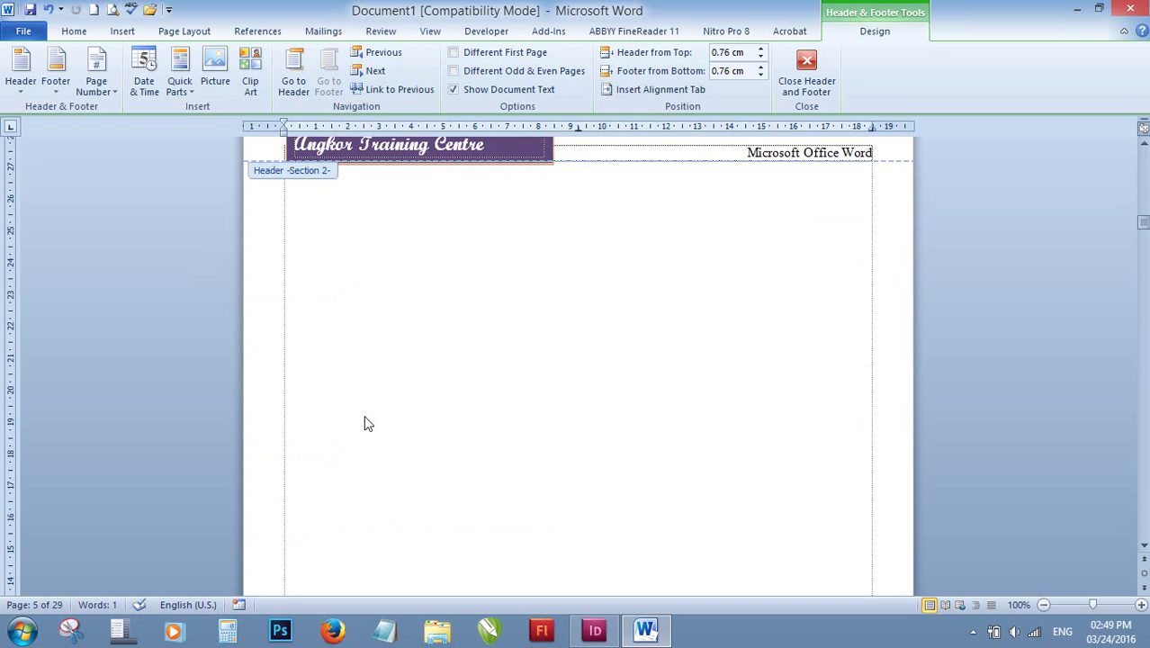
{"action": "scroll", "coordinate": [365, 423], "scroll_direction": "up", "scroll_amount": 4}
{"action": "left_click", "coordinate": [317, 388]}
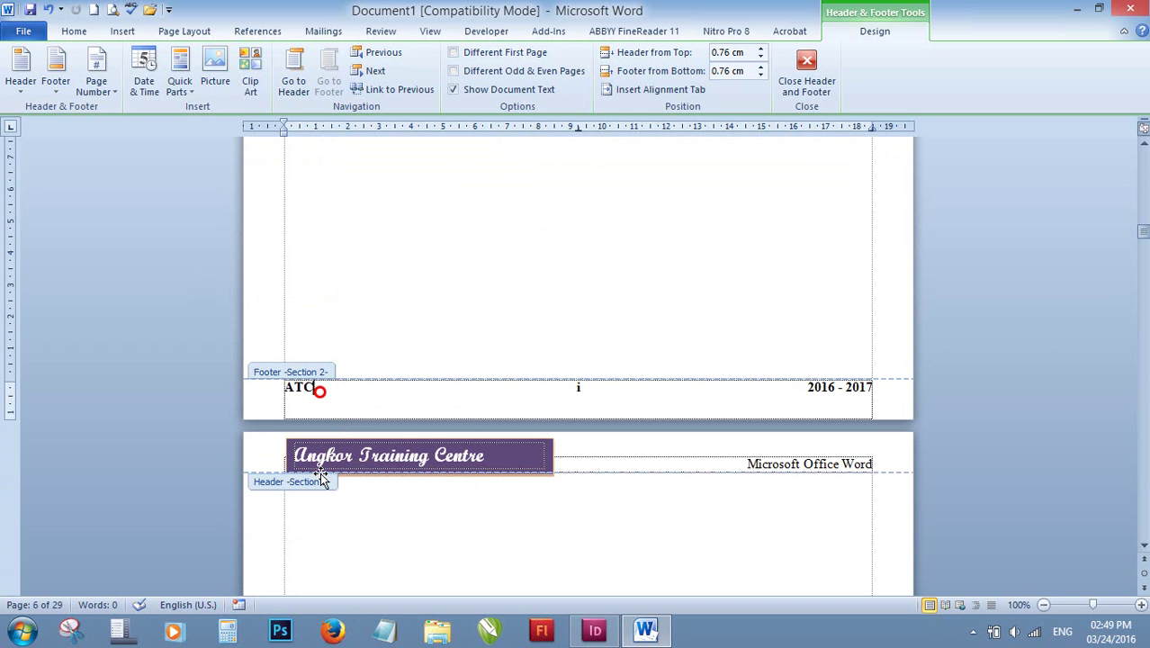
{"action": "type", "text": "VH"}
Verify the Section 1 footer still reads ATC while Section 2 shows ATCVH.
{"action": "scroll", "coordinate": [321, 484], "scroll_direction": "up", "scroll_amount": 1}
{"action": "scroll", "coordinate": [321, 484], "scroll_direction": "up", "scroll_amount": 10}
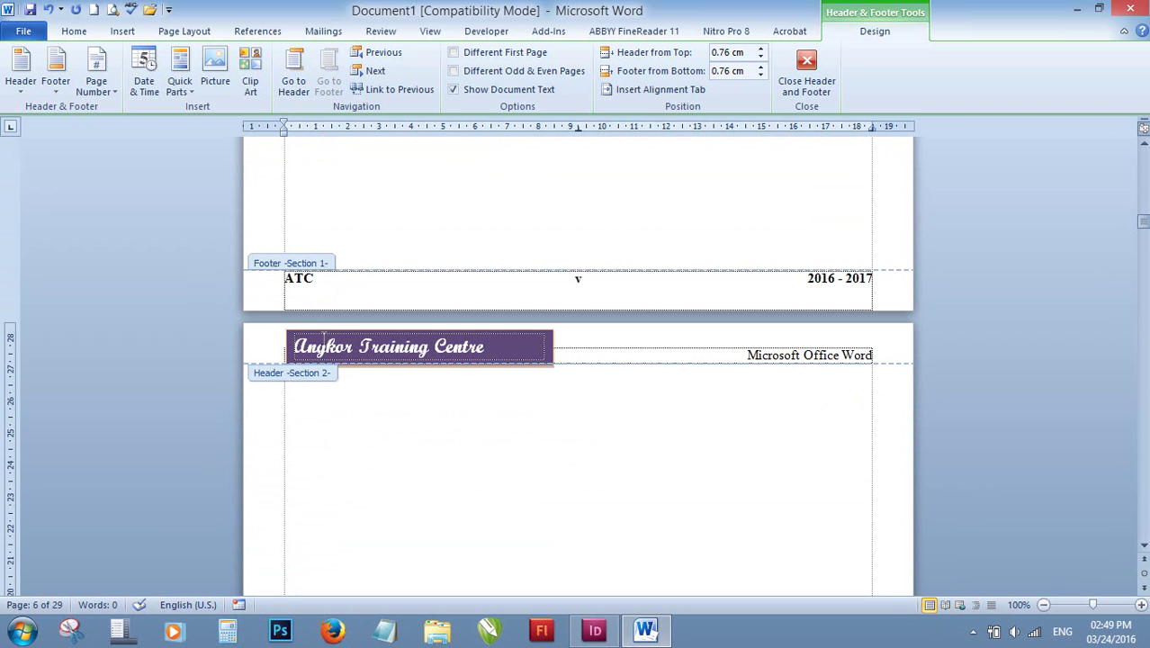
{"action": "left_click", "coordinate": [316, 281]}
{"action": "scroll", "coordinate": [586, 458], "scroll_direction": "down", "scroll_amount": 6}
{"action": "scroll", "coordinate": [587, 457], "scroll_direction": "down", "scroll_amount": 5}
{"action": "left_click", "coordinate": [378, 423]}
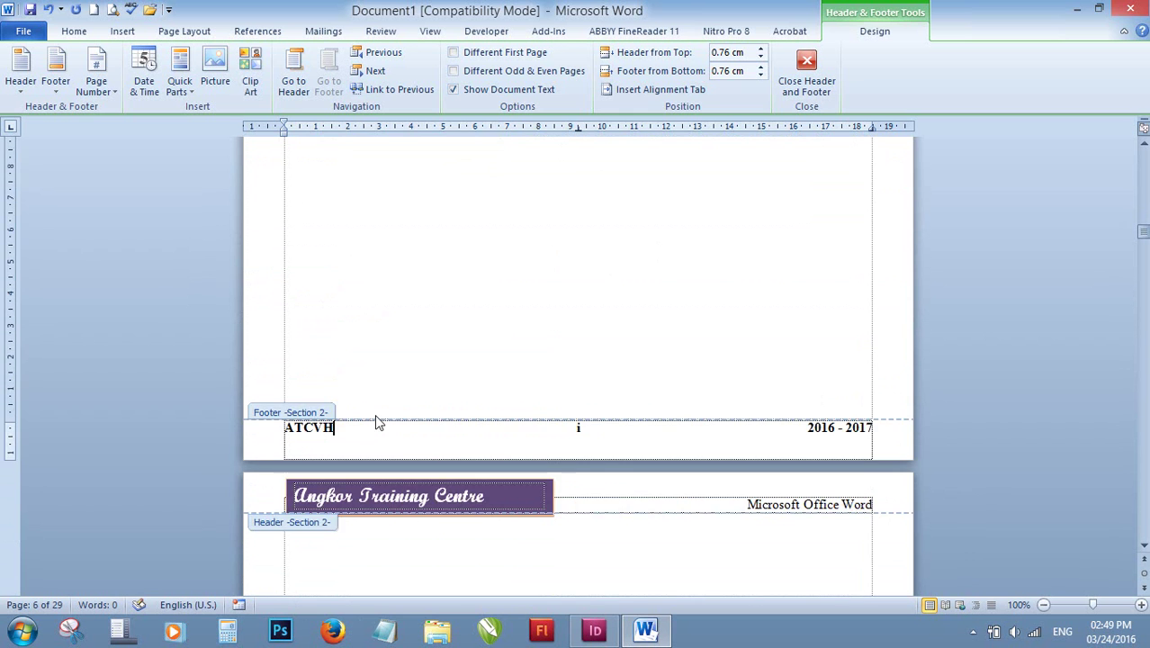
{"action": "scroll", "coordinate": [384, 502], "scroll_direction": "down", "scroll_amount": 10}
{"action": "left_click", "coordinate": [328, 374]}
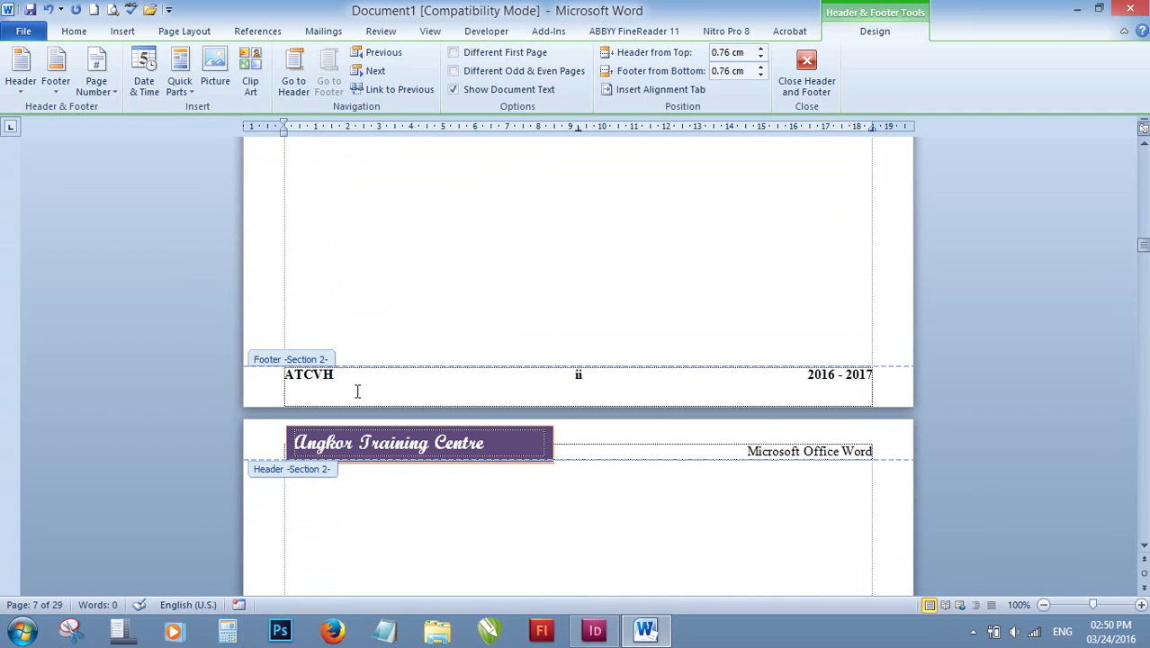
{"action": "left_click", "coordinate": [334, 380]}
{"action": "left_click_drag", "start_coordinate": [334, 380], "coordinate": [273, 375]}
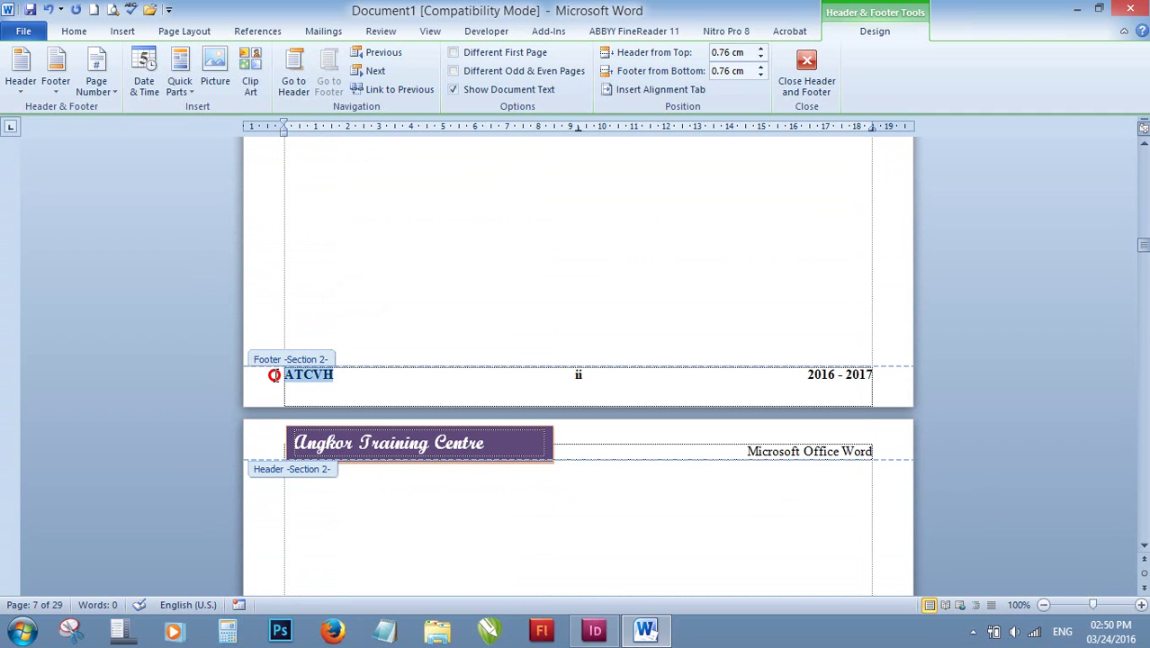
{"action": "left_click", "coordinate": [368, 378]}
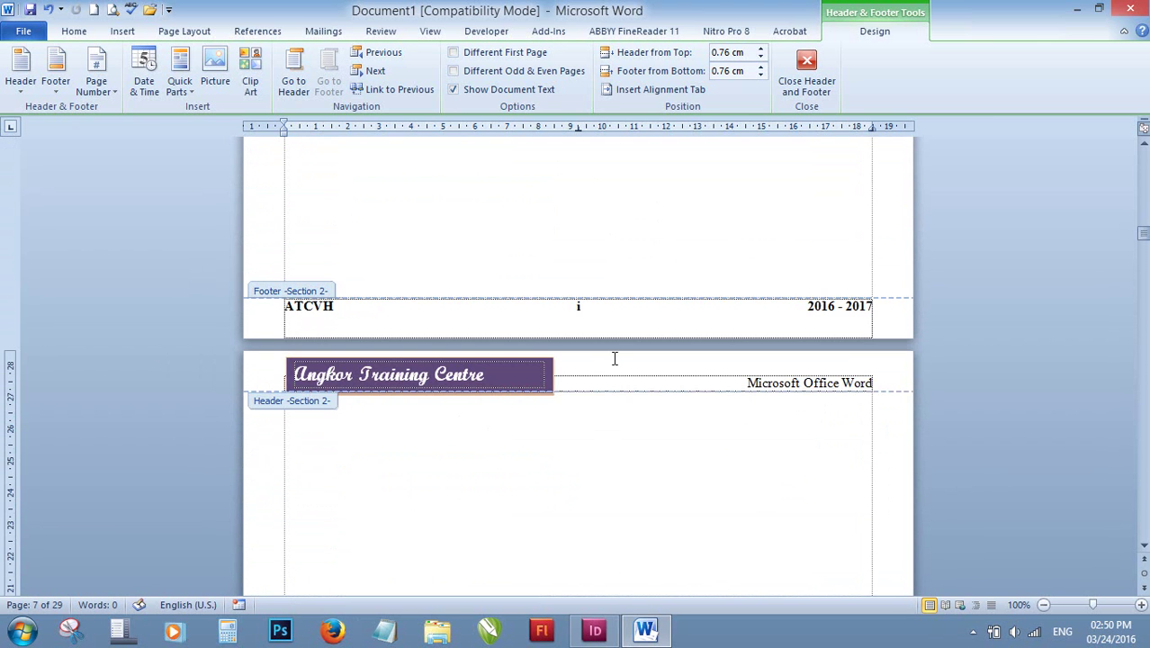
Place the insertion point on the footer page number i.
{"action": "left_click", "coordinate": [581, 310]}
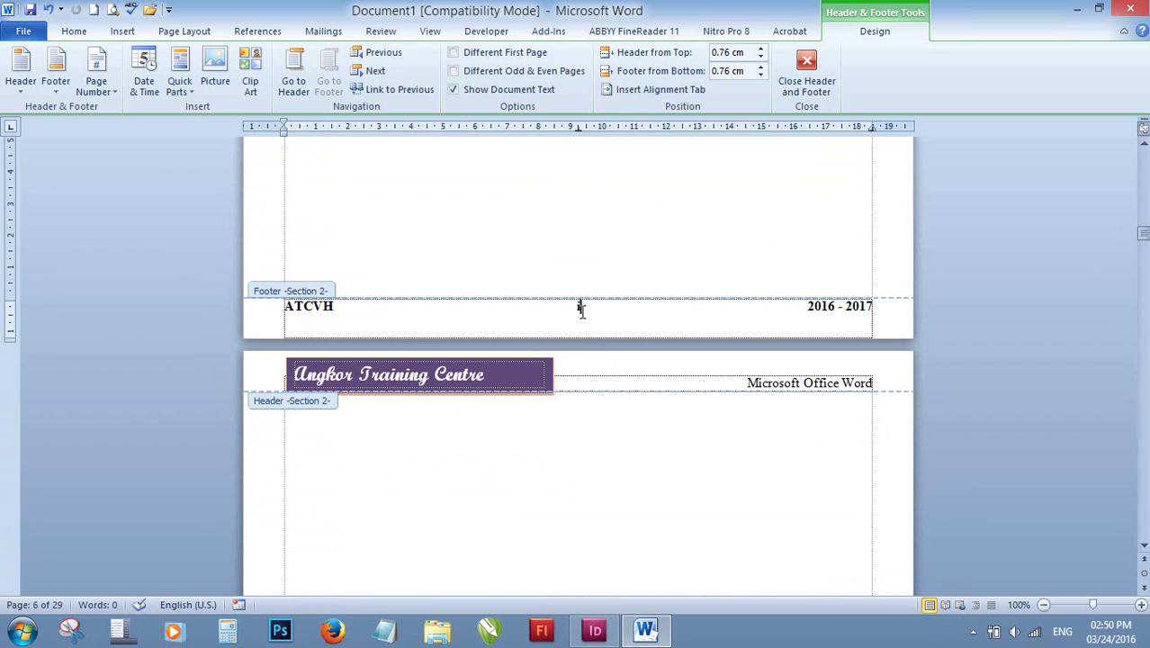
{"action": "scroll", "coordinate": [585, 324], "scroll_direction": "up", "scroll_amount": 5}
{"action": "scroll", "coordinate": [587, 333], "scroll_direction": "up", "scroll_amount": 10}
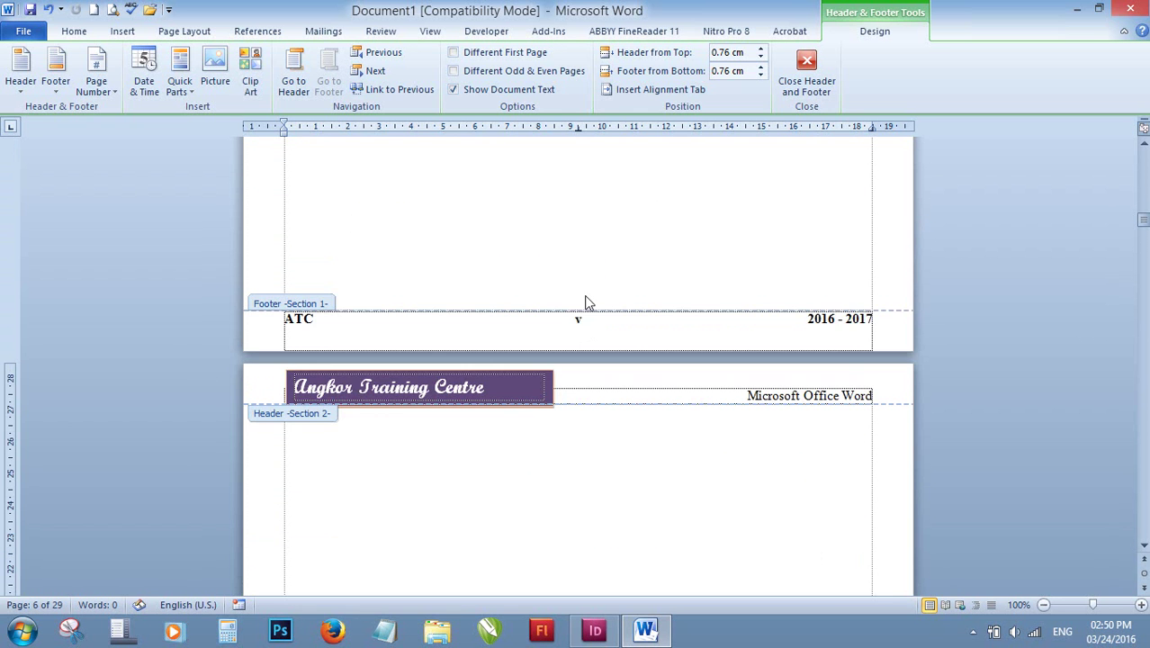
{"action": "scroll", "coordinate": [594, 324], "scroll_direction": "down", "scroll_amount": 3}
{"action": "scroll", "coordinate": [608, 360], "scroll_direction": "down", "scroll_amount": 10}
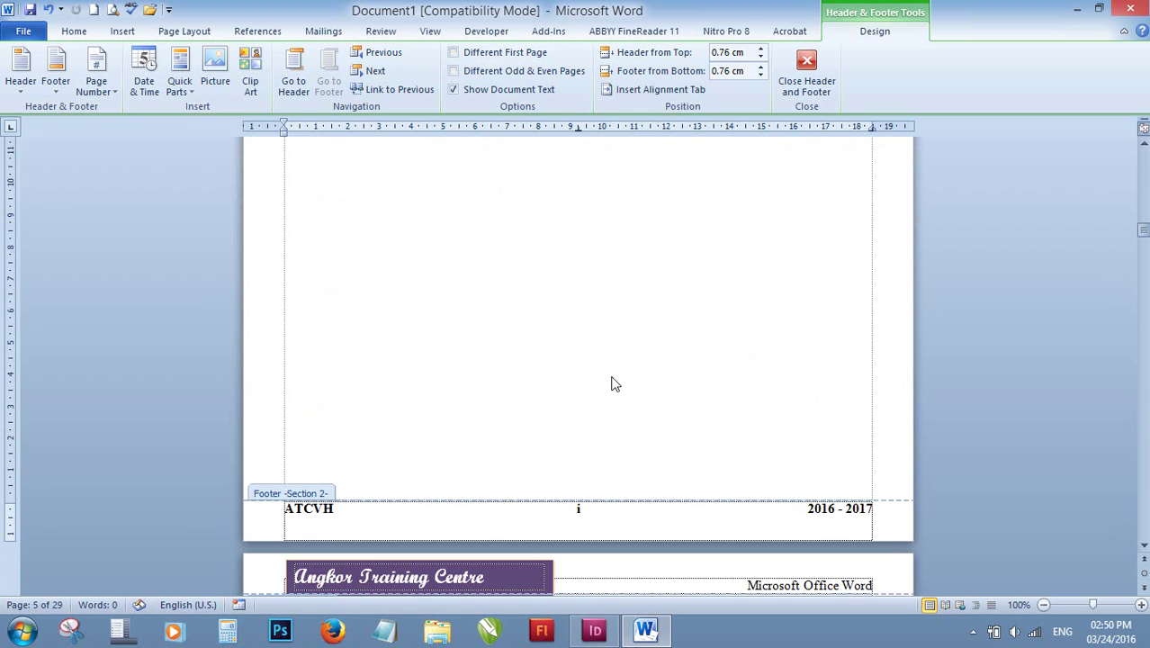
{"action": "scroll", "coordinate": [611, 384], "scroll_direction": "down", "scroll_amount": 3}
{"action": "left_click", "coordinate": [582, 387]}
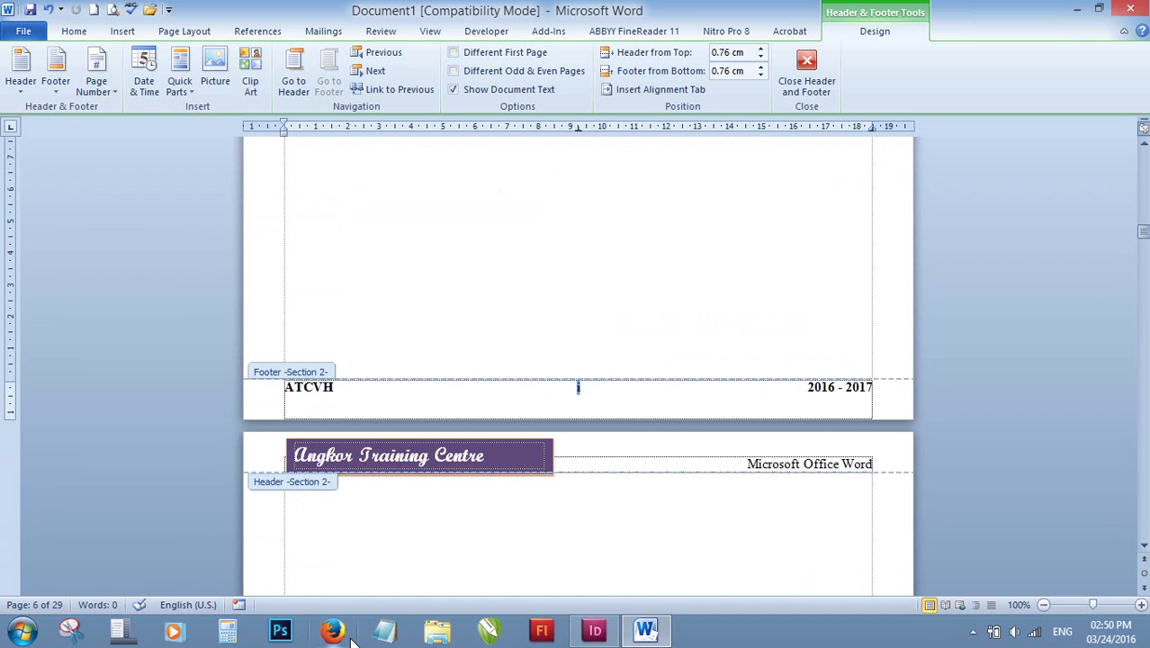
Format Section 2 page numbers as '- 1 -, - 2 -, - 3 -' starting at 1.
{"action": "left_click", "coordinate": [97, 88]}
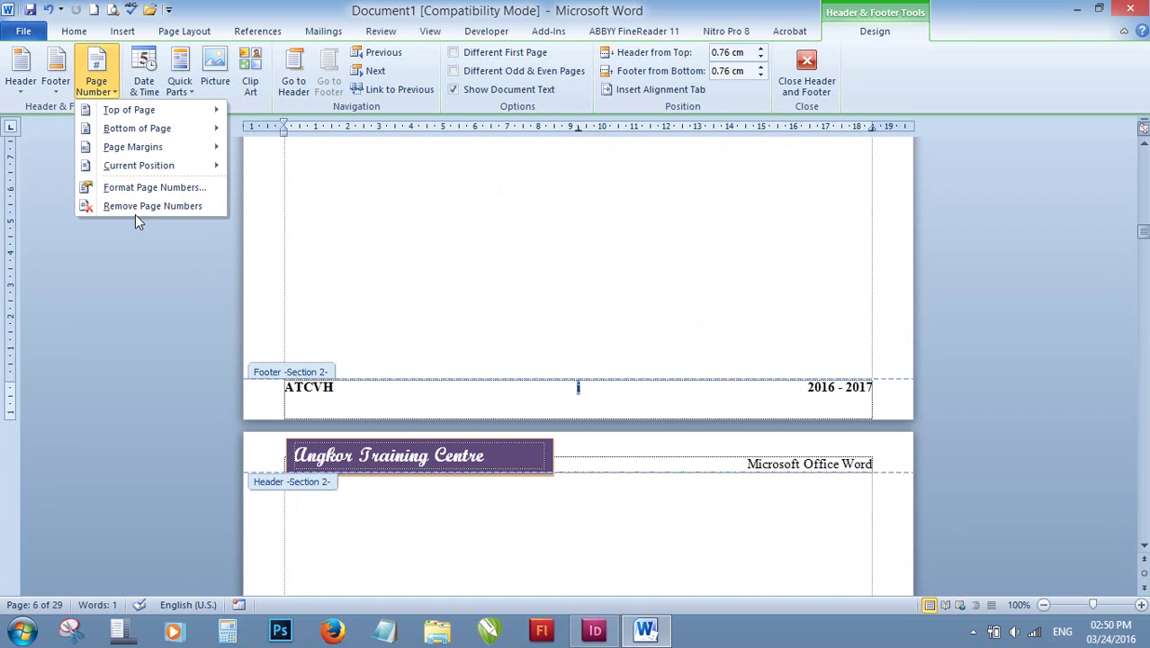
{"action": "left_click", "coordinate": [135, 212]}
{"action": "left_click", "coordinate": [631, 92]}
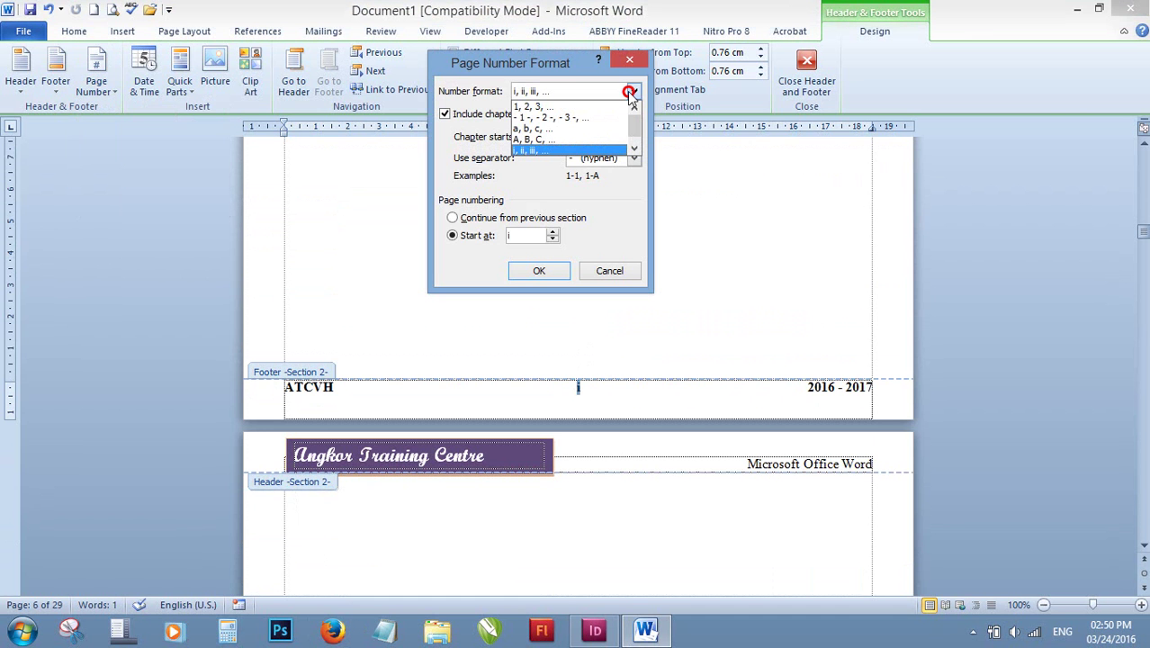
{"action": "left_click", "coordinate": [579, 117]}
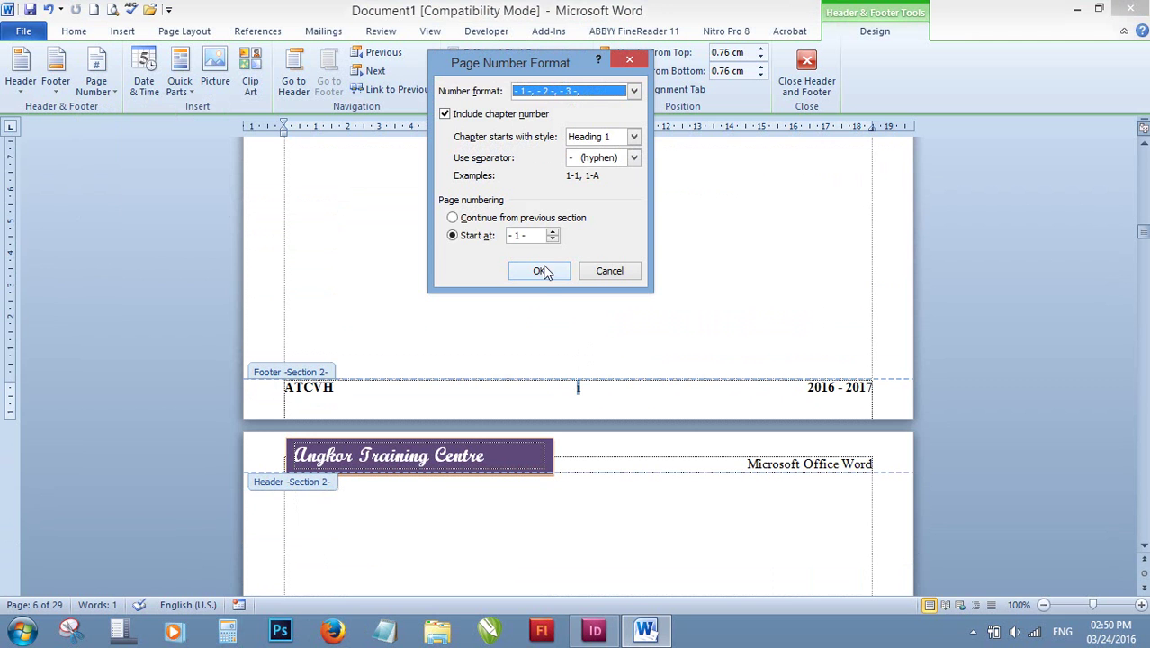
{"action": "left_click", "coordinate": [498, 234]}
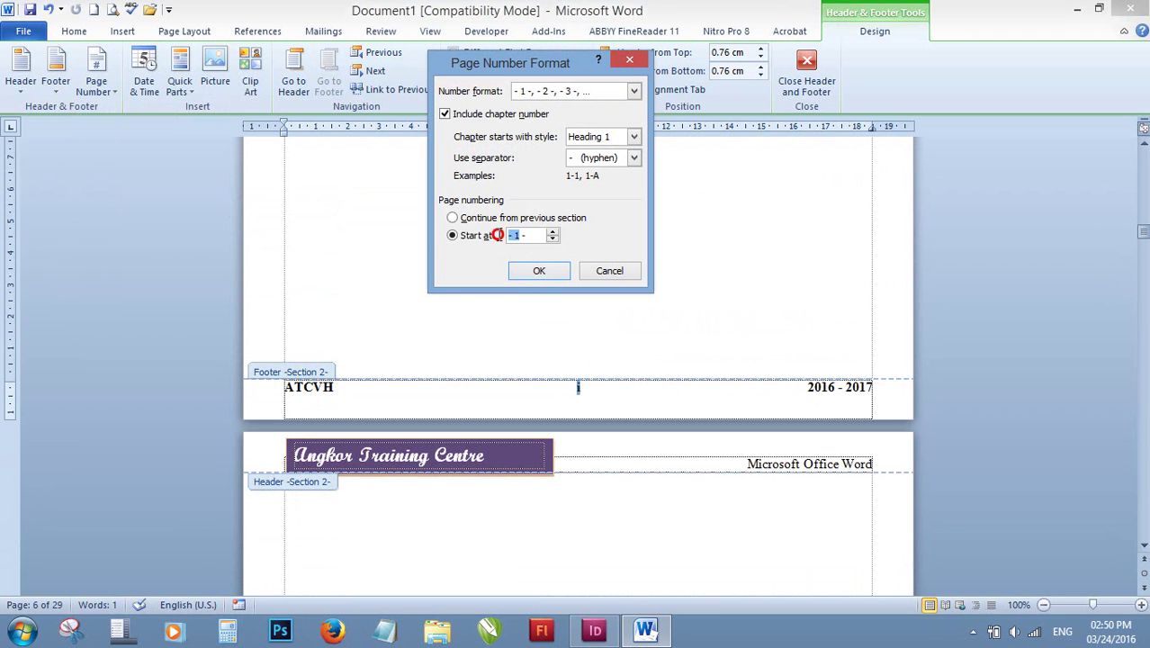
{"action": "left_click", "coordinate": [511, 231]}
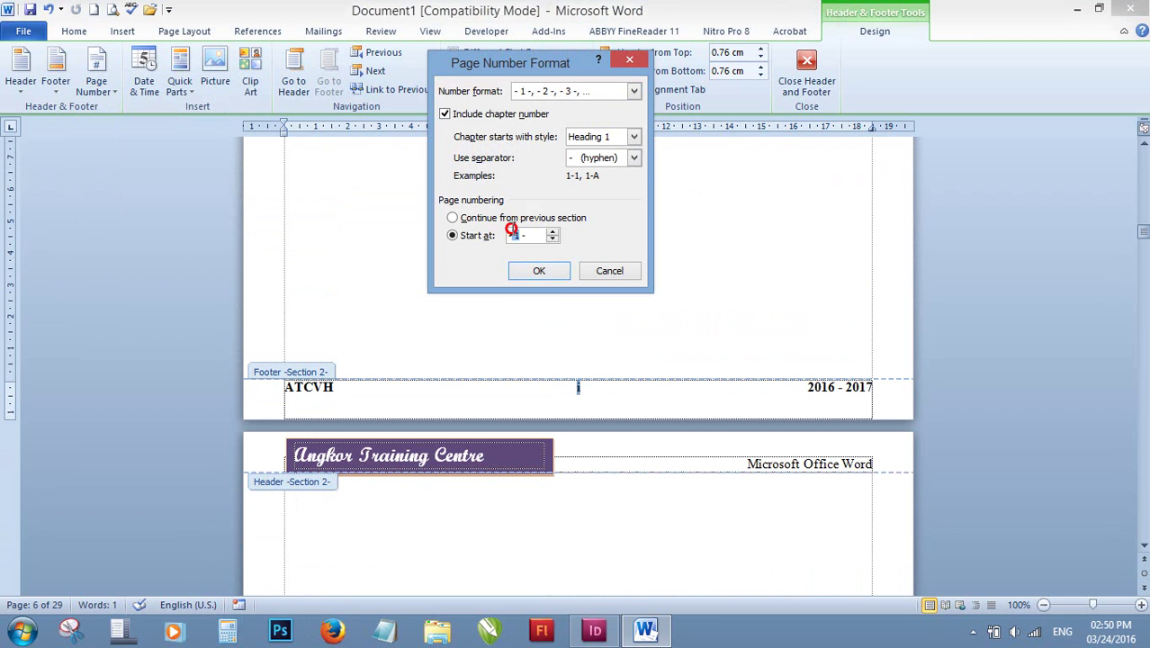
{"action": "left_click", "coordinate": [540, 279]}
{"action": "left_click", "coordinate": [552, 335]}
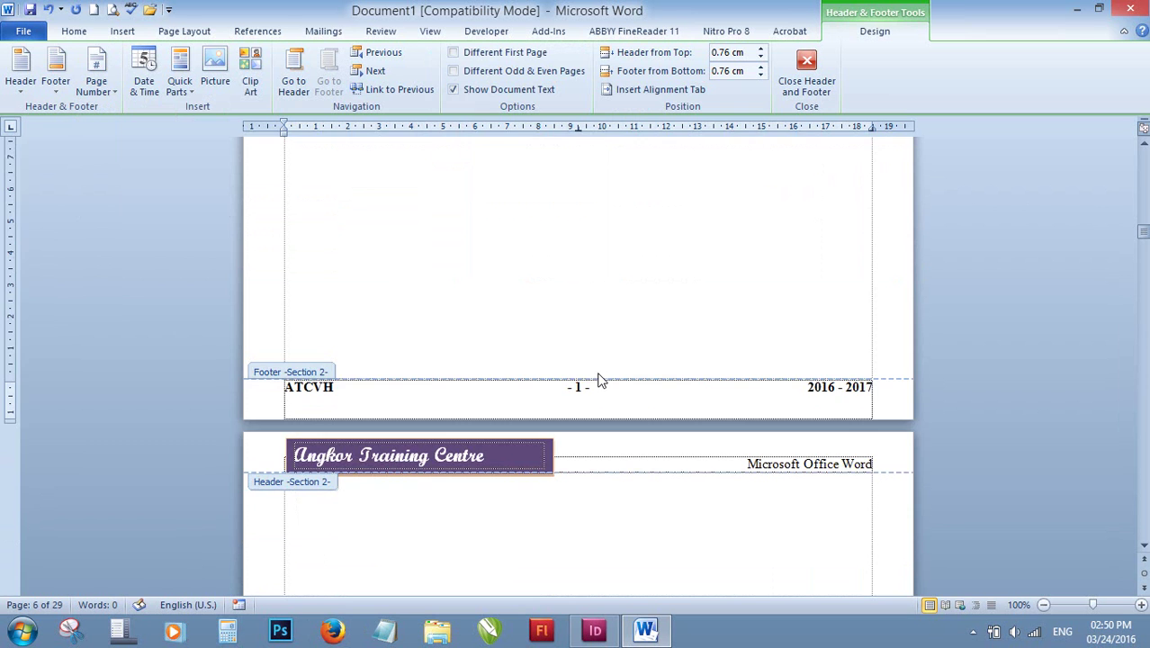
{"action": "scroll", "coordinate": [579, 394], "scroll_direction": "down", "scroll_amount": 5}
{"action": "scroll", "coordinate": [579, 394], "scroll_direction": "up", "scroll_amount": 4}
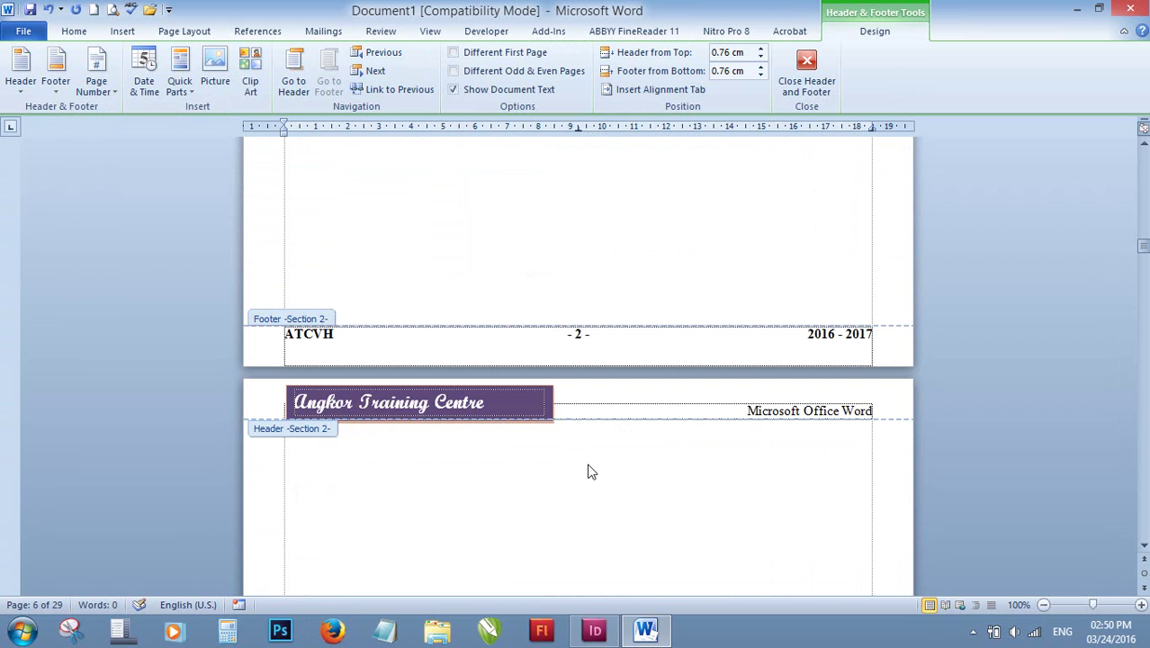
{"action": "scroll", "coordinate": [589, 471], "scroll_direction": "down", "scroll_amount": 15}
{"action": "scroll", "coordinate": [592, 476], "scroll_direction": "down", "scroll_amount": 3}
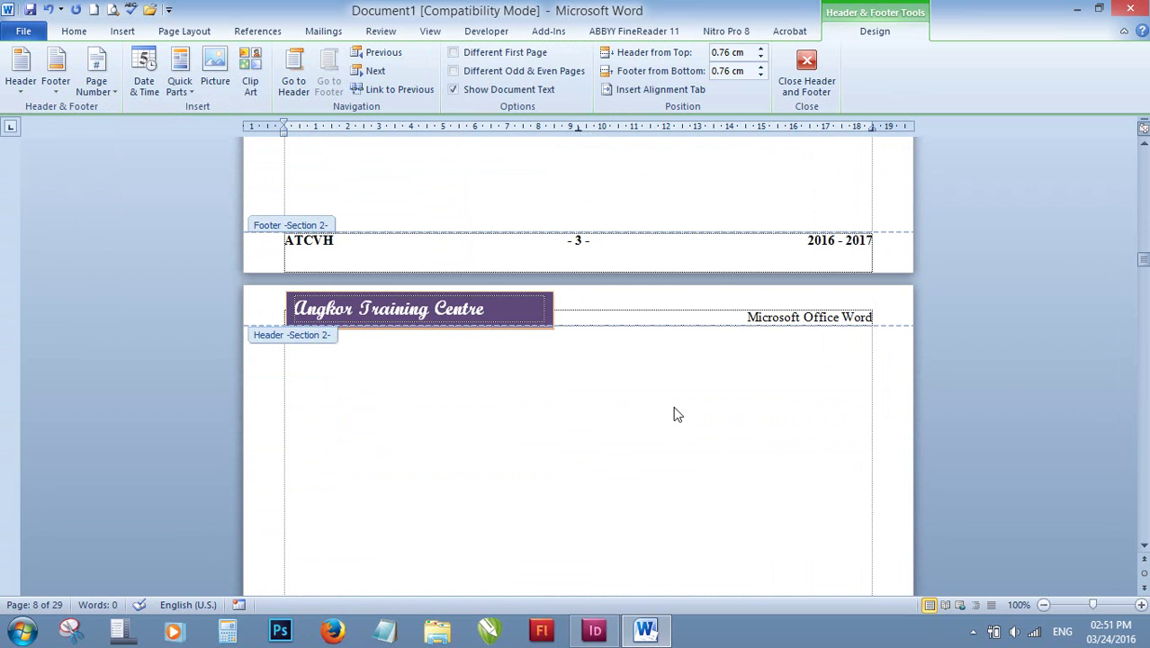
{"action": "scroll", "coordinate": [670, 378], "scroll_direction": "up", "scroll_amount": 4}
{"action": "scroll", "coordinate": [667, 373], "scroll_direction": "down", "scroll_amount": 8}
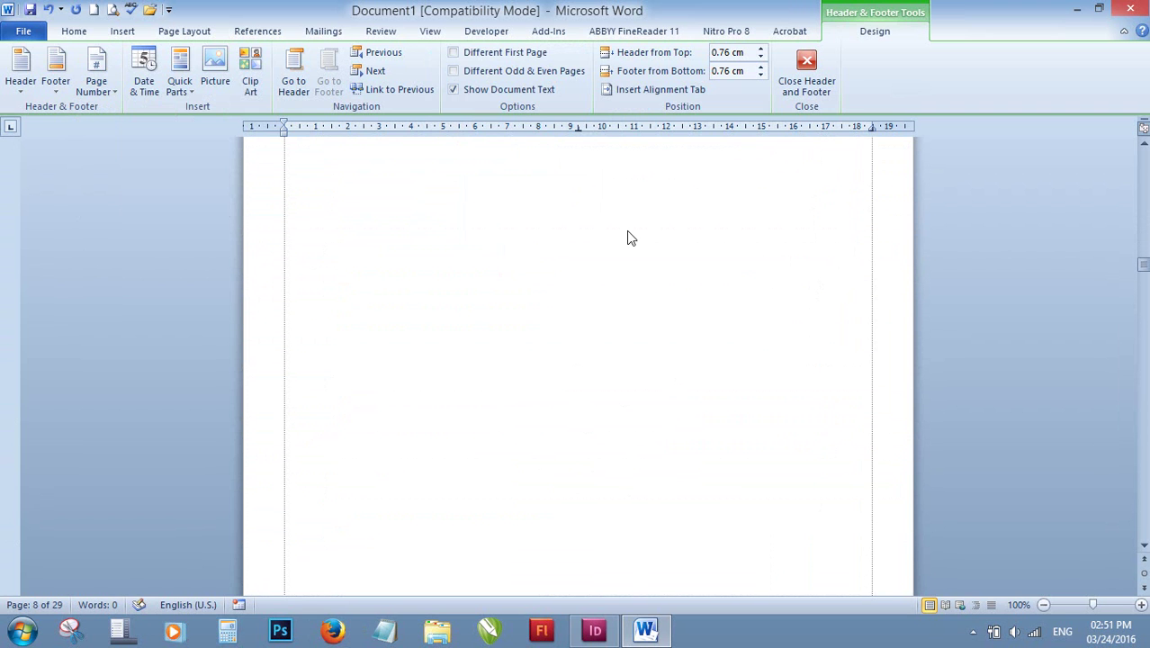
{"action": "scroll", "coordinate": [625, 261], "scroll_direction": "down", "scroll_amount": 10}
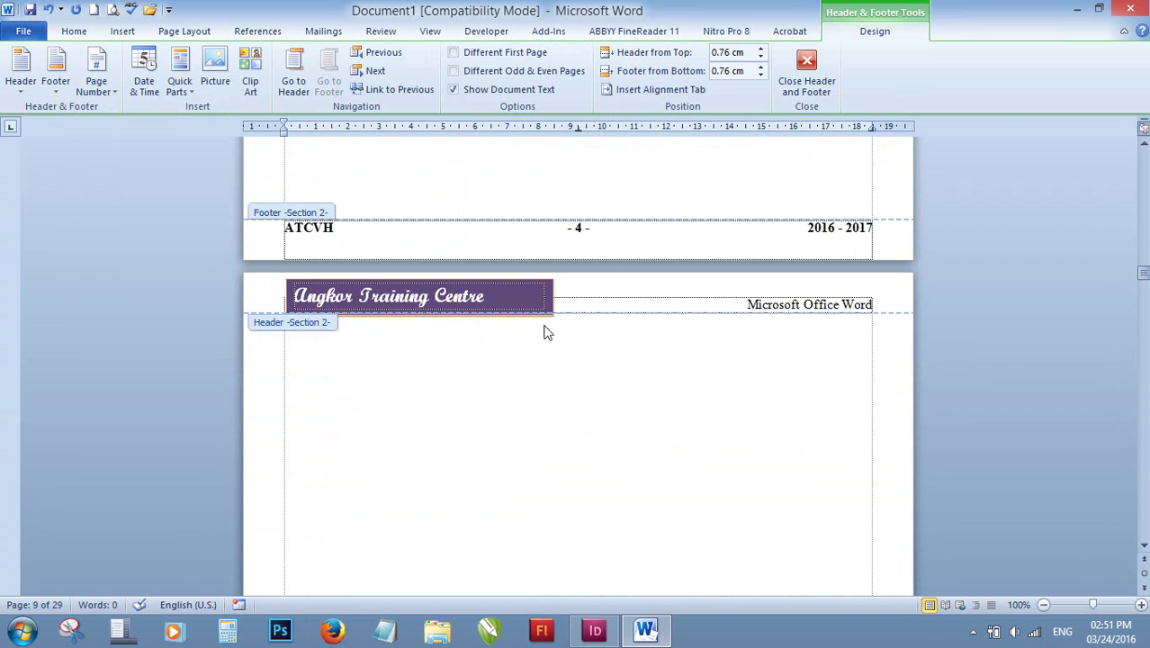
{"action": "scroll", "coordinate": [654, 407], "scroll_direction": "down", "scroll_amount": 5}
{"action": "scroll", "coordinate": [656, 407], "scroll_direction": "down", "scroll_amount": 3}
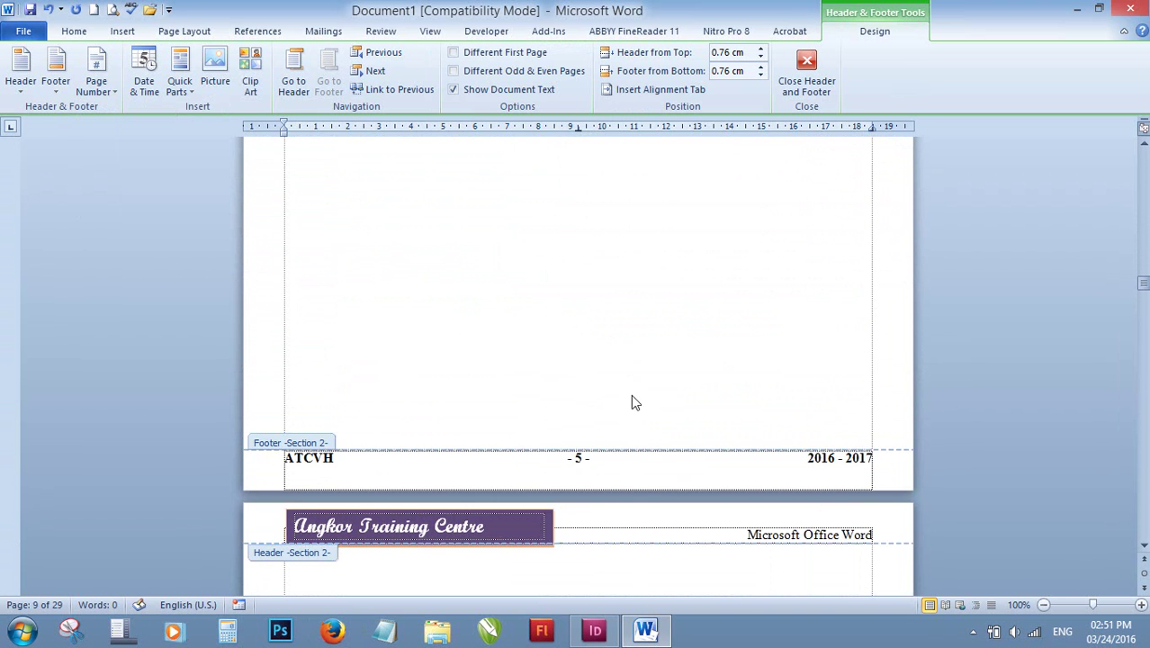
{"action": "scroll", "coordinate": [629, 401], "scroll_direction": "down", "scroll_amount": 5}
{"action": "scroll", "coordinate": [692, 308], "scroll_direction": "down", "scroll_amount": 1}
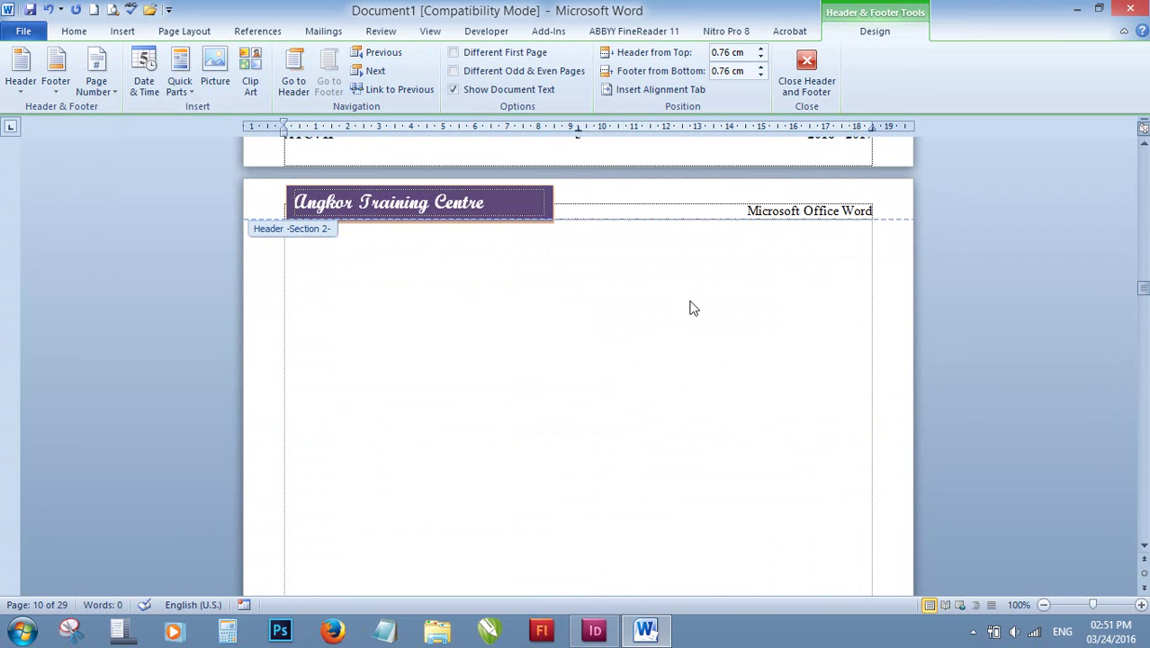
{"action": "scroll", "coordinate": [540, 198], "scroll_direction": "up", "scroll_amount": 5}
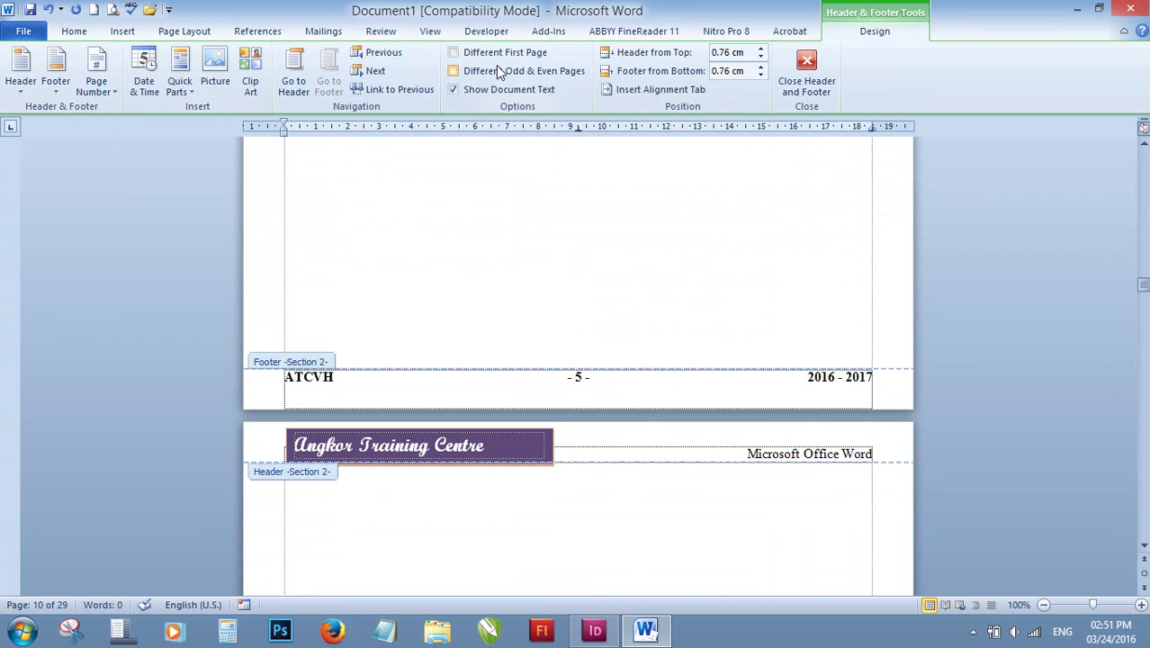
{"action": "left_click", "coordinate": [772, 36]}
{"action": "left_click", "coordinate": [736, 31]}
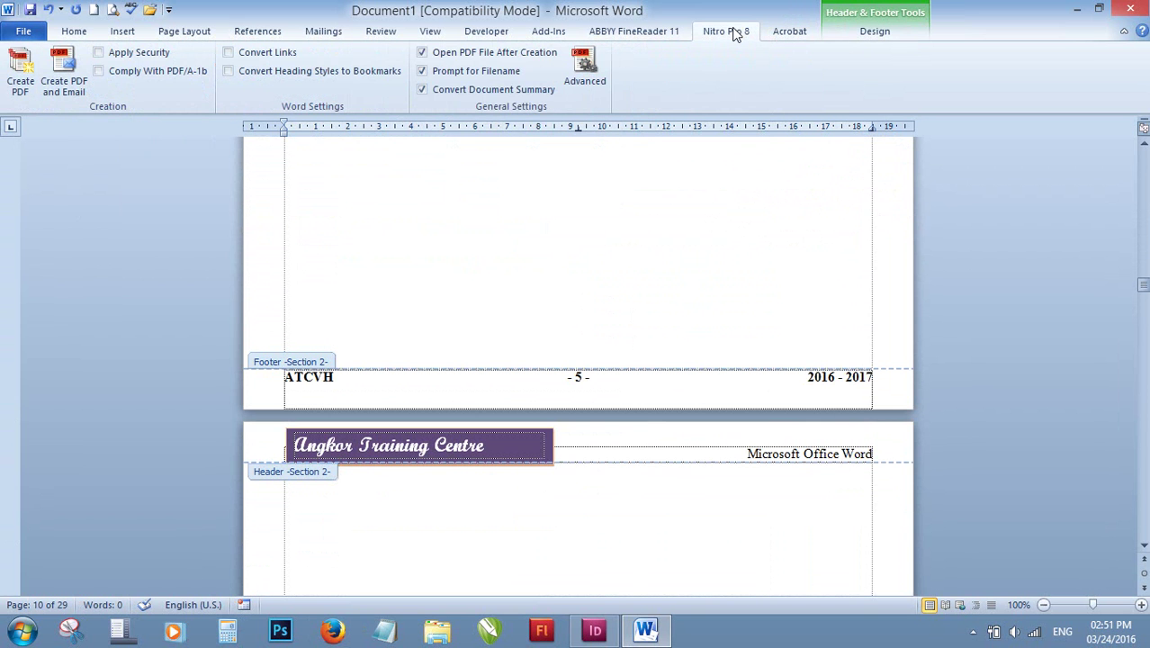
{"action": "left_click", "coordinate": [871, 34]}
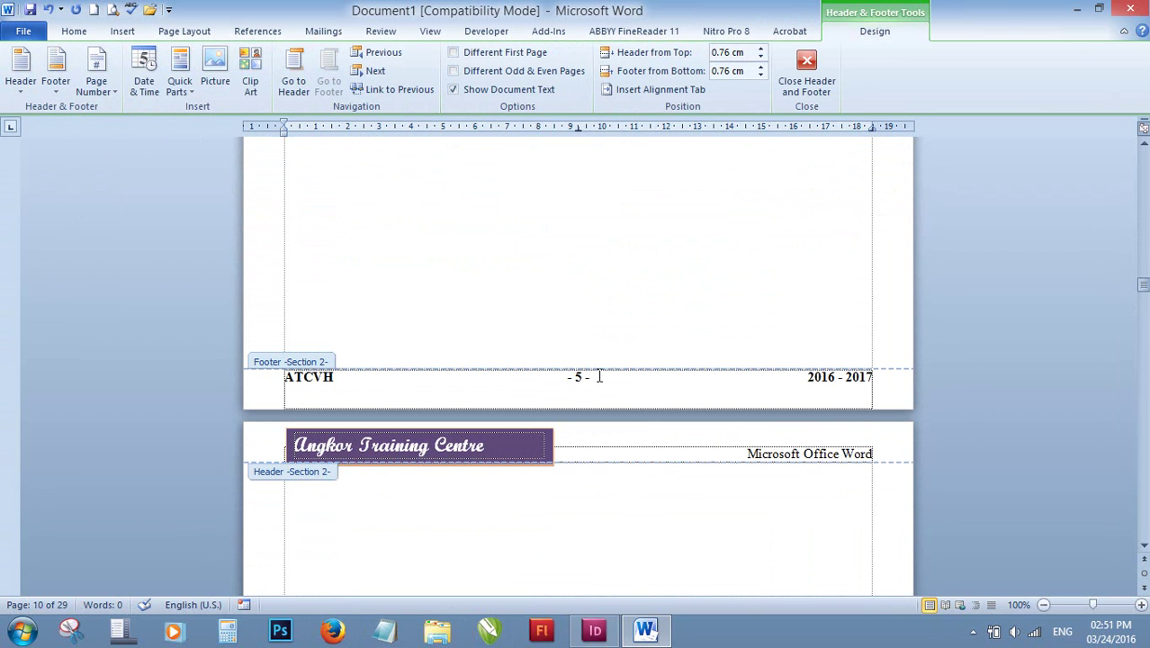
{"action": "left_click", "coordinate": [529, 445]}
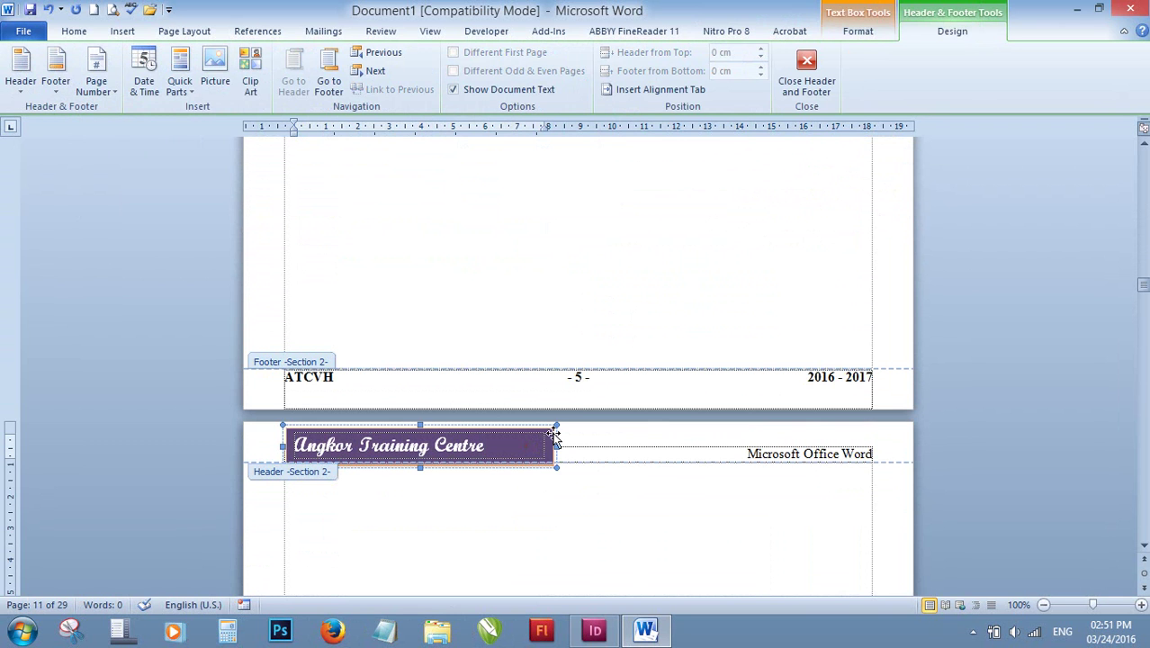
{"action": "left_click", "coordinate": [554, 436]}
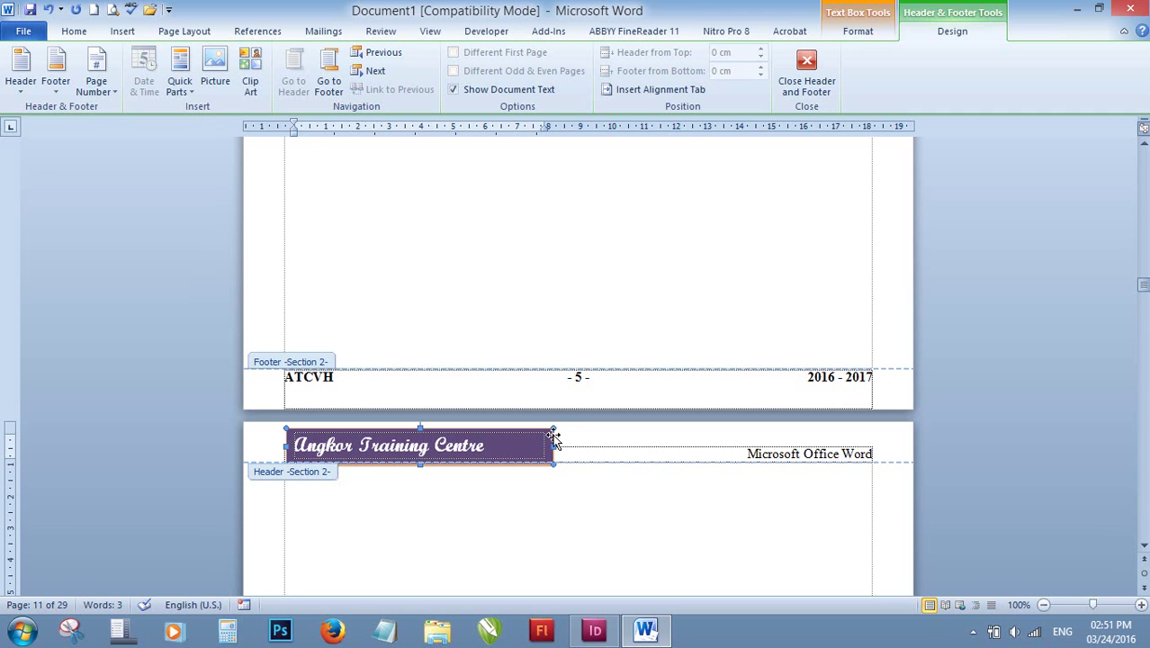
{"action": "left_click", "coordinate": [509, 447]}
{"action": "triple_click", "coordinate": [509, 446]}
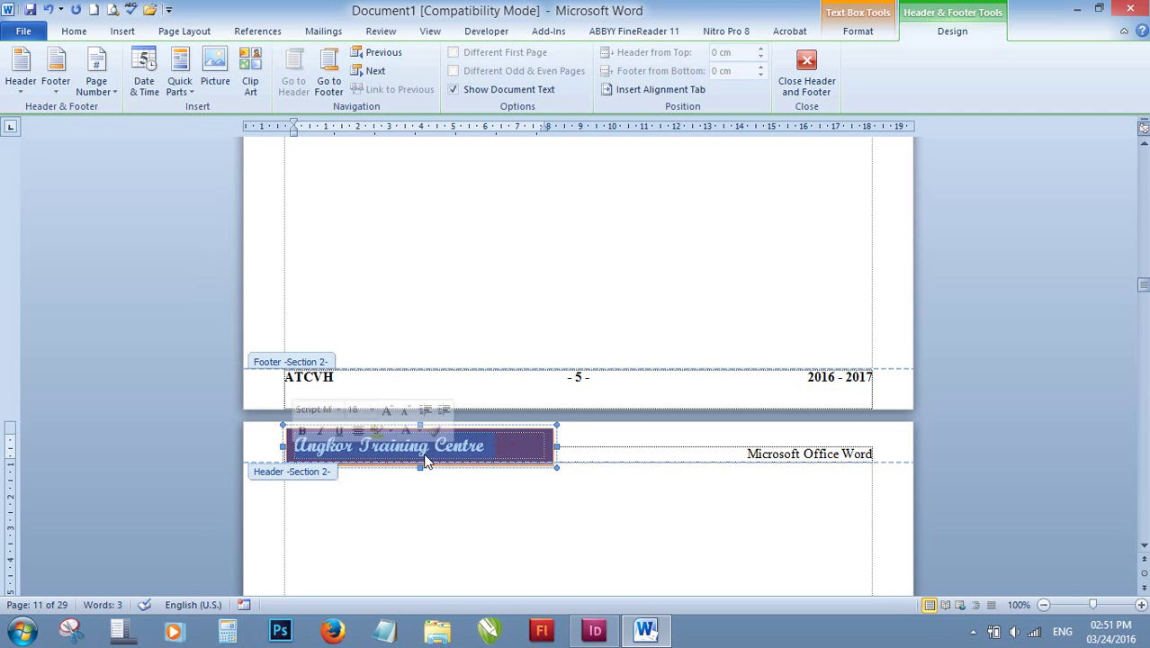
{"action": "left_click", "coordinate": [555, 456]}
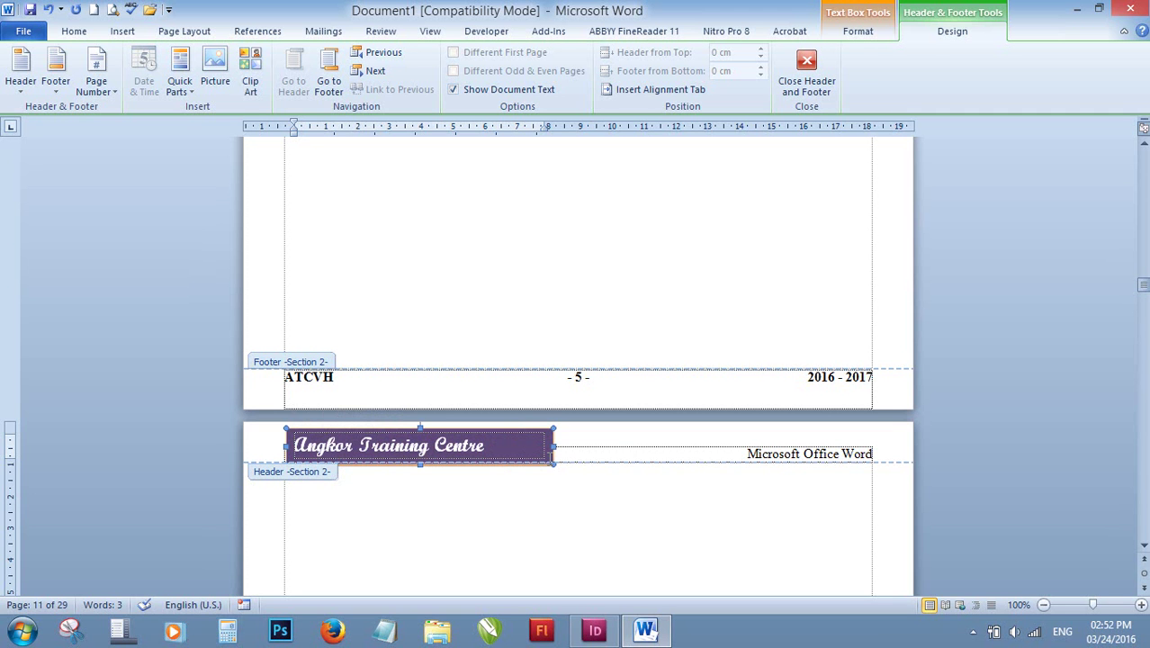
{"action": "mouse_move", "coordinate": [541, 433]}
{"action": "left_mouse_down"}
{"action": "mouse_move", "coordinate": [664, 389]}
{"action": "mouse_move", "coordinate": [673, 398]}
{"action": "left_mouse_up"}
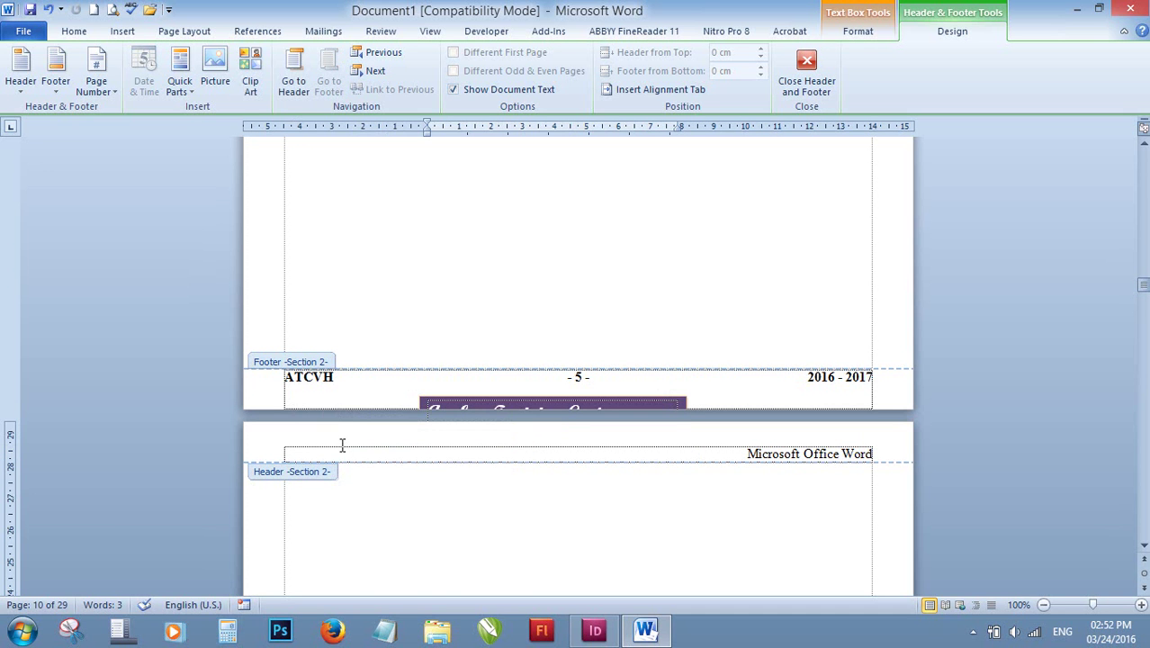
{"action": "left_click", "coordinate": [553, 406]}
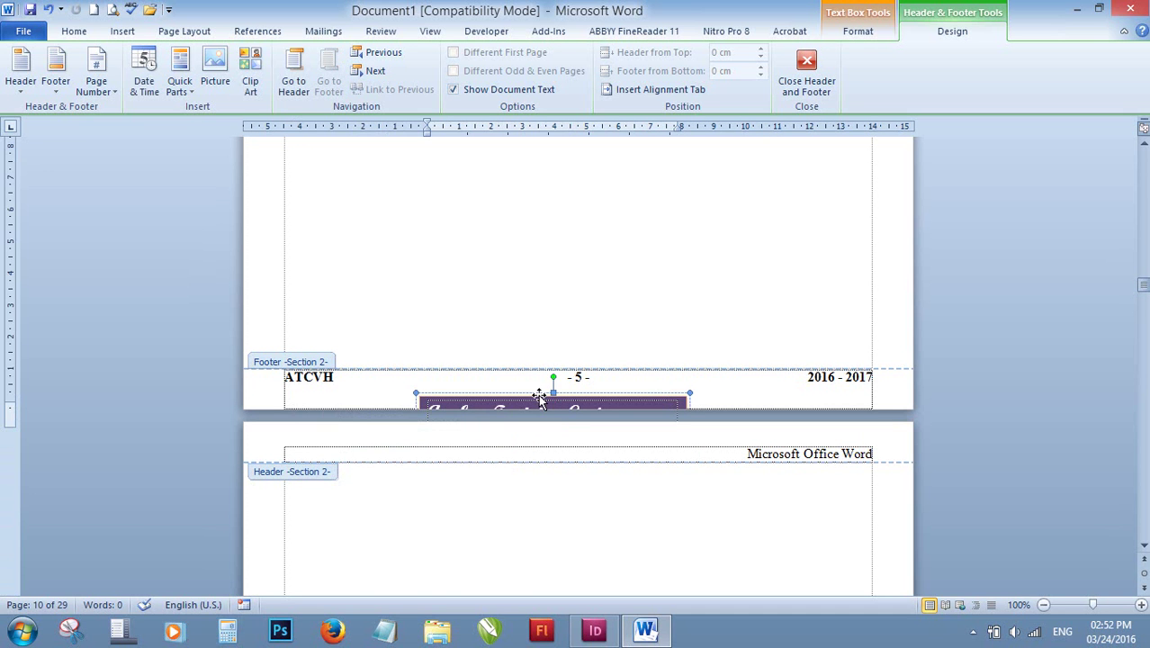
{"action": "left_click_drag", "start_coordinate": [539, 397], "coordinate": [469, 432]}
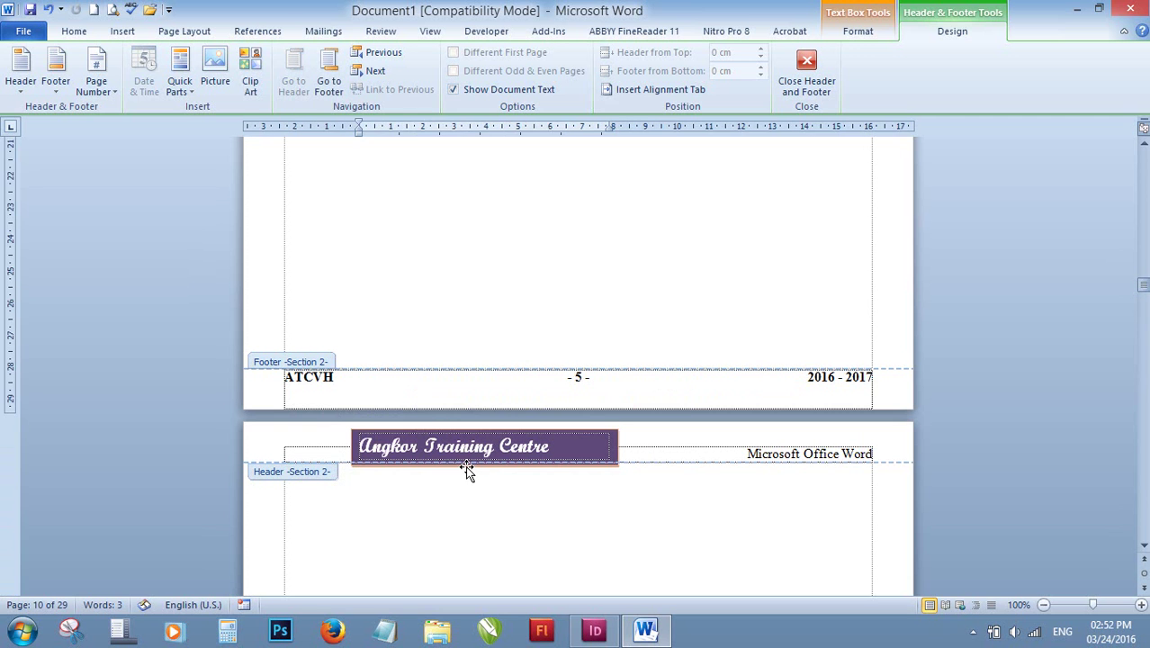
{"action": "left_click", "coordinate": [303, 452]}
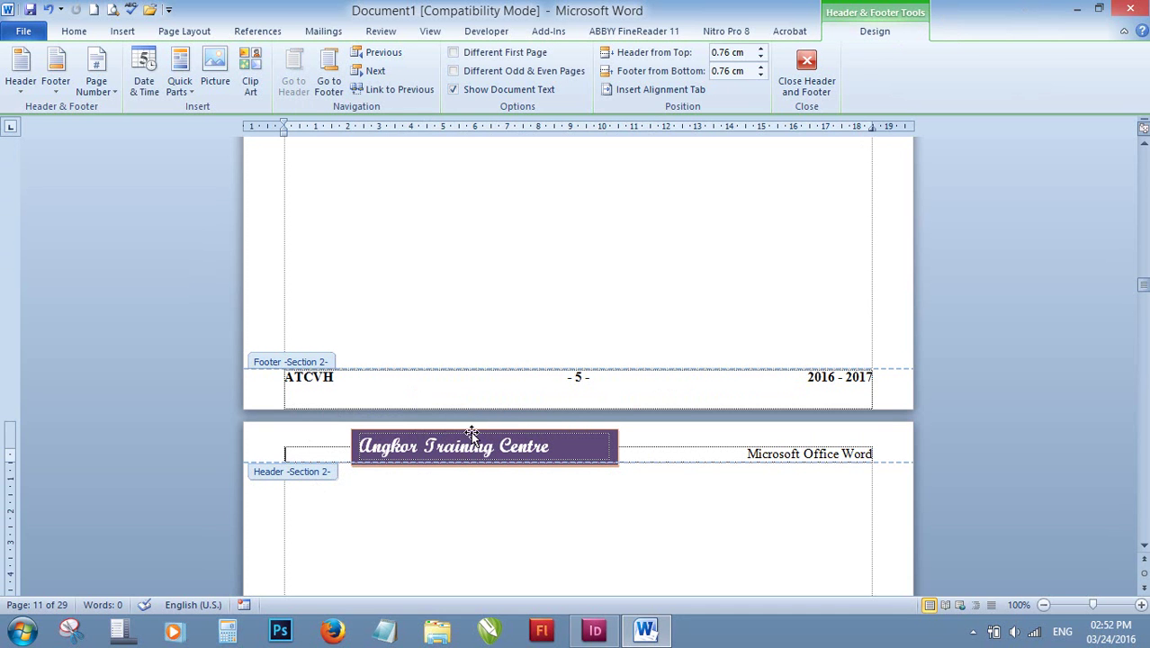
{"action": "left_click_drag", "start_coordinate": [471, 431], "coordinate": [403, 431]}
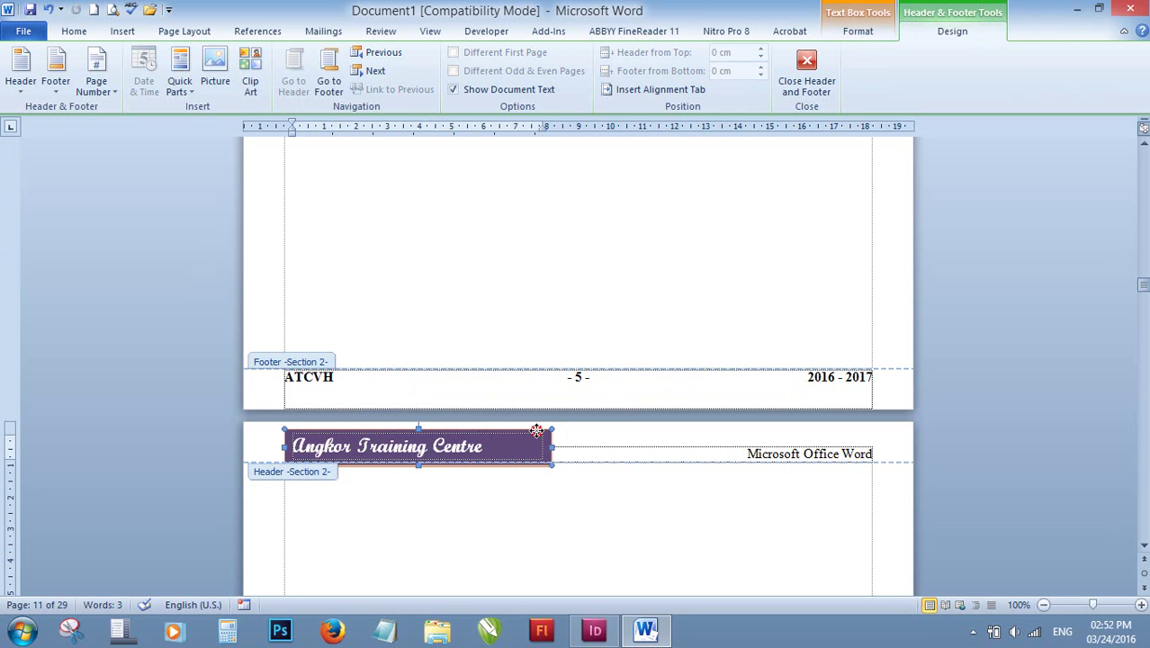
Set the Angkor Training Centre box to No Fill with a red outline.
{"action": "left_click", "coordinate": [854, 32]}
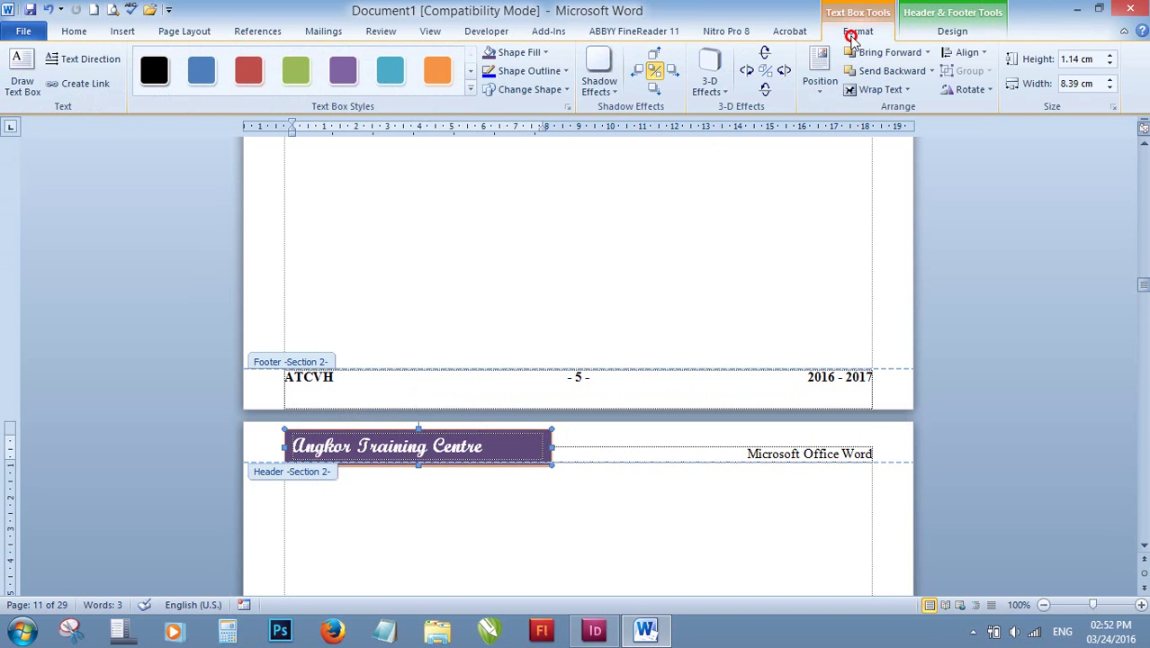
{"action": "left_click", "coordinate": [546, 52]}
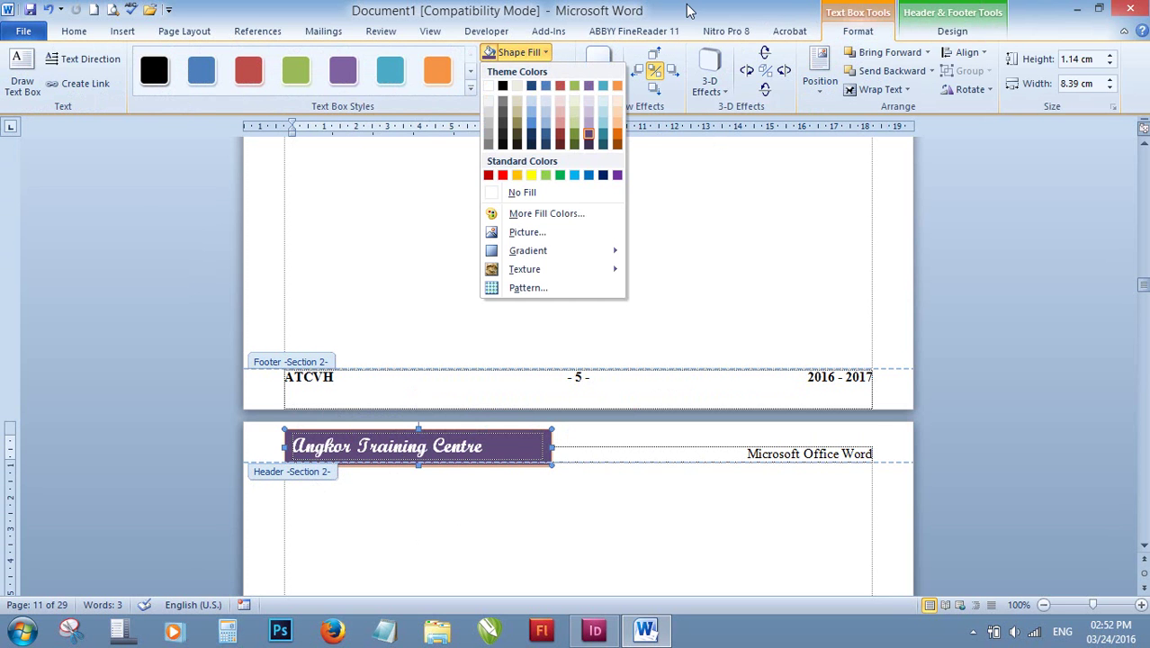
{"action": "left_click", "coordinate": [547, 52]}
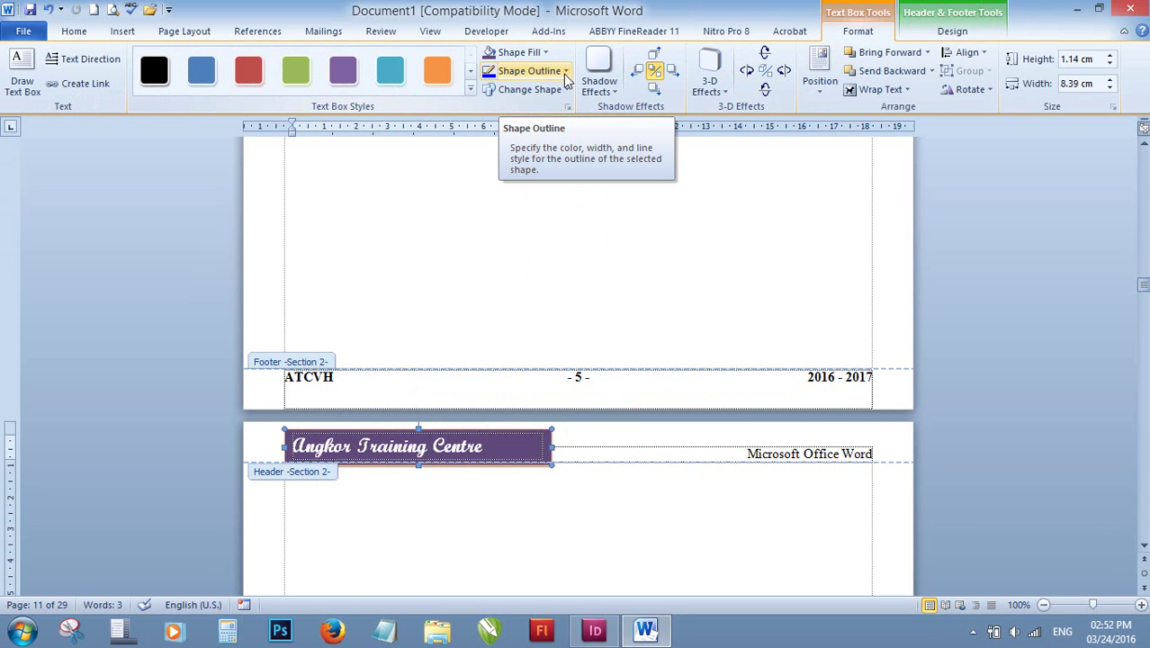
{"action": "left_click", "coordinate": [551, 53]}
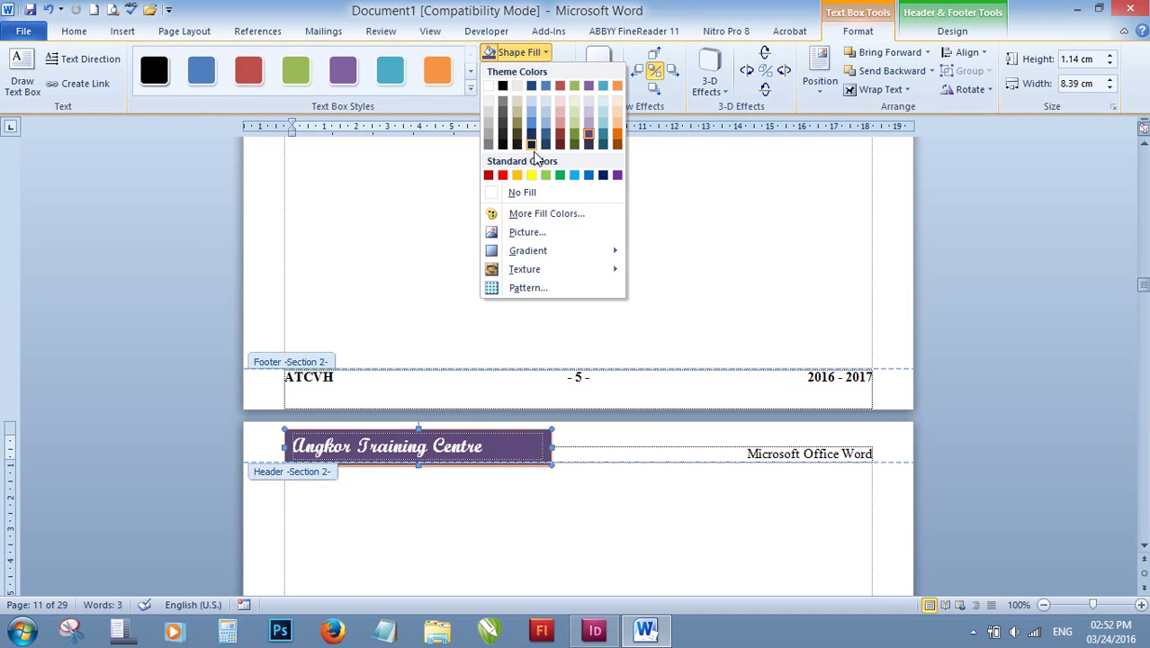
{"action": "left_click", "coordinate": [522, 195]}
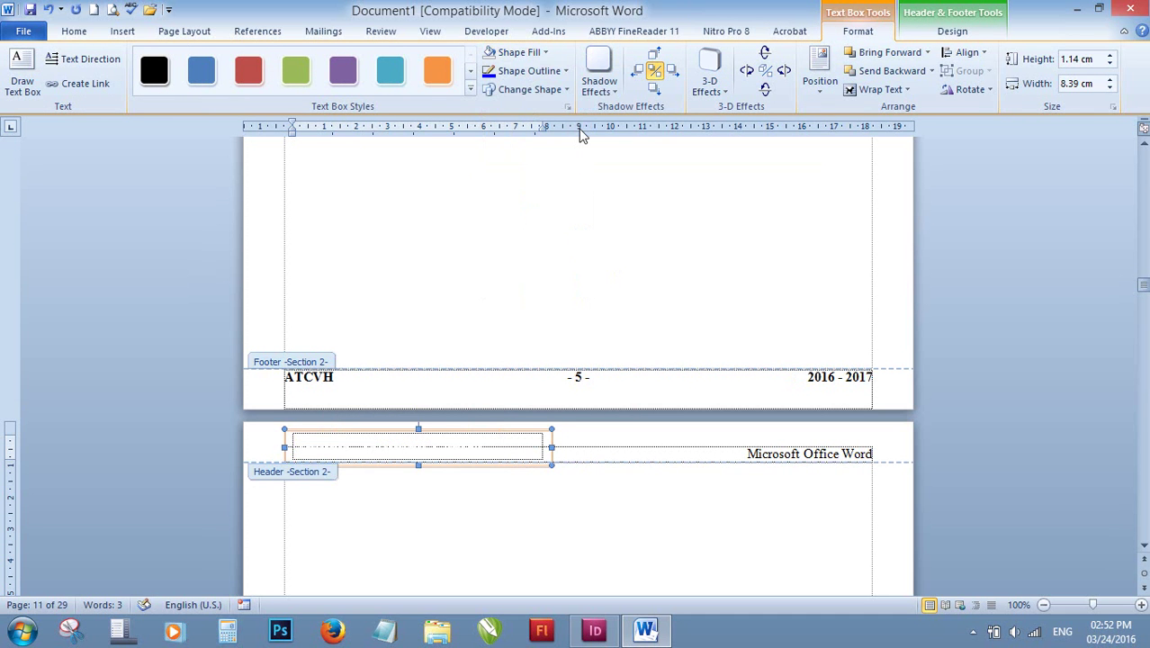
{"action": "left_click", "coordinate": [566, 72]}
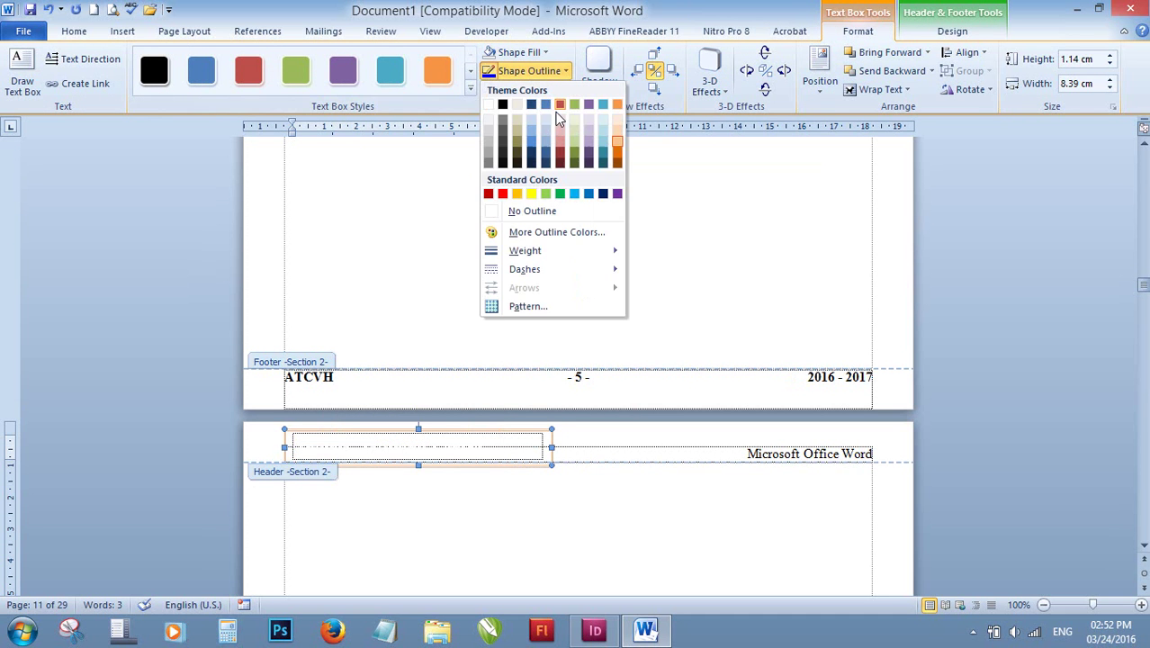
{"action": "left_click", "coordinate": [502, 194]}
{"action": "left_click", "coordinate": [537, 445]}
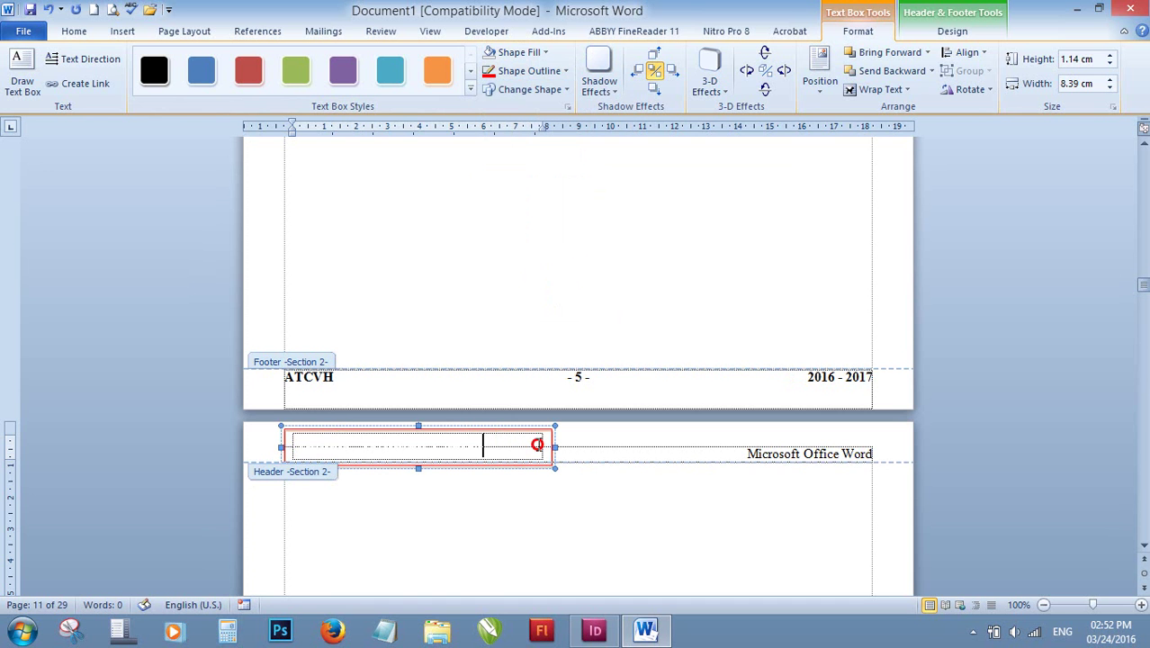
Colour the Angkor Training Centre lettering blue.
{"action": "left_click_drag", "start_coordinate": [537, 445], "coordinate": [251, 444]}
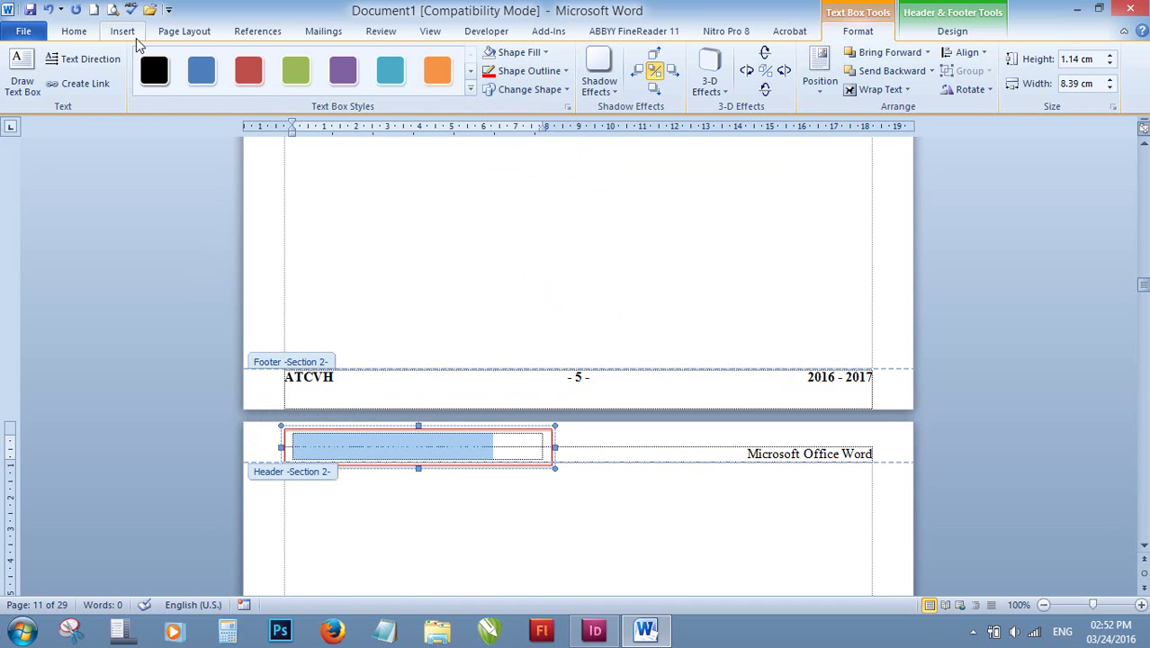
{"action": "left_click", "coordinate": [74, 31]}
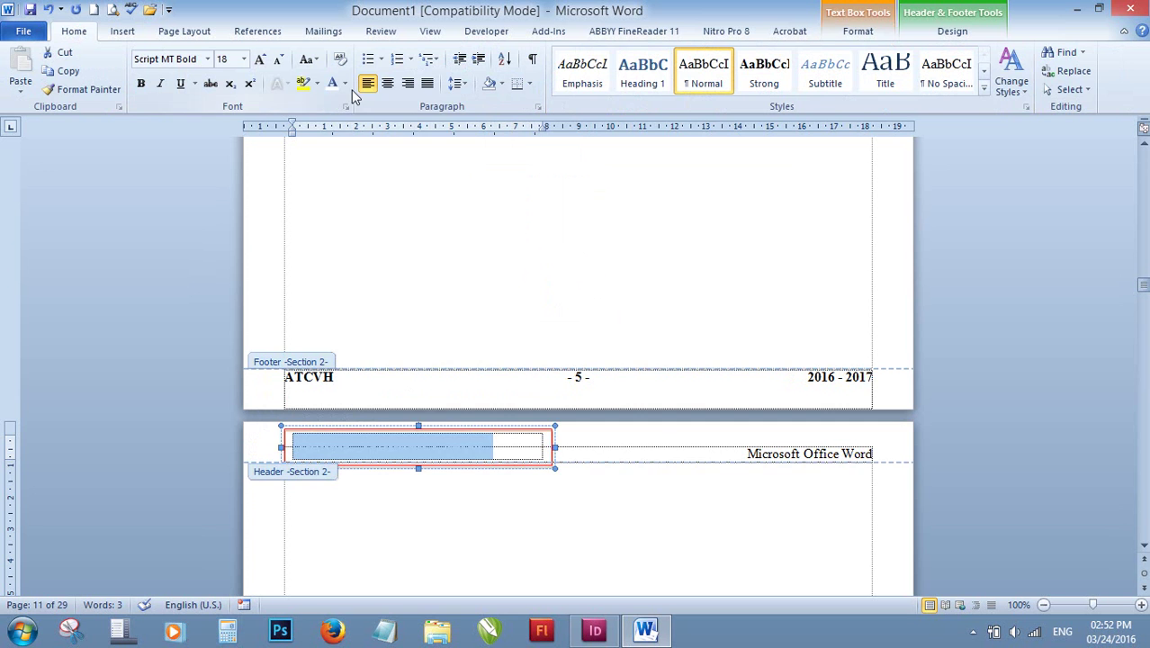
{"action": "left_click", "coordinate": [345, 84]}
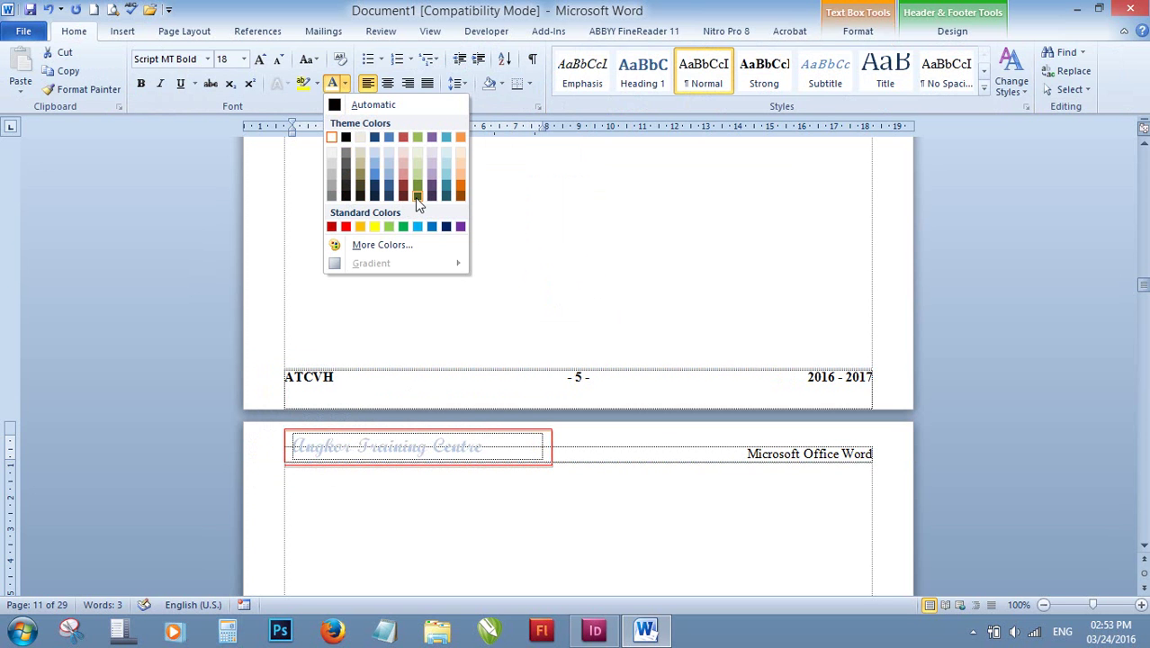
{"action": "left_click", "coordinate": [166, 261]}
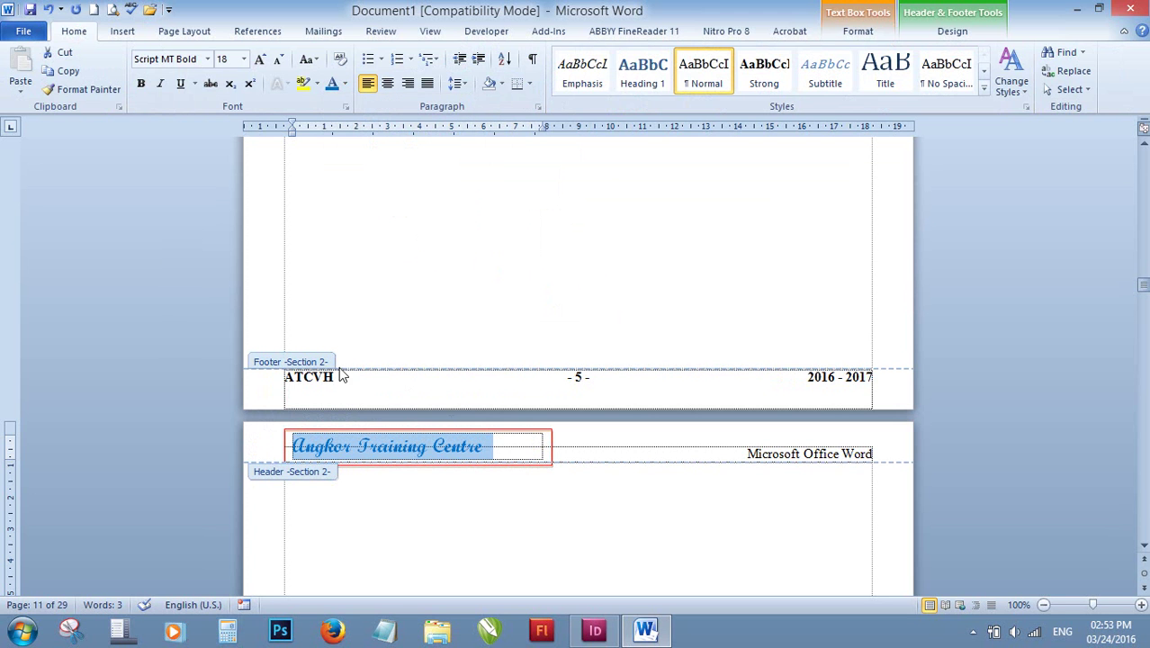
Select the Angkor Training Centre text box and show its Text Box Tools Format options.
{"action": "left_click", "coordinate": [507, 430]}
{"action": "left_click", "coordinate": [508, 429]}
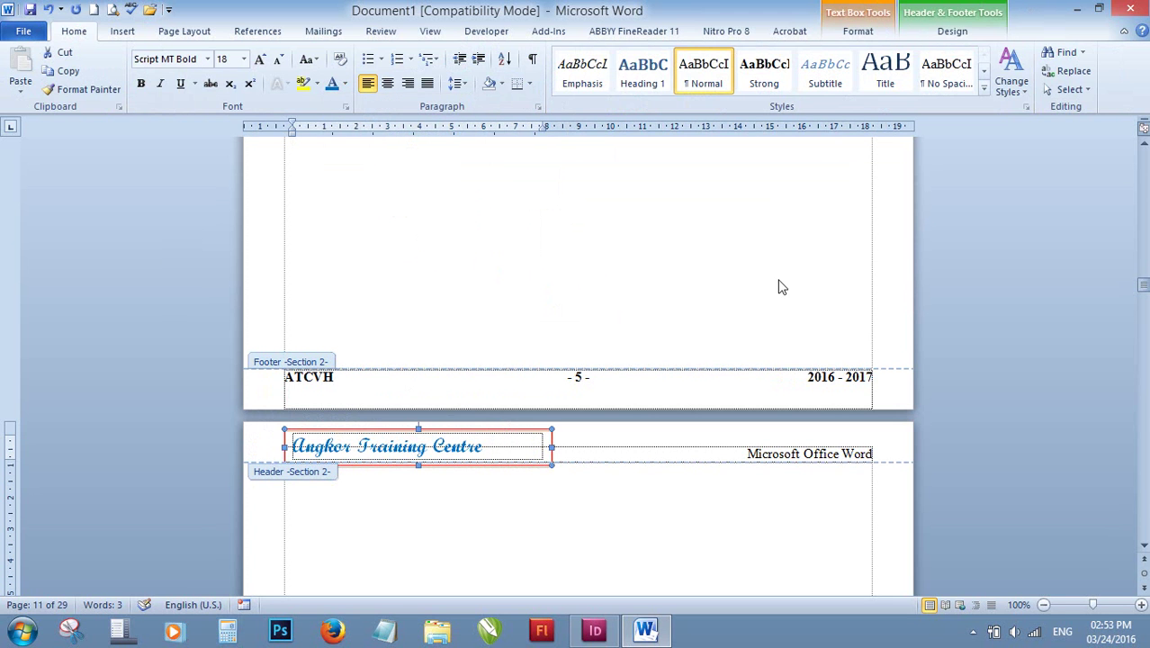
{"action": "left_click", "coordinate": [858, 31]}
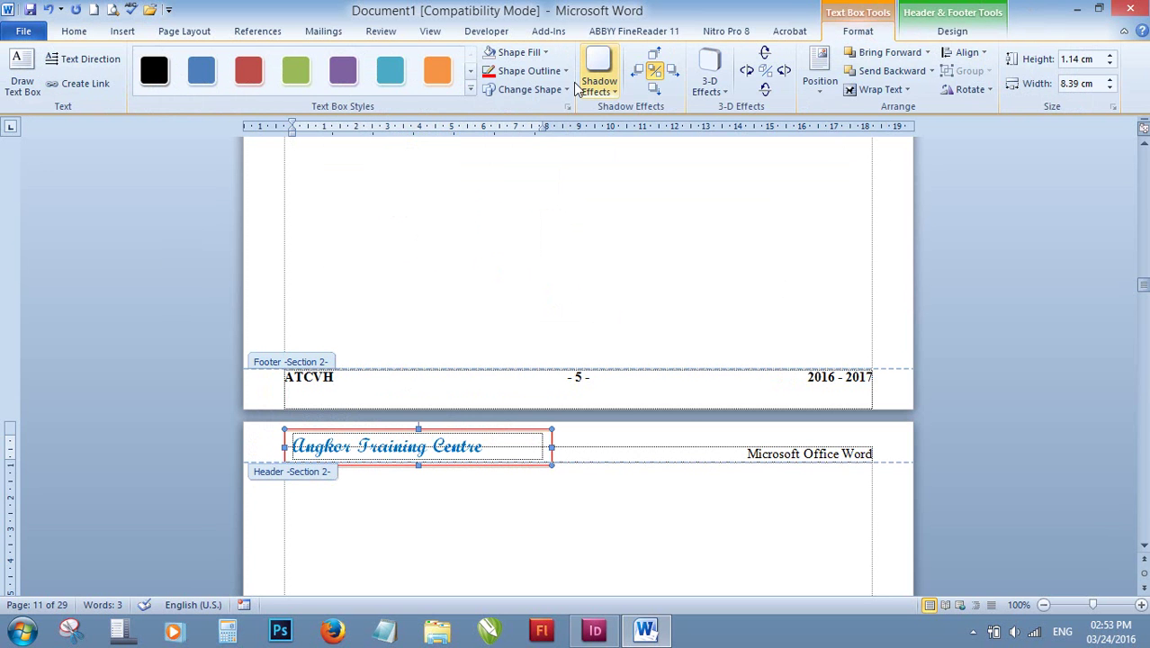
Expand the Text Box Styles gallery and bring up the Shape Fill colours for the selected box.
{"action": "left_click", "coordinate": [457, 432]}
{"action": "left_click", "coordinate": [469, 89]}
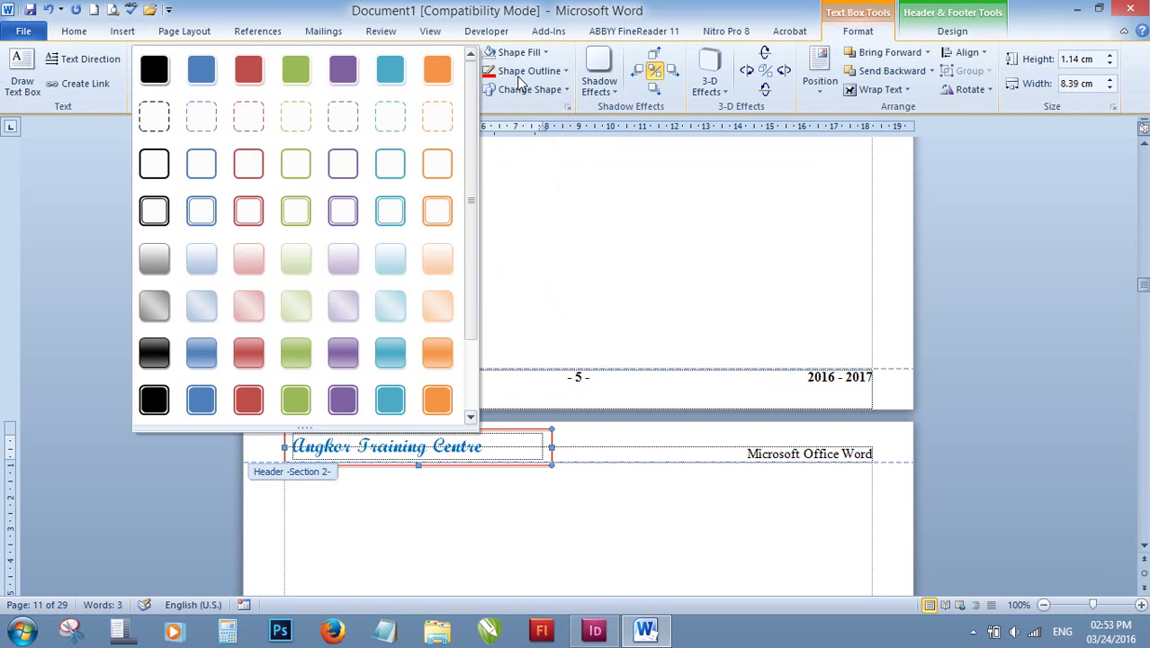
{"action": "left_click", "coordinate": [543, 53]}
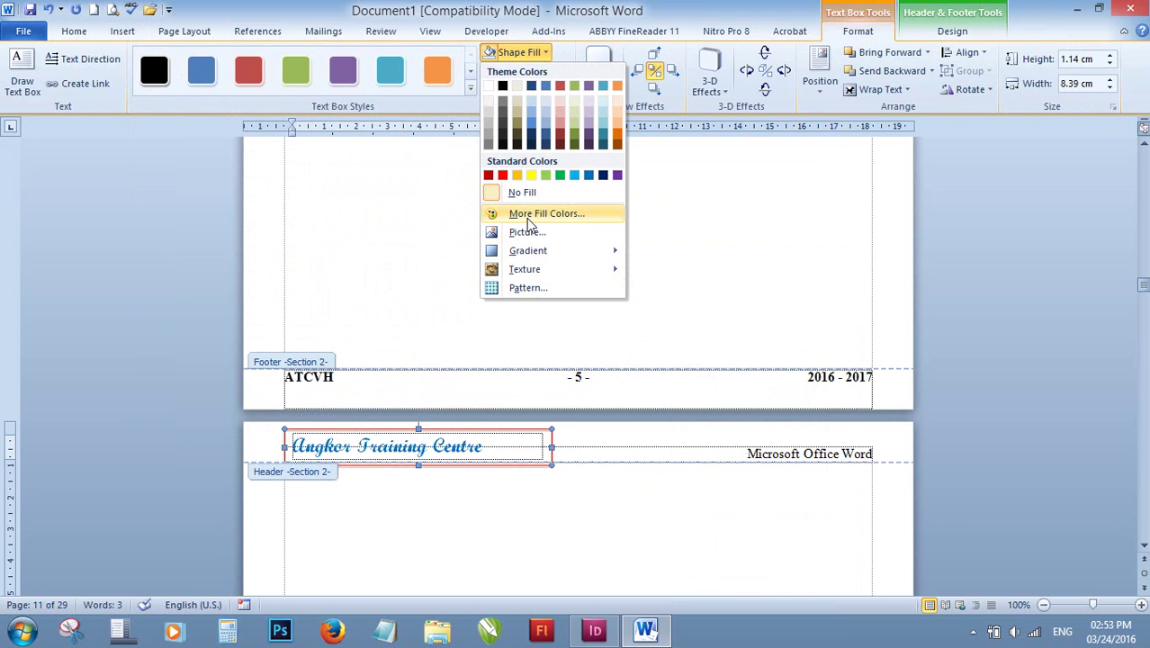
Fill the text box with a custom colour of RGB 227, 65, 192 via More Fill Colors.
{"action": "left_click", "coordinate": [529, 218]}
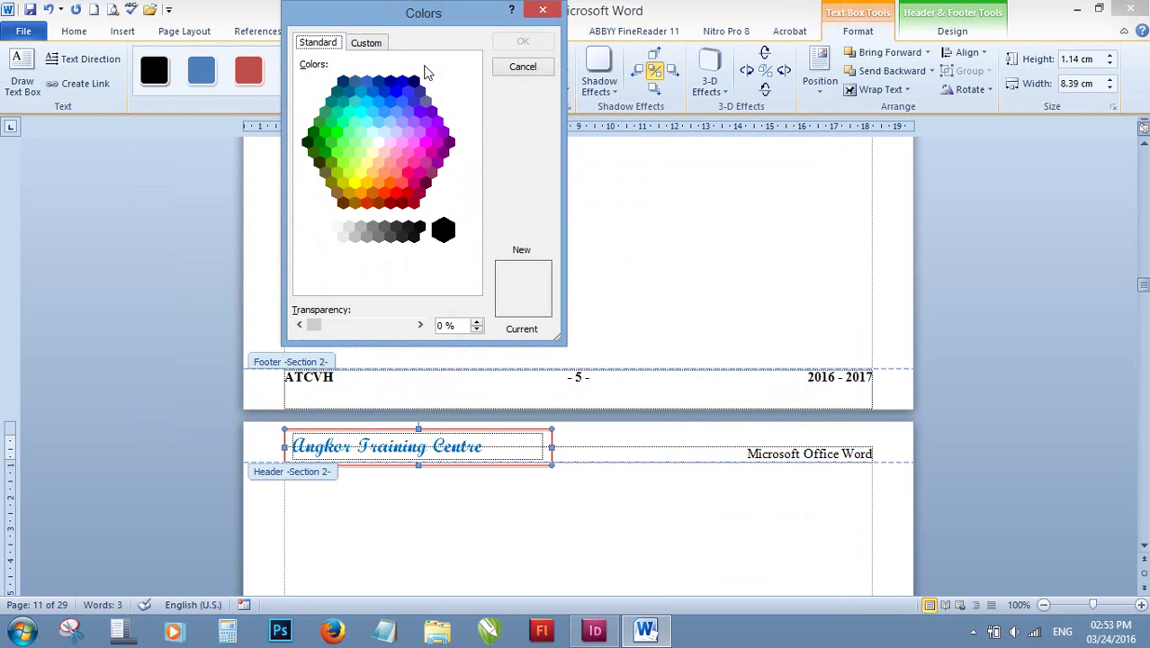
{"action": "left_click", "coordinate": [366, 42]}
{"action": "left_click", "coordinate": [333, 100]}
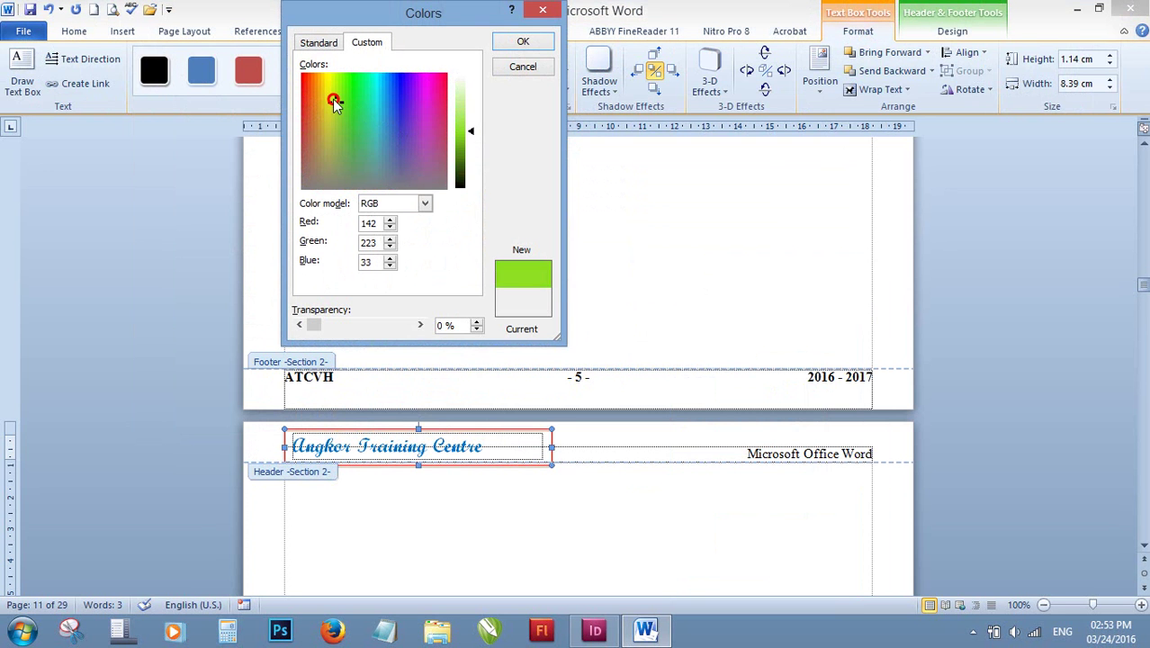
{"action": "left_click", "coordinate": [316, 90]}
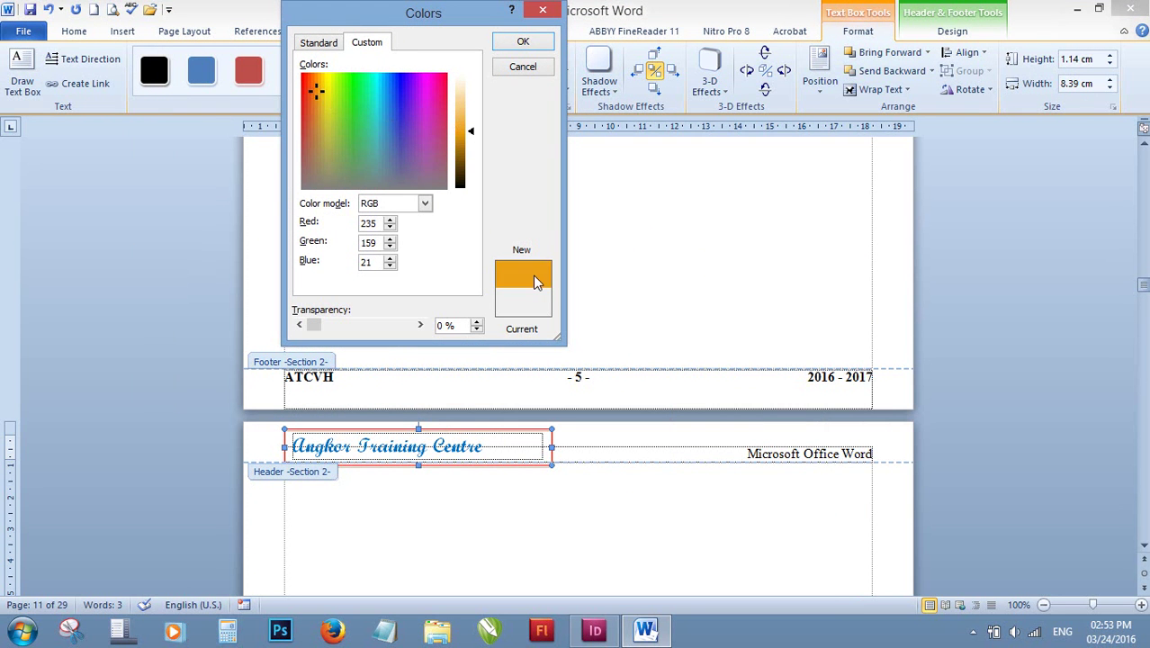
{"action": "left_click", "coordinate": [468, 141]}
{"action": "left_click_drag", "start_coordinate": [469, 142], "coordinate": [468, 97]}
{"action": "left_click", "coordinate": [323, 84]}
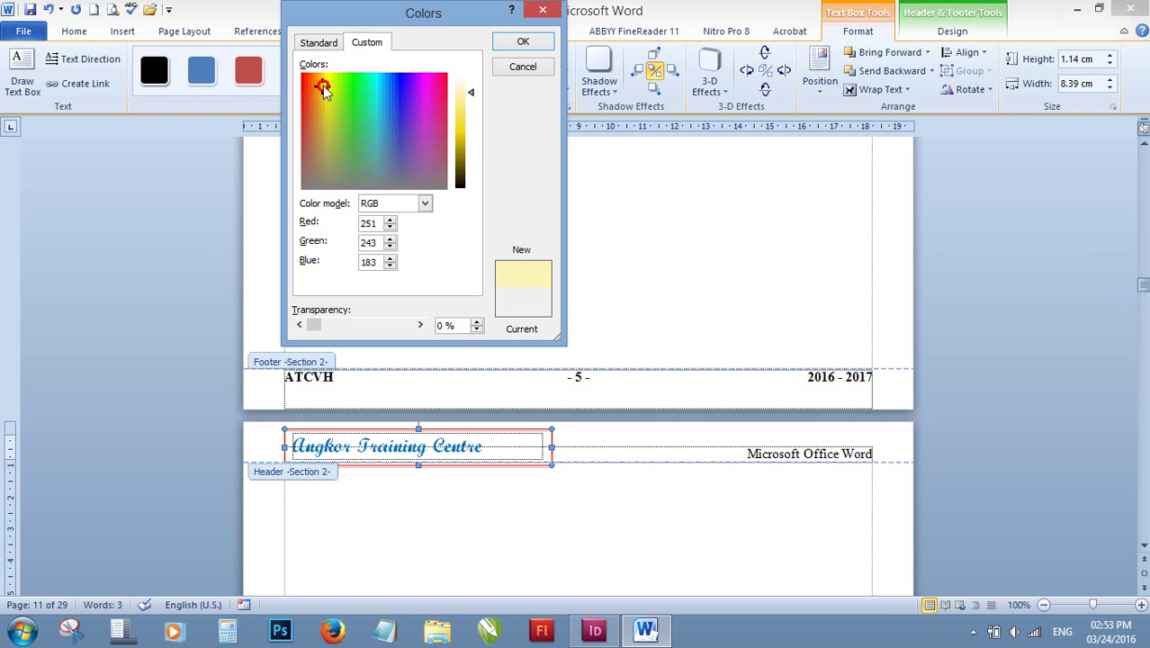
{"action": "mouse_move", "coordinate": [466, 104]}
{"action": "left_mouse_down"}
{"action": "mouse_move", "coordinate": [477, 132]}
{"action": "mouse_move", "coordinate": [475, 90]}
{"action": "mouse_move", "coordinate": [466, 122]}
{"action": "mouse_move", "coordinate": [482, 154]}
{"action": "left_mouse_up"}
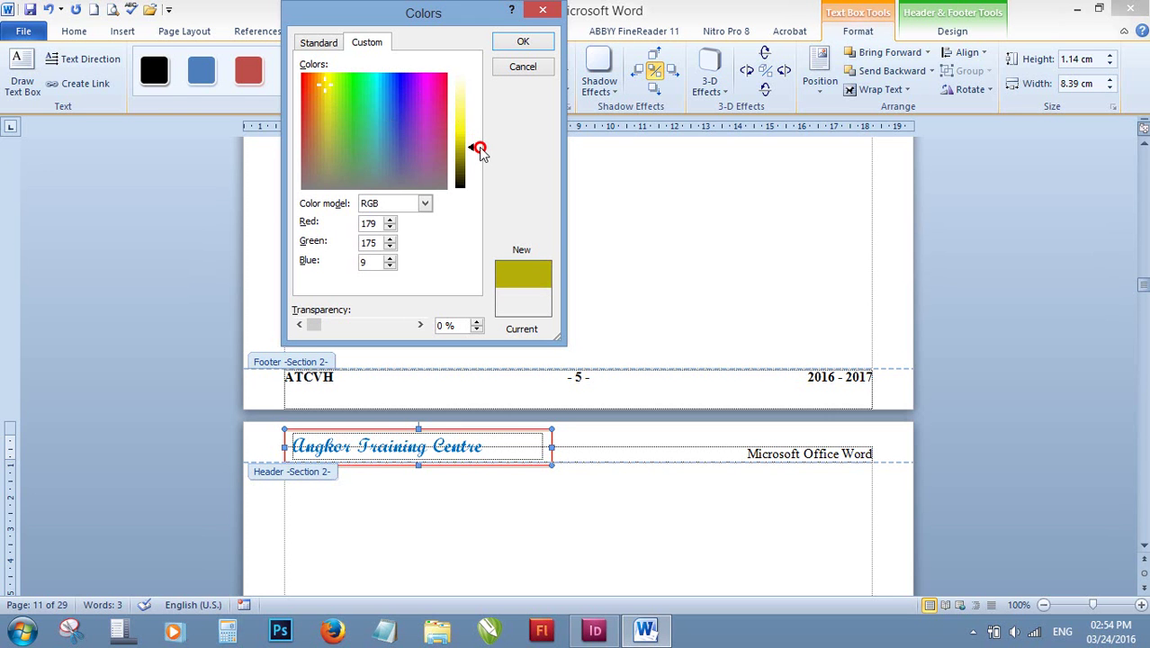
{"action": "left_click_drag", "start_coordinate": [481, 154], "coordinate": [488, 130]}
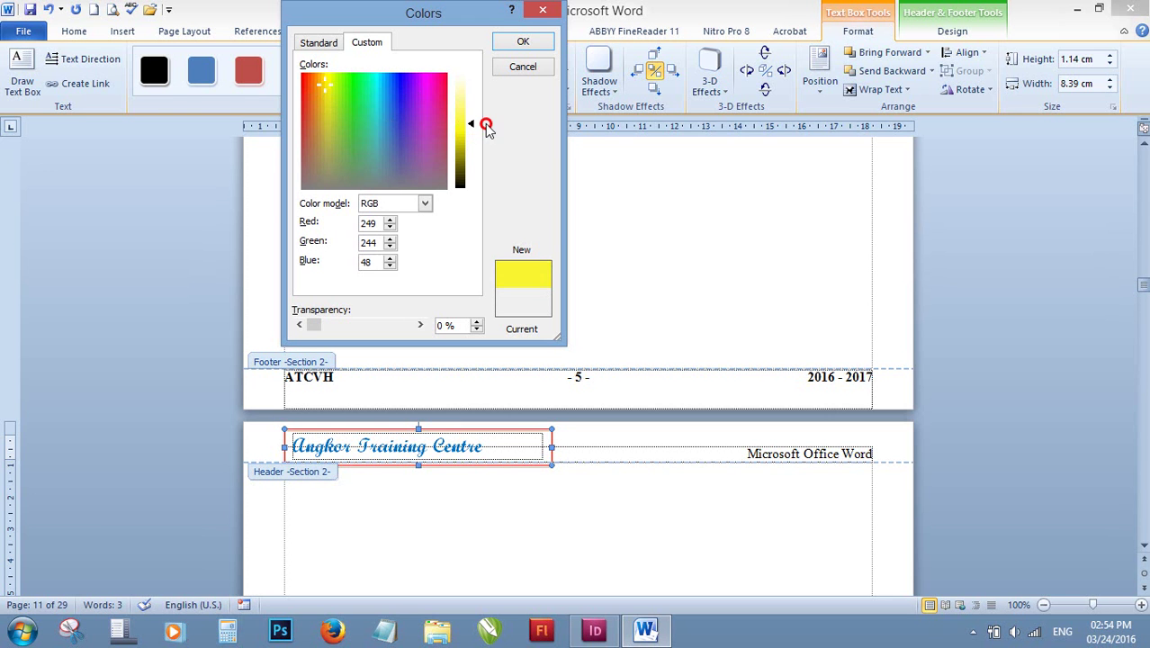
{"action": "left_click", "coordinate": [427, 95]}
{"action": "left_click", "coordinate": [427, 102]}
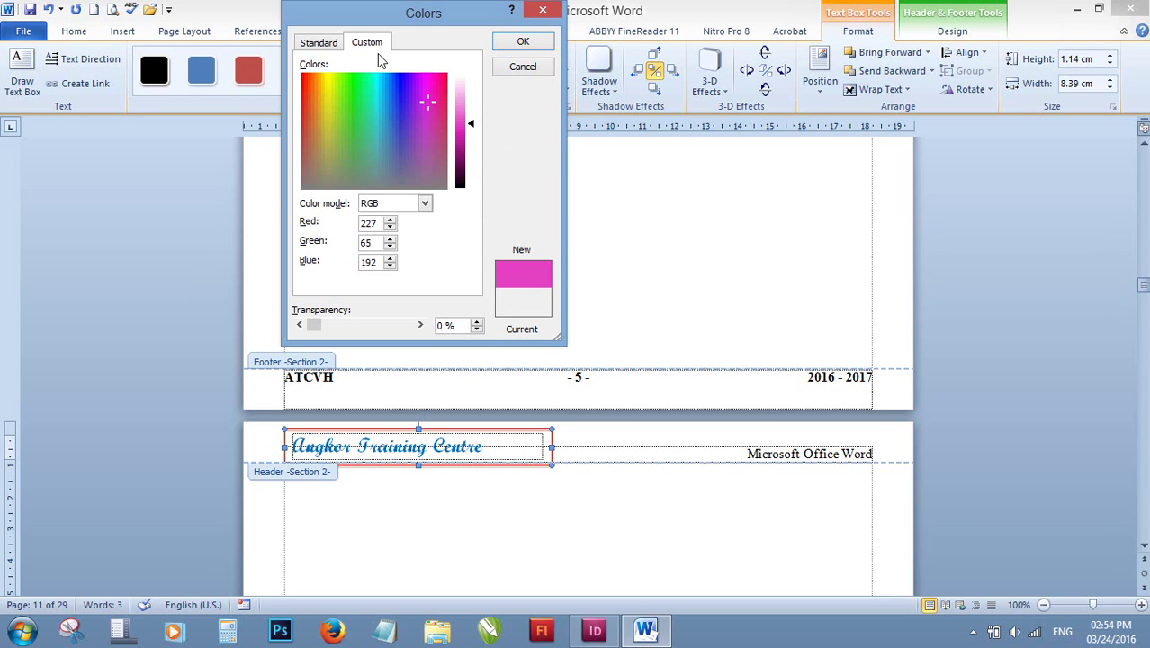
{"action": "left_click", "coordinate": [522, 43]}
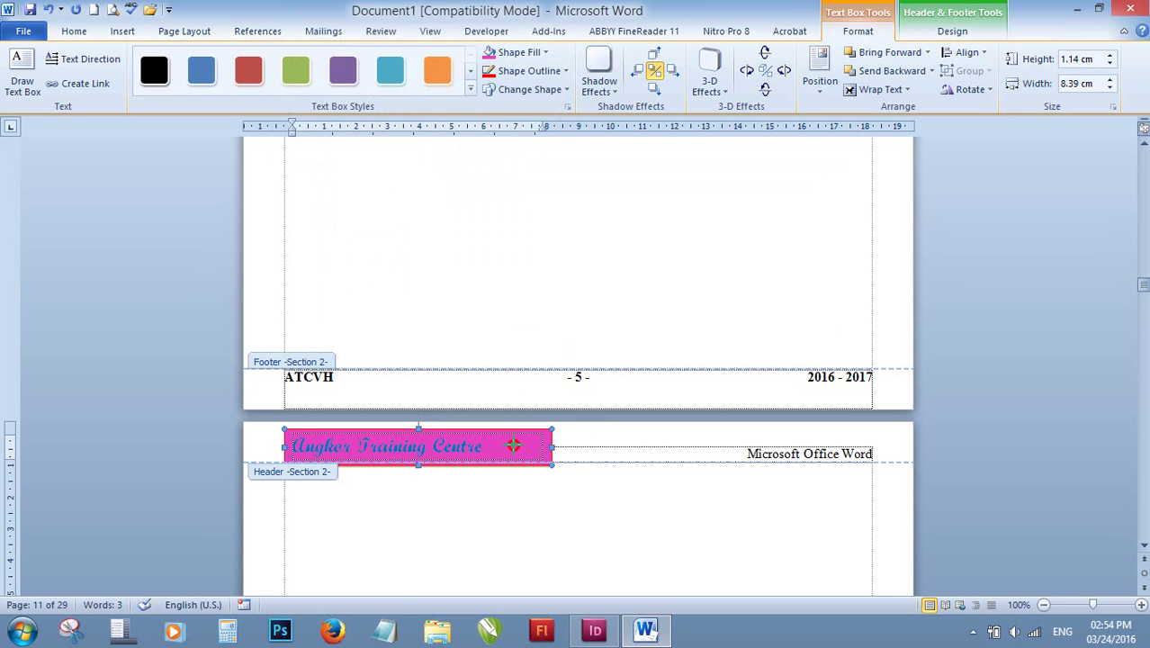
Resize the text box to 6.83 × 0.95 cm and nudge it up twice.
{"action": "left_click_drag", "start_coordinate": [513, 445], "coordinate": [501, 448]}
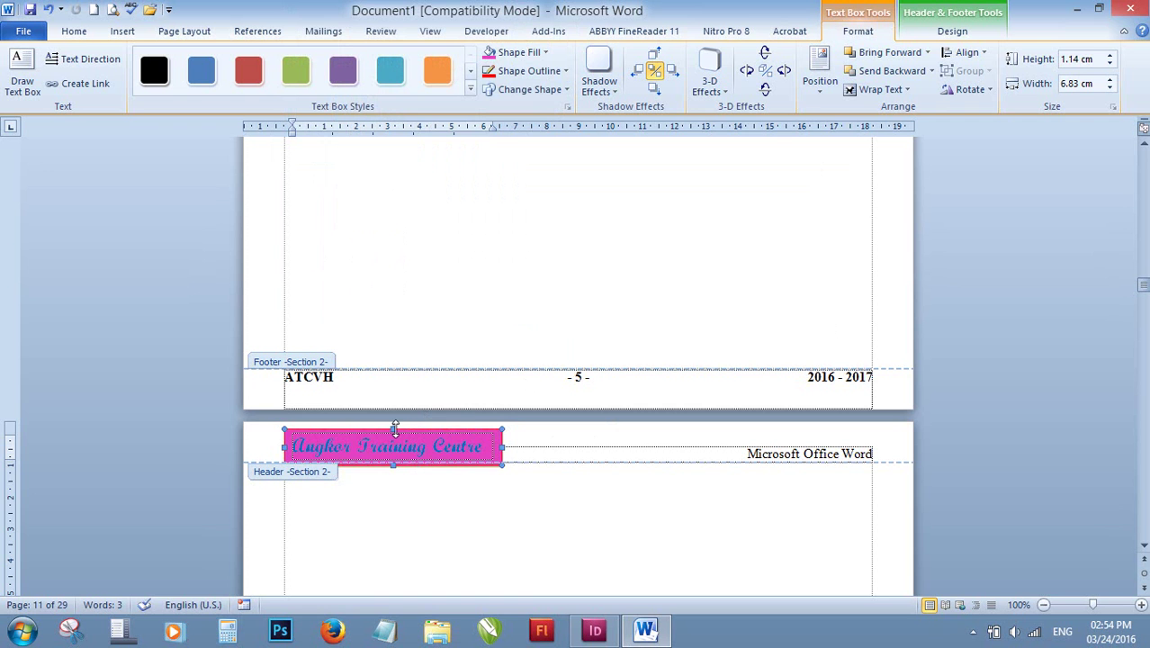
{"action": "left_click_drag", "start_coordinate": [397, 431], "coordinate": [401, 438]}
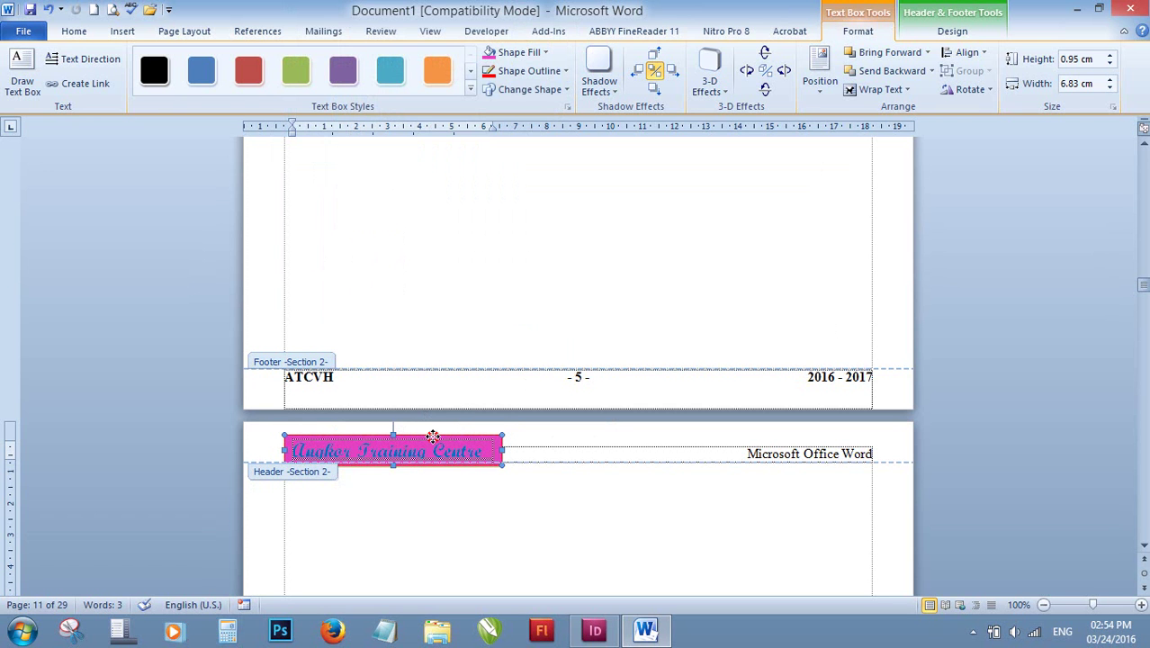
{"action": "key", "text": "Up"}
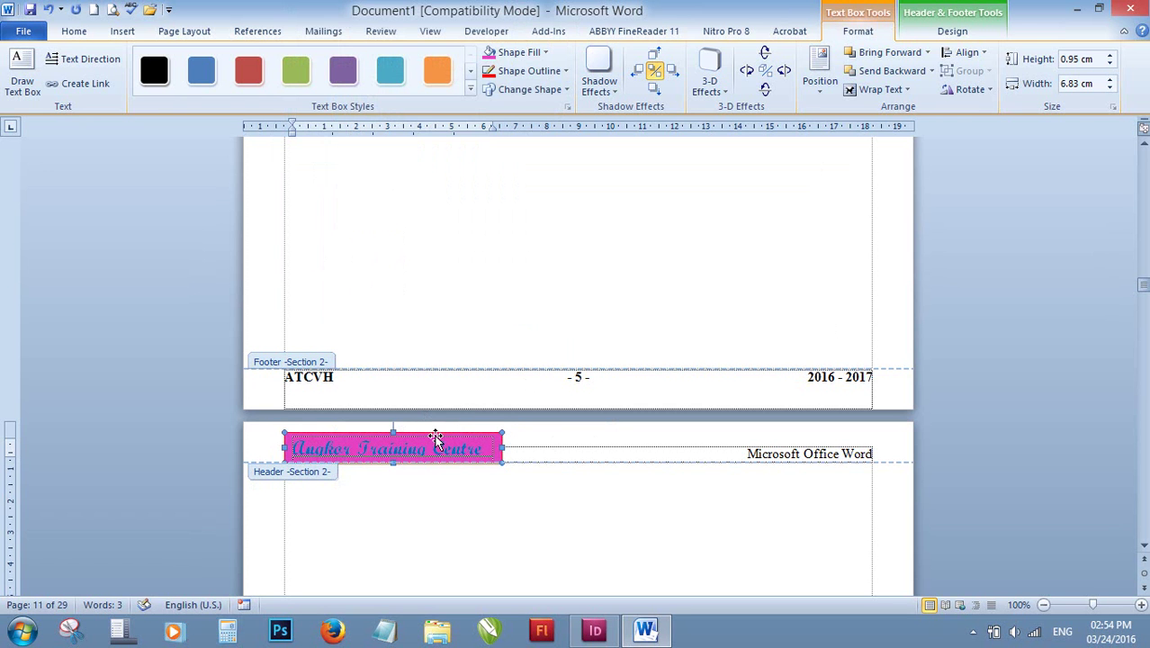
{"action": "key", "text": "Up"}
{"action": "key", "text": "Up"}
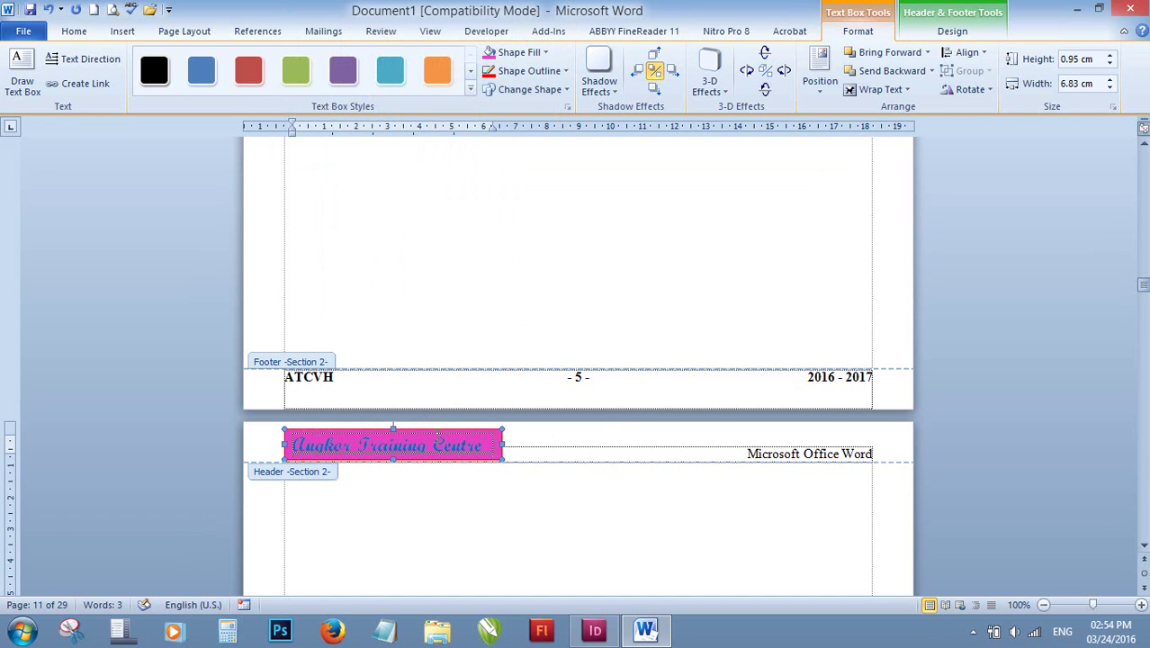
{"action": "scroll", "coordinate": [454, 437], "scroll_direction": "down", "scroll_amount": 2}
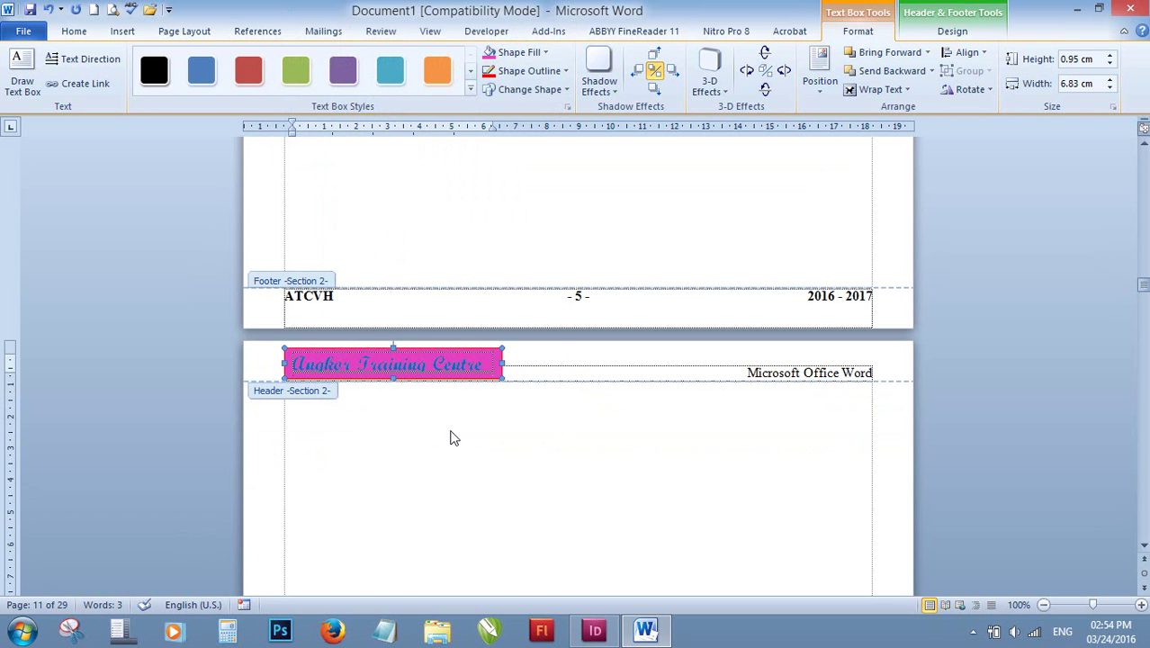
Set the Angkor Training Centre text box's Shape Fill to No Fill.
{"action": "left_click", "coordinate": [387, 437]}
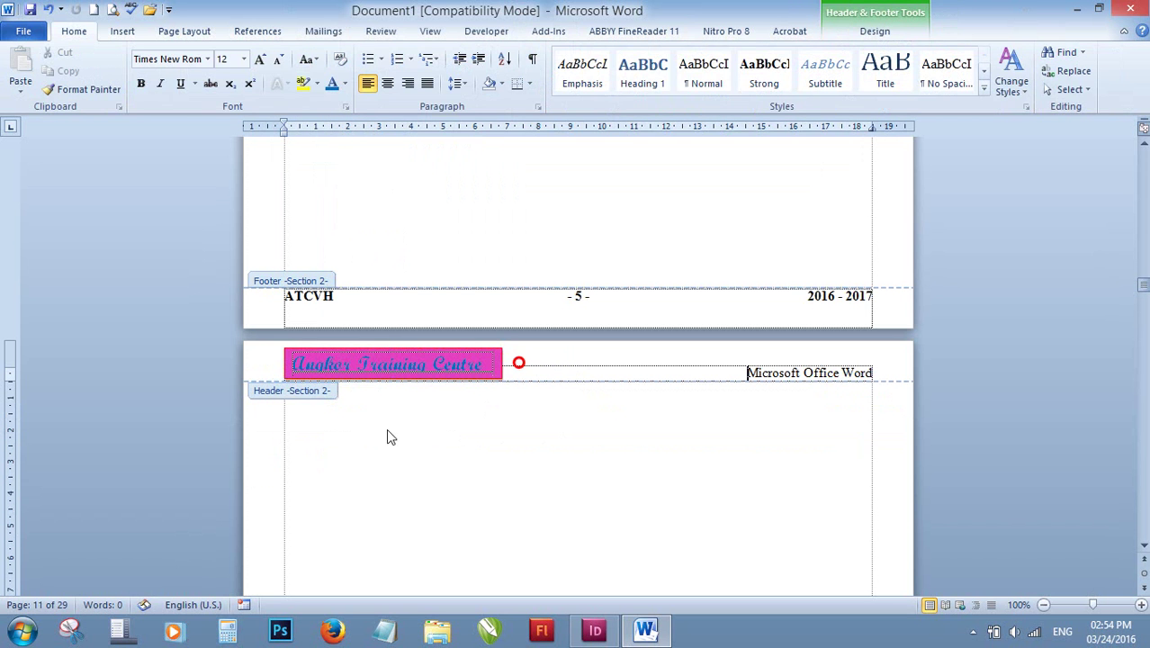
{"action": "left_click", "coordinate": [410, 349]}
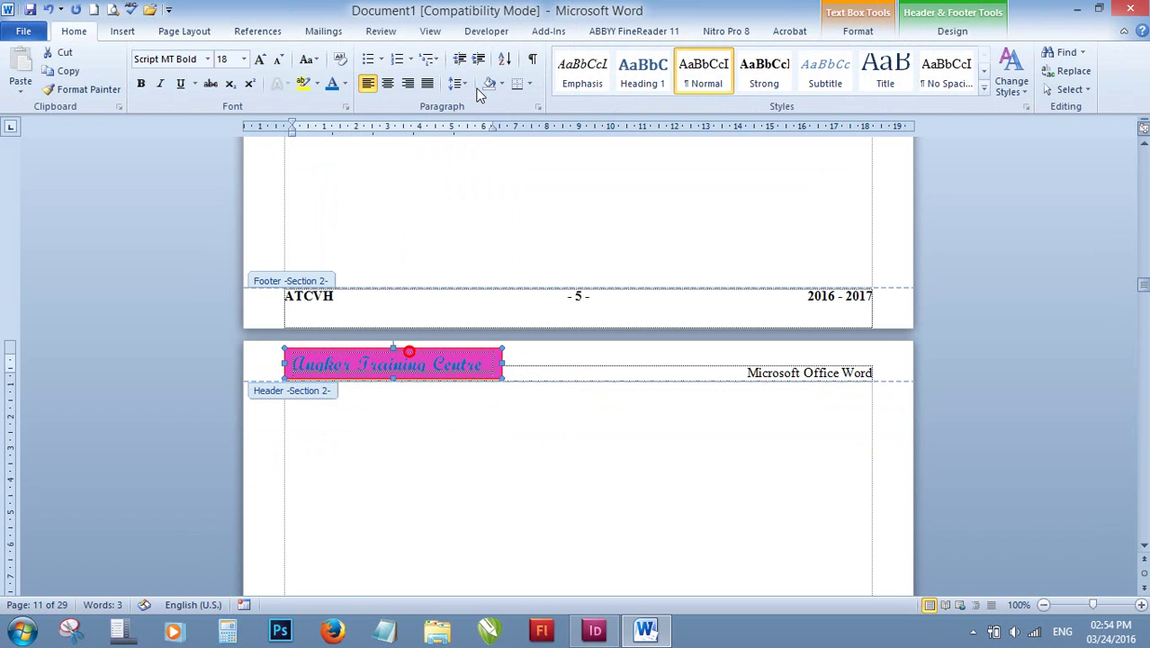
{"action": "left_click", "coordinate": [843, 32]}
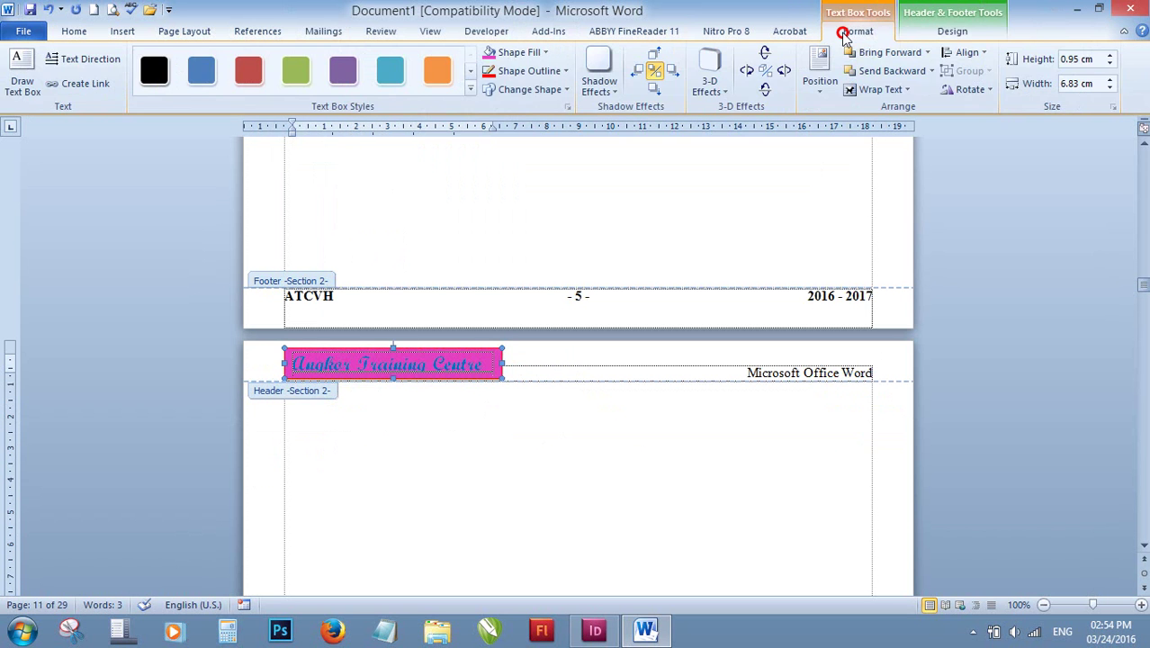
{"action": "left_click", "coordinate": [536, 52]}
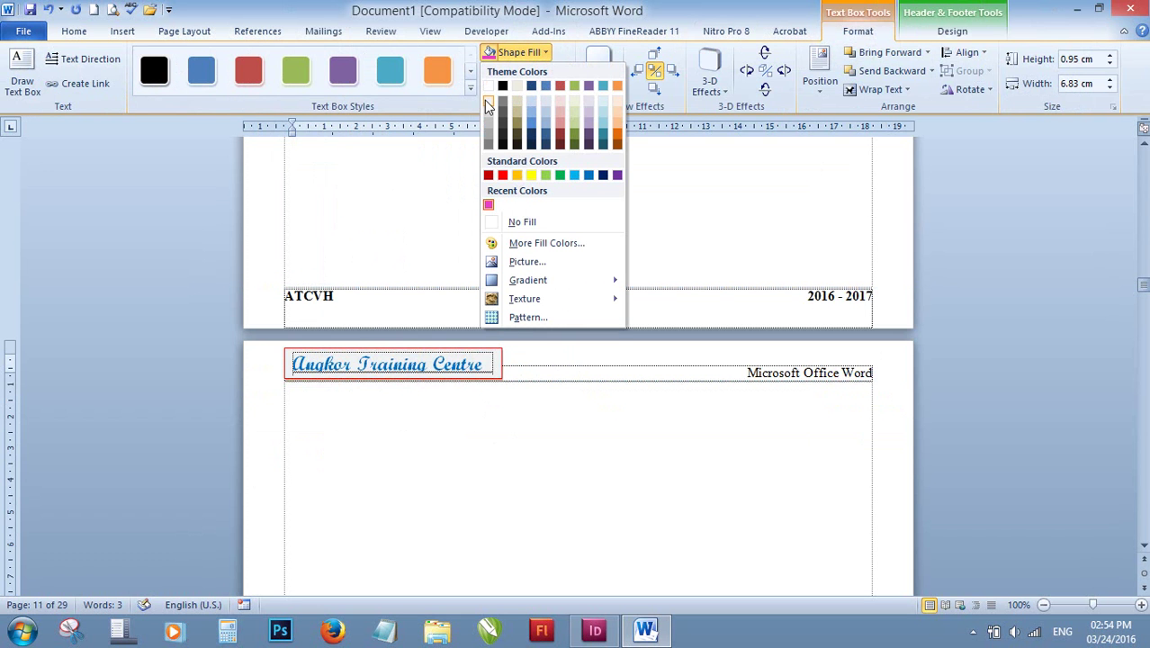
{"action": "left_click", "coordinate": [524, 222]}
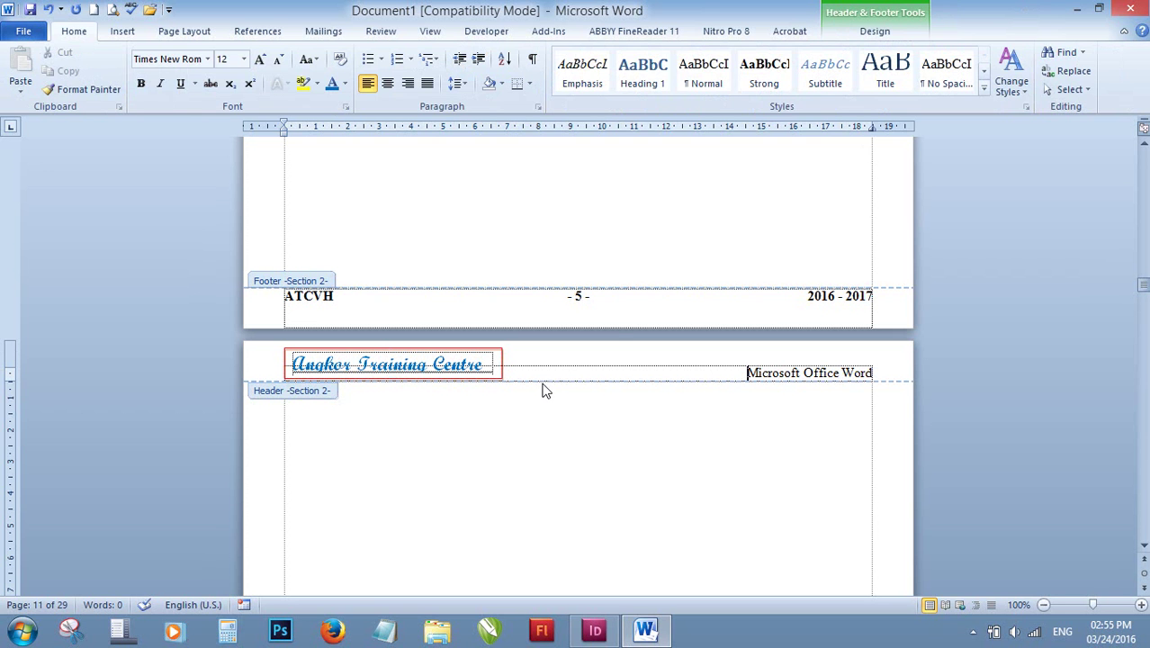
Inspect the footer's page number field, then return to InDesign.
{"action": "scroll", "coordinate": [754, 340], "scroll_direction": "down", "scroll_amount": 3}
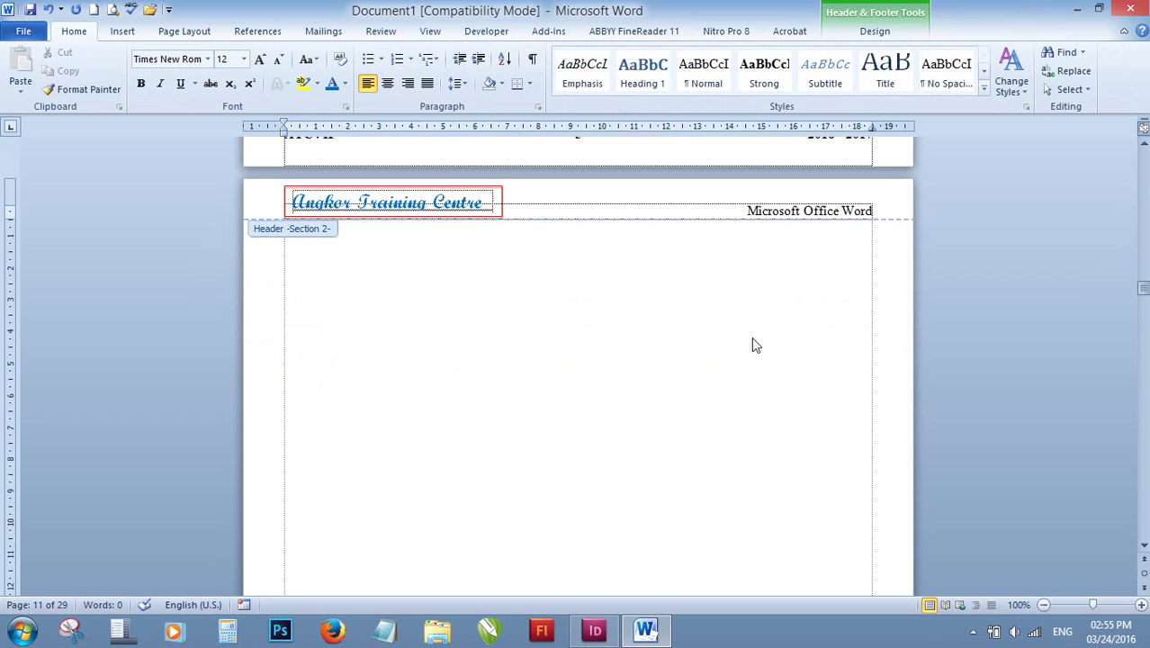
{"action": "scroll", "coordinate": [754, 345], "scroll_direction": "down", "scroll_amount": 3}
{"action": "scroll", "coordinate": [753, 340], "scroll_direction": "down", "scroll_amount": 5}
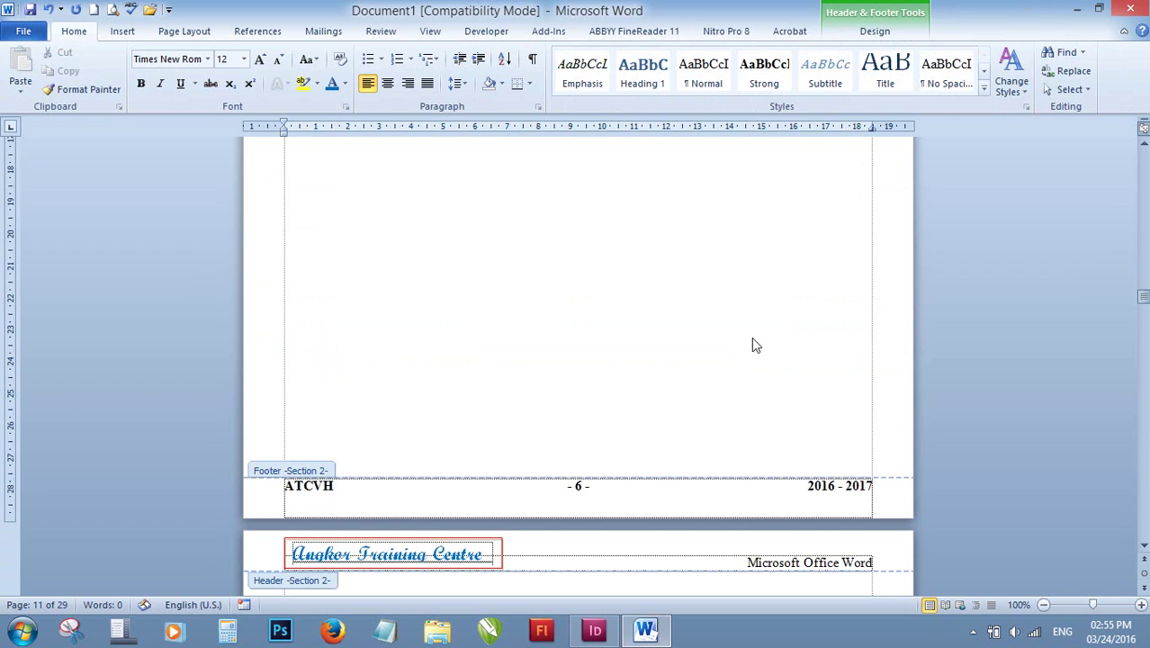
{"action": "scroll", "coordinate": [754, 344], "scroll_direction": "down", "scroll_amount": 2}
{"action": "scroll", "coordinate": [754, 345], "scroll_direction": "down", "scroll_amount": 2}
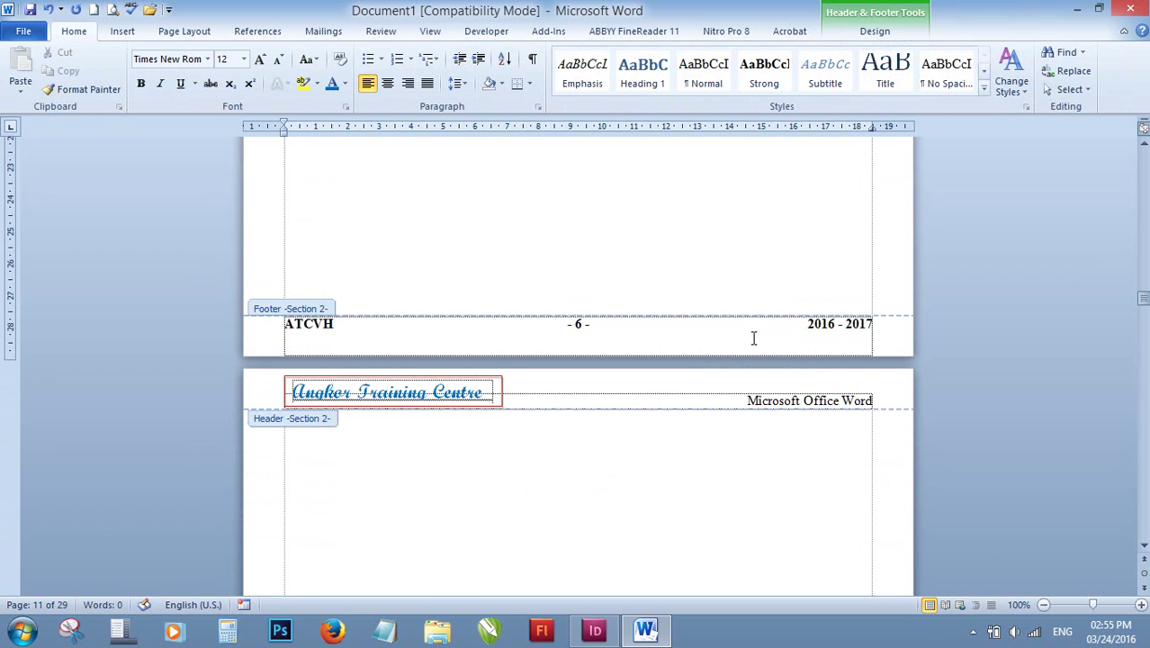
{"action": "left_click", "coordinate": [684, 357]}
{"action": "key", "text": "Left"}
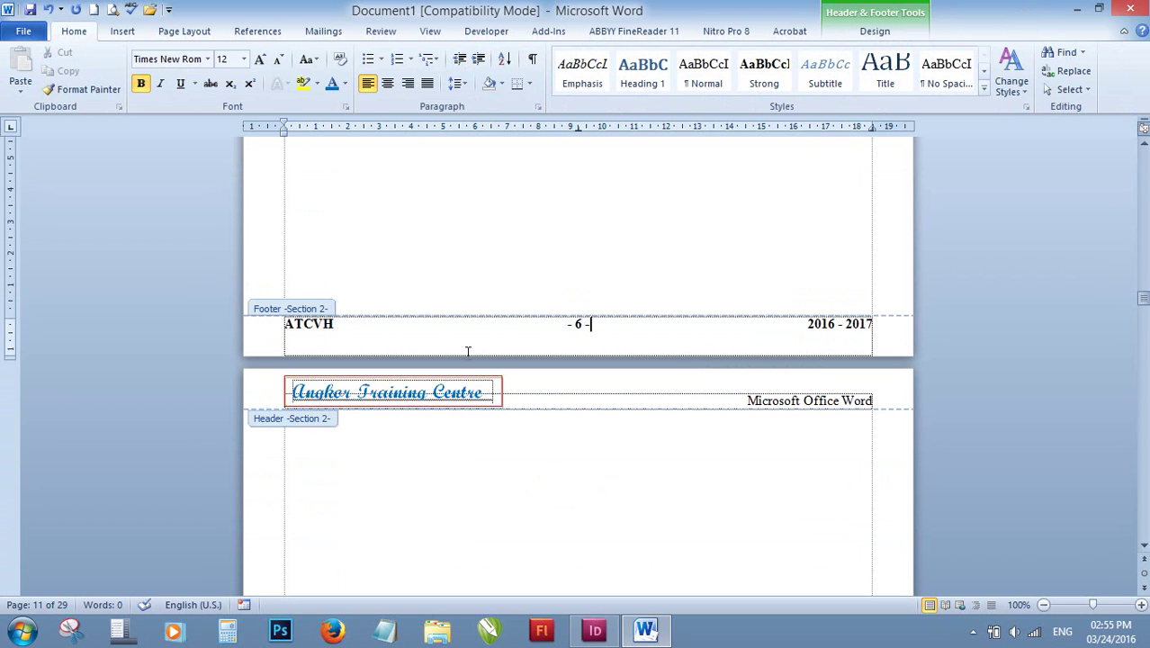
{"action": "left_click", "coordinate": [629, 329]}
{"action": "left_click", "coordinate": [888, 322]}
{"action": "scroll", "coordinate": [475, 403], "scroll_direction": "down", "scroll_amount": 1}
{"action": "scroll", "coordinate": [479, 405], "scroll_direction": "down", "scroll_amount": 1}
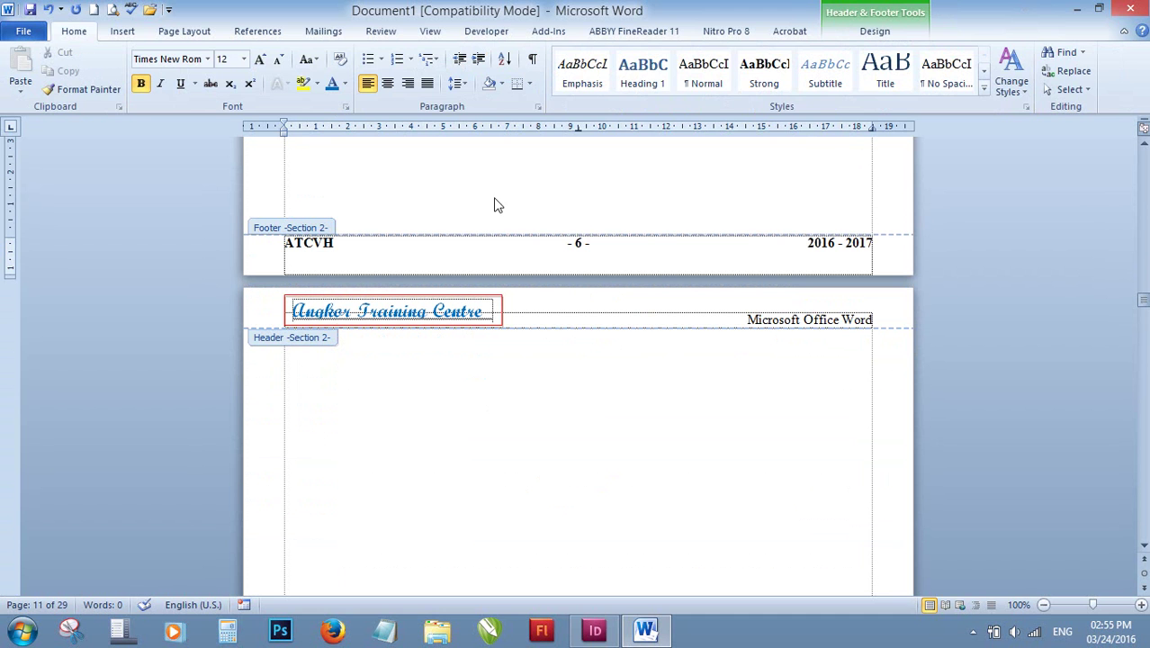
{"action": "left_click", "coordinate": [596, 641]}
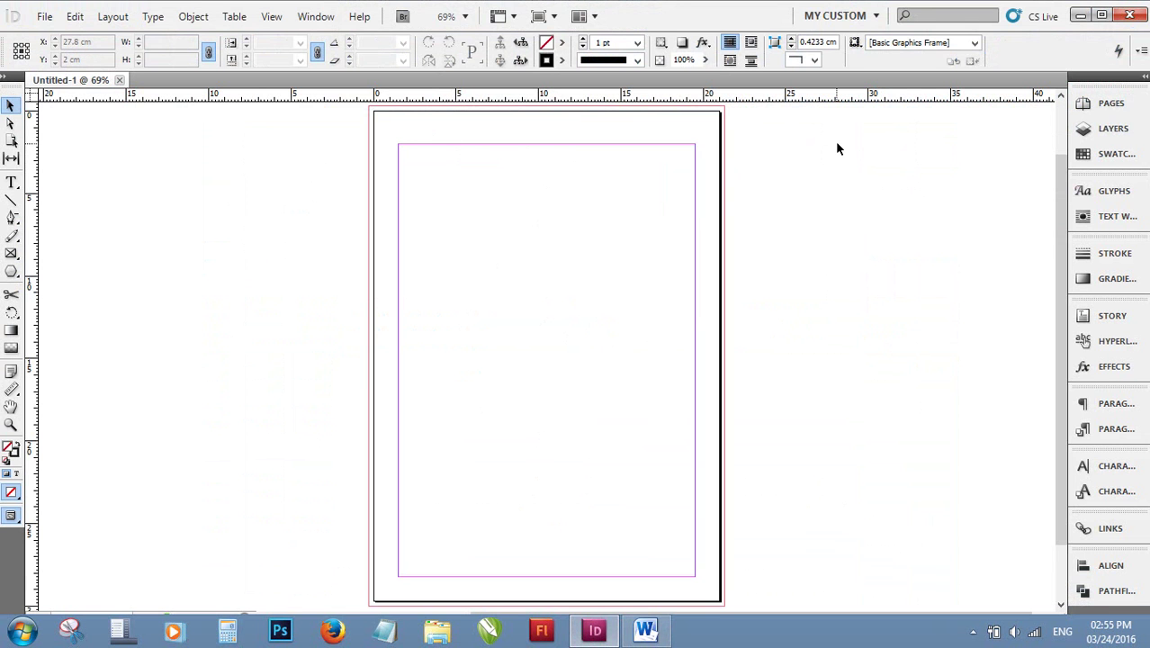
Select A-Master in the Pages panel and add two more pages to its spread.
{"action": "left_click", "coordinate": [1105, 108]}
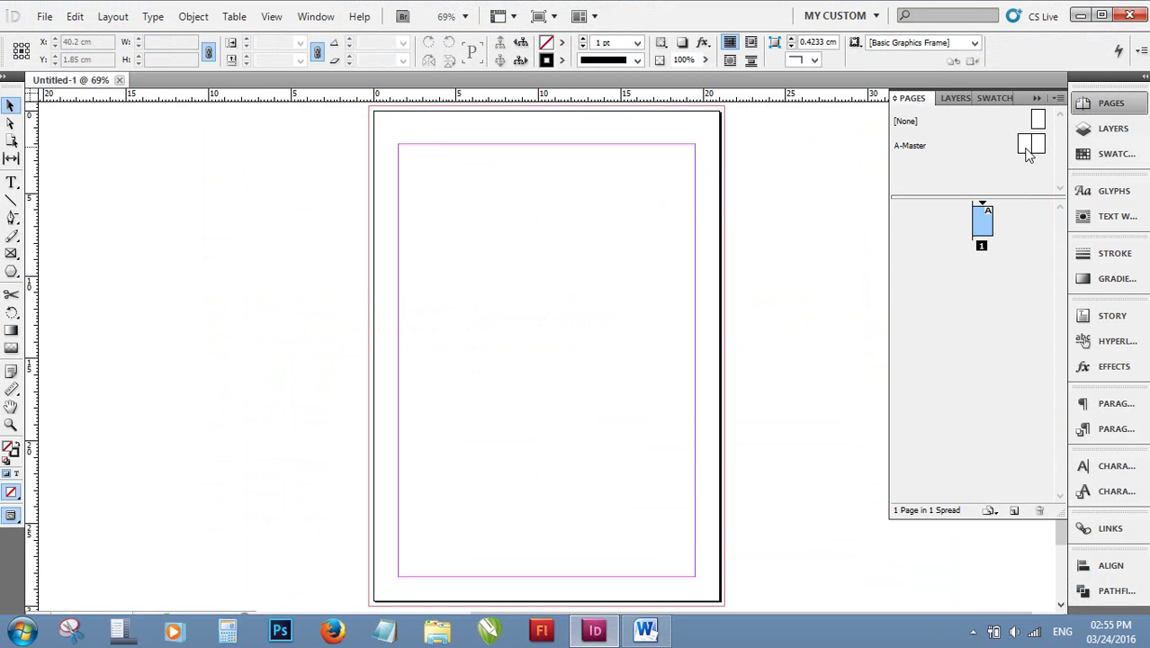
{"action": "left_click", "coordinate": [1028, 150]}
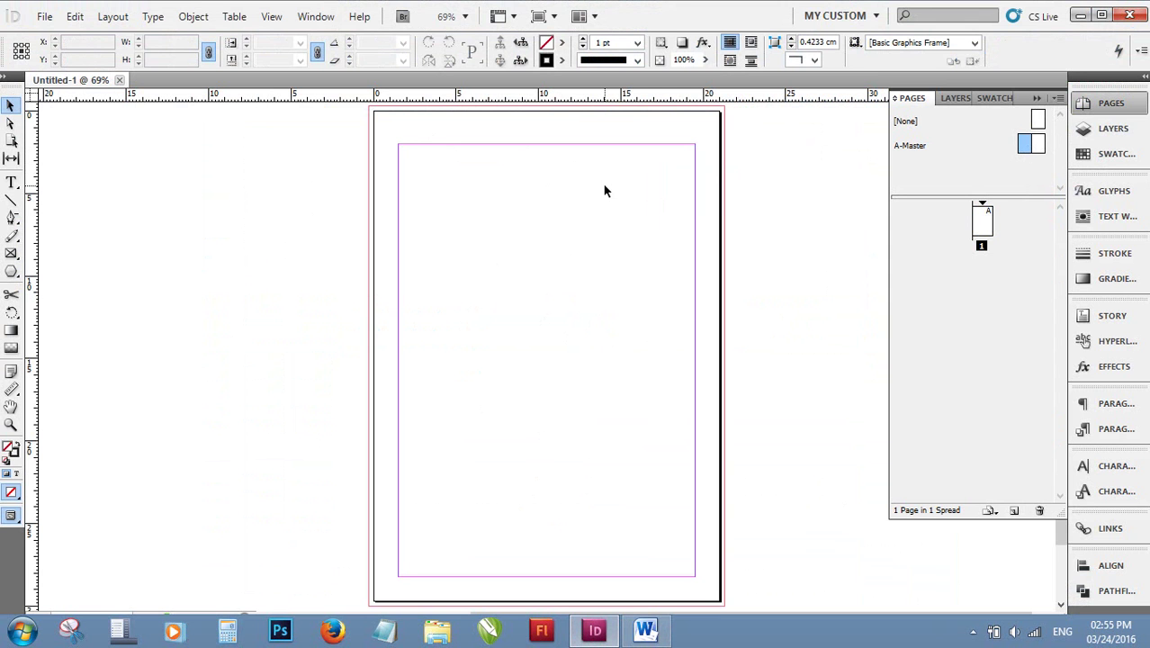
{"action": "left_click", "coordinate": [1014, 511]}
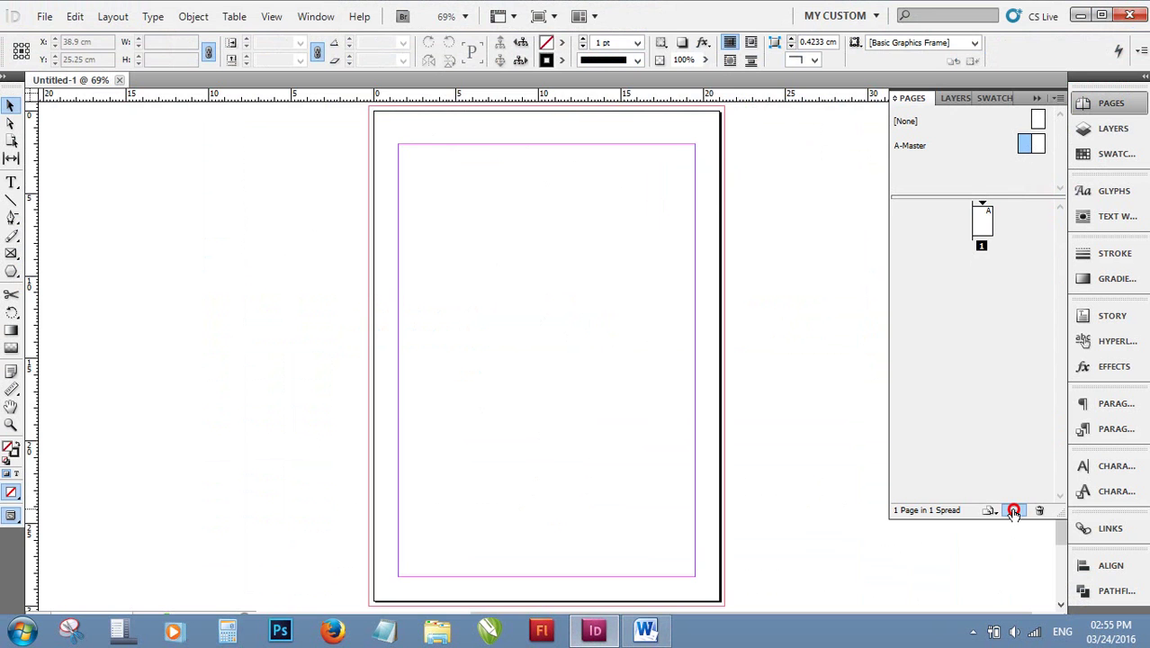
{"action": "left_click", "coordinate": [1014, 511]}
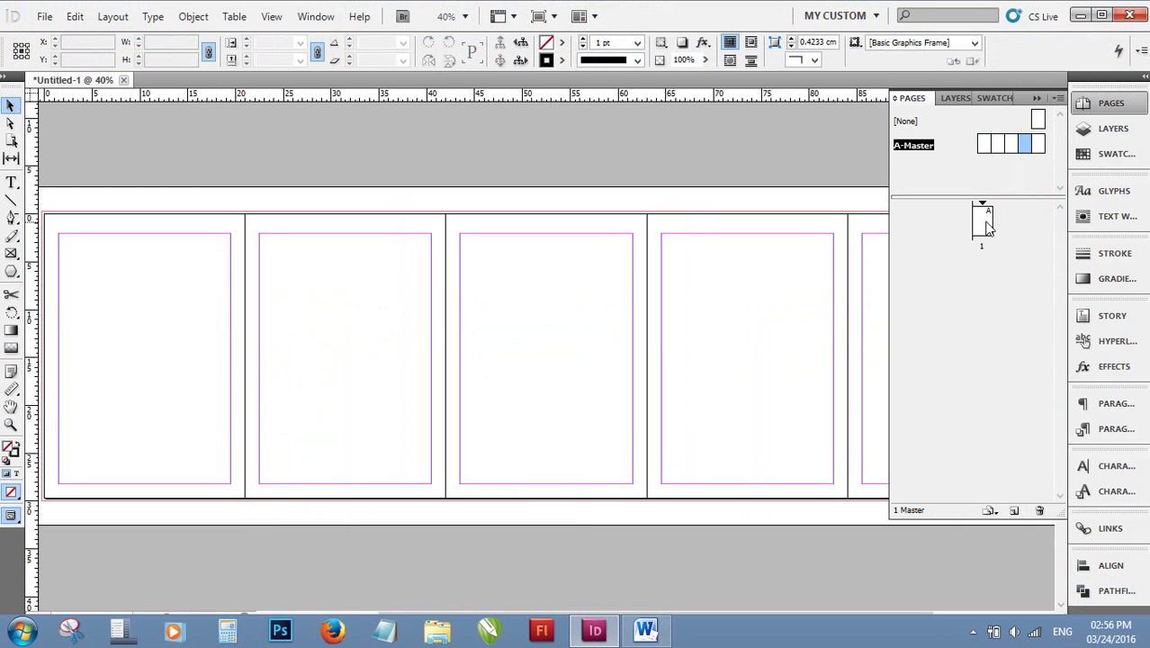
Delete the extra master pages so A-Master is a two-page spread again.
{"action": "left_click", "coordinate": [998, 146]}
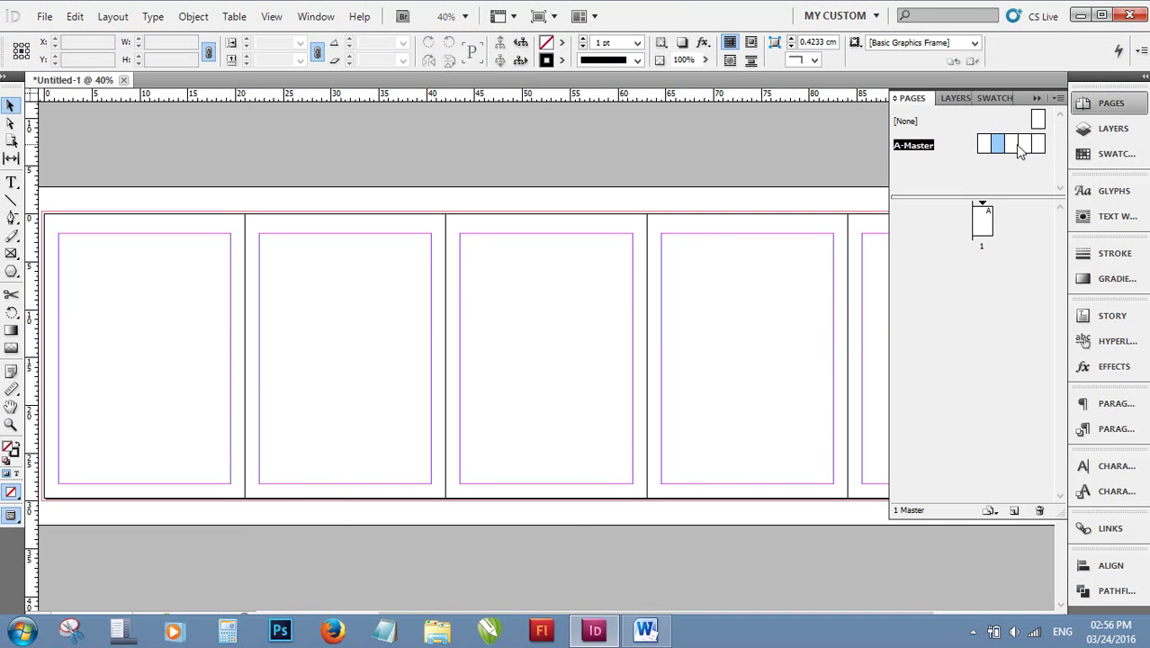
{"action": "left_click", "coordinate": [1023, 146], "text": "shift"}
{"action": "right_click", "coordinate": [1023, 147]}
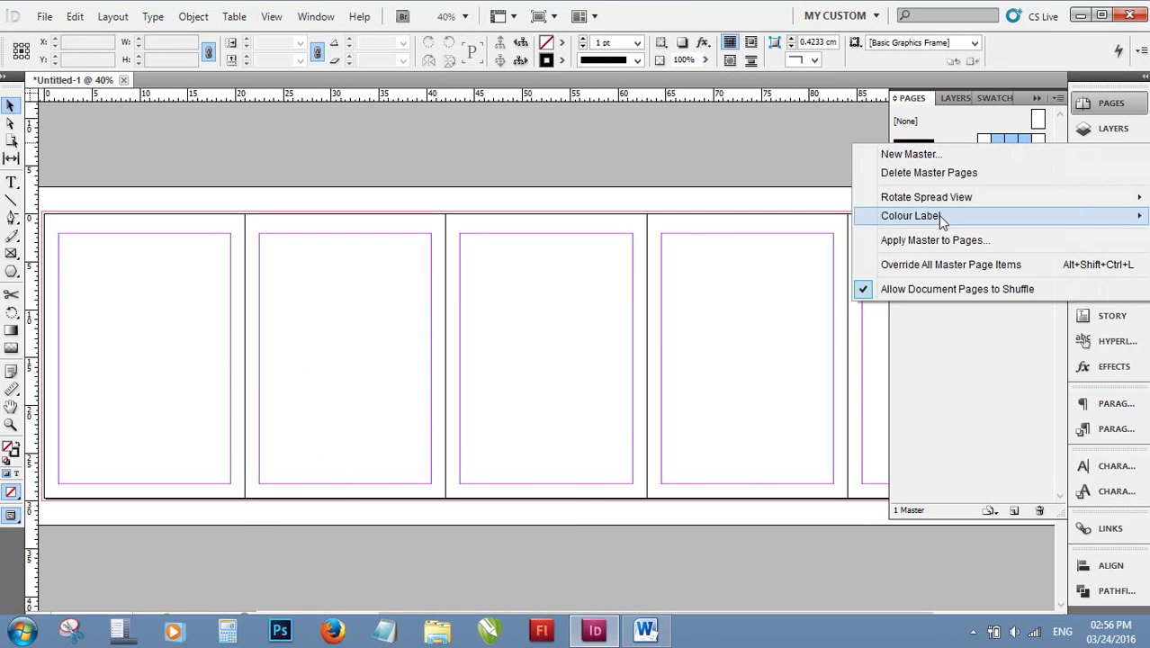
{"action": "left_click", "coordinate": [919, 174]}
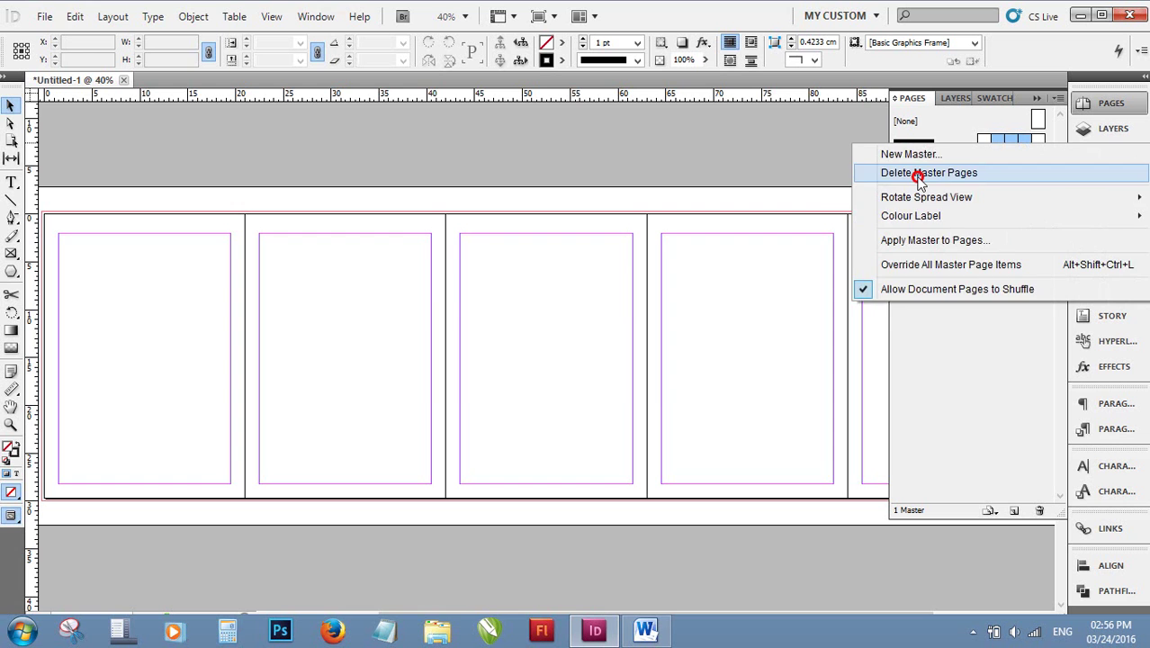
{"action": "left_click", "coordinate": [619, 373]}
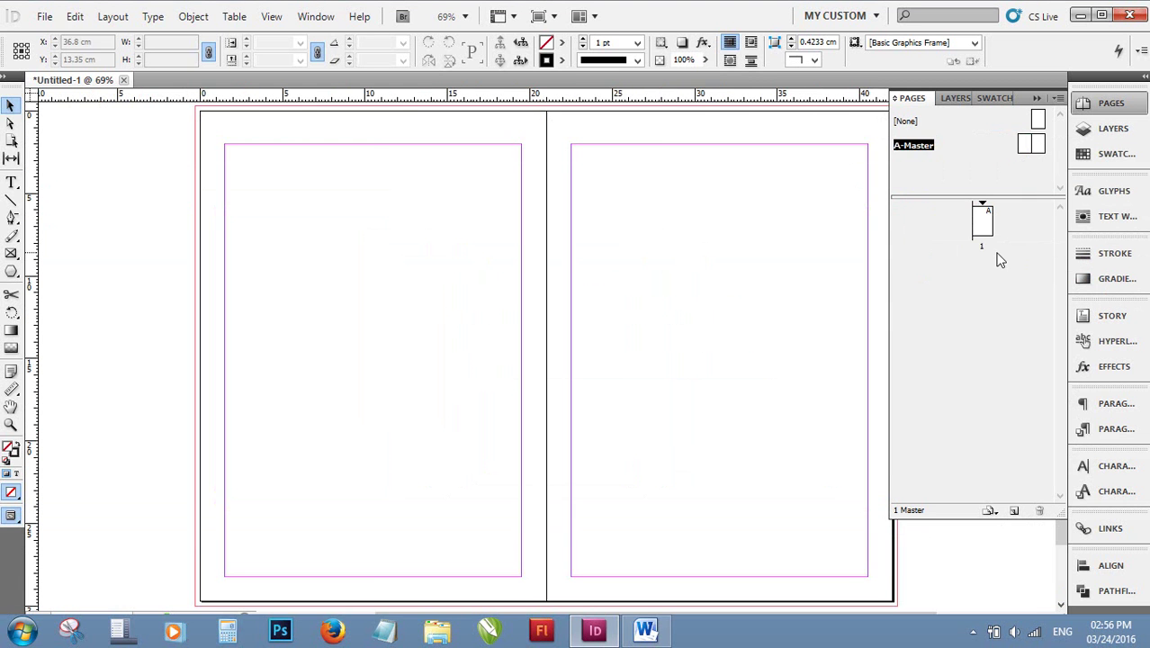
Add document pages until there are 7 pages in four spreads, then select page 1.
{"action": "double_click", "coordinate": [982, 226]}
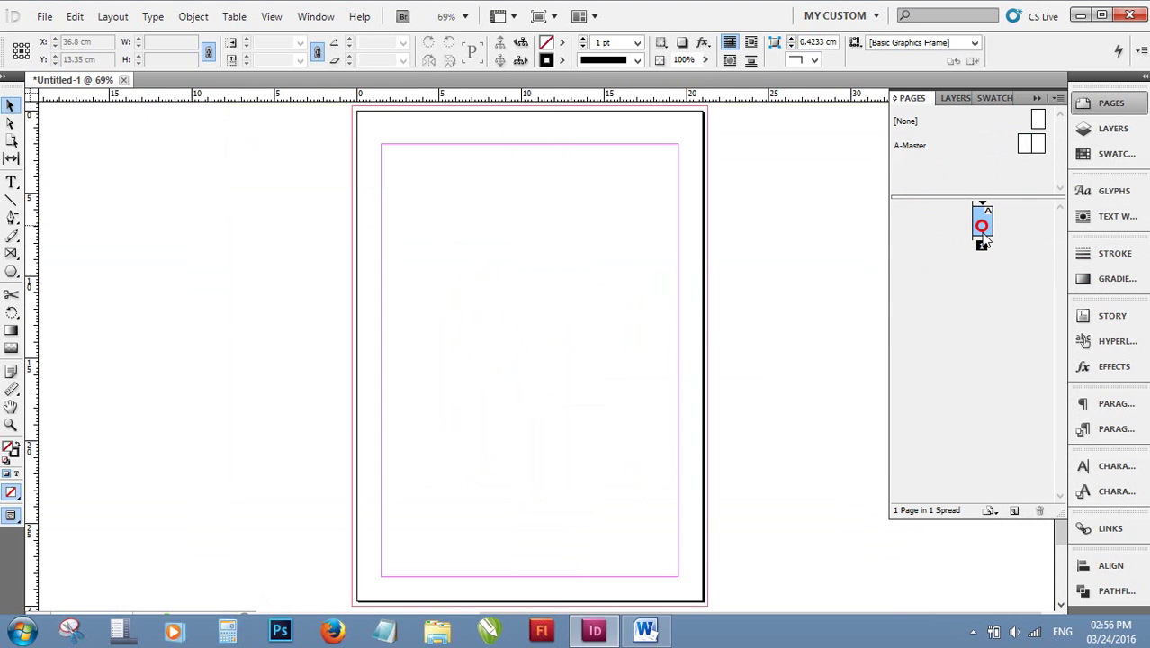
{"action": "double_click", "coordinate": [1012, 513]}
{"action": "double_click", "coordinate": [1012, 513]}
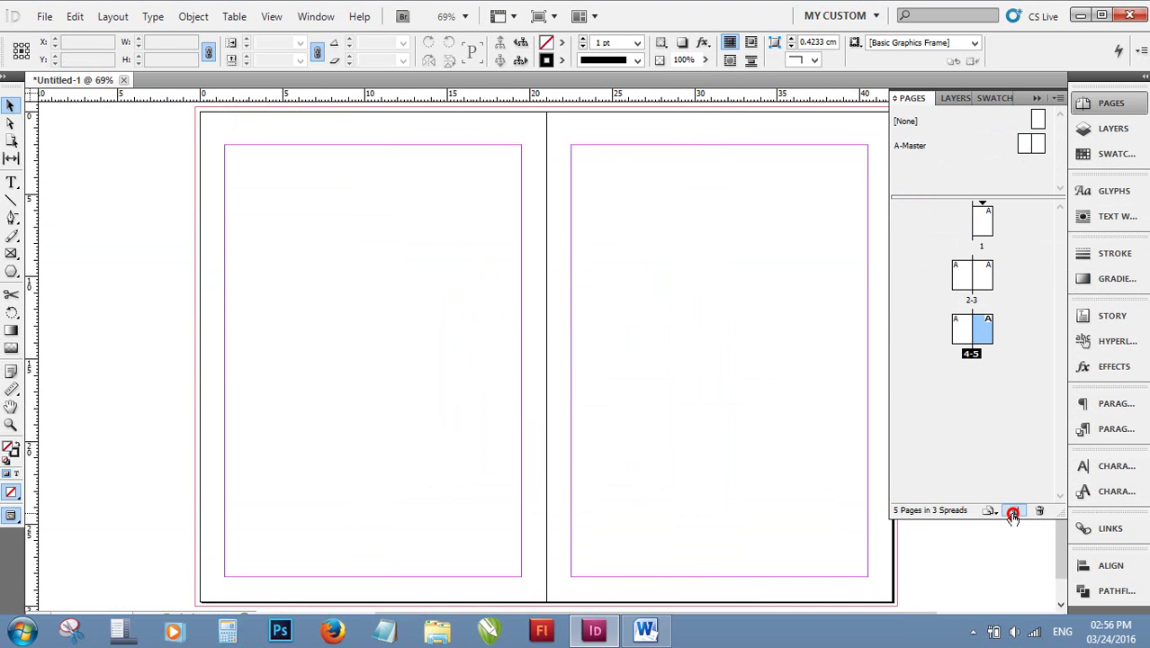
{"action": "double_click", "coordinate": [1012, 513]}
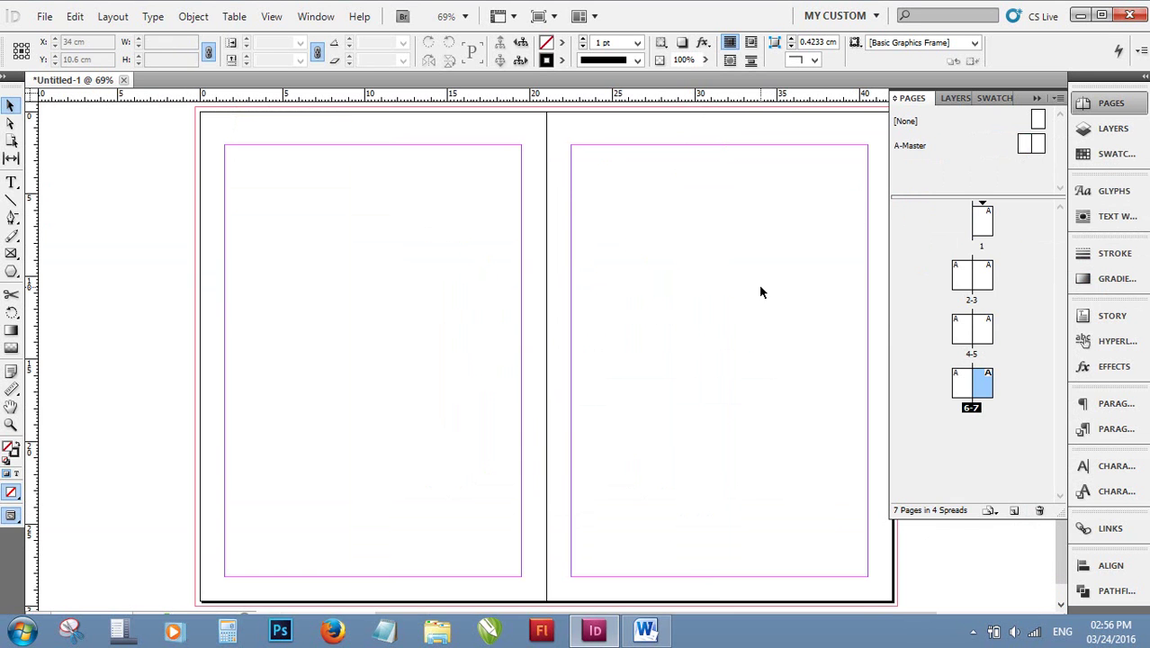
{"action": "scroll", "coordinate": [758, 284], "scroll_direction": "up", "scroll_amount": 2}
{"action": "left_click", "coordinate": [983, 223]}
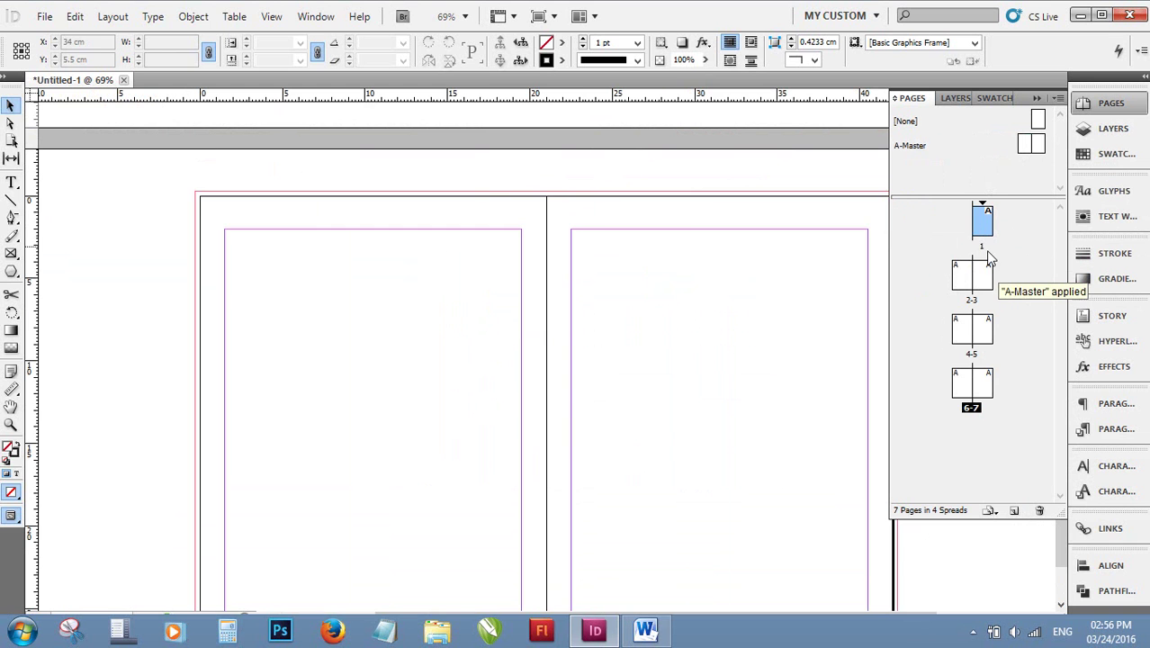
Try dragging page 3 beside page 1, then bring up page 1's context menu.
{"action": "mouse_move", "coordinate": [989, 264]}
{"action": "left_mouse_down"}
{"action": "mouse_move", "coordinate": [1002, 221]}
{"action": "mouse_move", "coordinate": [983, 286]}
{"action": "left_mouse_up"}
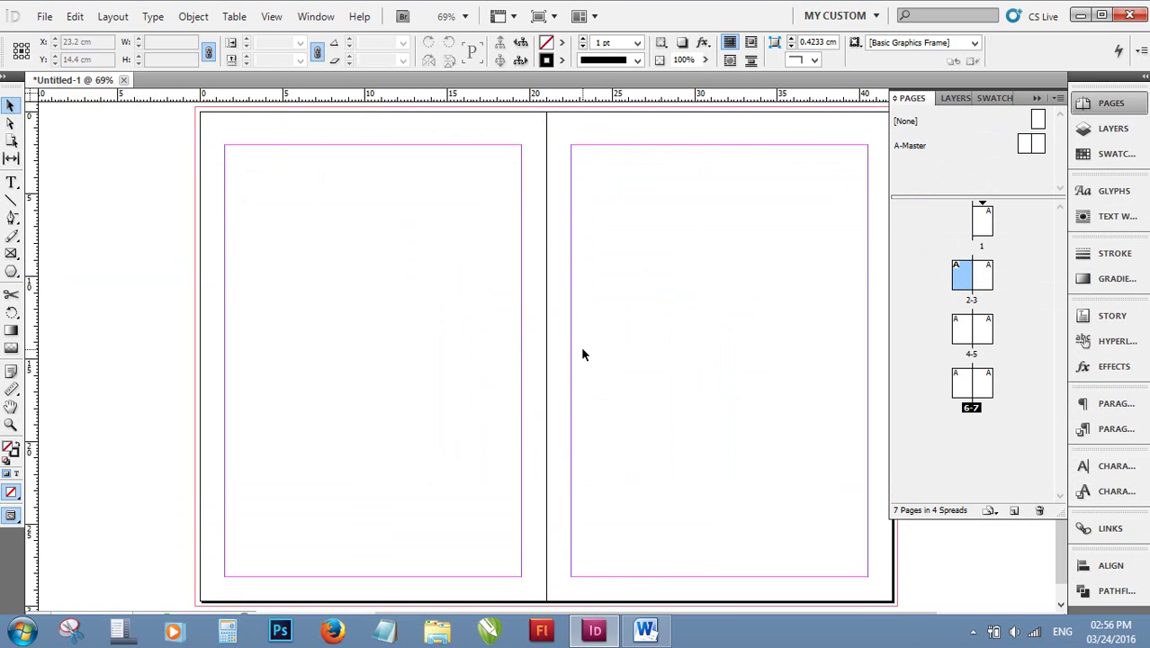
{"action": "left_click", "coordinate": [981, 220]}
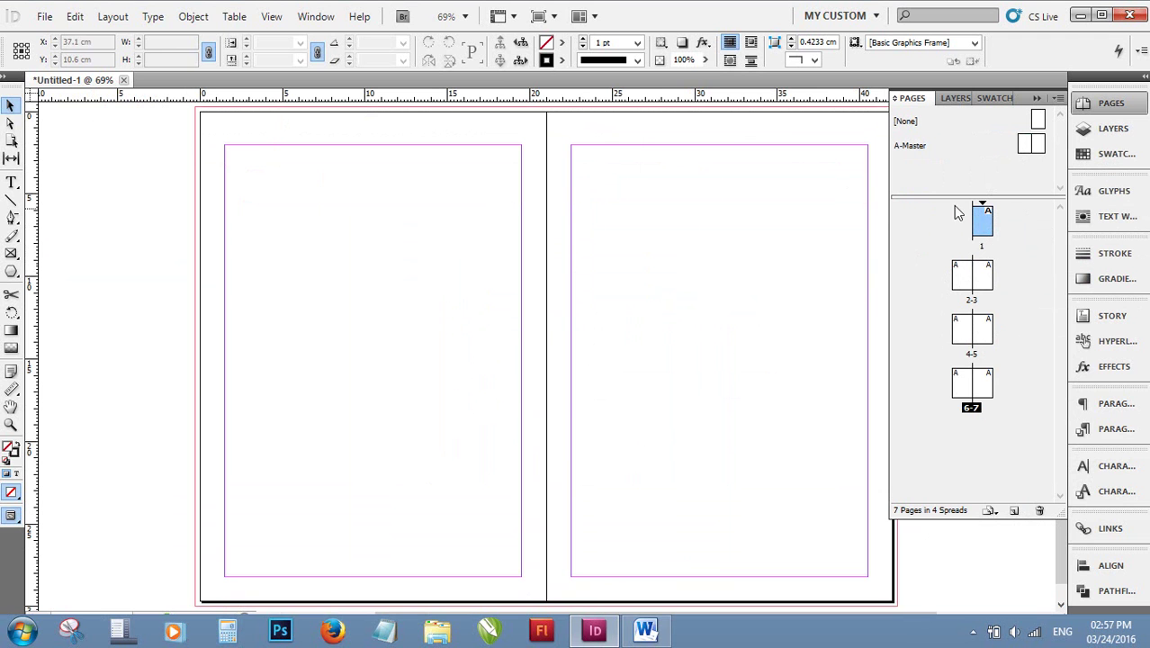
{"action": "right_click", "coordinate": [978, 225]}
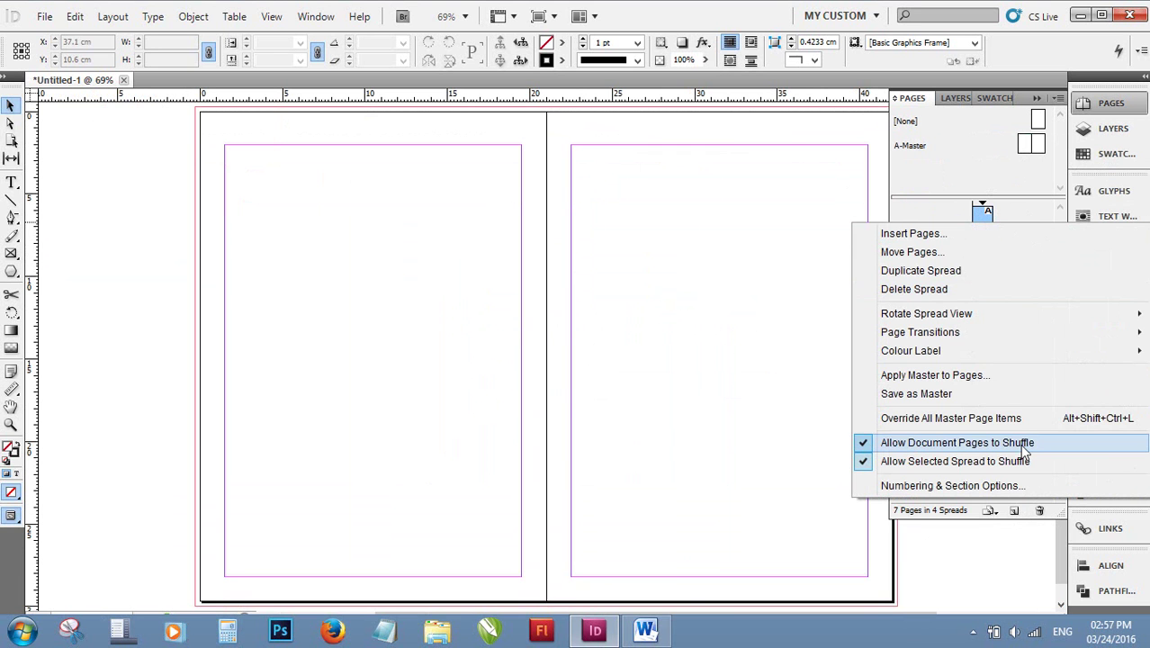
Turn off Allow Document Pages to Shuffle and try rearranging pages 3 and 5 into facing spreads.
{"action": "left_click", "coordinate": [973, 446]}
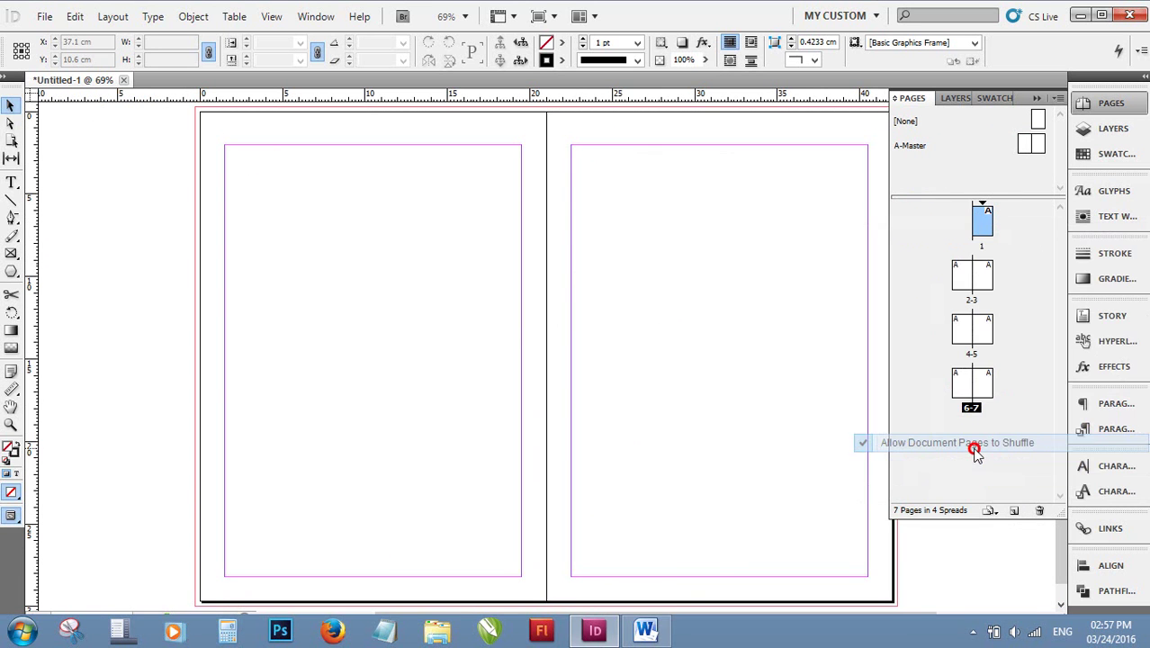
{"action": "left_click", "coordinate": [984, 275]}
{"action": "left_click", "coordinate": [981, 230]}
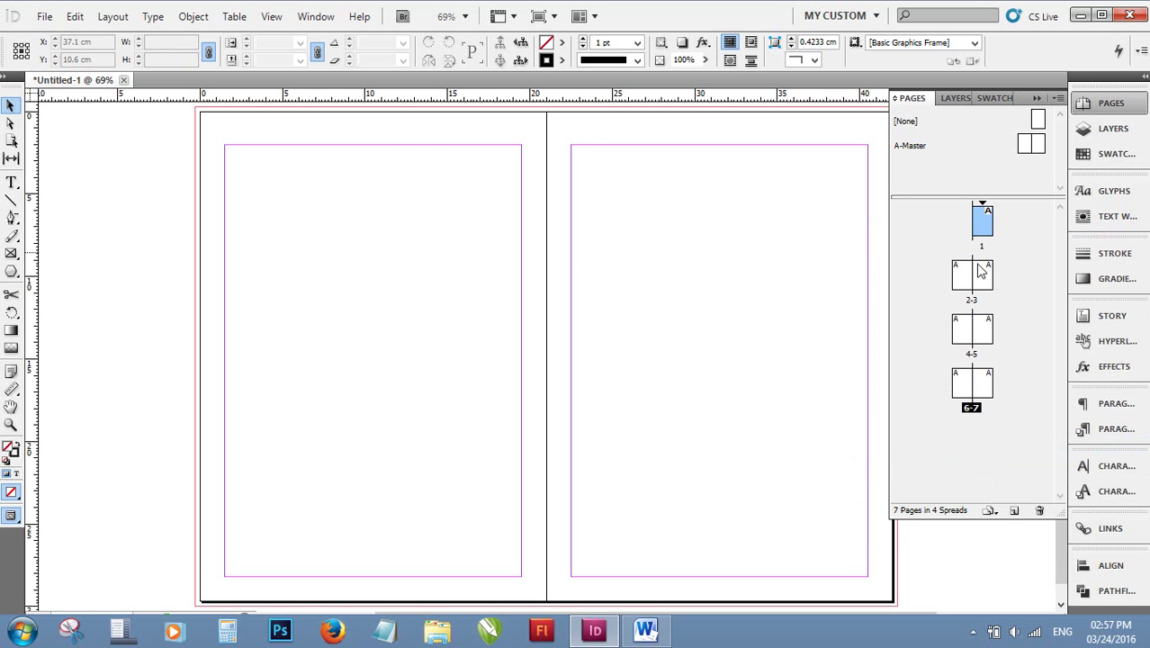
{"action": "mouse_move", "coordinate": [981, 272]}
{"action": "left_mouse_down"}
{"action": "mouse_move", "coordinate": [1008, 233]}
{"action": "mouse_move", "coordinate": [997, 270]}
{"action": "left_mouse_up"}
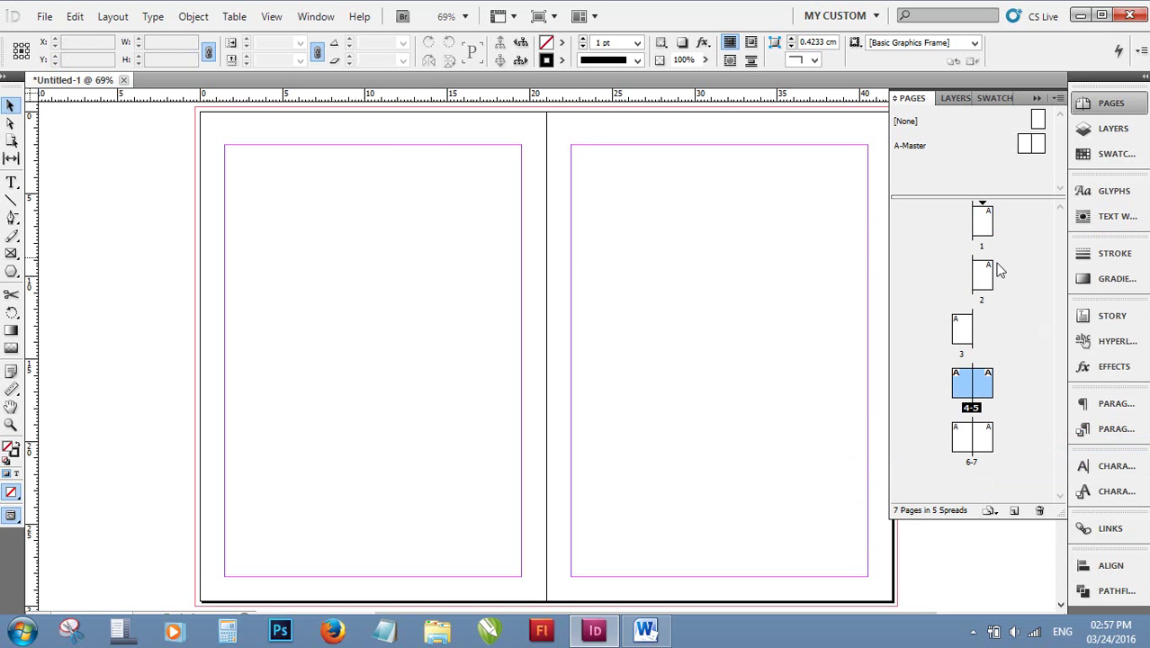
{"action": "left_click", "coordinate": [989, 333]}
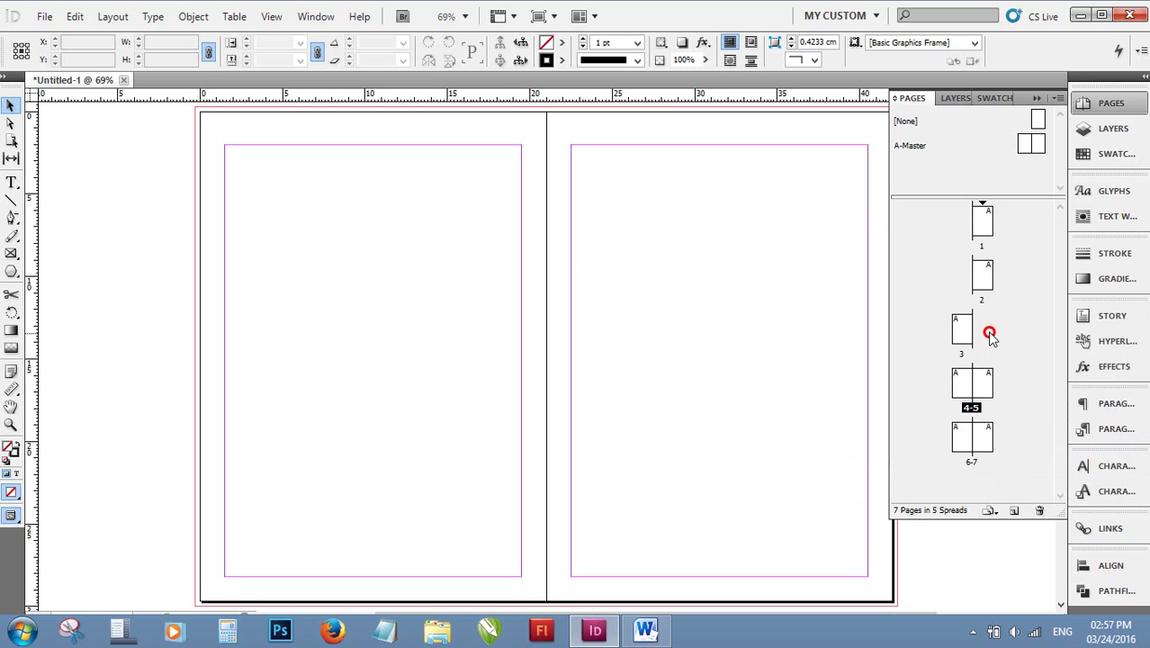
{"action": "left_click", "coordinate": [982, 393]}
{"action": "left_click_drag", "start_coordinate": [994, 323], "coordinate": [983, 325]}
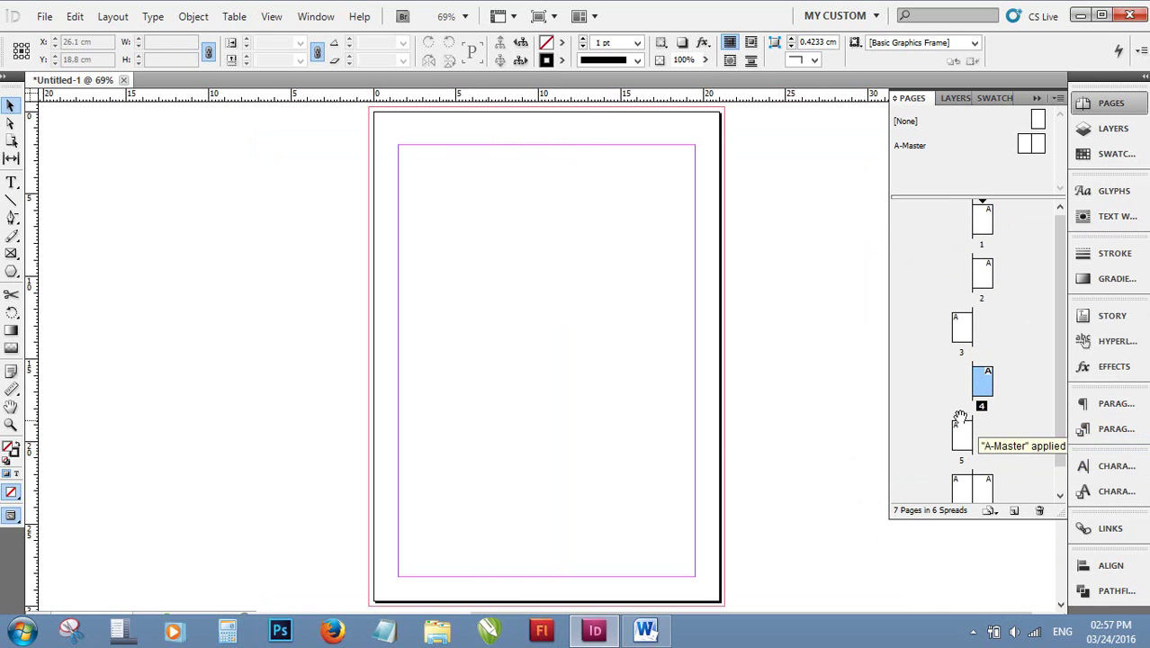
{"action": "left_click_drag", "start_coordinate": [975, 359], "coordinate": [975, 360]}
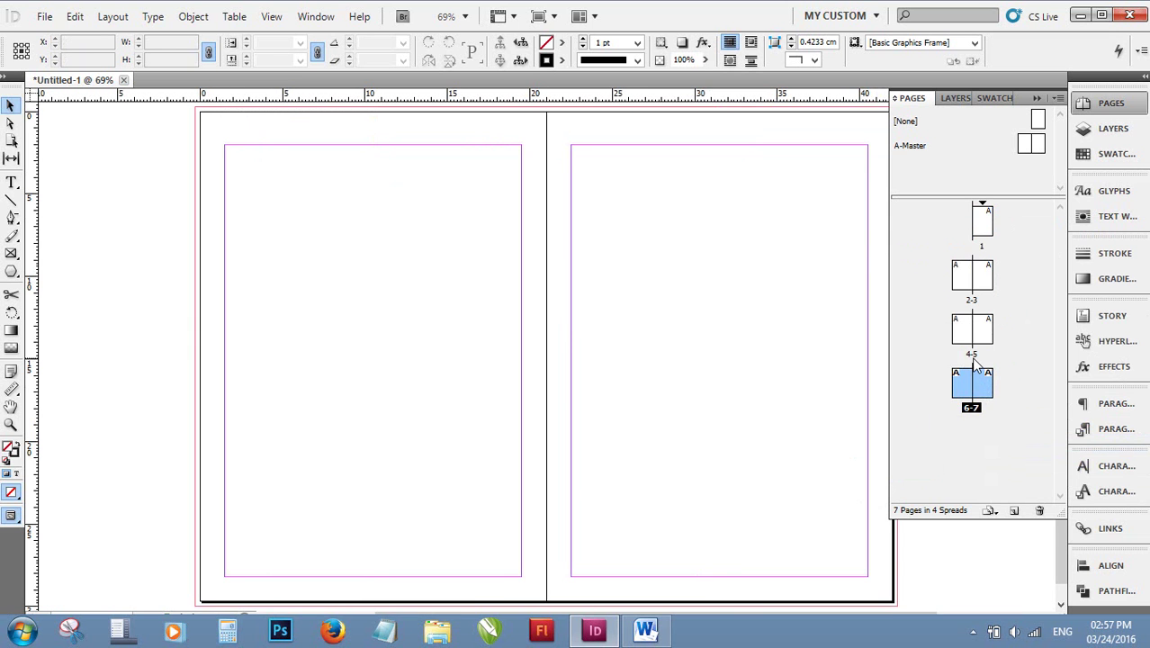
Delete the lone page 1 spread, leaving six pages in spreads 1-2, 3-4, 5-6.
{"action": "left_click", "coordinate": [985, 224]}
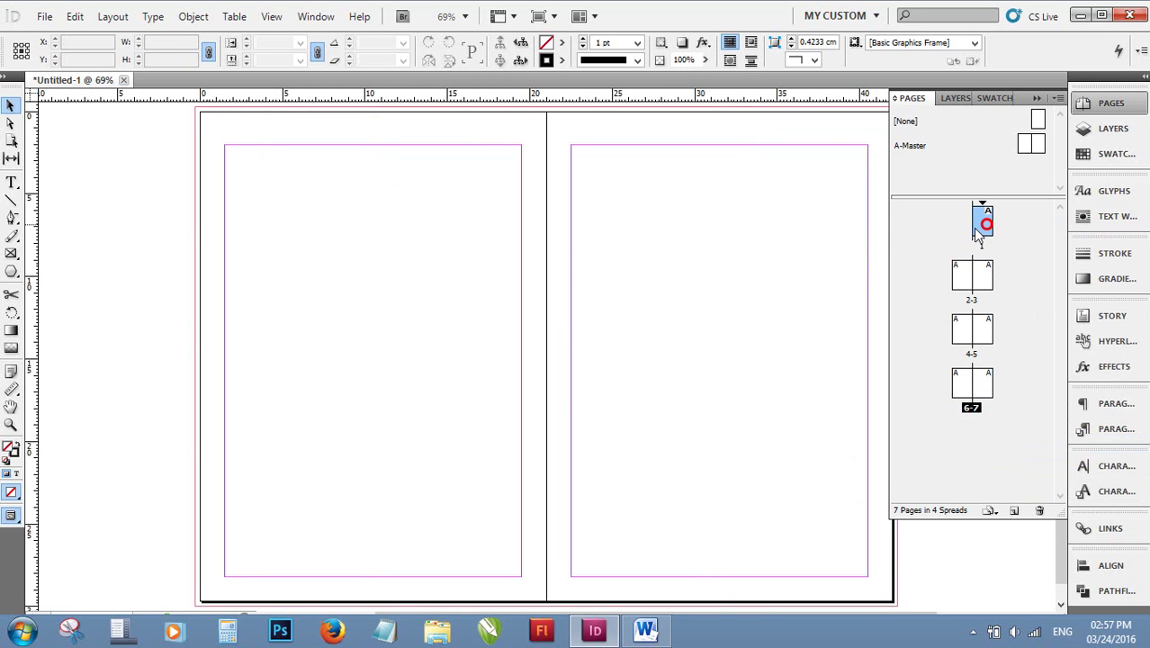
{"action": "right_click", "coordinate": [985, 227]}
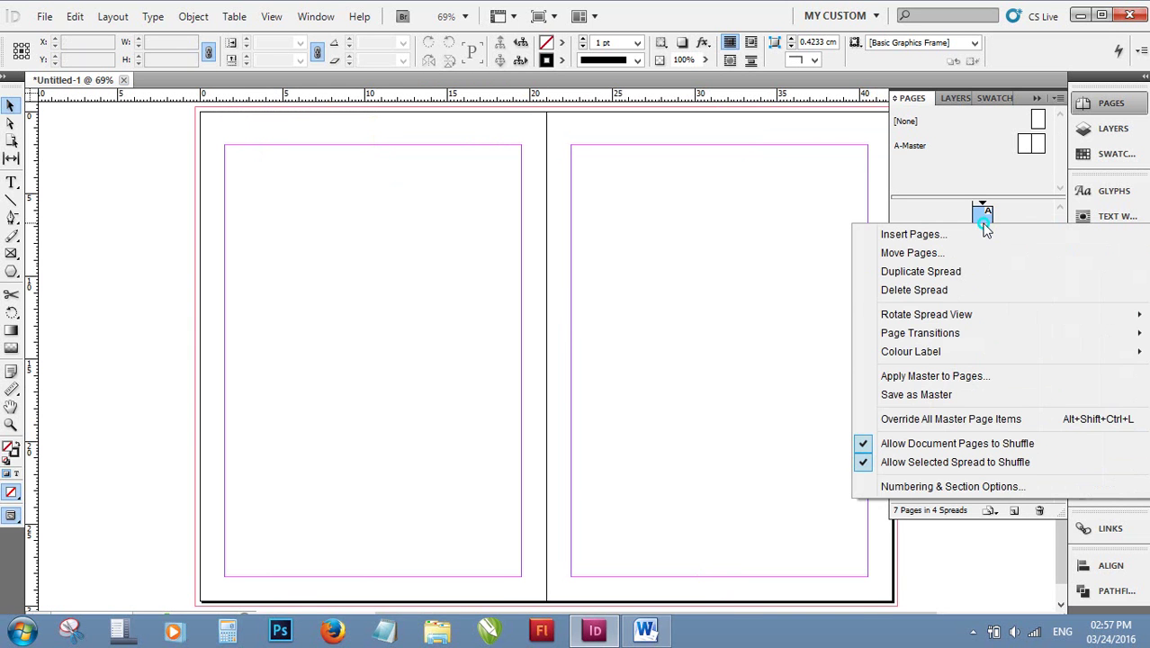
{"action": "left_click", "coordinate": [930, 297]}
{"action": "key", "text": "ctrl+shift+p"}
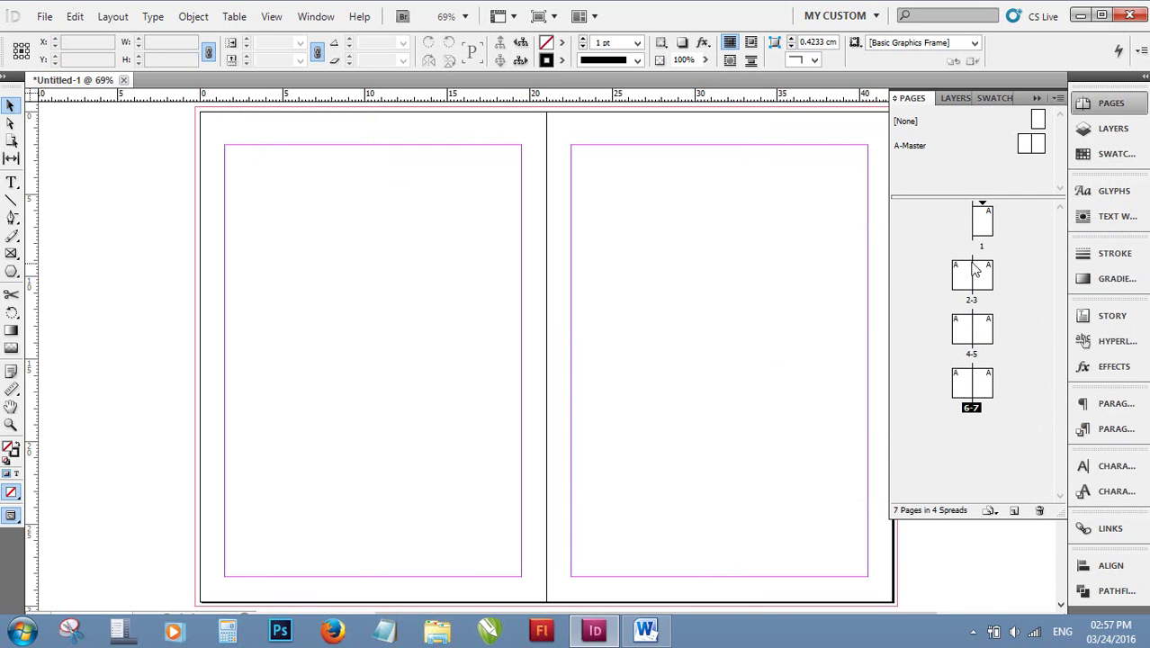
{"action": "right_click", "coordinate": [983, 219]}
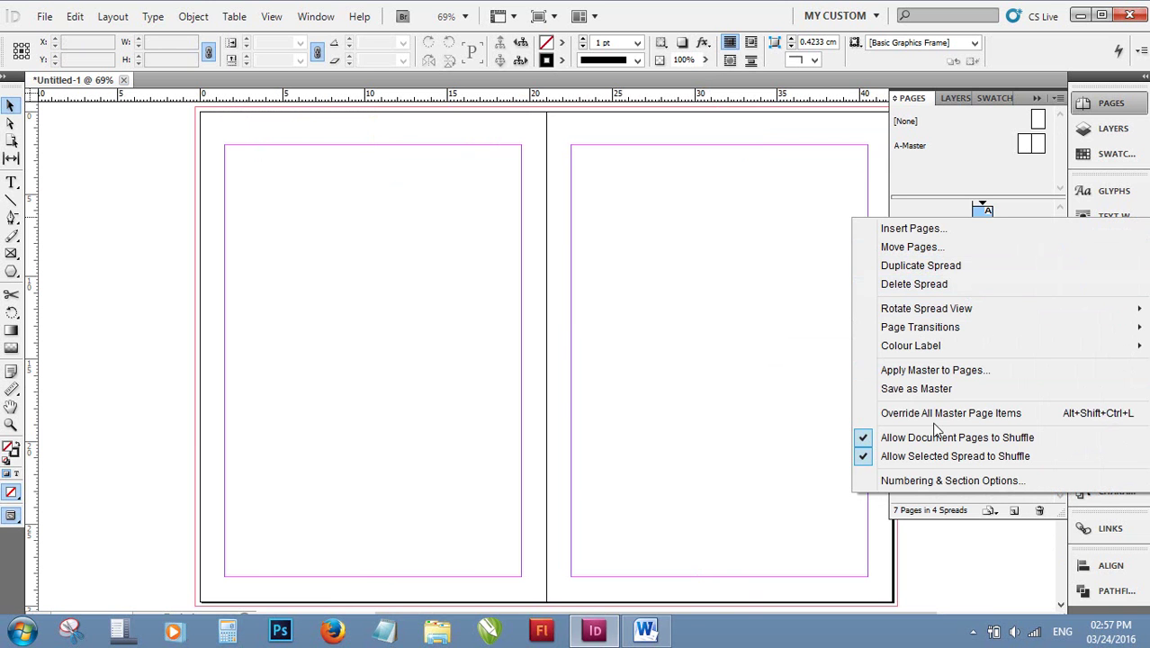
{"action": "left_click", "coordinate": [941, 441]}
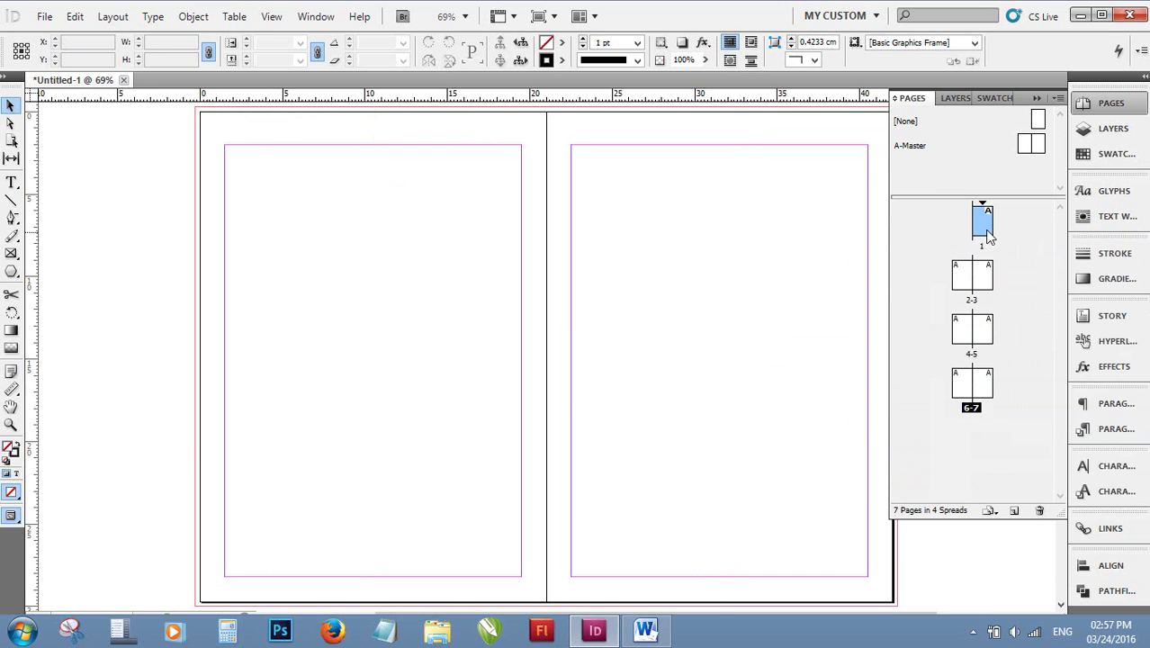
{"action": "right_click", "coordinate": [985, 227]}
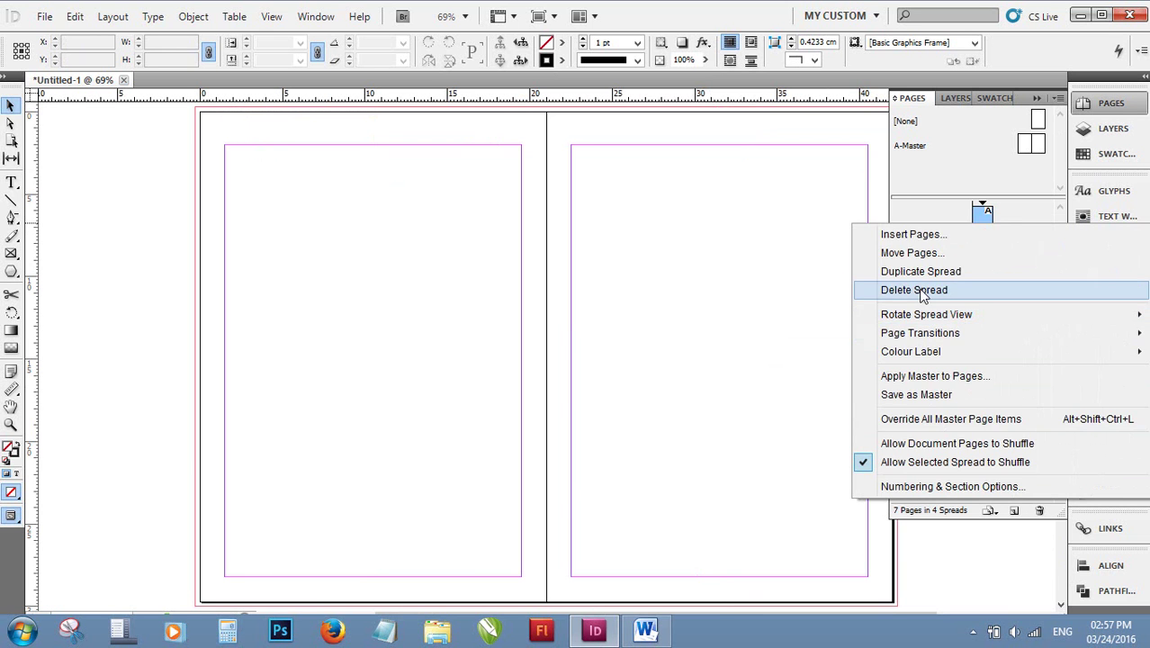
{"action": "left_click", "coordinate": [919, 291]}
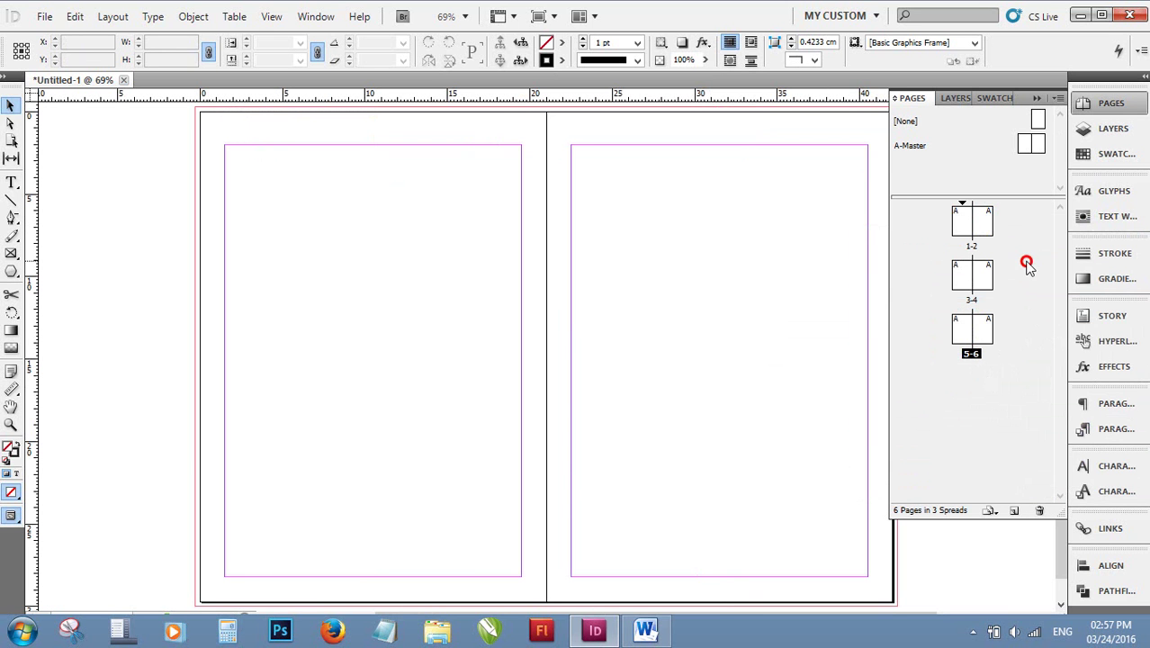
Check the page 2, 3 and 6 thumbnails, then open A-Master for editing.
{"action": "left_click", "coordinate": [977, 225]}
{"action": "left_click", "coordinate": [976, 222]}
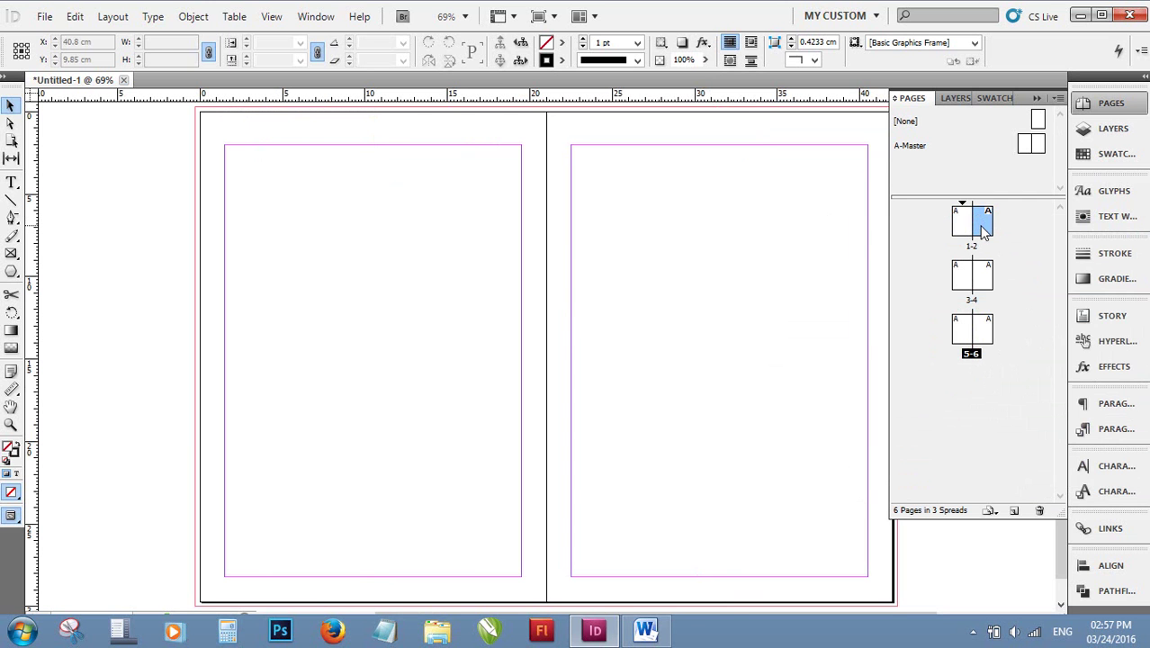
{"action": "left_click", "coordinate": [962, 286]}
{"action": "left_click", "coordinate": [956, 313]}
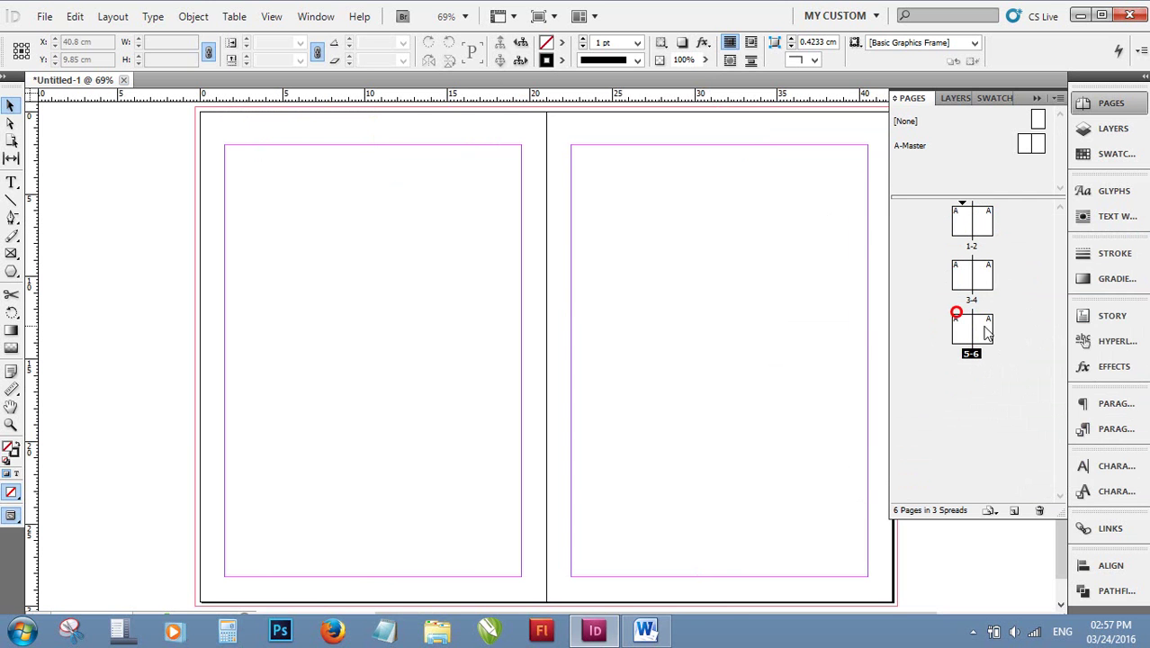
{"action": "left_click", "coordinate": [980, 337]}
{"action": "left_click", "coordinate": [966, 426]}
{"action": "left_click", "coordinate": [1023, 146]}
{"action": "left_click", "coordinate": [1023, 147]}
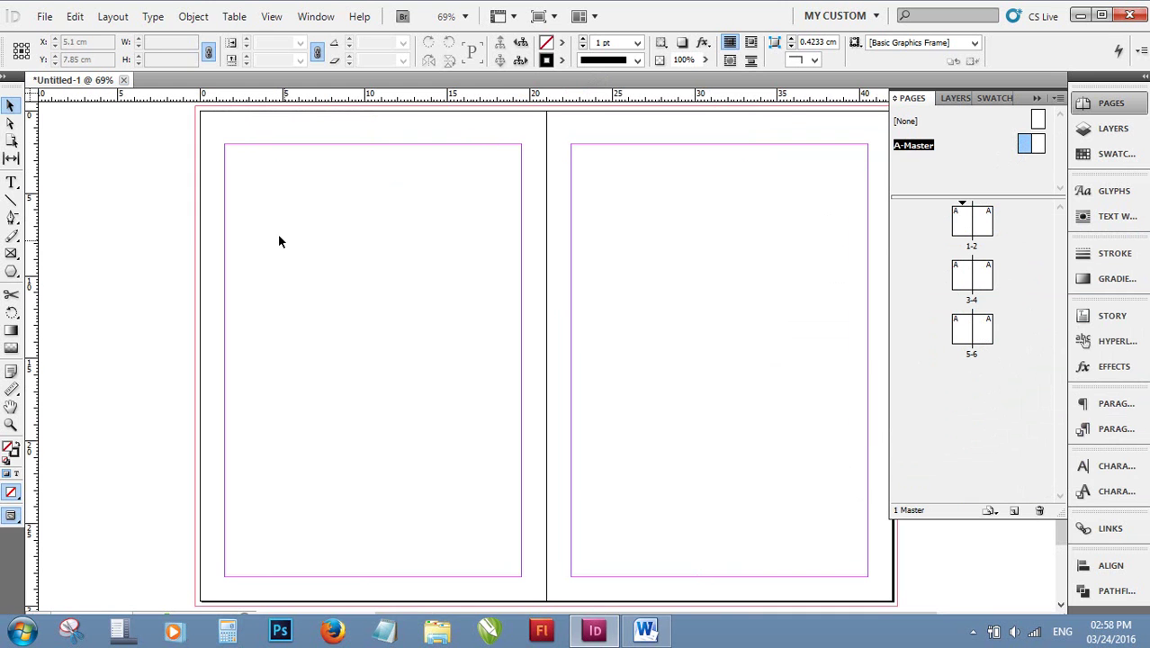
Draw a 12.4 cm, 5 pt footer line on the left master with a Thin - Thick - Thin stroke.
{"action": "left_click", "coordinate": [11, 204]}
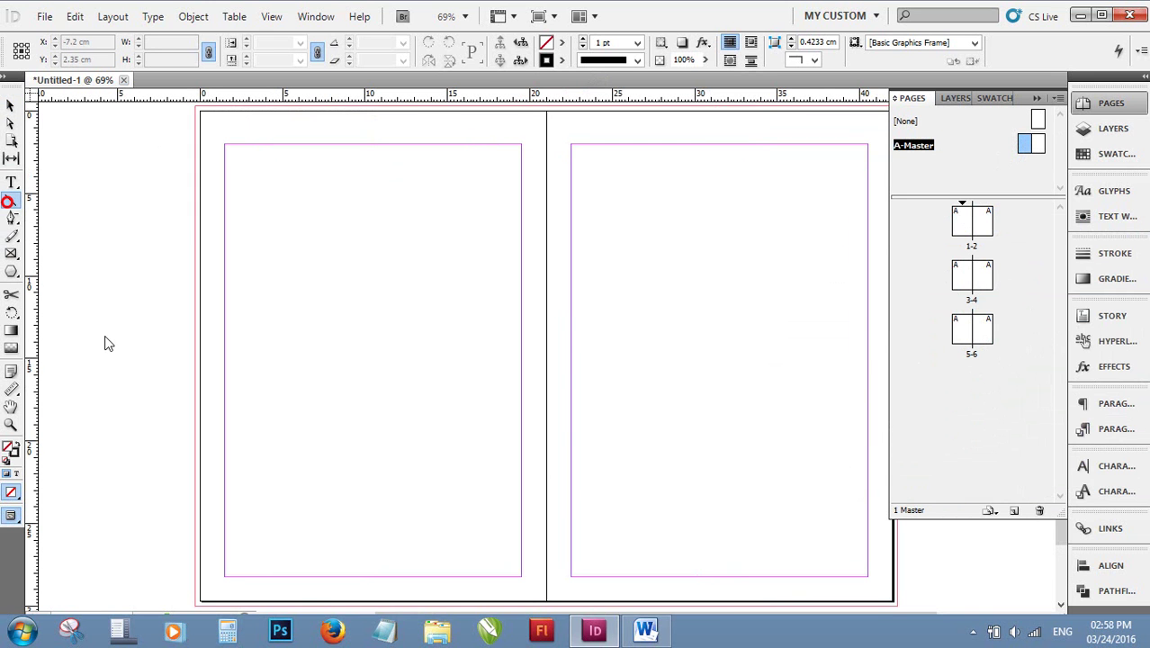
{"action": "left_click_drag", "start_coordinate": [224, 570], "coordinate": [432, 565]}
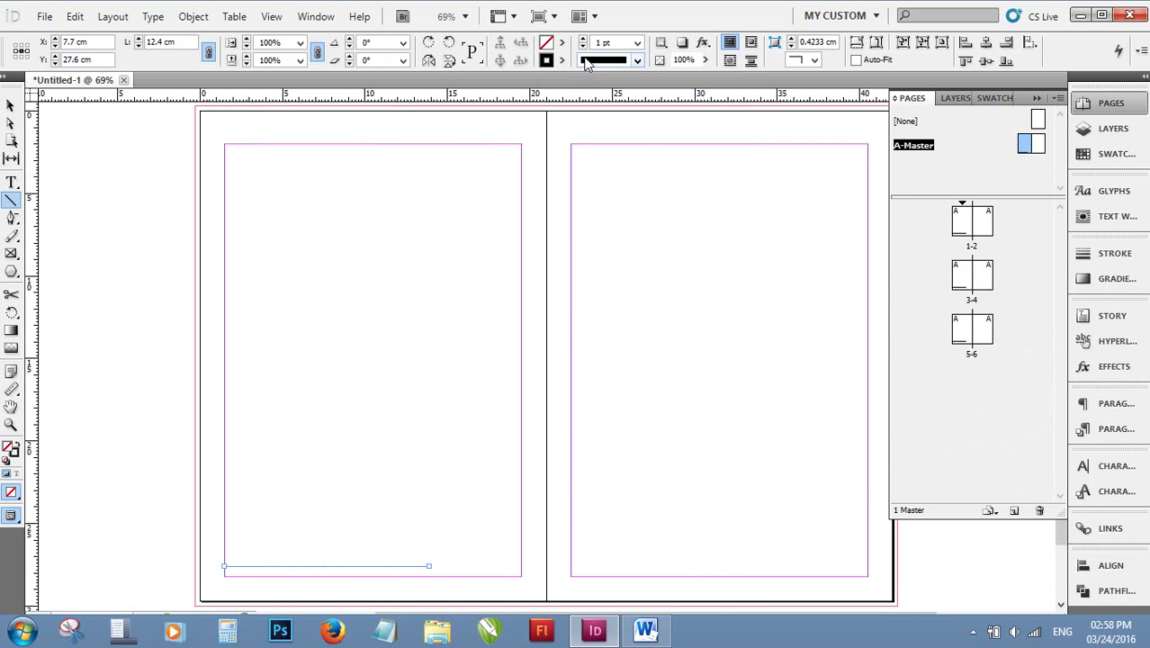
{"action": "left_click", "coordinate": [637, 43]}
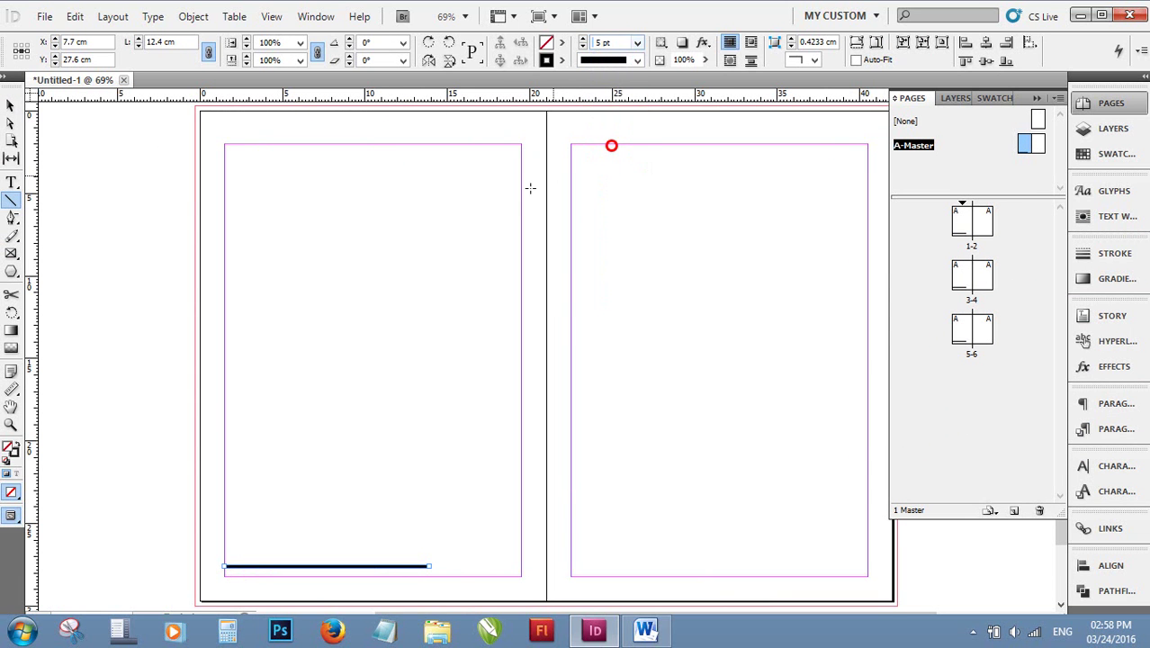
{"action": "left_click", "coordinate": [637, 59]}
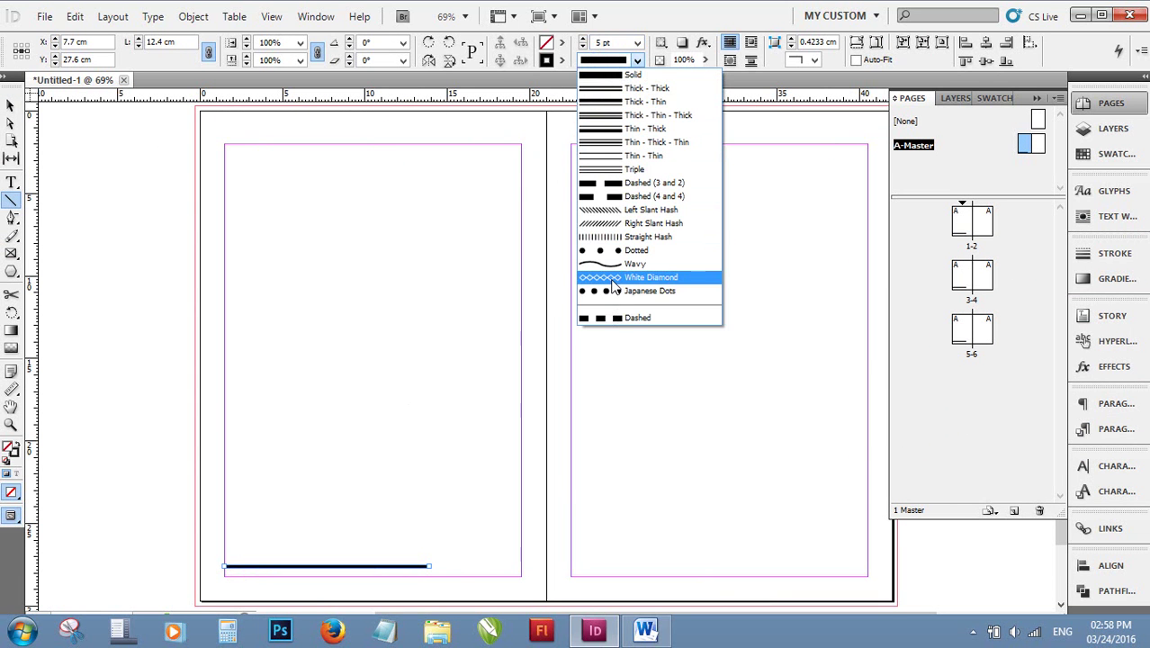
{"action": "left_click", "coordinate": [620, 292]}
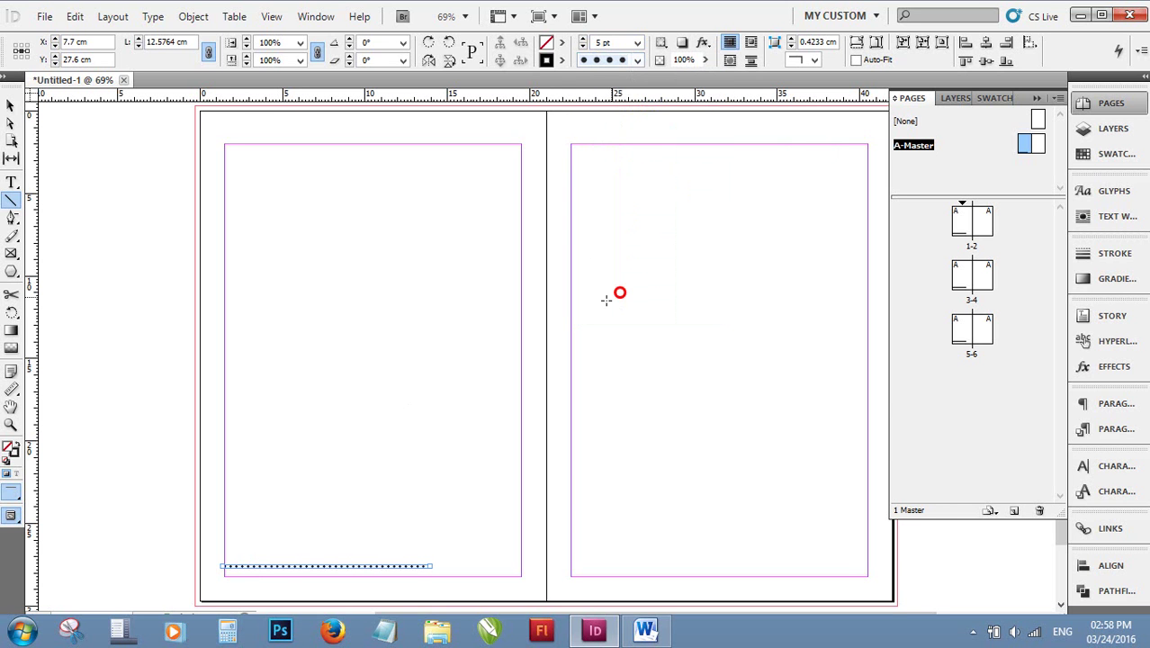
{"action": "left_click", "coordinate": [637, 60]}
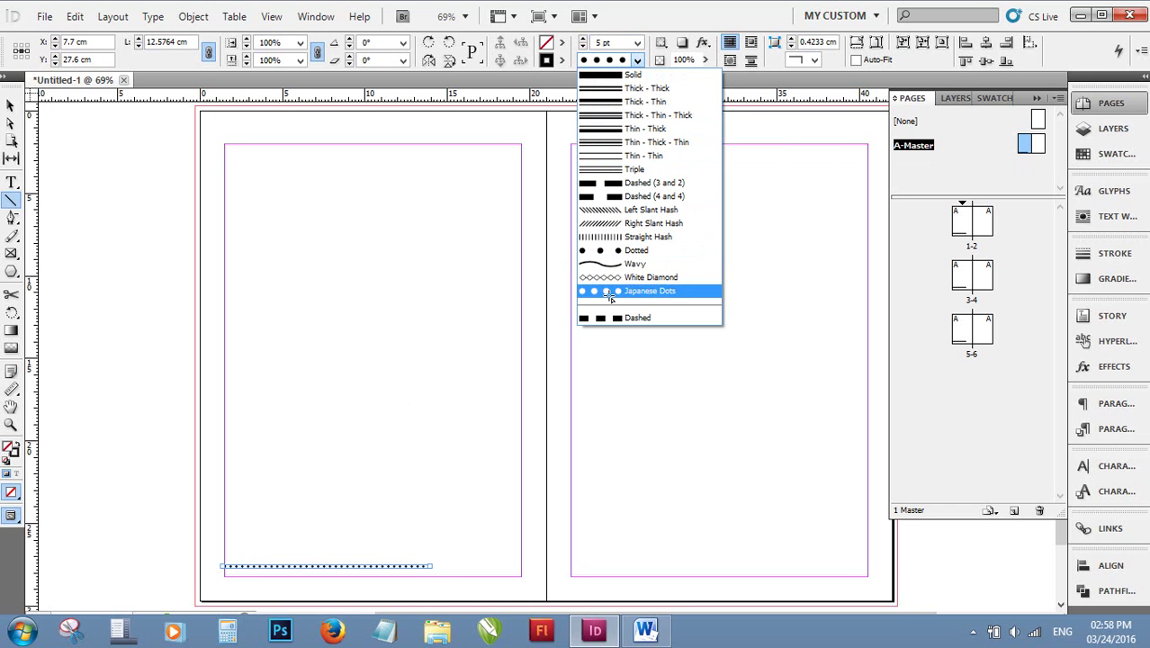
{"action": "left_click", "coordinate": [614, 157]}
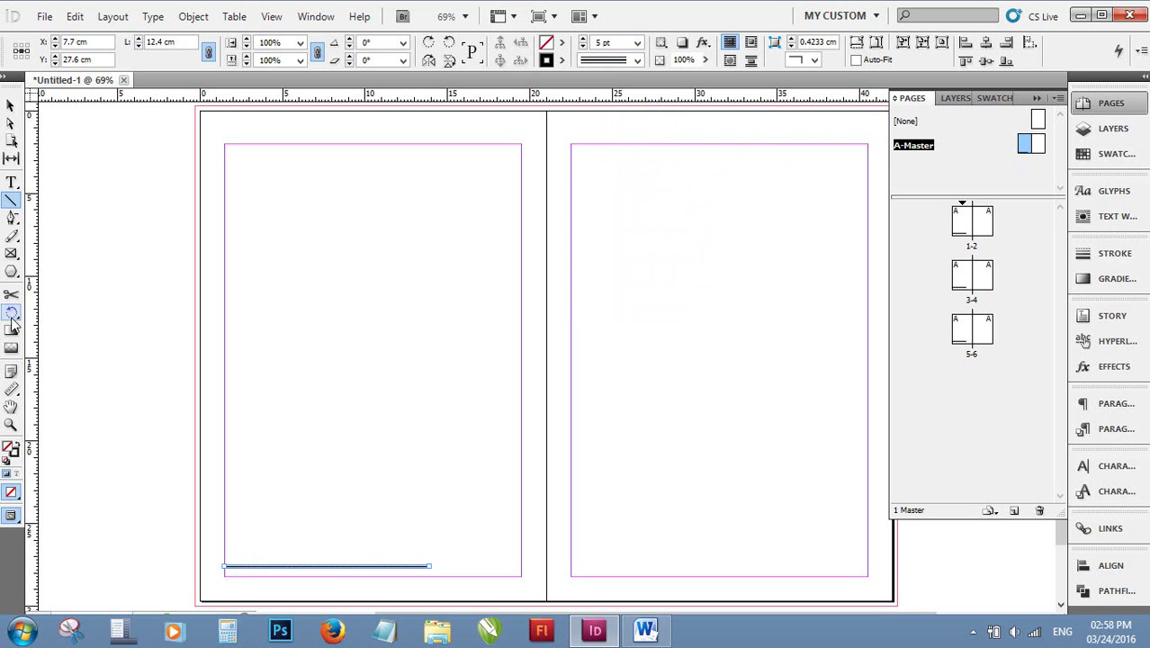
{"action": "left_click", "coordinate": [11, 182]}
{"action": "scroll", "coordinate": [255, 513], "scroll_direction": "down", "scroll_amount": 1}
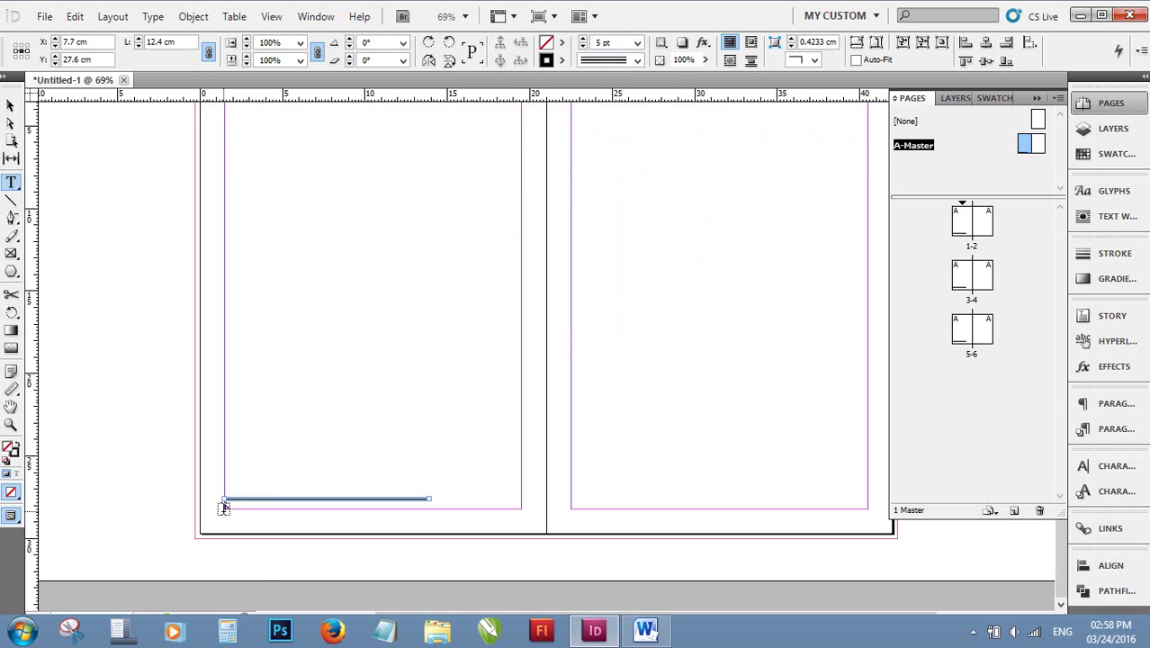
{"action": "scroll", "coordinate": [229, 502], "scroll_direction": "up", "scroll_amount": 2}
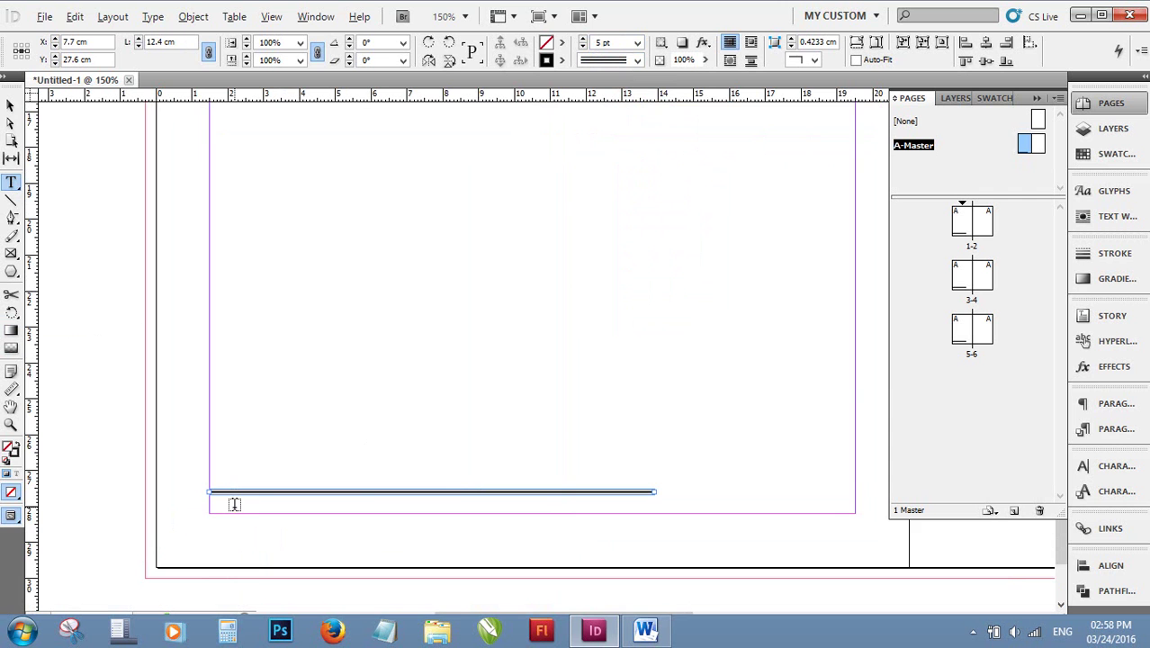
Draw a small text frame under the triple rule and type A in it.
{"action": "scroll", "coordinate": [234, 504], "scroll_direction": "up", "scroll_amount": 3}
{"action": "left_click_drag", "start_coordinate": [256, 486], "coordinate": [250, 264]}
{"action": "mouse_move", "coordinate": [179, 329]}
{"action": "left_mouse_down"}
{"action": "mouse_move", "coordinate": [258, 383]}
{"action": "mouse_move", "coordinate": [269, 378]}
{"action": "left_mouse_up"}
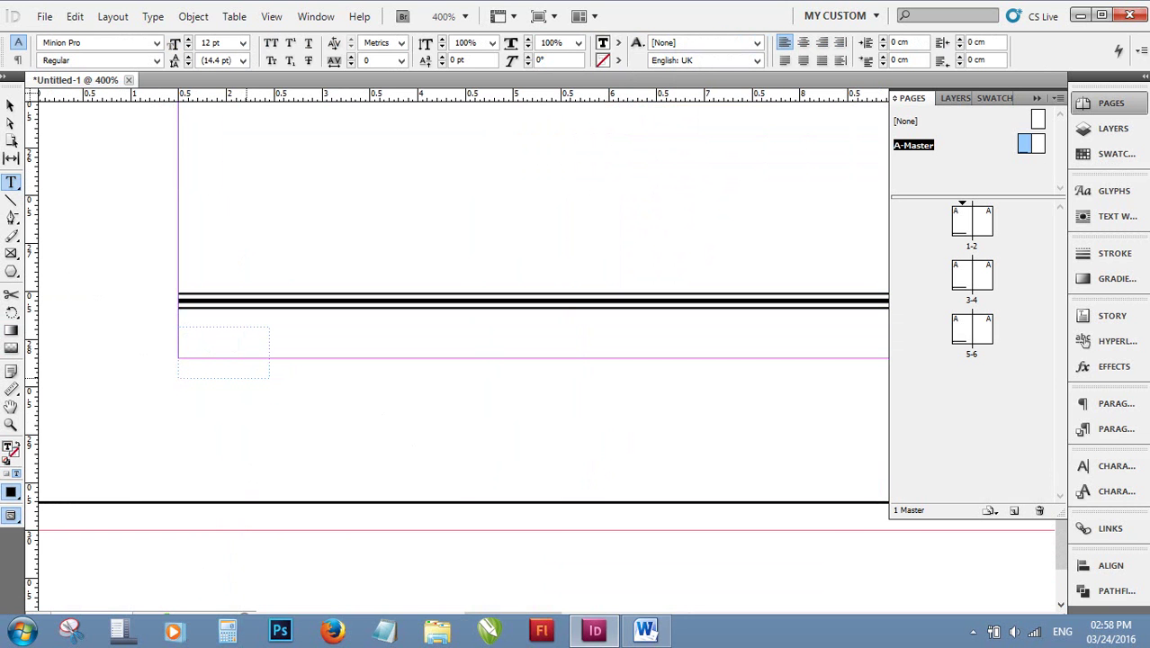
{"action": "type", "text": "A"}
{"action": "key", "text": "ctrl+a"}
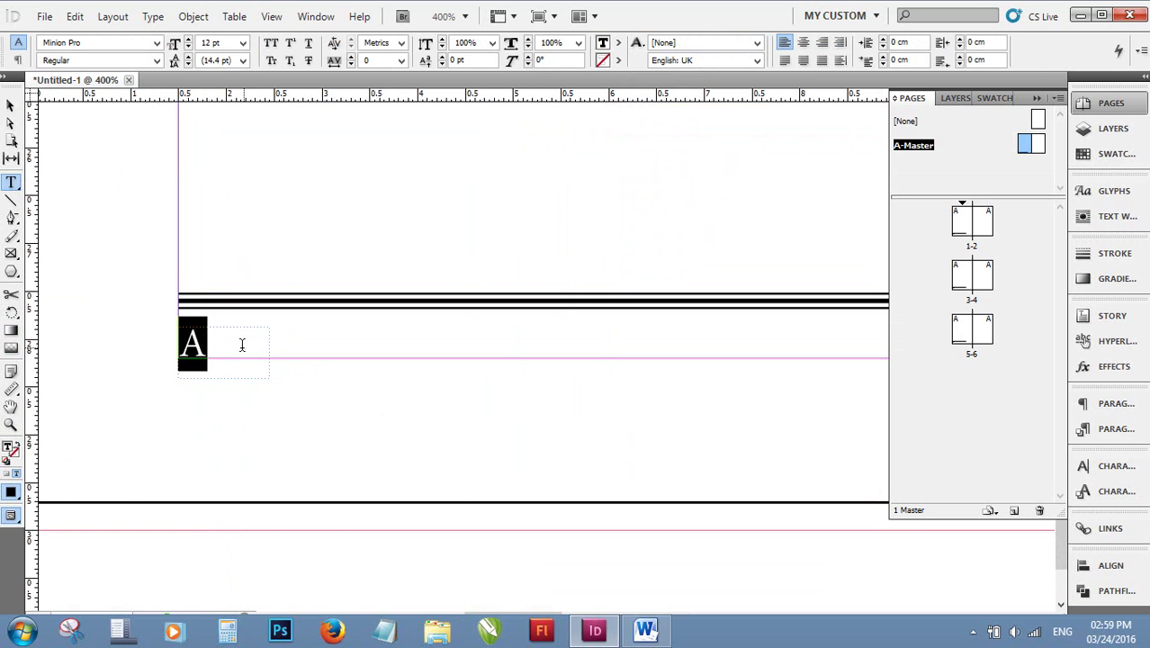
Make the frame's text a single A and centre it with Align Center.
{"action": "left_click", "coordinate": [241, 345]}
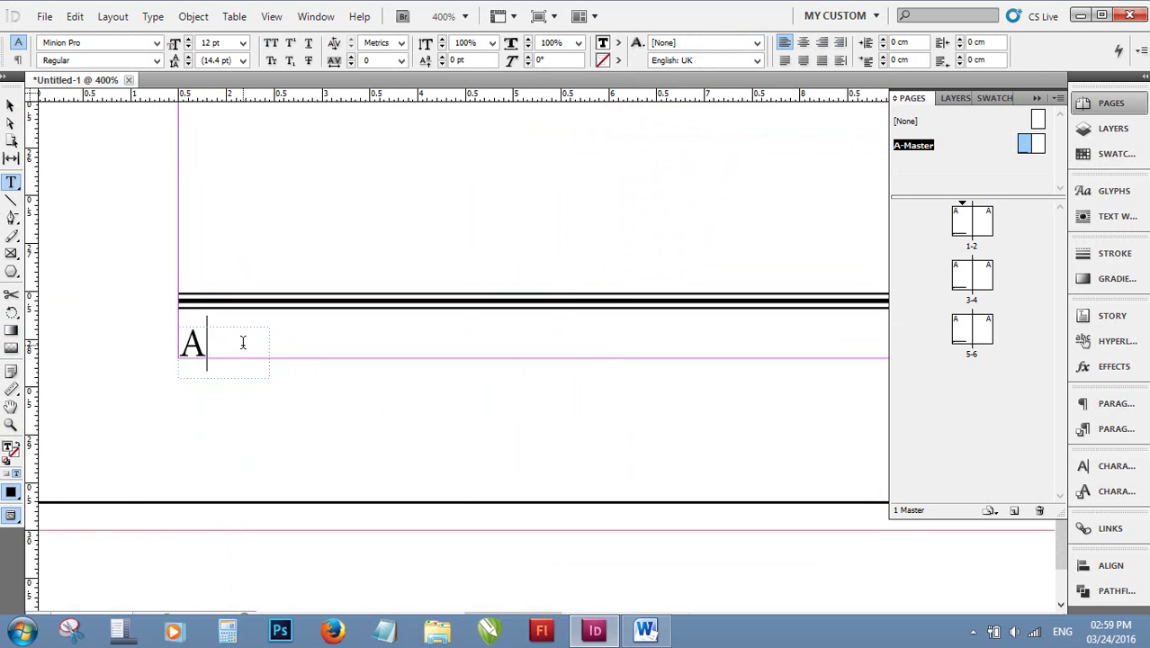
{"action": "type", "text": "B"}
{"action": "left_click_drag", "start_coordinate": [231, 344], "coordinate": [139, 354]}
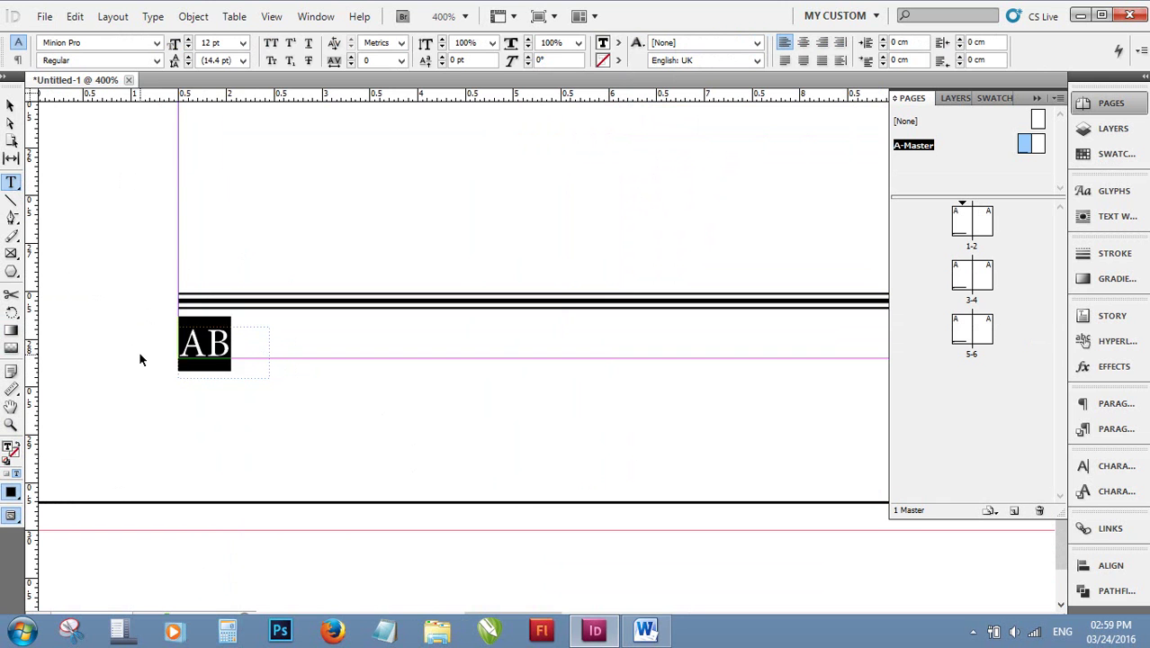
{"action": "type", "text": "A"}
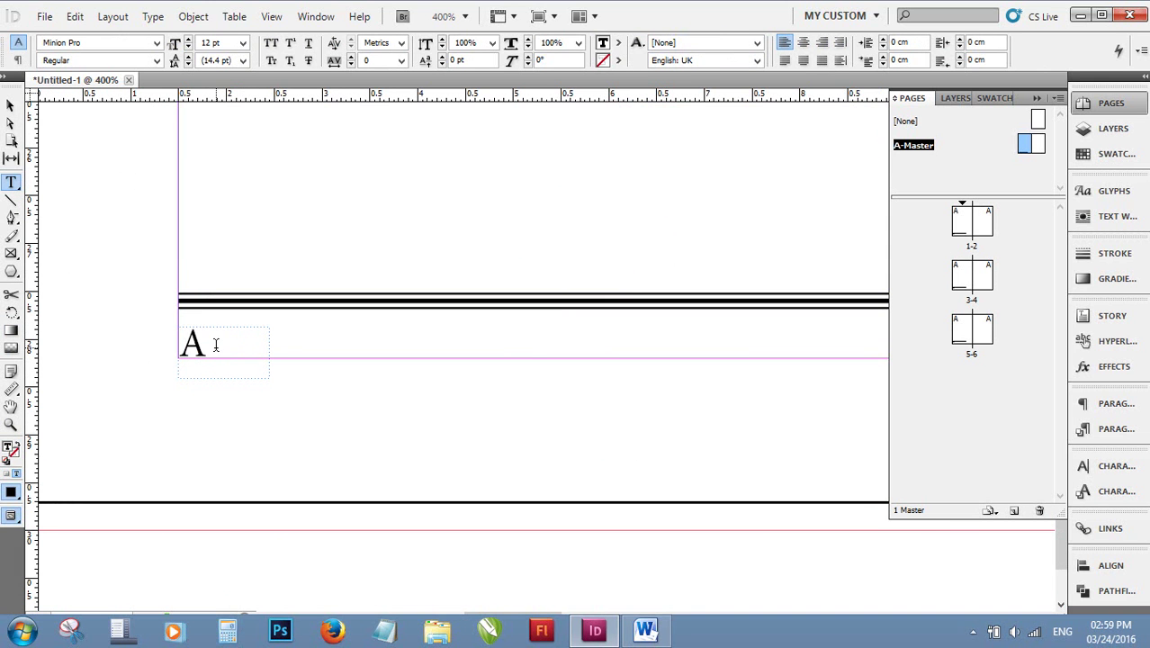
{"action": "left_click_drag", "start_coordinate": [216, 345], "coordinate": [141, 355]}
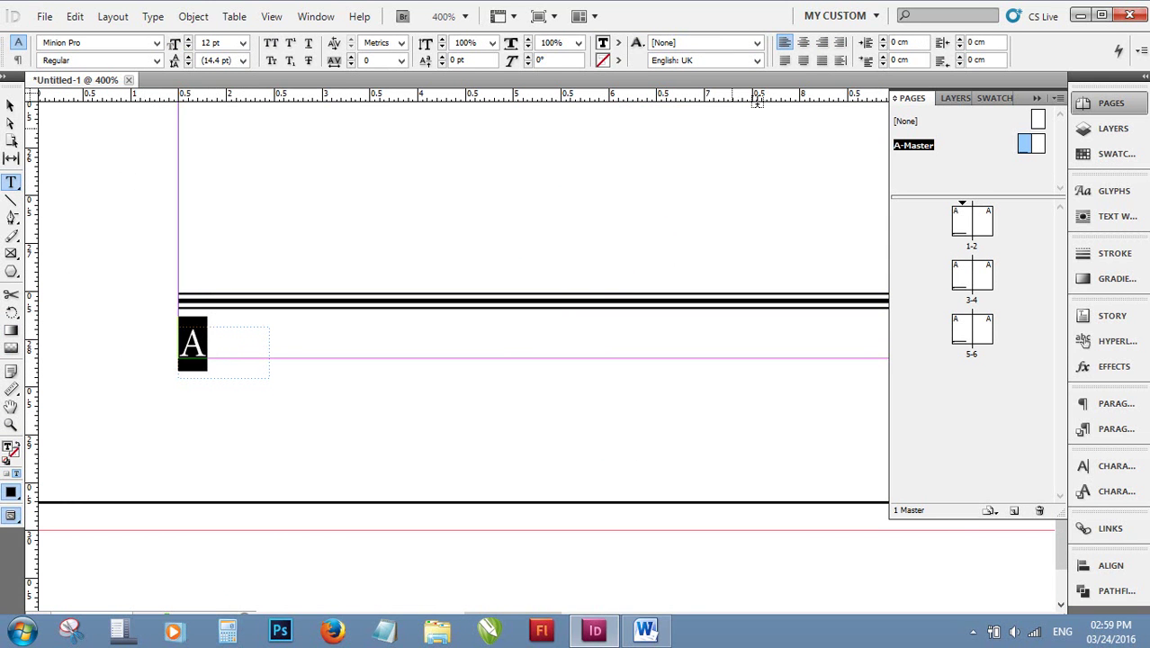
{"action": "left_click", "coordinate": [803, 43]}
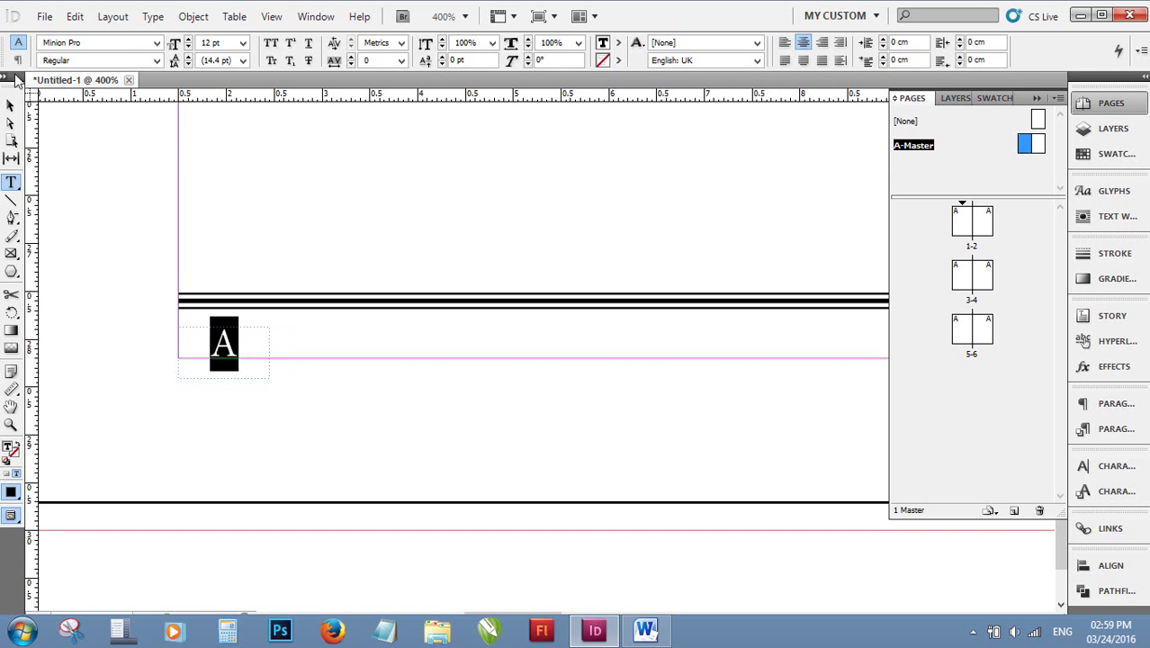
Move the A frame up so it sits just under the triple rule.
{"action": "left_click", "coordinate": [11, 105]}
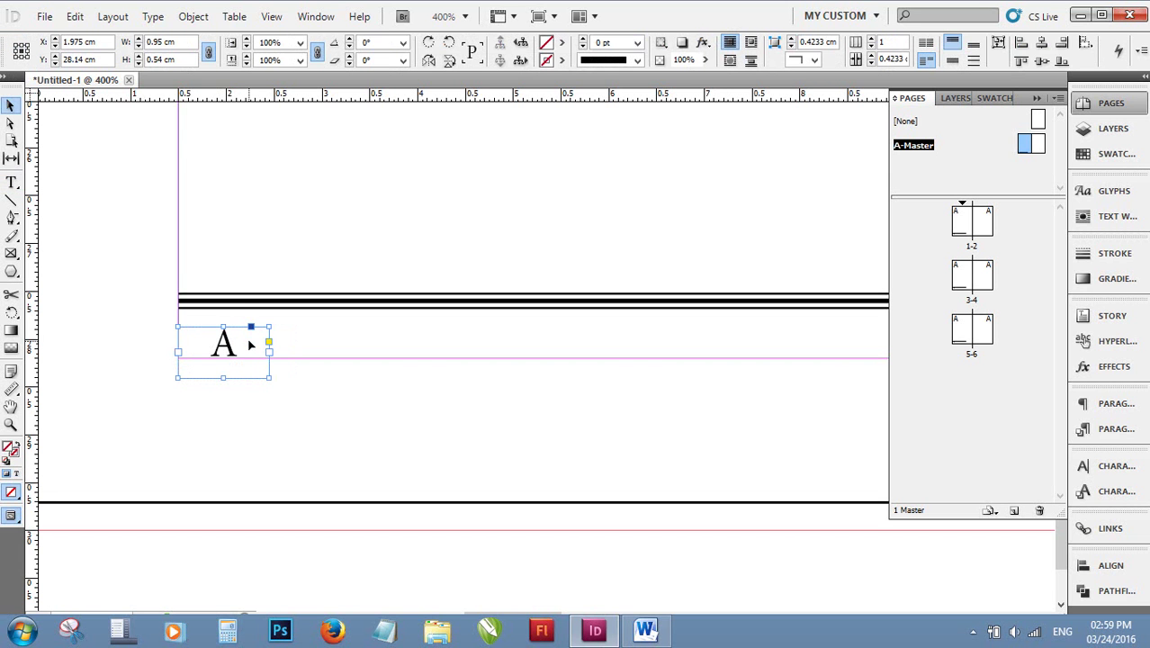
{"action": "left_click_drag", "start_coordinate": [239, 324], "coordinate": [241, 311]}
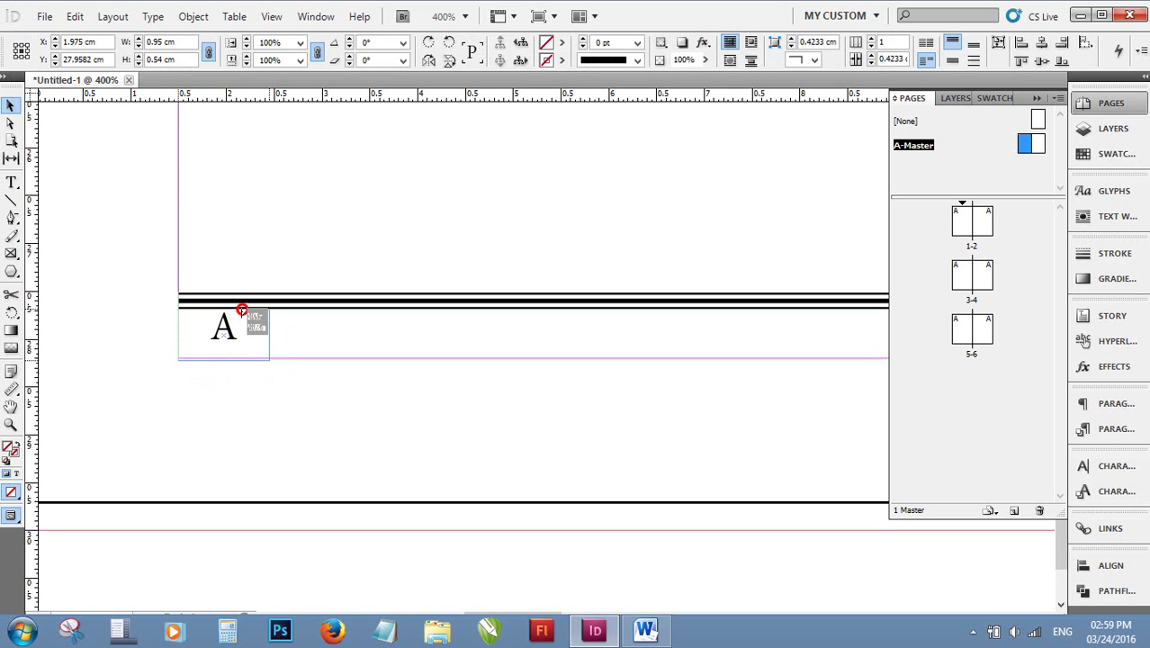
{"action": "left_click", "coordinate": [186, 265]}
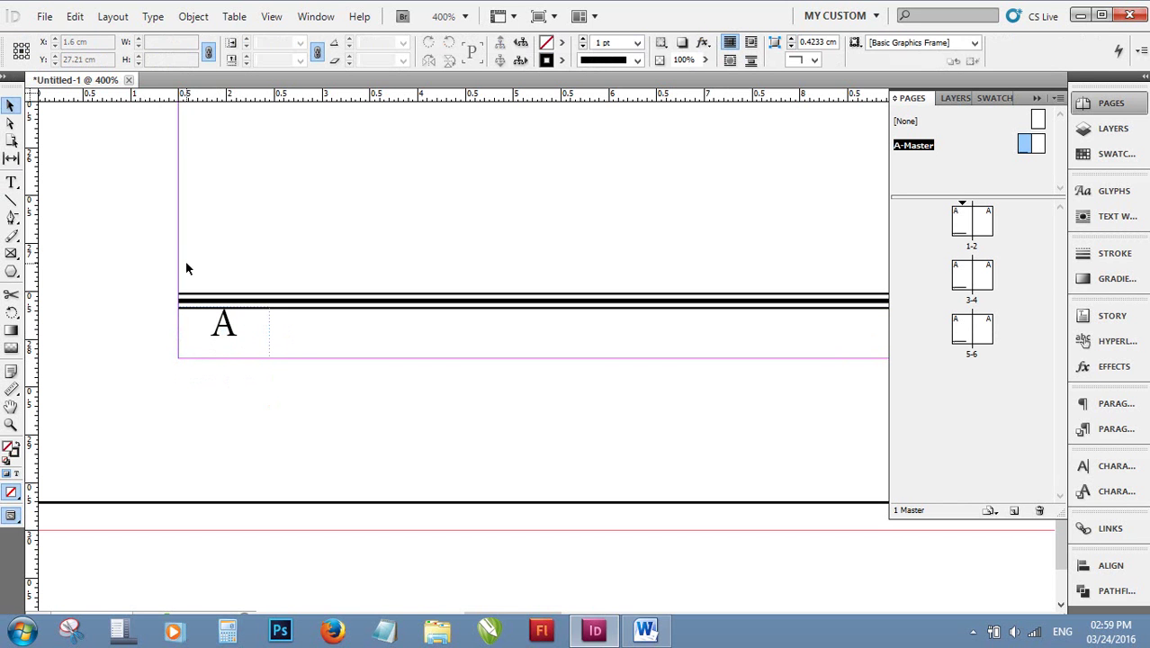
Alt-drag a copy of the rule and A frame to the right master page's bottom.
{"action": "left_click_drag", "start_coordinate": [154, 254], "coordinate": [283, 373]}
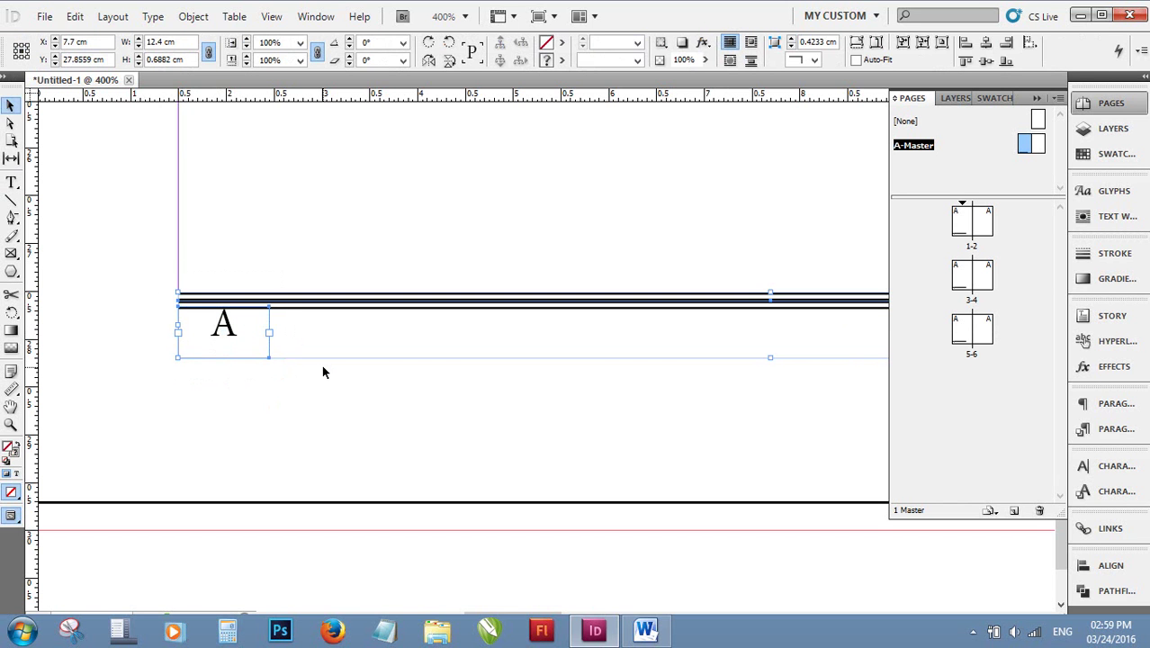
{"action": "key", "text": "ctrl+minus"}
{"action": "key", "text": "ctrl+minus"}
{"action": "key", "text": "ctrl+minus"}
{"action": "key", "text": "ctrl+equal"}
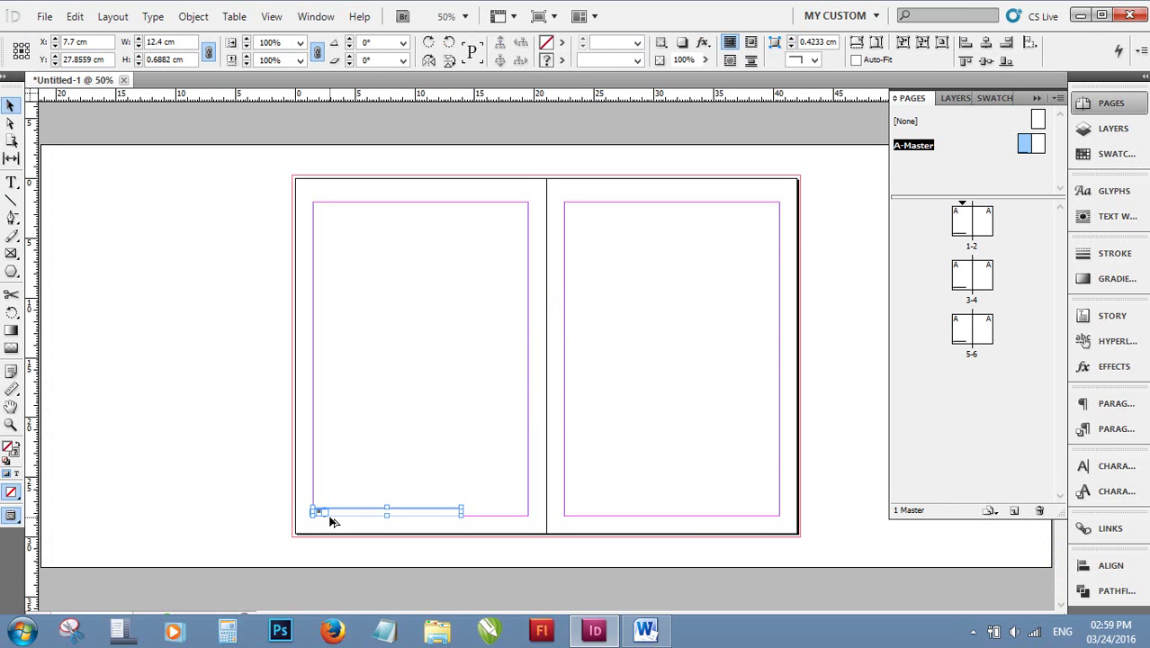
{"action": "left_click_drag", "start_coordinate": [350, 514], "coordinate": [647, 523]}
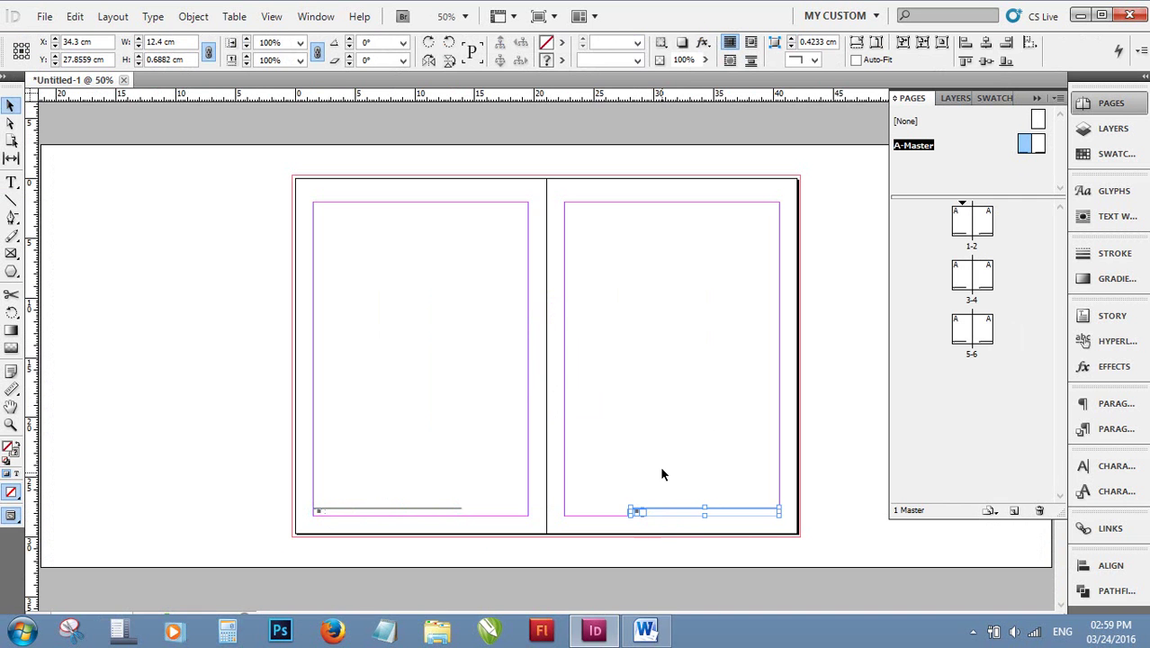
{"action": "left_click", "coordinate": [758, 538]}
{"action": "scroll", "coordinate": [759, 539], "scroll_direction": "up", "scroll_amount": 3}
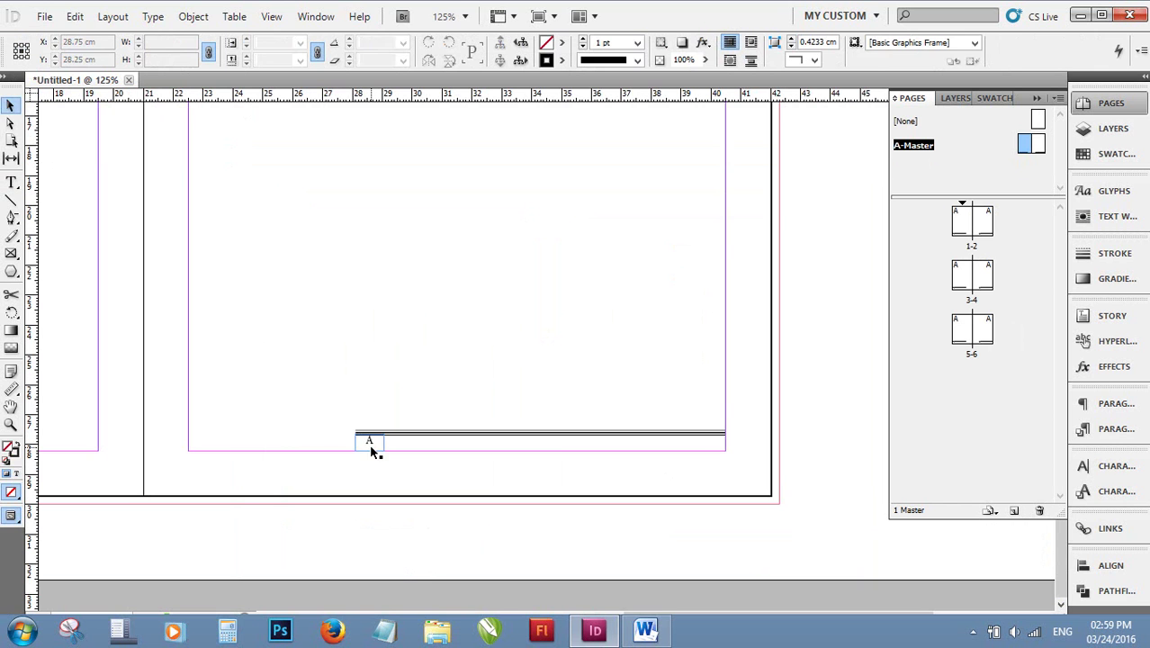
Move the right page's A frame to the rule's right end.
{"action": "left_click", "coordinate": [373, 450]}
{"action": "left_click", "coordinate": [376, 451]}
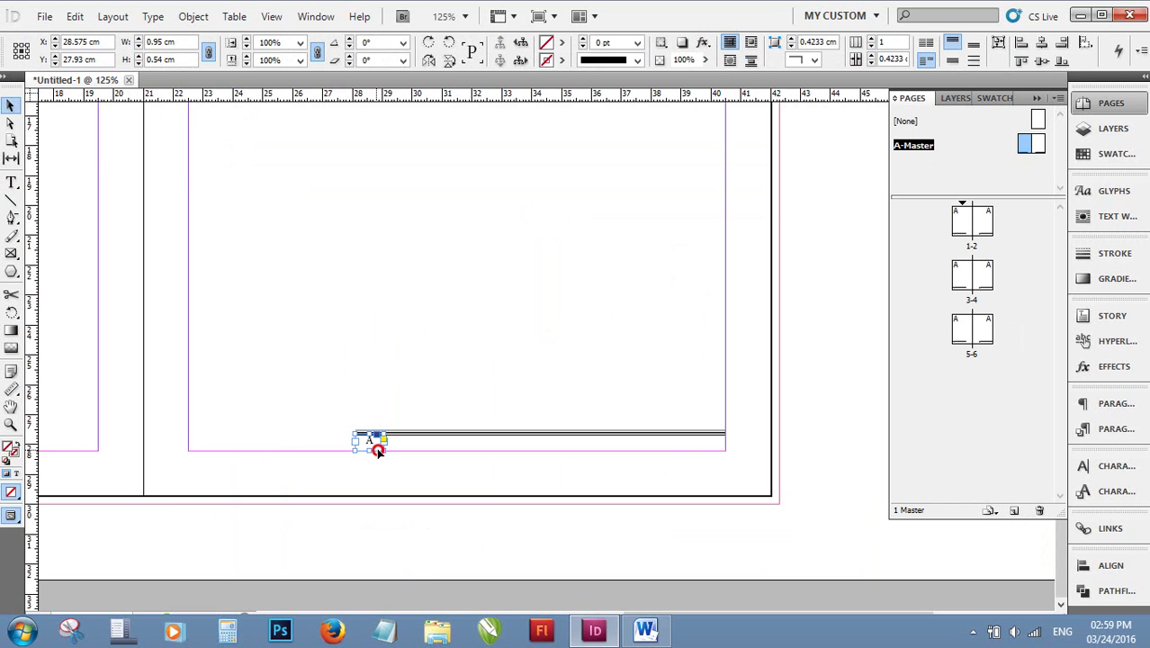
{"action": "left_click_drag", "start_coordinate": [377, 451], "coordinate": [715, 462]}
{"action": "left_click", "coordinate": [495, 243]}
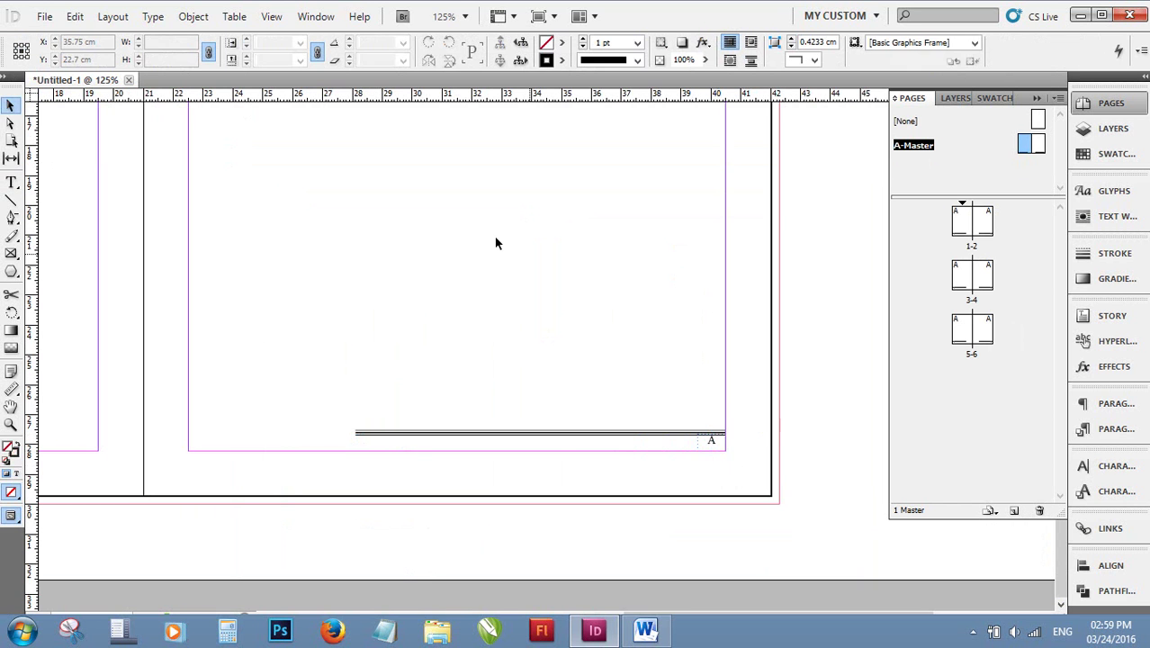
View pages 1-2 to check their footers, then return to A-Master.
{"action": "left_click", "coordinate": [977, 219]}
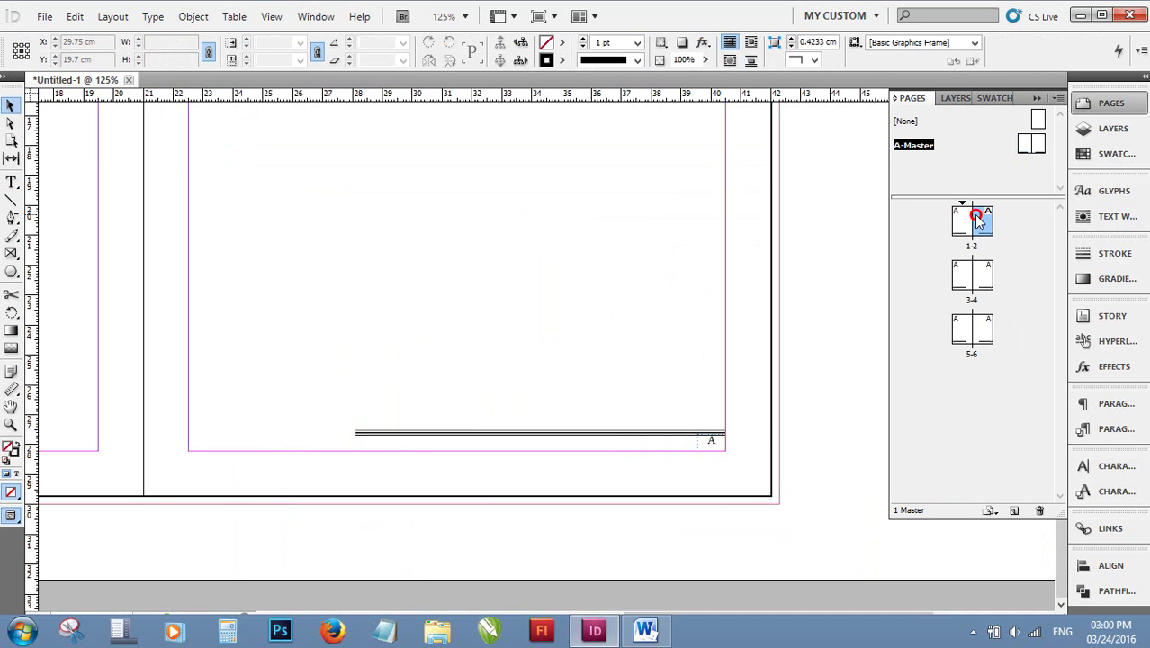
{"action": "double_click", "coordinate": [977, 219]}
{"action": "scroll", "coordinate": [675, 467], "scroll_direction": "down", "scroll_amount": 2}
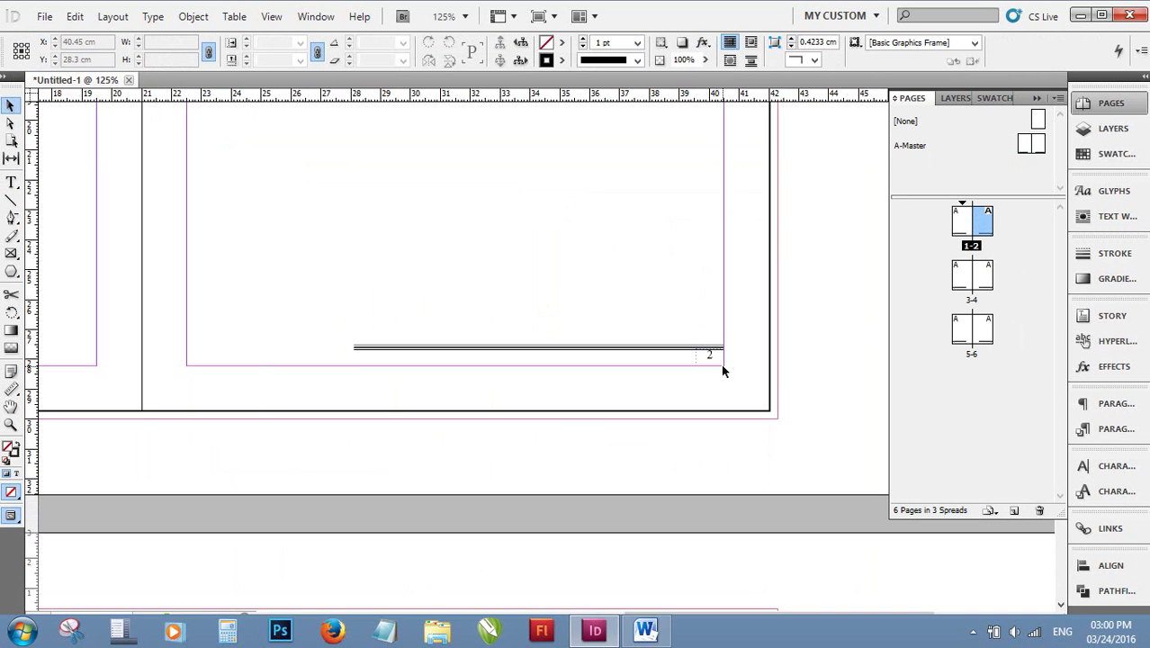
{"action": "scroll", "coordinate": [287, 369], "scroll_direction": "left", "scroll_amount": 3}
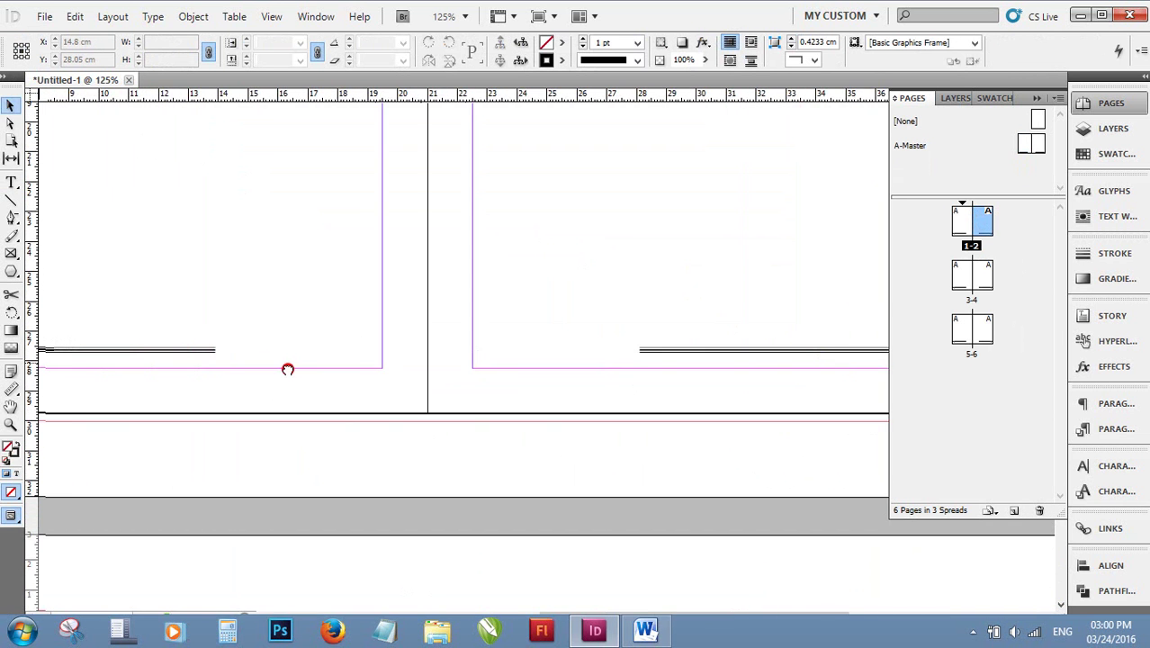
{"action": "left_click_drag", "start_coordinate": [287, 369], "coordinate": [457, 345]}
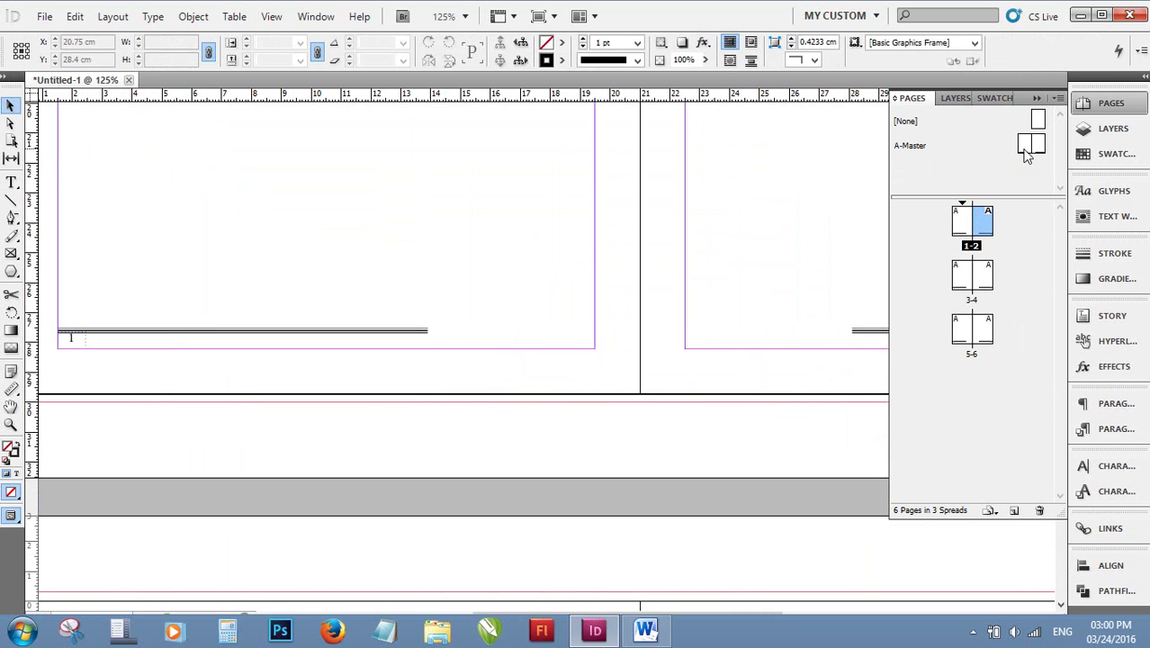
{"action": "double_click", "coordinate": [1025, 153]}
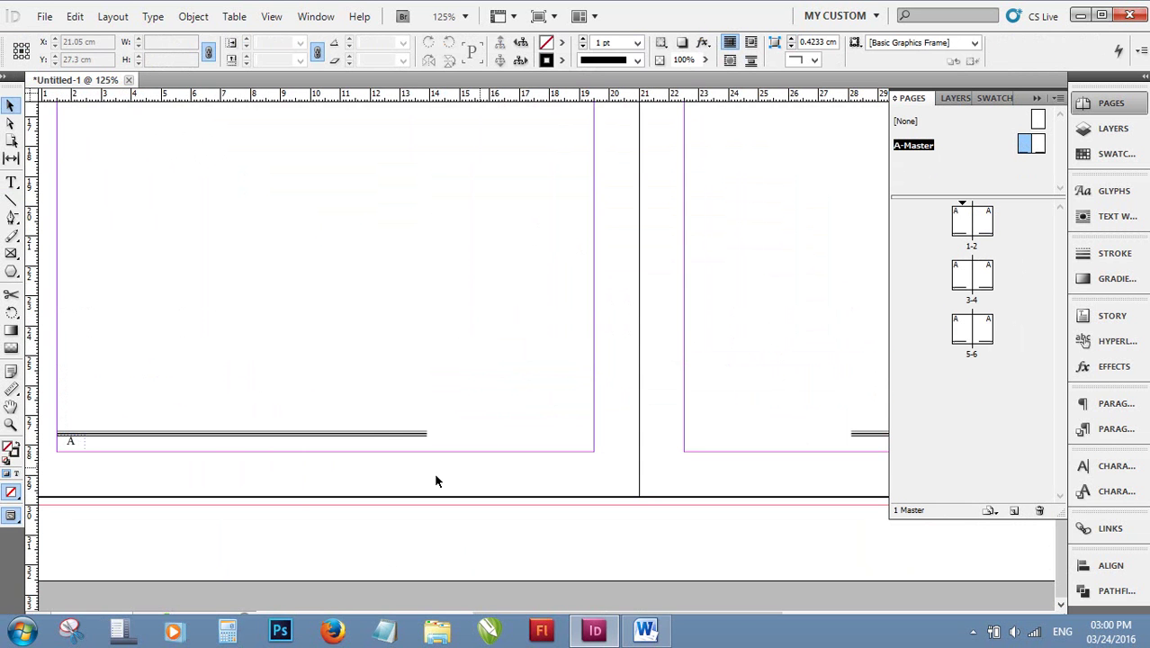
Enlarge the left A-Master page-number marker A to 18 pt.
{"action": "left_click", "coordinate": [84, 442]}
{"action": "key", "text": "ctrl+equal"}
{"action": "key", "text": "ctrl+equal"}
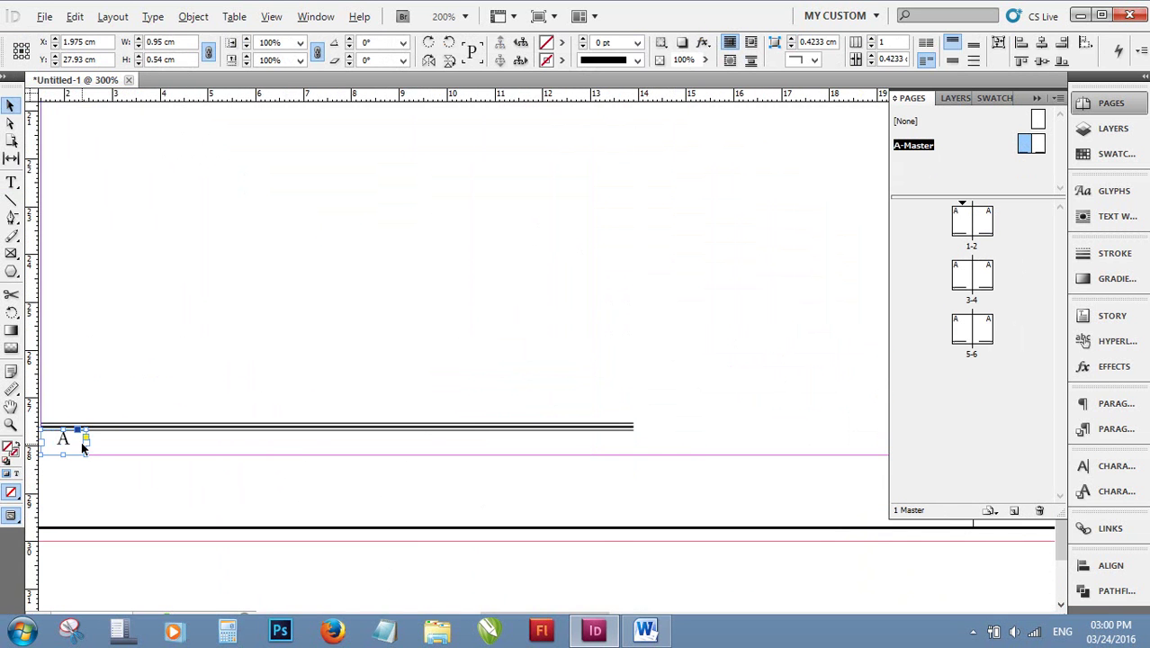
{"action": "key", "text": "ctrl+equal"}
{"action": "left_click_drag", "start_coordinate": [175, 429], "coordinate": [314, 394]}
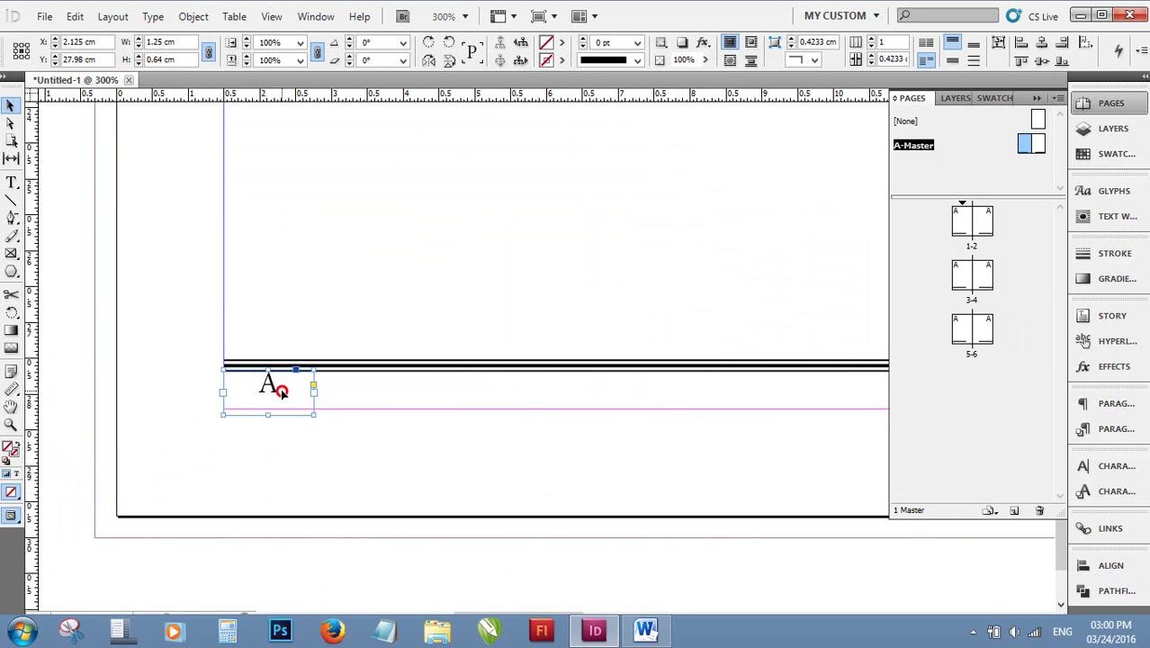
{"action": "left_click", "coordinate": [11, 184]}
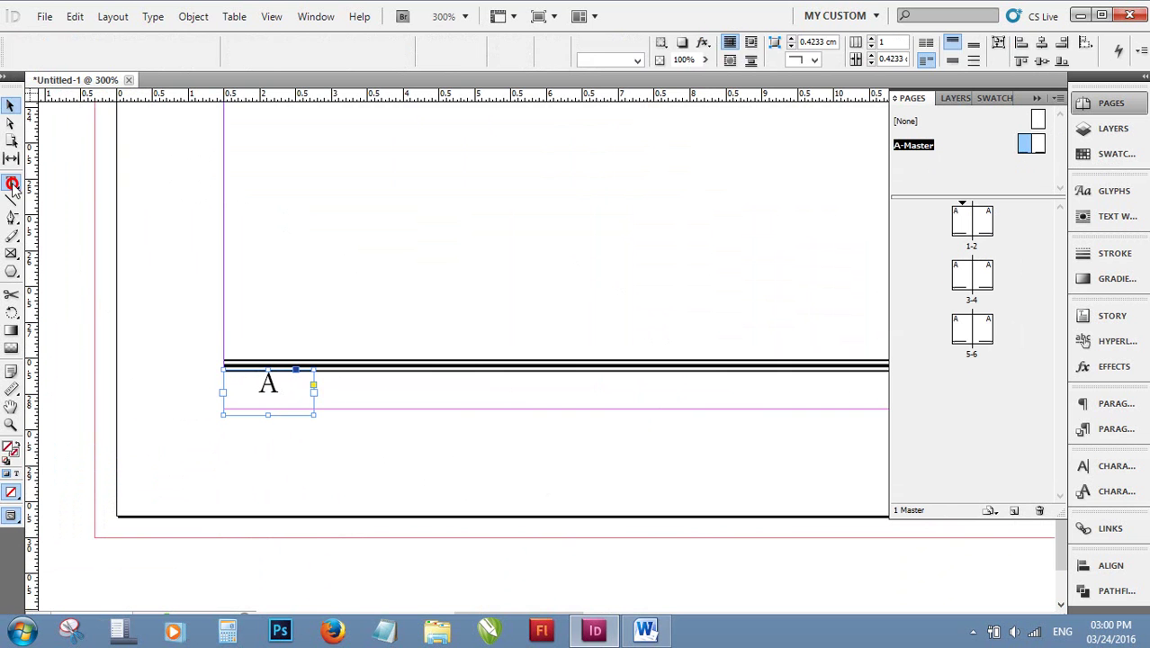
{"action": "double_click", "coordinate": [234, 390]}
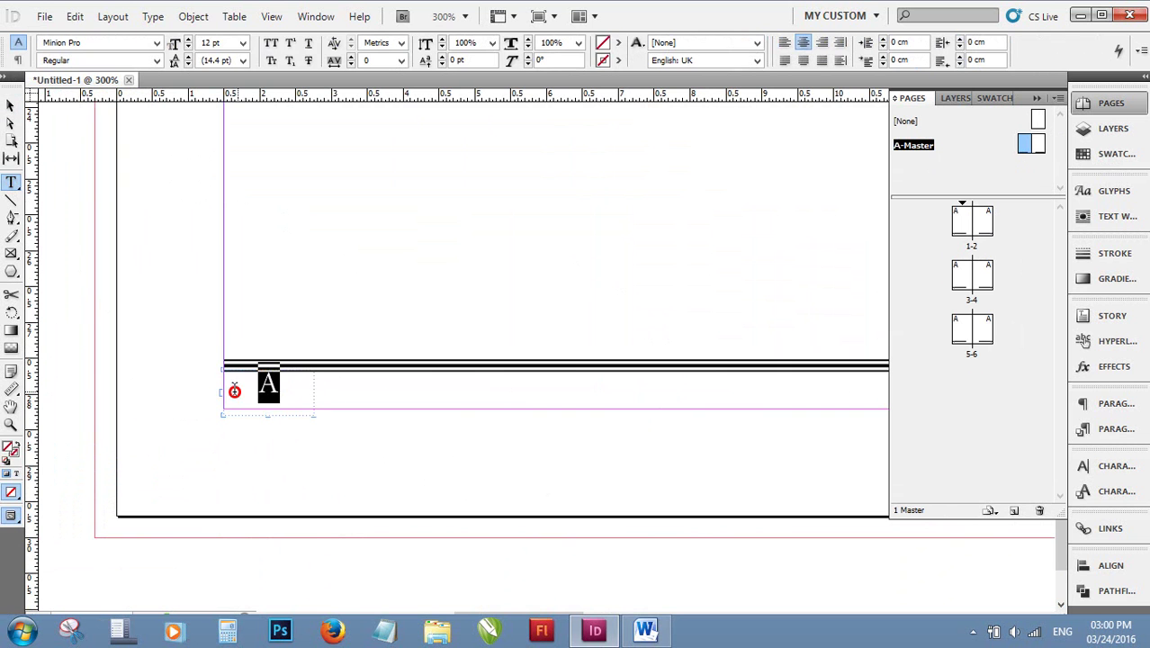
{"action": "left_click", "coordinate": [242, 43]}
{"action": "left_click", "coordinate": [208, 155]}
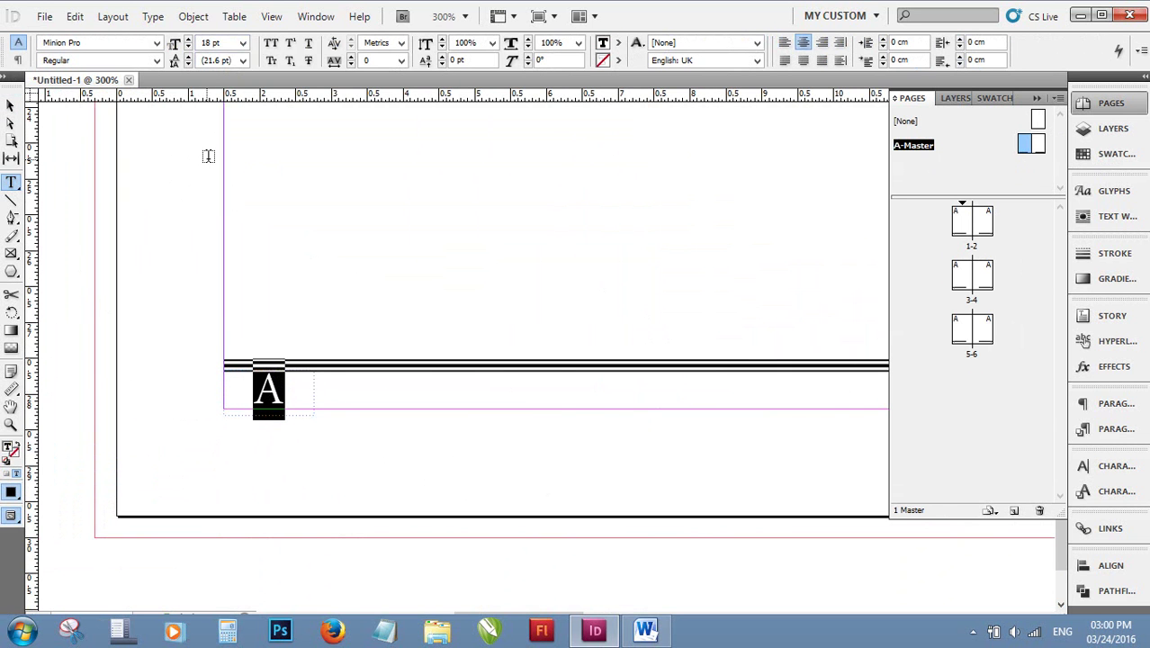
Widen the right page's page-number frame and set its A marker to 18 pt.
{"action": "key", "text": "Escape"}
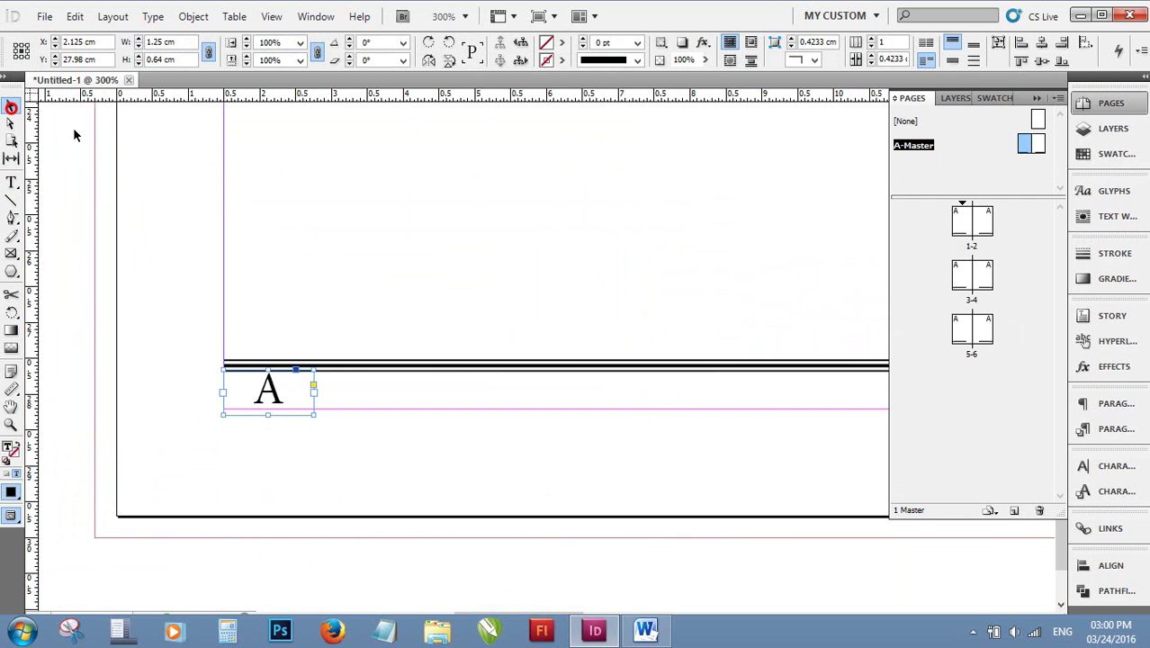
{"action": "left_click_drag", "start_coordinate": [754, 441], "coordinate": [389, 356]}
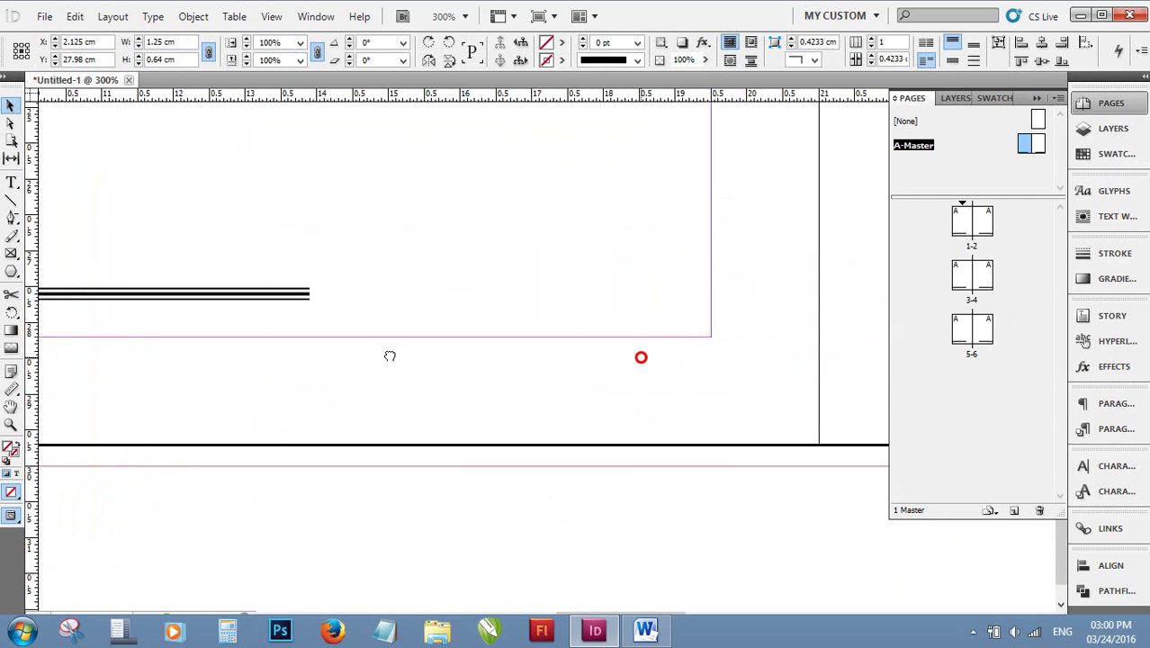
{"action": "scroll", "coordinate": [853, 340], "scroll_direction": "right", "scroll_amount": 5}
{"action": "scroll", "coordinate": [425, 346], "scroll_direction": "right", "scroll_amount": 8}
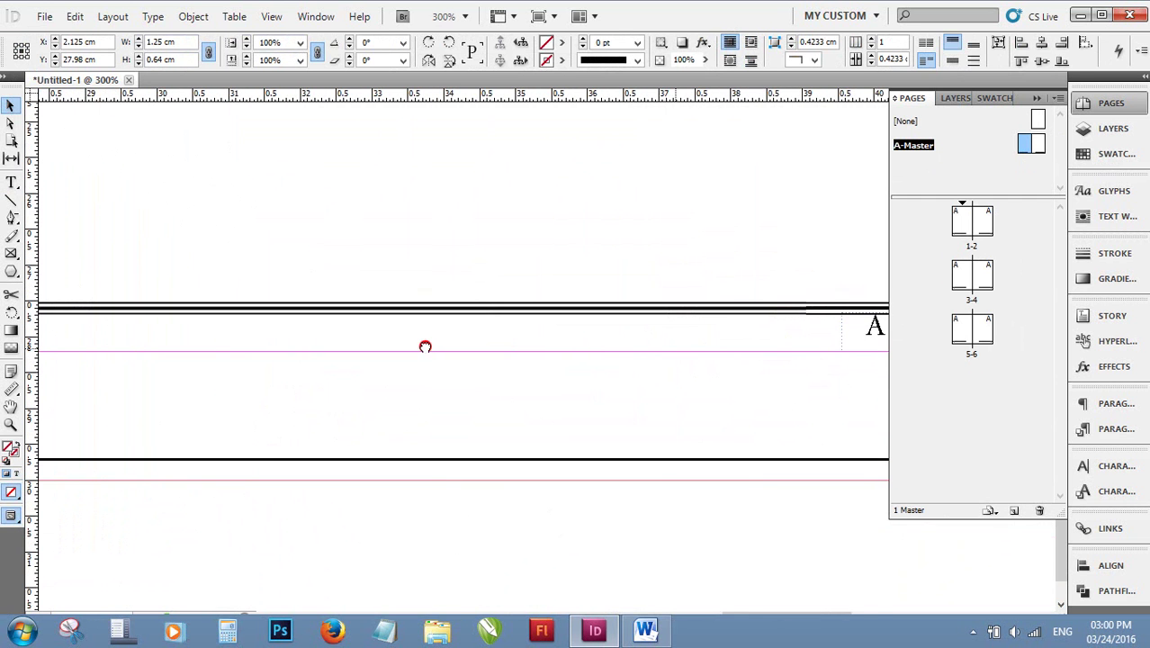
{"action": "scroll", "coordinate": [574, 338], "scroll_direction": "right", "scroll_amount": 3}
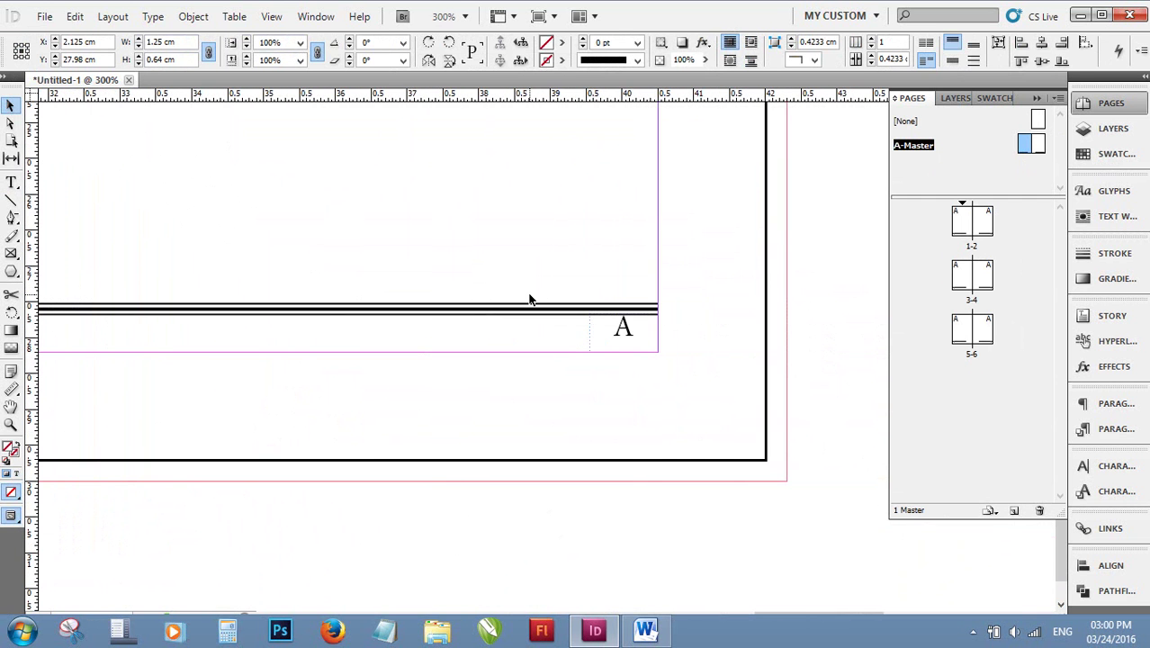
{"action": "left_click", "coordinate": [588, 339]}
{"action": "left_click_drag", "start_coordinate": [587, 334], "coordinate": [557, 333]}
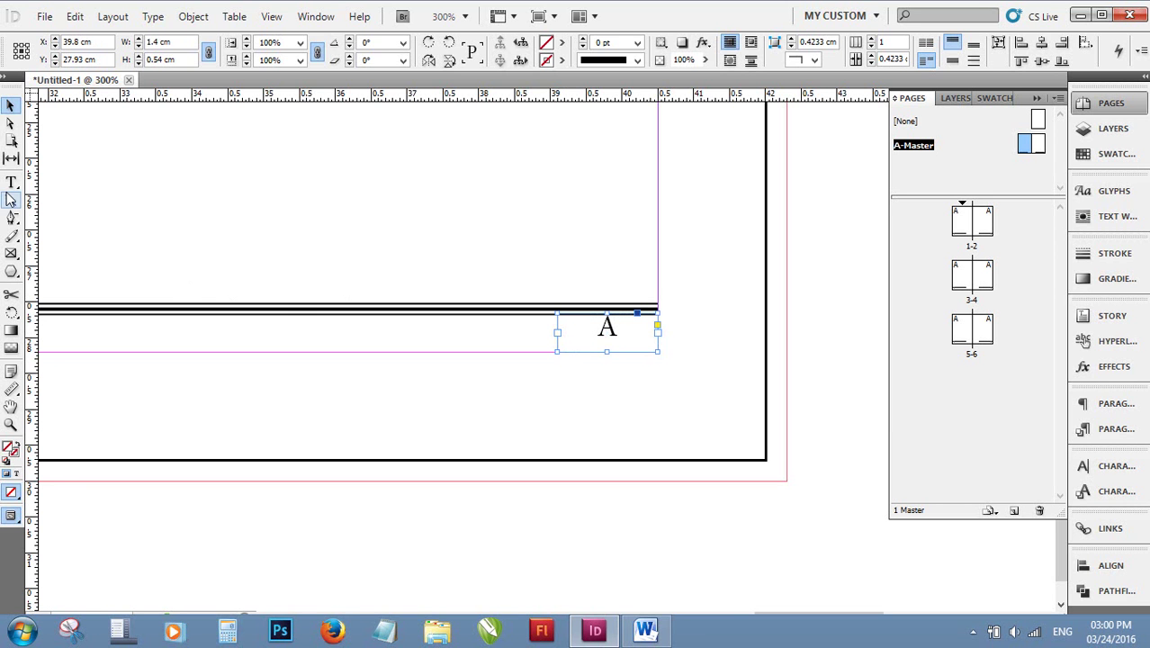
{"action": "left_click", "coordinate": [11, 182]}
{"action": "double_click", "coordinate": [637, 330]}
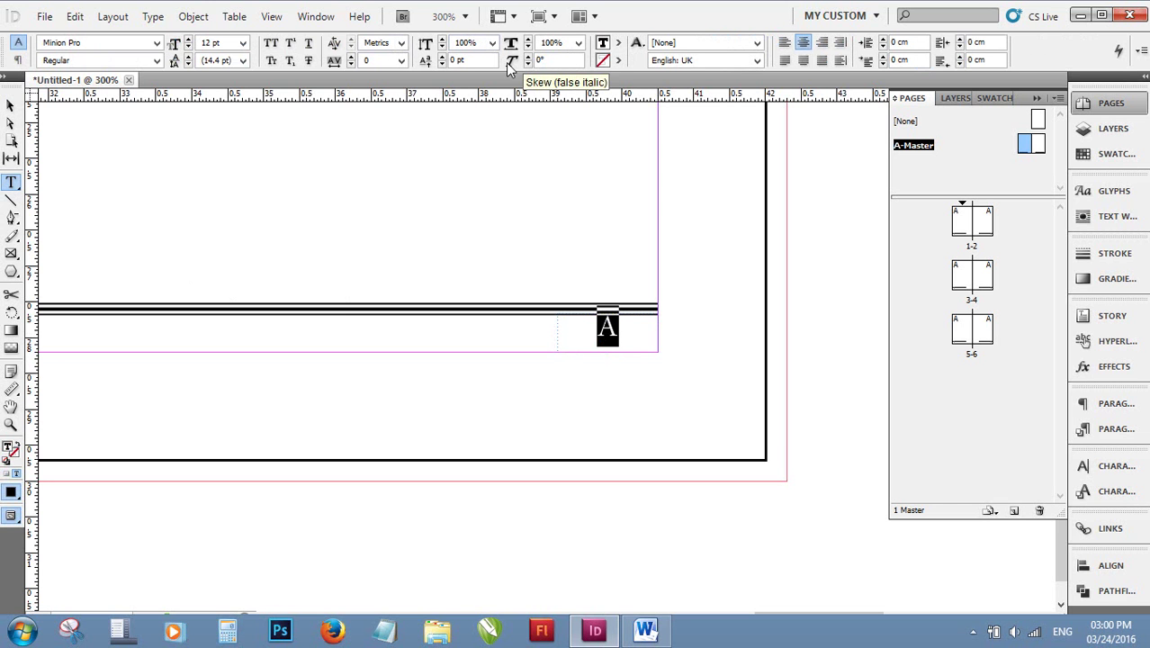
{"action": "left_click", "coordinate": [241, 44]}
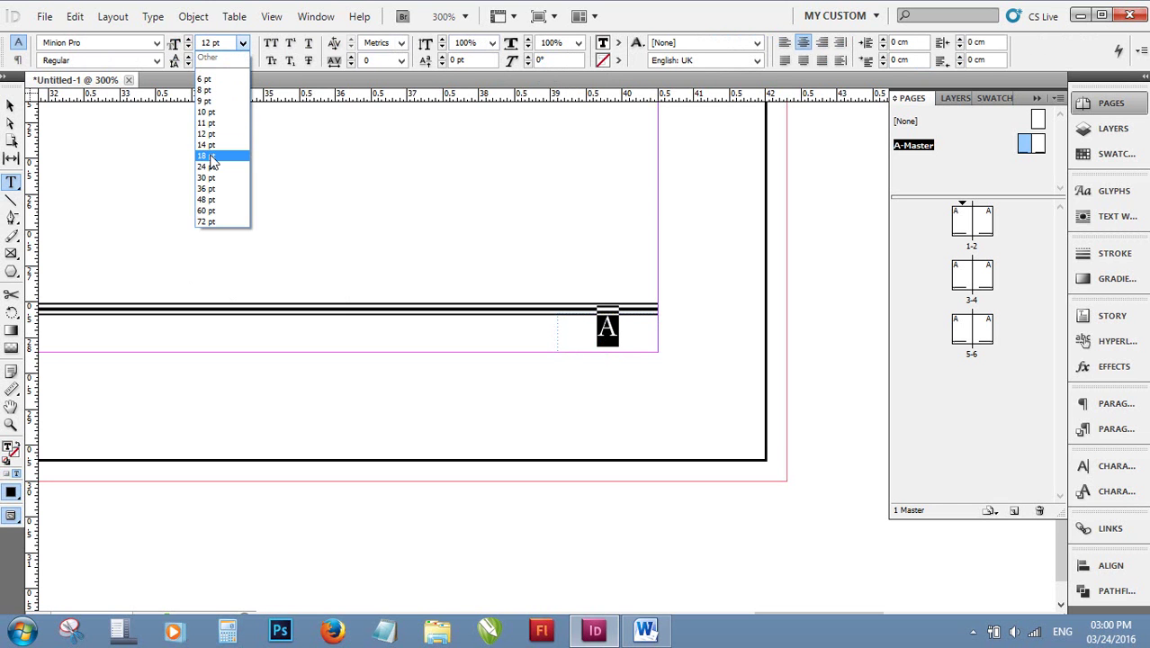
{"action": "left_click", "coordinate": [210, 156]}
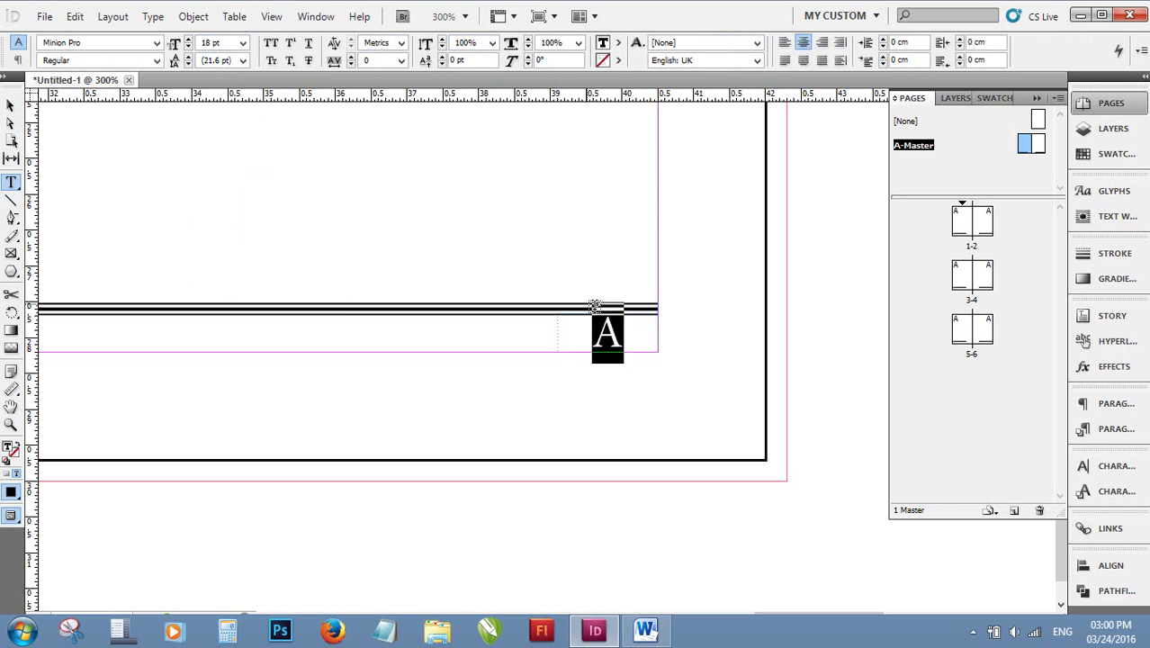
{"action": "left_click", "coordinate": [26, 106]}
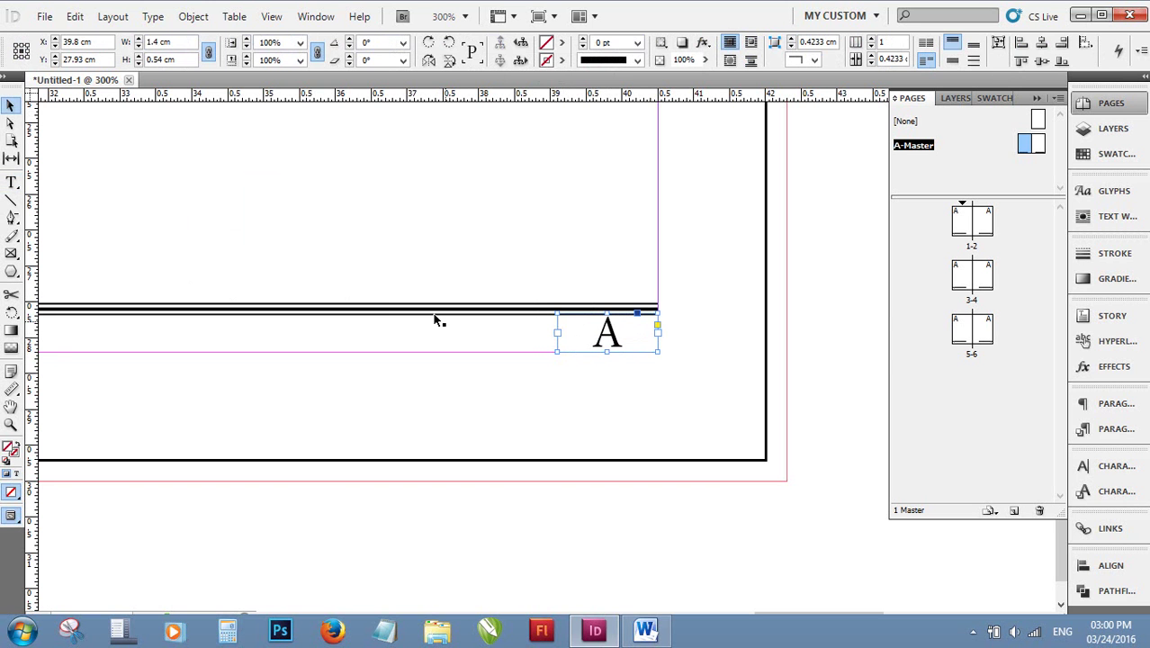
Nudge the left page-number frame slightly down beneath the triple rule.
{"action": "left_click_drag", "start_coordinate": [455, 246], "coordinate": [744, 252]}
{"action": "left_click_drag", "start_coordinate": [190, 309], "coordinate": [522, 308]}
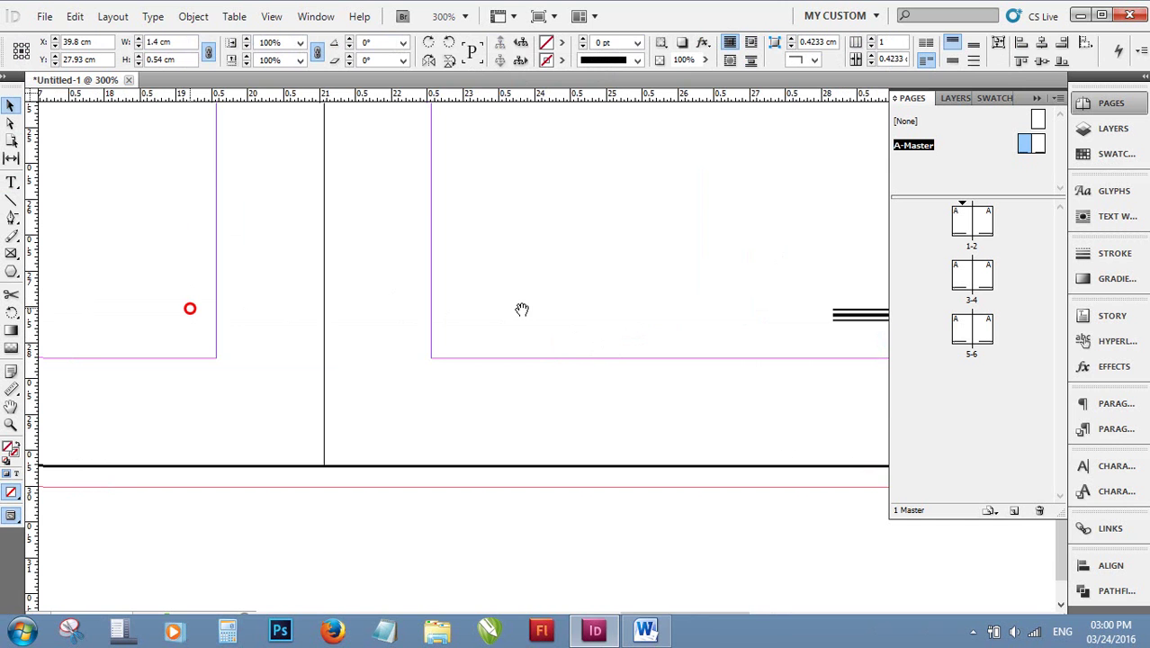
{"action": "left_click_drag", "start_coordinate": [268, 332], "coordinate": [661, 315]}
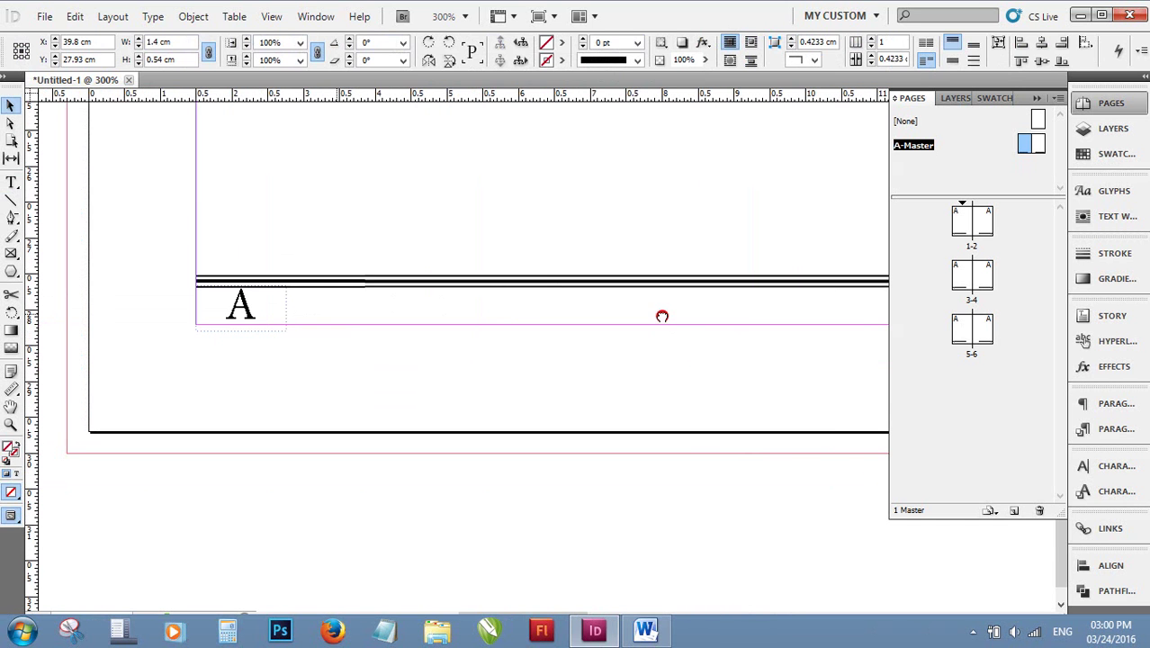
{"action": "left_click", "coordinate": [248, 338]}
{"action": "left_click", "coordinate": [243, 330]}
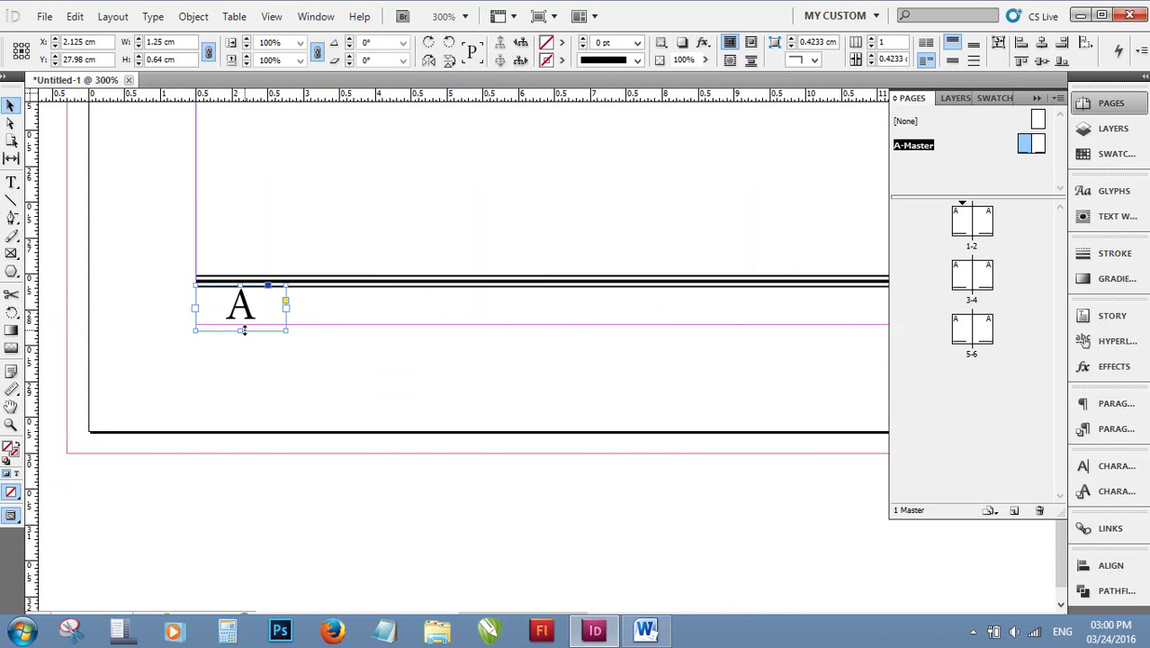
{"action": "left_click_drag", "start_coordinate": [243, 330], "coordinate": [249, 335]}
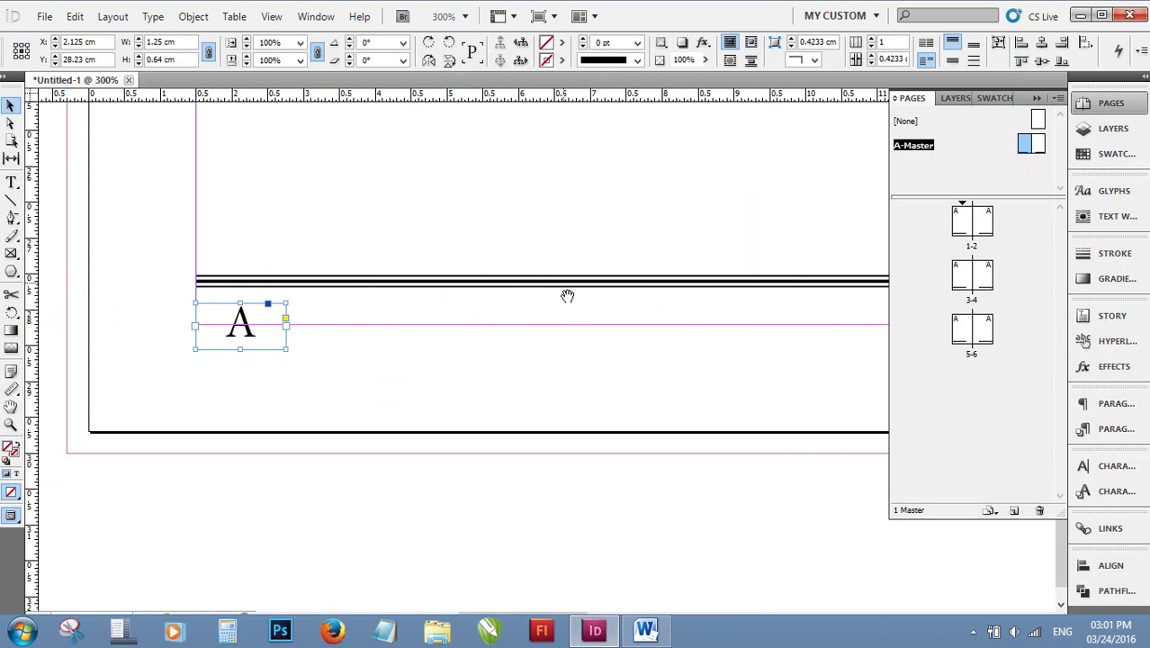
Make the right page-number frame taller (0.66 cm) and move it slightly lower.
{"action": "left_click", "coordinate": [671, 294]}
{"action": "mouse_move", "coordinate": [671, 293]}
{"action": "left_mouse_down"}
{"action": "mouse_move", "coordinate": [540, 274]}
{"action": "mouse_move", "coordinate": [771, 283]}
{"action": "mouse_move", "coordinate": [562, 303]}
{"action": "left_mouse_up"}
{"action": "left_click", "coordinate": [717, 330]}
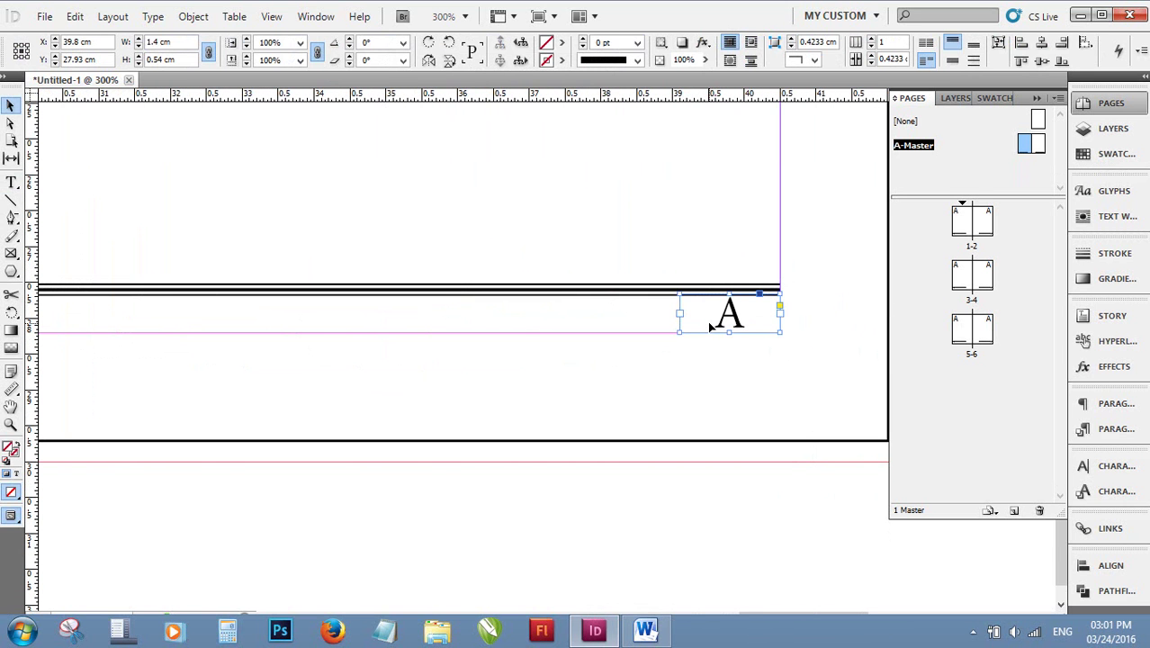
{"action": "left_click", "coordinate": [729, 338]}
{"action": "left_click_drag", "start_coordinate": [729, 338], "coordinate": [734, 350]}
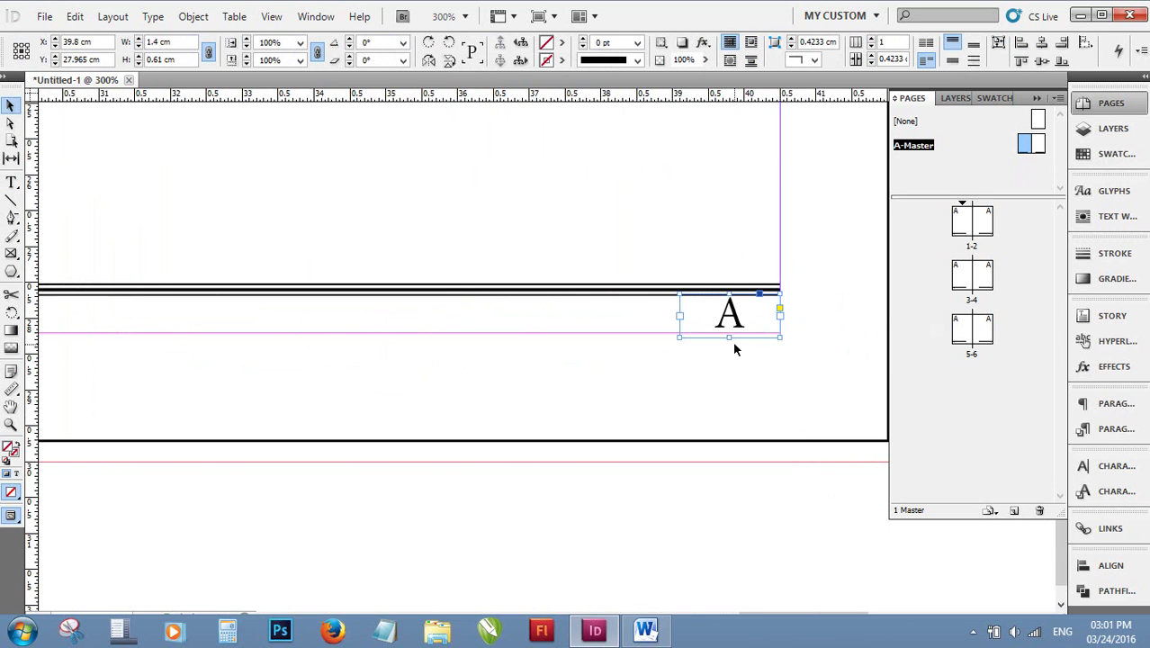
{"action": "key", "text": "Down"}
{"action": "key", "text": "Down"}
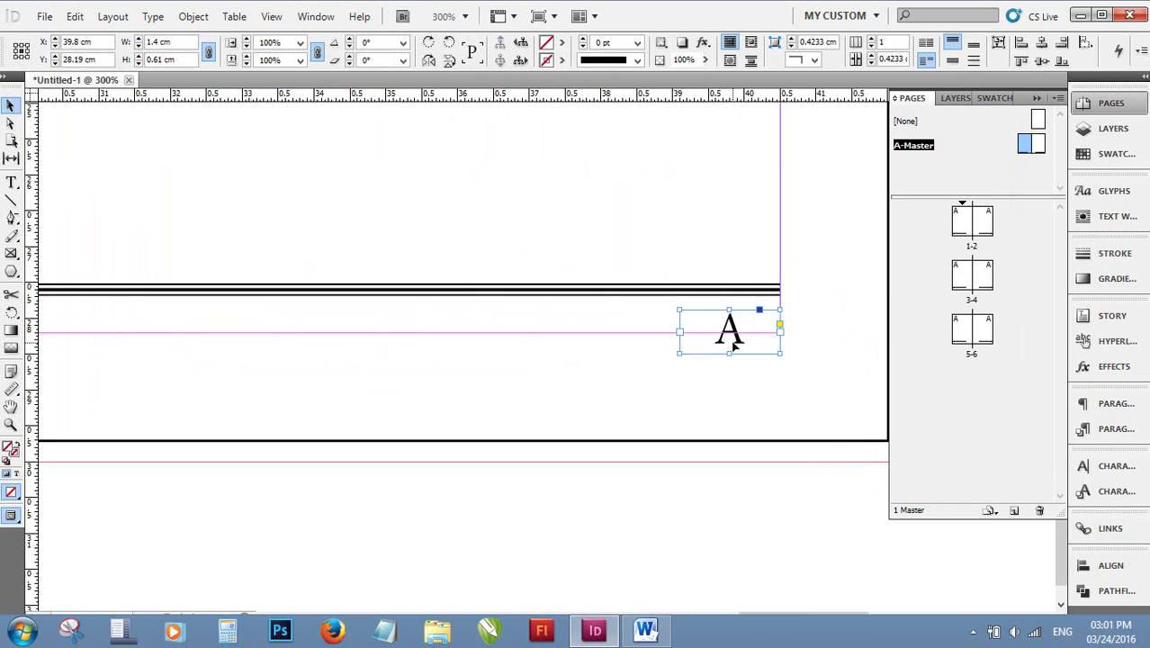
{"action": "key", "text": "Down"}
{"action": "left_click_drag", "start_coordinate": [732, 356], "coordinate": [731, 359]}
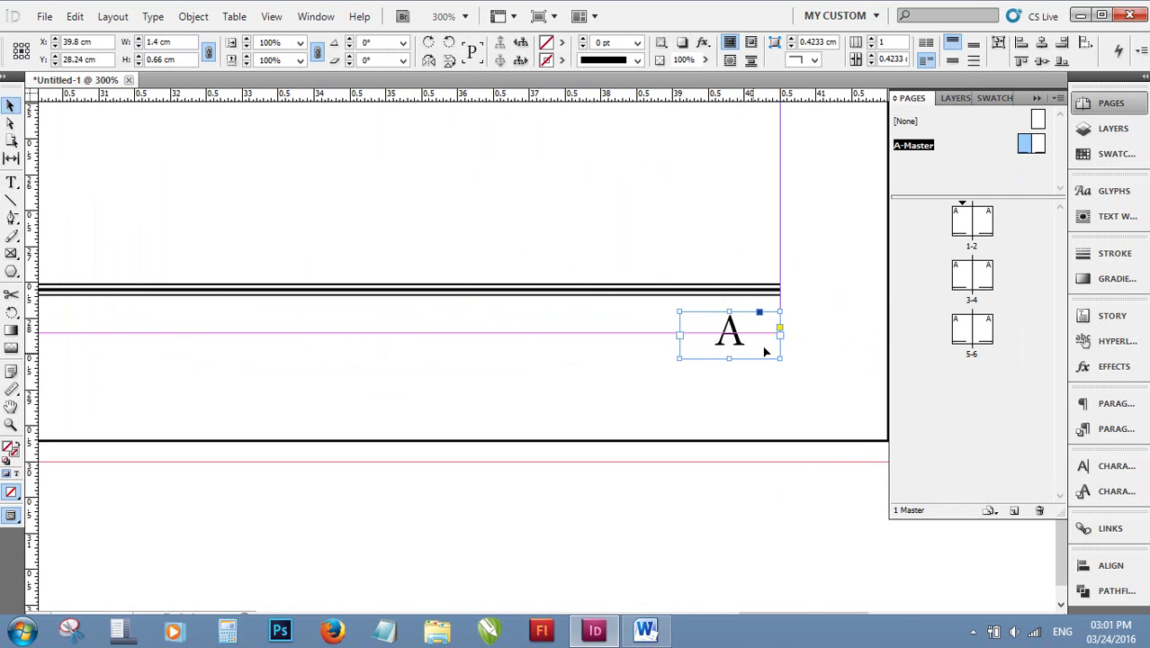
Zoom out to 50% to view the whole A-Master spread with both footers.
{"action": "left_click", "coordinate": [613, 180]}
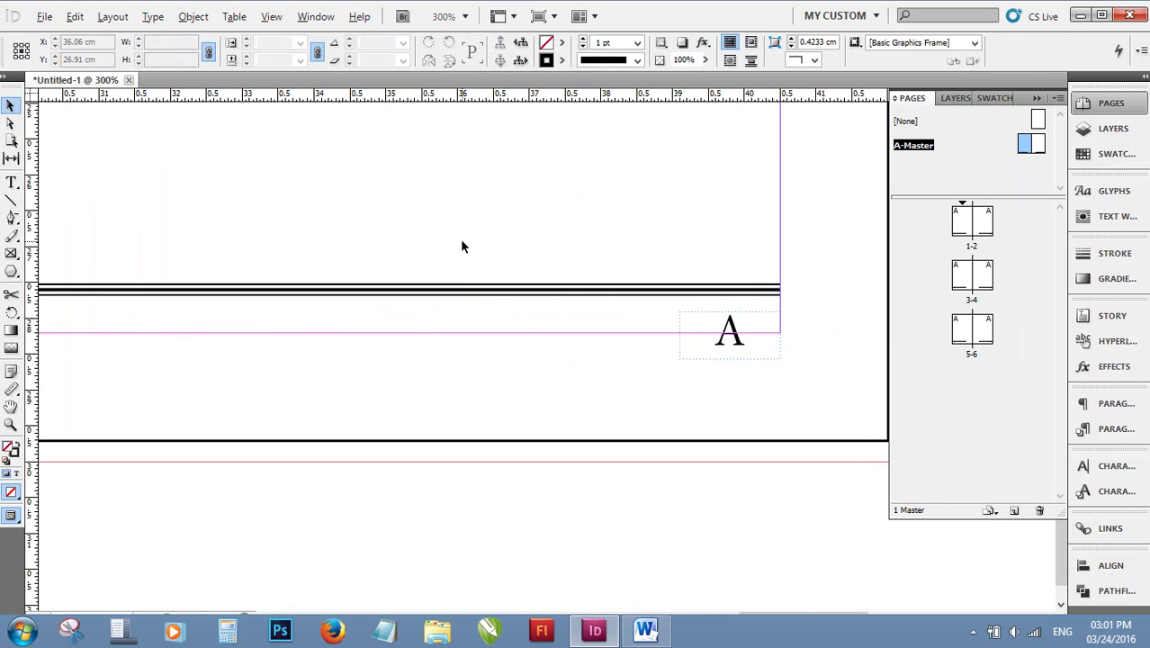
{"action": "key", "text": "ctrl+minus"}
{"action": "key", "text": "ctrl+minus"}
{"action": "key", "text": "ctrl+minus"}
{"action": "key", "text": "ctrl+minus"}
{"action": "key", "text": "ctrl+minus"}
{"action": "key", "text": "ctrl+minus"}
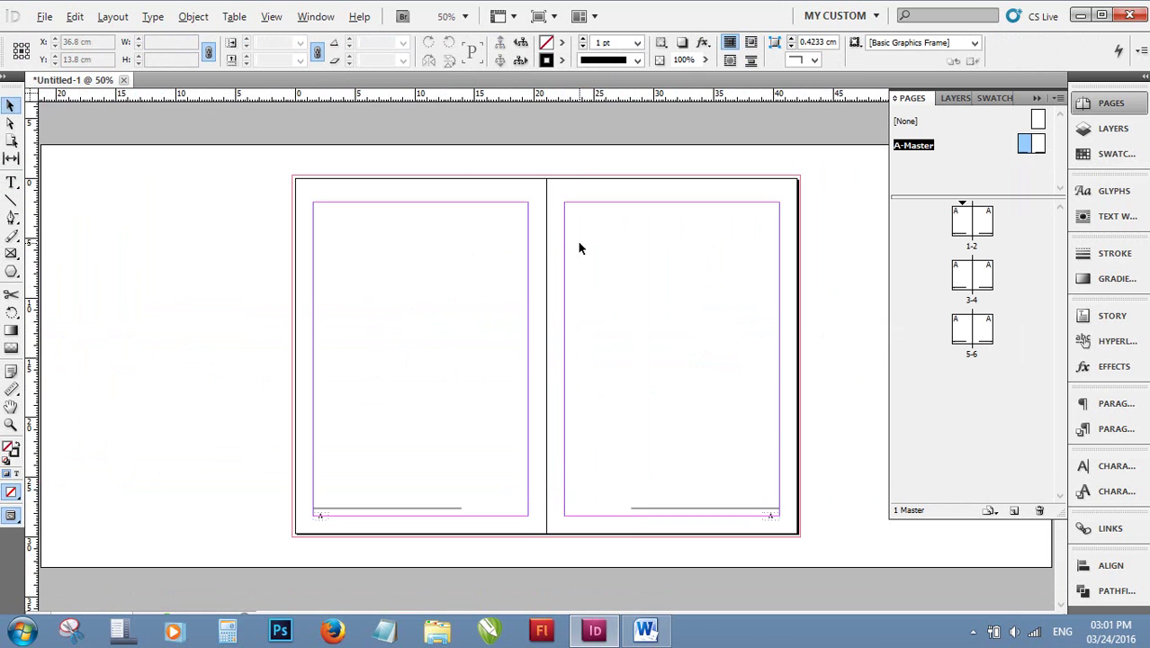
{"action": "key", "text": "alt"}
{"action": "left_click", "coordinate": [10, 106]}
{"action": "double_click", "coordinate": [970, 227]}
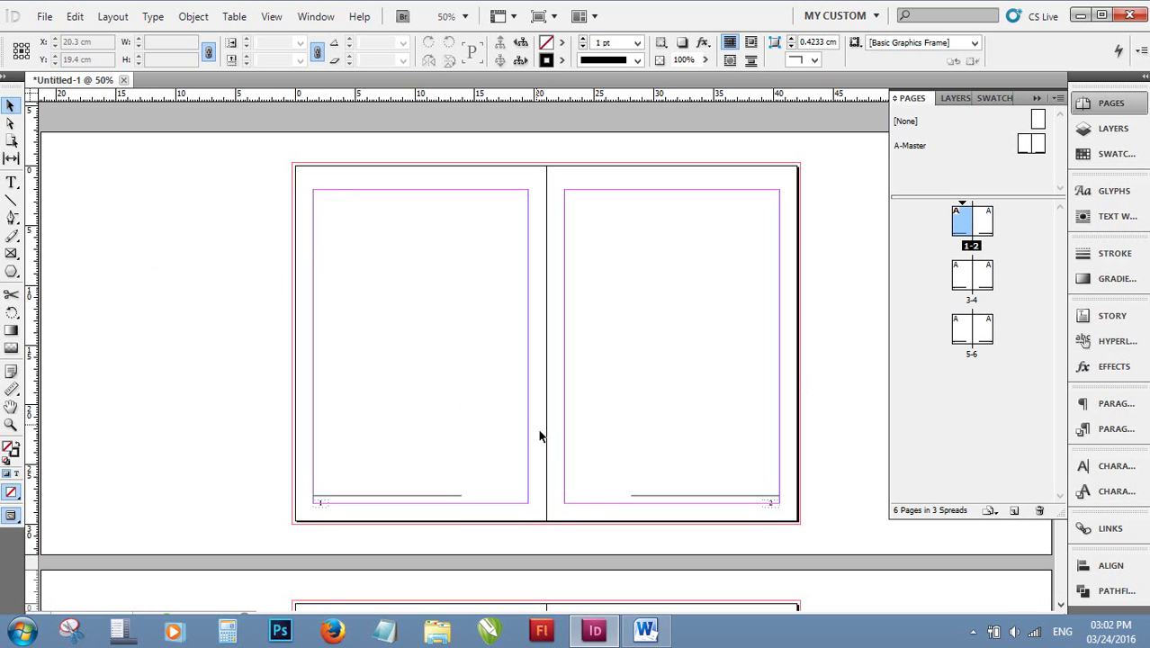
{"action": "scroll", "coordinate": [591, 457], "scroll_direction": "up", "scroll_amount": 3}
{"action": "scroll", "coordinate": [591, 456], "scroll_direction": "up", "scroll_amount": 2}
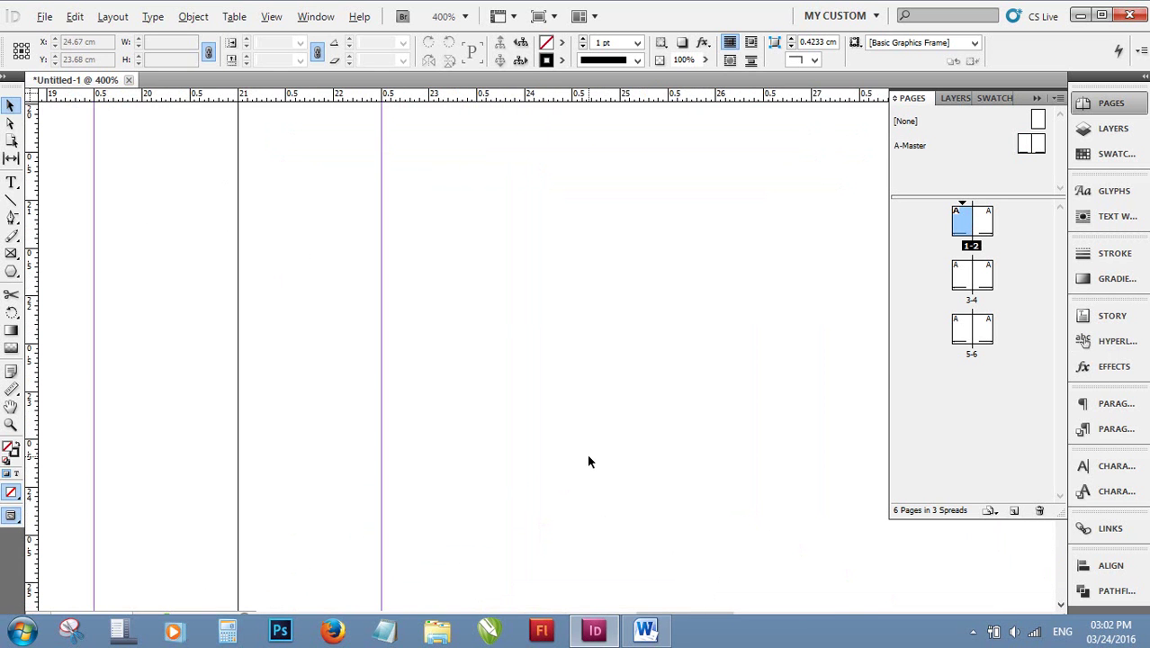
{"action": "mouse_move", "coordinate": [349, 217]}
{"action": "left_mouse_down"}
{"action": "mouse_move", "coordinate": [580, 217]}
{"action": "mouse_move", "coordinate": [576, 297]}
{"action": "mouse_move", "coordinate": [916, 108]}
{"action": "left_mouse_up"}
{"action": "mouse_move", "coordinate": [361, 322]}
{"action": "left_mouse_down"}
{"action": "mouse_move", "coordinate": [352, 342]}
{"action": "mouse_move", "coordinate": [252, 314]}
{"action": "left_mouse_up"}
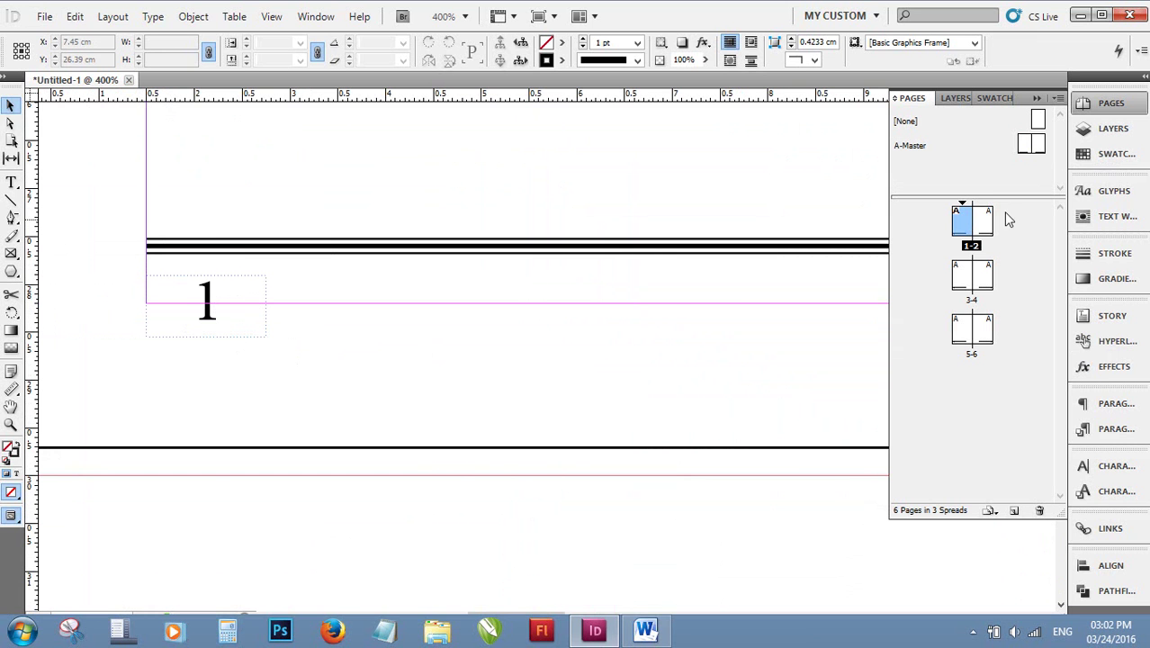
{"action": "double_click", "coordinate": [914, 145]}
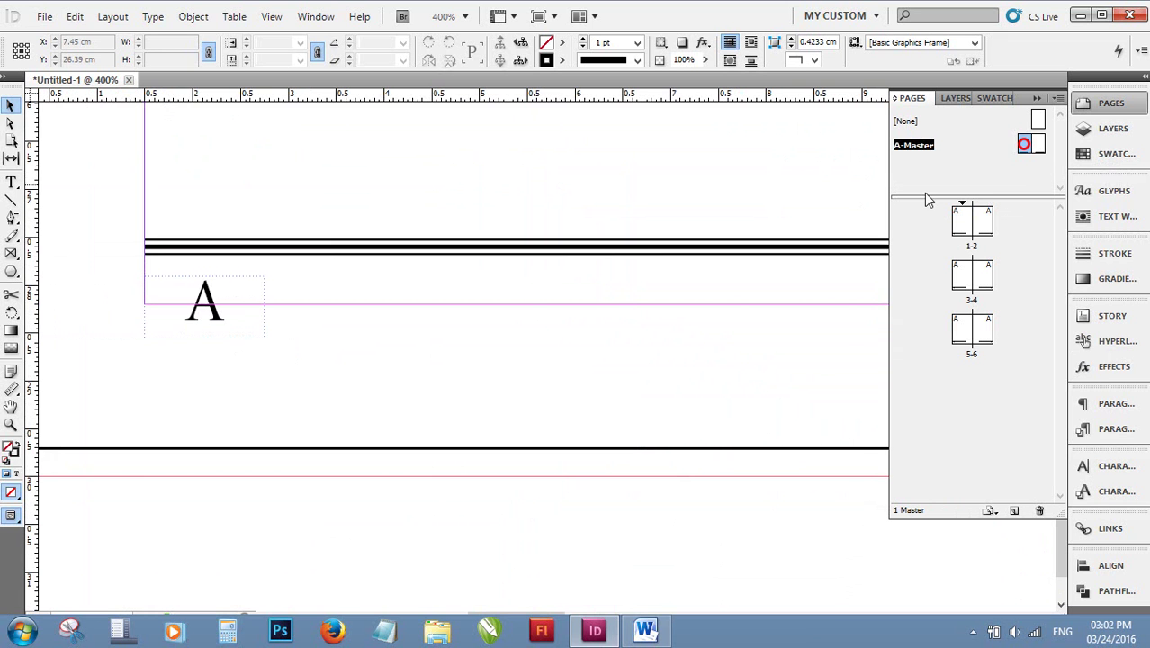
{"action": "double_click", "coordinate": [1024, 147]}
{"action": "left_click", "coordinate": [1023, 146]}
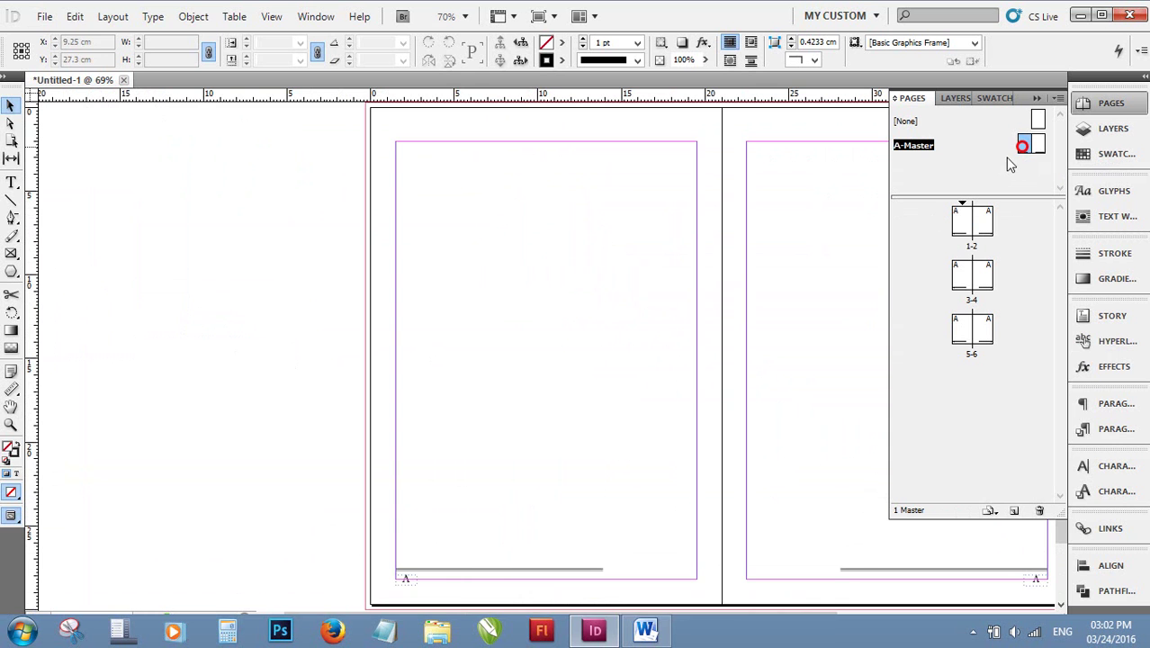
{"action": "scroll", "coordinate": [447, 562], "scroll_direction": "up", "scroll_amount": 7}
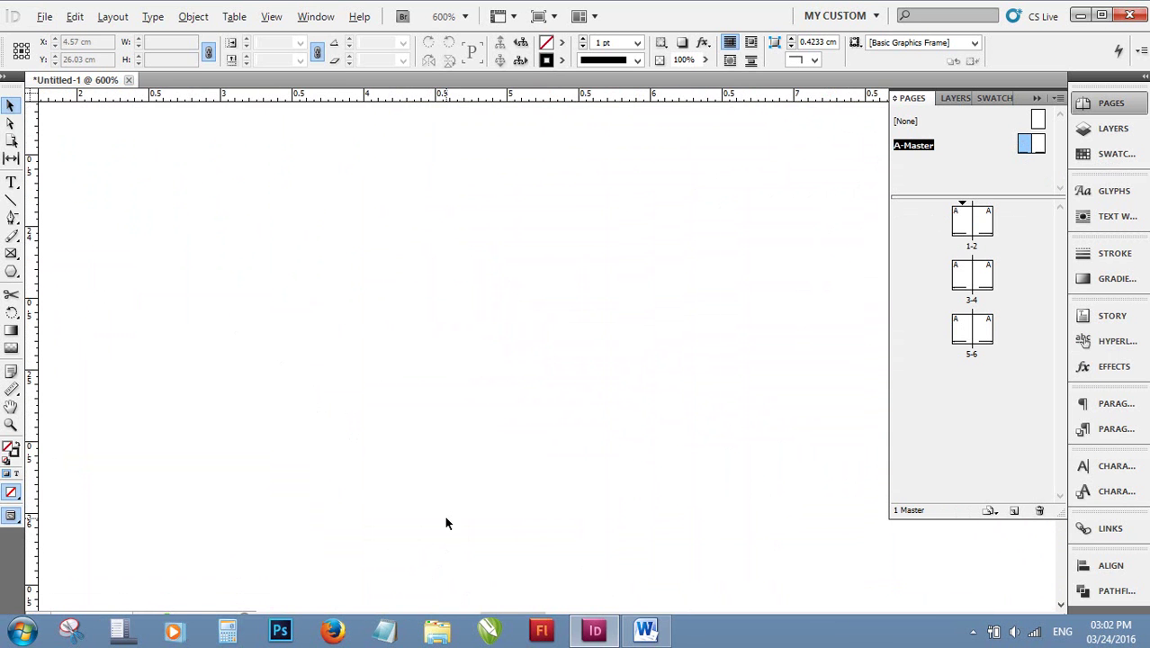
{"action": "scroll", "coordinate": [491, 442], "scroll_direction": "down", "scroll_amount": 3}
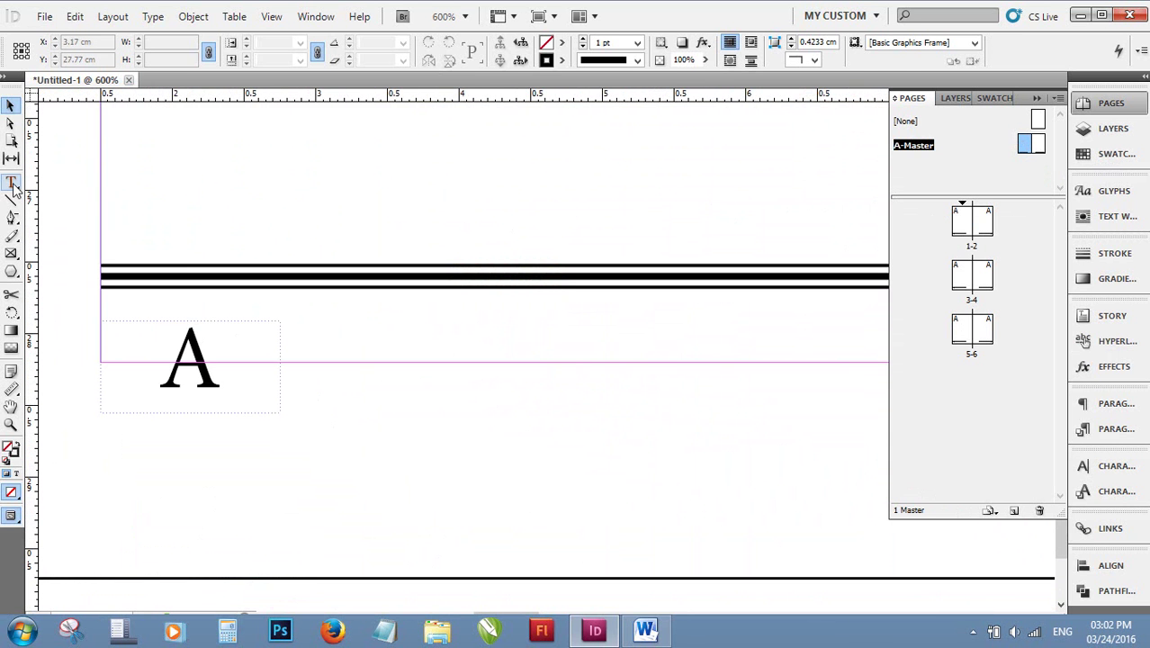
Colour the A page-number marker cyan from the text fill swatches.
{"action": "left_click", "coordinate": [13, 187]}
{"action": "double_click", "coordinate": [176, 369]}
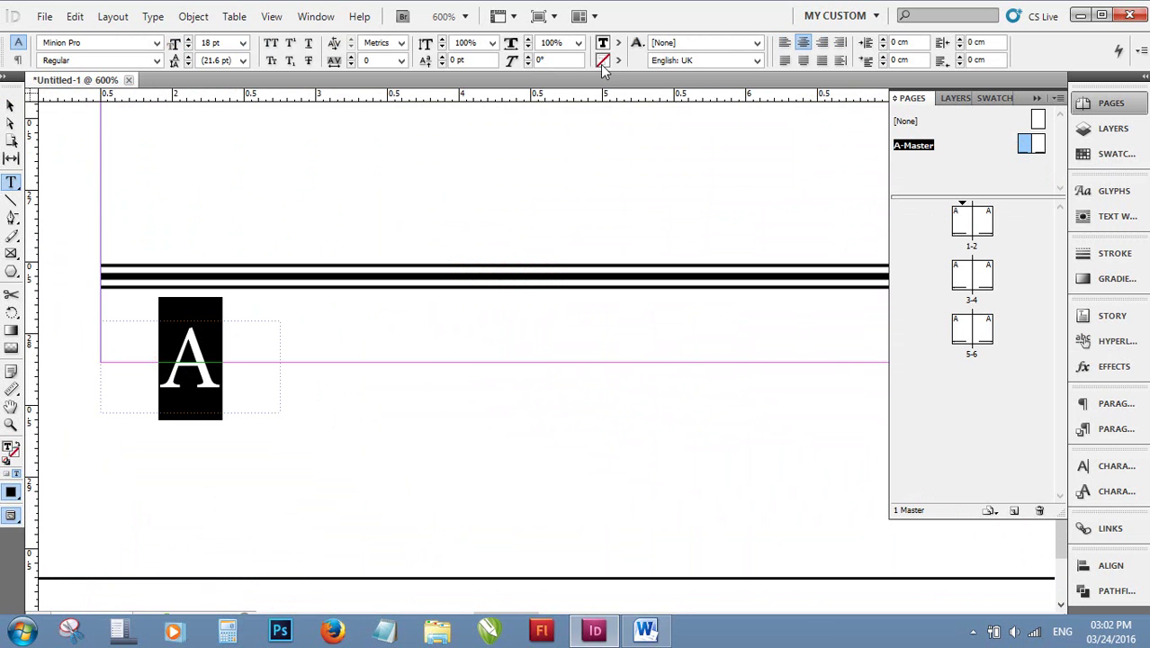
{"action": "left_click", "coordinate": [615, 44]}
{"action": "left_click", "coordinate": [614, 44]}
{"action": "left_click", "coordinate": [621, 146]}
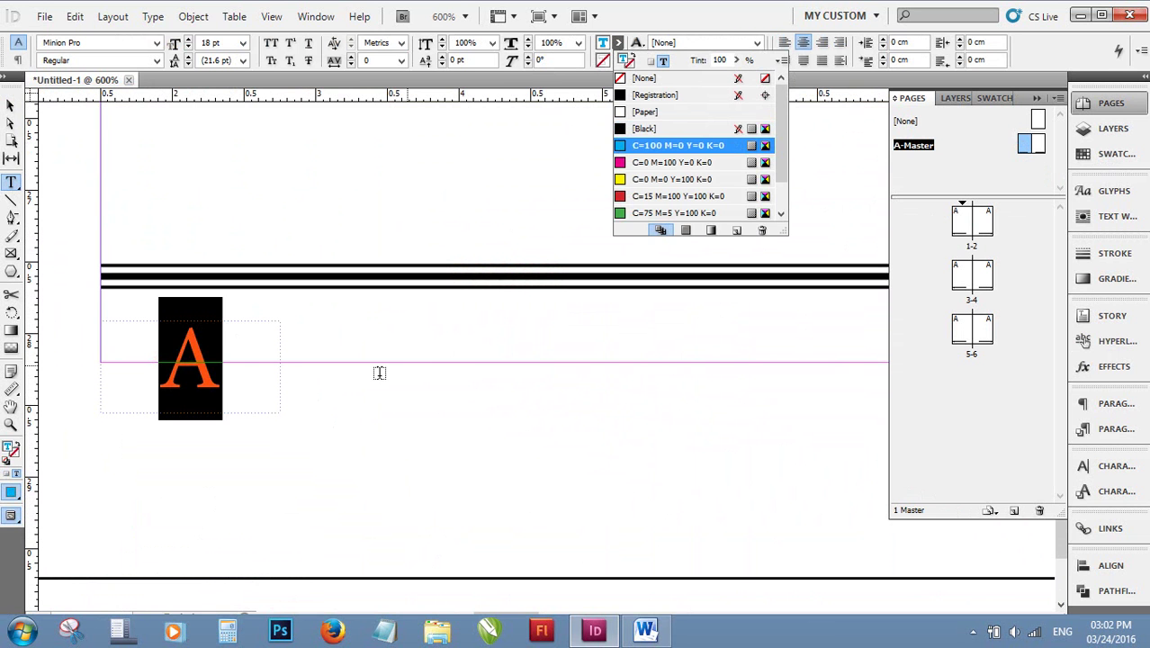
{"action": "left_click", "coordinate": [442, 431]}
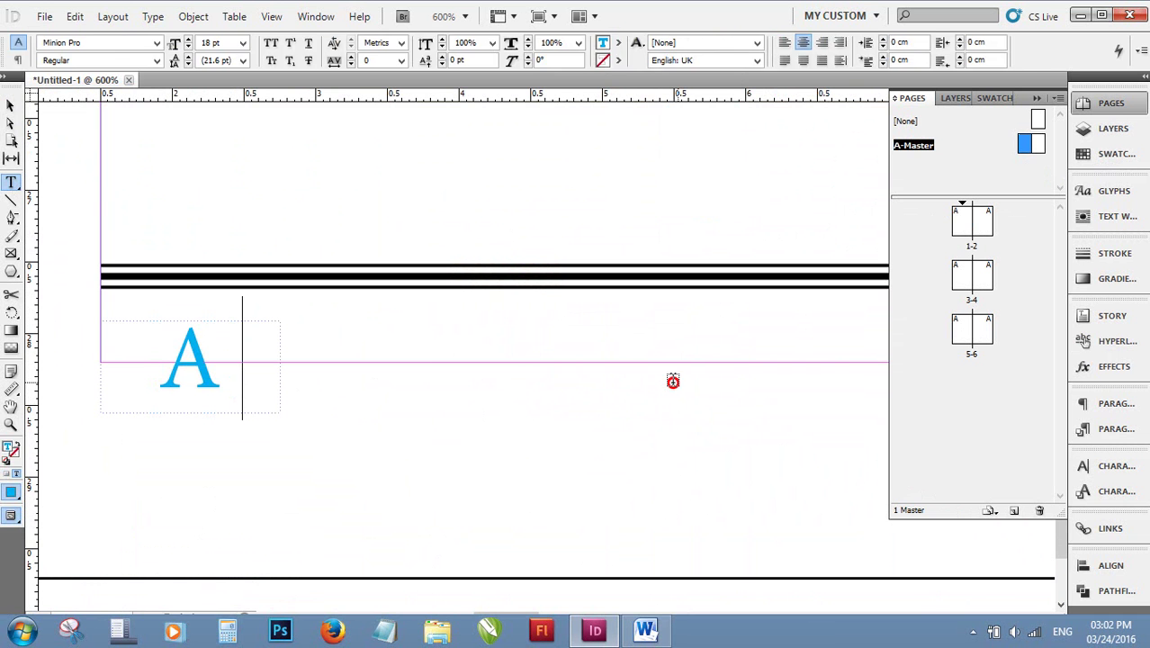
{"action": "left_click", "coordinate": [673, 382]}
{"action": "left_click", "coordinate": [10, 108]}
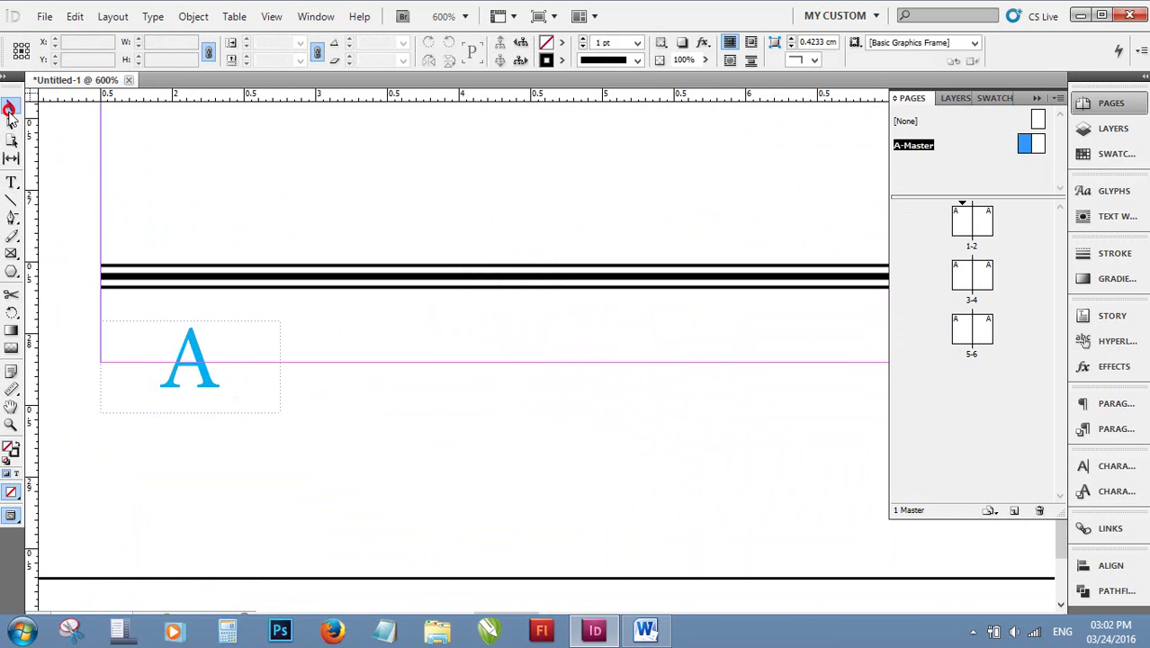
Make the right A marker red (C=15 M=100 Y=100 K=0) and go to pages 1–2.
{"action": "scroll", "coordinate": [602, 274], "scroll_direction": "right", "scroll_amount": 5}
{"action": "scroll", "coordinate": [602, 274], "scroll_direction": "right", "scroll_amount": 7}
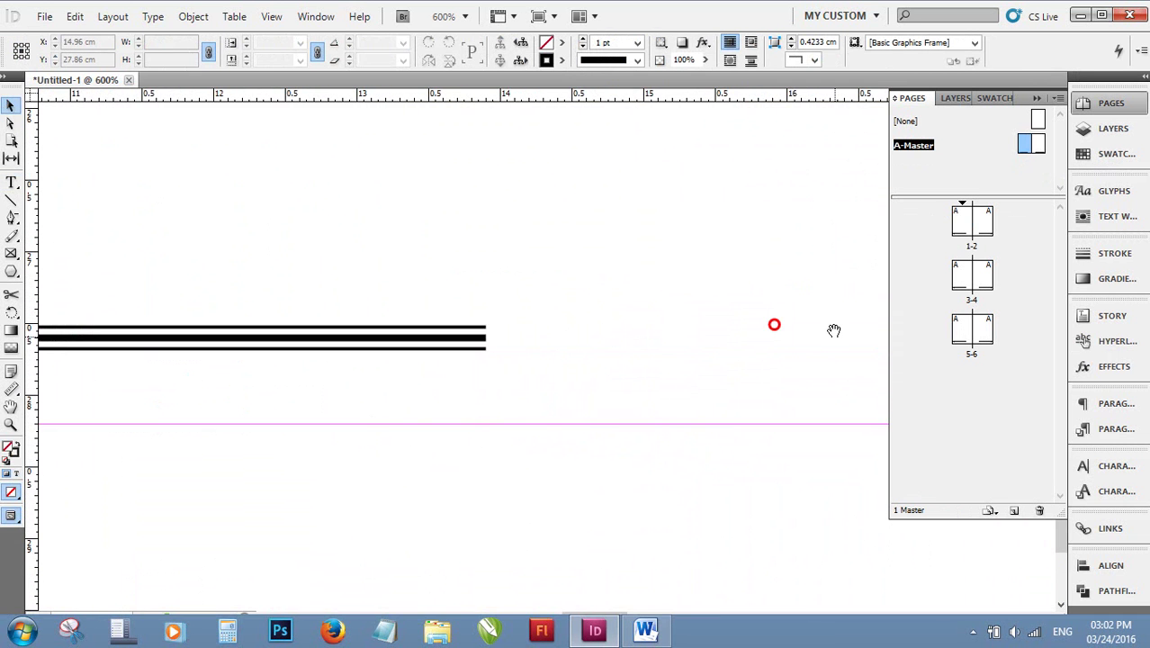
{"action": "mouse_move", "coordinate": [834, 331]}
{"action": "left_mouse_down"}
{"action": "mouse_move", "coordinate": [557, 382]}
{"action": "mouse_move", "coordinate": [54, 357]}
{"action": "left_mouse_up"}
{"action": "left_click_drag", "start_coordinate": [664, 312], "coordinate": [633, 278]}
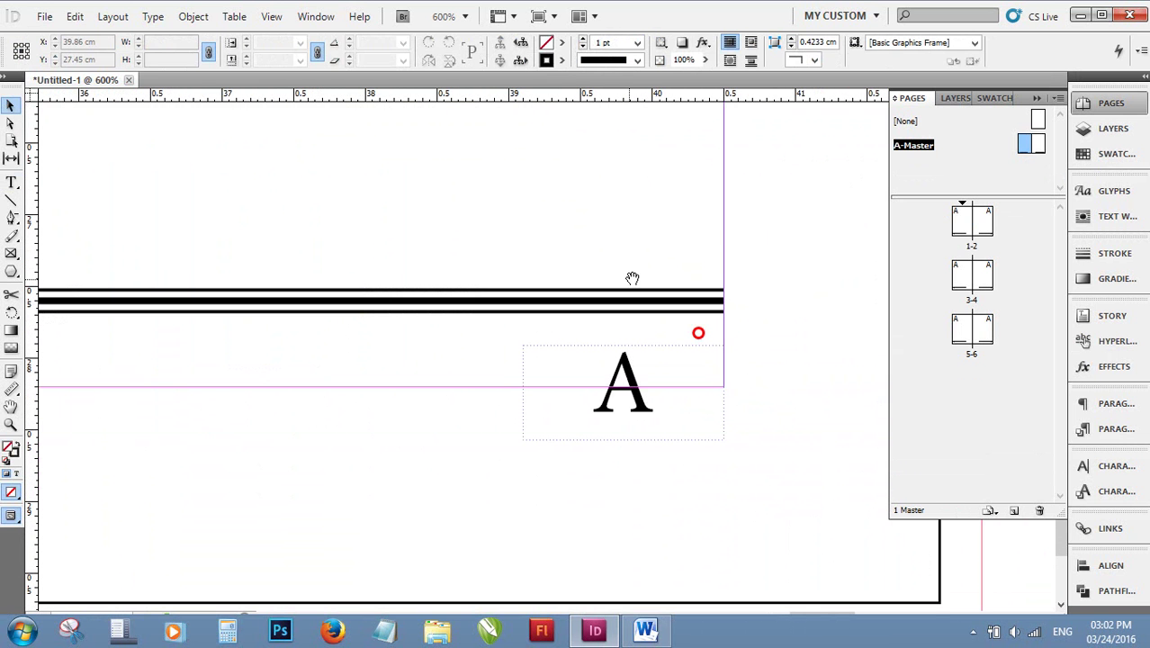
{"action": "left_click", "coordinate": [11, 182]}
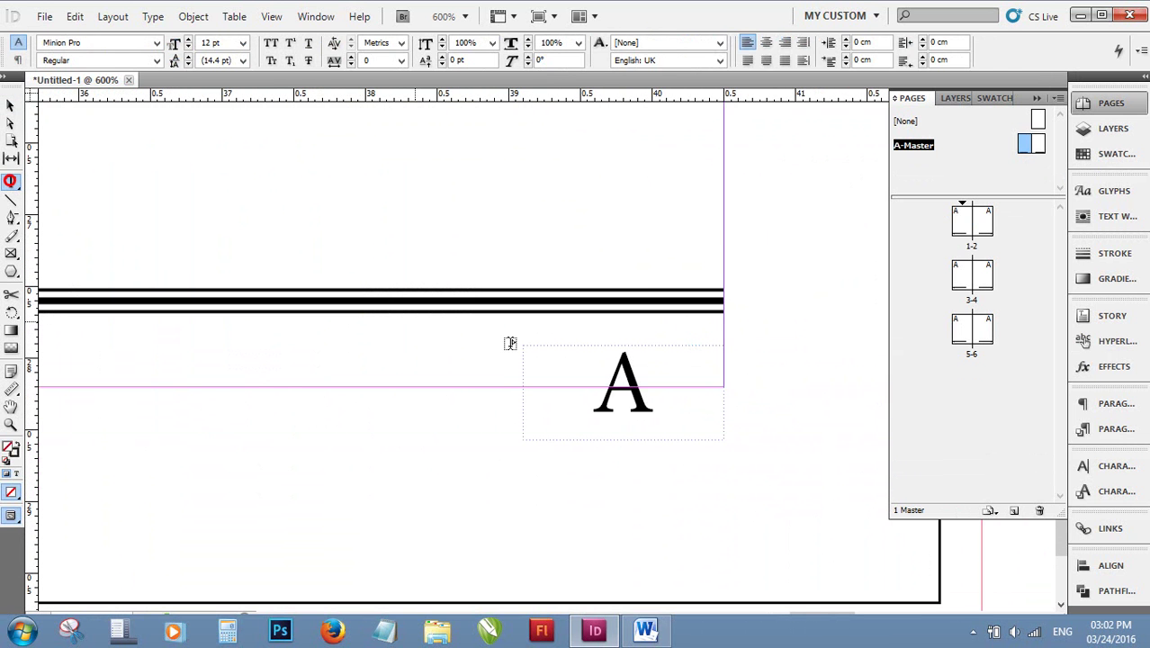
{"action": "left_click_drag", "start_coordinate": [601, 384], "coordinate": [758, 291]}
{"action": "left_click", "coordinate": [621, 43]}
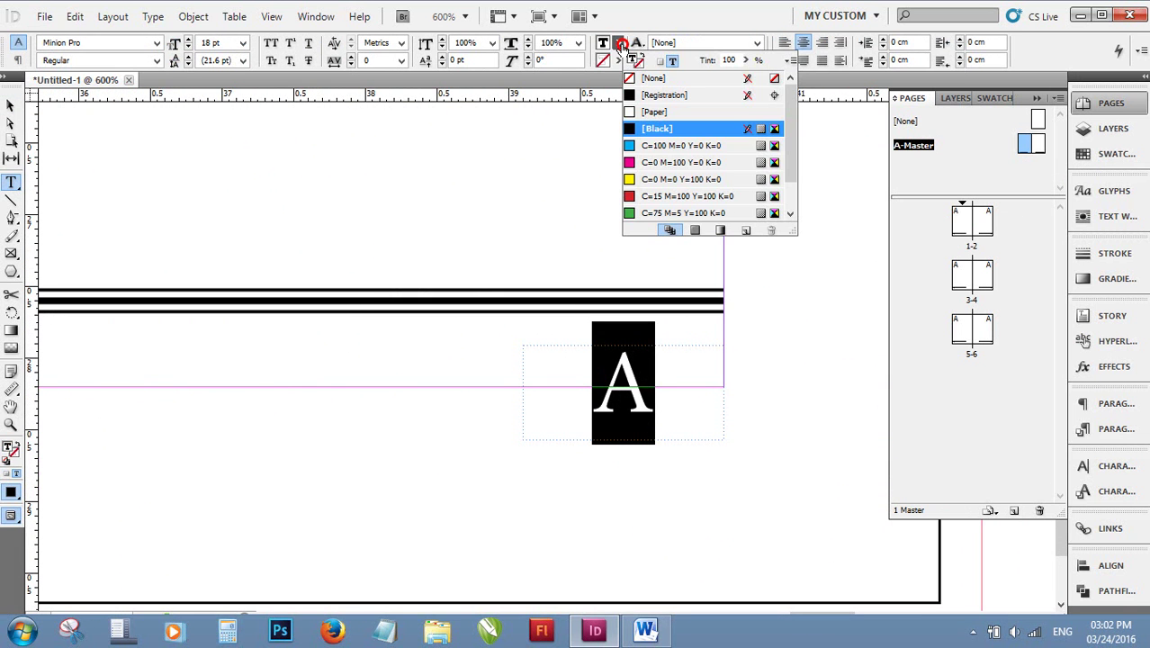
{"action": "left_click", "coordinate": [635, 196]}
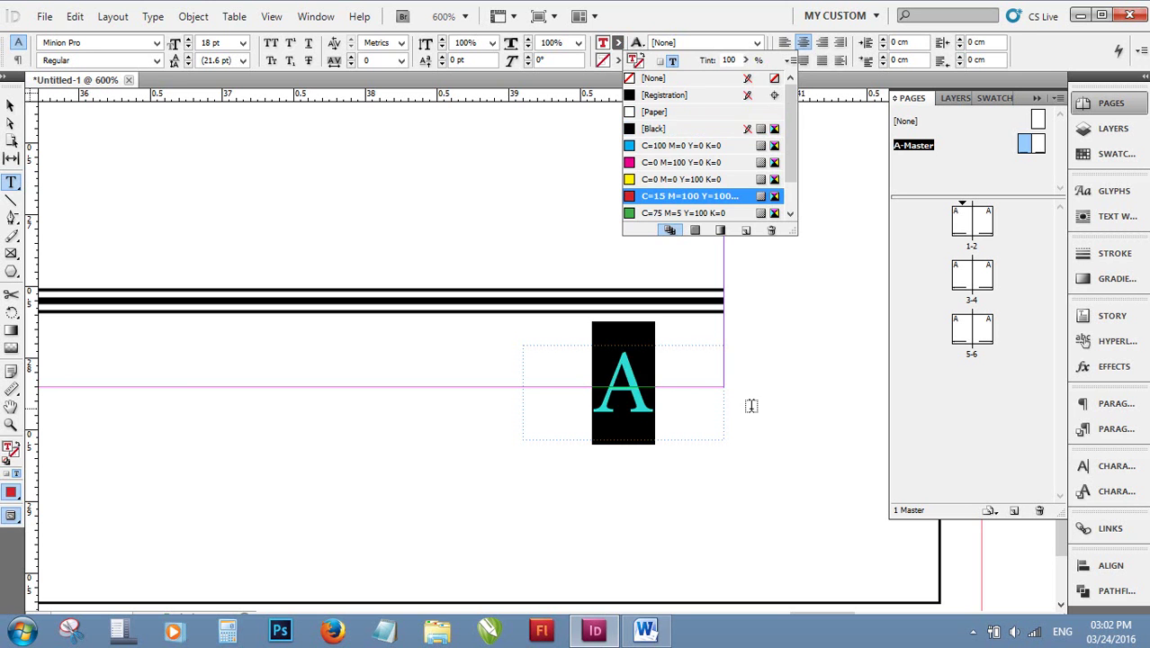
{"action": "left_click", "coordinate": [752, 406]}
{"action": "left_click", "coordinate": [11, 106]}
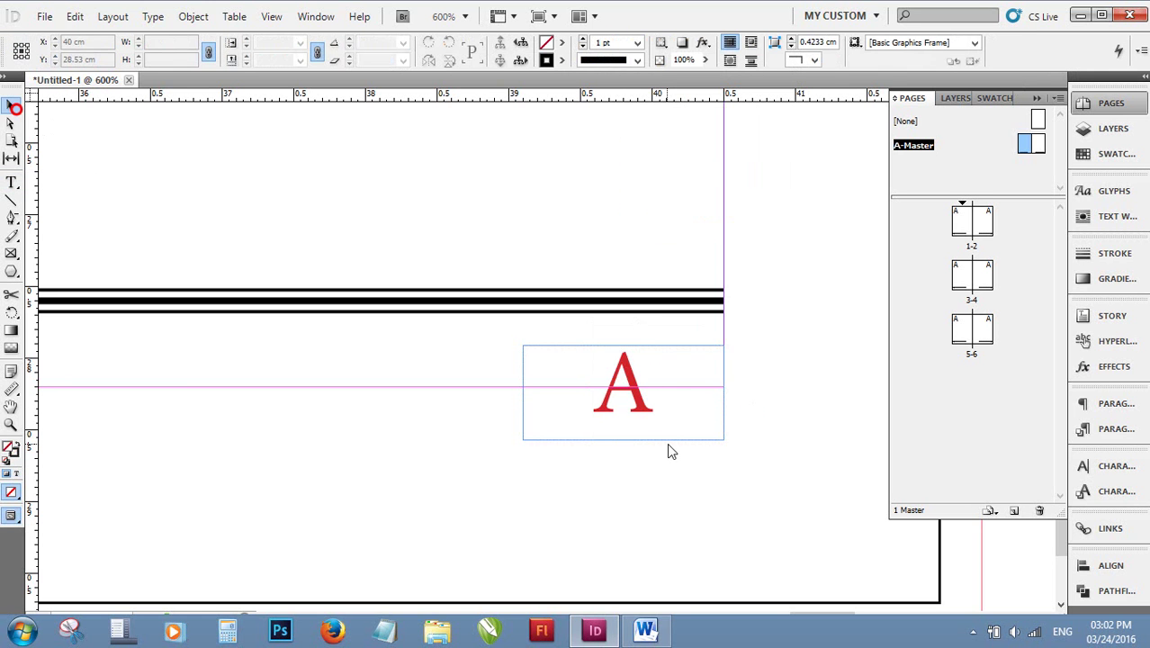
{"action": "double_click", "coordinate": [965, 231]}
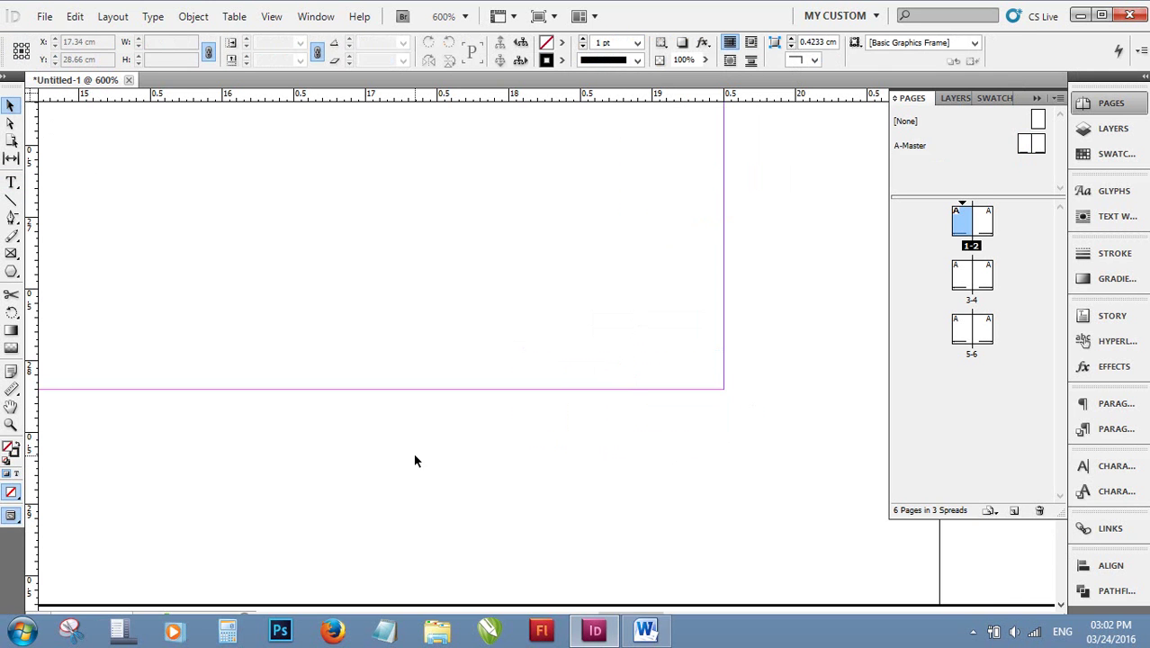
{"action": "key", "text": "ctrl+1"}
{"action": "key", "text": "ctrl+minus"}
{"action": "key", "text": "ctrl+minus"}
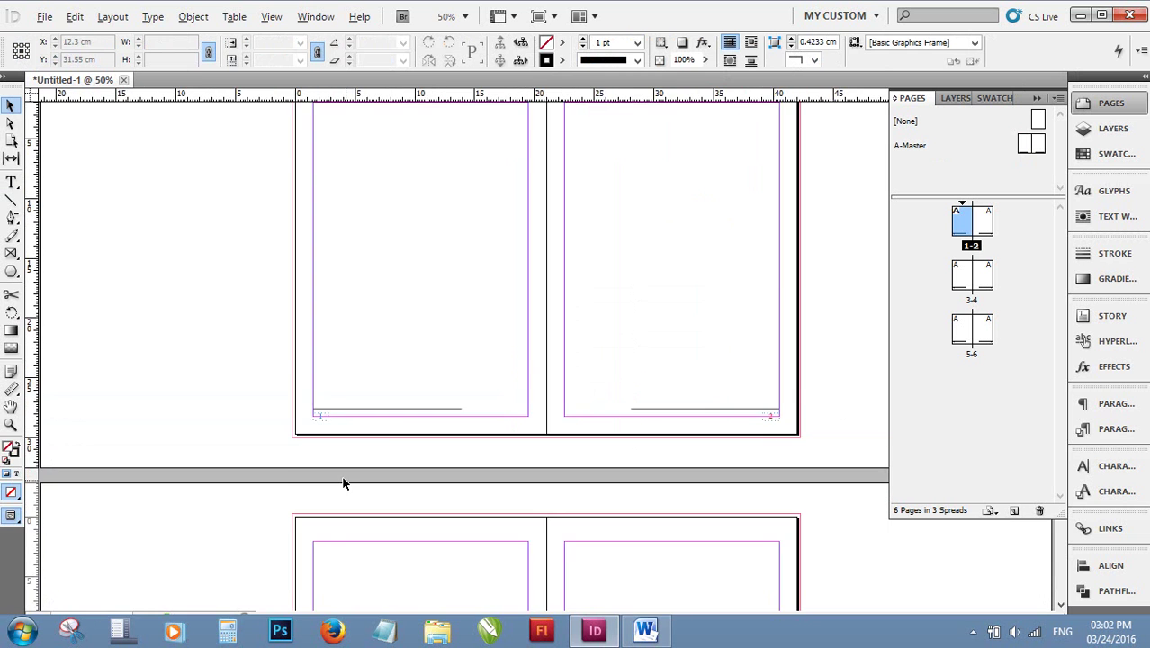
{"action": "scroll", "coordinate": [343, 483], "scroll_direction": "up", "scroll_amount": 3}
{"action": "scroll", "coordinate": [283, 464], "scroll_direction": "up", "scroll_amount": 2}
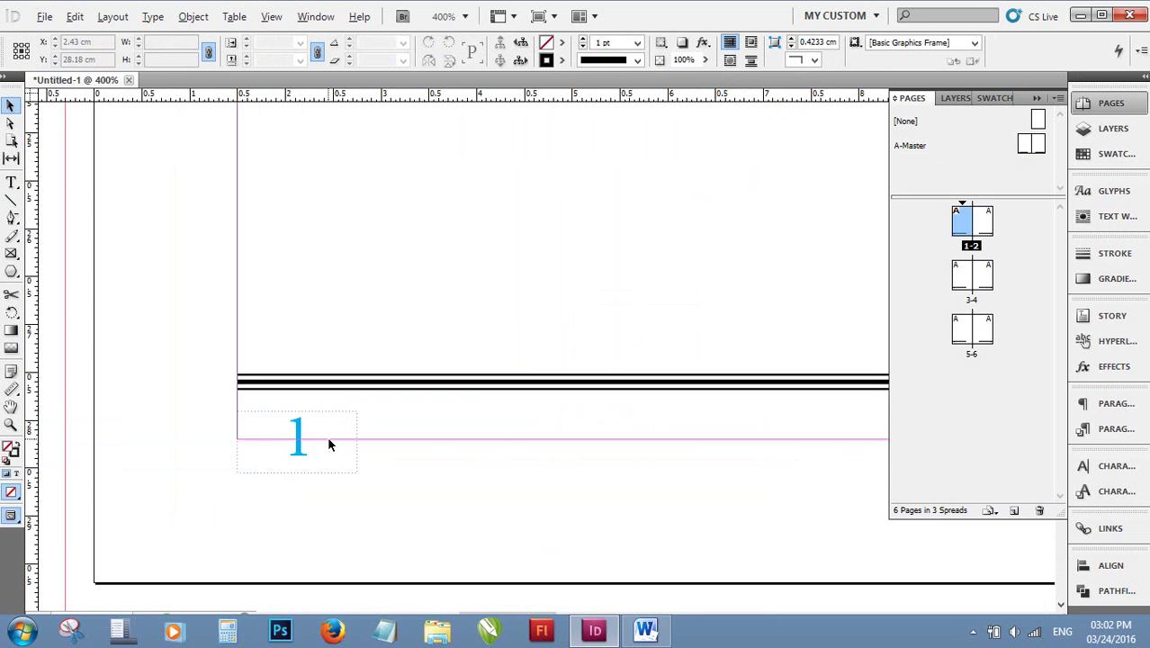
{"action": "key", "text": "ctrl+alt+shift+0"}
{"action": "key", "text": "ctrl+alt+0"}
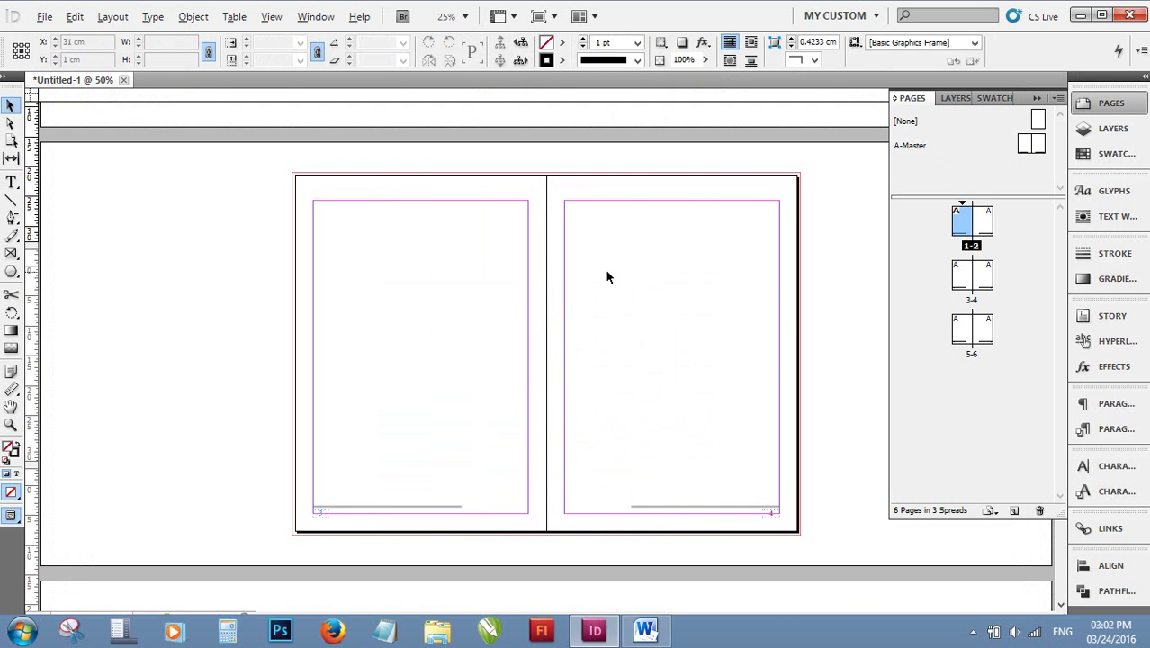
{"action": "key", "text": "ctrl+alt+shift+0"}
{"action": "key", "text": "ctrl+alt+0"}
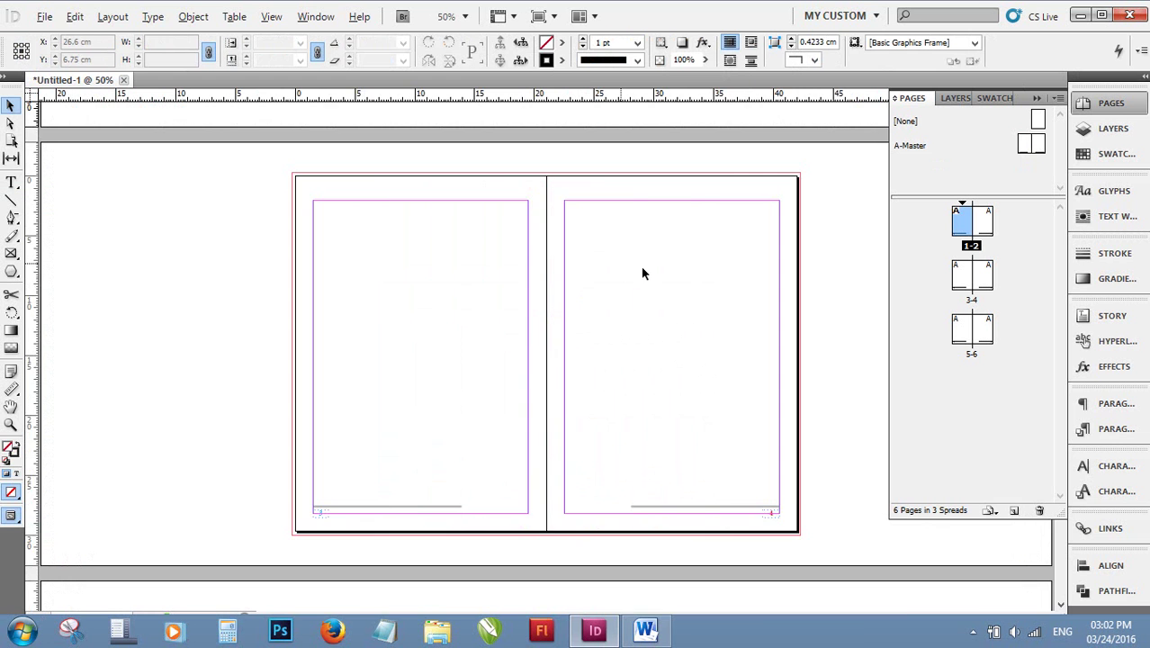
{"action": "scroll", "coordinate": [771, 518], "scroll_direction": "up", "scroll_amount": 4}
{"action": "scroll", "coordinate": [772, 518], "scroll_direction": "up", "scroll_amount": 5}
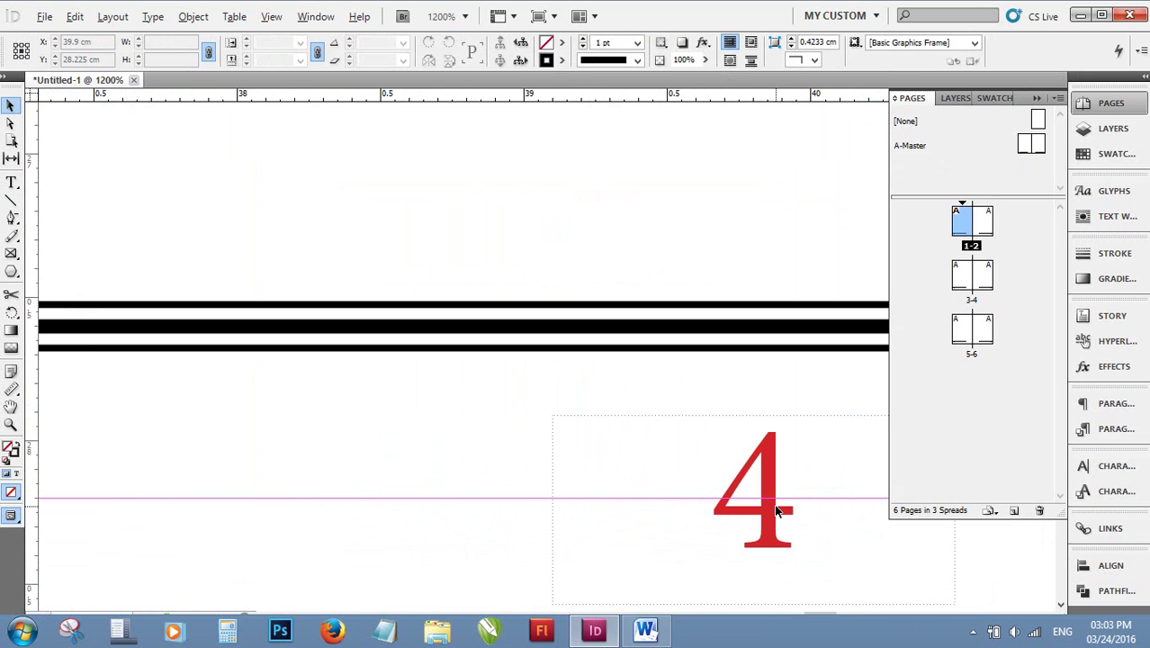
{"action": "scroll", "coordinate": [777, 511], "scroll_direction": "down", "scroll_amount": 3}
{"action": "scroll", "coordinate": [775, 510], "scroll_direction": "down", "scroll_amount": 3}
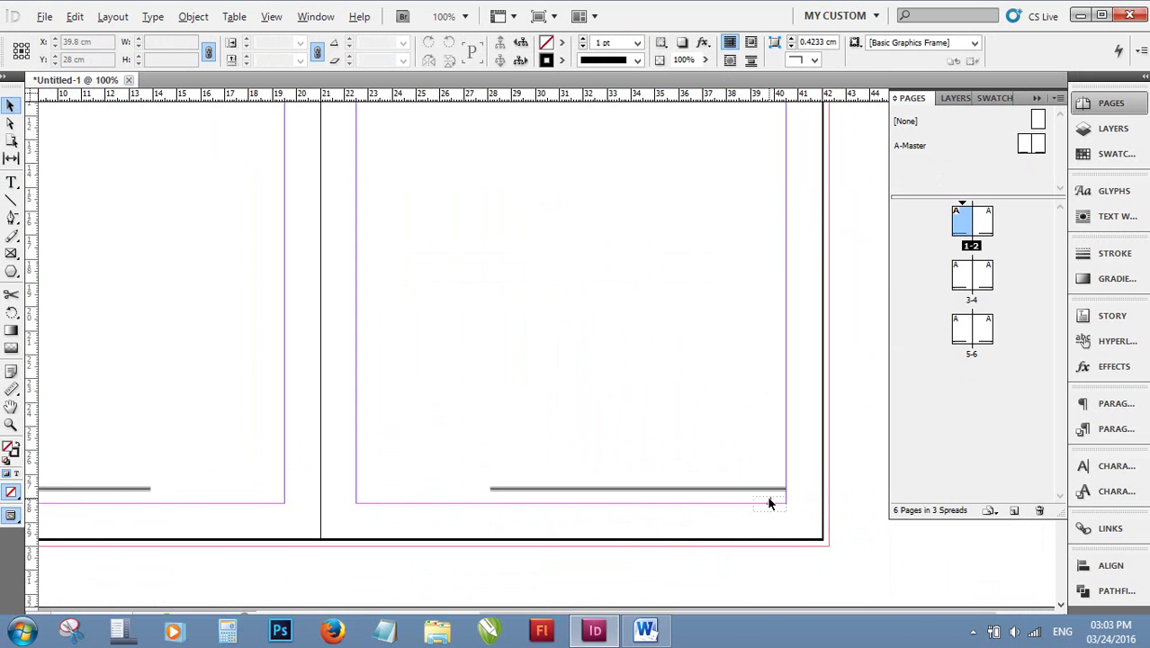
{"action": "scroll", "coordinate": [767, 495], "scroll_direction": "down", "scroll_amount": 2}
{"action": "scroll", "coordinate": [765, 483], "scroll_direction": "down", "scroll_amount": 1}
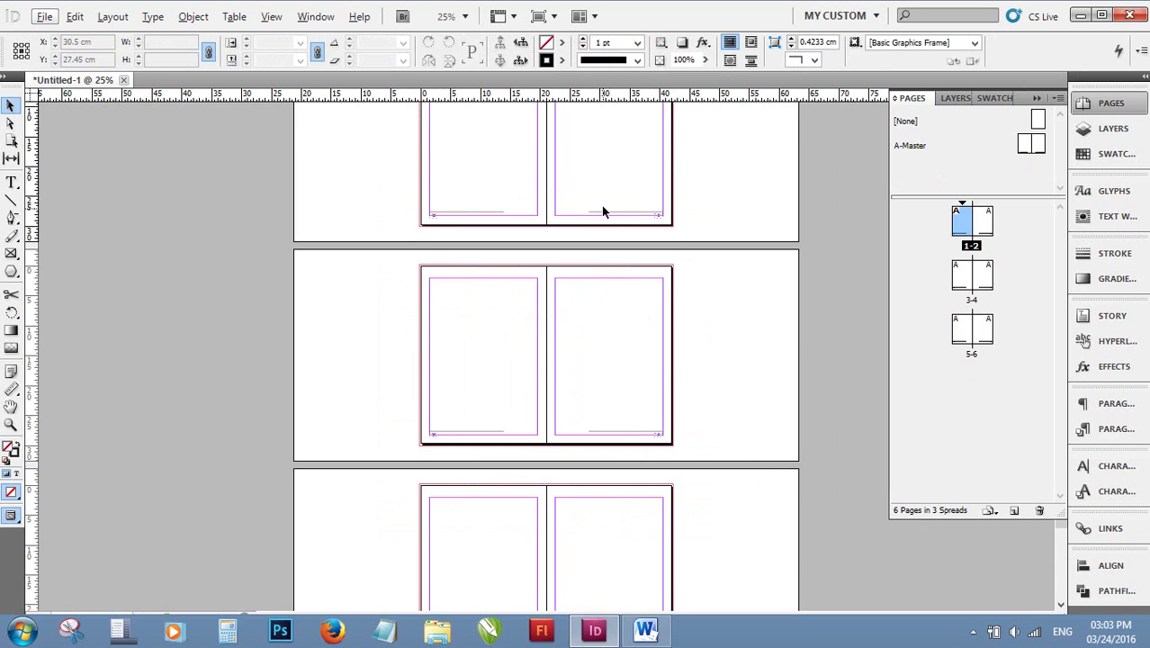
{"action": "scroll", "coordinate": [601, 205], "scroll_direction": "up", "scroll_amount": 2}
{"action": "scroll", "coordinate": [520, 348], "scroll_direction": "up", "scroll_amount": 3}
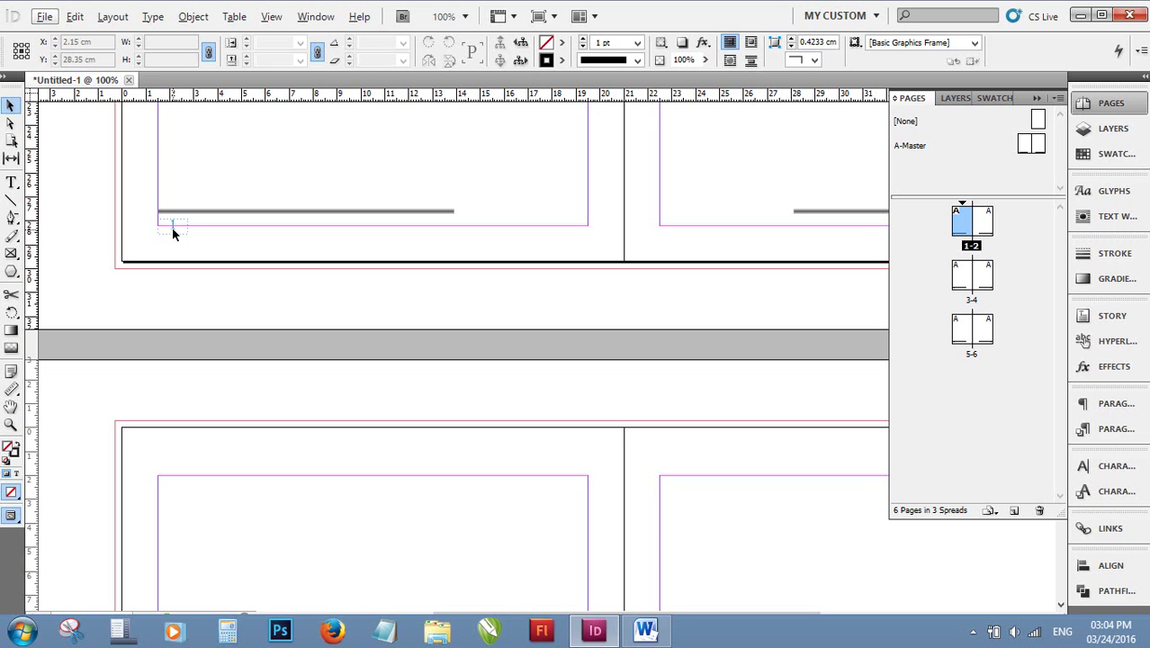
Enter 1, then insert a Current Page Number marker in page 1's footer frame.
{"action": "type", "text": "1"}
{"action": "key", "text": "ctrl+alt+shift+n"}
{"action": "left_click", "coordinate": [112, 17]}
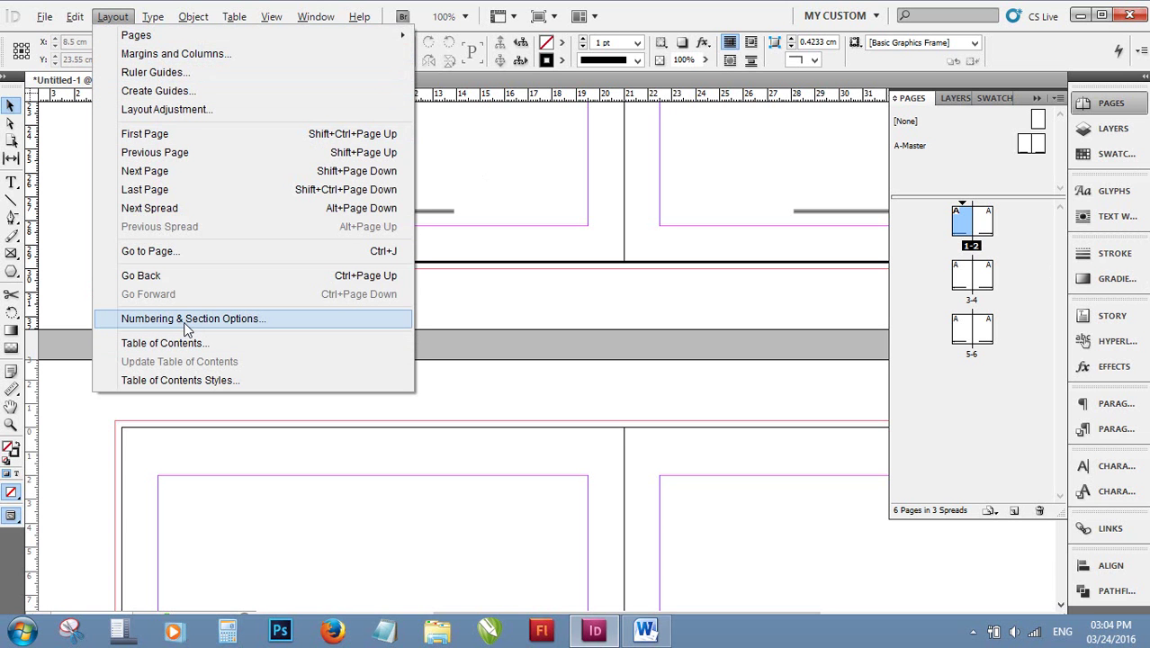
{"action": "left_click", "coordinate": [644, 636]}
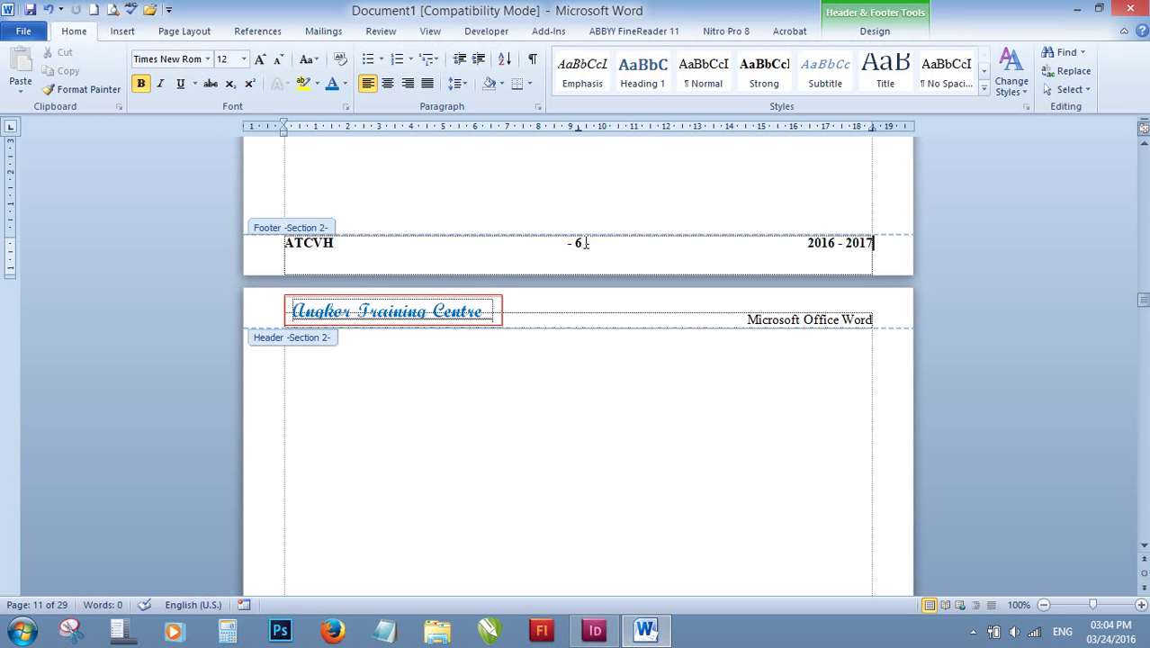
{"action": "left_click", "coordinate": [591, 634]}
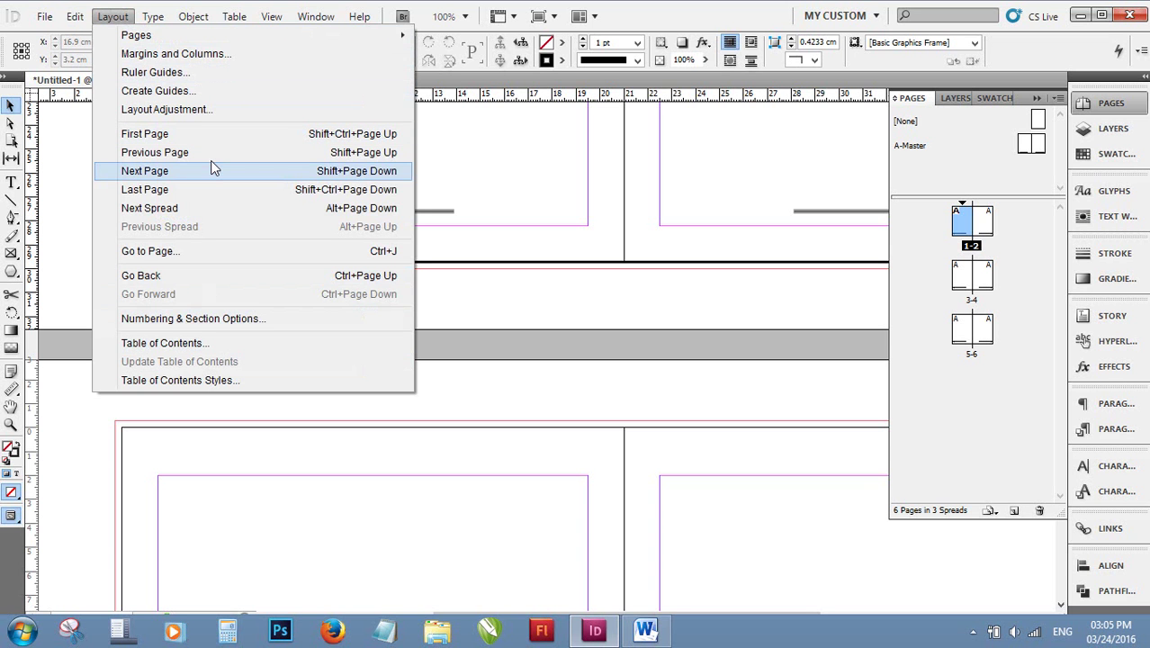
Open Numbering & Section Options, then select Word's '- 6 -' footer page number.
{"action": "left_click", "coordinate": [169, 324]}
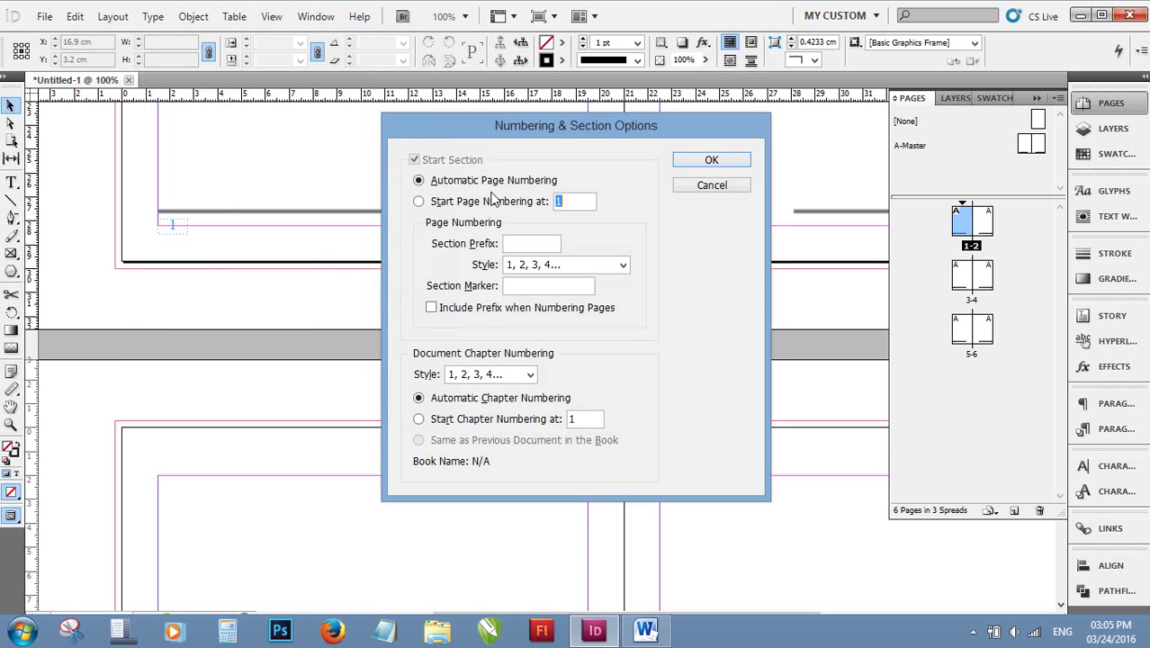
{"action": "left_click_drag", "start_coordinate": [493, 126], "coordinate": [442, 76]}
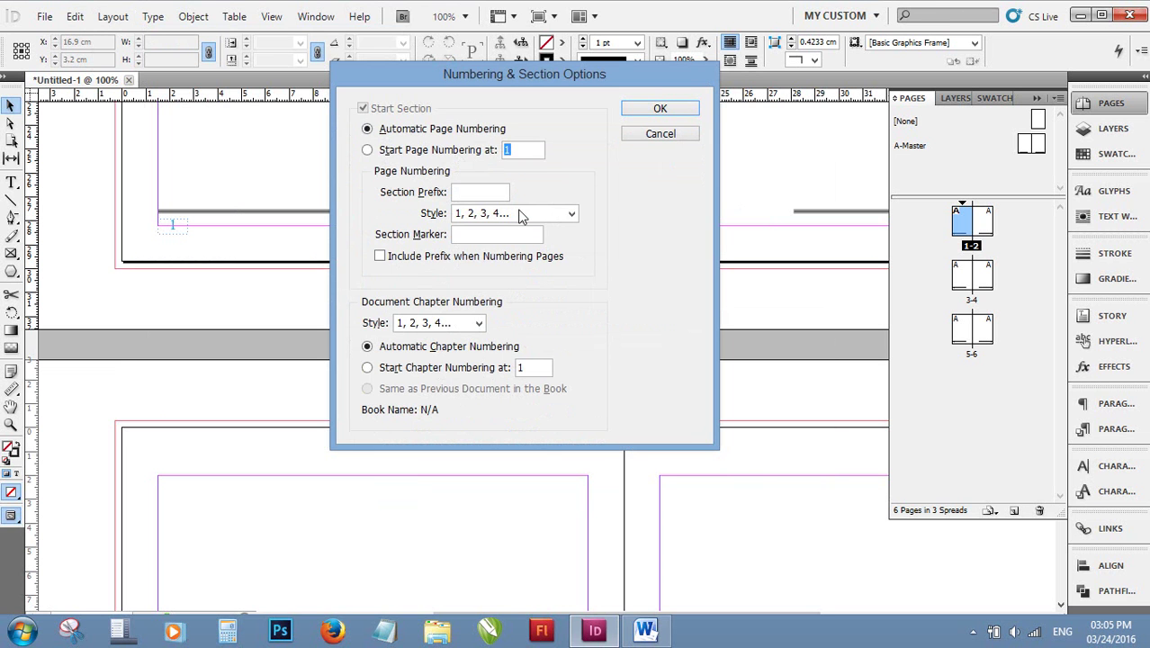
{"action": "left_click", "coordinate": [634, 632]}
{"action": "left_click_drag", "start_coordinate": [591, 243], "coordinate": [559, 238]}
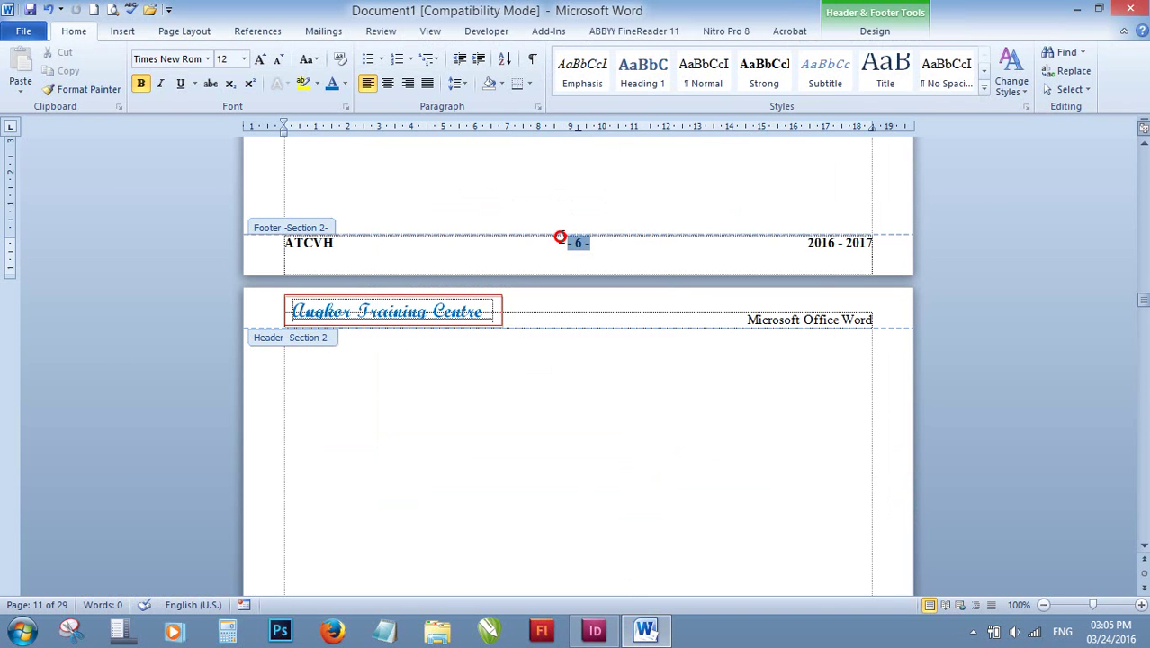
Check Word's Page Number Format (- 1 -, - 2 - style, start at - 1 -), then return to InDesign.
{"action": "left_click", "coordinate": [186, 32]}
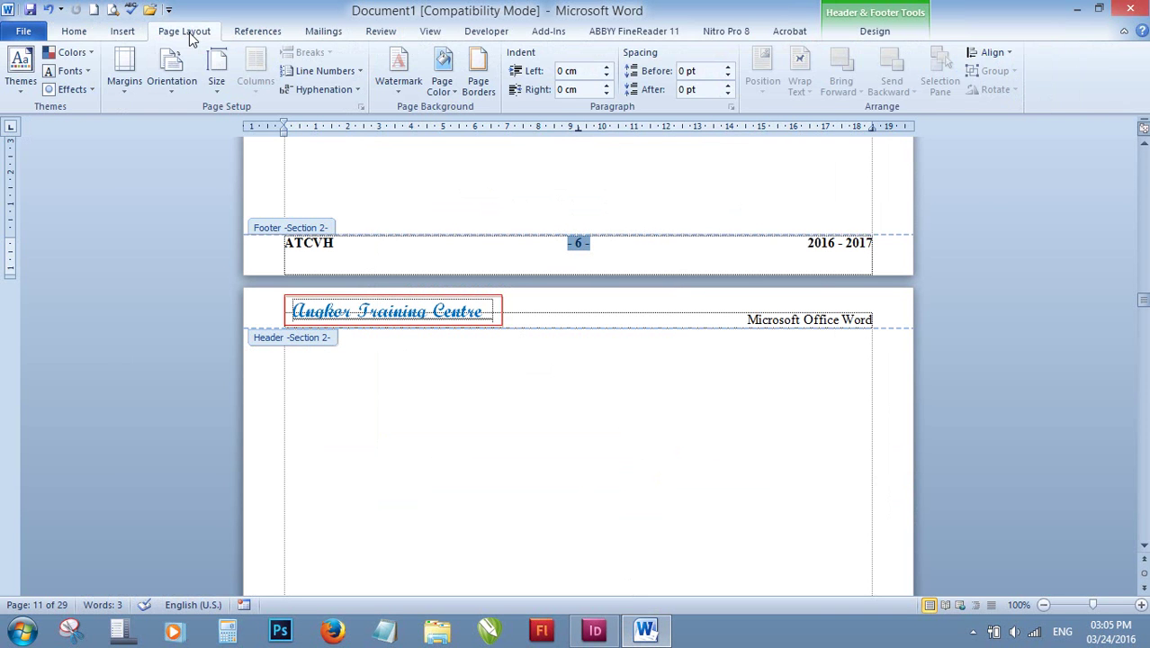
{"action": "left_click", "coordinate": [898, 34]}
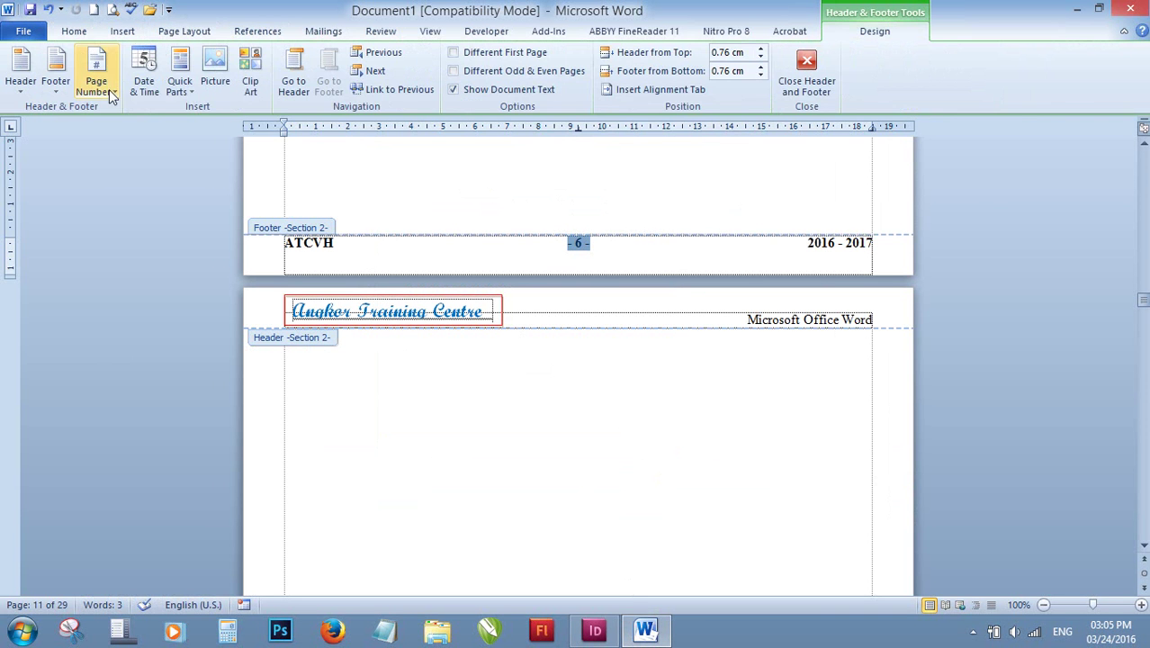
{"action": "left_click", "coordinate": [112, 94]}
{"action": "left_click", "coordinate": [122, 187]}
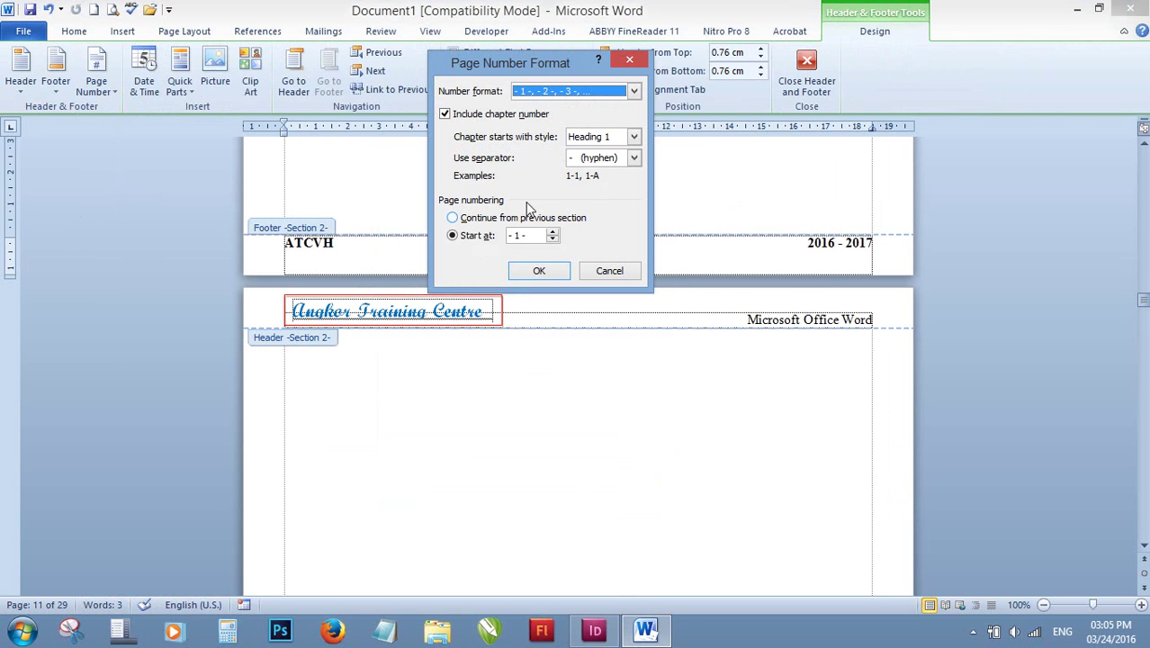
{"action": "double_click", "coordinate": [519, 235]}
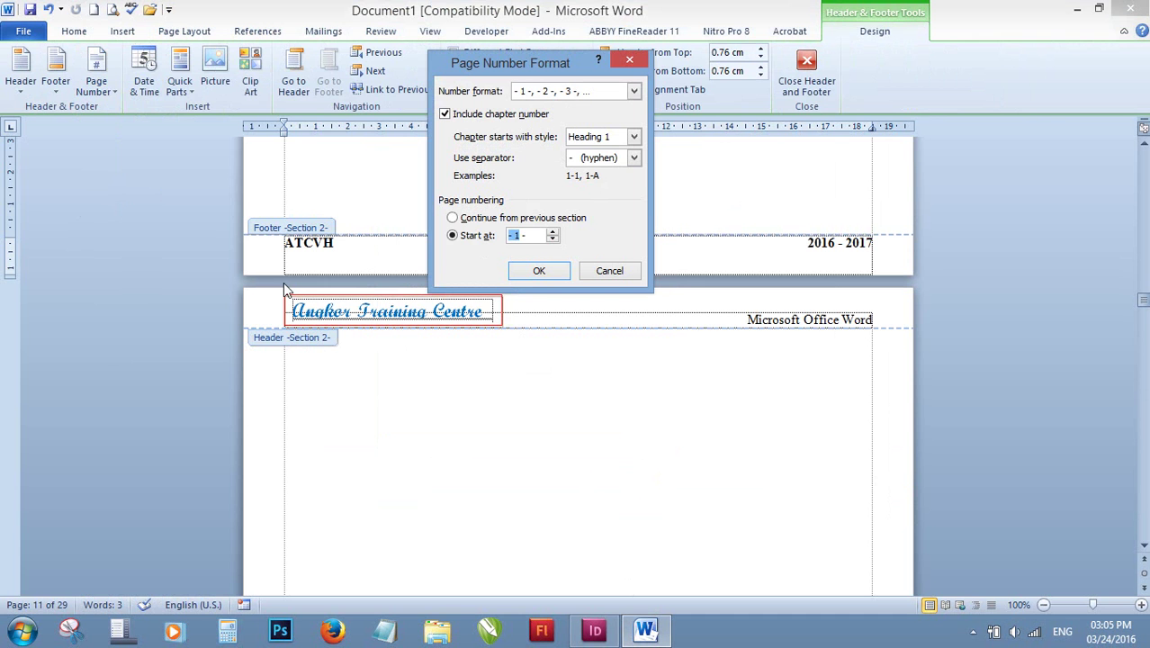
{"action": "left_click", "coordinate": [593, 632]}
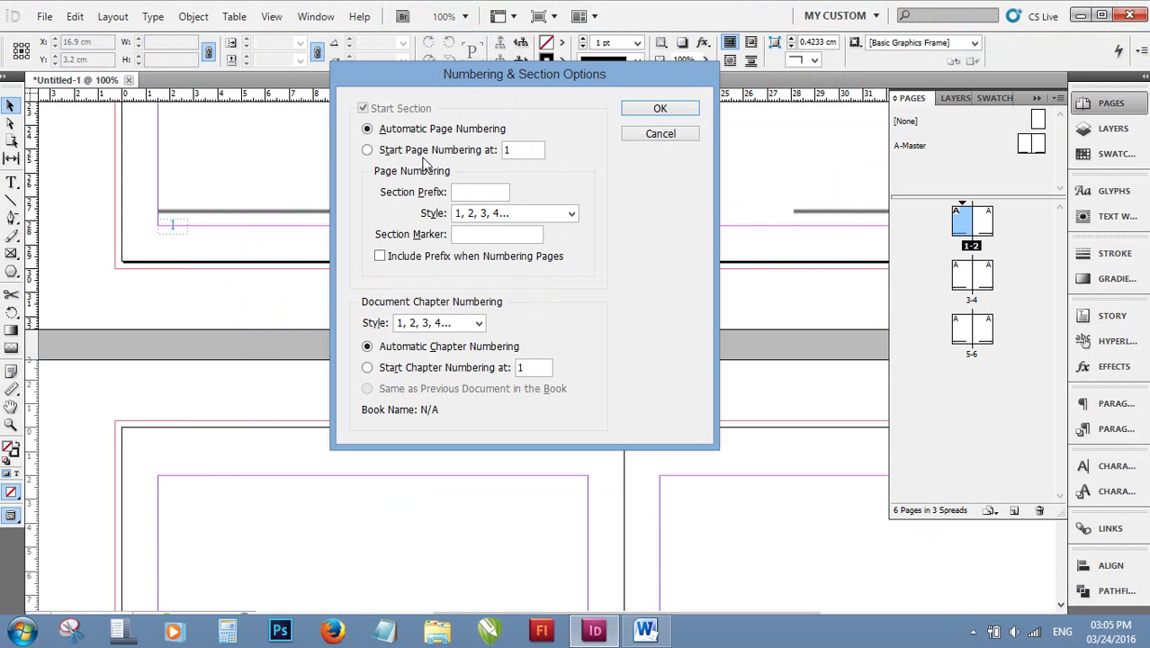
Review Start Page Numbering at 1 and Section Prefix, then open a blank Notepad window.
{"action": "left_click_drag", "start_coordinate": [519, 157], "coordinate": [443, 143]}
{"action": "left_click", "coordinate": [463, 193]}
{"action": "left_click", "coordinate": [383, 630]}
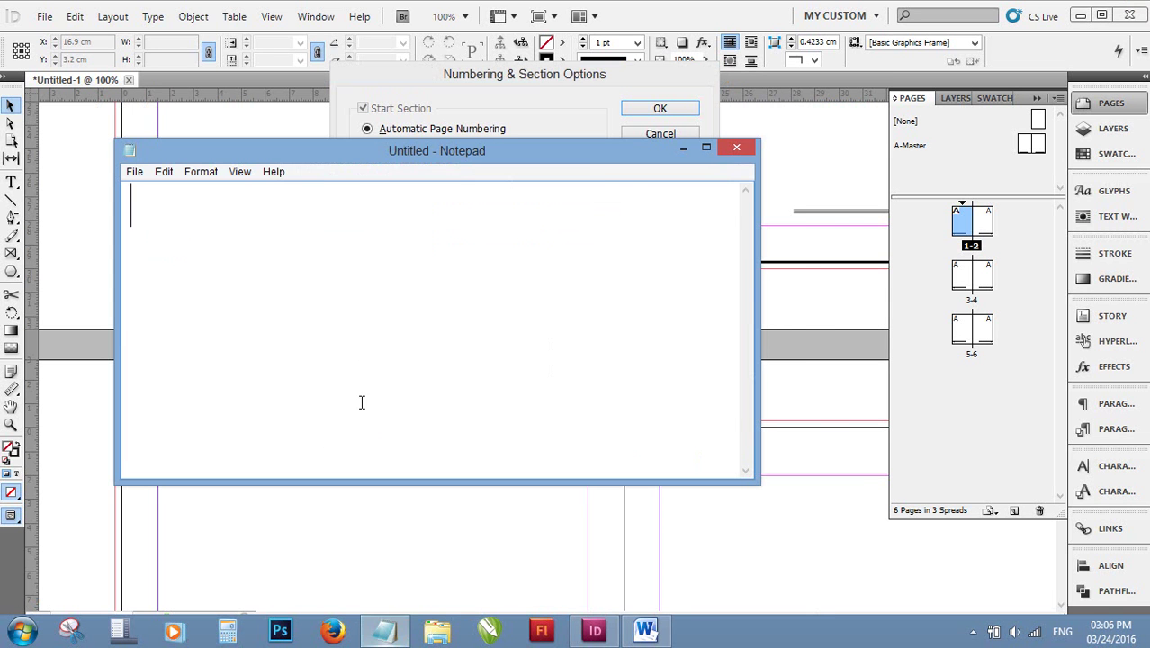
{"action": "left_click", "coordinate": [249, 245]}
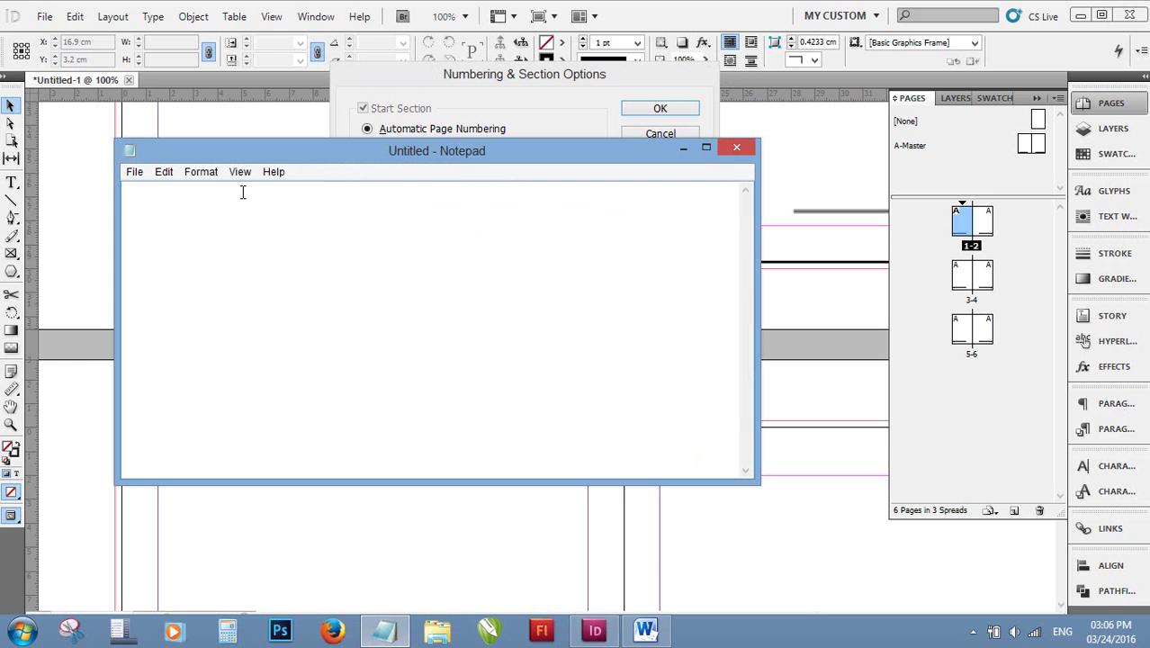
Close the empty untitled Notepad window to bring InDesign's Numbering & Section Options back into view.
{"action": "left_click", "coordinate": [735, 151]}
{"action": "left_click", "coordinate": [735, 151]}
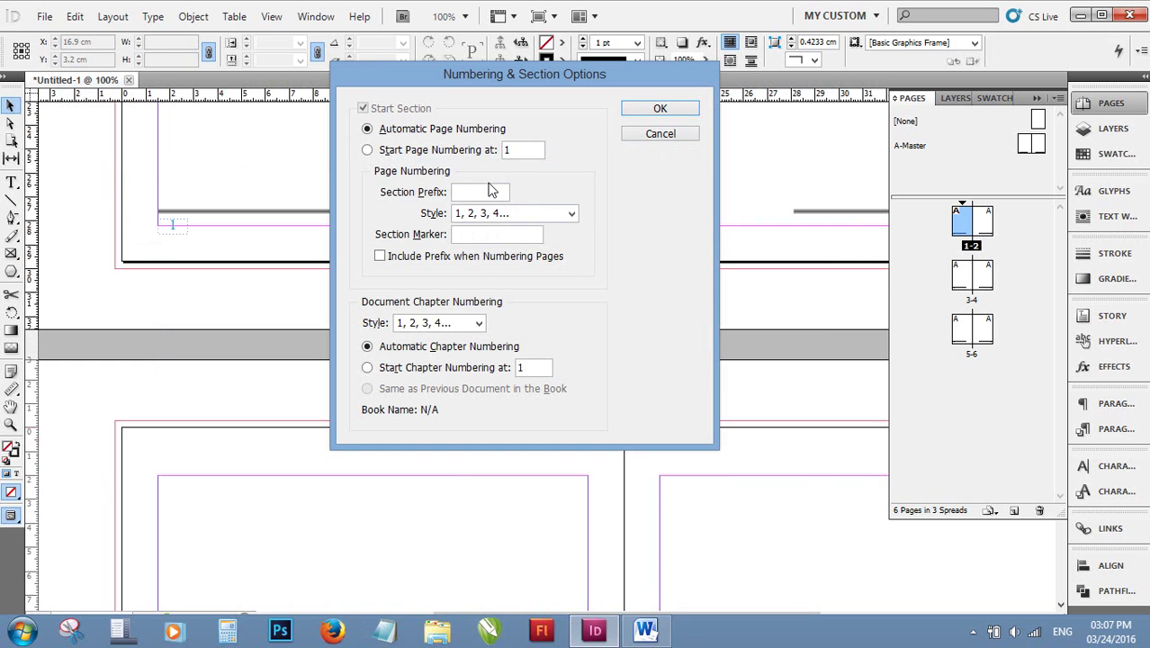
Review the page style, section marker, prefix and chapter style options, leaving them unchanged.
{"action": "left_click", "coordinate": [572, 215]}
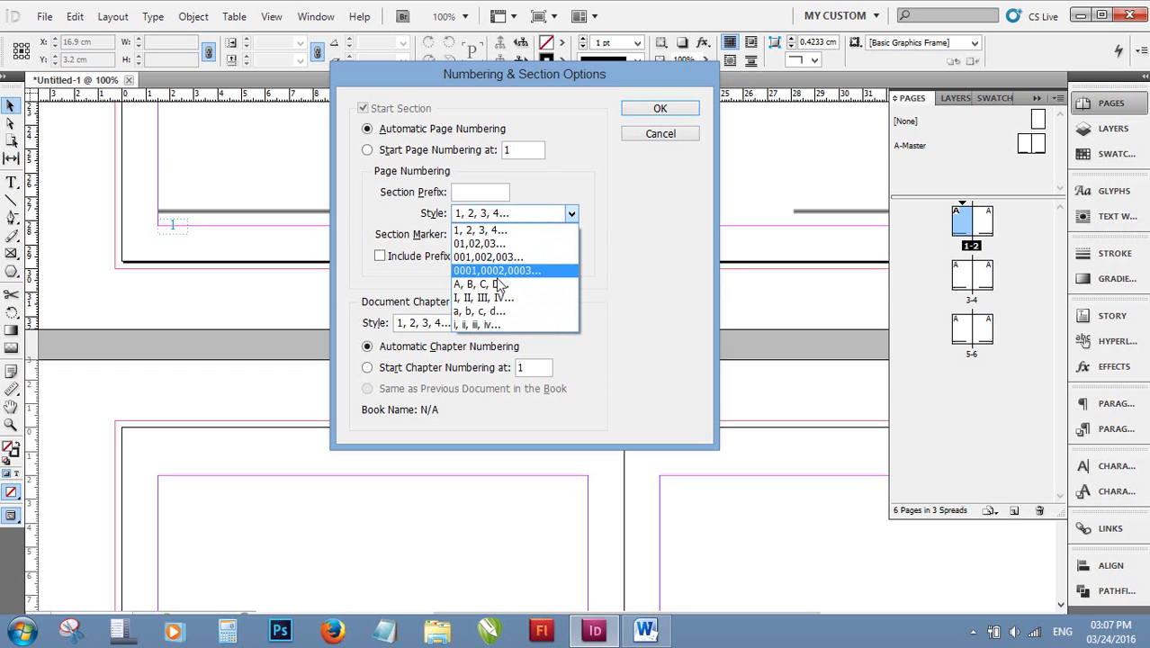
{"action": "left_click", "coordinate": [368, 216]}
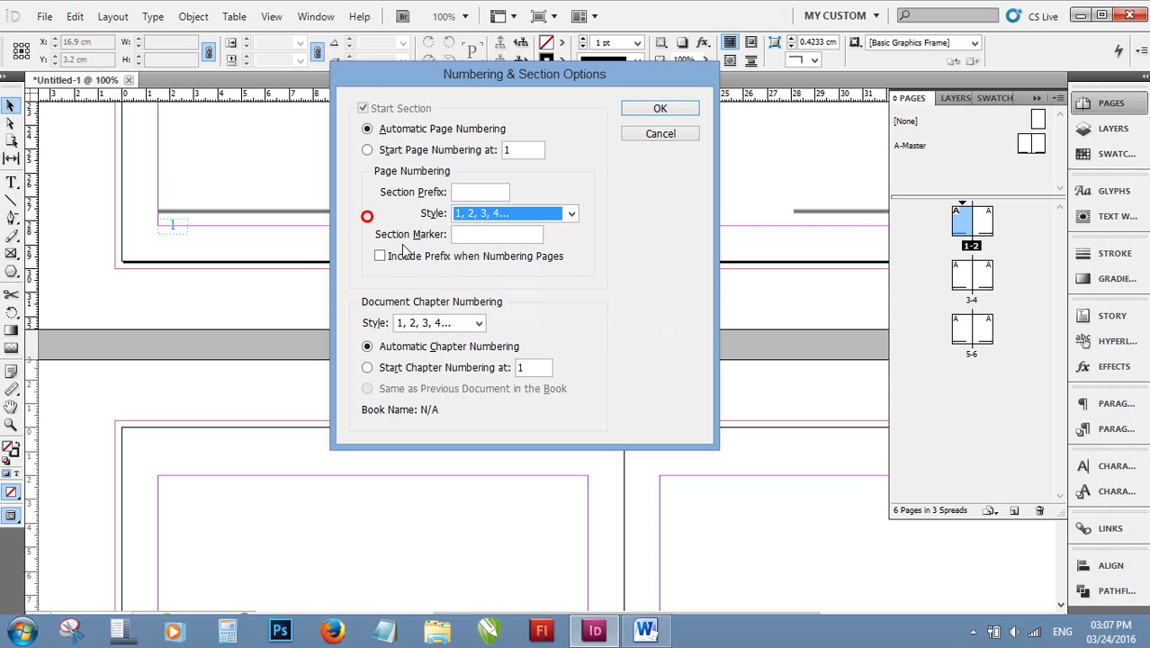
{"action": "left_click", "coordinate": [469, 236]}
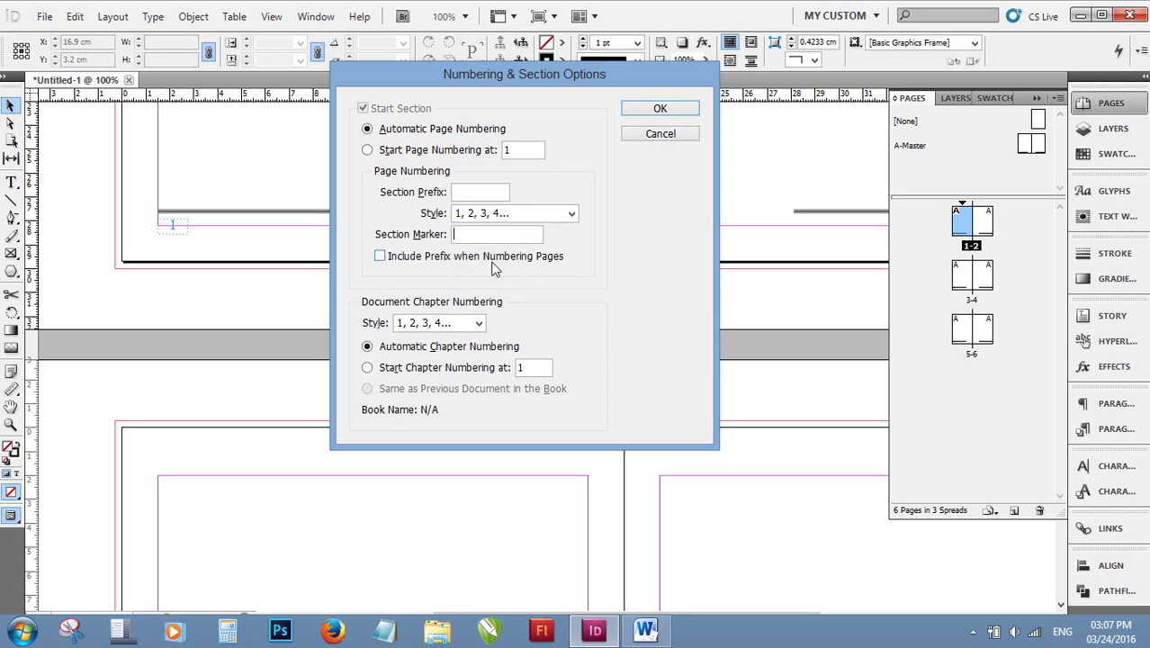
{"action": "left_click", "coordinate": [381, 257]}
{"action": "left_click", "coordinate": [381, 257]}
{"action": "left_click", "coordinate": [476, 324]}
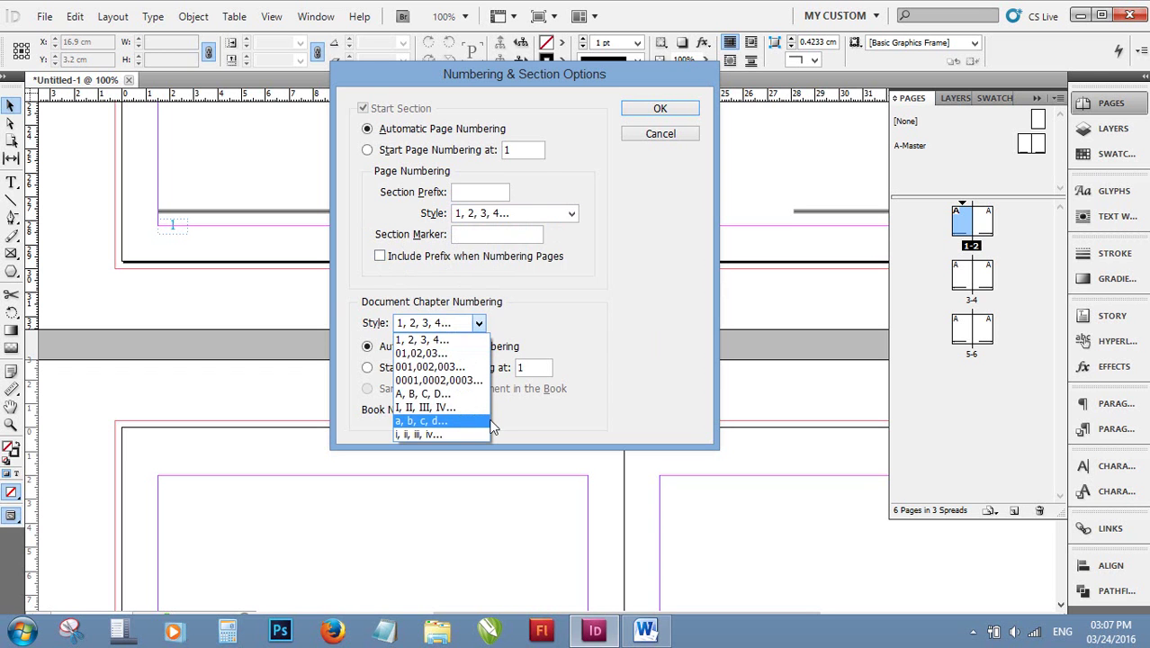
{"action": "left_click", "coordinate": [450, 248]}
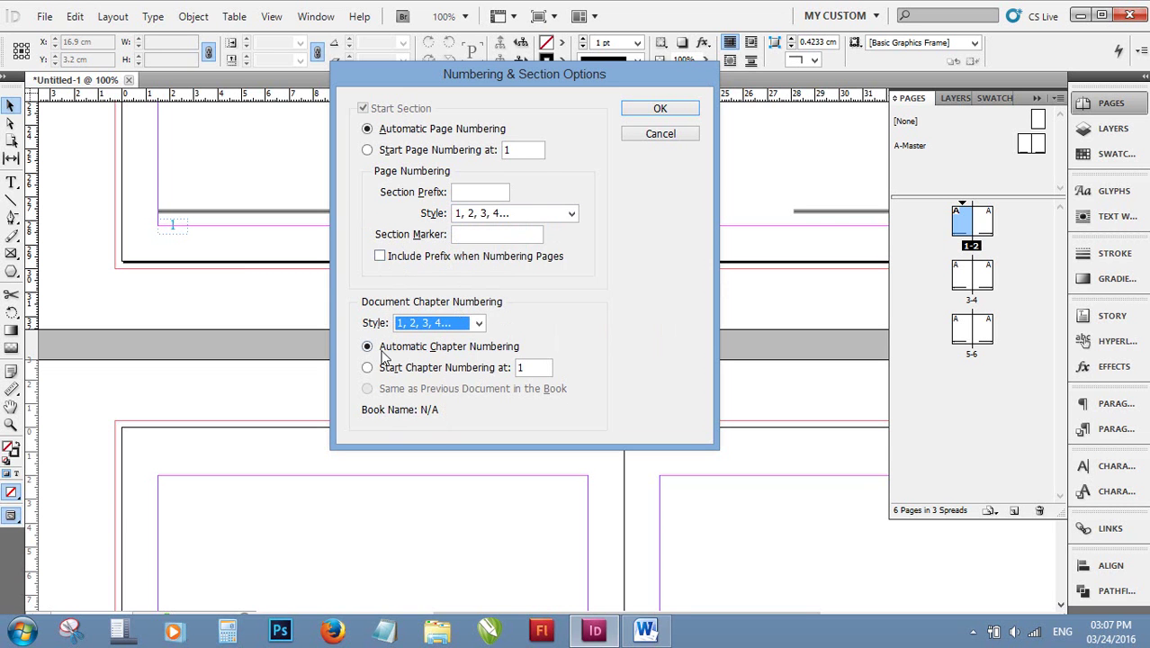
Set document chapter numbering to the 01,02,03 style starting at 5 and apply it.
{"action": "left_click", "coordinate": [519, 365]}
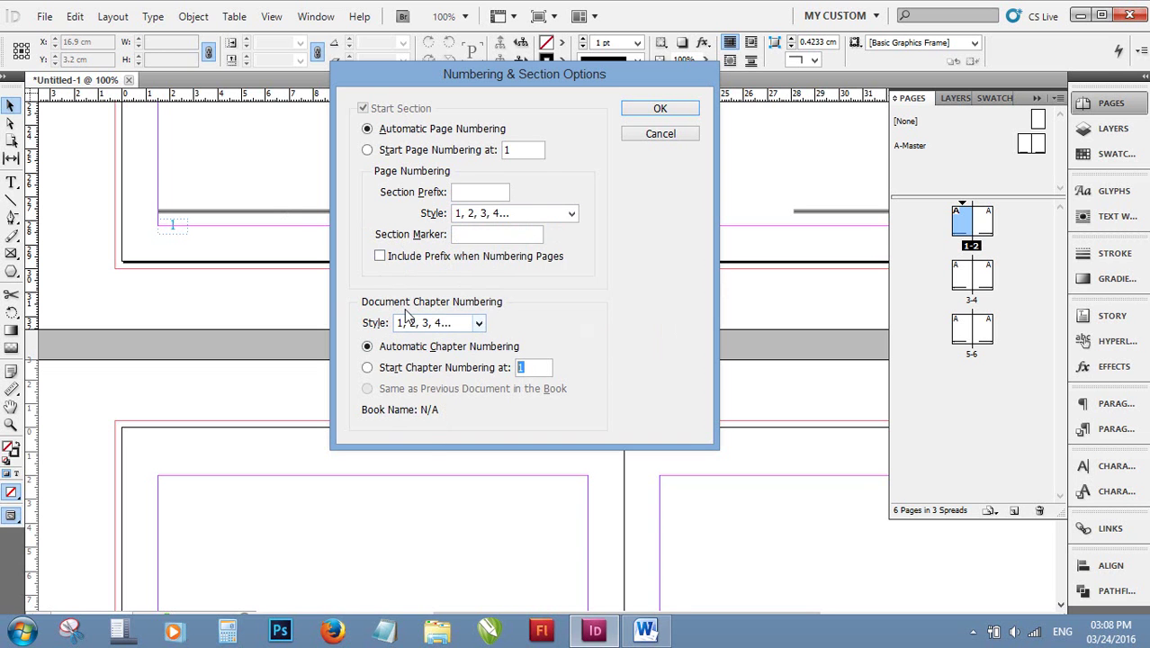
{"action": "left_click", "coordinate": [479, 322]}
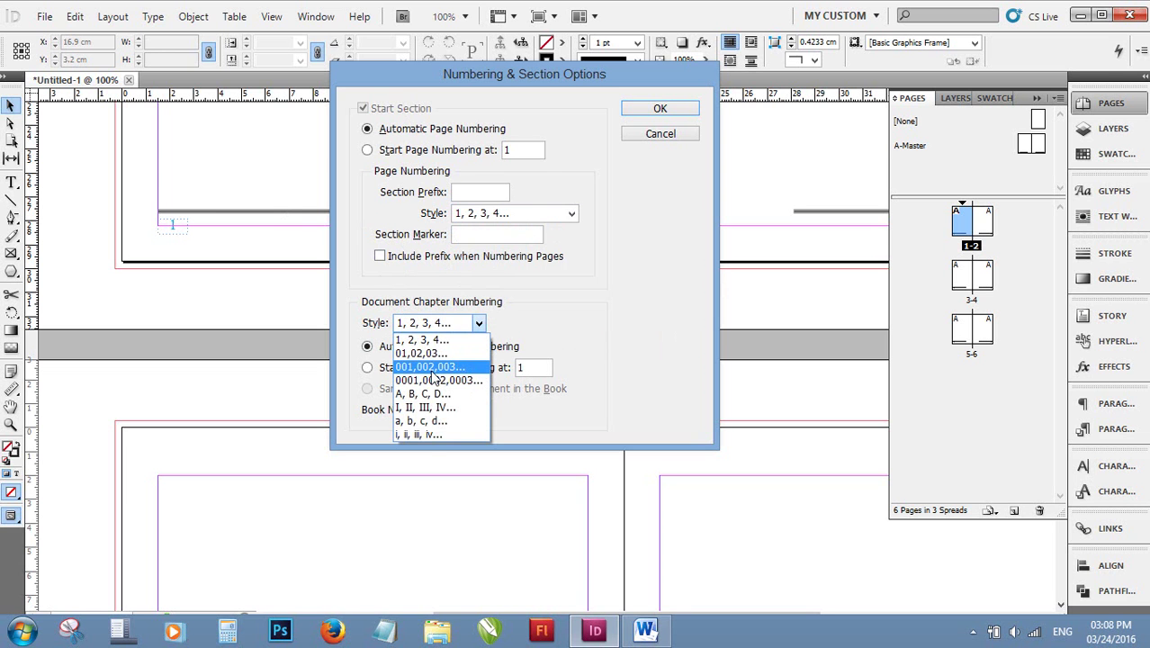
{"action": "left_click", "coordinate": [428, 354]}
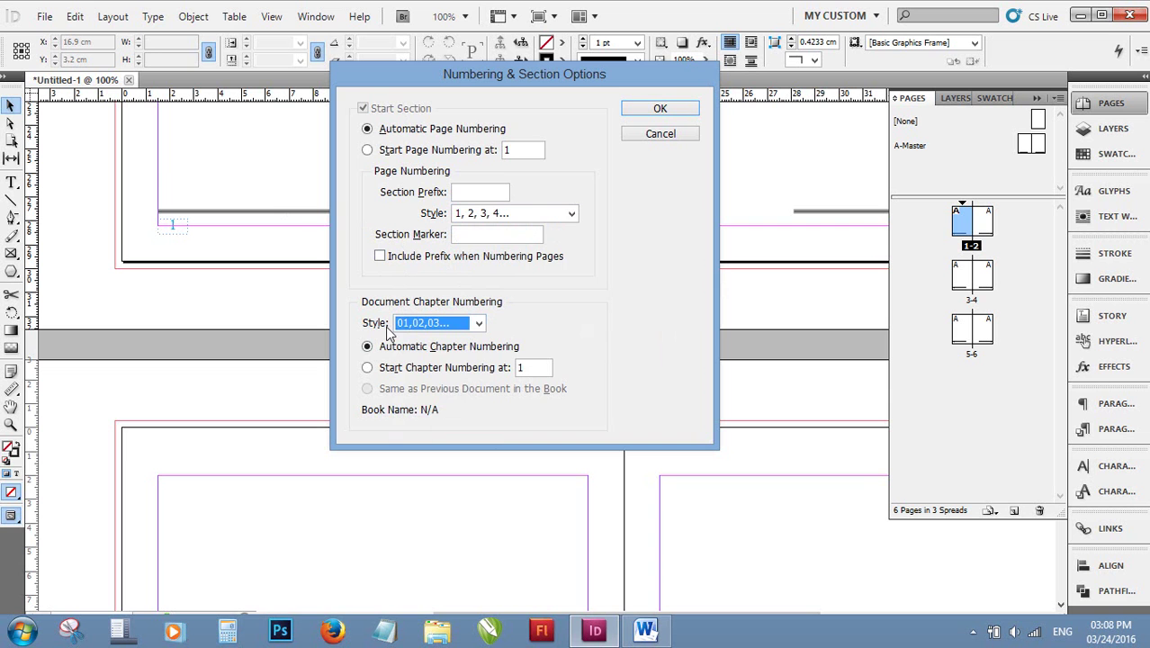
{"action": "left_click", "coordinate": [516, 367]}
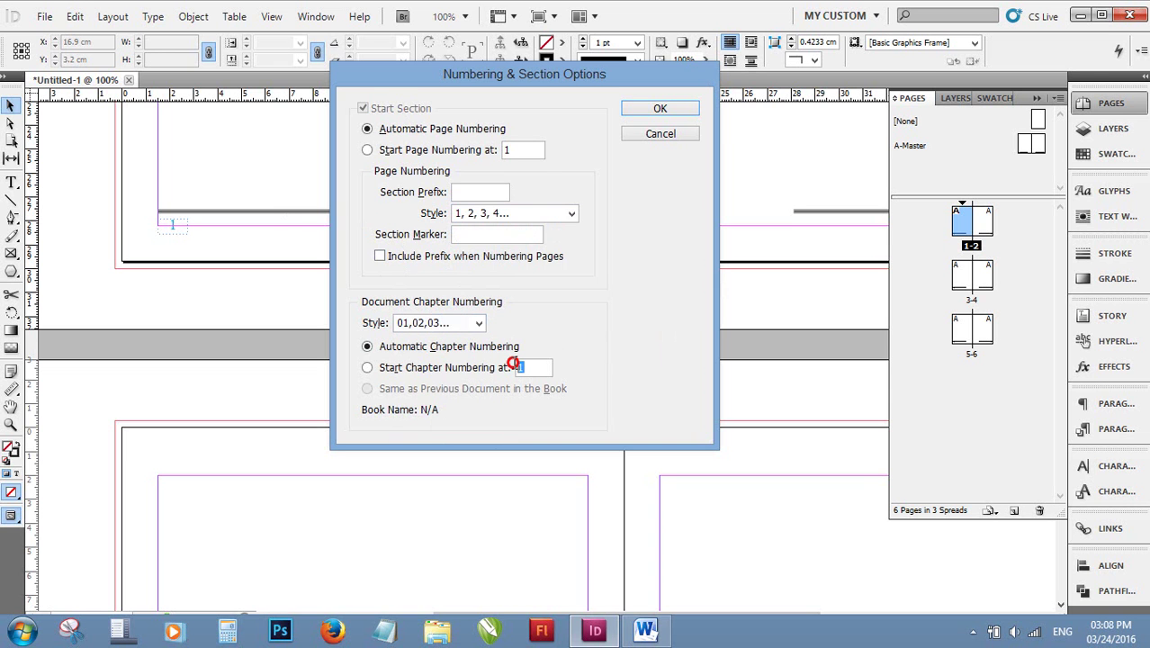
{"action": "left_click", "coordinate": [357, 368]}
{"action": "type", "text": "2"}
{"action": "key", "text": "BackSpace"}
{"action": "type", "text": "5"}
{"action": "left_click", "coordinate": [664, 111]}
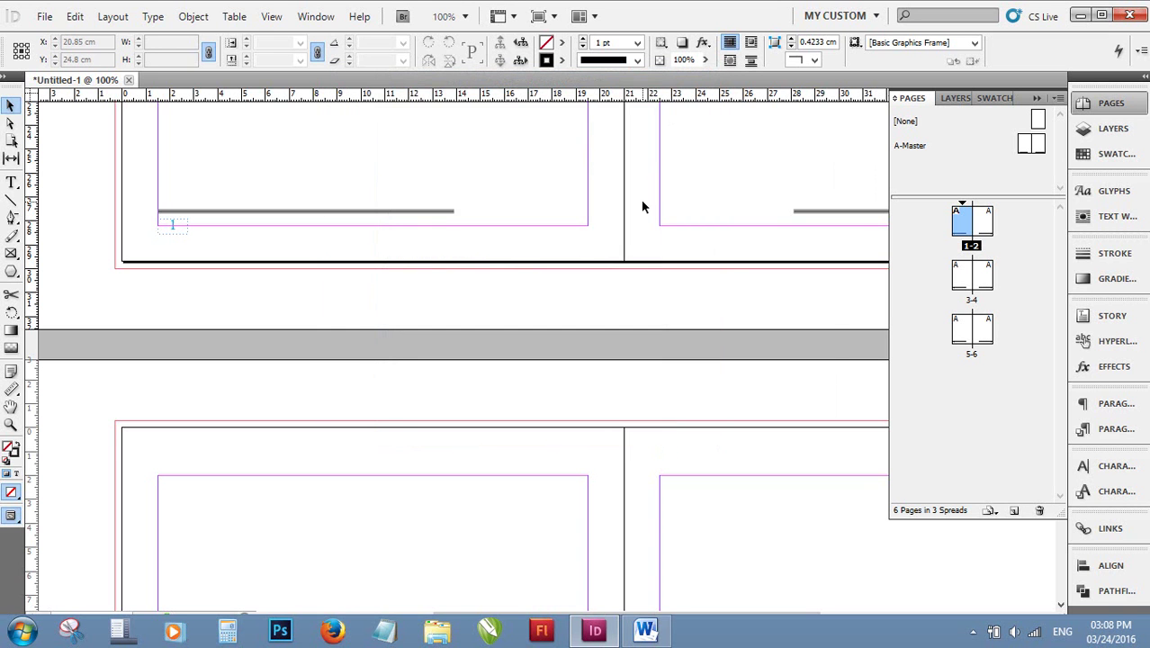
Scroll through the spreads and return to the pages 1–2 spread.
{"action": "scroll", "coordinate": [356, 397], "scroll_direction": "down", "scroll_amount": 3}
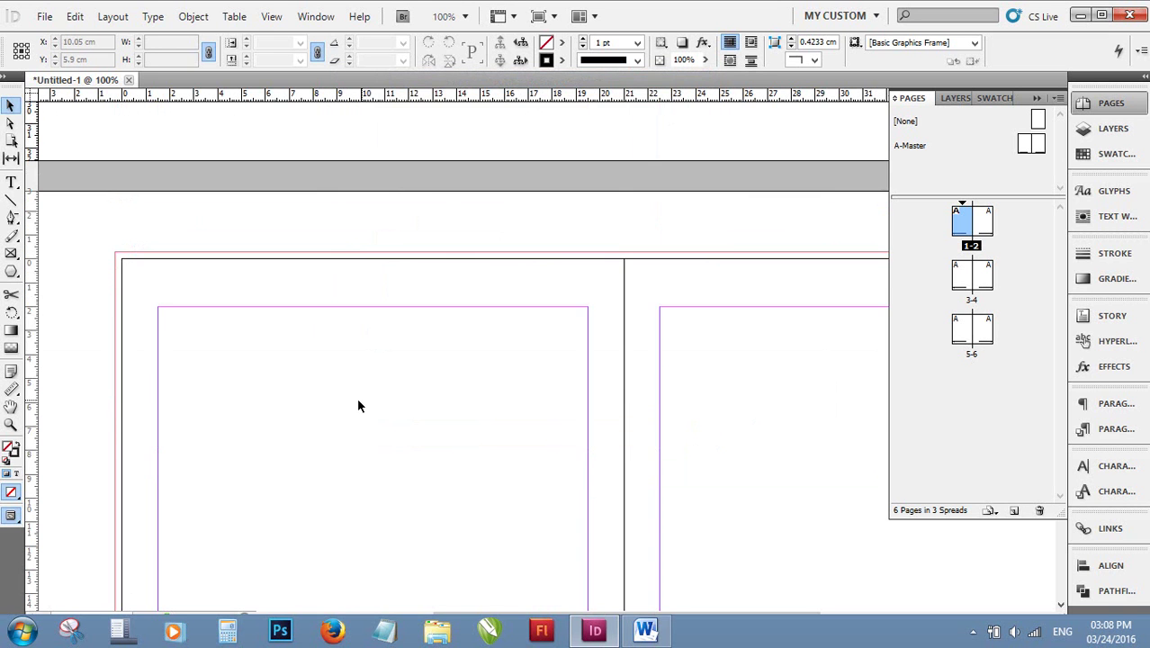
{"action": "scroll", "coordinate": [226, 428], "scroll_direction": "down", "scroll_amount": 8}
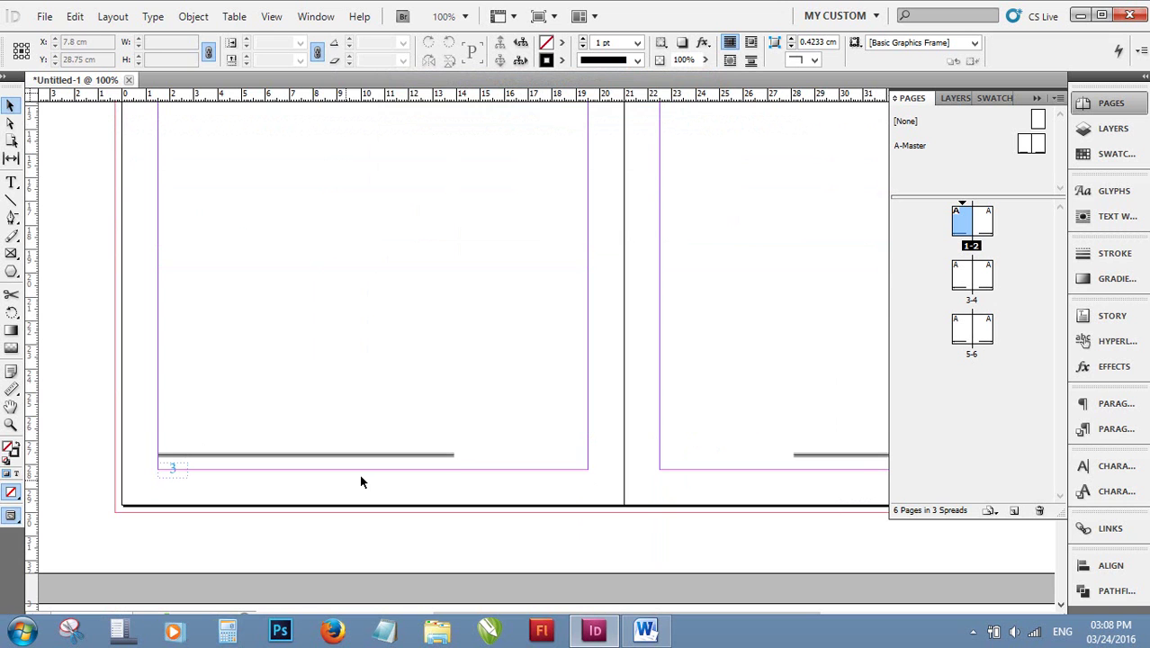
{"action": "double_click", "coordinate": [972, 232]}
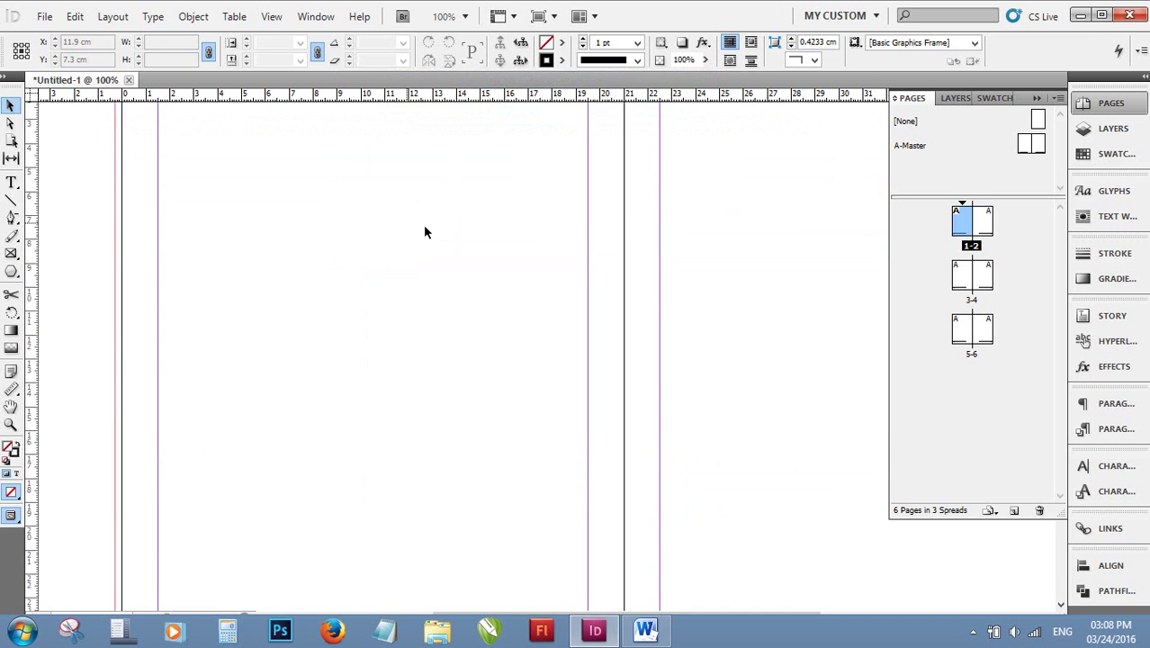
{"action": "scroll", "coordinate": [456, 184], "scroll_direction": "down", "scroll_amount": 3}
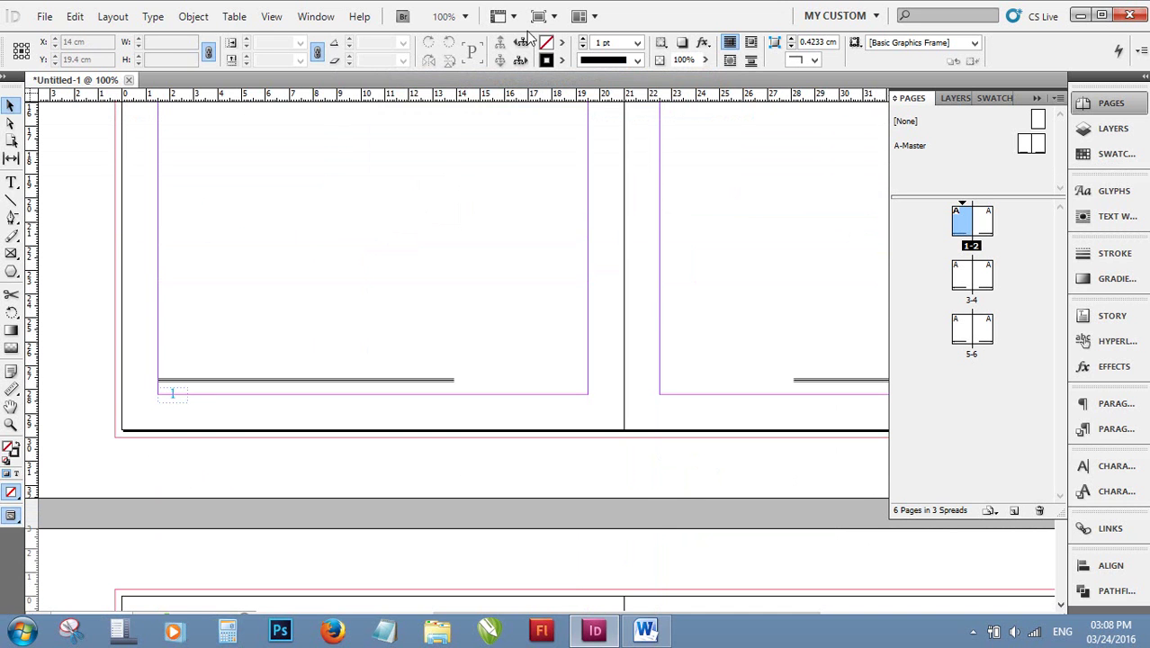
View all three spreads full-screen in Presentation mode, then exit it.
{"action": "left_click", "coordinate": [553, 17]}
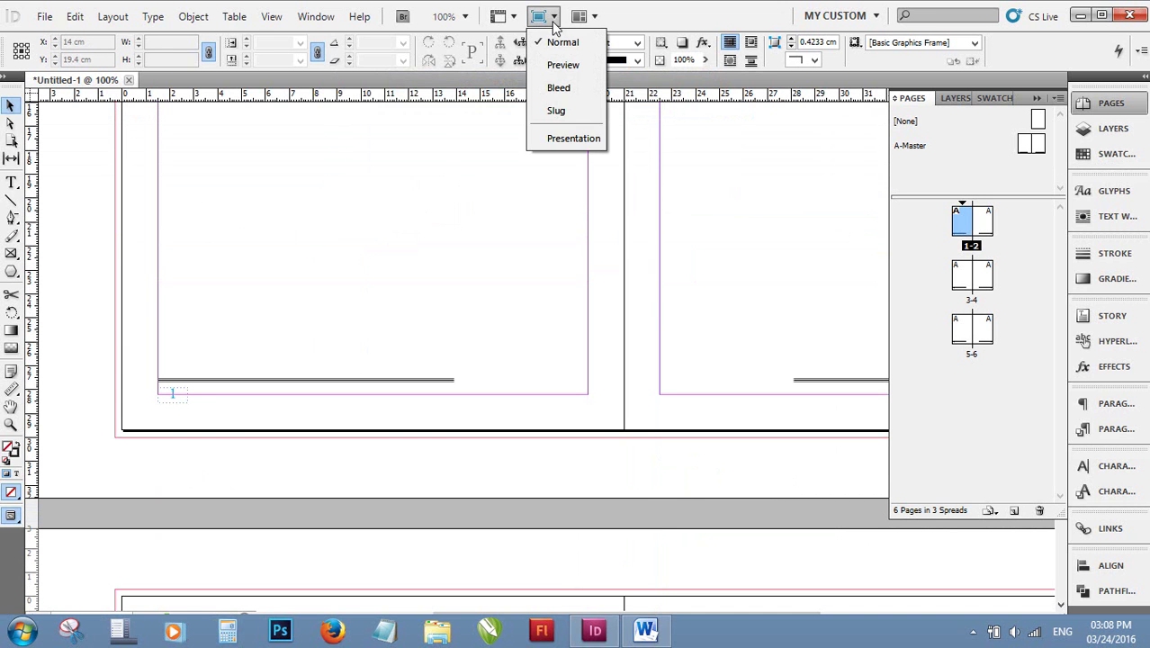
{"action": "left_click", "coordinate": [573, 138]}
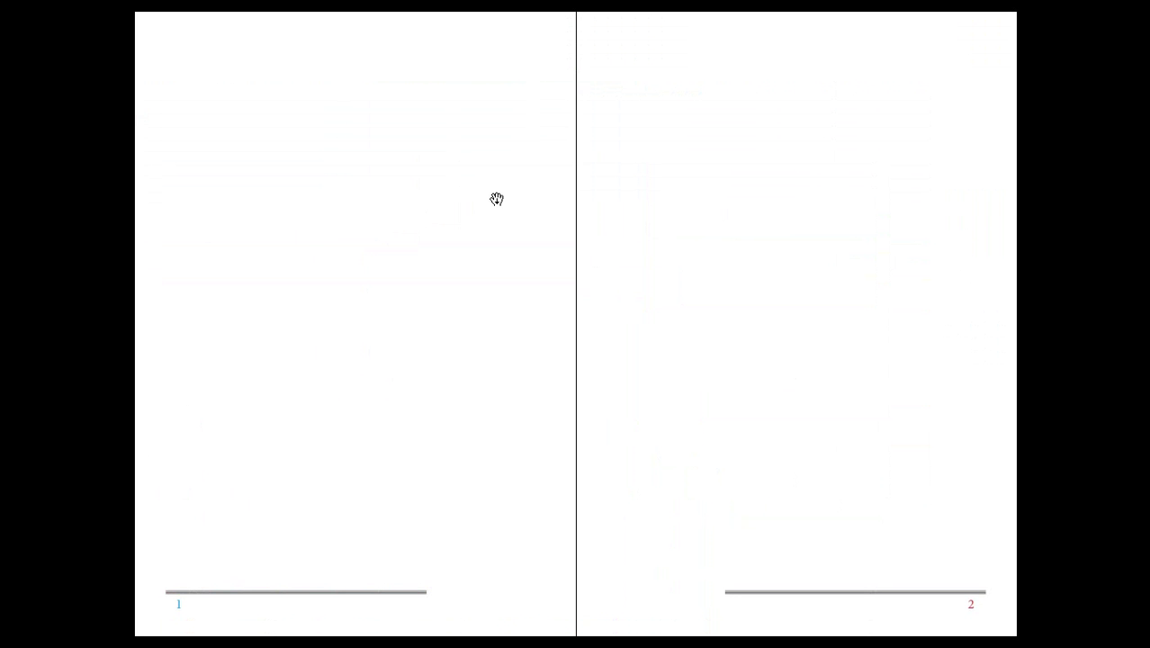
{"action": "left_click", "coordinate": [341, 515]}
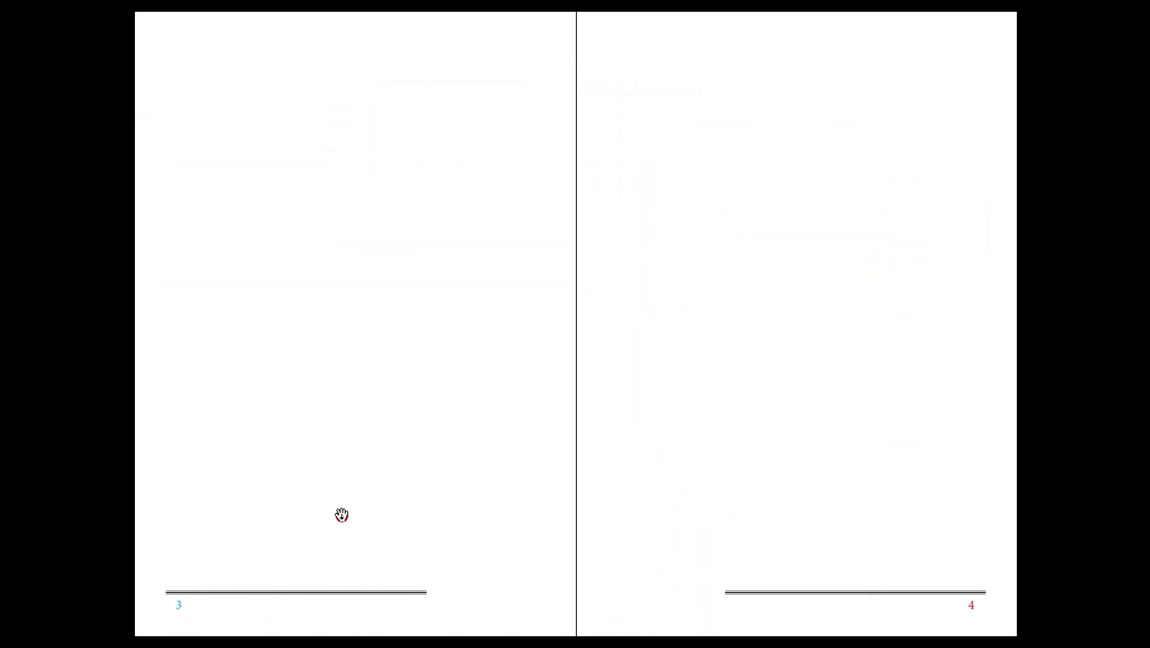
{"action": "left_click", "coordinate": [316, 419]}
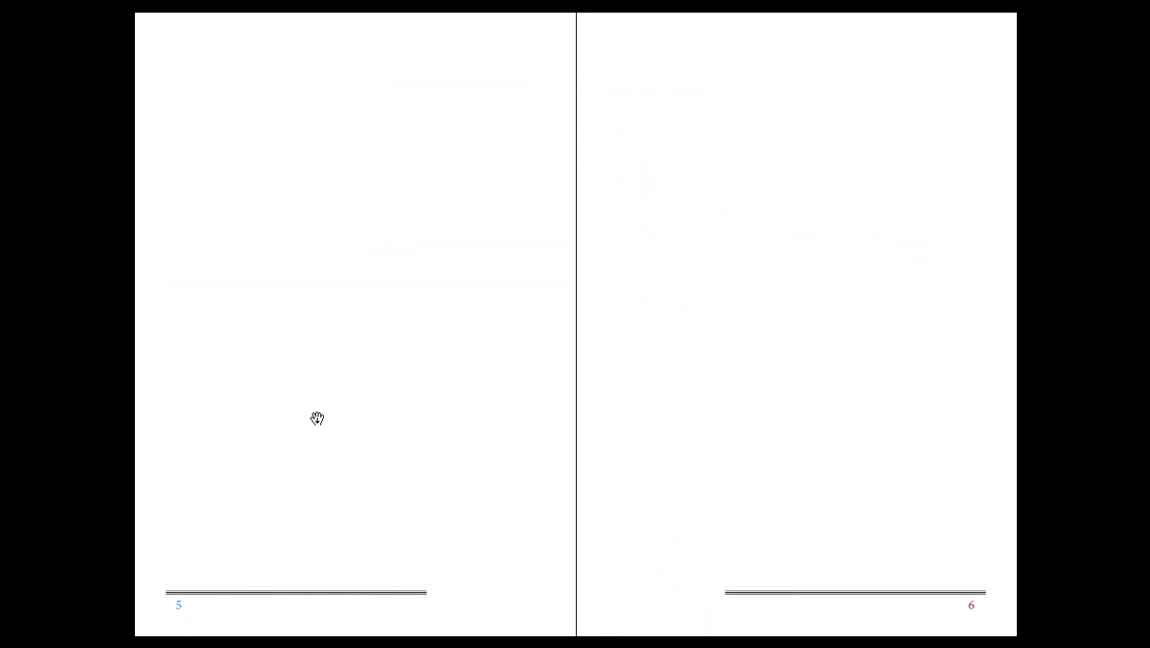
{"action": "left_click", "coordinate": [370, 315]}
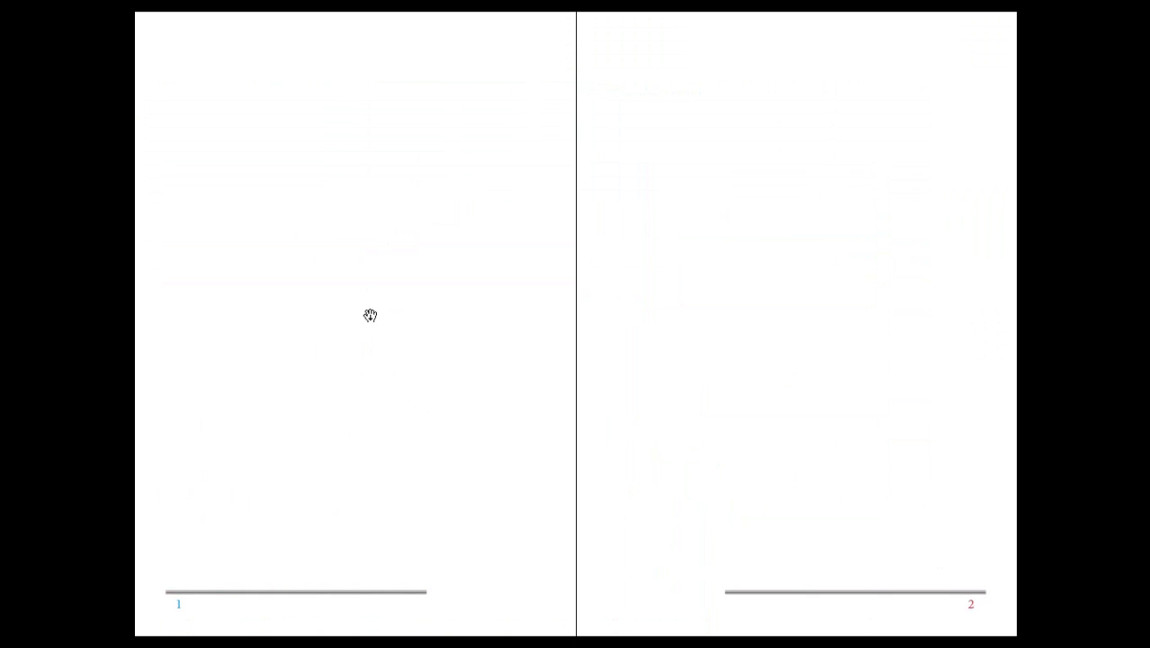
{"action": "key", "text": "Escape"}
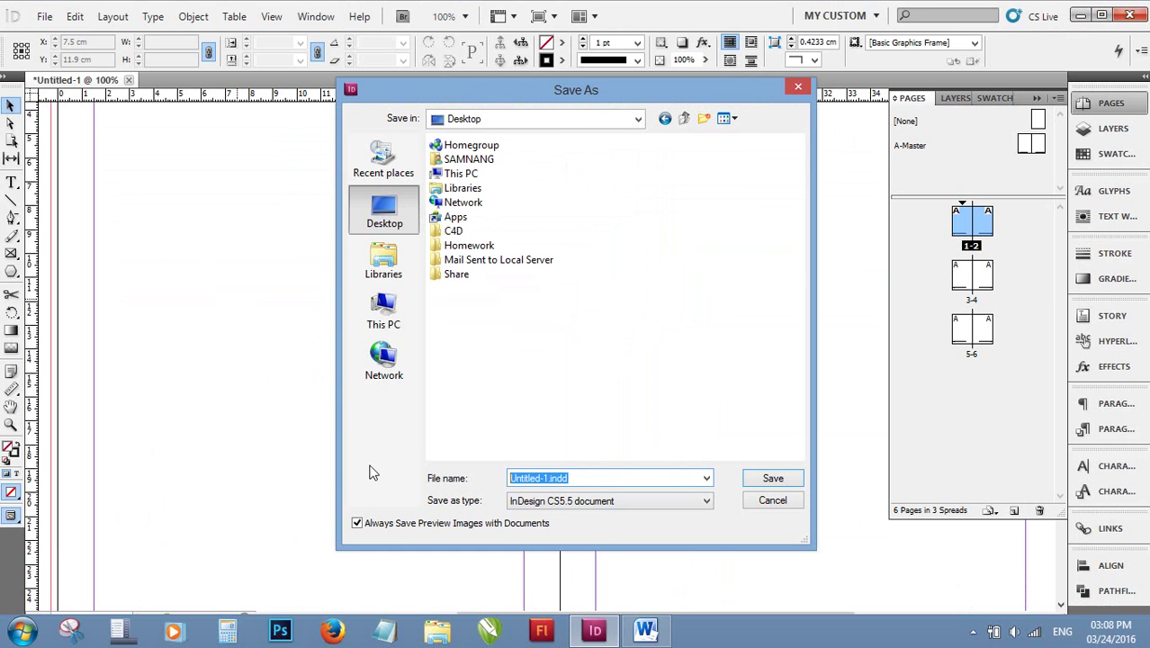
Save the document to the Desktop as InDesign.indd.
{"action": "key", "text": "BackSpace"}
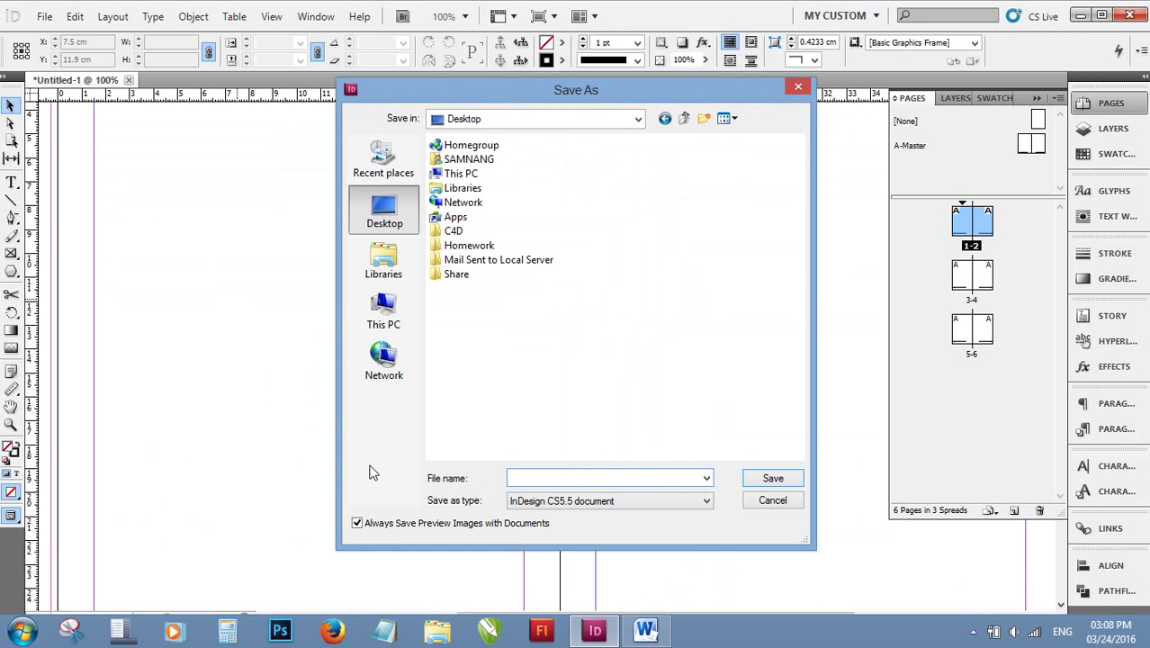
{"action": "type", "text": "In"}
{"action": "type", "text": "d"}
{"action": "key", "text": "BackSpace"}
{"action": "type", "text": "S"}
{"action": "key", "text": "BackSpace"}
{"action": "type", "text": "DEs"}
{"action": "key", "text": "BackSpace"}
{"action": "key", "text": "BackSpace"}
{"action": "type", "text": "es"}
{"action": "type", "text": "ign"}
{"action": "left_click", "coordinate": [775, 482]}
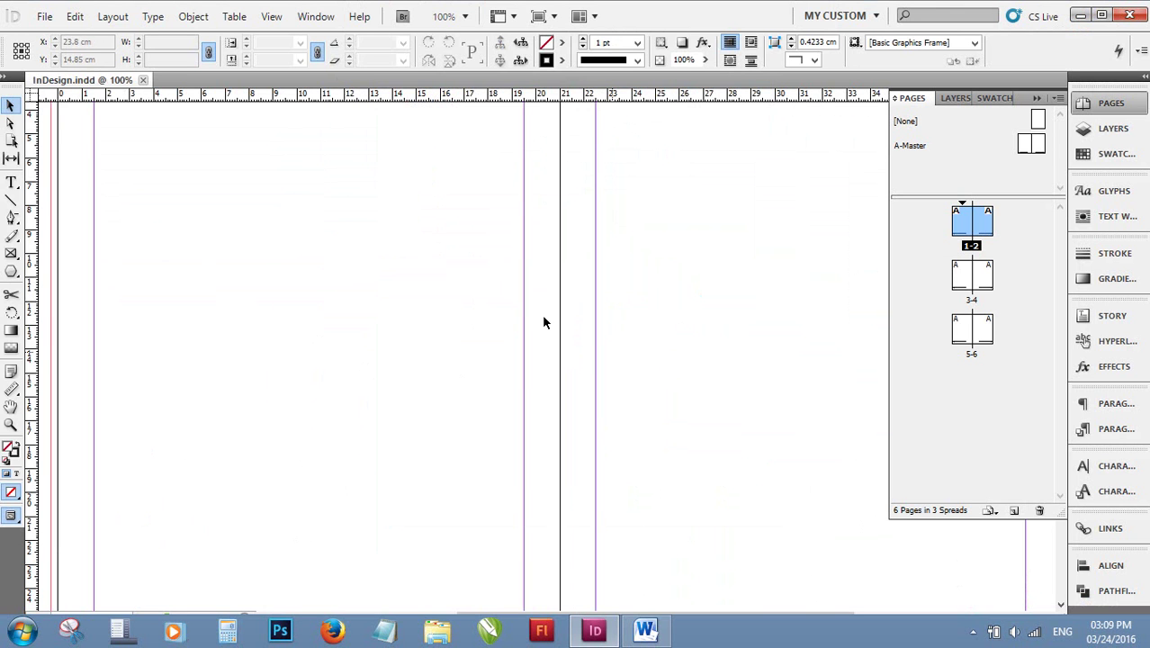
Close the document and reopen InDesign.indd from the recent files.
{"action": "left_click", "coordinate": [144, 81]}
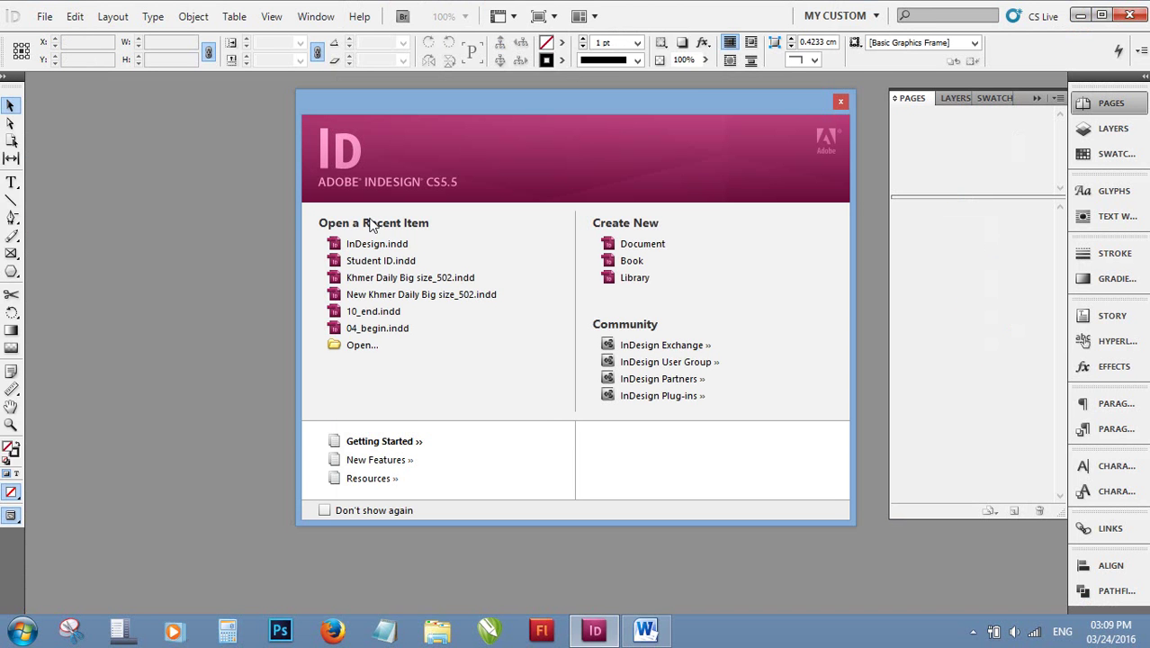
{"action": "left_click", "coordinate": [359, 244]}
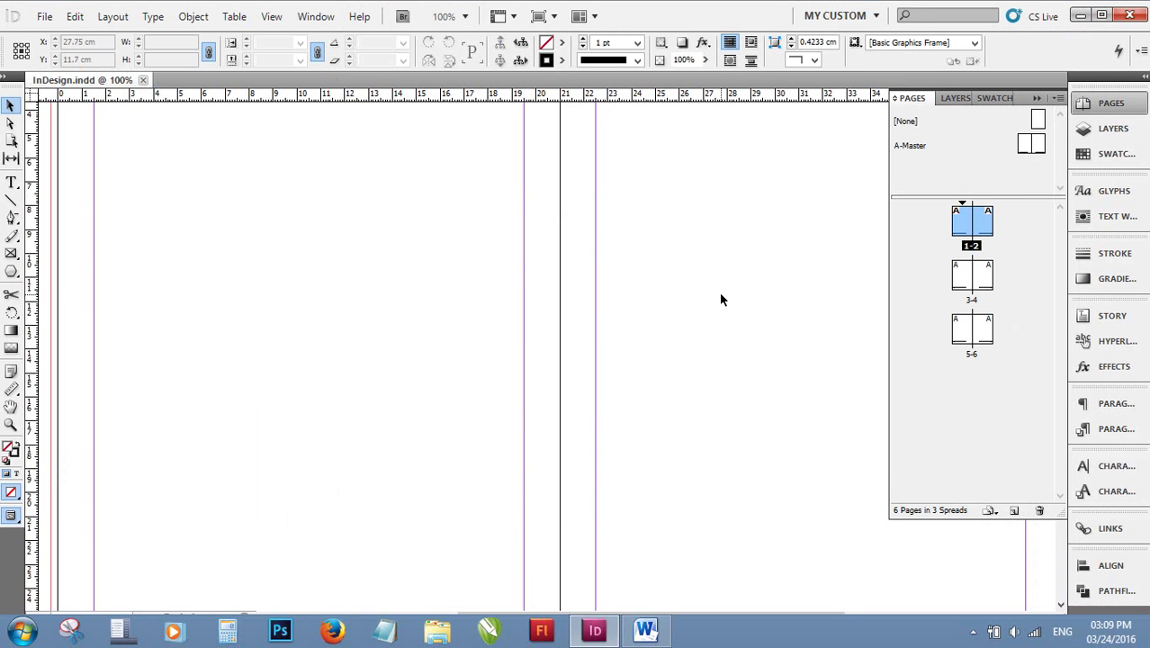
{"action": "scroll", "coordinate": [328, 398], "scroll_direction": "down", "scroll_amount": 4}
{"action": "scroll", "coordinate": [399, 423], "scroll_direction": "down", "scroll_amount": 2}
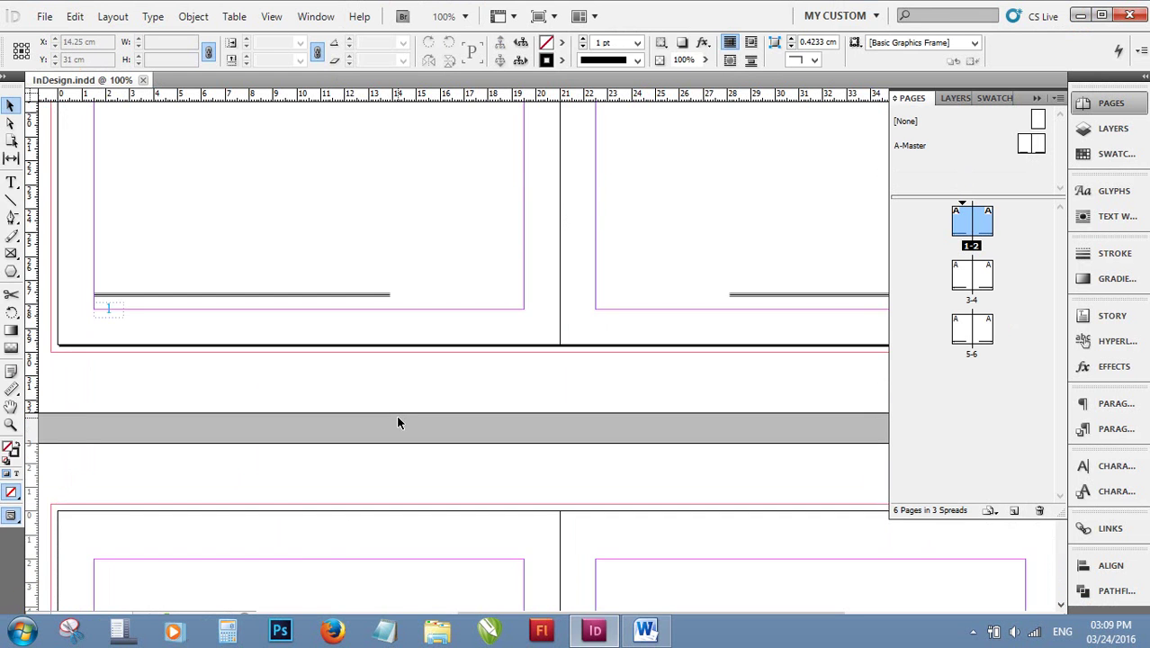
{"action": "scroll", "coordinate": [399, 423], "scroll_direction": "up", "scroll_amount": 2}
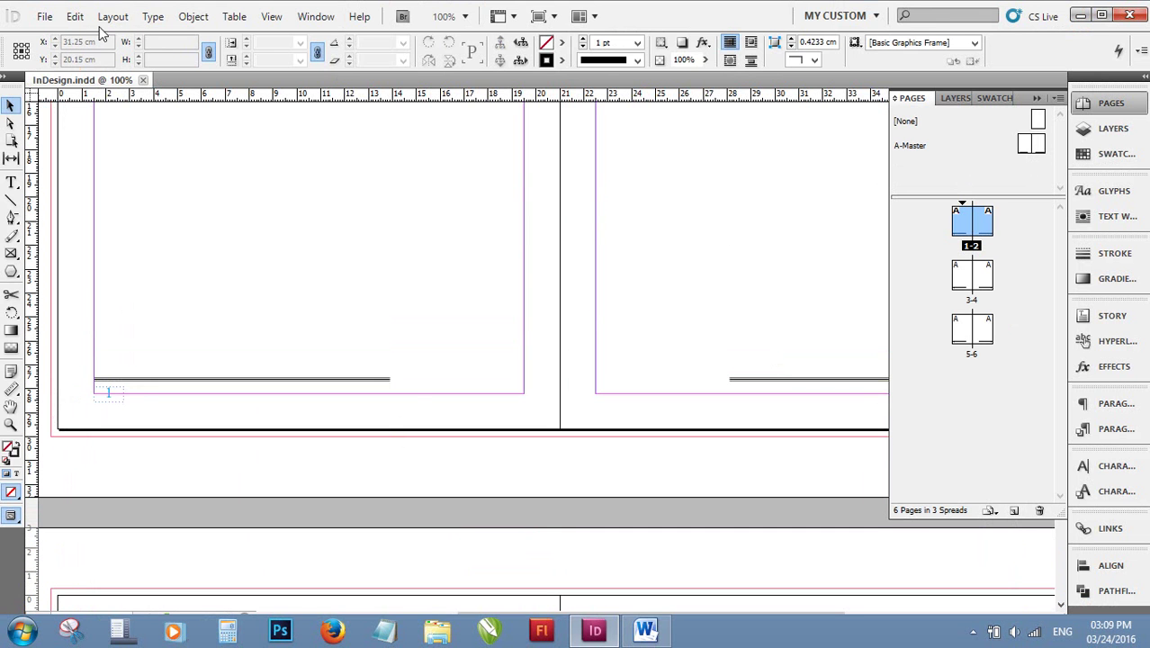
{"action": "left_click", "coordinate": [113, 16]}
Number the section in 001,002,003 style starting at 5, so spreads read 005–010.
{"action": "left_click", "coordinate": [174, 316]}
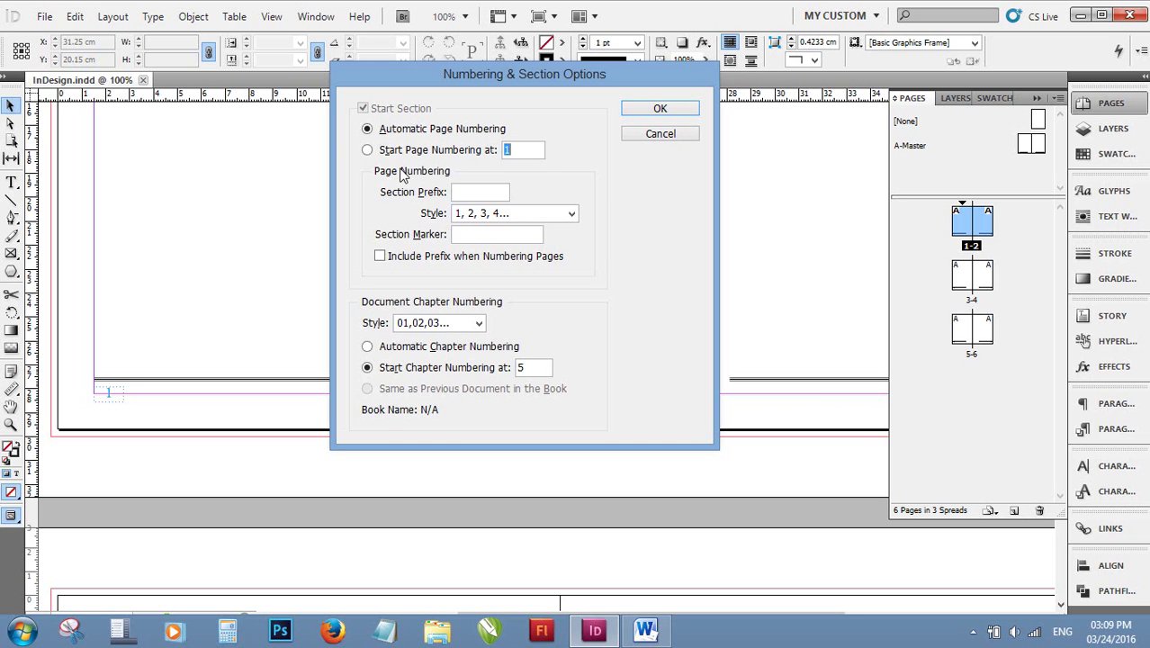
{"action": "left_click", "coordinate": [572, 216]}
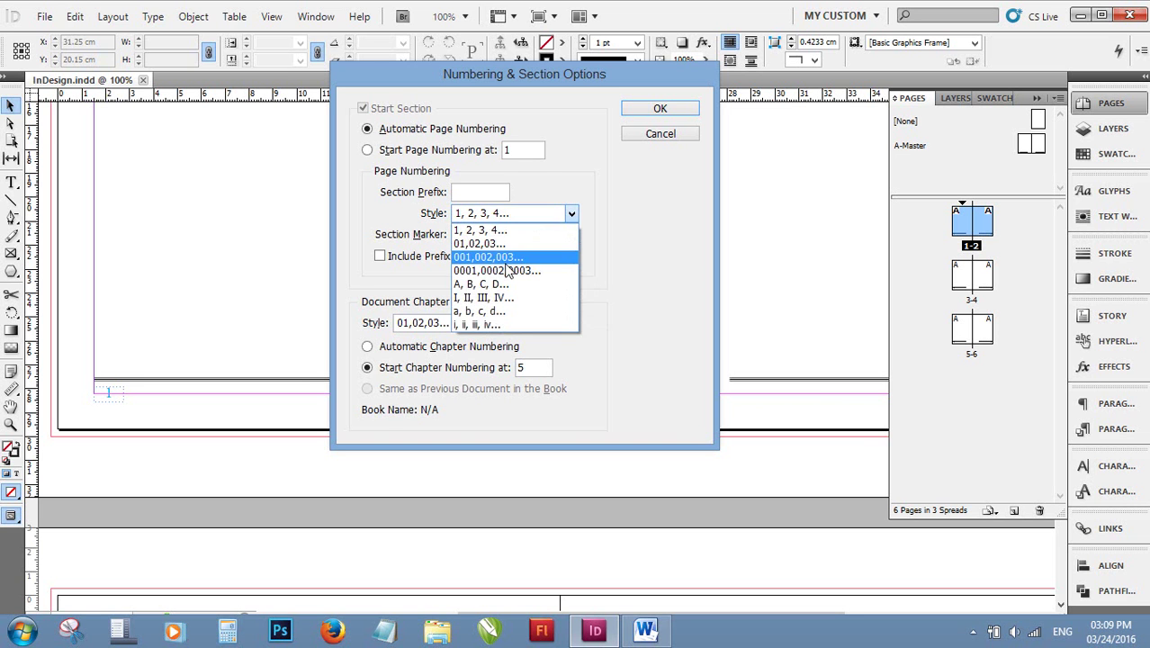
{"action": "left_click", "coordinate": [503, 260]}
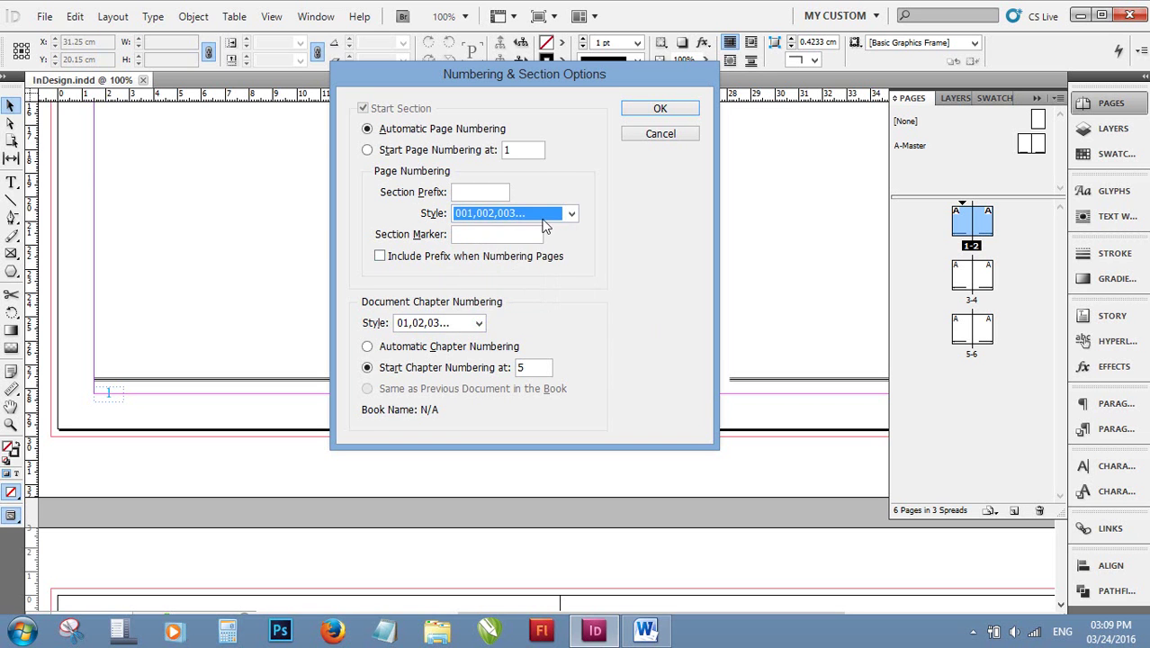
{"action": "left_click", "coordinate": [574, 217]}
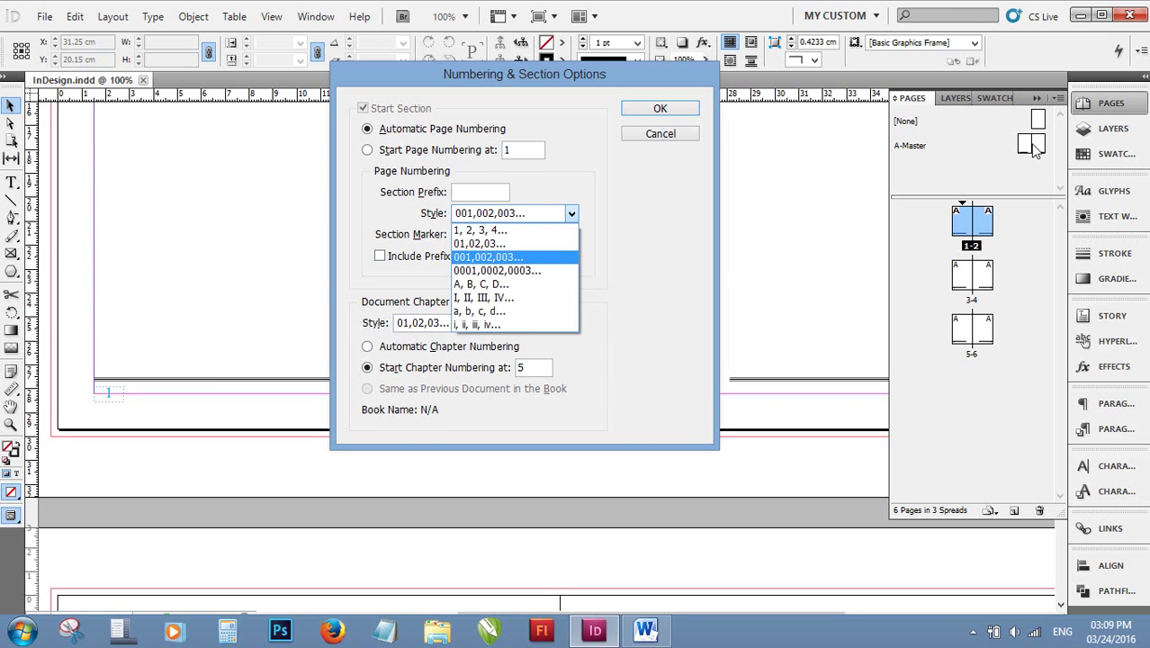
{"action": "left_click", "coordinate": [498, 258]}
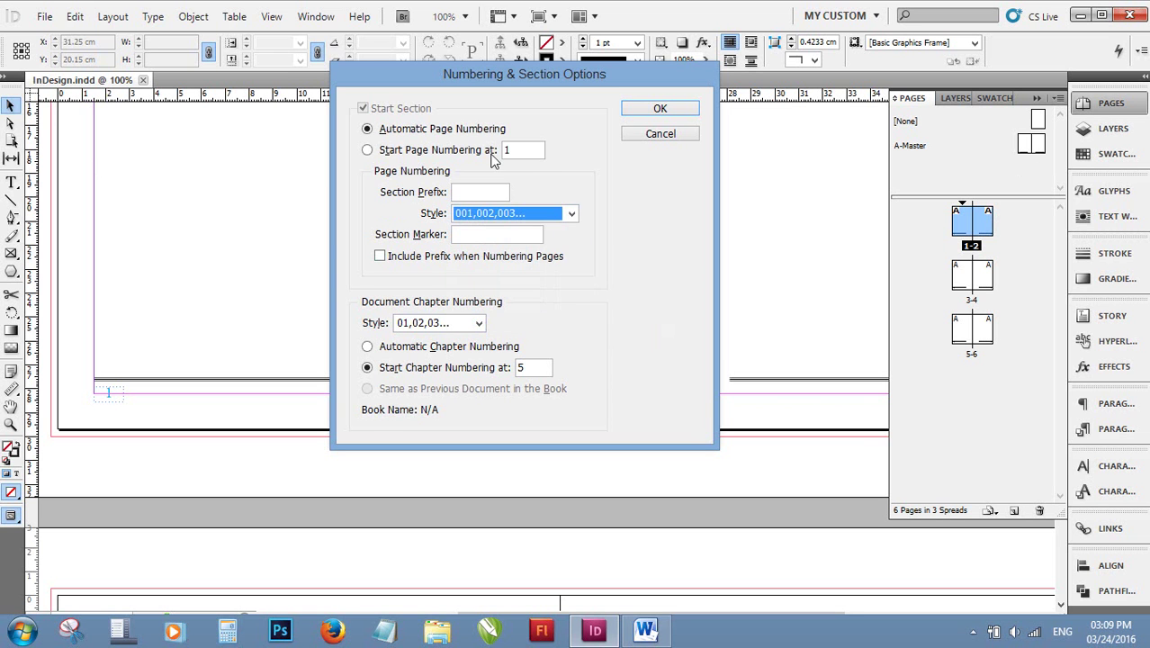
{"action": "key", "text": "shift+Tab"}
{"action": "key", "text": "shift+Tab"}
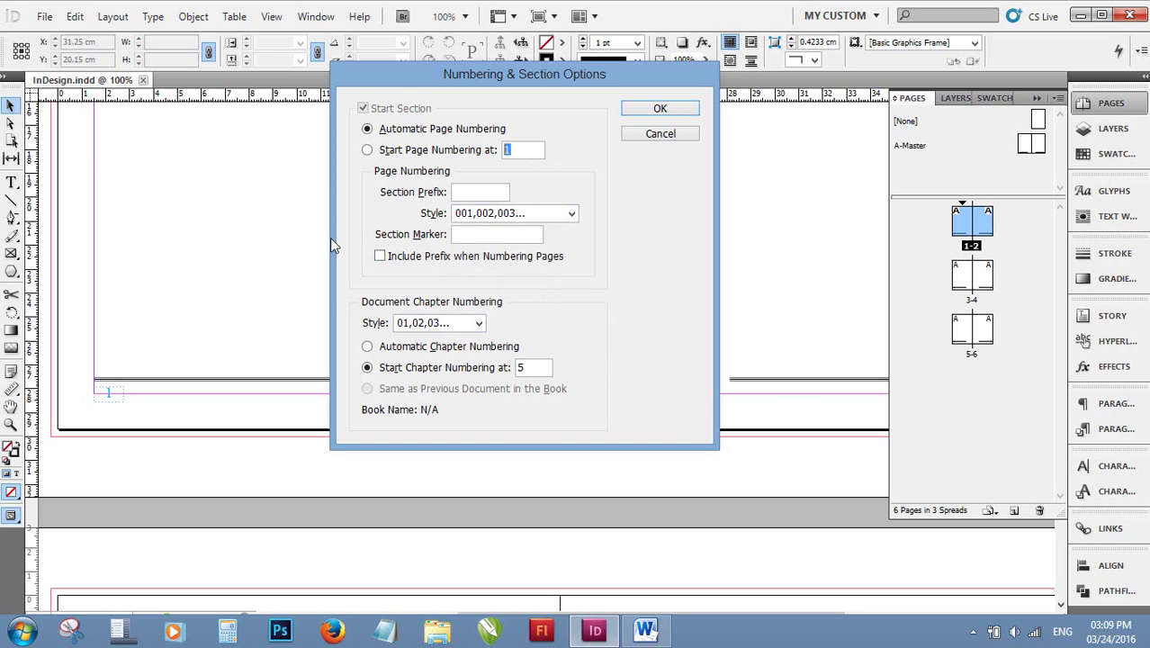
{"action": "type", "text": "5"}
{"action": "left_click", "coordinate": [664, 112]}
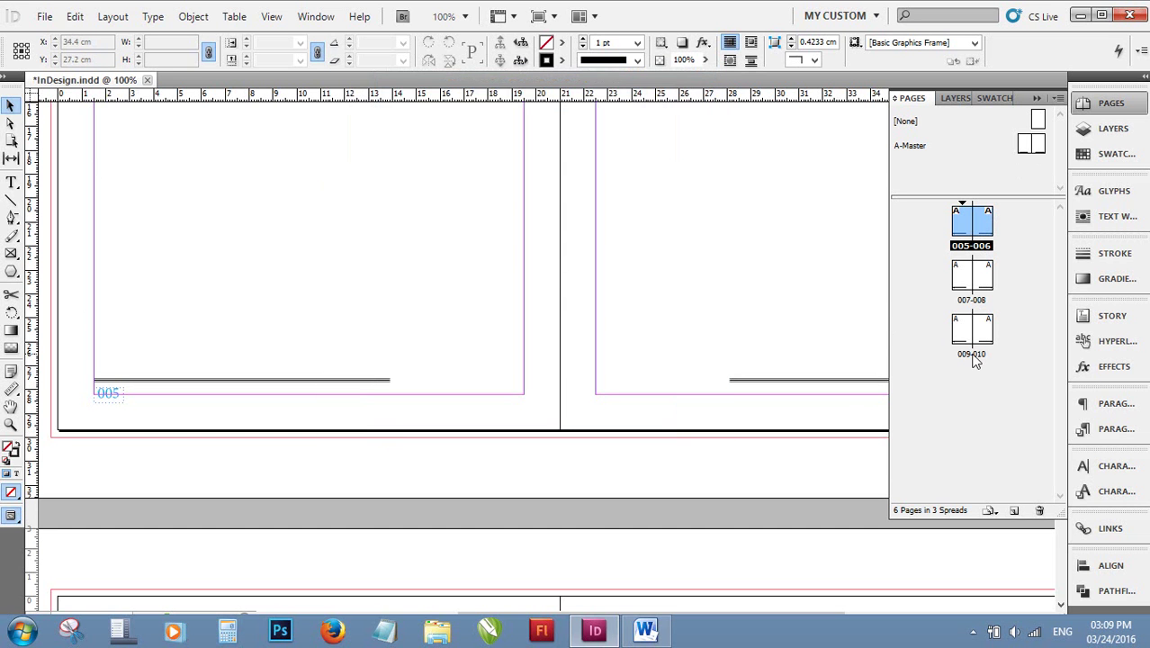
{"action": "scroll", "coordinate": [216, 399], "scroll_direction": "down", "scroll_amount": 5}
{"action": "scroll", "coordinate": [214, 421], "scroll_direction": "down", "scroll_amount": 5}
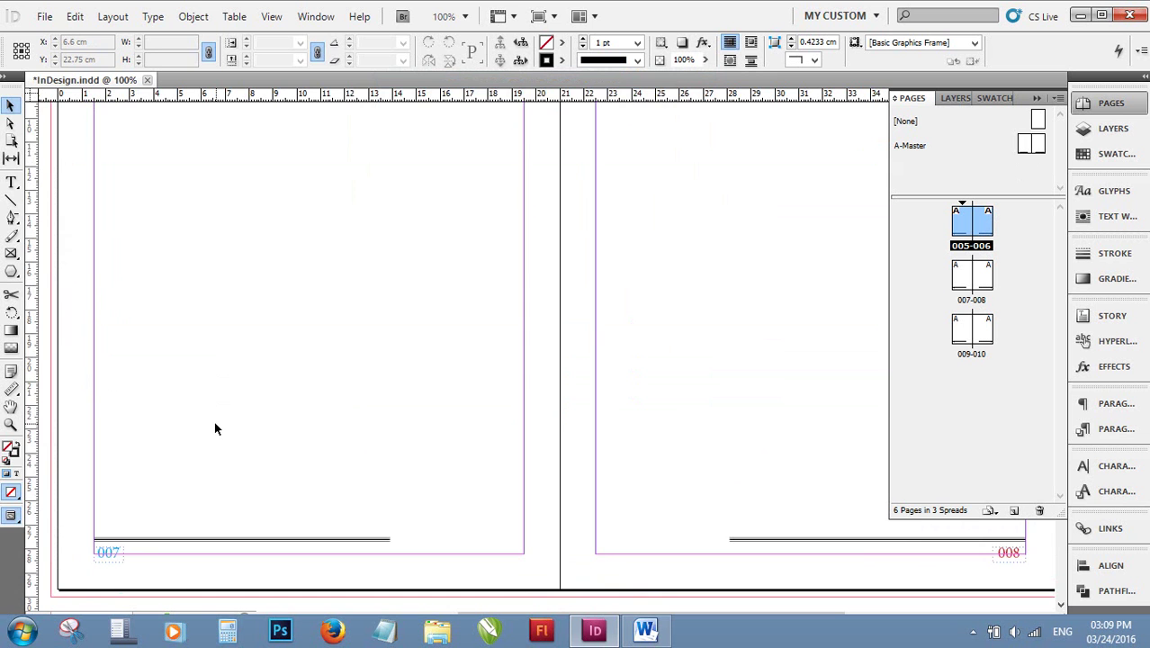
{"action": "scroll", "coordinate": [215, 423], "scroll_direction": "down", "scroll_amount": 5}
{"action": "scroll", "coordinate": [108, 429], "scroll_direction": "up", "scroll_amount": 3}
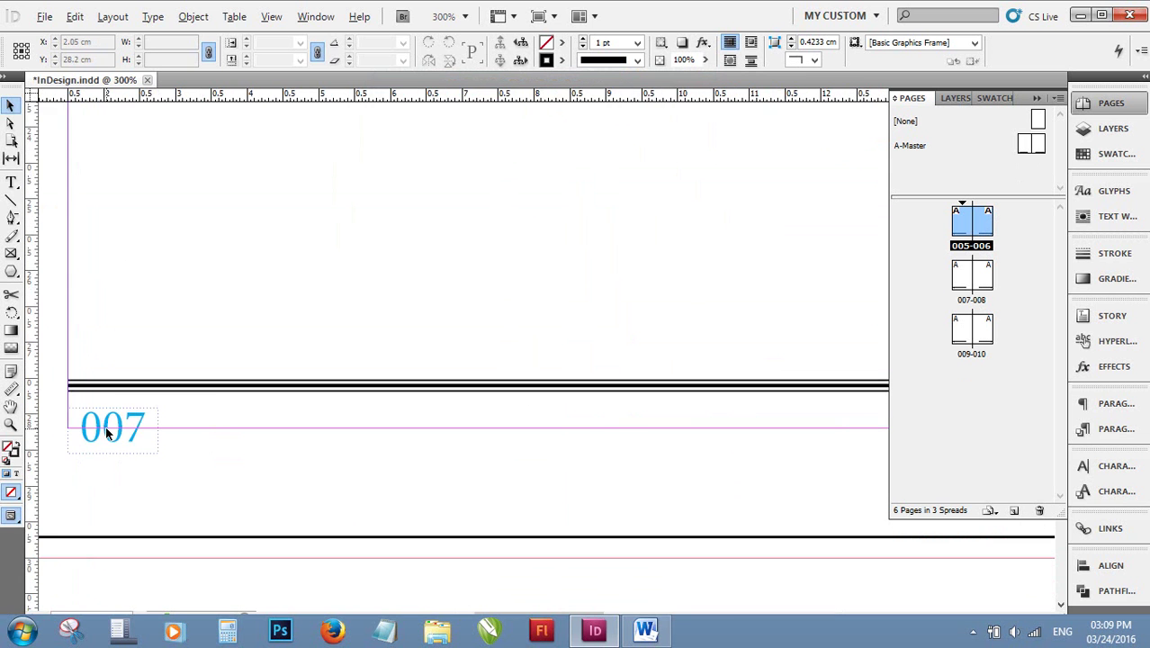
{"action": "scroll", "coordinate": [132, 420], "scroll_direction": "up", "scroll_amount": 4}
{"action": "scroll", "coordinate": [132, 420], "scroll_direction": "down", "scroll_amount": 3}
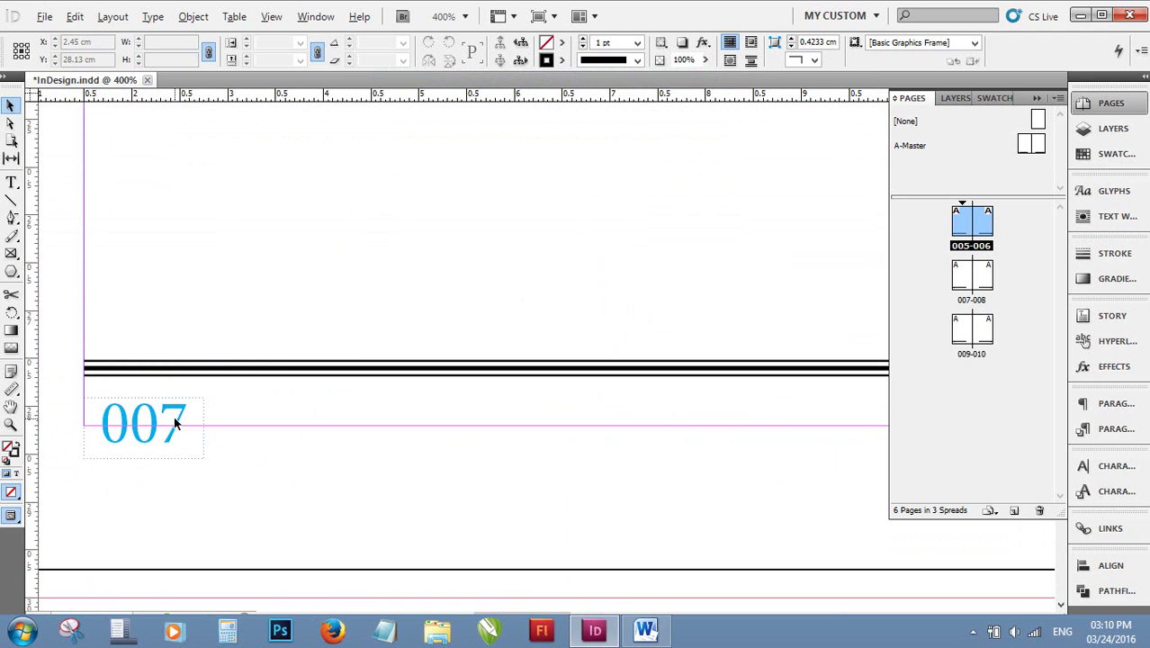
{"action": "scroll", "coordinate": [174, 421], "scroll_direction": "down", "scroll_amount": 4}
{"action": "scroll", "coordinate": [172, 424], "scroll_direction": "up", "scroll_amount": 4}
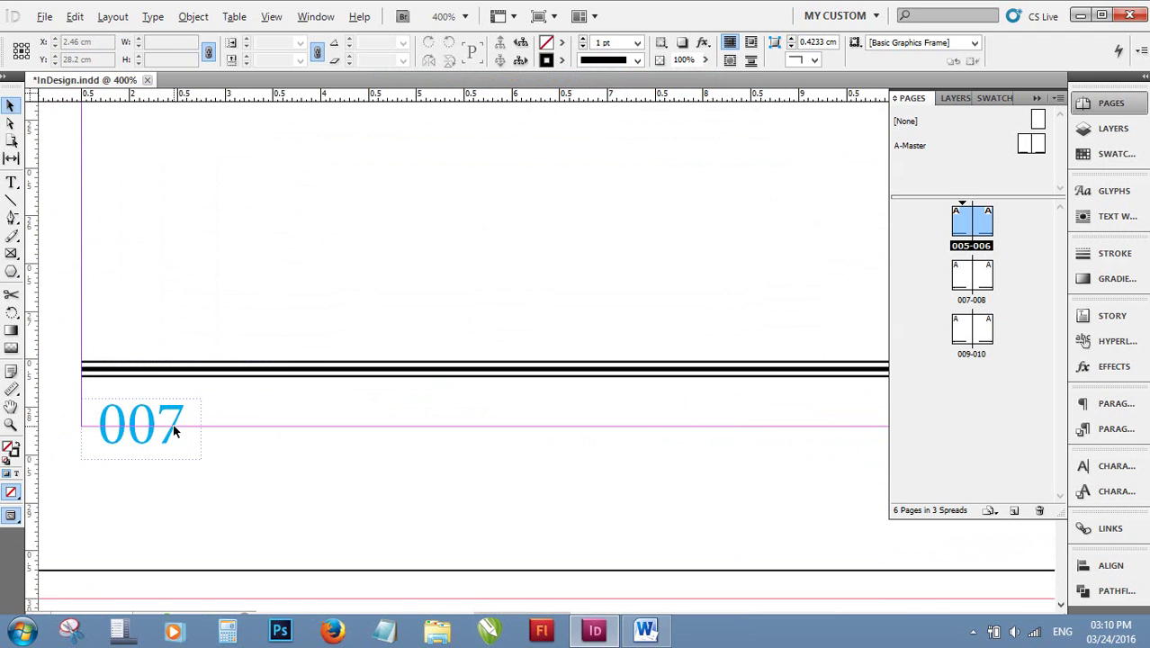
{"action": "scroll", "coordinate": [166, 432], "scroll_direction": "down", "scroll_amount": 5}
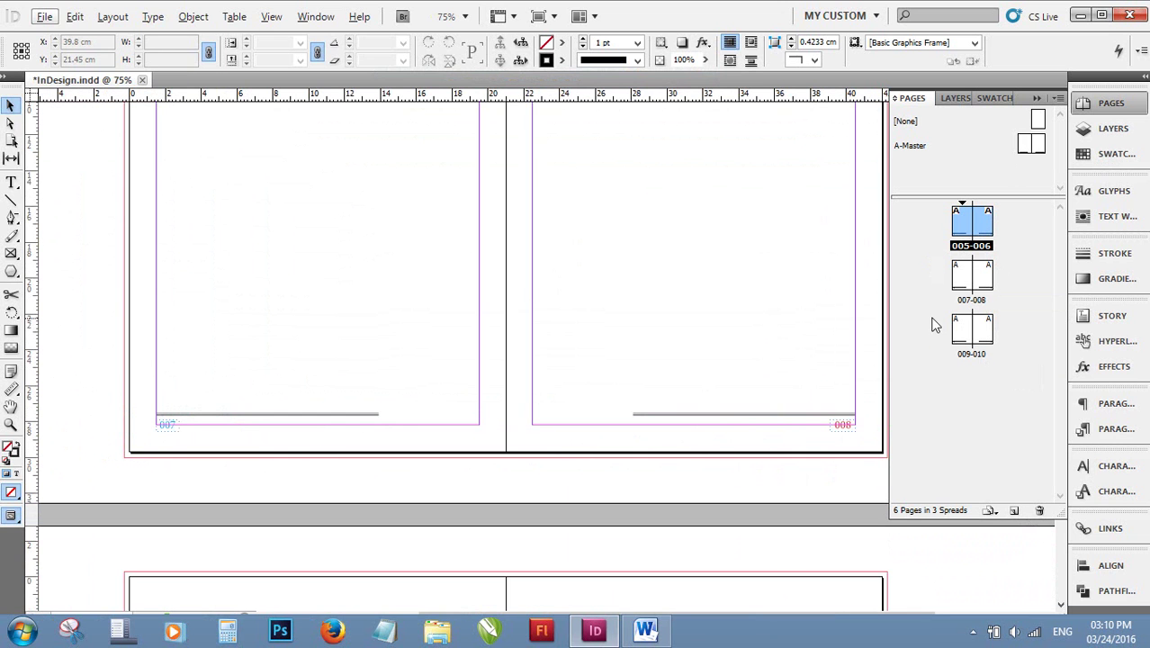
Add a single page 011 after page 010, undoing the extra pages added by mistake.
{"action": "left_click", "coordinate": [1015, 512]}
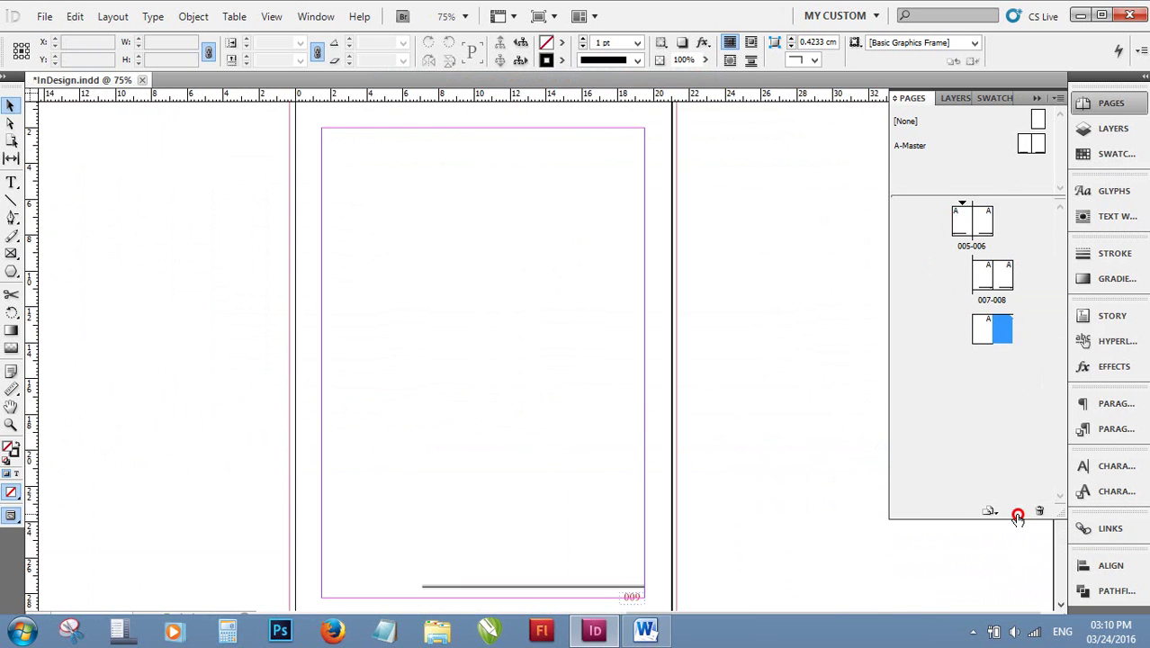
{"action": "left_click", "coordinate": [1017, 514]}
{"action": "key", "text": "ctrl+z"}
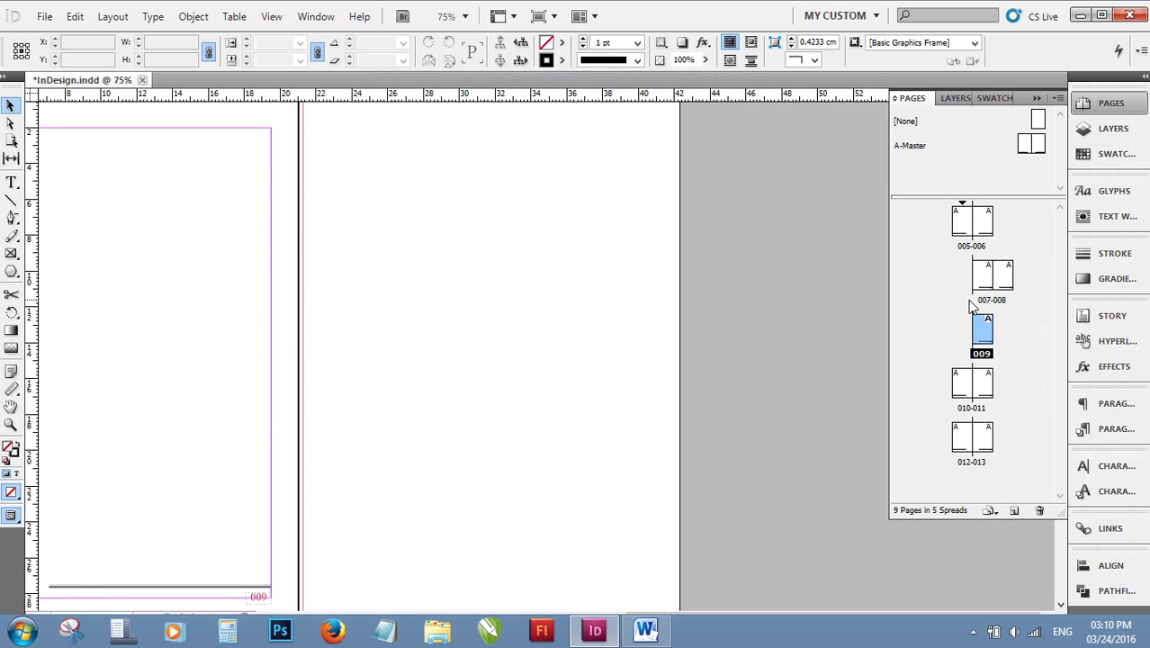
{"action": "key", "text": "ctrl+z"}
{"action": "key", "text": "ctrl+z"}
{"action": "key", "text": "ctrl+z"}
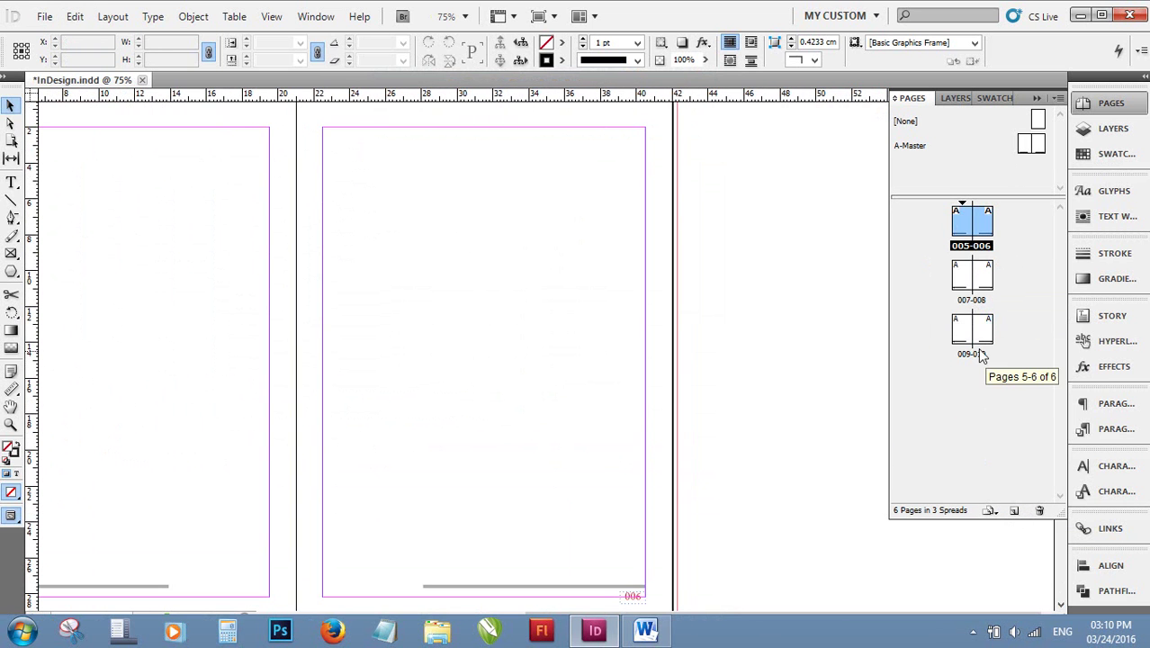
{"action": "left_click", "coordinate": [982, 355]}
{"action": "left_click", "coordinate": [1011, 511]}
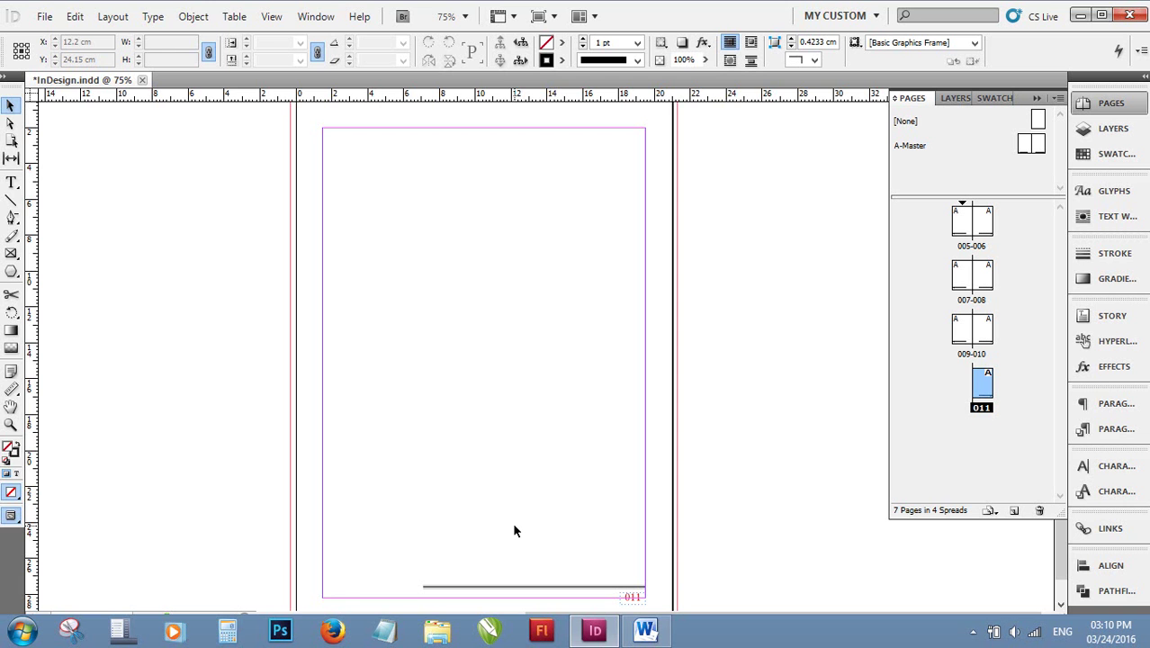
{"action": "left_click", "coordinate": [3, 637]}
Launch Excel 2010 from All Programs > Microsoft Office to get a blank Book1.
{"action": "left_click", "coordinate": [67, 557]}
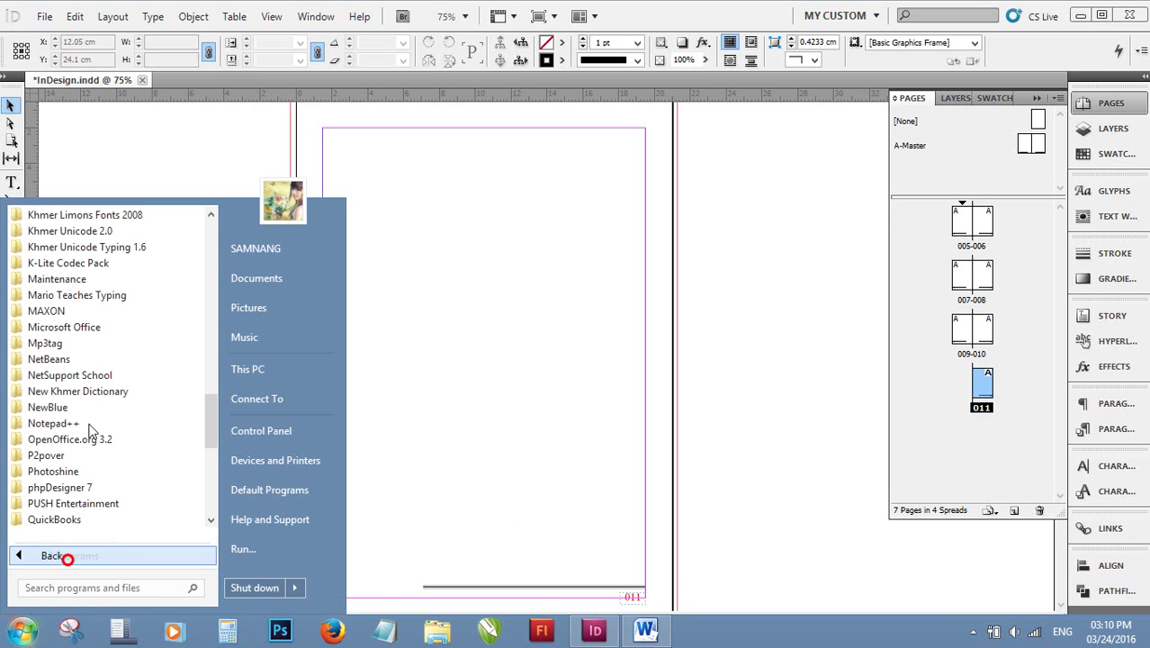
{"action": "scroll", "coordinate": [135, 395], "scroll_direction": "down", "scroll_amount": 1}
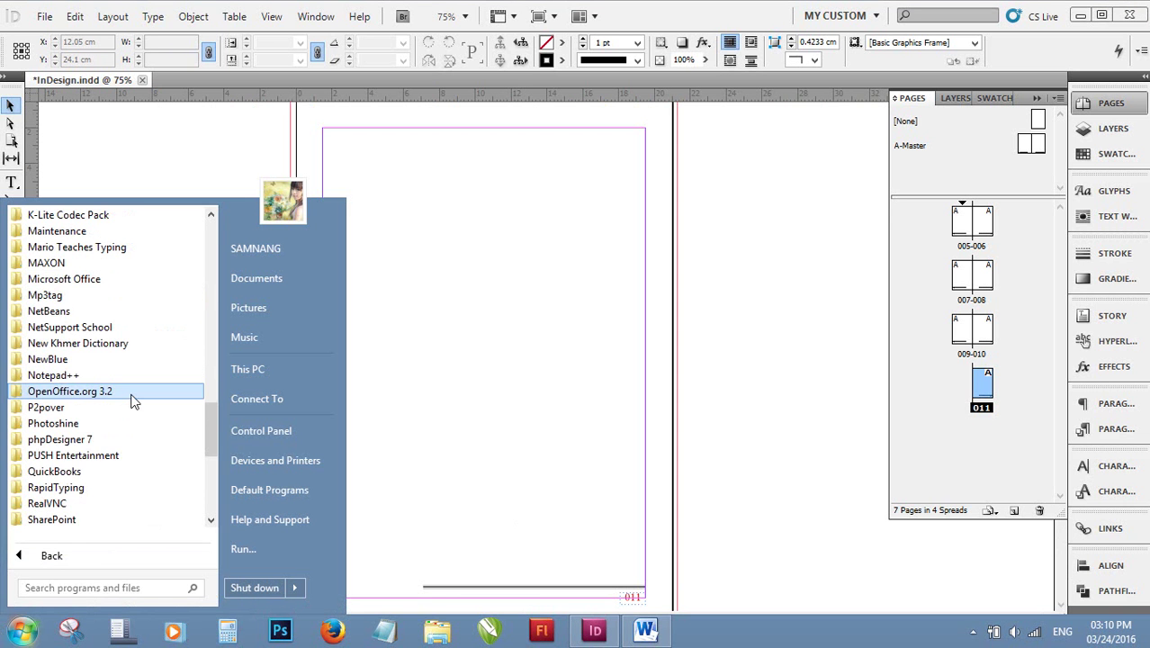
{"action": "scroll", "coordinate": [130, 402], "scroll_direction": "down", "scroll_amount": 2}
{"action": "scroll", "coordinate": [126, 400], "scroll_direction": "down", "scroll_amount": 1}
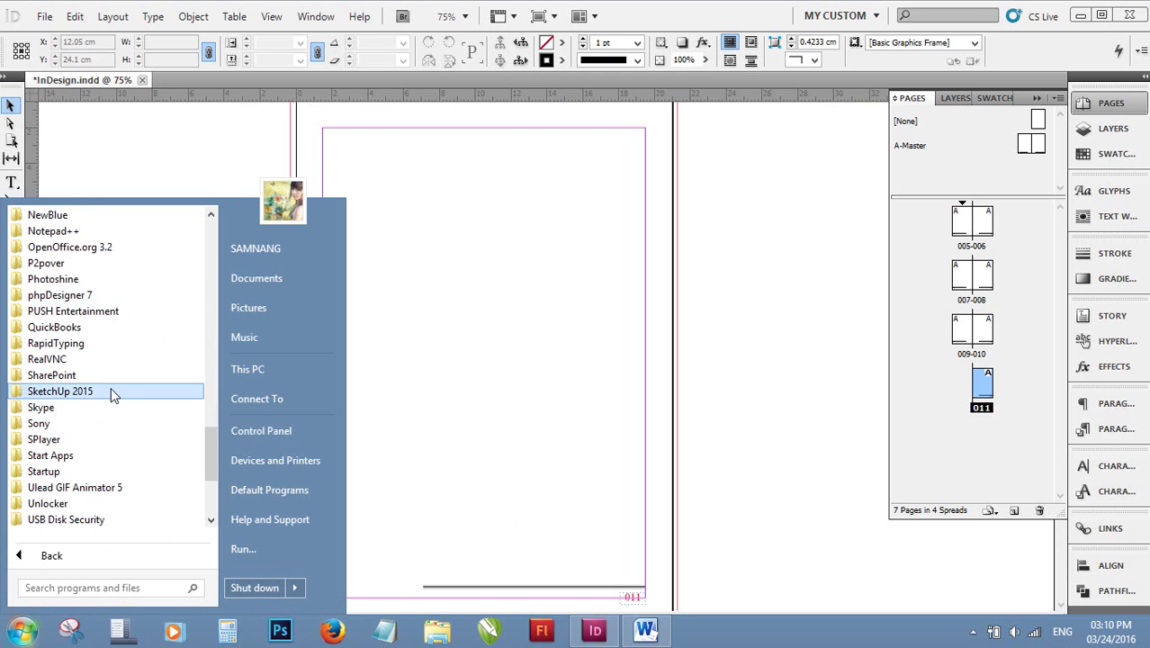
{"action": "scroll", "coordinate": [111, 386], "scroll_direction": "down", "scroll_amount": 4}
{"action": "scroll", "coordinate": [144, 389], "scroll_direction": "up", "scroll_amount": 3}
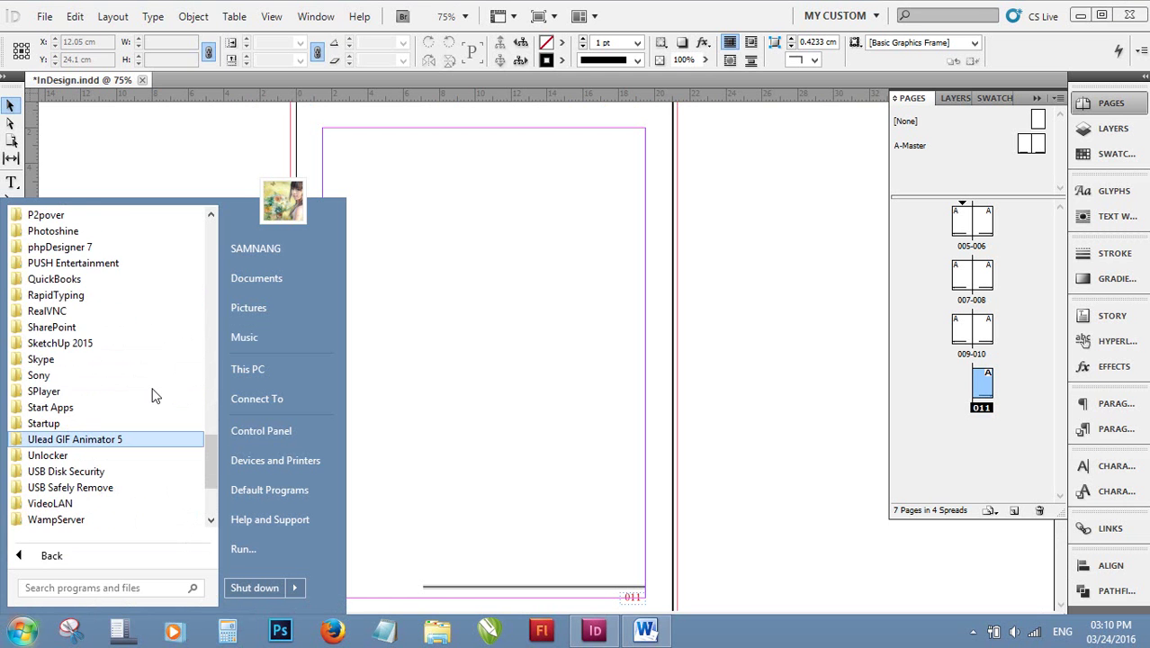
{"action": "scroll", "coordinate": [153, 396], "scroll_direction": "up", "scroll_amount": 6}
{"action": "left_click", "coordinate": [150, 375]}
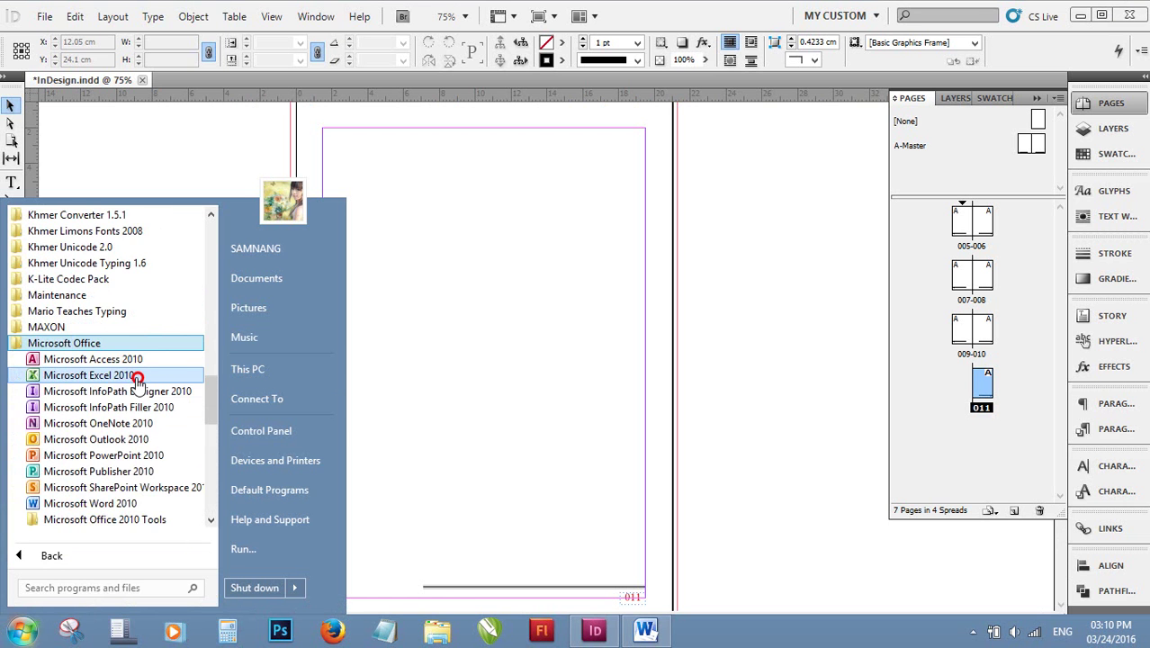
{"action": "left_click", "coordinate": [97, 375]}
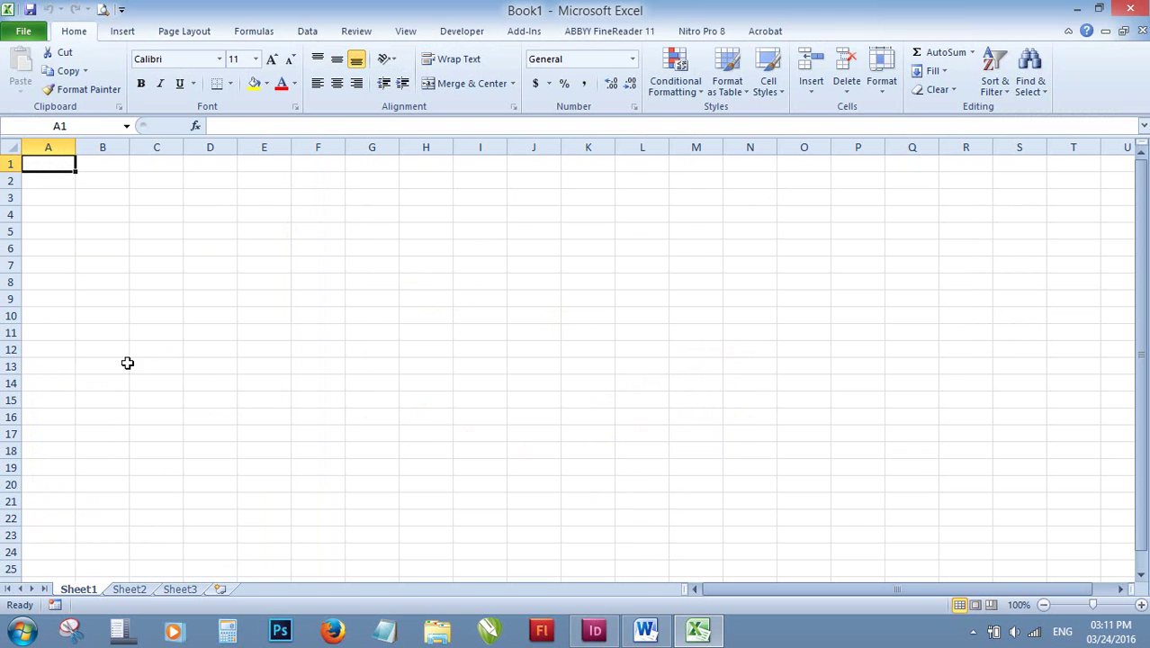
Widen column B and fill column A with the number series 1 to 1138.
{"action": "left_click_drag", "start_coordinate": [129, 151], "coordinate": [226, 161]}
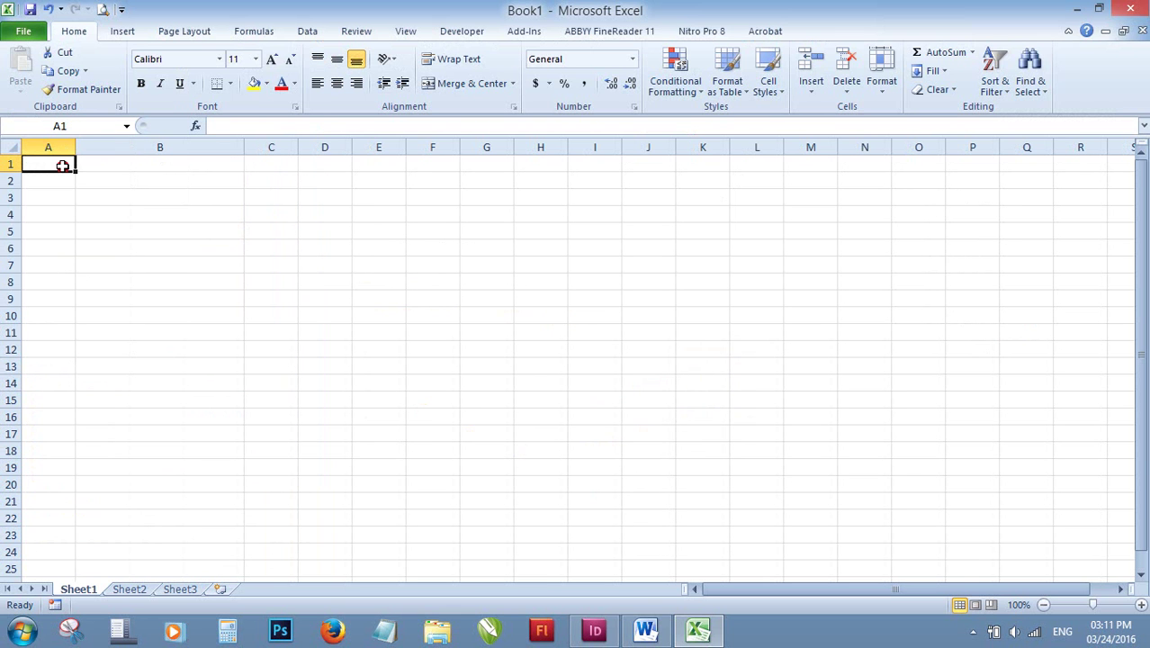
{"action": "left_click_drag", "start_coordinate": [62, 166], "coordinate": [50, 467]}
{"action": "left_click", "coordinate": [52, 166]}
{"action": "type", "text": "1"}
{"action": "key", "text": "Return"}
{"action": "left_click", "coordinate": [65, 198]}
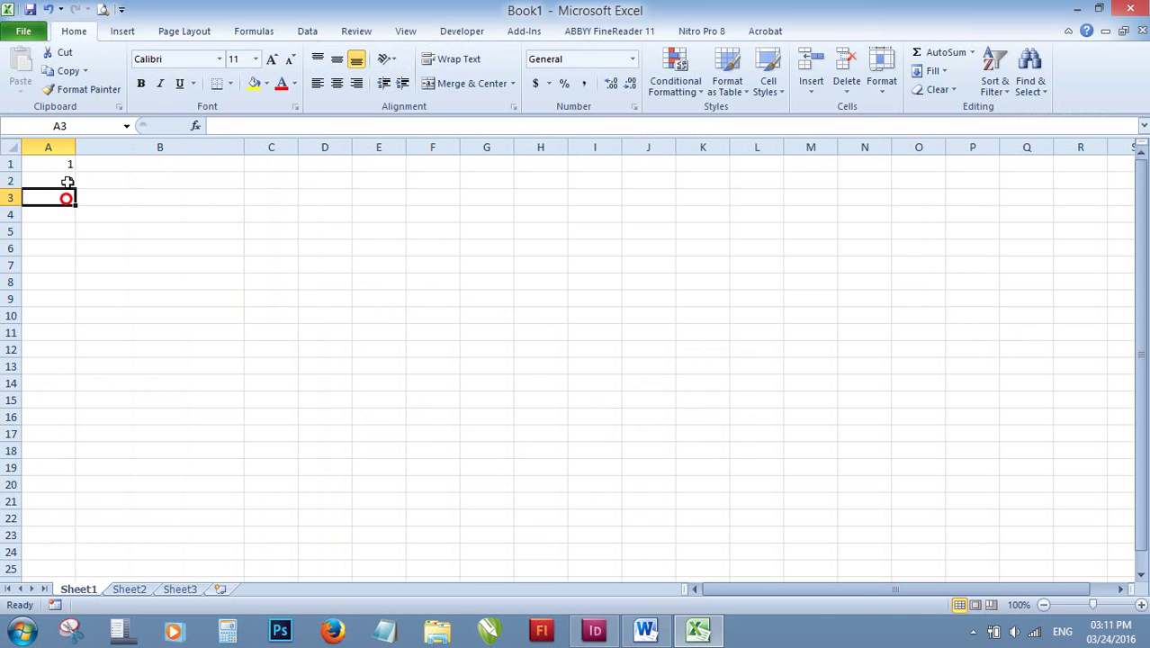
{"action": "mouse_move", "coordinate": [63, 164]}
{"action": "left_mouse_down"}
{"action": "mouse_move", "coordinate": [72, 183]}
{"action": "mouse_move", "coordinate": [54, 644]}
{"action": "mouse_move", "coordinate": [52, 594]}
{"action": "left_mouse_up"}
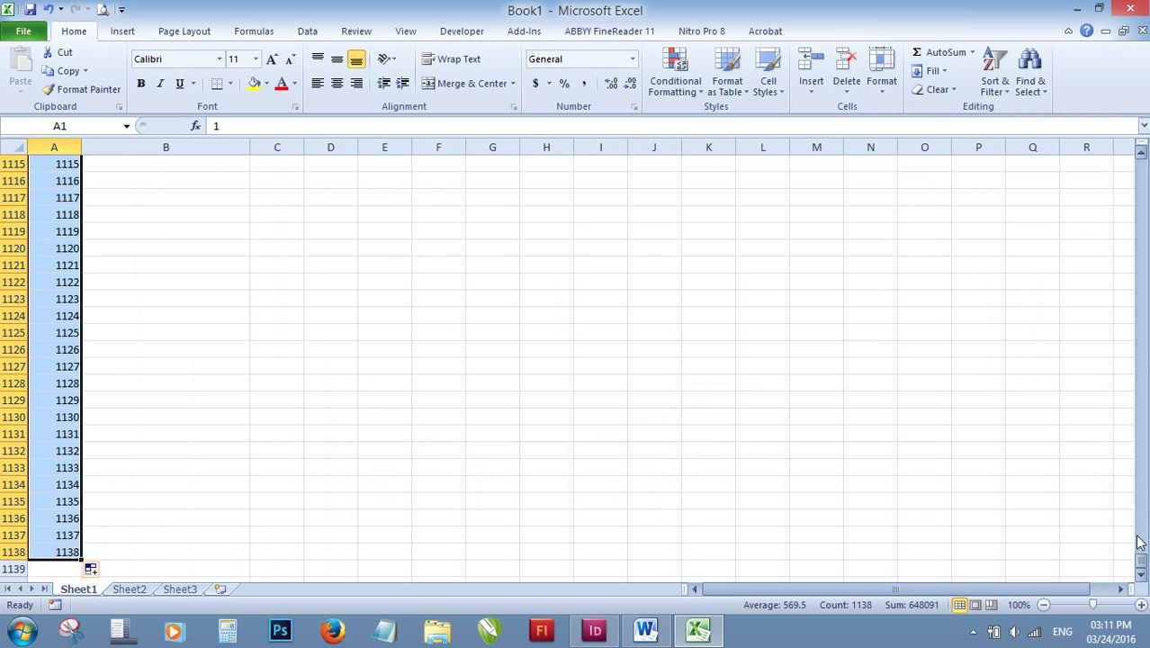
{"action": "left_click_drag", "start_coordinate": [1139, 541], "coordinate": [1098, 150]}
{"action": "left_click", "coordinate": [176, 245]}
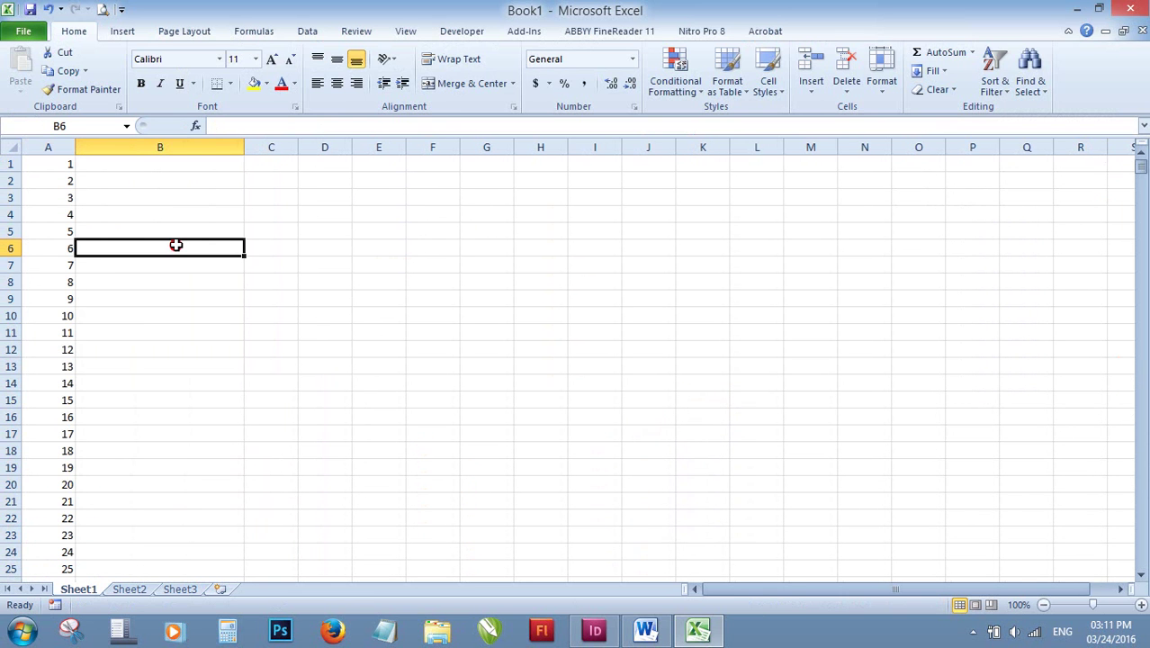
Select A1:A1138 and bring up the Format Cells number settings.
{"action": "left_click", "coordinate": [57, 164]}
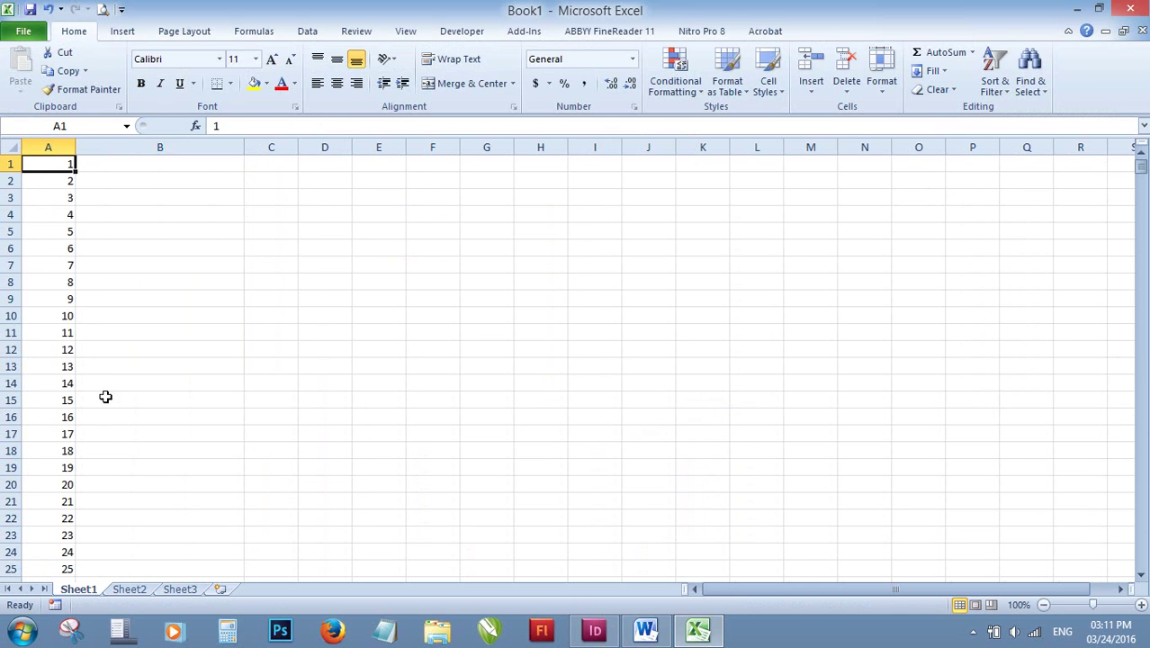
{"action": "key", "text": "ctrl+shift+Down"}
{"action": "scroll", "coordinate": [106, 450], "scroll_direction": "down", "scroll_amount": 2}
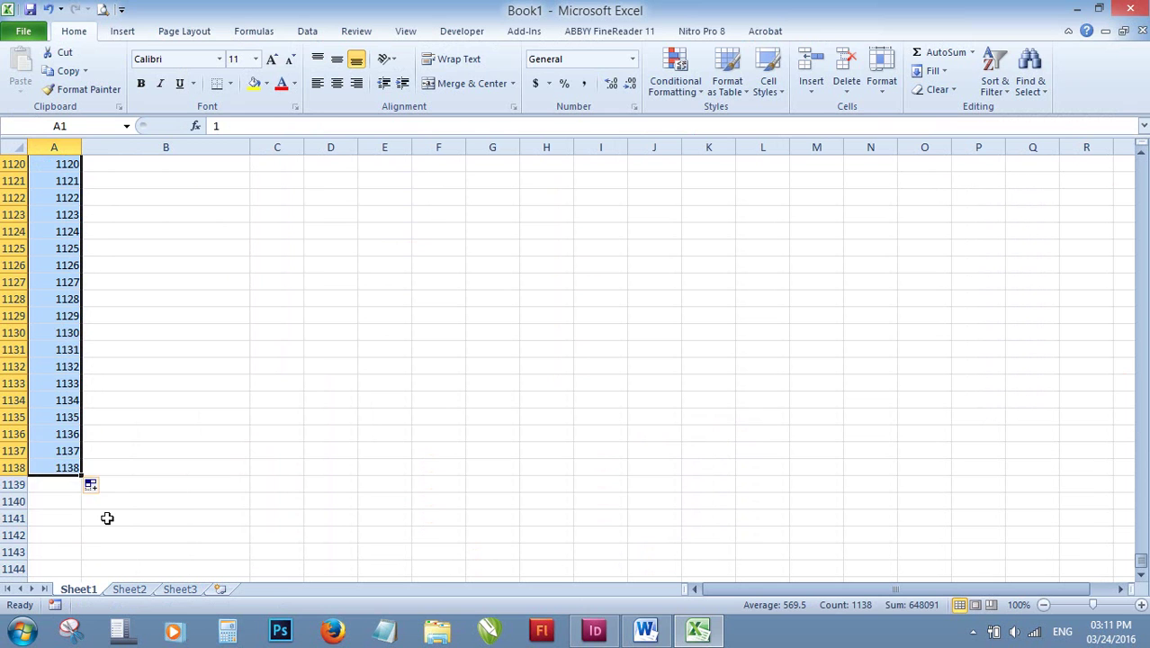
{"action": "scroll", "coordinate": [107, 518], "scroll_direction": "up", "scroll_amount": 1}
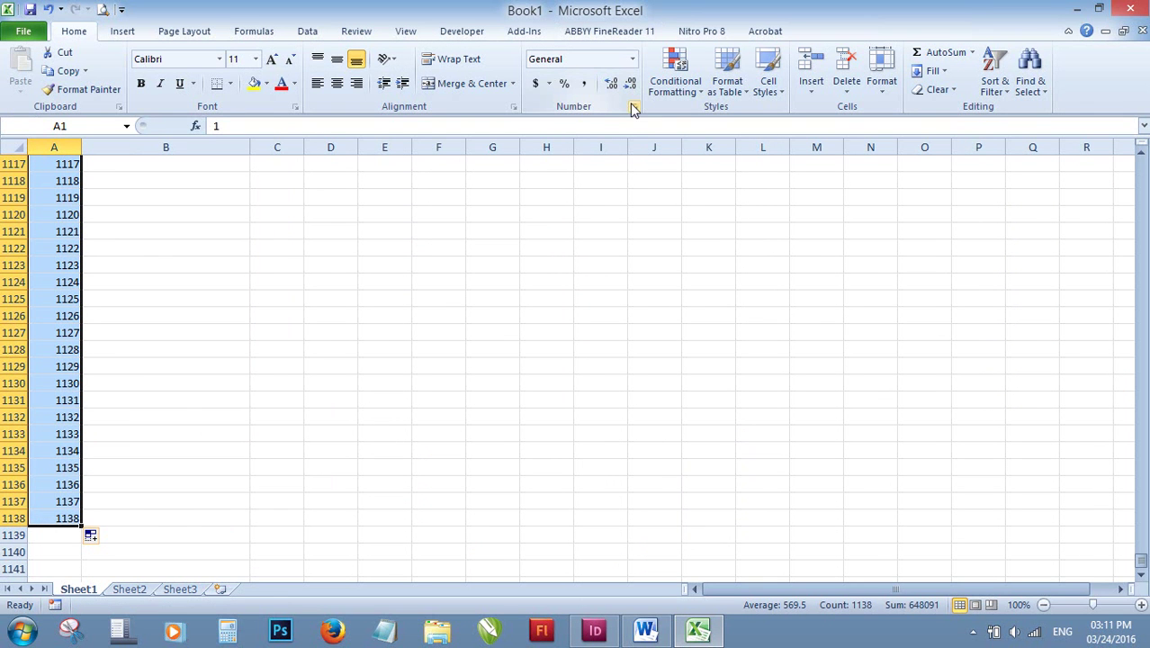
{"action": "key", "text": "ctrl+BackSpace"}
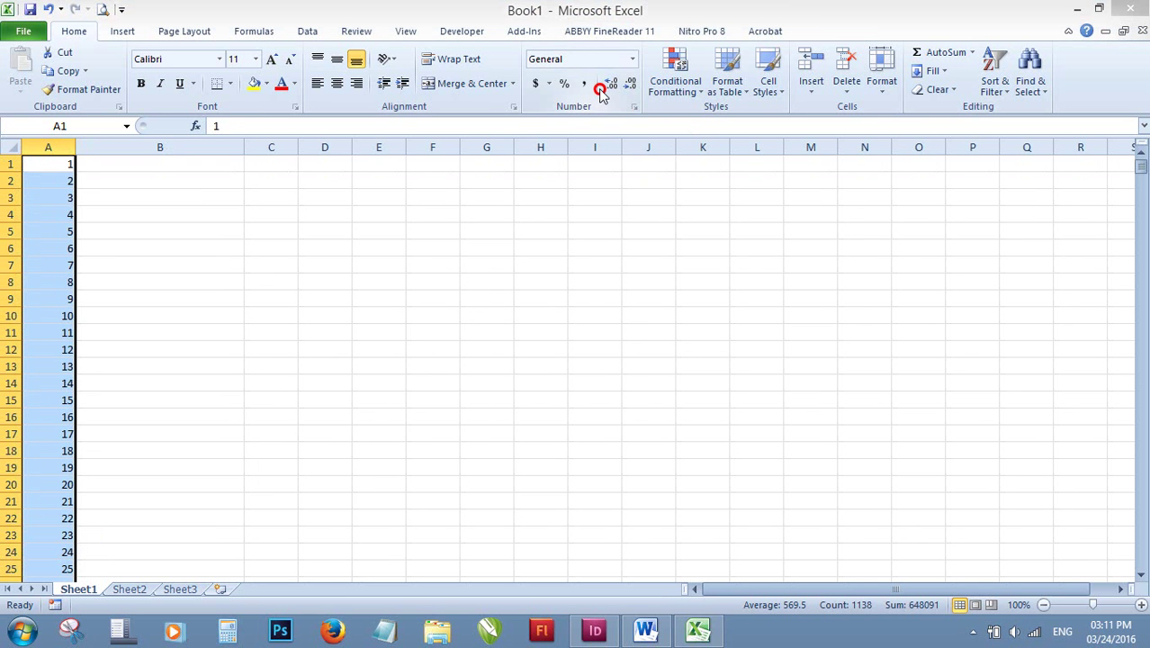
{"action": "left_click", "coordinate": [634, 107]}
Apply the Custom number format 001 to the column A numbers.
{"action": "left_click", "coordinate": [288, 301]}
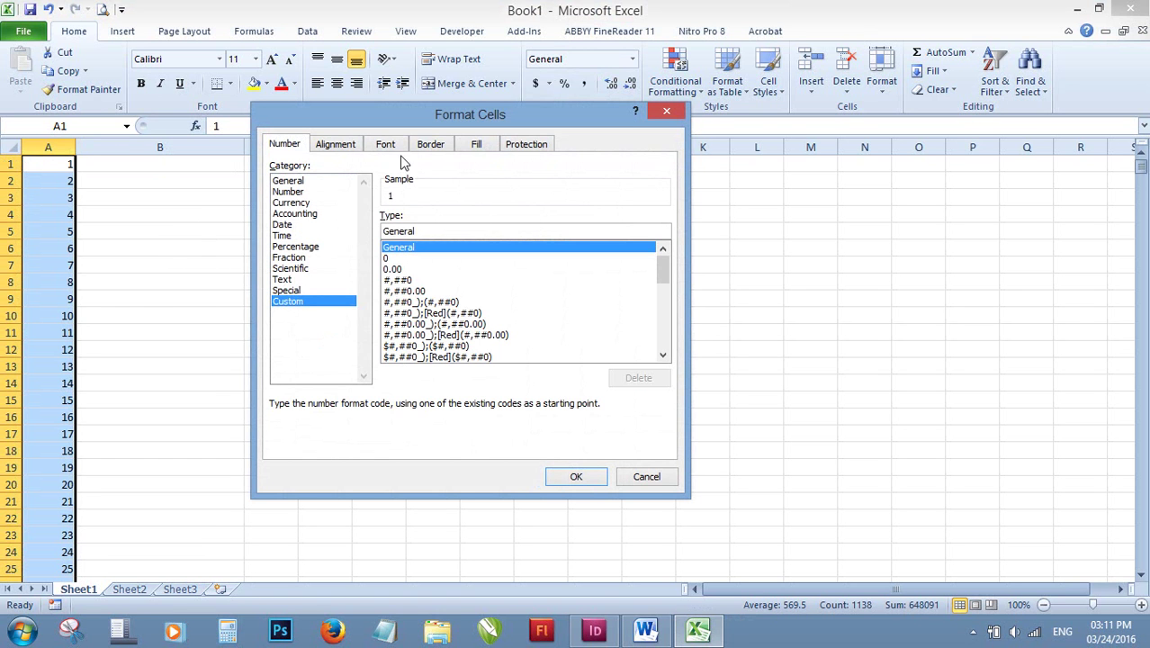
{"action": "type", "text": "0"}
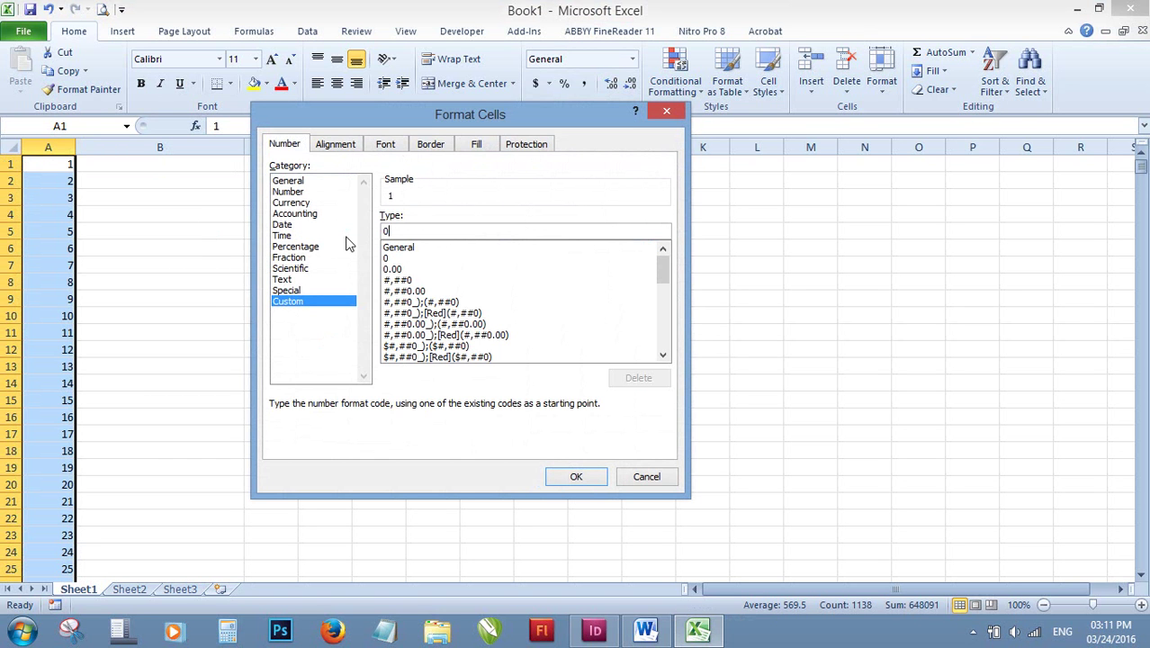
{"action": "type", "text": "00"}
{"action": "key", "text": "BackSpace"}
{"action": "type", "text": "1"}
{"action": "left_click", "coordinate": [583, 477]}
{"action": "left_click", "coordinate": [197, 228]}
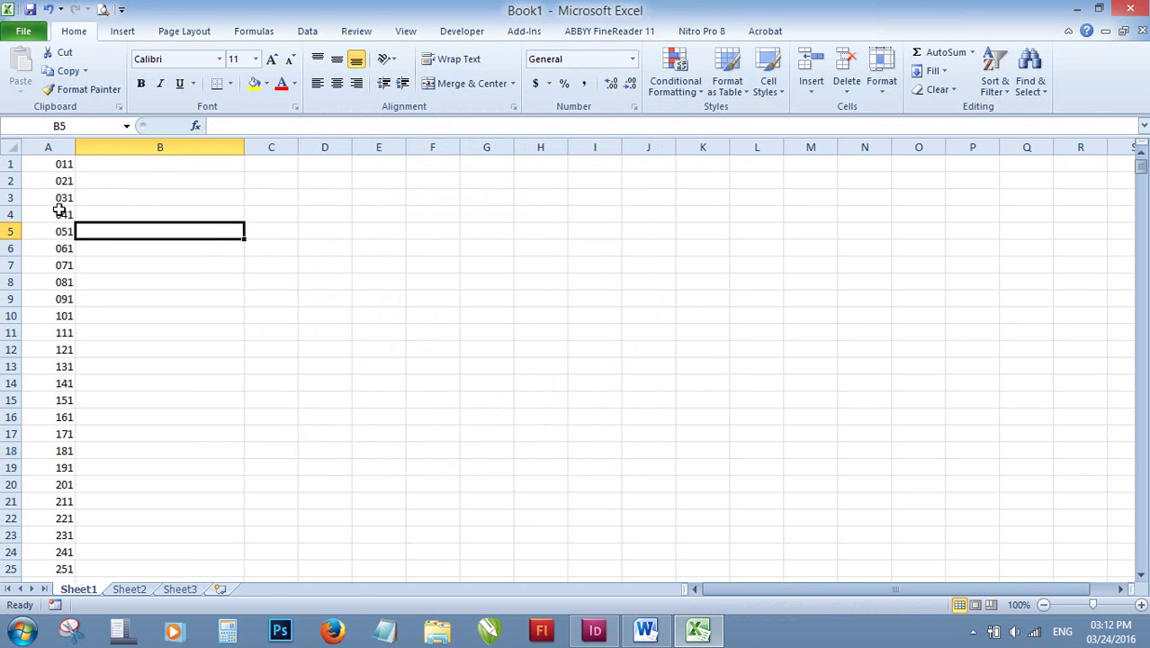
Reselect A1:A1138 and change the custom format code to 000.
{"action": "left_click", "coordinate": [42, 167]}
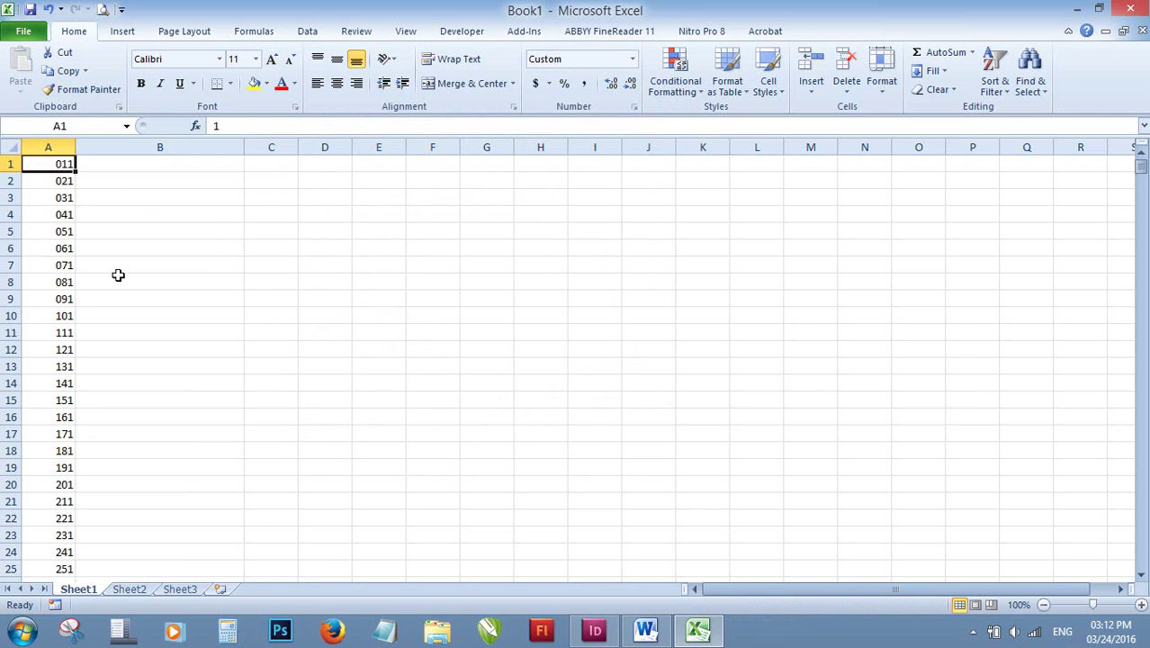
{"action": "key", "text": "ctrl+shift+Down"}
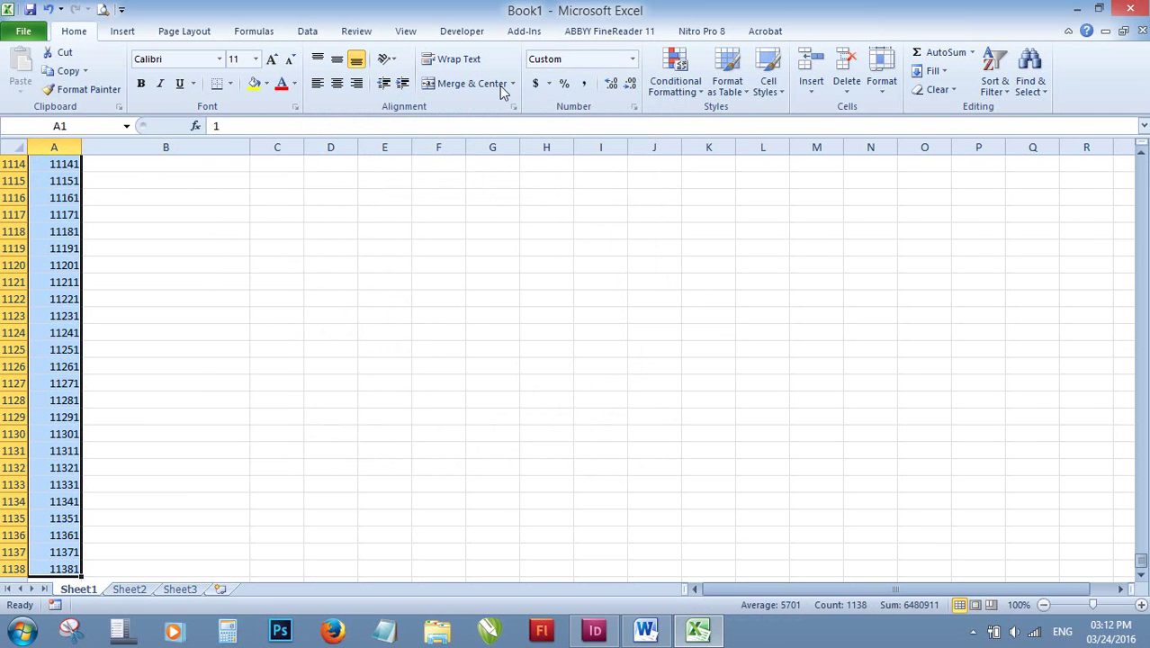
{"action": "left_click", "coordinate": [633, 109]}
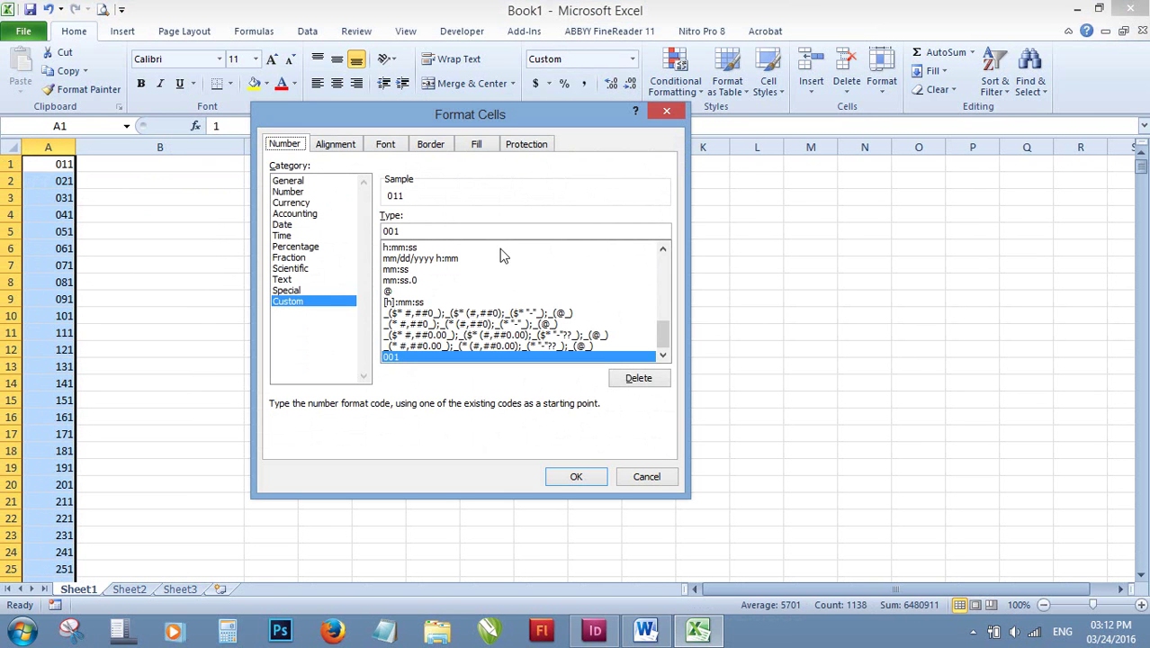
{"action": "left_click", "coordinate": [424, 229]}
{"action": "key", "text": "BackSpace"}
{"action": "type", "text": "0"}
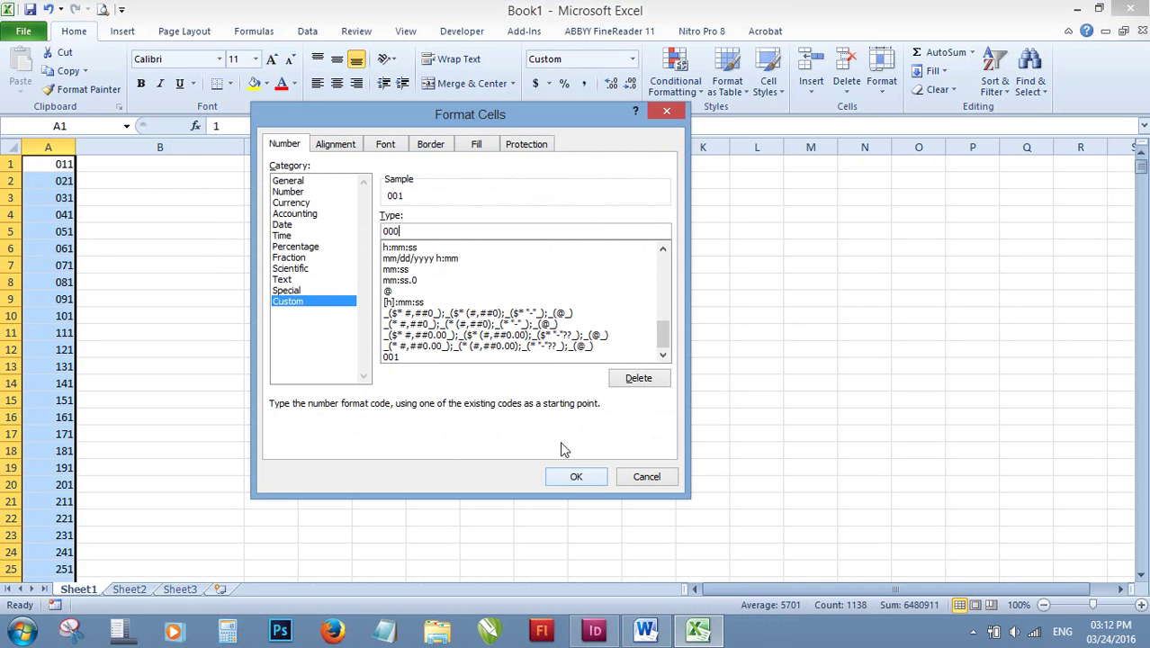
{"action": "left_click", "coordinate": [568, 477]}
Check the padded numbers, confirming cell A3 displays 003.
{"action": "left_click", "coordinate": [68, 169]}
{"action": "scroll", "coordinate": [70, 358], "scroll_direction": "down", "scroll_amount": 1}
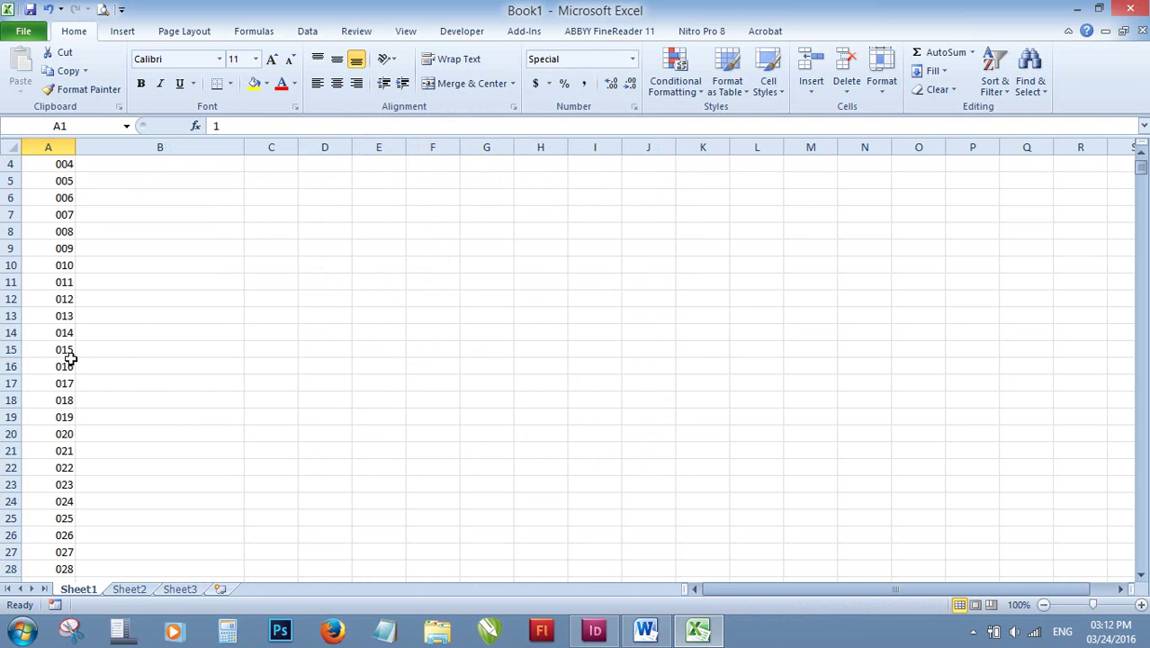
{"action": "scroll", "coordinate": [70, 358], "scroll_direction": "down", "scroll_amount": 16}
{"action": "scroll", "coordinate": [56, 454], "scroll_direction": "up", "scroll_amount": 8}
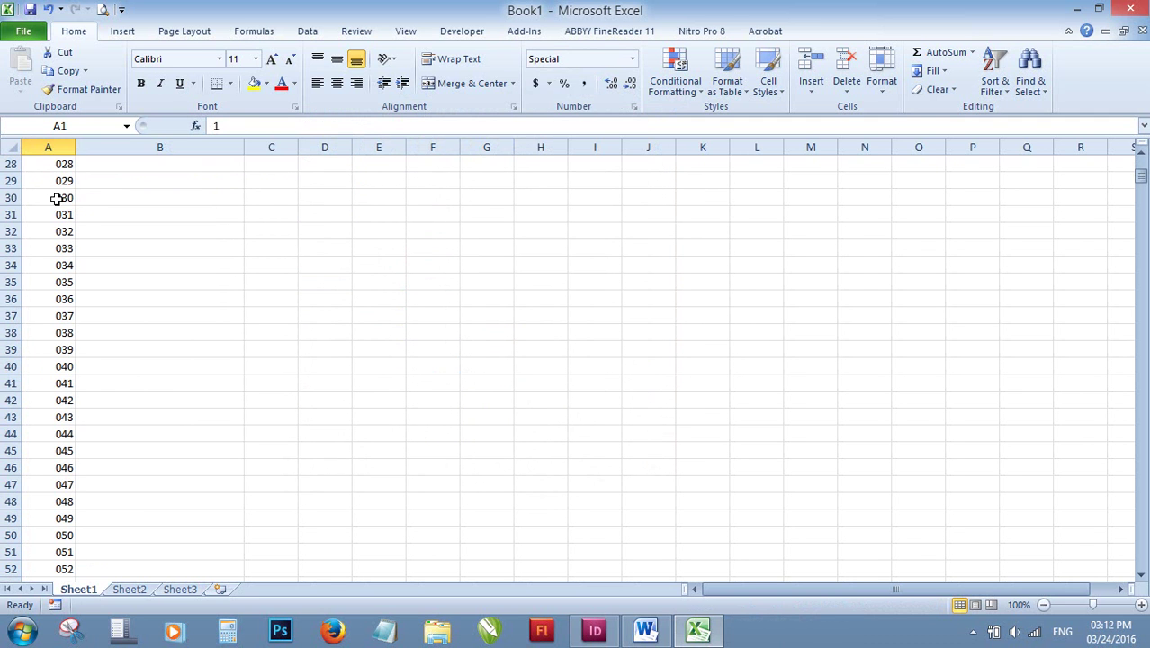
{"action": "scroll", "coordinate": [55, 199], "scroll_direction": "up", "scroll_amount": 9}
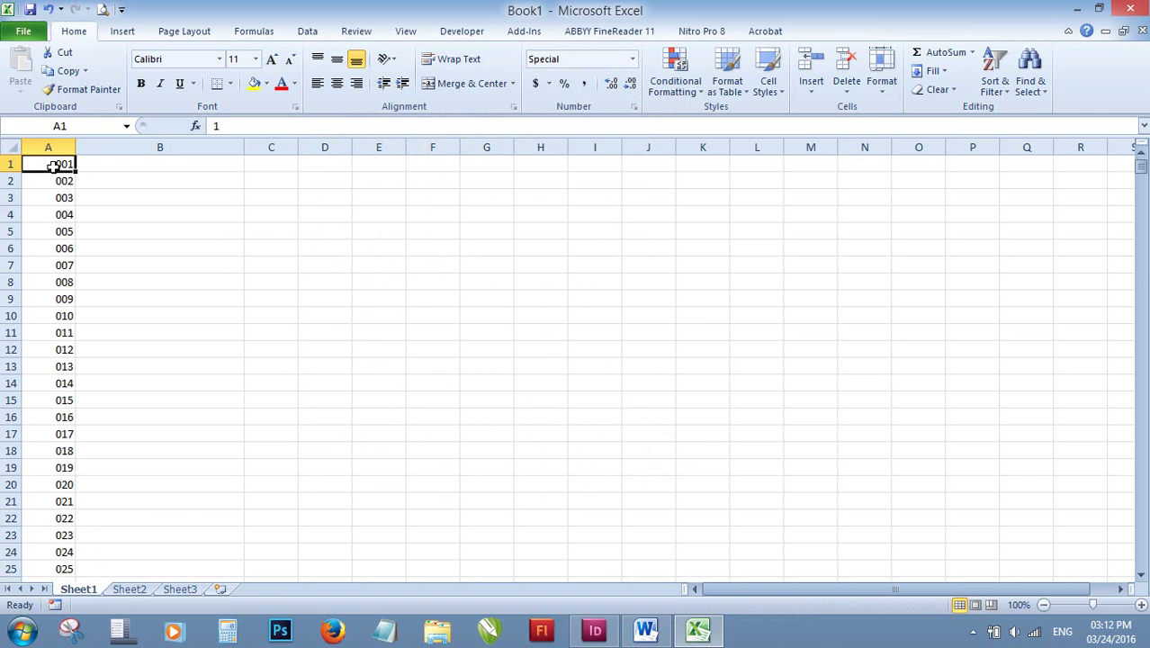
{"action": "left_click", "coordinate": [53, 251]}
{"action": "left_click", "coordinate": [56, 197]}
{"action": "left_click", "coordinate": [217, 126]}
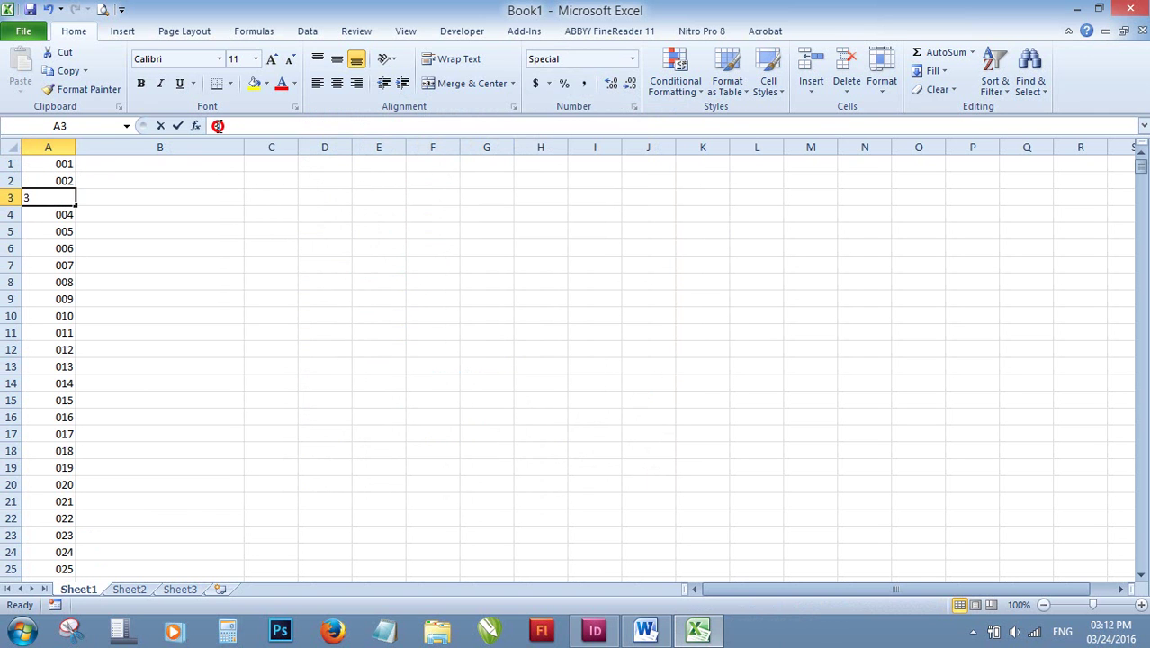
{"action": "left_click", "coordinate": [64, 182]}
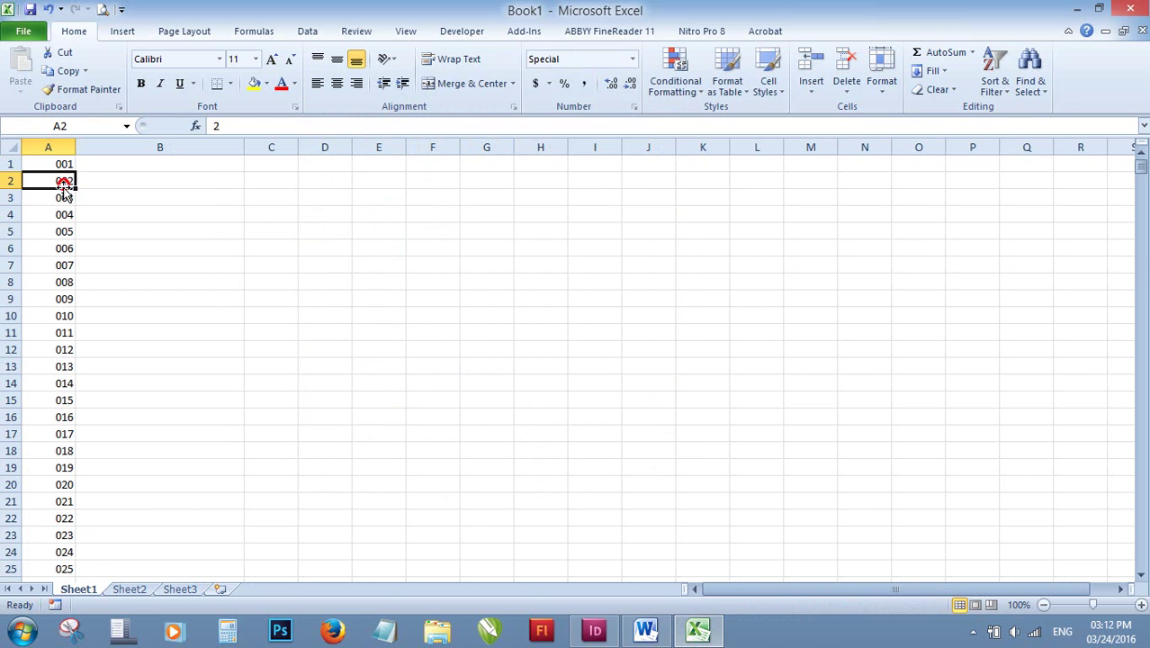
Scroll down column A to inspect cell A1000 holding 1000.
{"action": "scroll", "coordinate": [1125, 392], "scroll_direction": "down", "scroll_amount": 20}
{"action": "mouse_move", "coordinate": [1140, 187]}
{"action": "left_mouse_down"}
{"action": "mouse_move", "coordinate": [1143, 529]}
{"action": "mouse_move", "coordinate": [1105, 509]}
{"action": "left_mouse_up"}
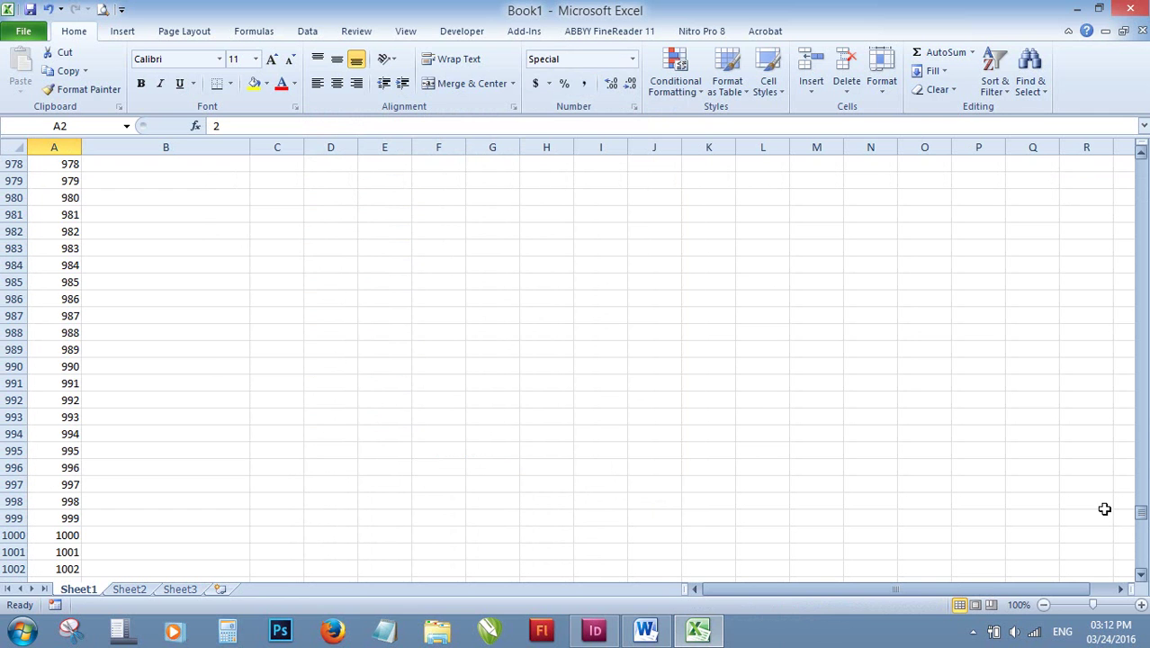
{"action": "left_click", "coordinate": [68, 532]}
{"action": "scroll", "coordinate": [68, 536], "scroll_direction": "down", "scroll_amount": 2}
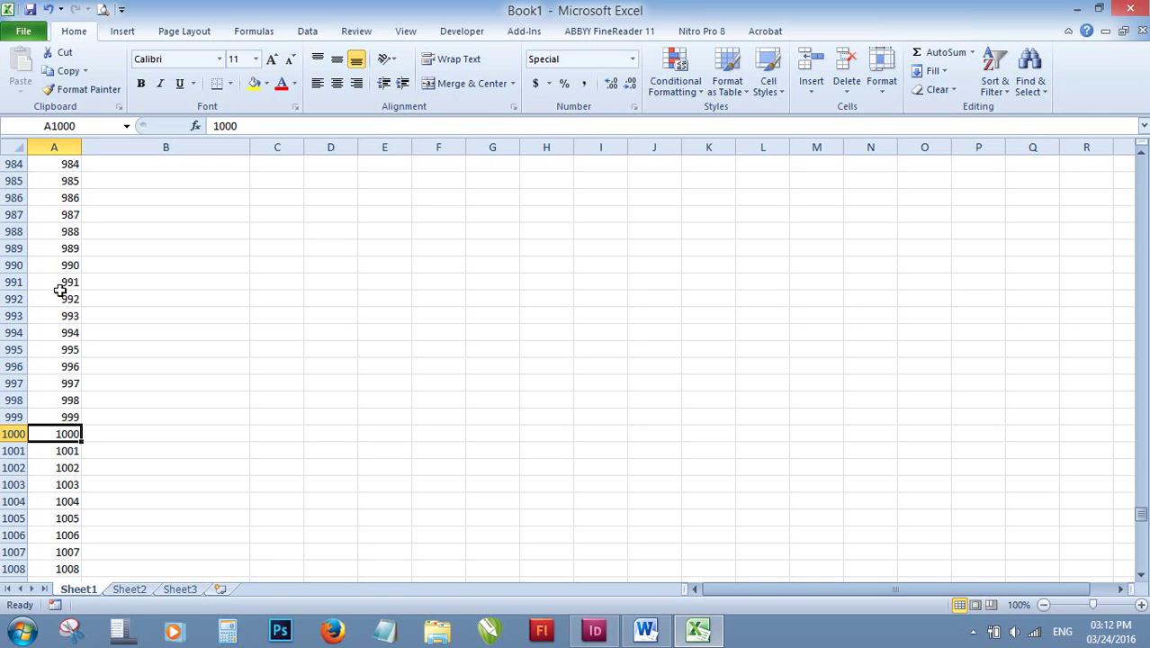
{"action": "scroll", "coordinate": [60, 290], "scroll_direction": "down", "scroll_amount": 4}
{"action": "scroll", "coordinate": [60, 509], "scroll_direction": "down", "scroll_amount": 5}
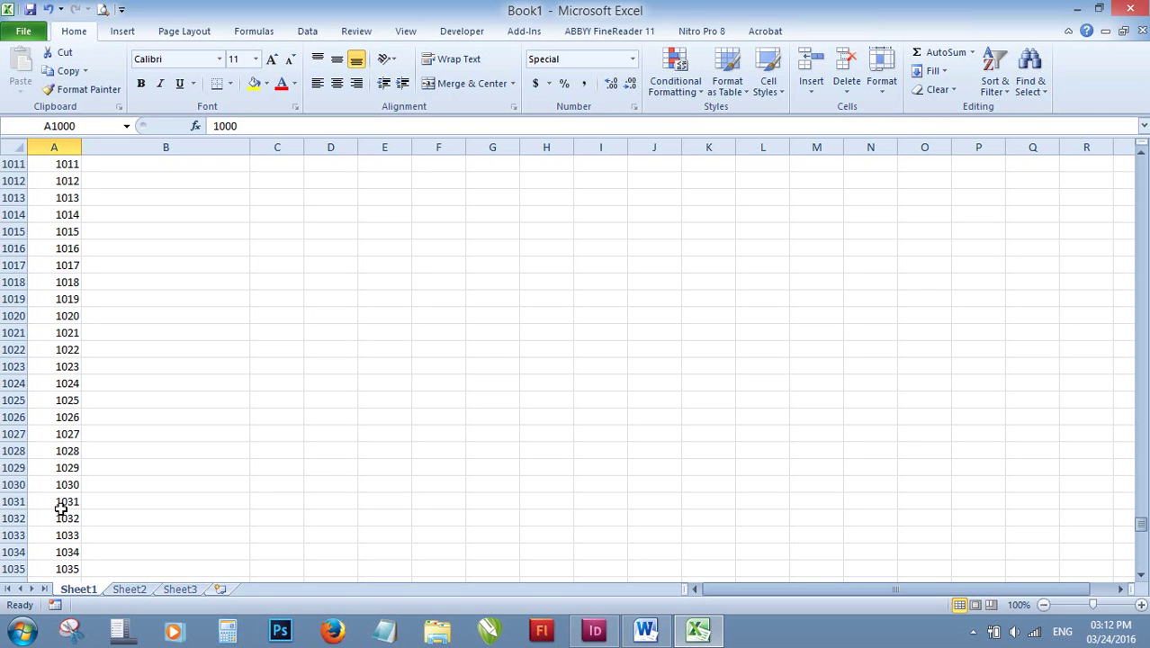
{"action": "scroll", "coordinate": [60, 509], "scroll_direction": "down", "scroll_amount": 20}
{"action": "scroll", "coordinate": [59, 508], "scroll_direction": "down", "scroll_amount": 20}
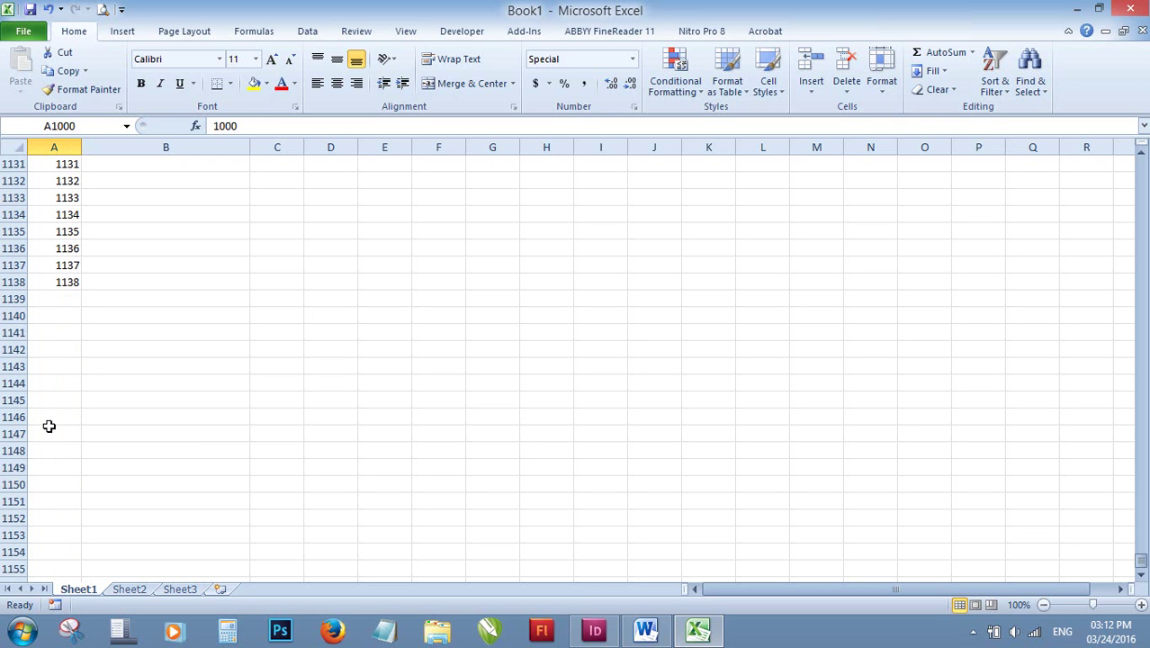
Check the last number 1138 in A1138, then close Excel without saving.
{"action": "left_click", "coordinate": [135, 35]}
{"action": "scroll", "coordinate": [235, 34], "scroll_direction": "down", "scroll_amount": 1}
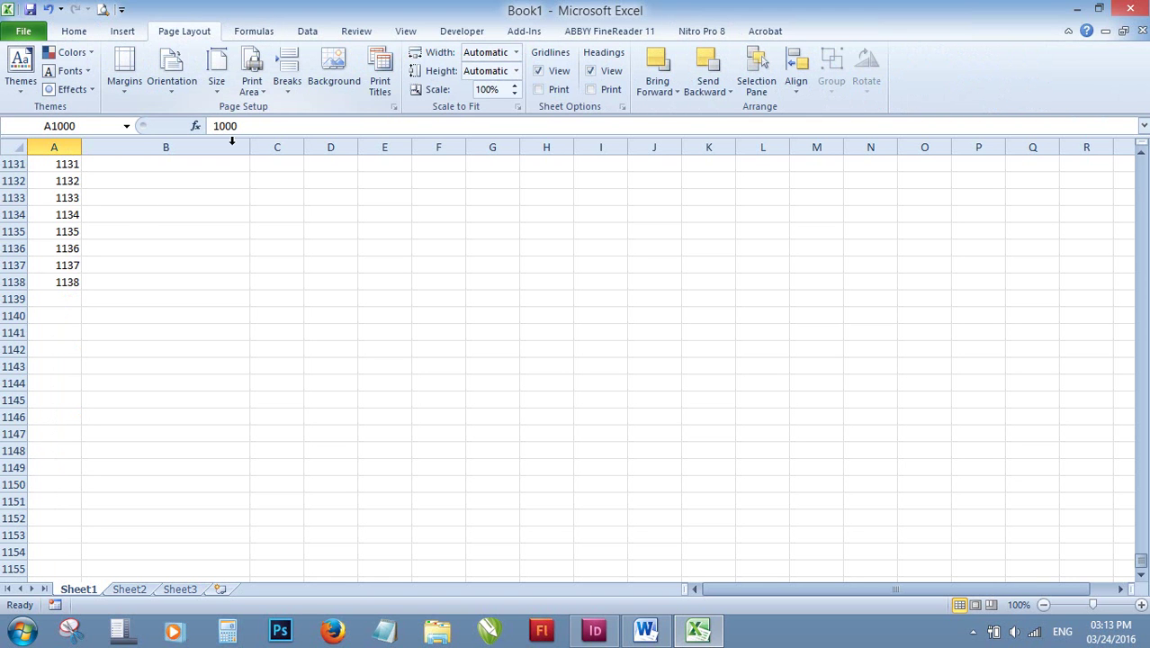
{"action": "left_click", "coordinate": [108, 32]}
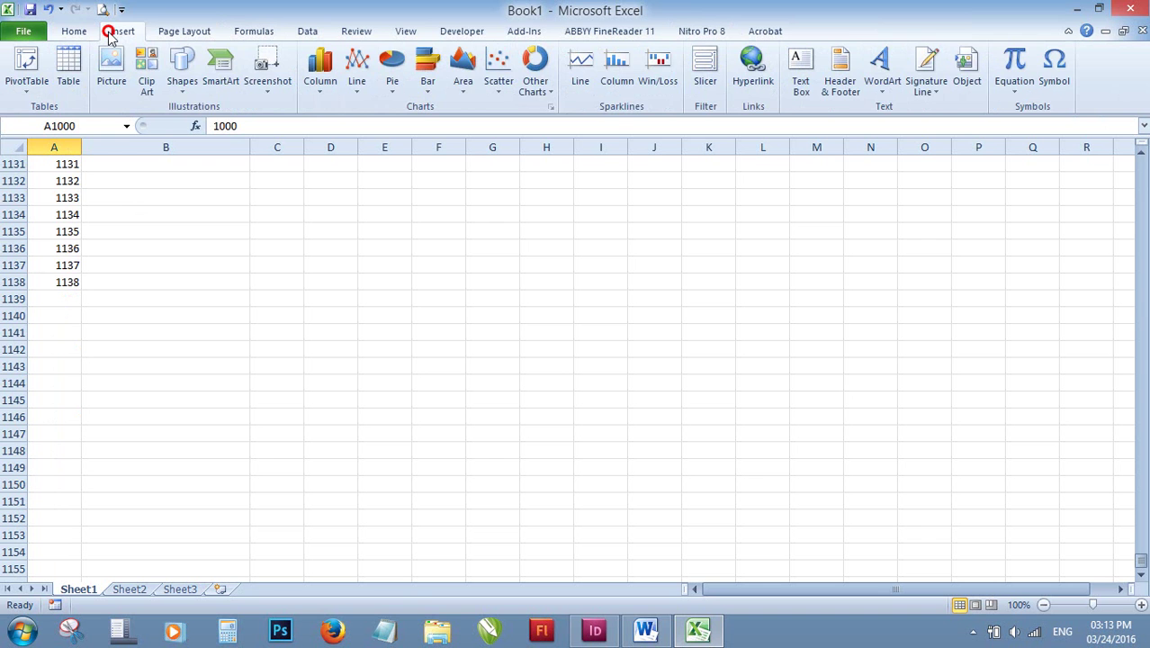
{"action": "left_click", "coordinate": [74, 32]}
{"action": "left_click", "coordinate": [318, 213]}
{"action": "left_click", "coordinate": [67, 283]}
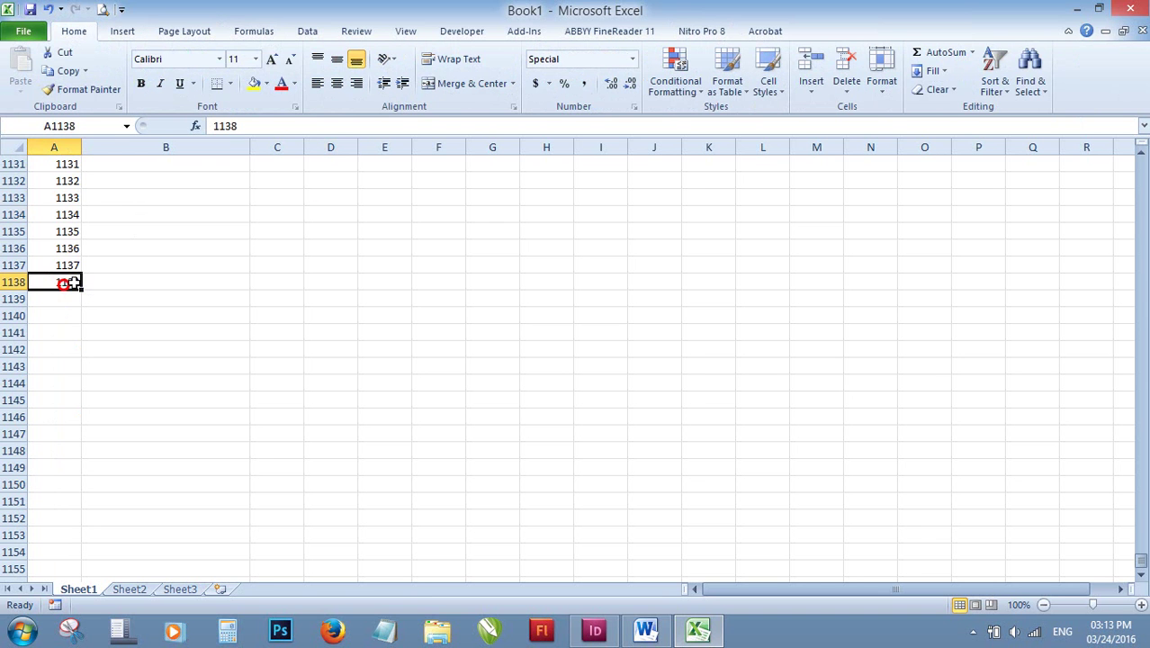
{"action": "mouse_move", "coordinate": [1141, 560]}
{"action": "left_mouse_down"}
{"action": "mouse_move", "coordinate": [1126, 228]}
{"action": "mouse_move", "coordinate": [1139, 166]}
{"action": "left_mouse_up"}
{"action": "left_click", "coordinate": [391, 301]}
{"action": "key", "text": "alt+F4"}
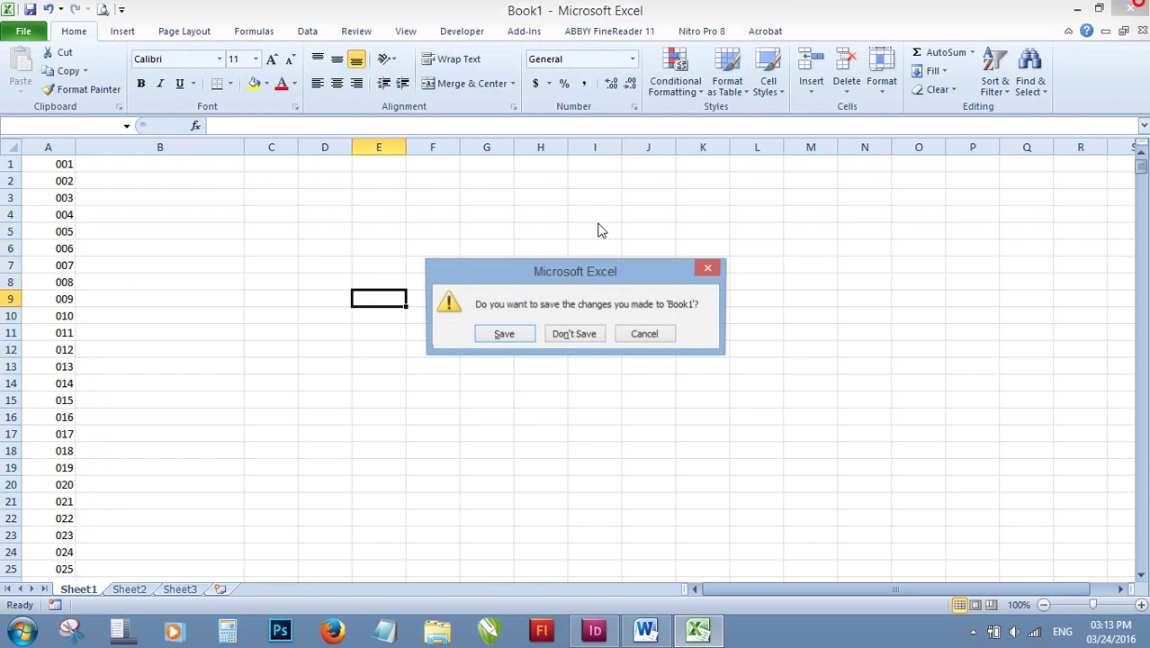
{"action": "key", "text": "n"}
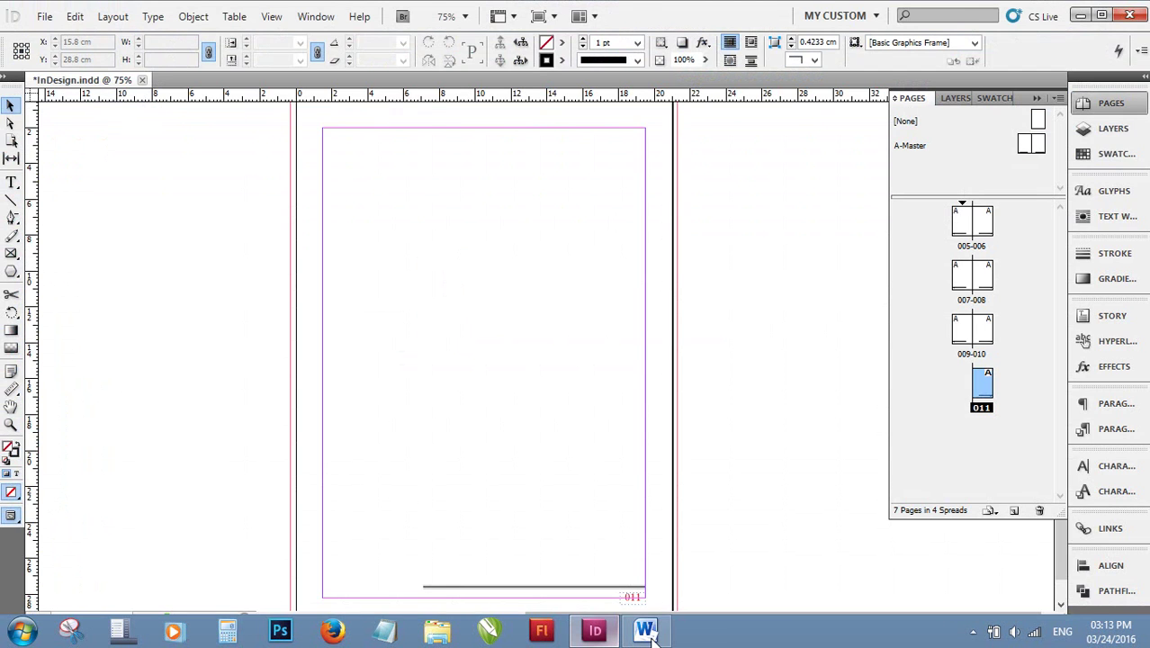
{"action": "left_click", "coordinate": [648, 631]}
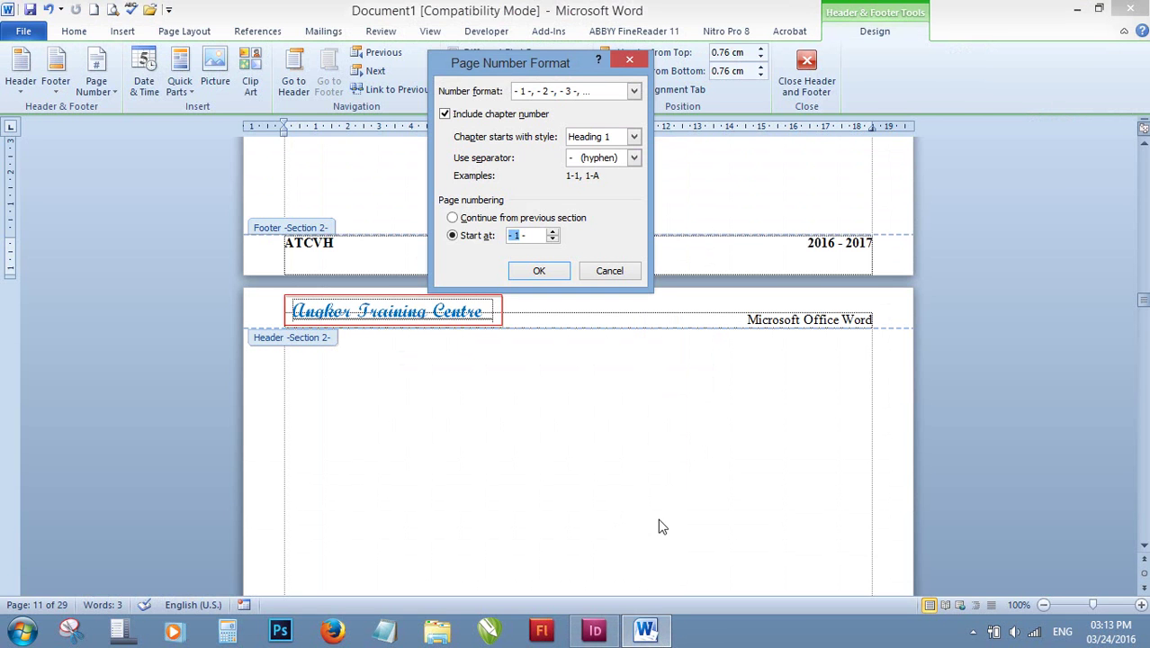
{"action": "key", "text": "alt+Tab"}
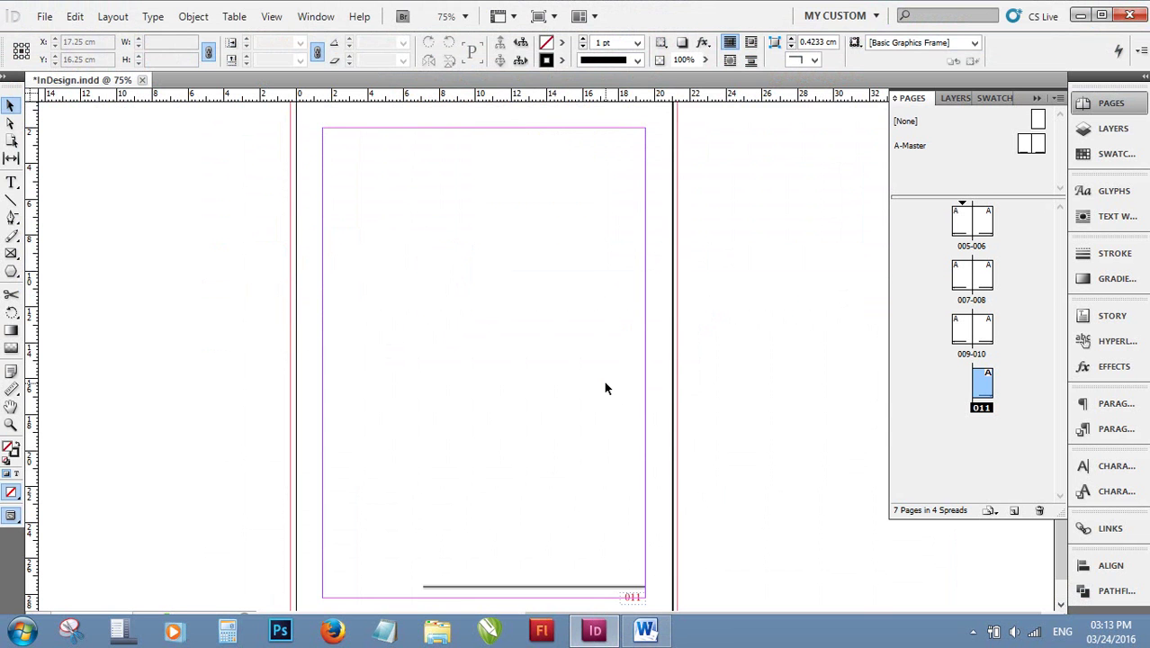
Delete page 011, then add two new pages after spread 009-010.
{"action": "left_click", "coordinate": [980, 385]}
{"action": "left_click_drag", "start_coordinate": [971, 376], "coordinate": [1035, 514]}
{"action": "left_click", "coordinate": [1037, 512]}
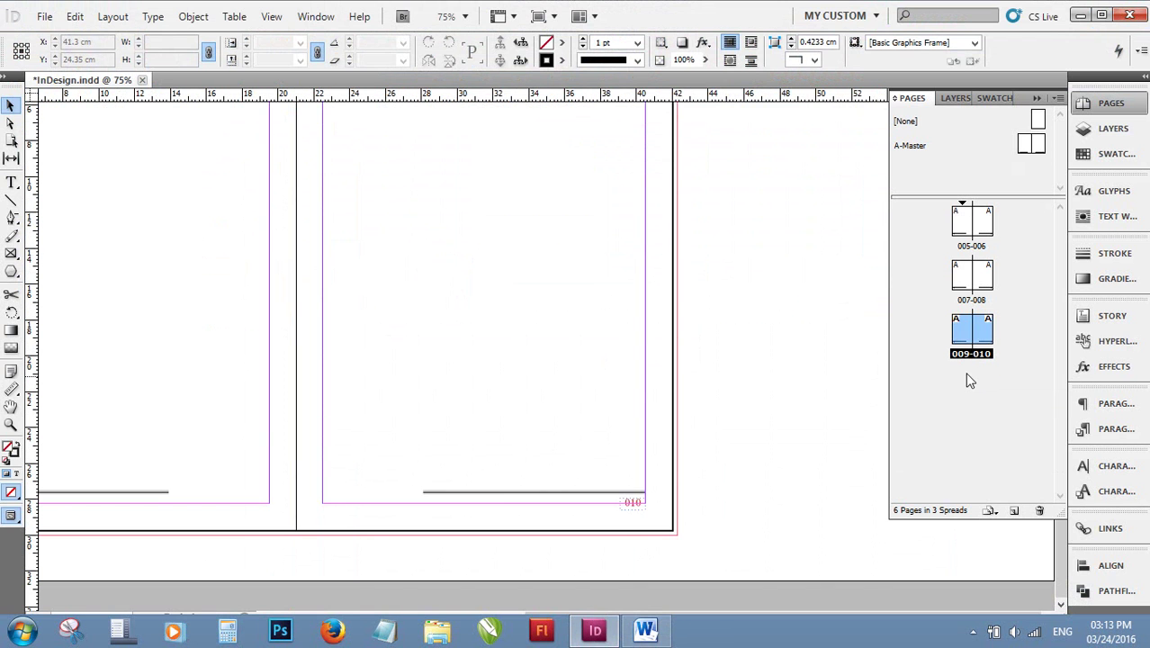
{"action": "left_click", "coordinate": [951, 328]}
{"action": "left_click", "coordinate": [982, 329]}
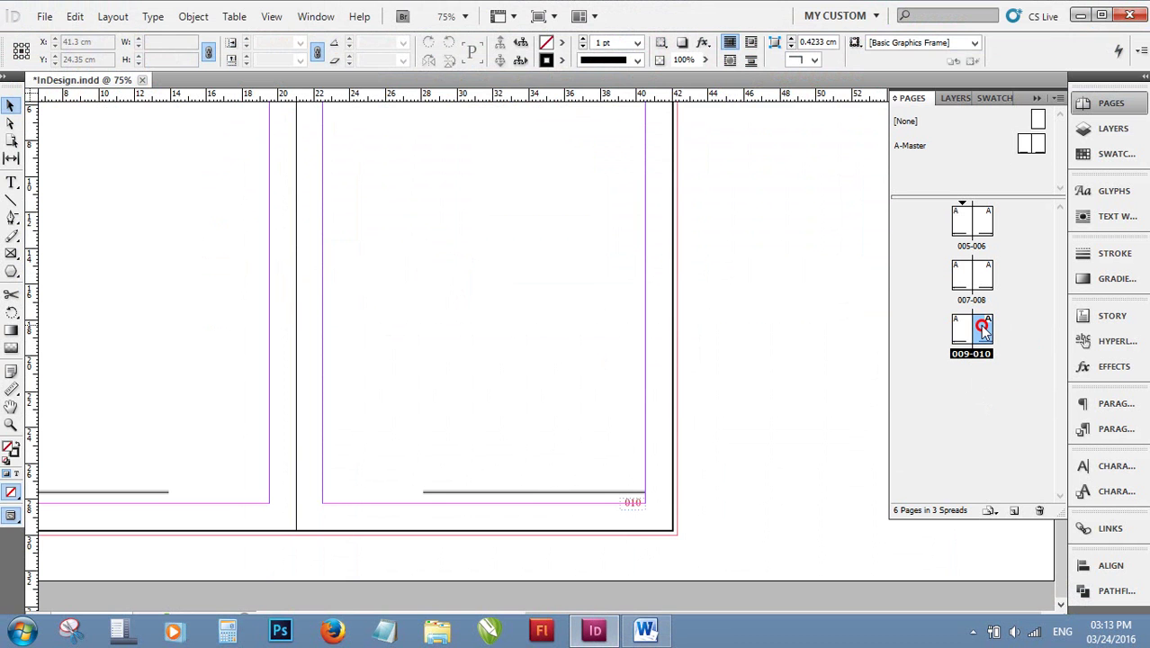
{"action": "left_click", "coordinate": [959, 334]}
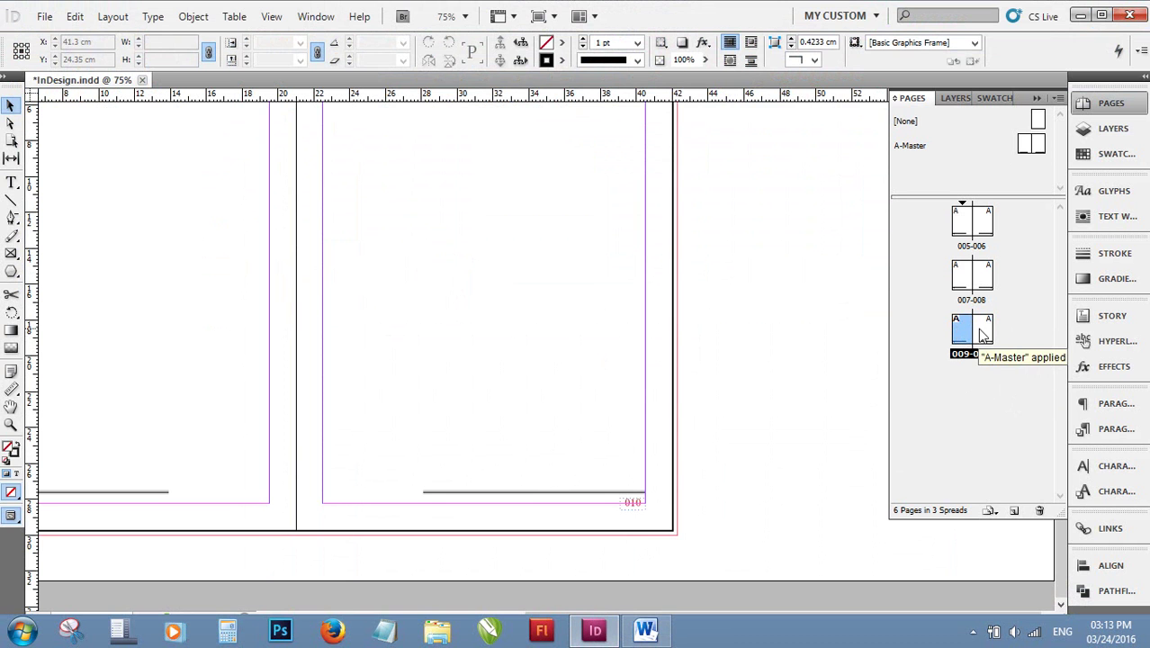
{"action": "left_click", "coordinate": [965, 337]}
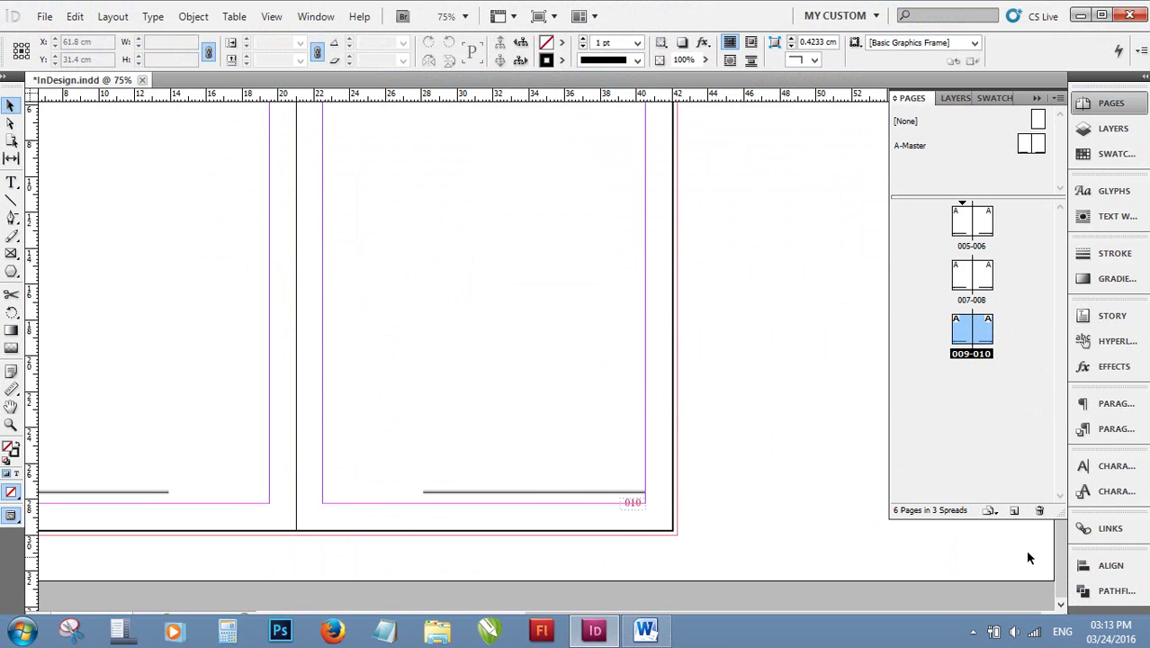
{"action": "left_click", "coordinate": [1014, 510]}
{"action": "left_click", "coordinate": [1014, 510]}
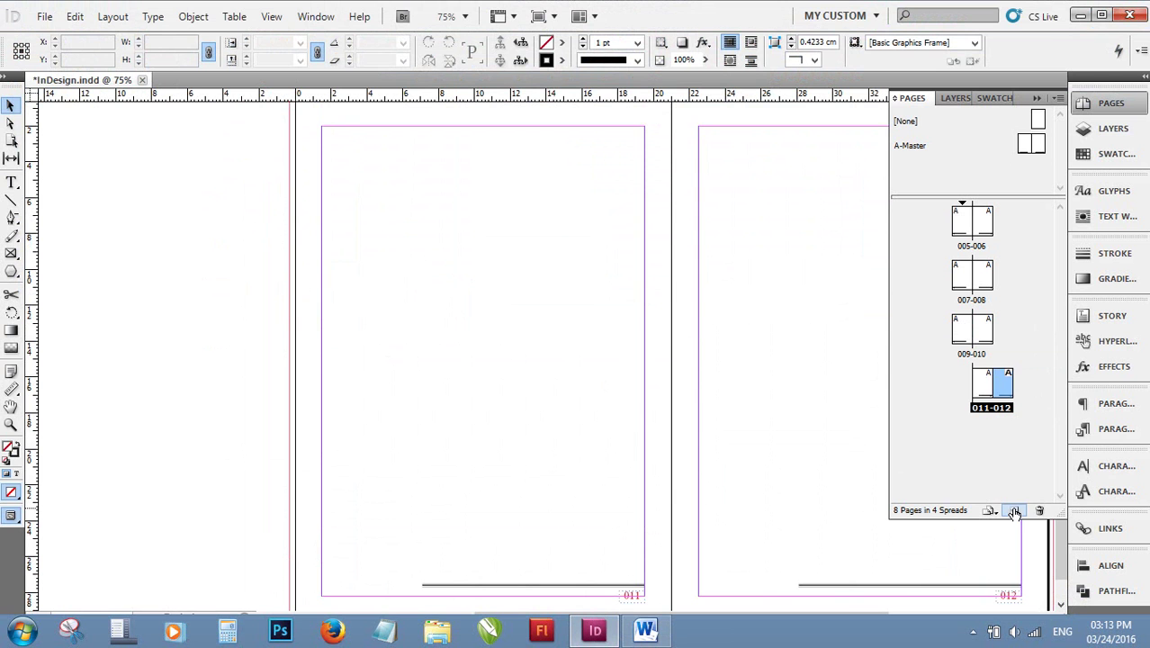
Rearrange pages 011 and 012 back into a single facing spread.
{"action": "left_click", "coordinate": [987, 383]}
{"action": "left_click_drag", "start_coordinate": [987, 383], "coordinate": [962, 380]}
{"action": "left_click_drag", "start_coordinate": [987, 438], "coordinate": [963, 382]}
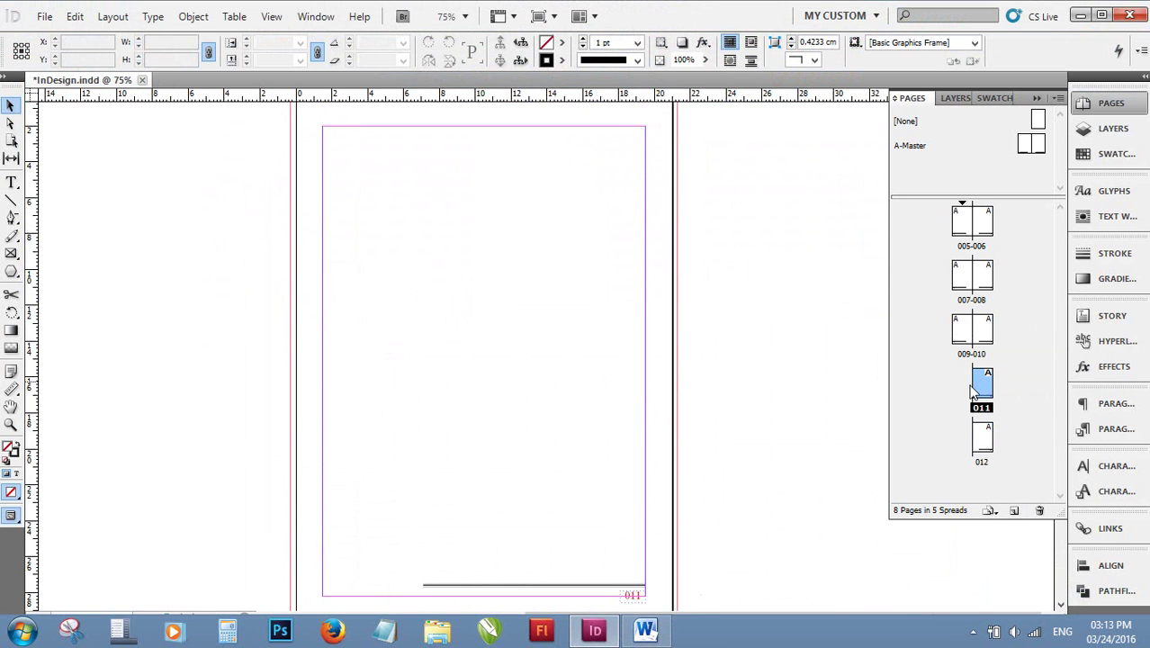
{"action": "left_click", "coordinate": [997, 392]}
{"action": "mouse_move", "coordinate": [997, 391]}
{"action": "left_mouse_down"}
{"action": "mouse_move", "coordinate": [986, 420]}
{"action": "mouse_move", "coordinate": [989, 389]}
{"action": "mouse_move", "coordinate": [968, 388]}
{"action": "left_mouse_up"}
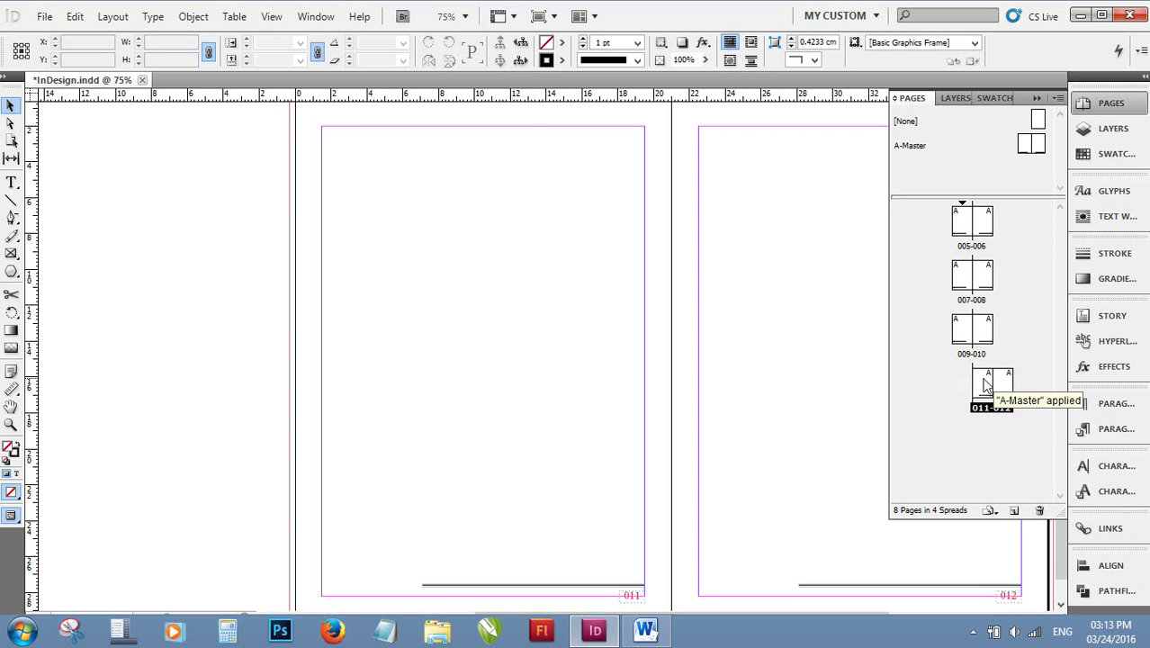
{"action": "mouse_move", "coordinate": [986, 386]}
{"action": "left_mouse_down"}
{"action": "mouse_move", "coordinate": [963, 376]}
{"action": "mouse_move", "coordinate": [971, 385]}
{"action": "left_mouse_up"}
{"action": "left_click", "coordinate": [995, 443]}
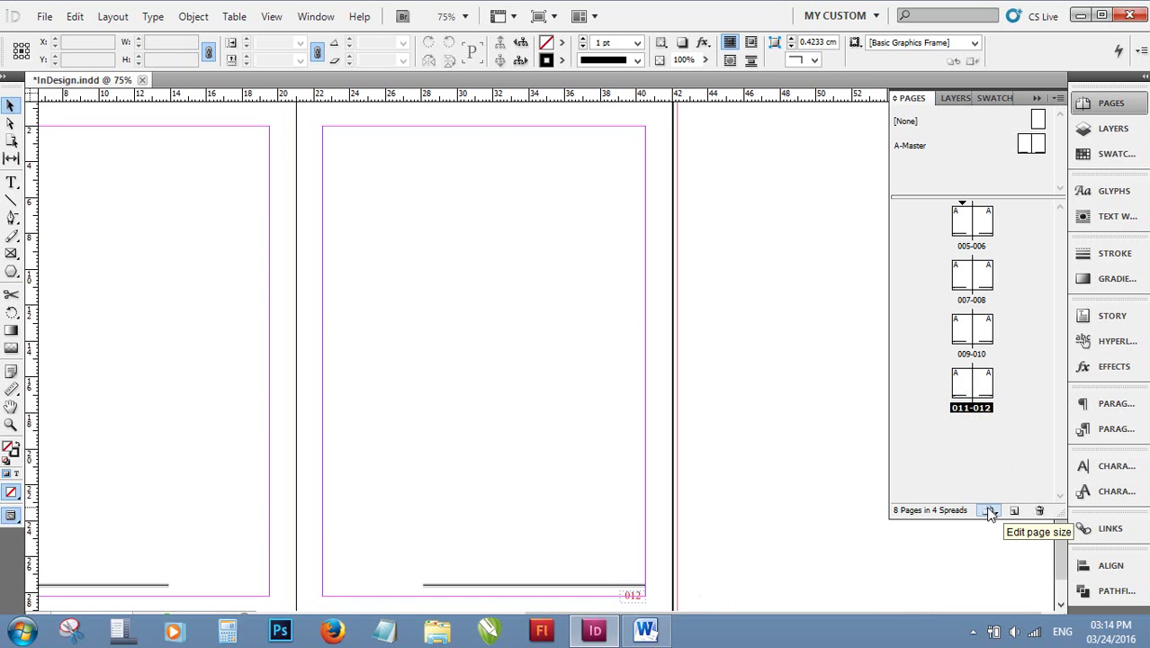
Add new spreads from 013-014 through 025-026.
{"action": "left_click", "coordinate": [1016, 512]}
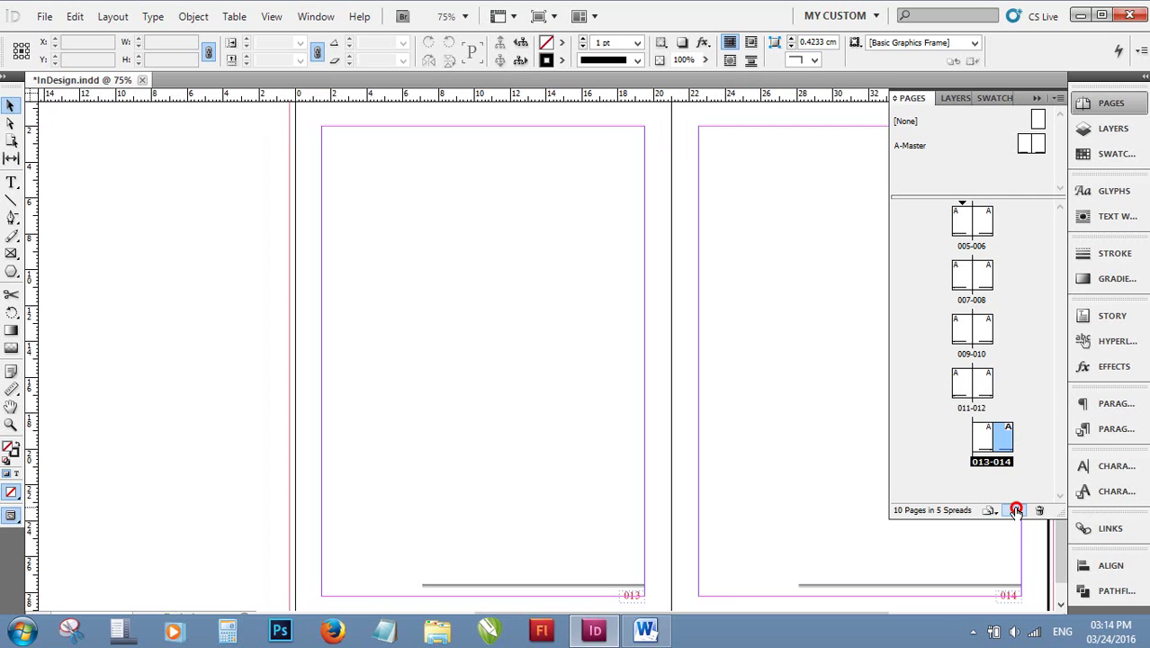
{"action": "left_click", "coordinate": [1011, 510]}
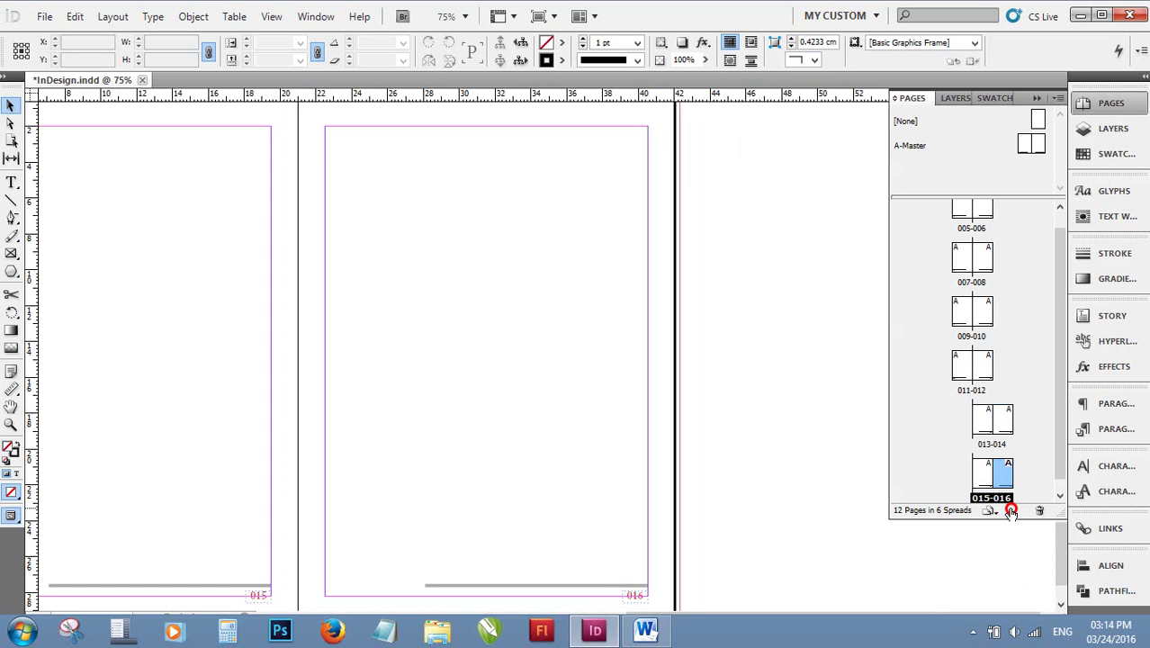
{"action": "left_click", "coordinate": [1012, 511]}
{"action": "left_click", "coordinate": [1011, 510]}
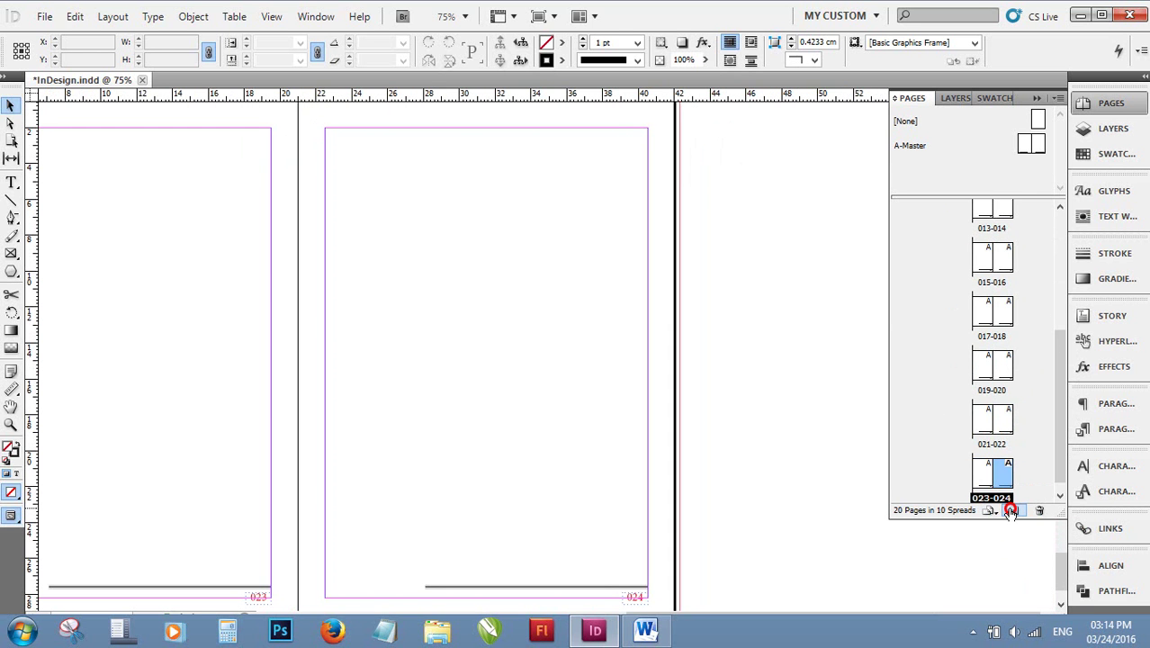
{"action": "left_click", "coordinate": [1011, 511]}
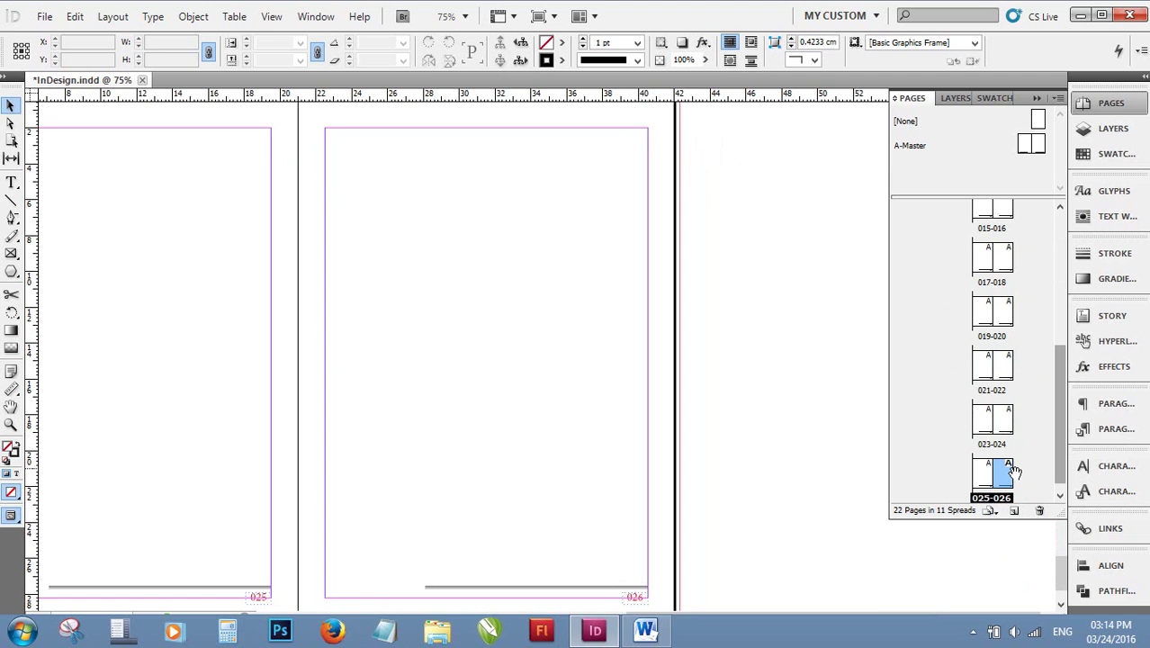
{"action": "left_click", "coordinate": [987, 482], "text": "shift"}
{"action": "left_click_drag", "start_coordinate": [1063, 415], "coordinate": [1069, 336]}
Delete the extra last page 026, leaving 21 pages in 11 spreads.
{"action": "left_click", "coordinate": [976, 324], "text": "shift"}
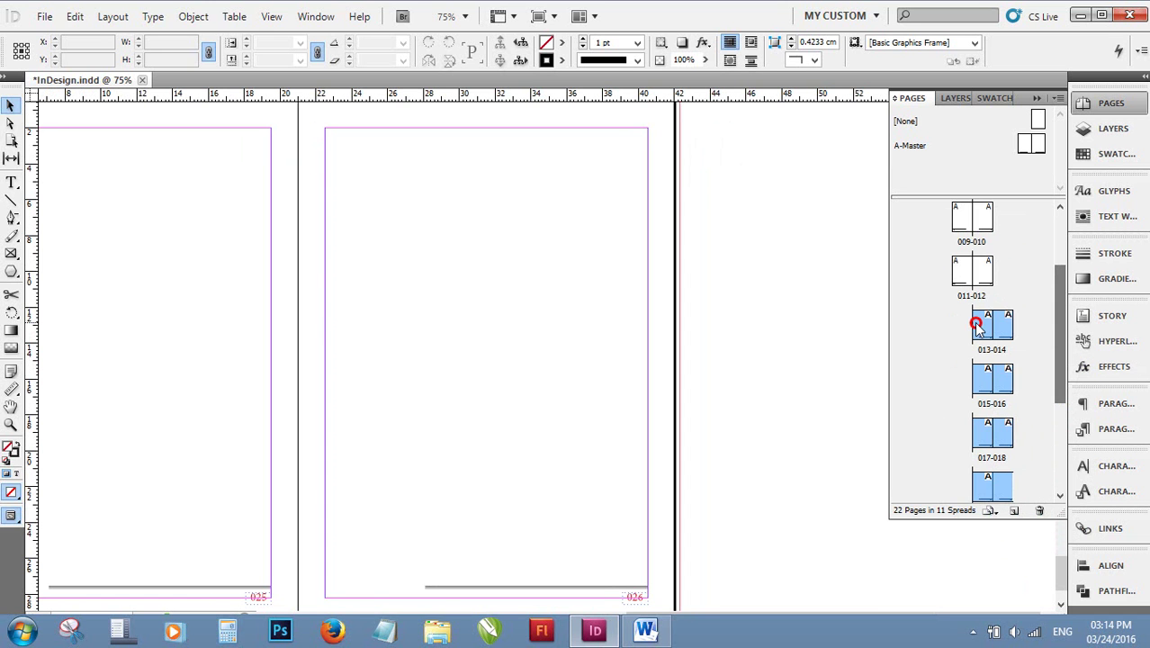
{"action": "mouse_move", "coordinate": [976, 324]}
{"action": "left_mouse_down"}
{"action": "mouse_move", "coordinate": [926, 320]}
{"action": "mouse_move", "coordinate": [1003, 325]}
{"action": "mouse_move", "coordinate": [979, 326]}
{"action": "left_mouse_up"}
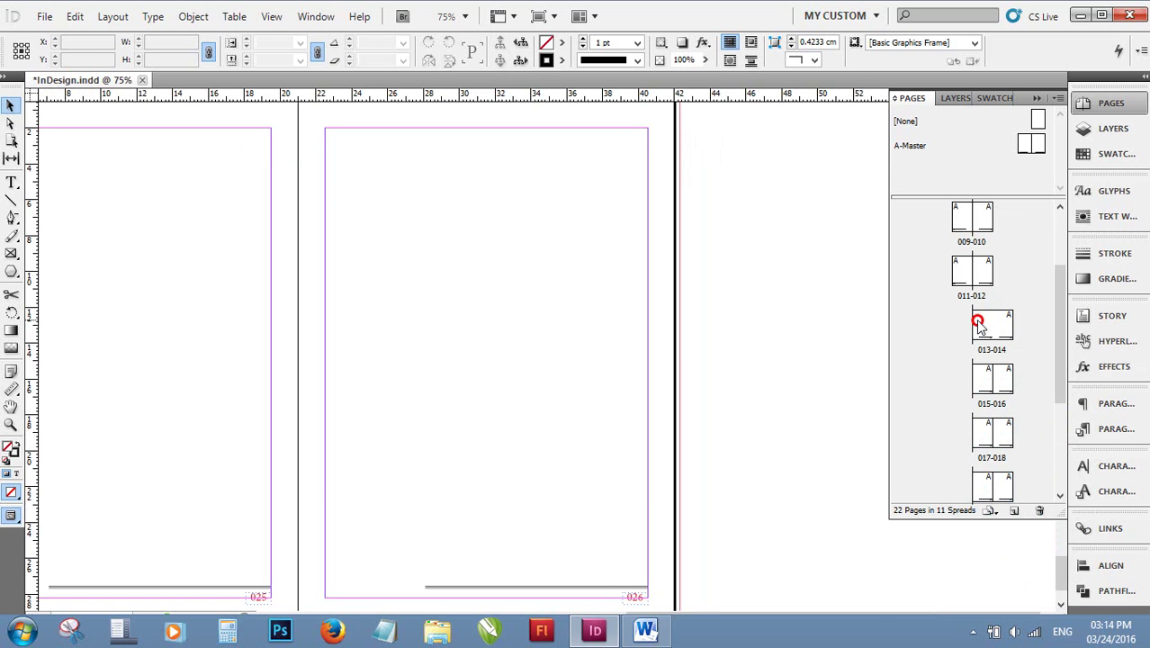
{"action": "left_click", "coordinate": [979, 323]}
{"action": "key", "text": "Delete"}
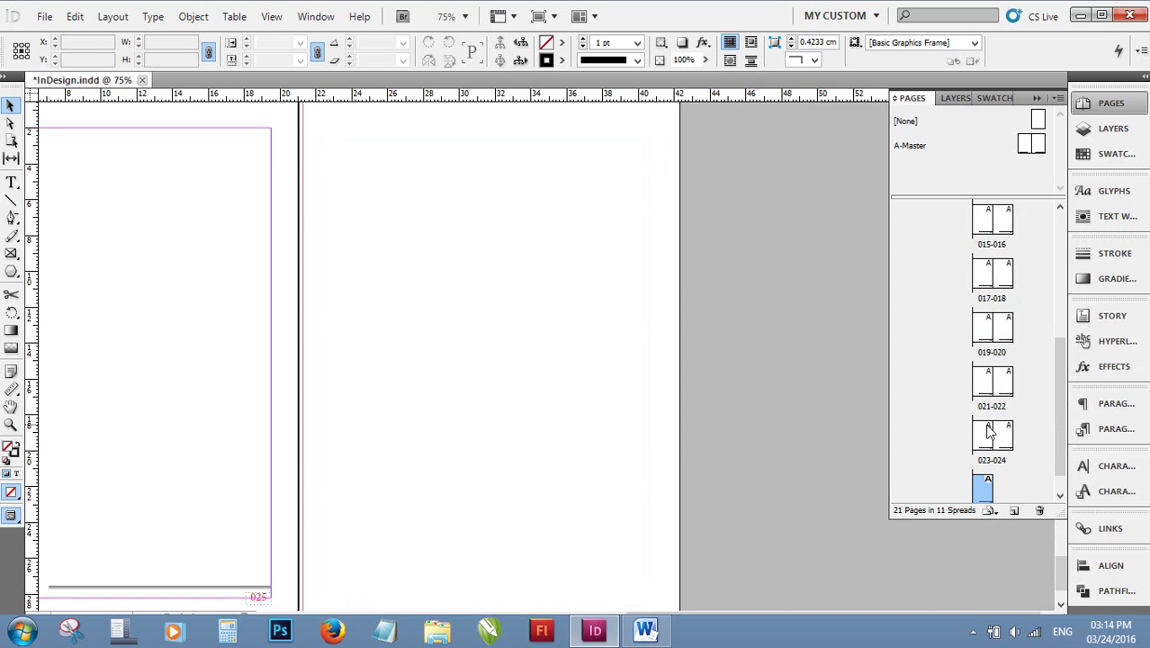
{"action": "left_click_drag", "start_coordinate": [1059, 432], "coordinate": [1049, 334]}
Turn on Allow Document Pages to Shuffle and confirm with Yes.
{"action": "right_click", "coordinate": [997, 360]}
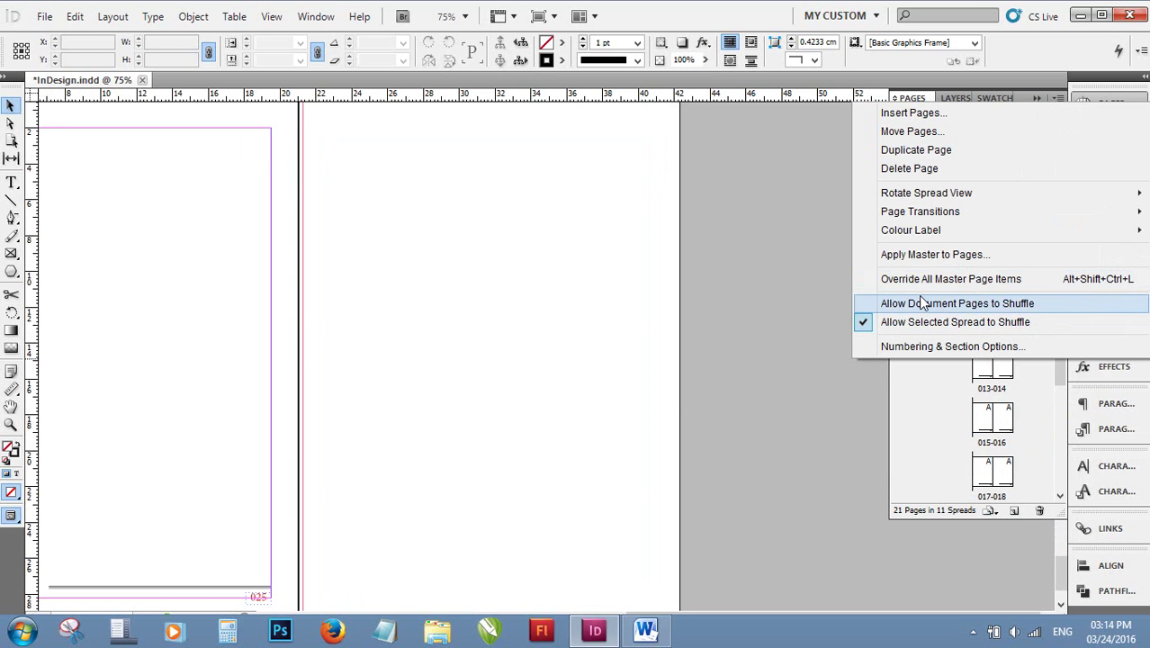
{"action": "left_click", "coordinate": [877, 303]}
{"action": "left_click", "coordinate": [536, 378]}
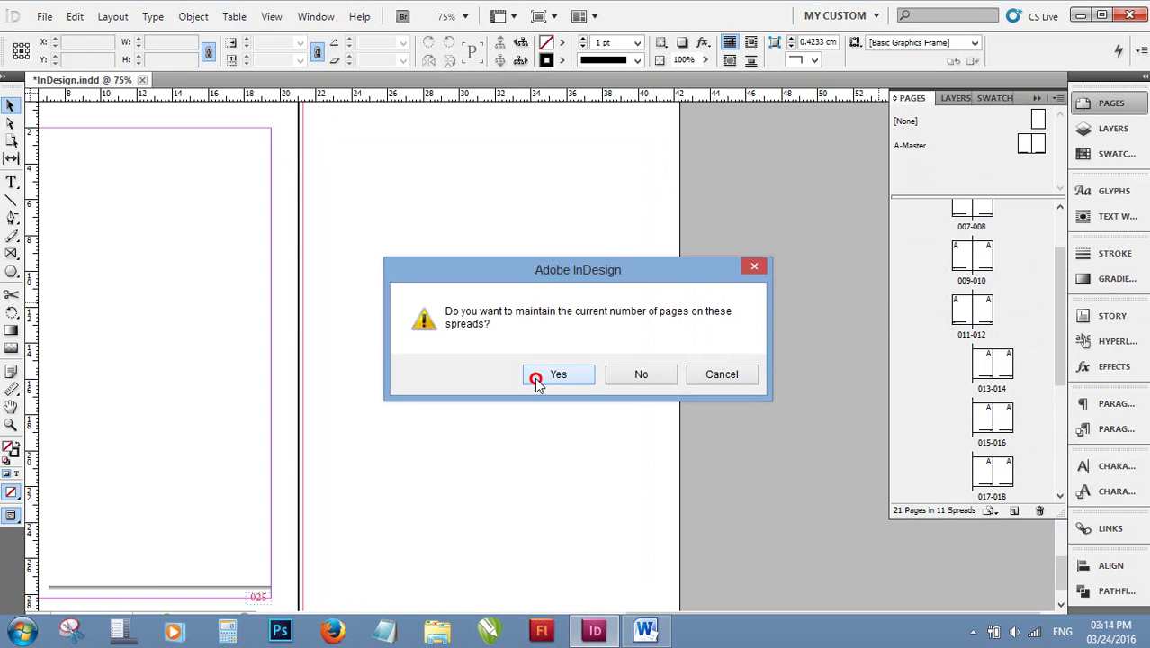
{"action": "left_click_drag", "start_coordinate": [1059, 336], "coordinate": [1058, 302]}
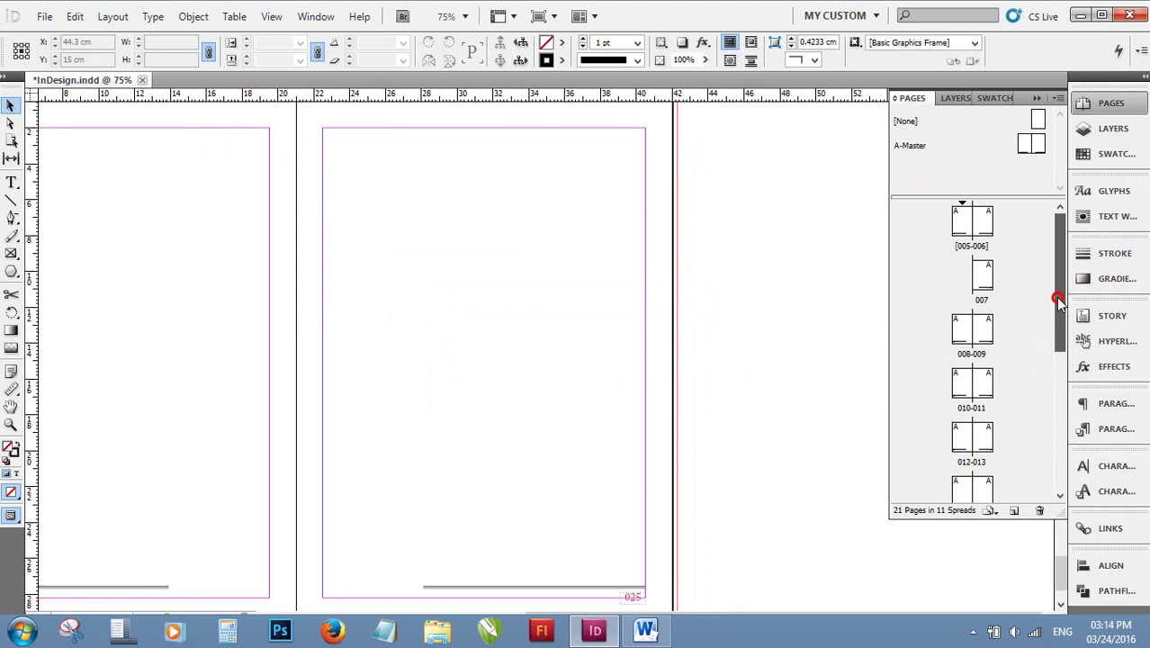
Delete the lone page 007, leaving 20 pages in 10 spreads.
{"action": "left_click_drag", "start_coordinate": [989, 285], "coordinate": [1051, 273]}
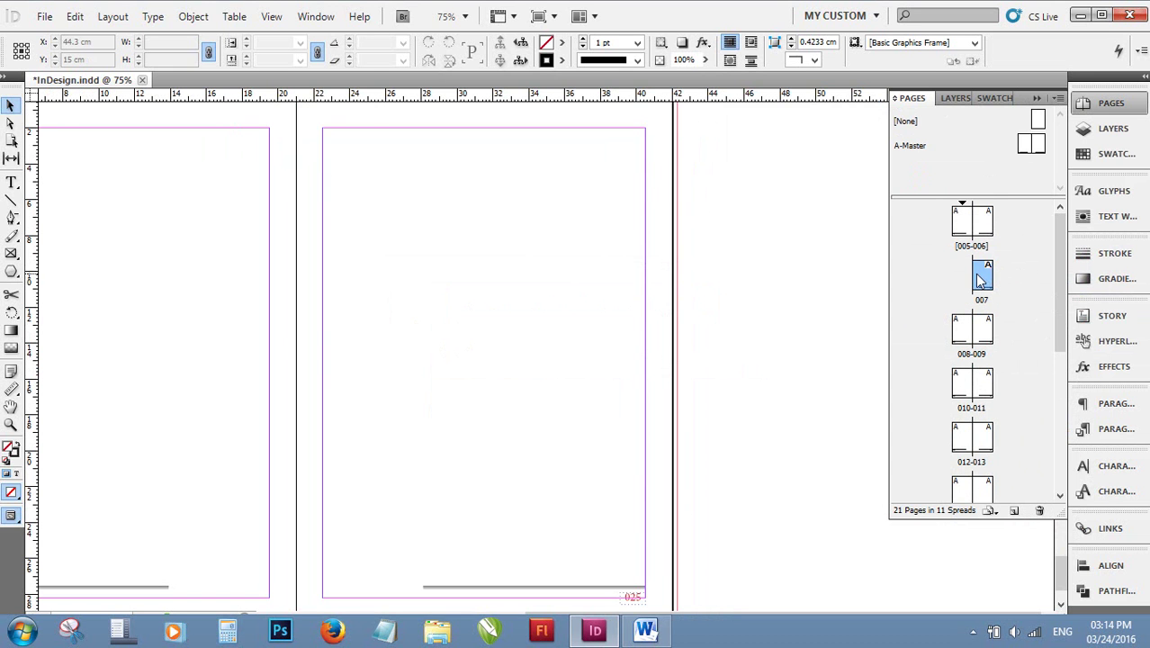
{"action": "left_click_drag", "start_coordinate": [980, 280], "coordinate": [1038, 511]}
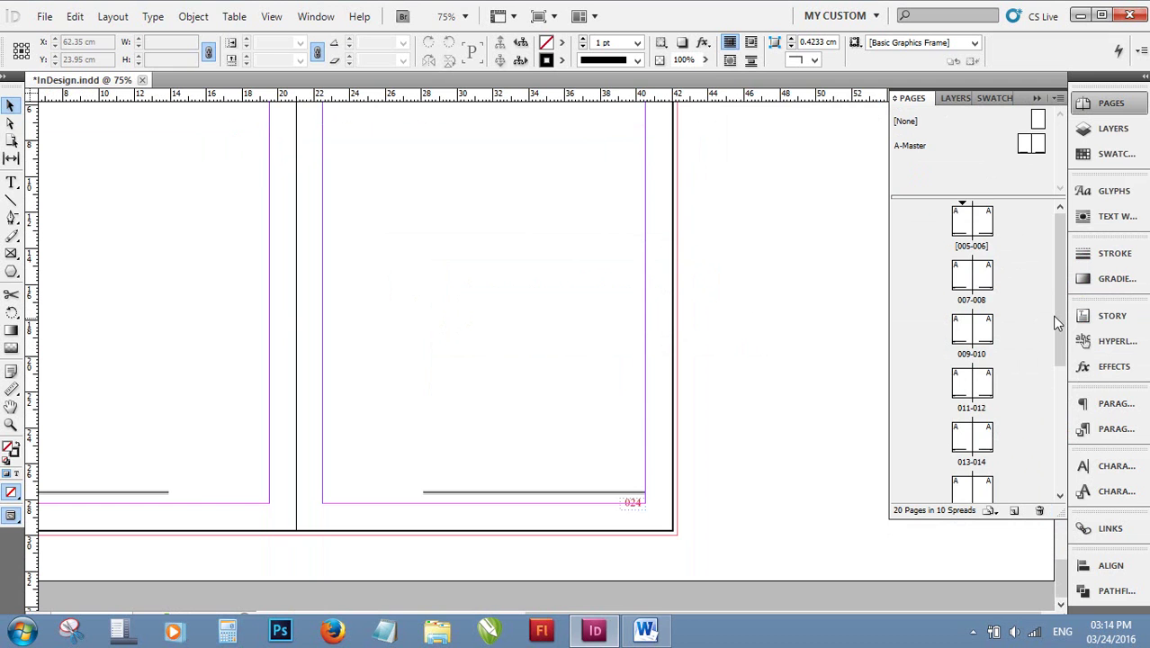
{"action": "left_click_drag", "start_coordinate": [1057, 324], "coordinate": [1062, 506]}
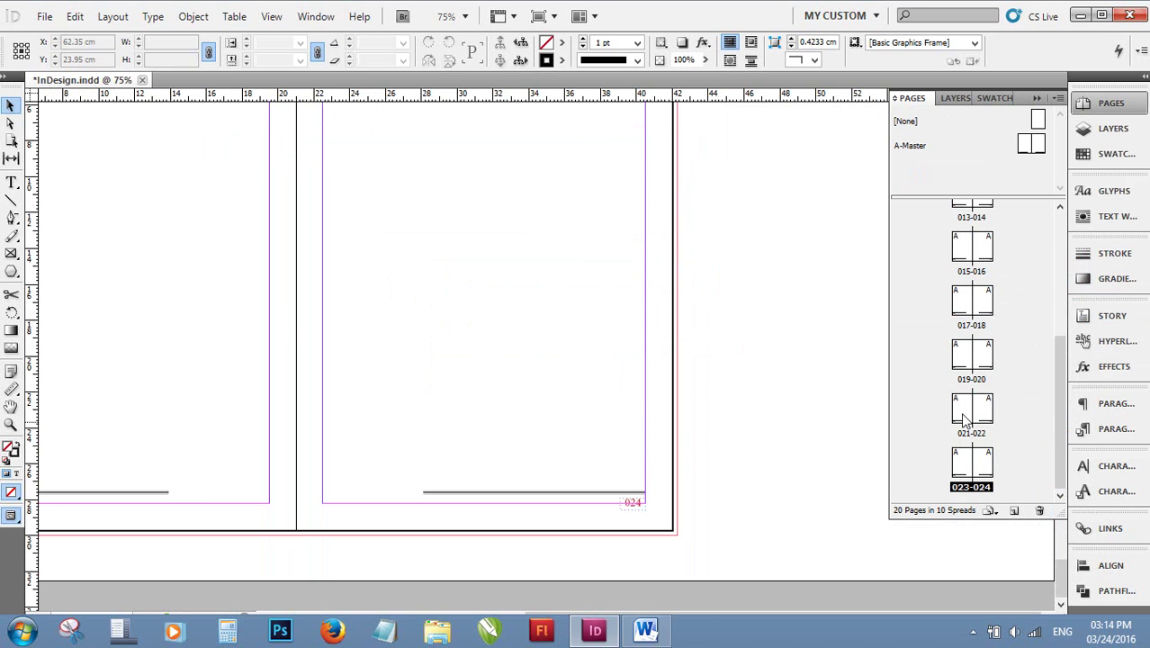
{"action": "mouse_move", "coordinate": [1050, 432]}
{"action": "left_mouse_down"}
{"action": "mouse_move", "coordinate": [1050, 387]}
{"action": "mouse_move", "coordinate": [987, 383]}
{"action": "left_mouse_up"}
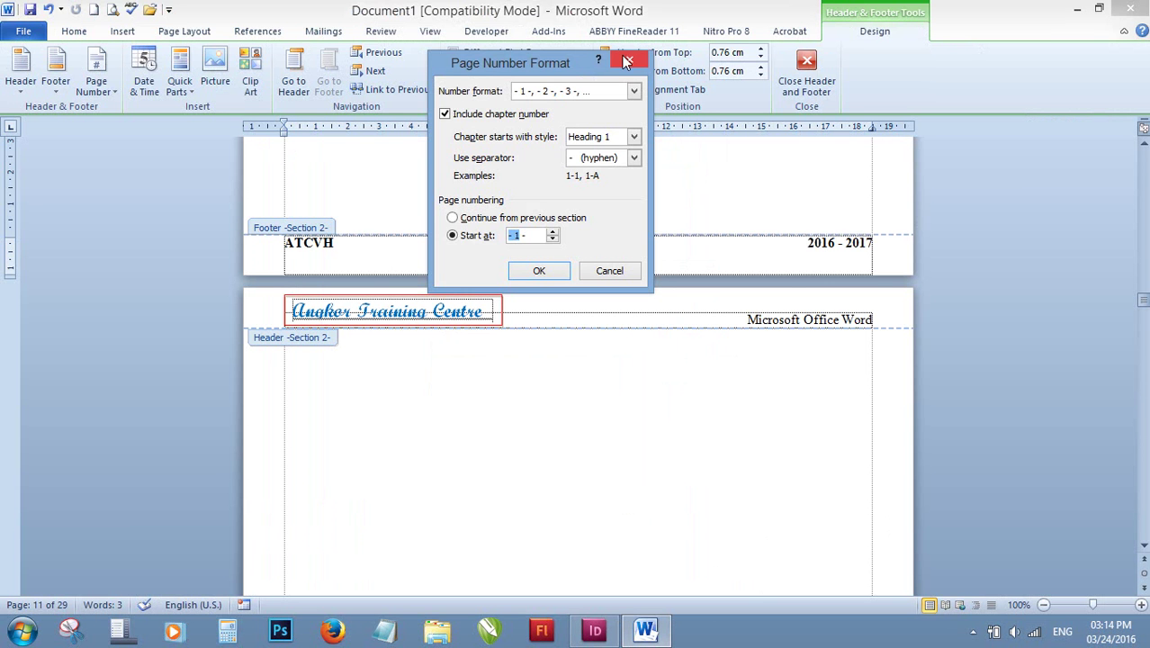
Close Page Number Format, compare the roman v and - 1 - footers, then minimize Word.
{"action": "left_click", "coordinate": [627, 62]}
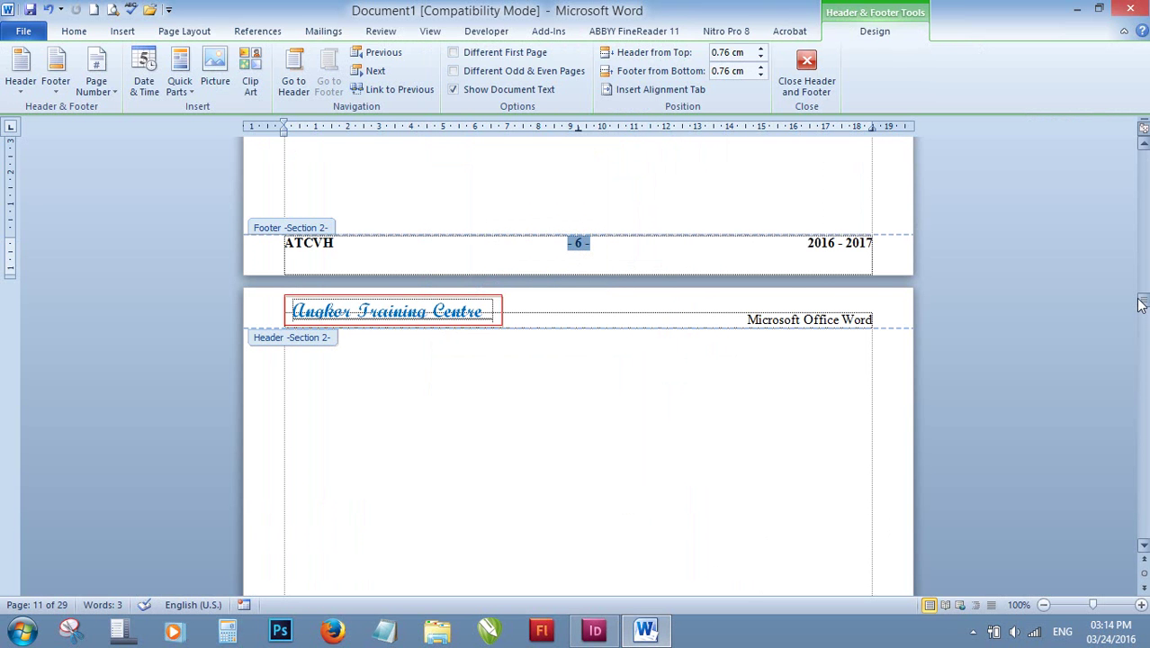
{"action": "left_click_drag", "start_coordinate": [1141, 304], "coordinate": [1139, 216]}
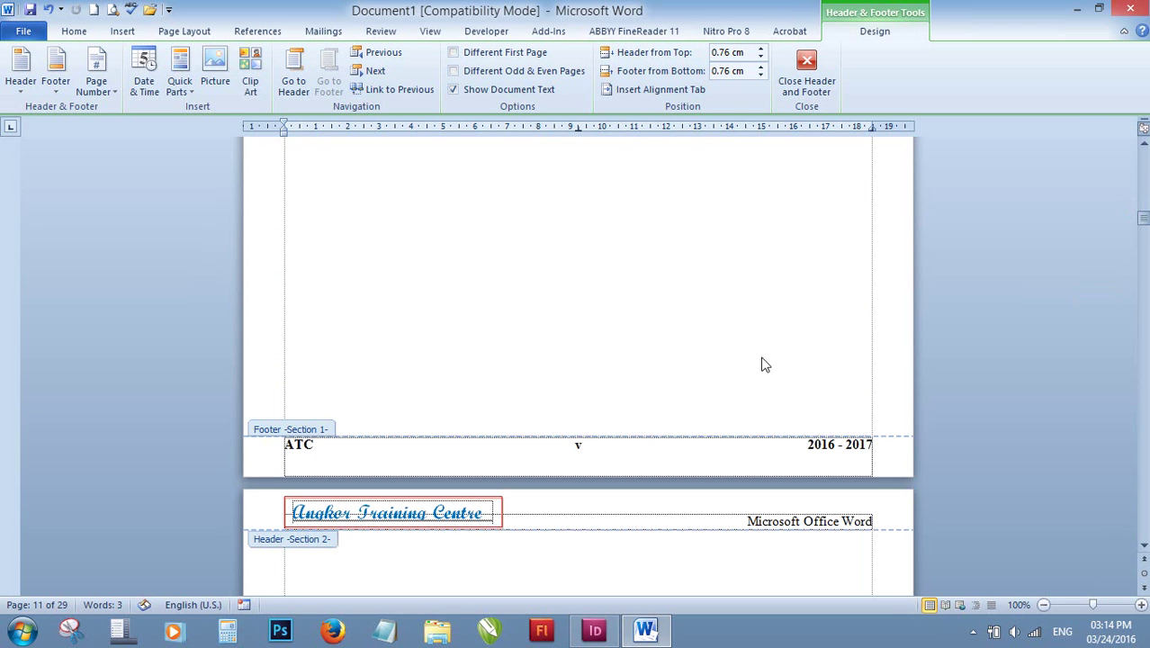
{"action": "left_click", "coordinate": [557, 445]}
{"action": "scroll", "coordinate": [604, 552], "scroll_direction": "down", "scroll_amount": 10}
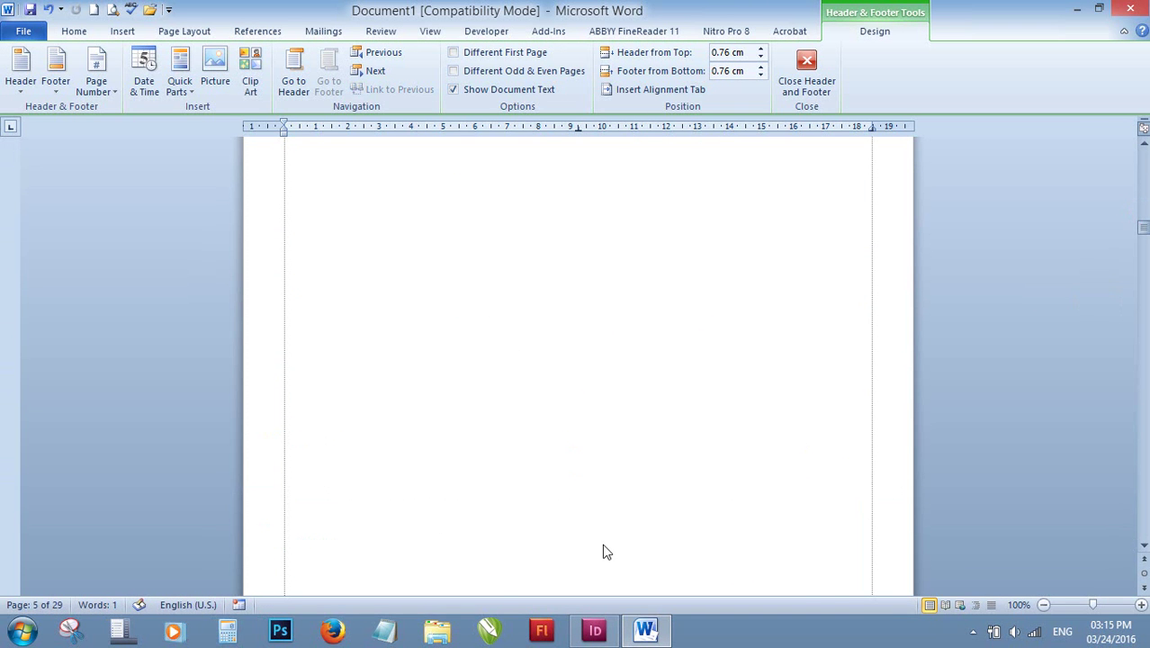
{"action": "scroll", "coordinate": [605, 551], "scroll_direction": "down", "scroll_amount": 3}
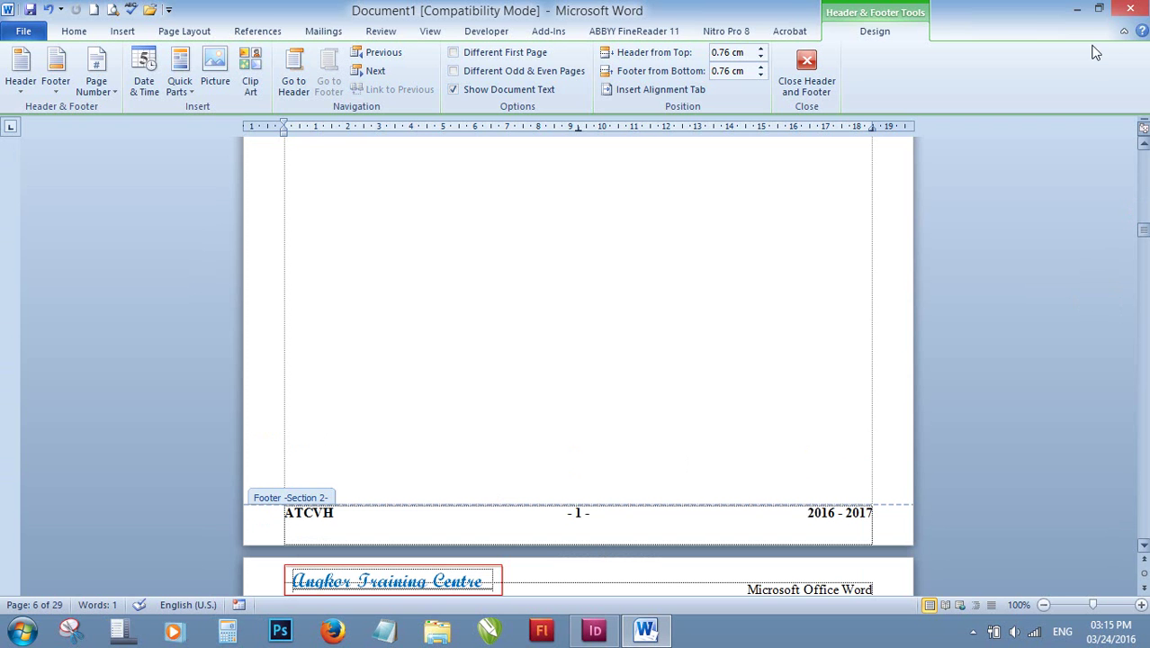
{"action": "left_click", "coordinate": [1077, 8]}
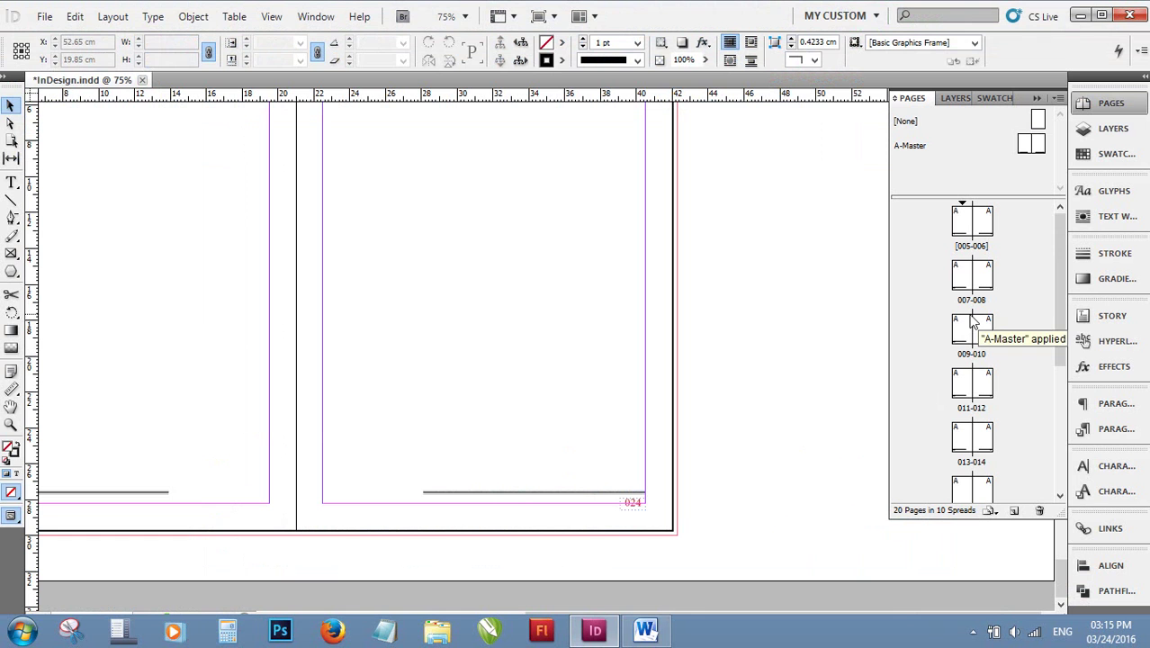
For page 010, set page and chapter numbering styles to a, b, c, d...
{"action": "left_click", "coordinate": [987, 332]}
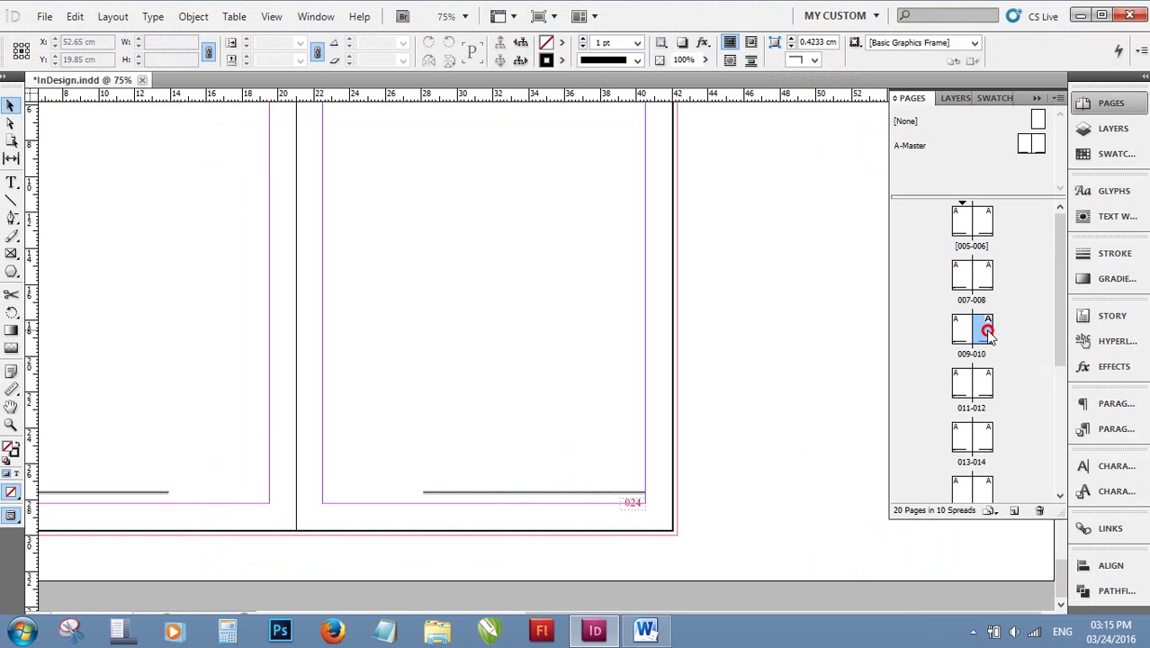
{"action": "left_click", "coordinate": [961, 333]}
{"action": "left_click", "coordinate": [969, 337]}
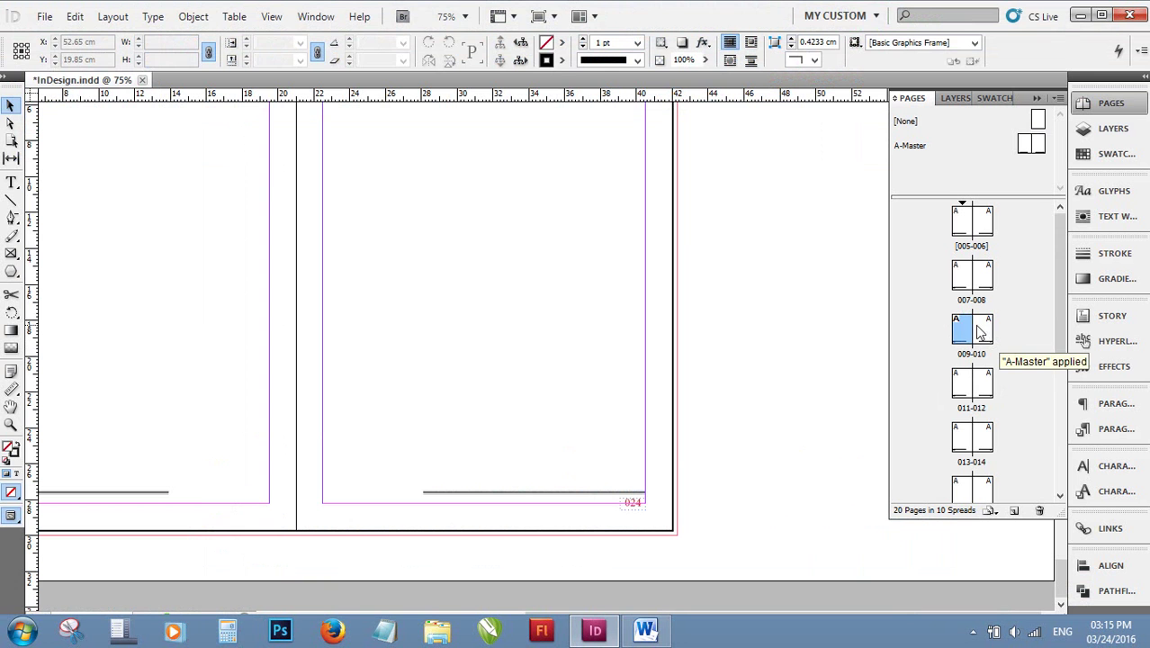
{"action": "left_click", "coordinate": [979, 331]}
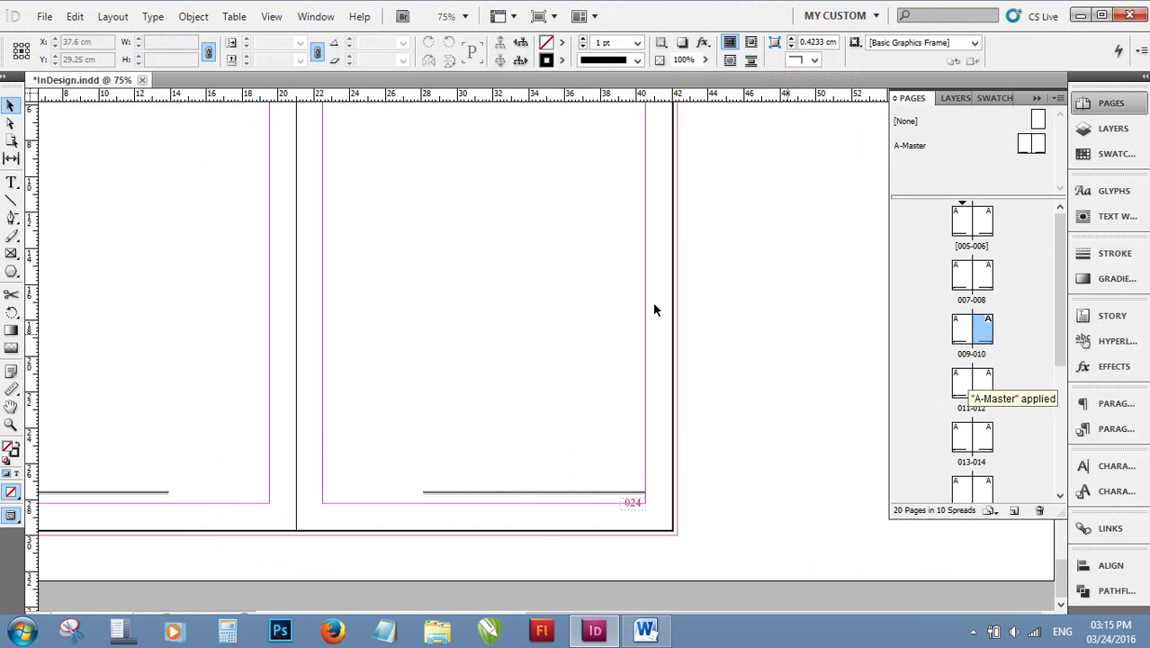
{"action": "left_click", "coordinate": [113, 16]}
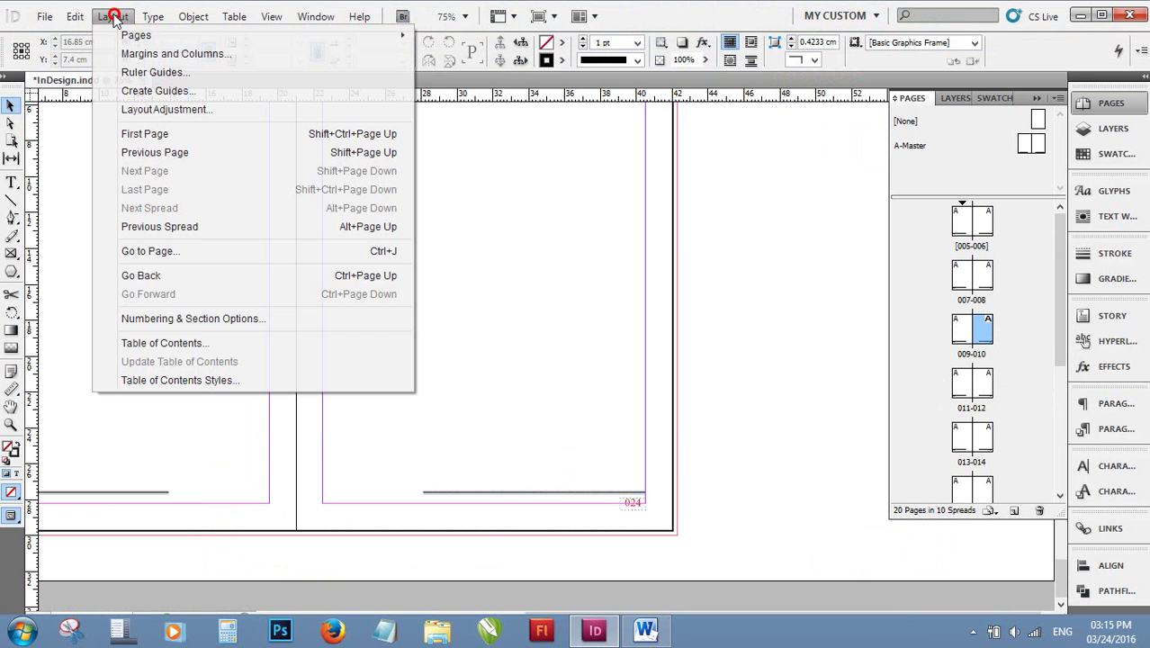
{"action": "left_click", "coordinate": [188, 324]}
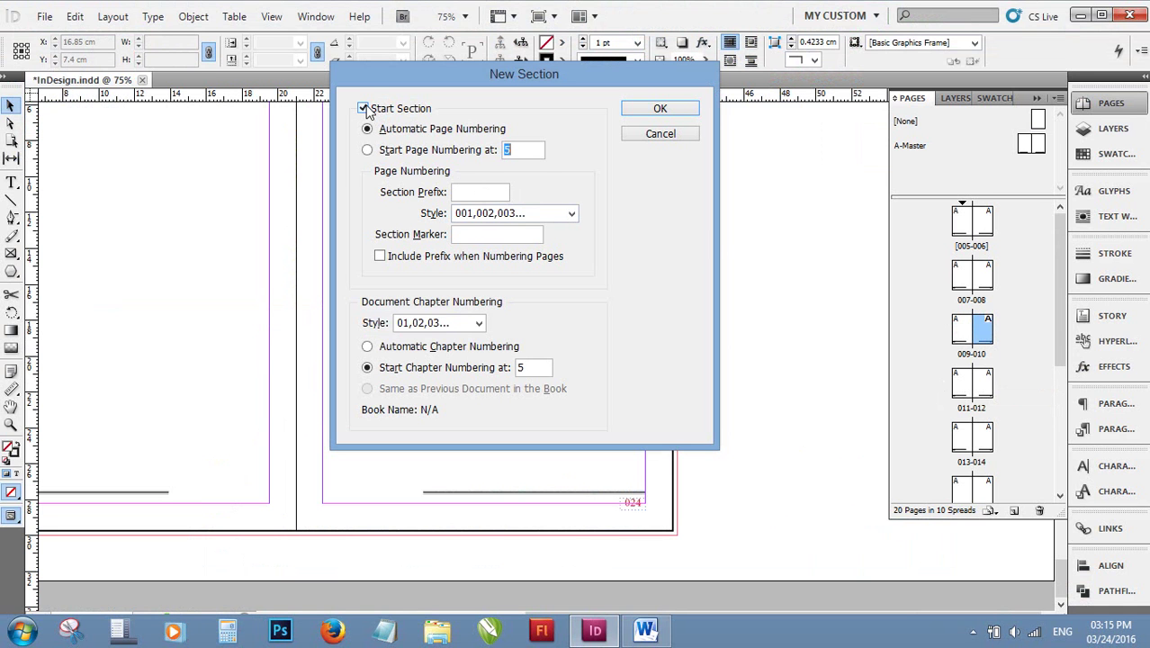
{"action": "left_click", "coordinate": [561, 216]}
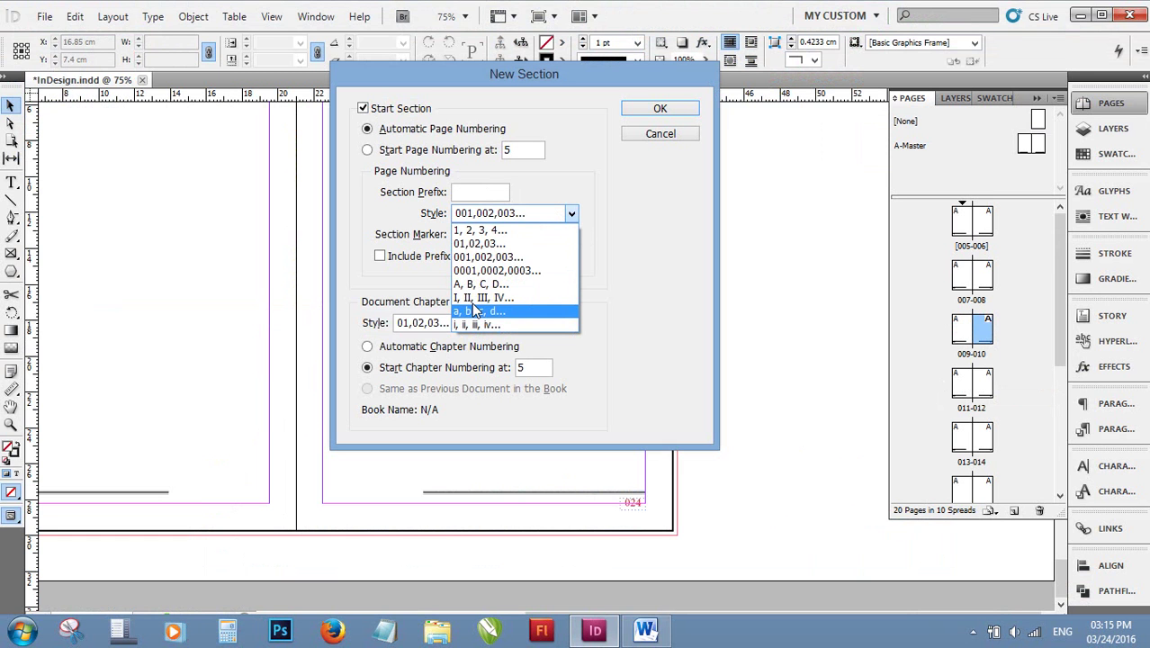
{"action": "left_click", "coordinate": [479, 313]}
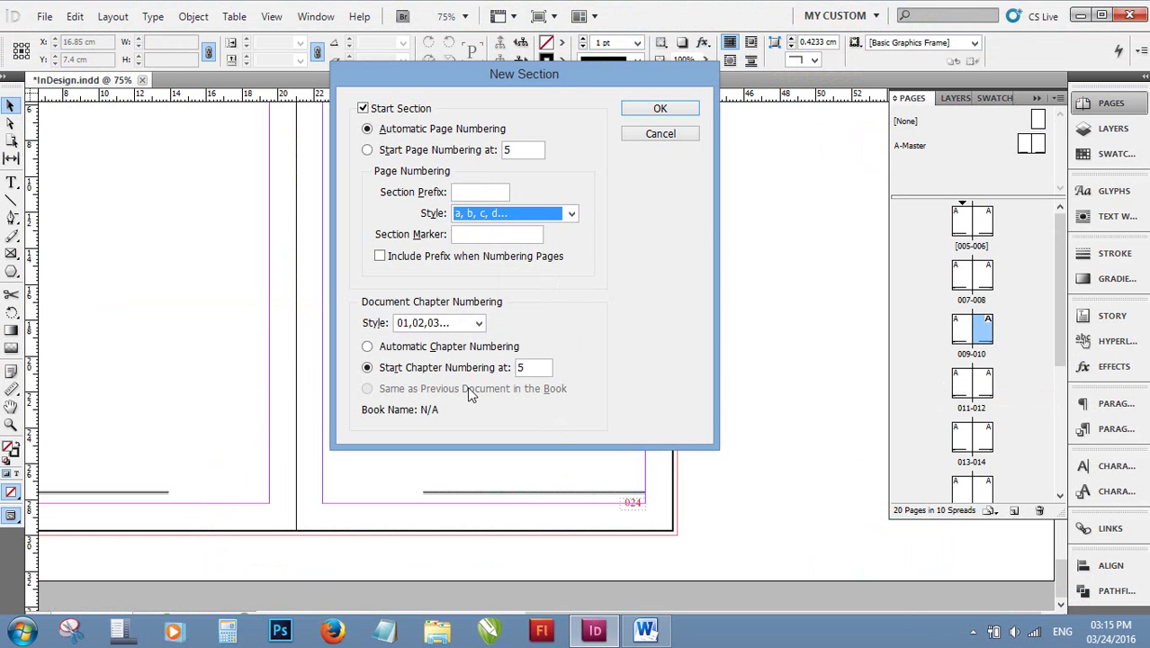
{"action": "left_click", "coordinate": [479, 324]}
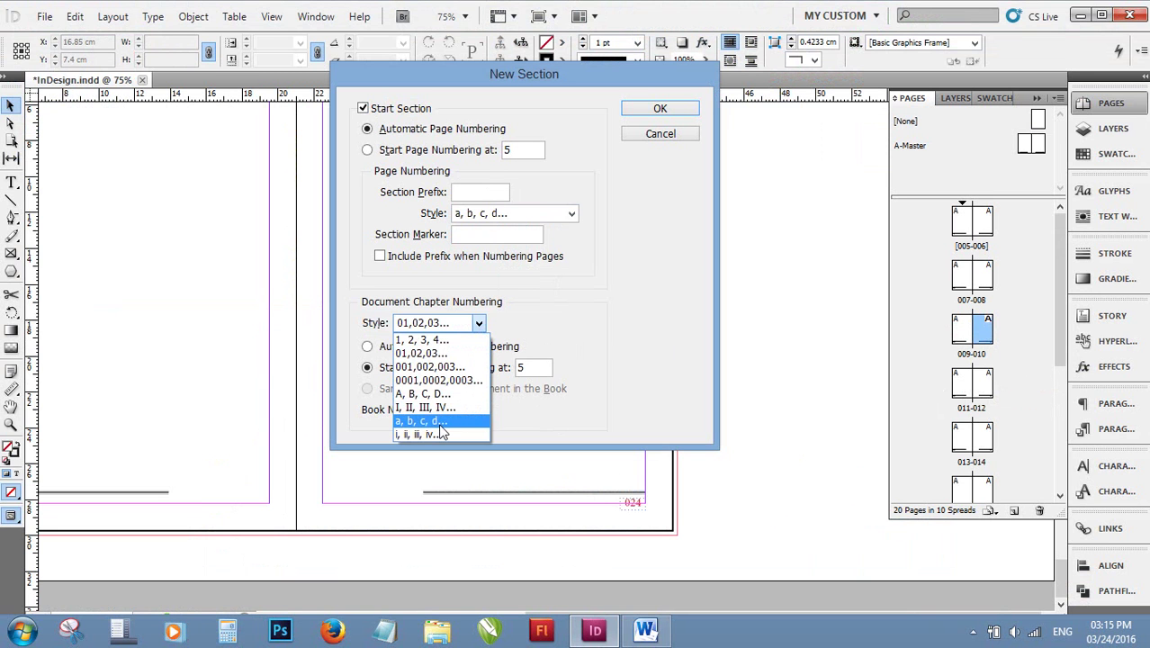
{"action": "left_click", "coordinate": [439, 422]}
Set Start Page Numbering and chapter start both to 1 and confirm the section.
{"action": "left_click", "coordinate": [533, 368]}
{"action": "double_click", "coordinate": [533, 367]}
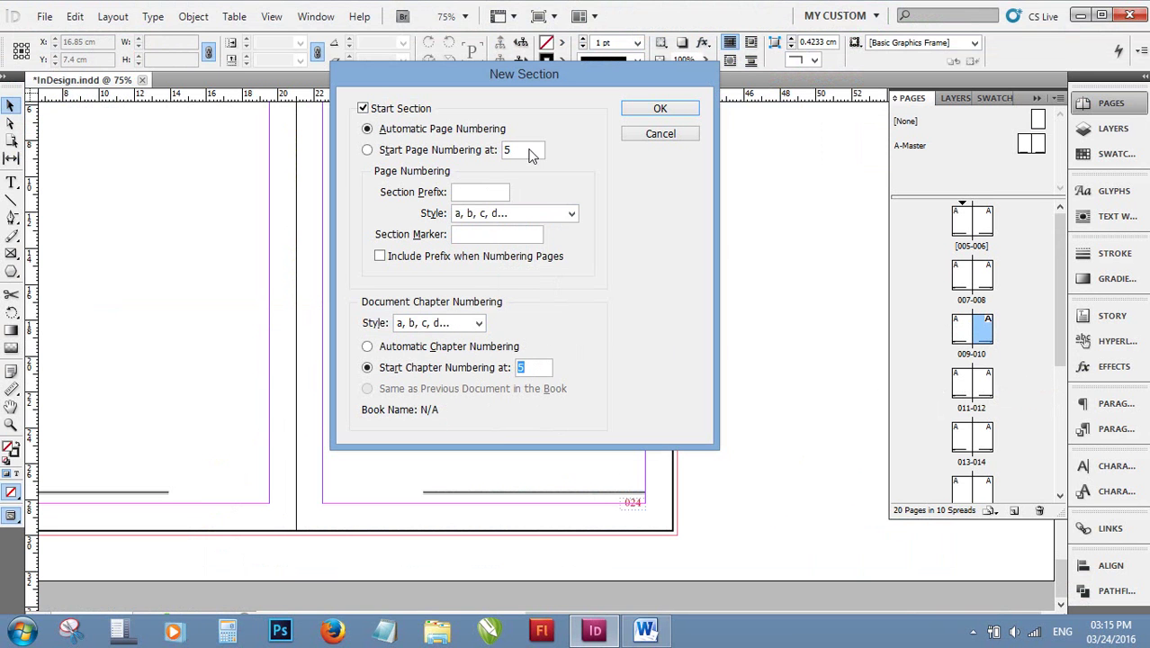
{"action": "double_click", "coordinate": [529, 150]}
{"action": "type", "text": "1"}
{"action": "double_click", "coordinate": [534, 369]}
{"action": "type", "text": "1"}
{"action": "left_click", "coordinate": [613, 322]}
{"action": "left_click", "coordinate": [655, 109]}
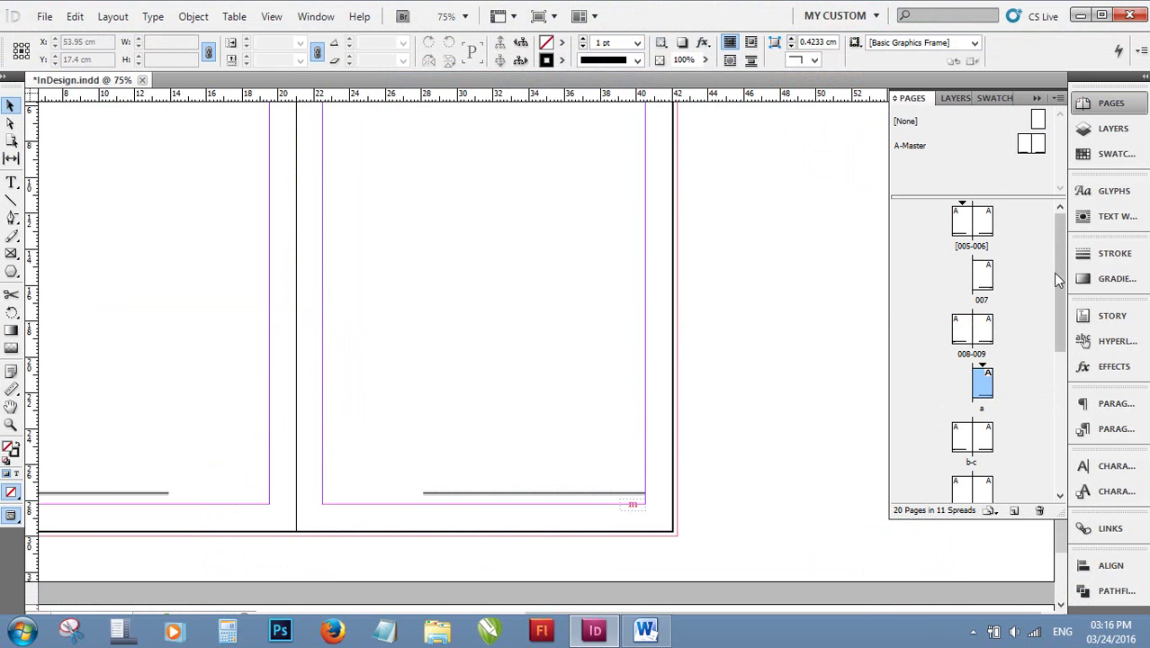
Zoom to 300% on the letter 'a' page number at the page foot, then switch to Word.
{"action": "scroll", "coordinate": [1053, 272], "scroll_direction": "down", "scroll_amount": 3}
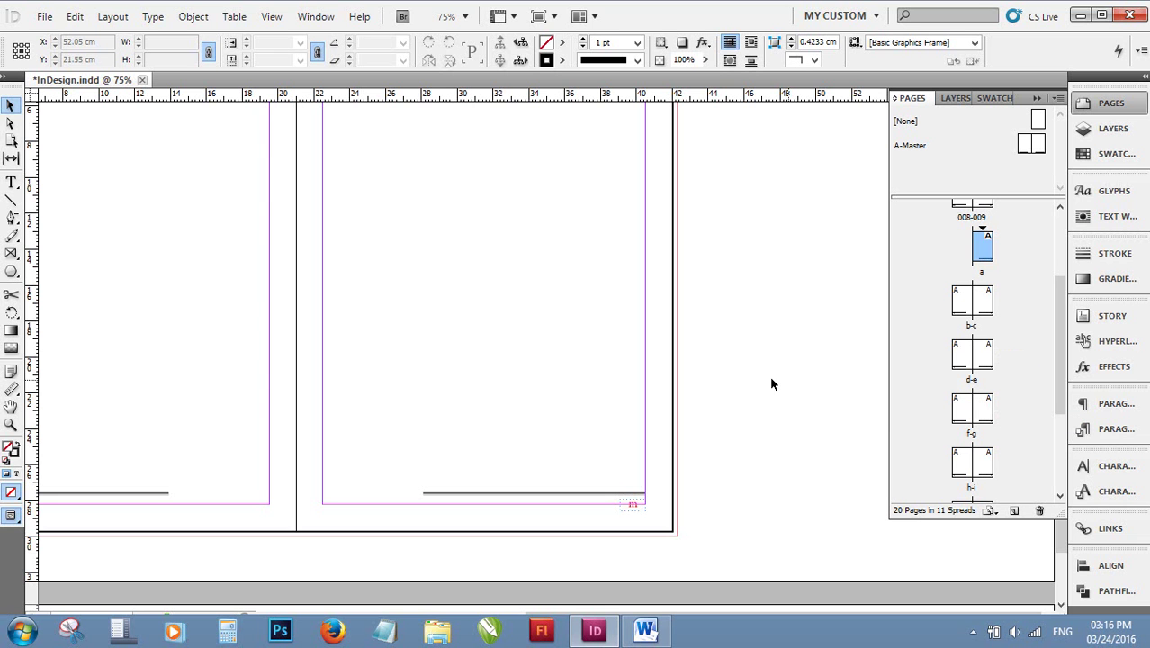
{"action": "left_click_drag", "start_coordinate": [207, 498], "coordinate": [574, 435]}
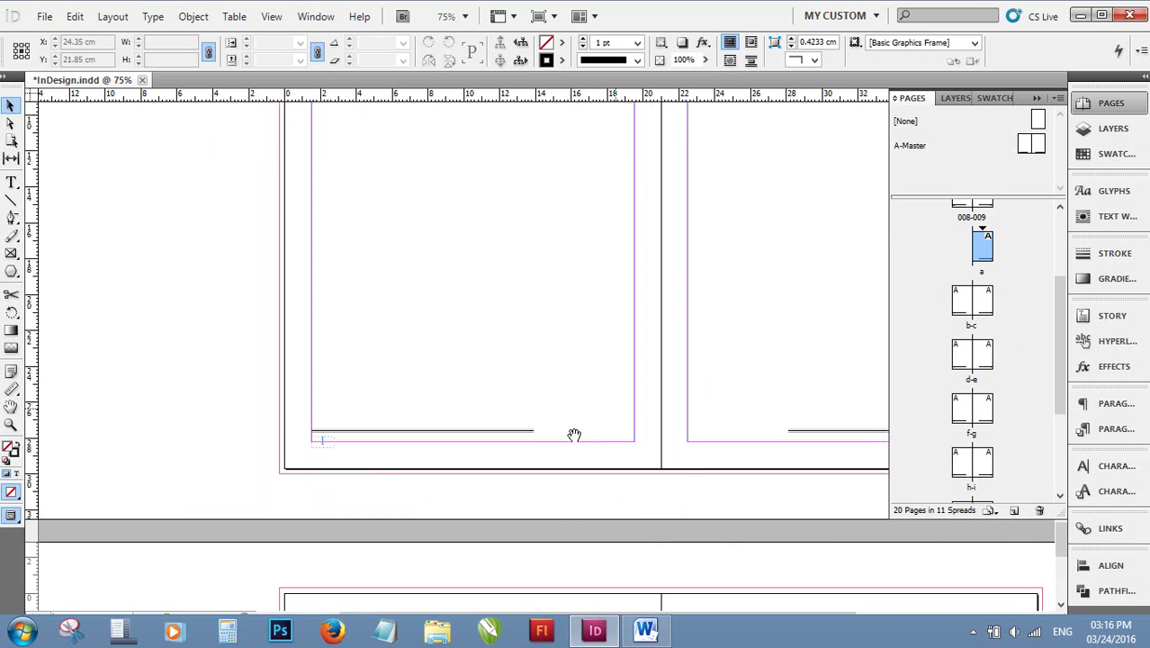
{"action": "scroll", "coordinate": [371, 311], "scroll_direction": "down", "scroll_amount": 5}
{"action": "scroll", "coordinate": [347, 301], "scroll_direction": "up", "scroll_amount": 3}
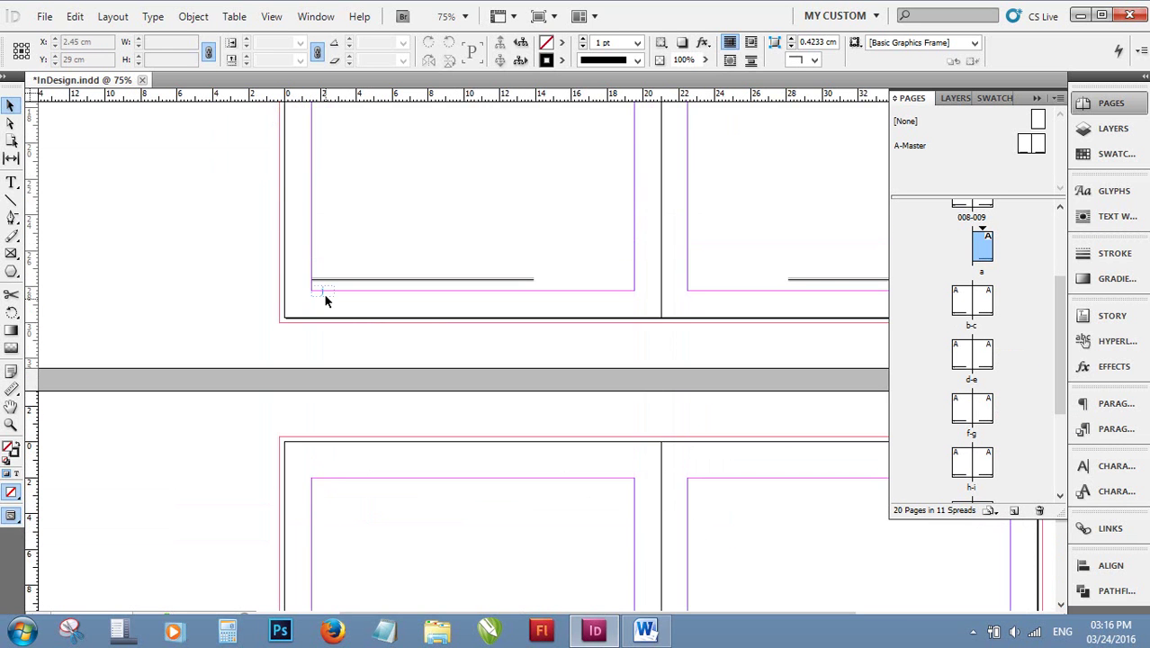
{"action": "scroll", "coordinate": [333, 274], "scroll_direction": "up", "scroll_amount": 1}
{"action": "scroll", "coordinate": [350, 255], "scroll_direction": "down", "scroll_amount": 3}
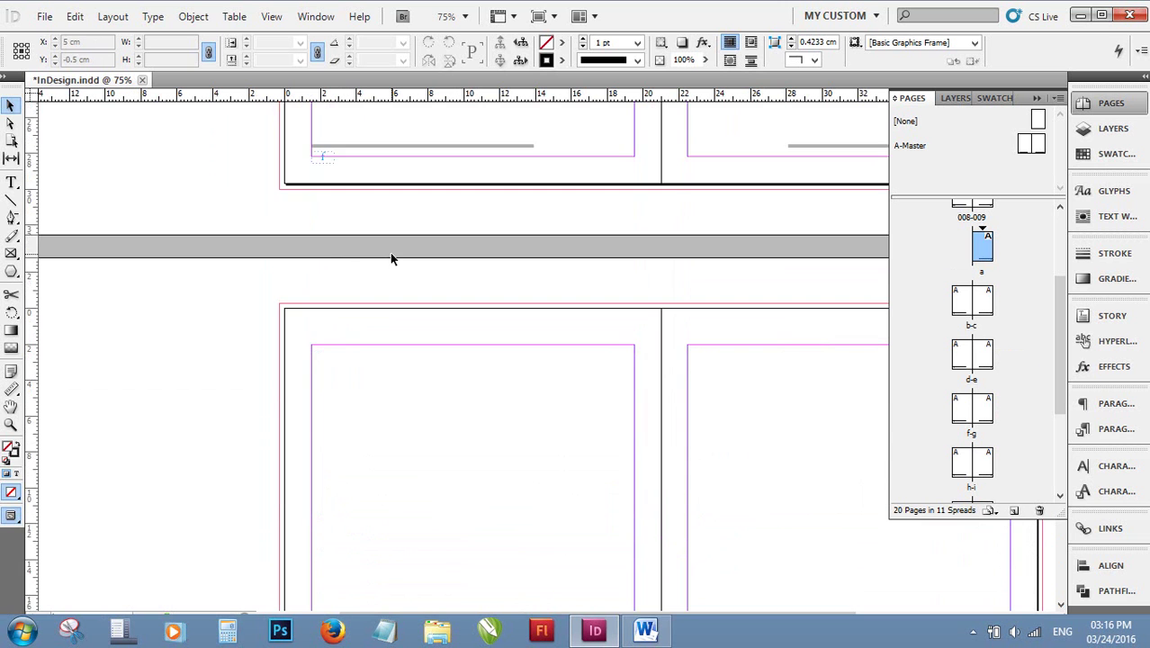
{"action": "scroll", "coordinate": [432, 243], "scroll_direction": "down", "scroll_amount": 2}
{"action": "scroll", "coordinate": [486, 222], "scroll_direction": "down", "scroll_amount": 3}
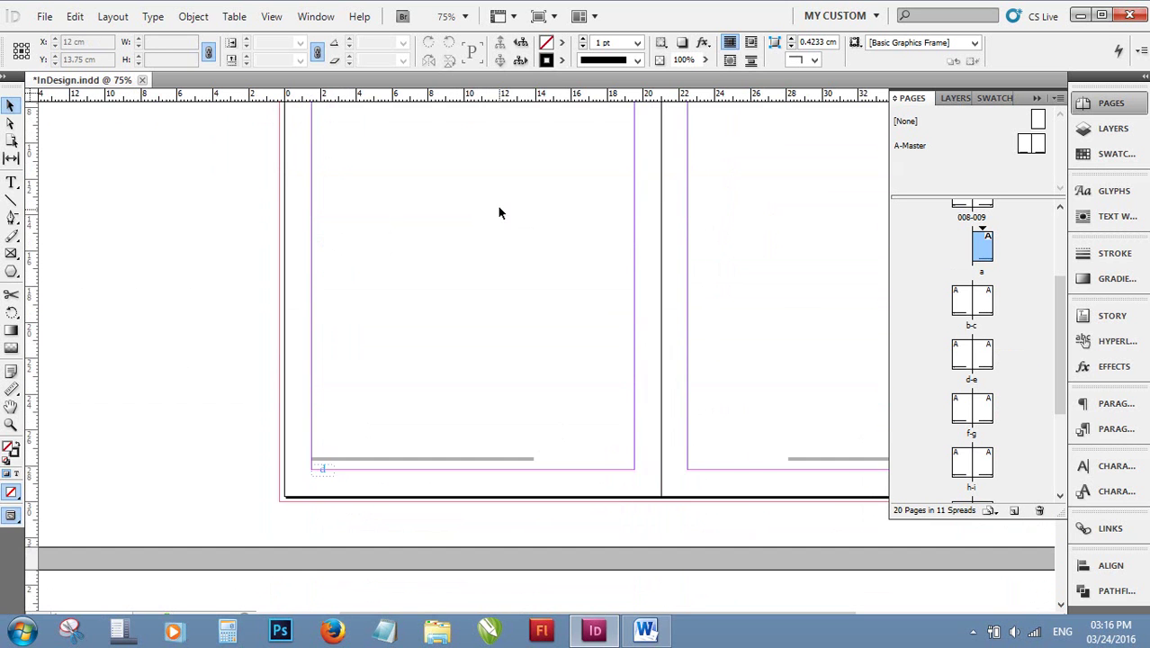
{"action": "scroll", "coordinate": [499, 207], "scroll_direction": "down", "scroll_amount": 3}
{"action": "scroll", "coordinate": [538, 198], "scroll_direction": "up", "scroll_amount": 3}
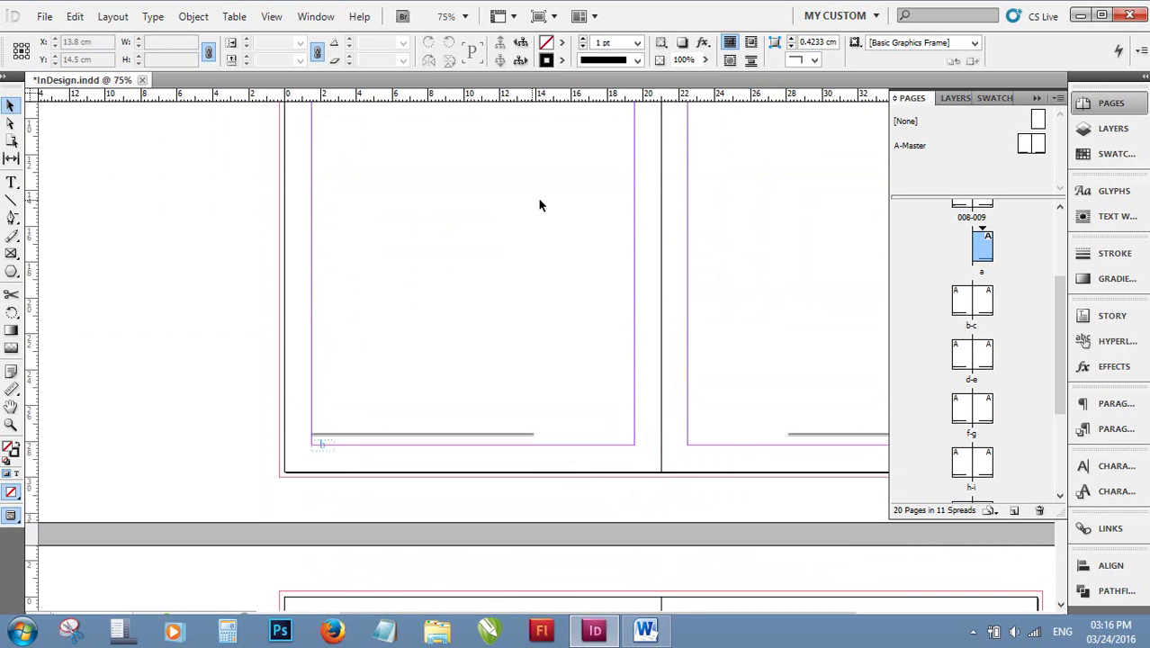
{"action": "scroll", "coordinate": [762, 208], "scroll_direction": "down", "scroll_amount": 4}
{"action": "left_click_drag", "start_coordinate": [760, 181], "coordinate": [397, 294]}
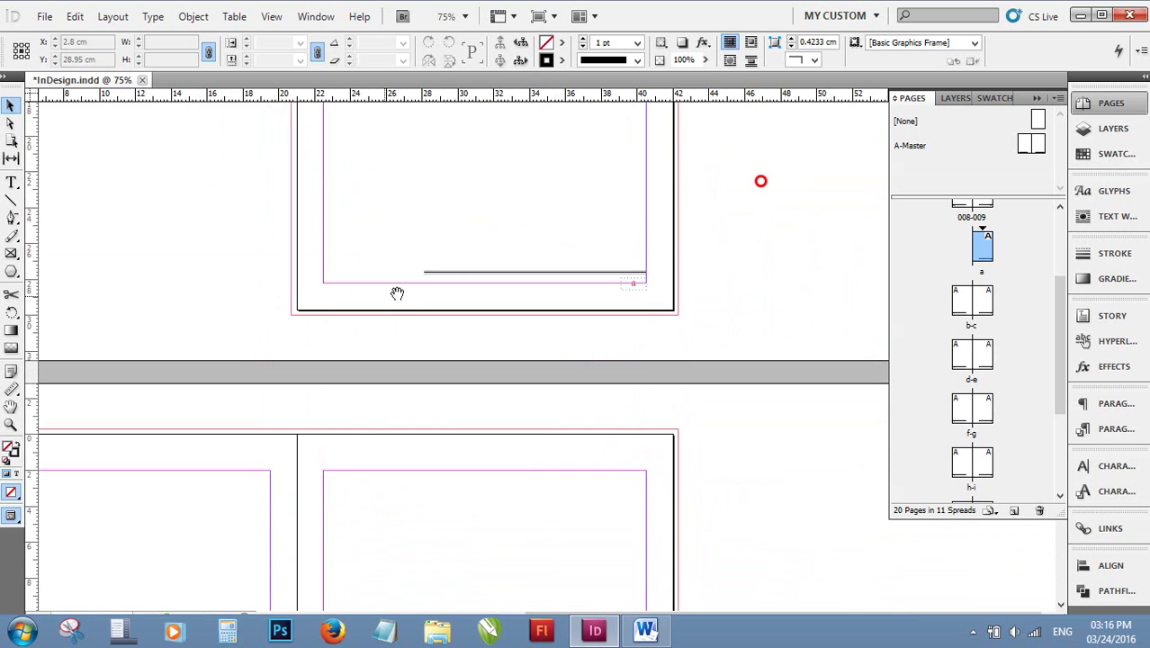
{"action": "scroll", "coordinate": [625, 300], "scroll_direction": "up", "scroll_amount": 4}
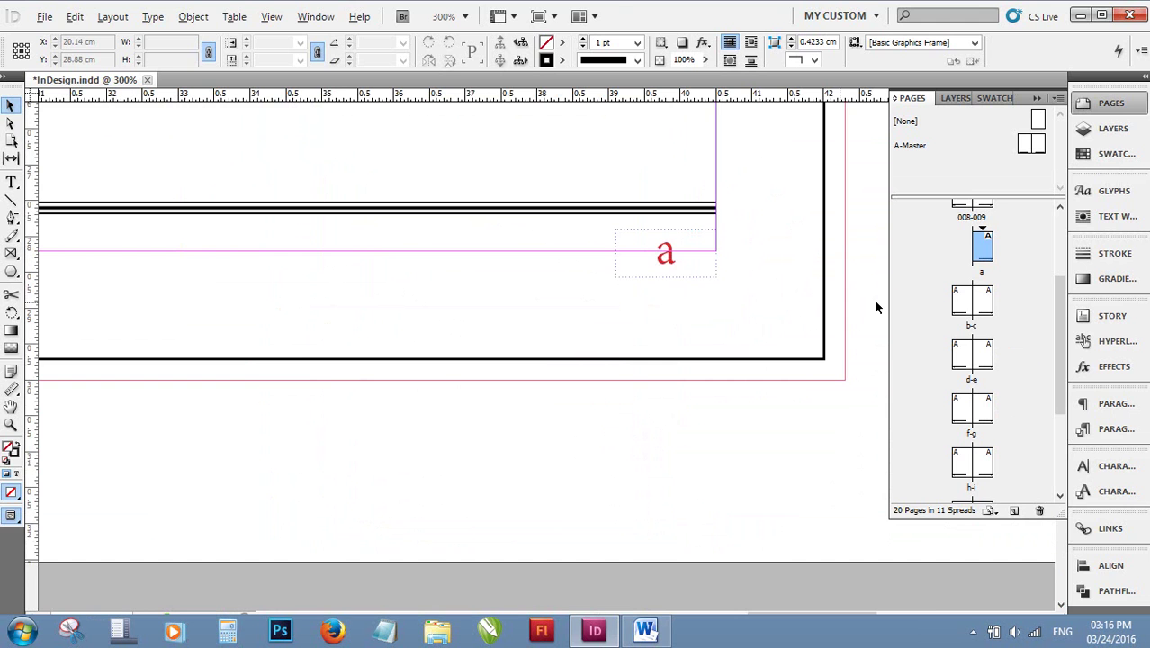
{"action": "key", "text": "alt"}
{"action": "key", "text": "alt+Tab"}
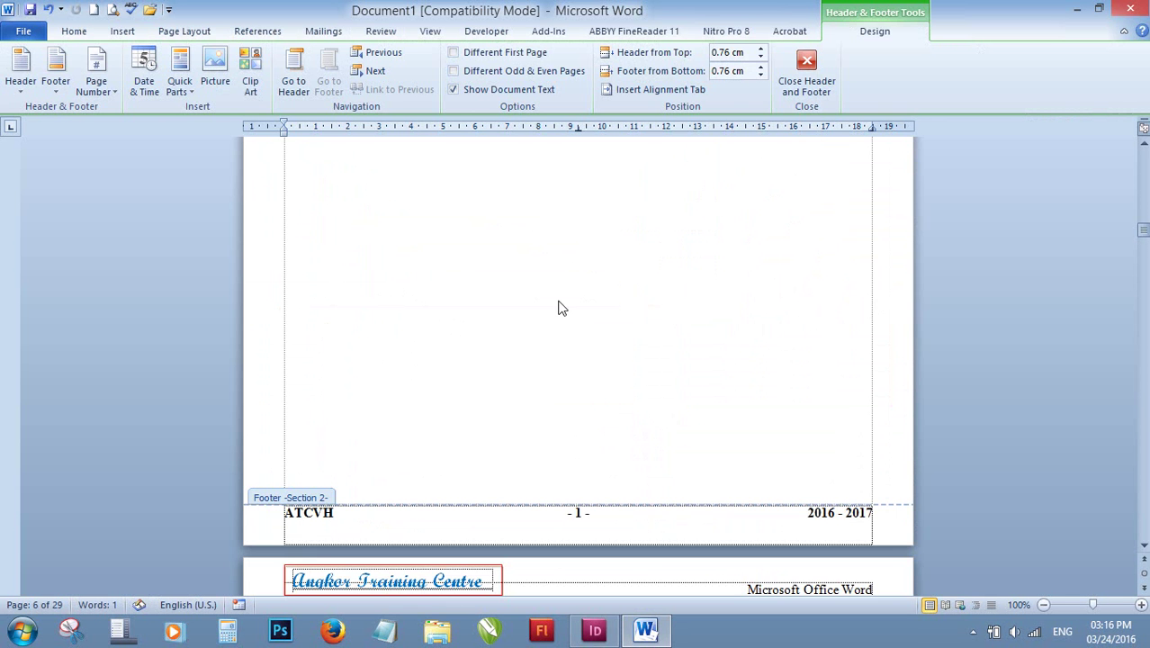
Edit Word's Section 2 footer, highlight its - 1 - page number, then return to InDesign.
{"action": "scroll", "coordinate": [358, 439], "scroll_direction": "down", "scroll_amount": 2}
{"action": "double_click", "coordinate": [357, 439]}
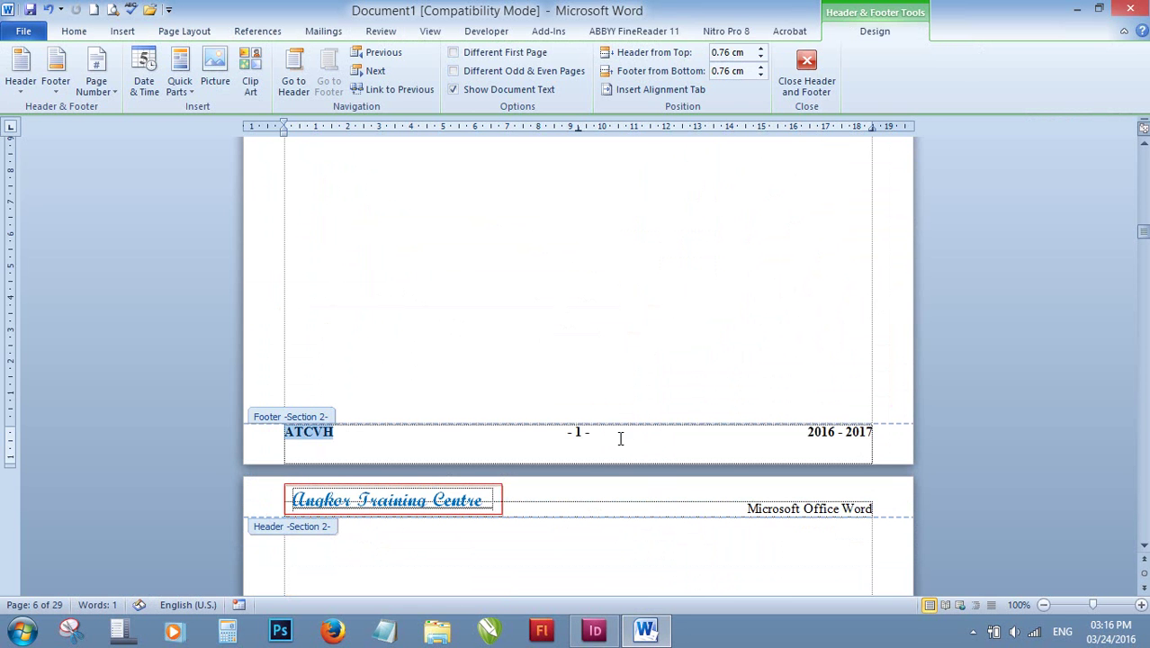
{"action": "left_click_drag", "start_coordinate": [620, 438], "coordinate": [522, 448]}
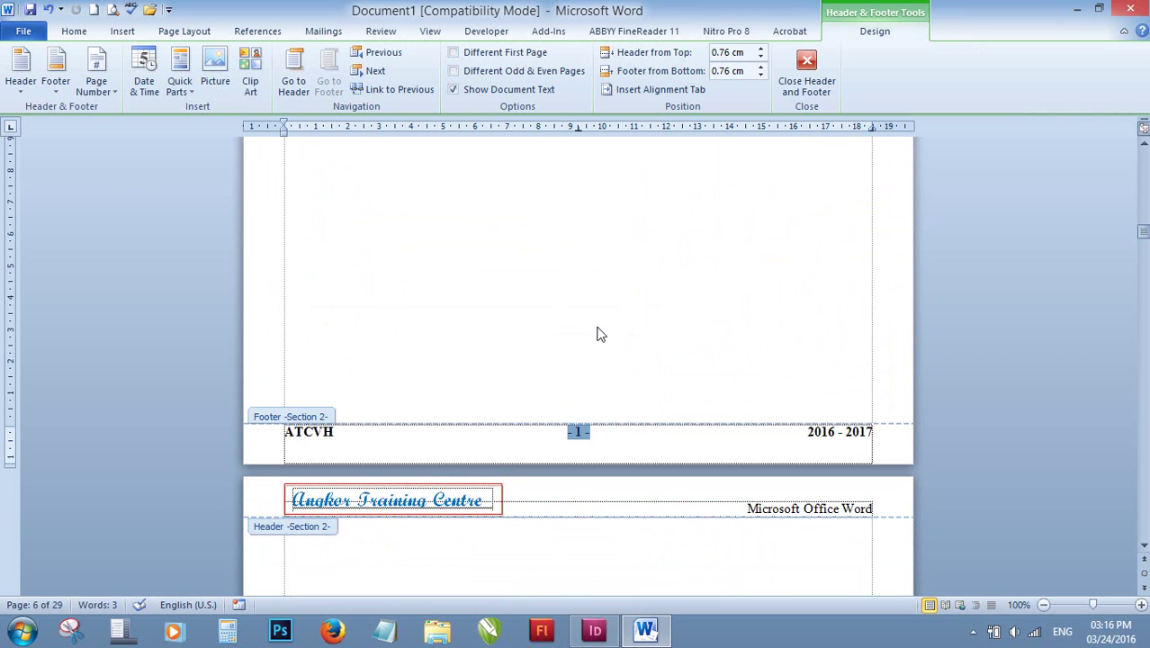
{"action": "left_click", "coordinate": [595, 630]}
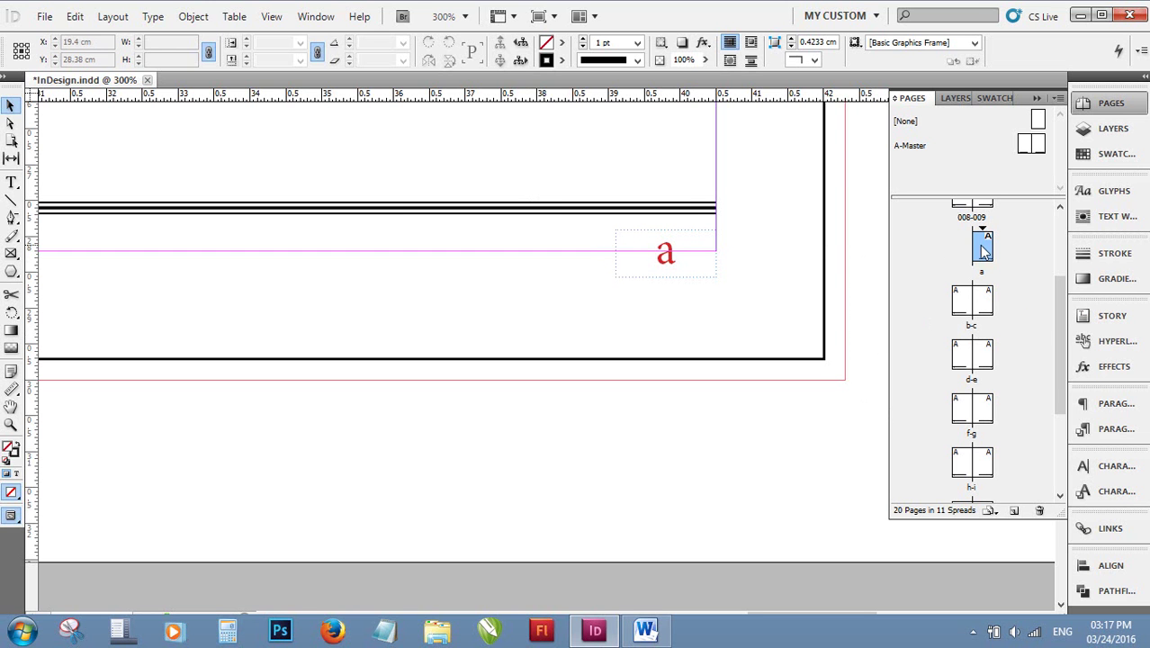
Undo the lettered section and view page 011's restored three-digit number at 200%.
{"action": "key", "text": "ctrl+z"}
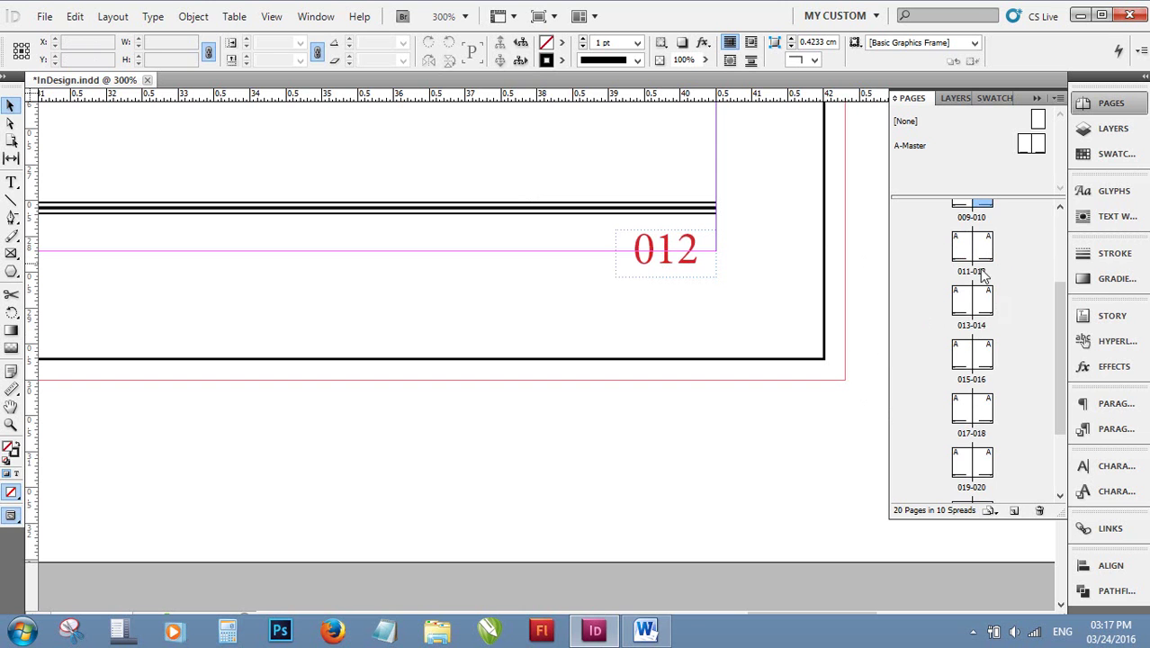
{"action": "scroll", "coordinate": [983, 275], "scroll_direction": "up", "scroll_amount": 2}
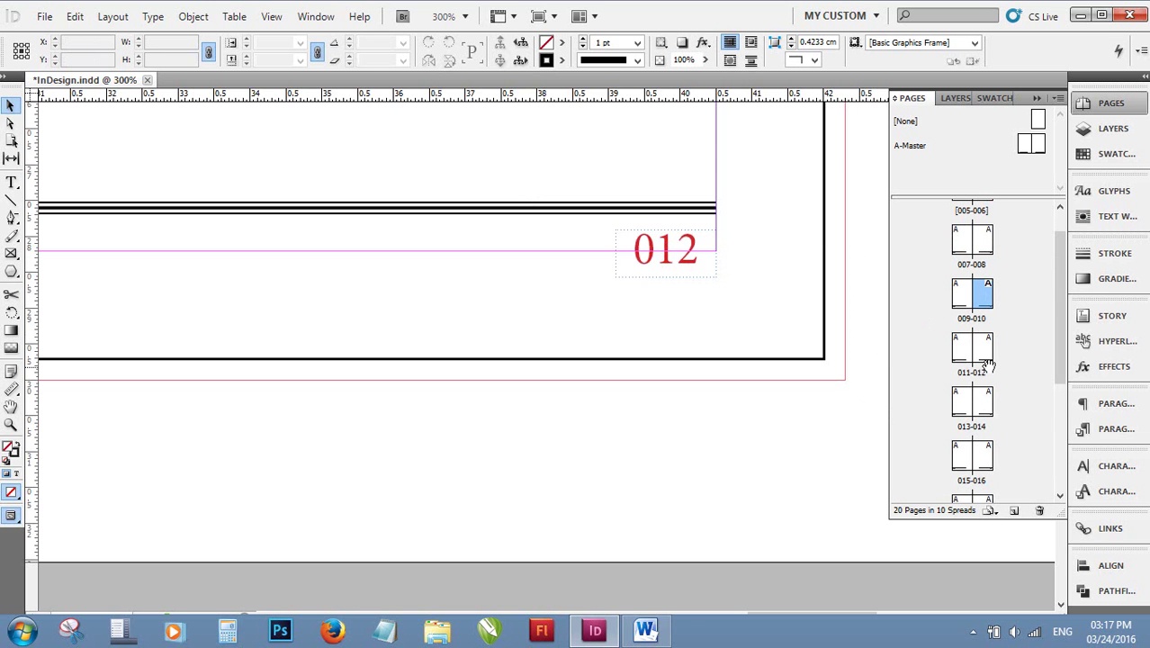
{"action": "left_click", "coordinate": [957, 355]}
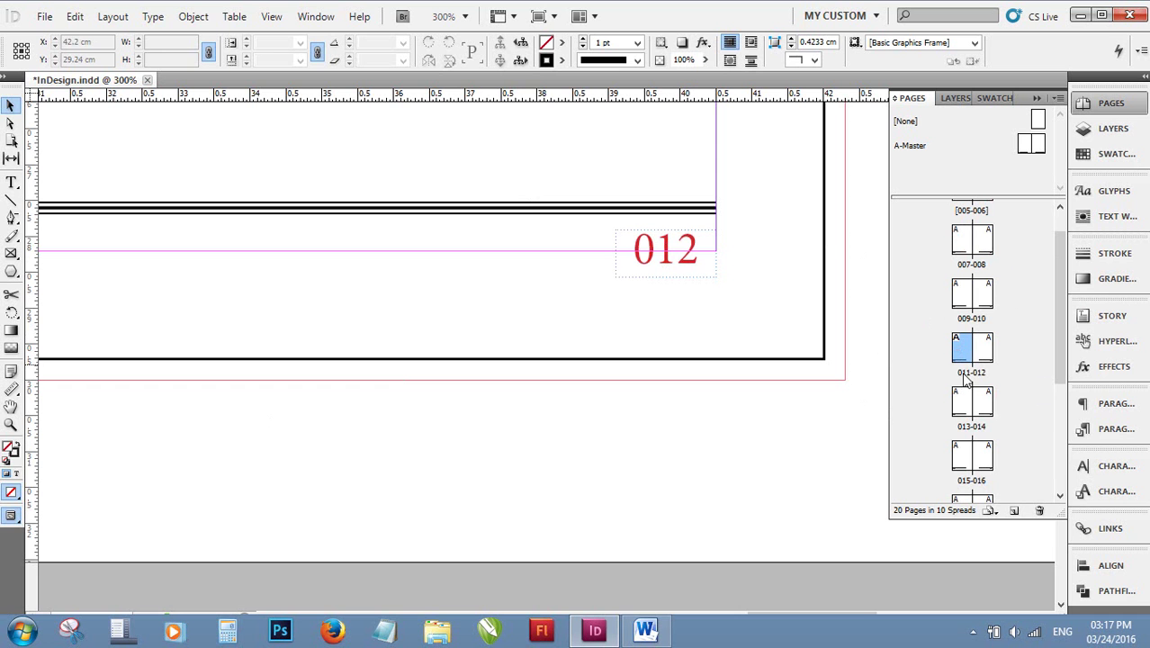
{"action": "left_click", "coordinate": [364, 311]}
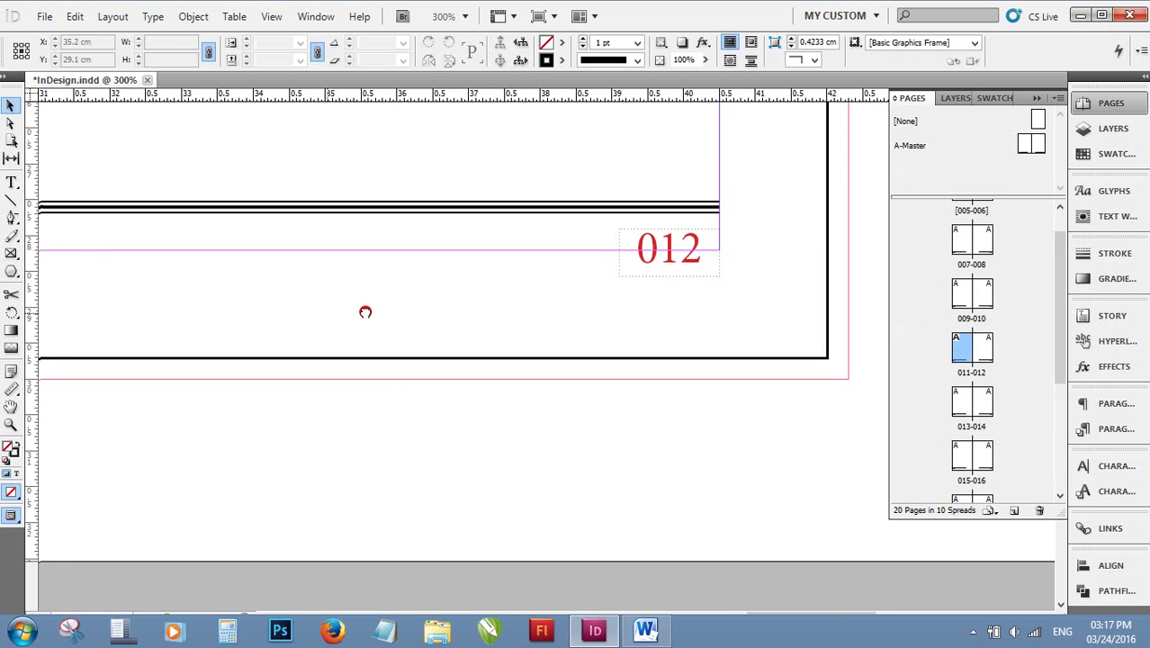
{"action": "left_click_drag", "start_coordinate": [365, 312], "coordinate": [461, 332]}
{"action": "left_click_drag", "start_coordinate": [215, 301], "coordinate": [416, 327]}
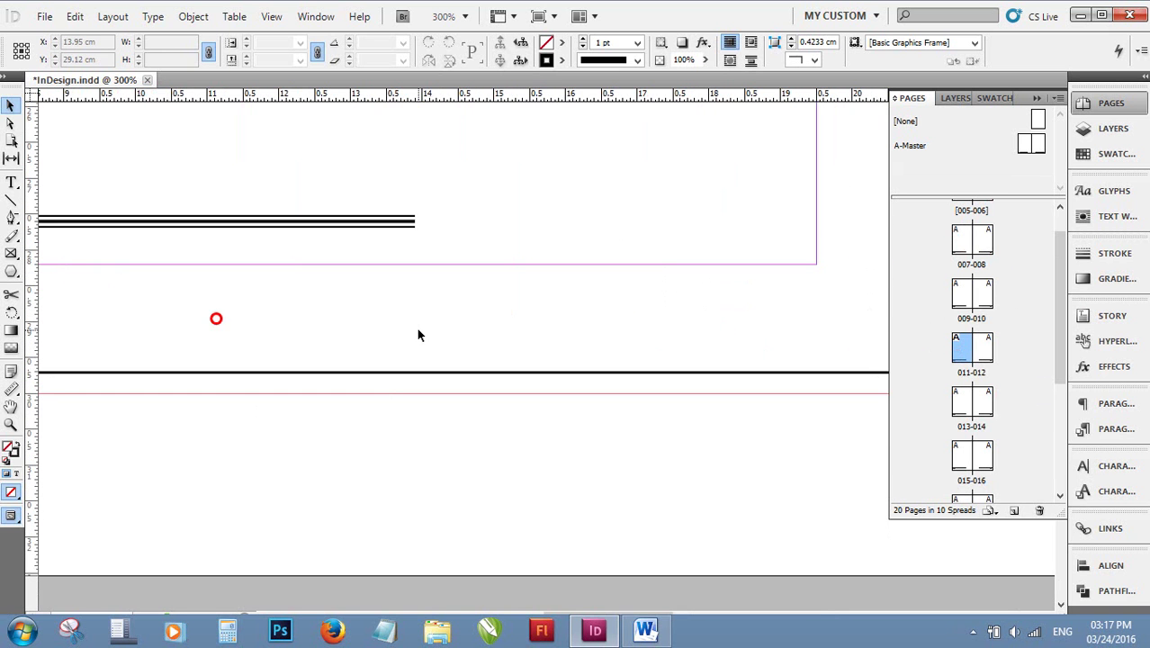
{"action": "scroll", "coordinate": [416, 328], "scroll_direction": "down", "scroll_amount": 1}
{"action": "left_click_drag", "start_coordinate": [298, 297], "coordinate": [667, 303]}
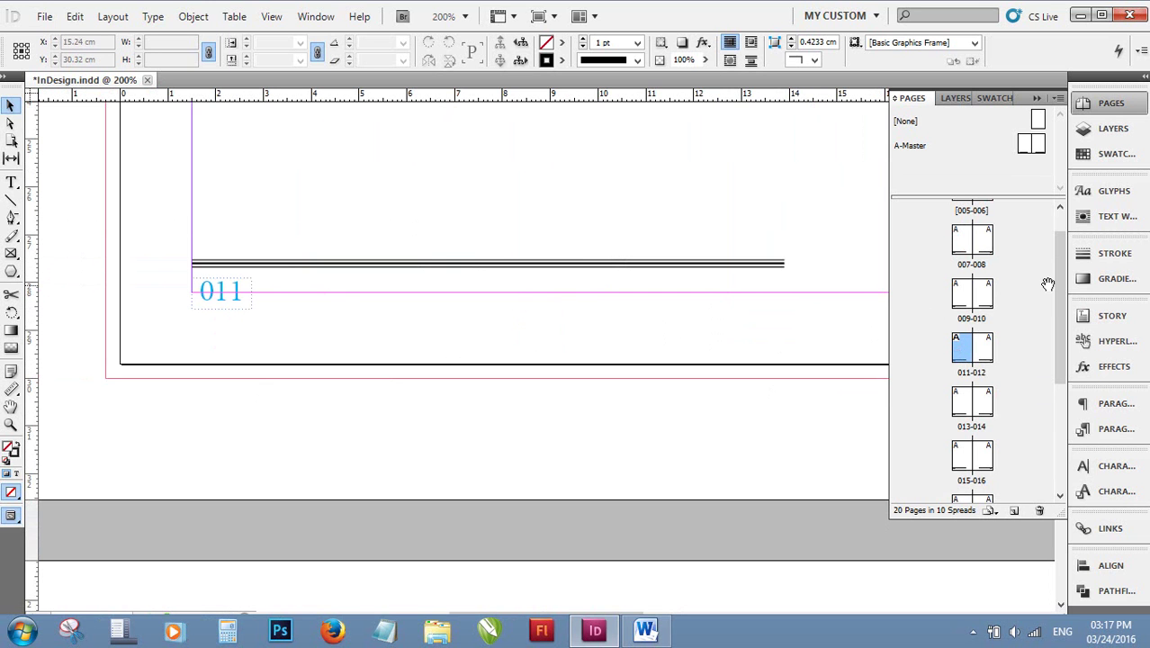
{"action": "scroll", "coordinate": [1047, 285], "scroll_direction": "up", "scroll_amount": 2}
Display spread 005-006 in the document and bring up its page options.
{"action": "left_click", "coordinate": [961, 220]}
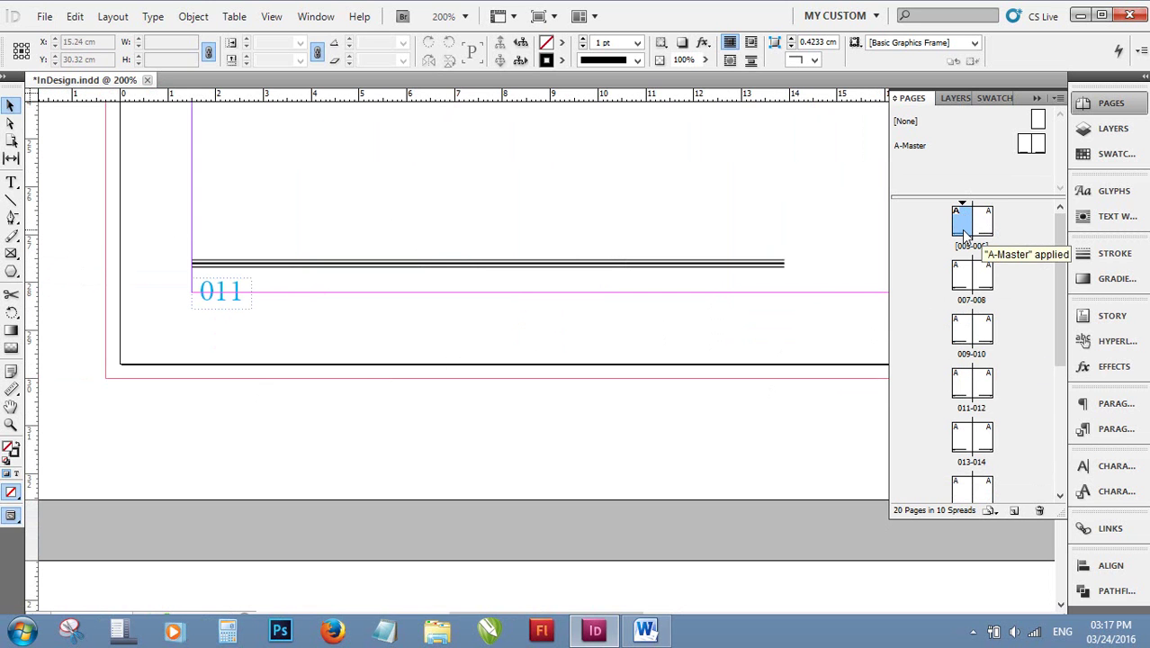
{"action": "left_click", "coordinate": [988, 227]}
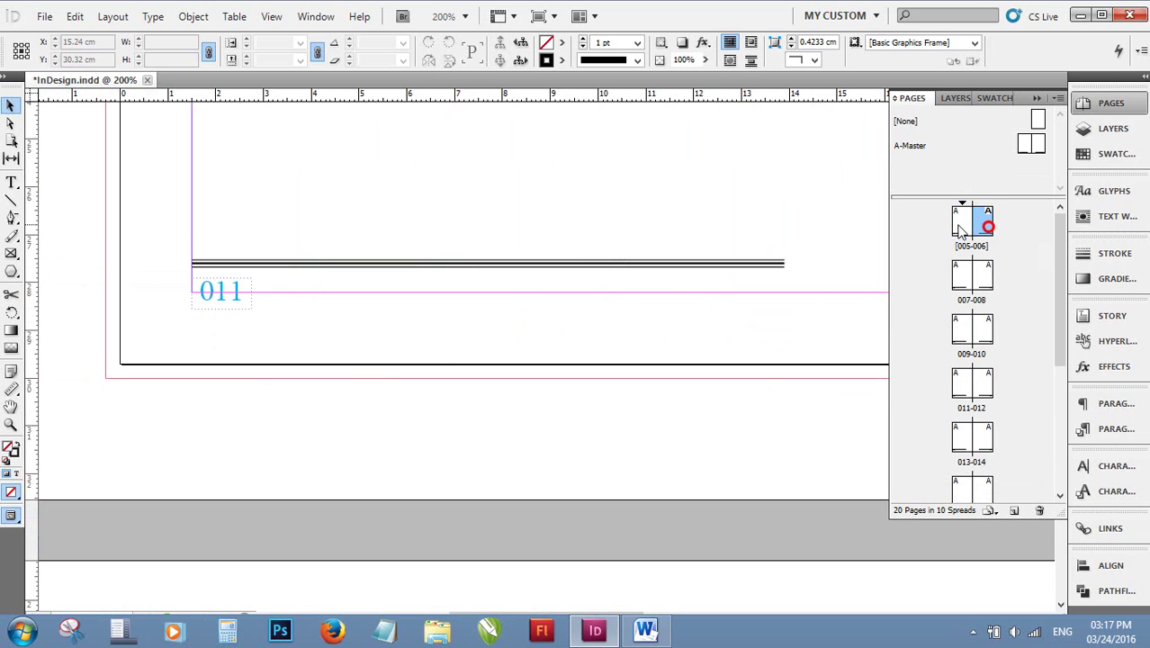
{"action": "left_click", "coordinate": [954, 220]}
{"action": "left_click", "coordinate": [989, 222]}
{"action": "double_click", "coordinate": [976, 225]}
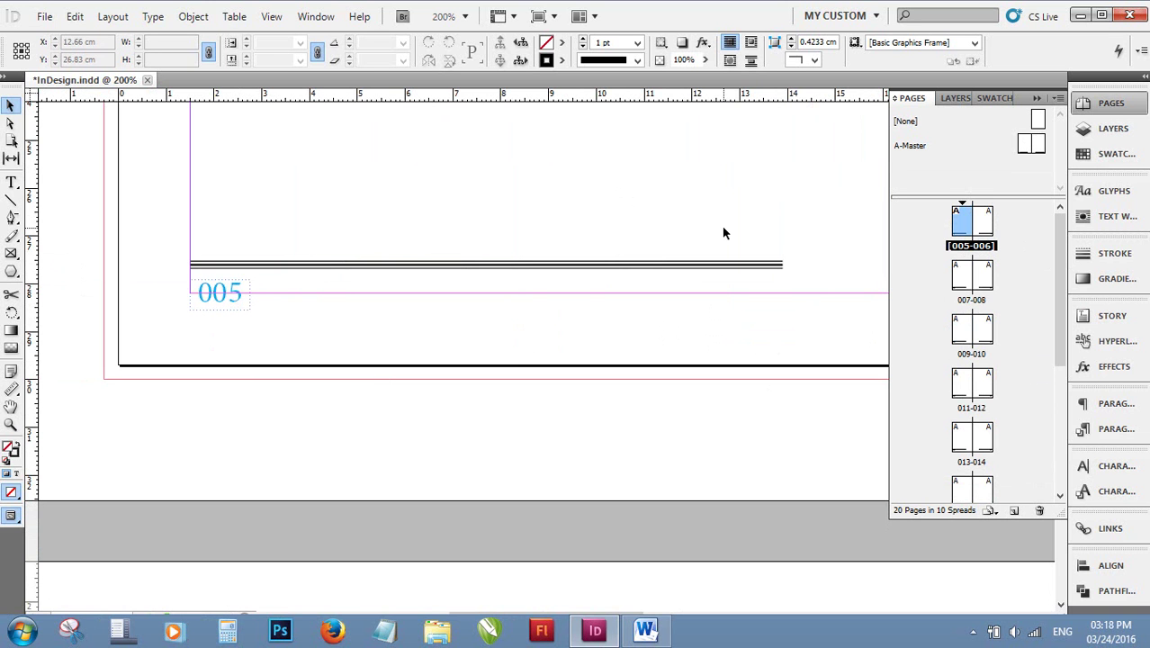
{"action": "right_click", "coordinate": [984, 232]}
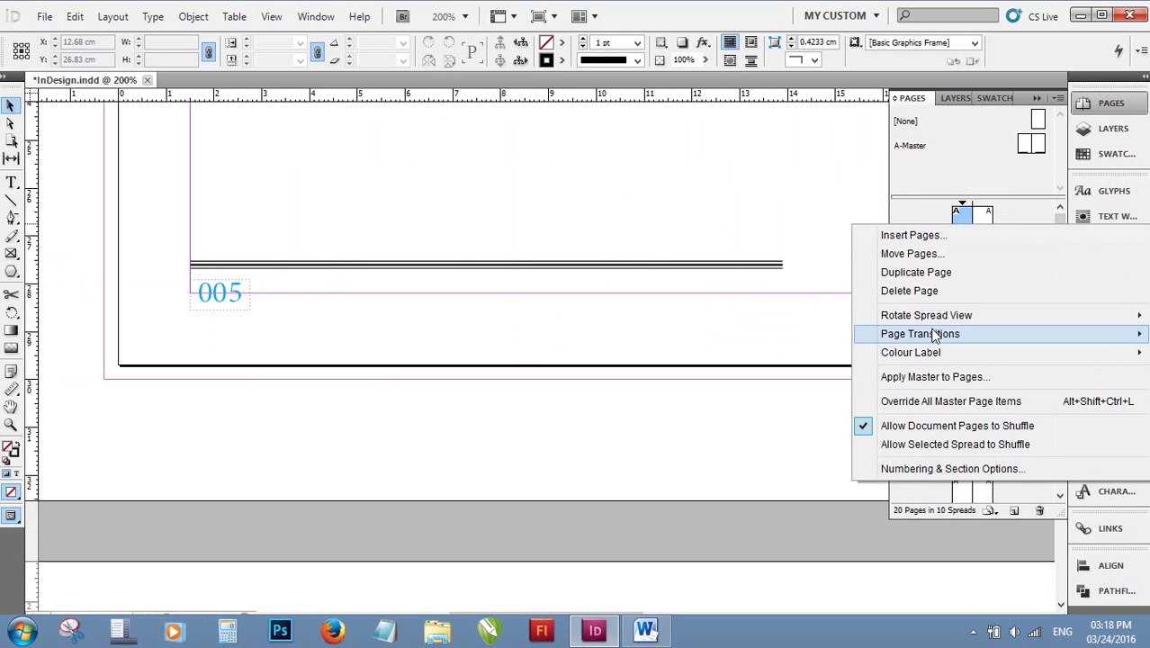
Apply the None master to pages 005-06.
{"action": "left_click", "coordinate": [936, 377]}
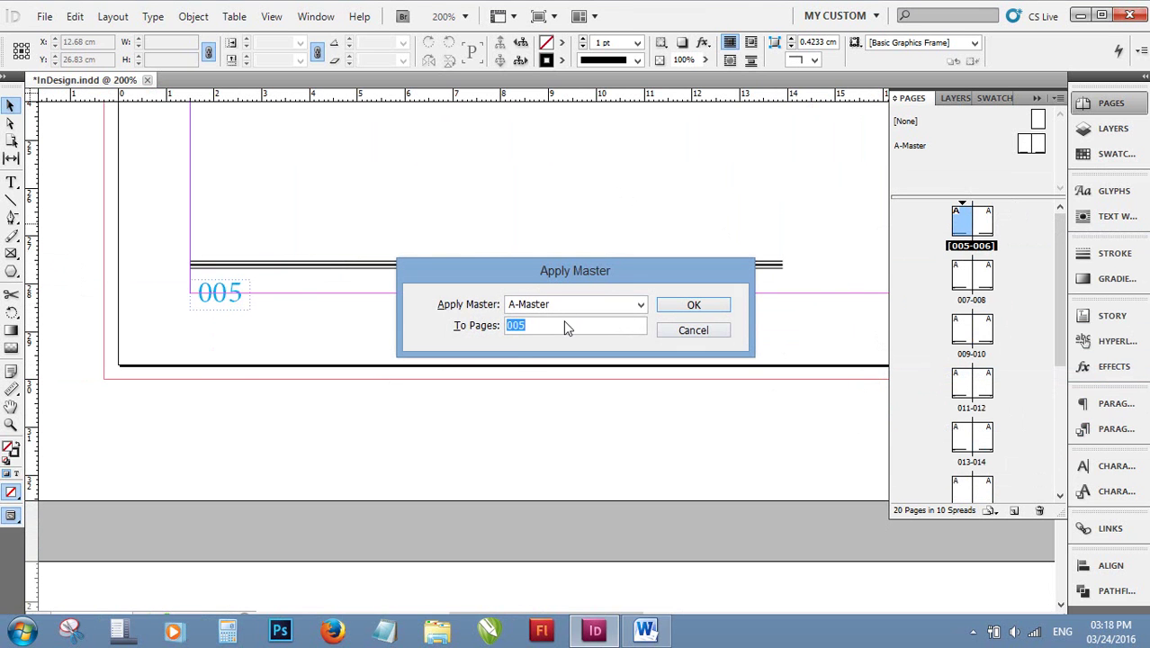
{"action": "left_click", "coordinate": [474, 326]}
{"action": "left_click", "coordinate": [542, 326]}
{"action": "type", "text": "-"}
{"action": "type", "text": "06"}
{"action": "left_click", "coordinate": [641, 307]}
{"action": "left_click", "coordinate": [560, 324]}
{"action": "left_click", "coordinate": [693, 304]}
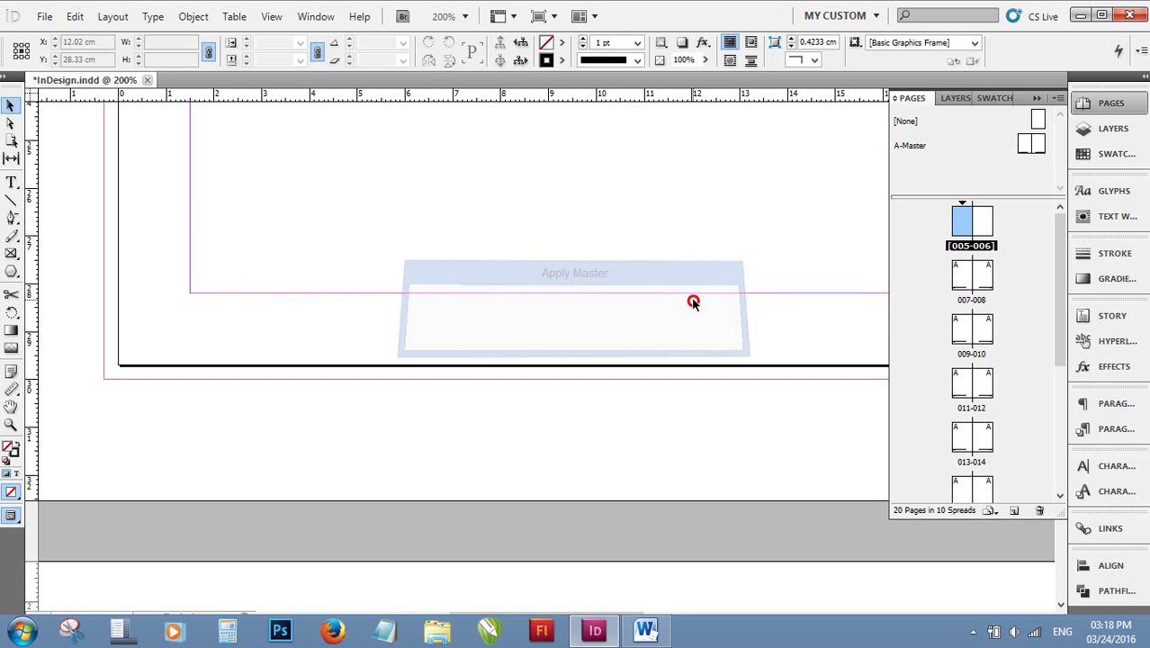
Select pages 007 through 010 in the Pages panel.
{"action": "scroll", "coordinate": [291, 355], "scroll_direction": "down", "scroll_amount": 3}
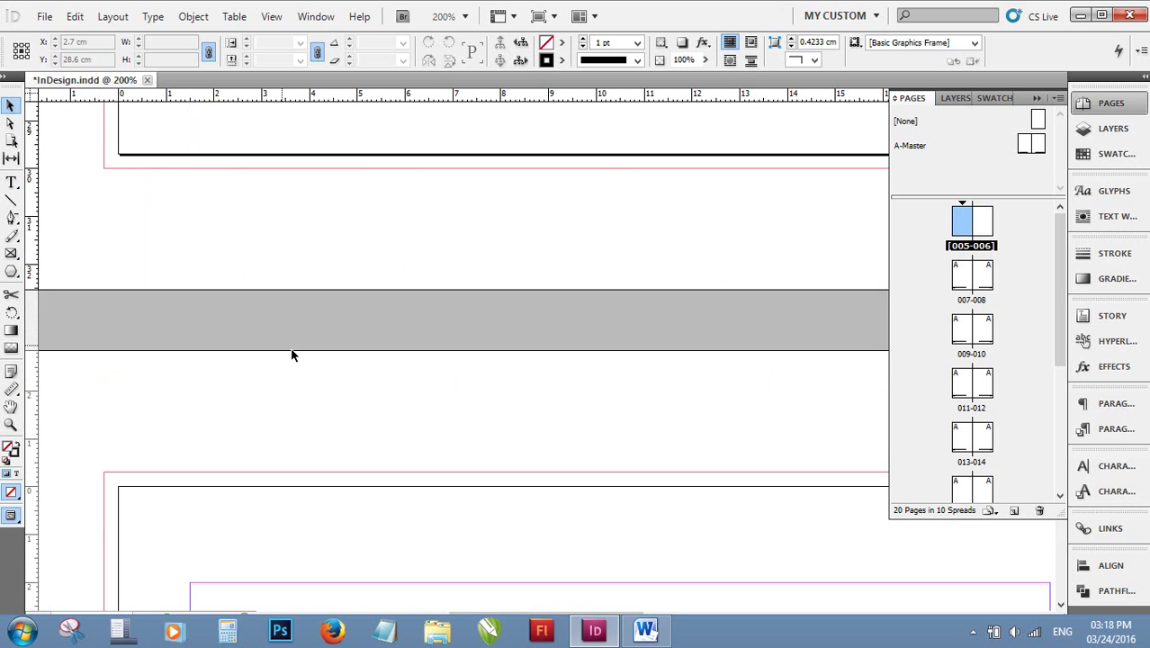
{"action": "scroll", "coordinate": [297, 364], "scroll_direction": "down", "scroll_amount": 9}
{"action": "scroll", "coordinate": [306, 371], "scroll_direction": "down", "scroll_amount": 2}
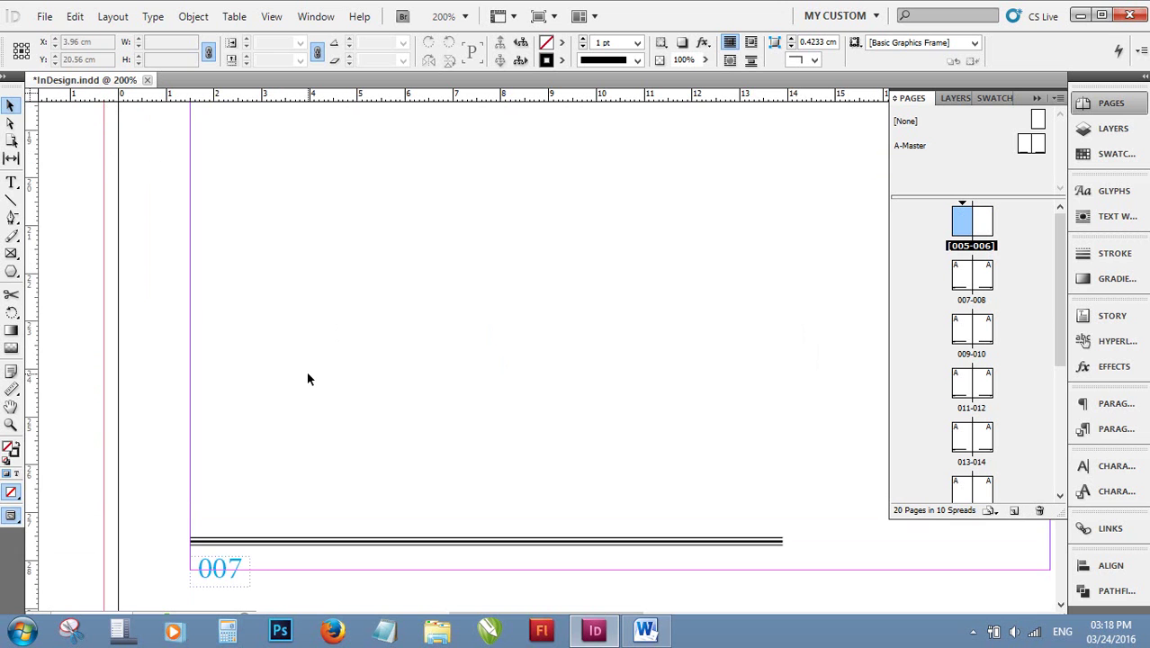
{"action": "scroll", "coordinate": [306, 371], "scroll_direction": "down", "scroll_amount": 2}
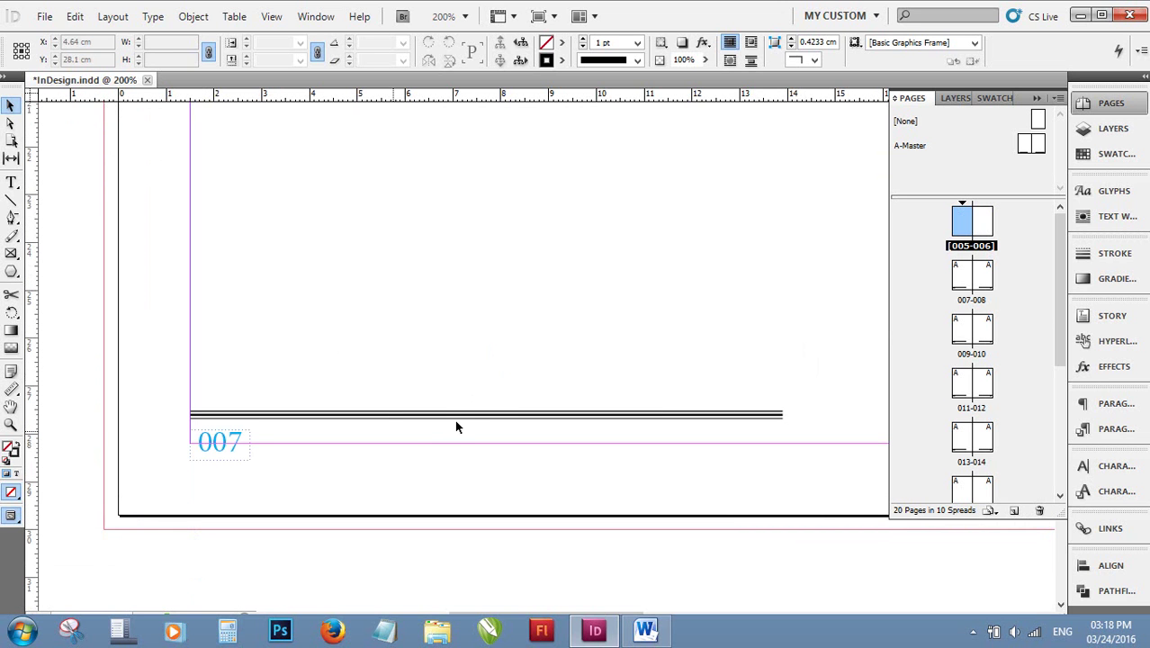
{"action": "left_click", "coordinate": [985, 333]}
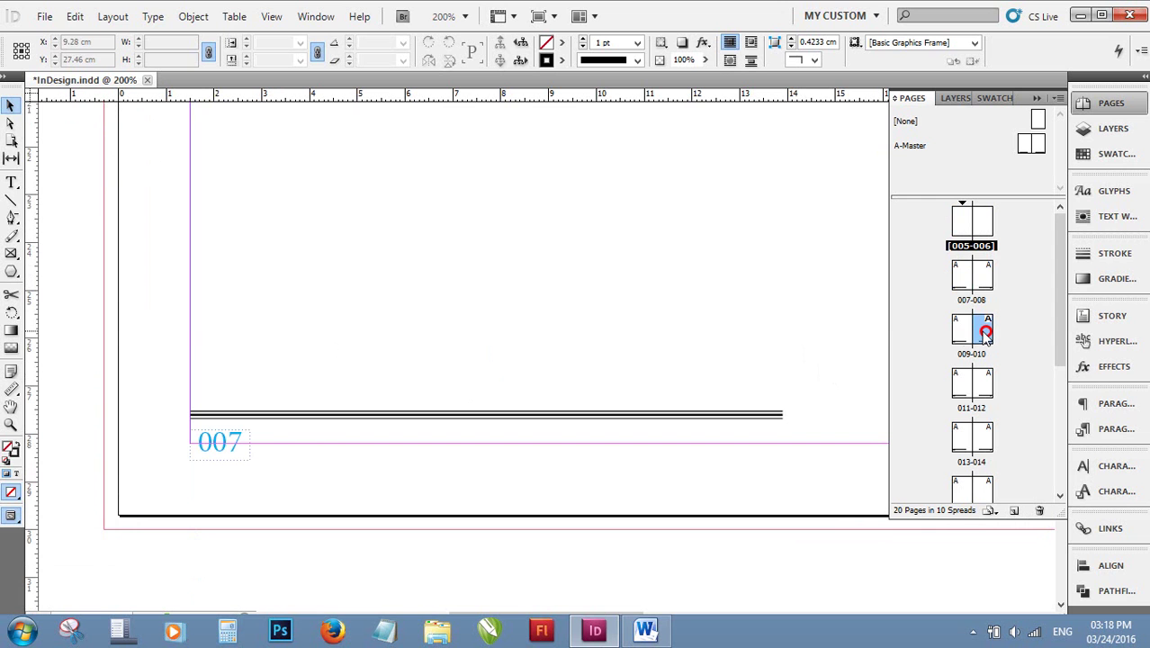
{"action": "left_click", "coordinate": [964, 329]}
{"action": "left_click", "coordinate": [982, 330]}
{"action": "left_click", "coordinate": [984, 280]}
{"action": "left_click", "coordinate": [959, 336]}
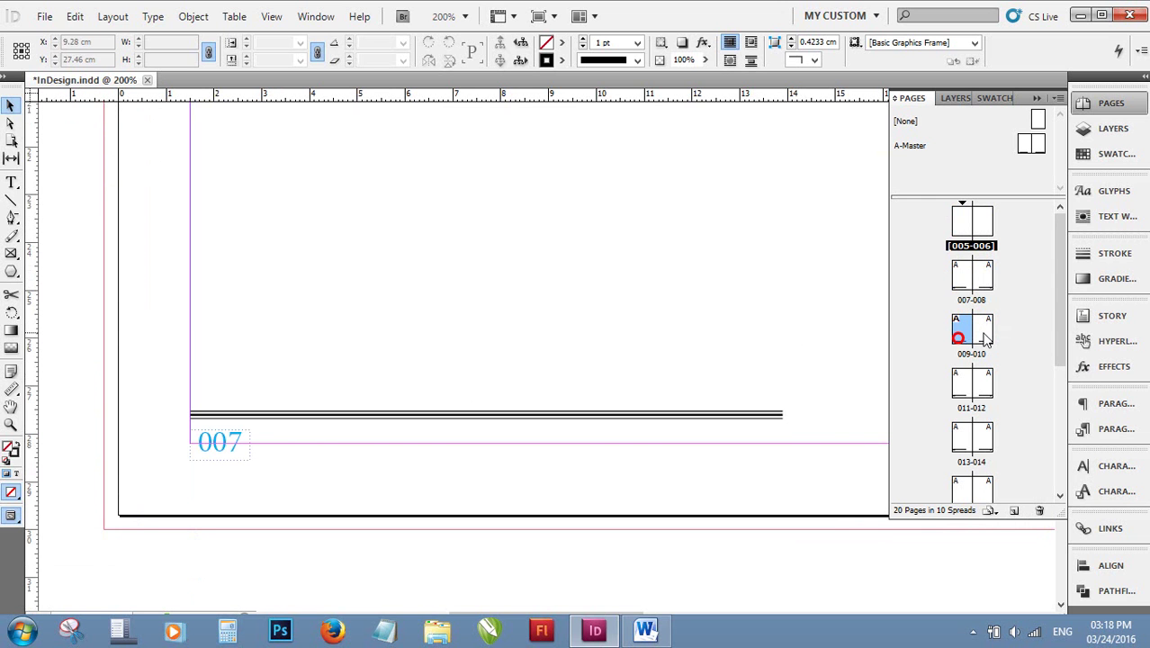
{"action": "left_click", "coordinate": [964, 333]}
{"action": "left_click", "coordinate": [961, 280]}
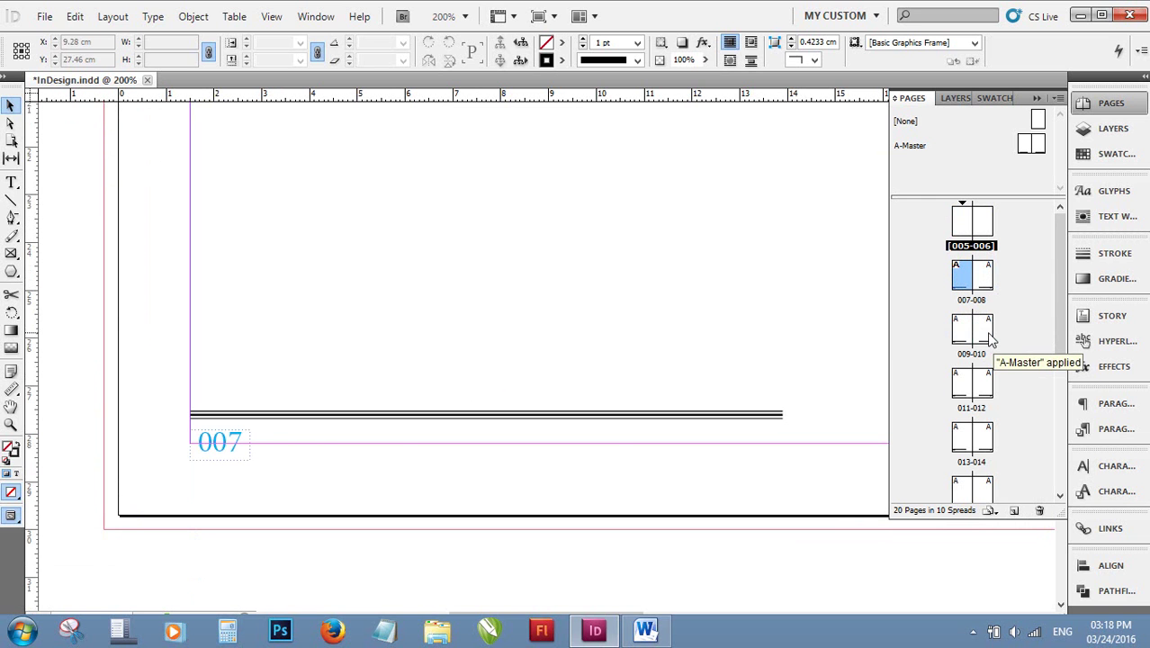
{"action": "left_click", "coordinate": [990, 338], "text": "shift"}
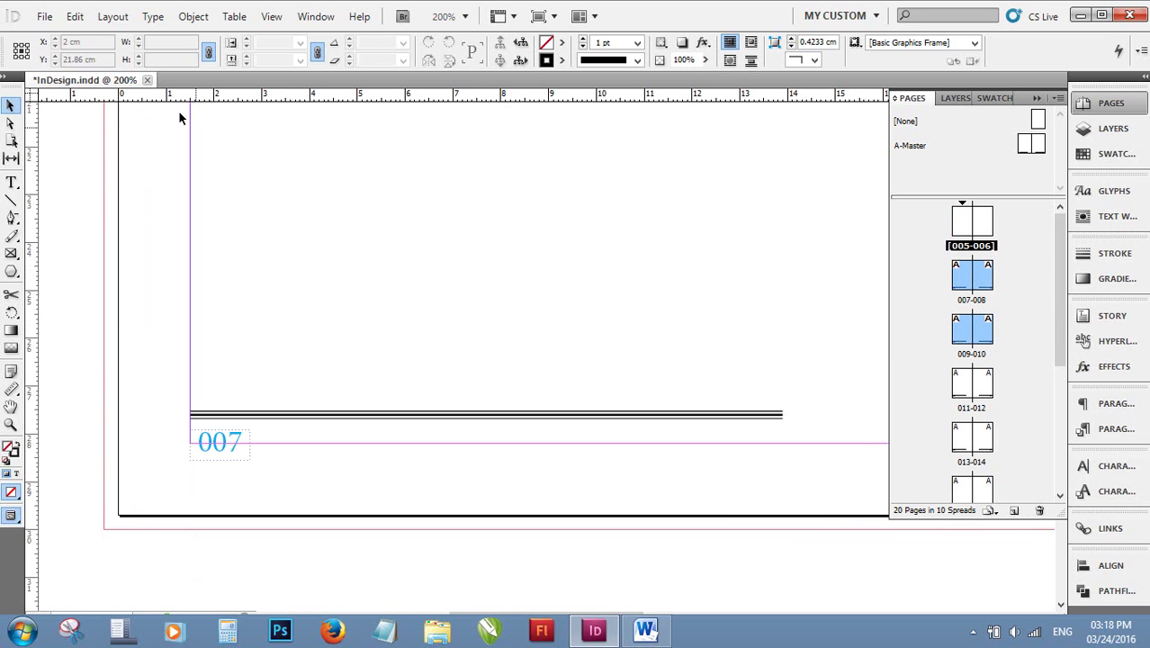
{"action": "left_click", "coordinate": [113, 17]}
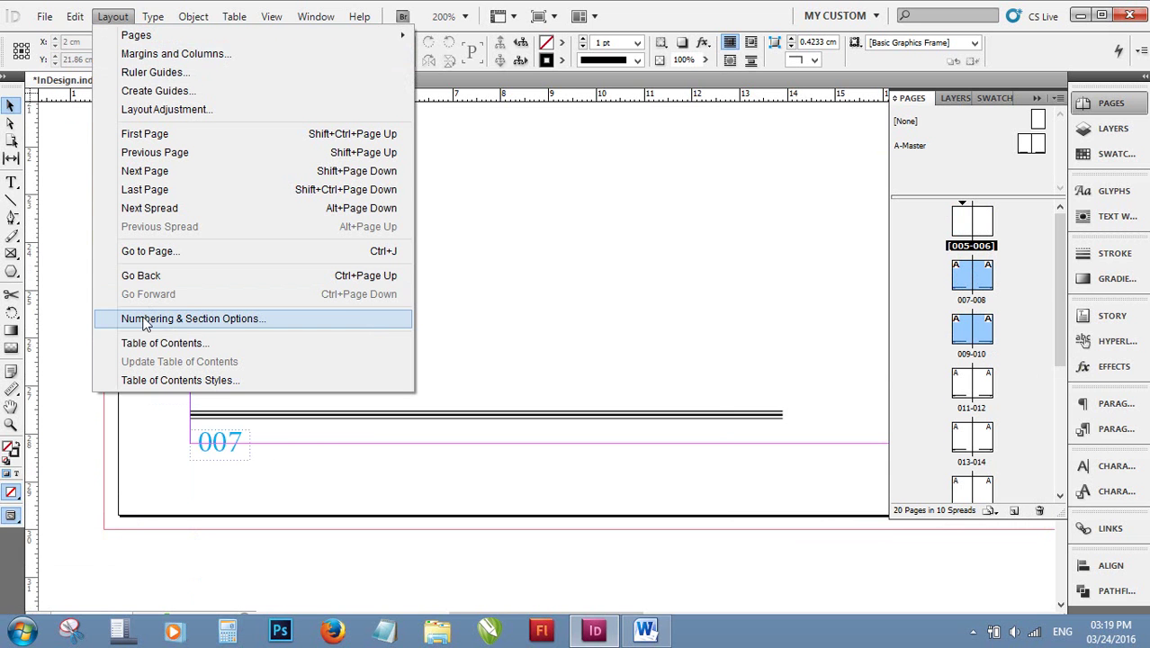
Open Numbering & Section Options for page 007, move the New Section dialog aside, then switch to Word.
{"action": "left_click", "coordinate": [144, 319]}
{"action": "left_click", "coordinate": [426, 83]}
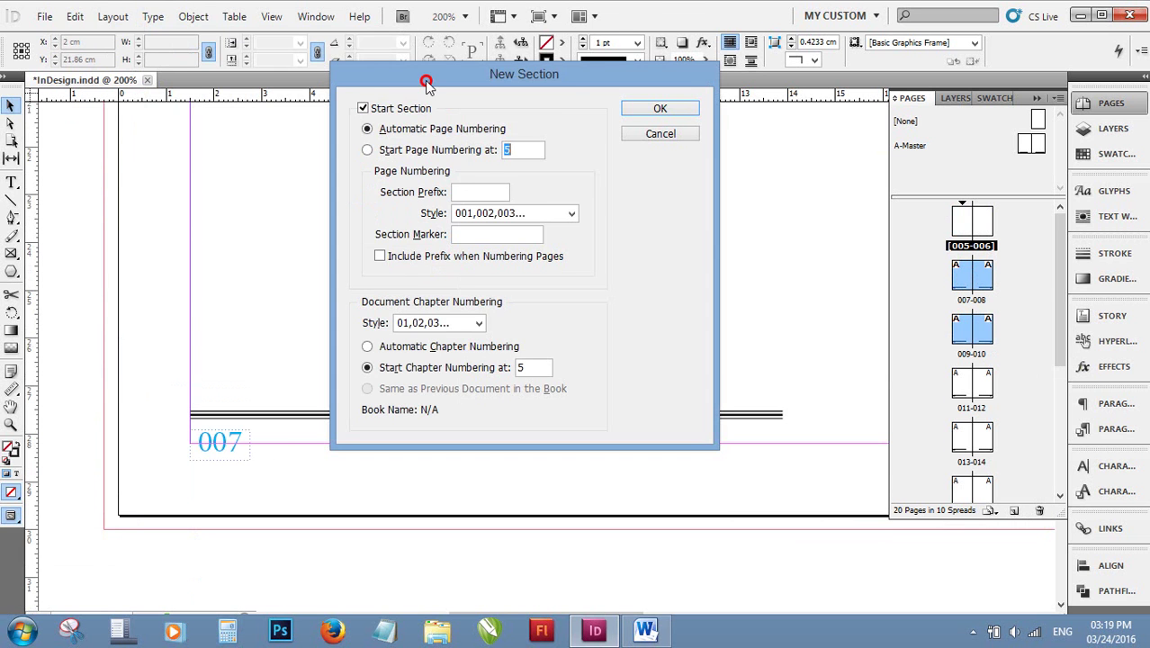
{"action": "left_click_drag", "start_coordinate": [427, 83], "coordinate": [365, 80]}
{"action": "left_click", "coordinate": [643, 641]}
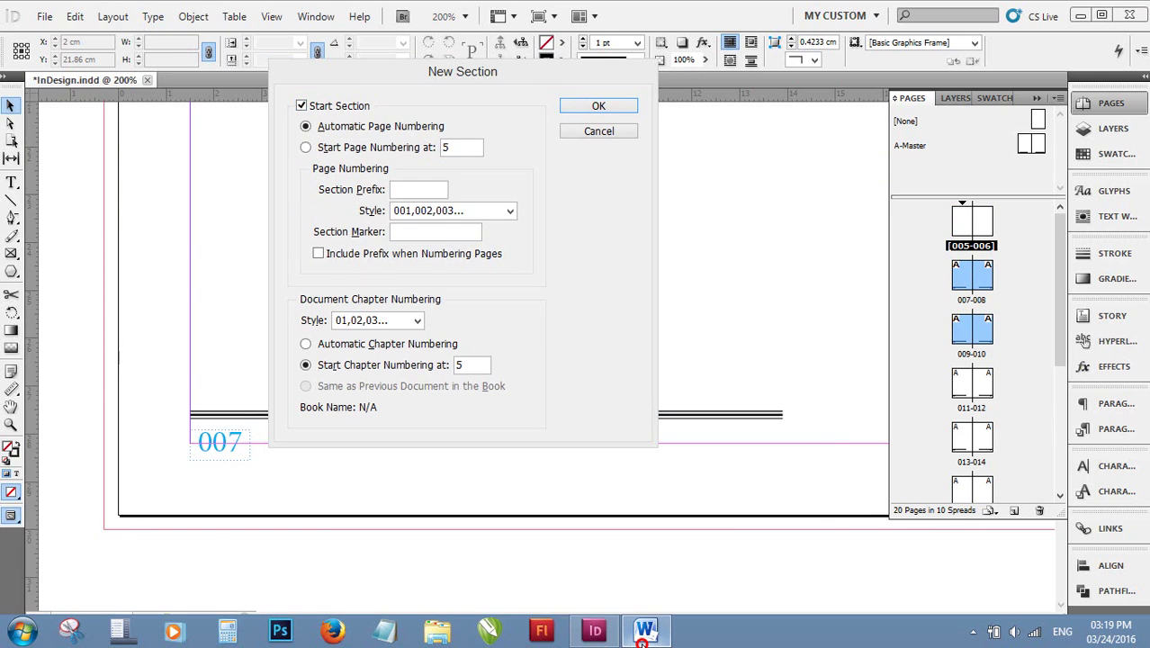
Compare Word's Section 1 footer numbered v with the Section 2 header, then return to InDesign.
{"action": "scroll", "coordinate": [441, 436], "scroll_direction": "down", "scroll_amount": 3}
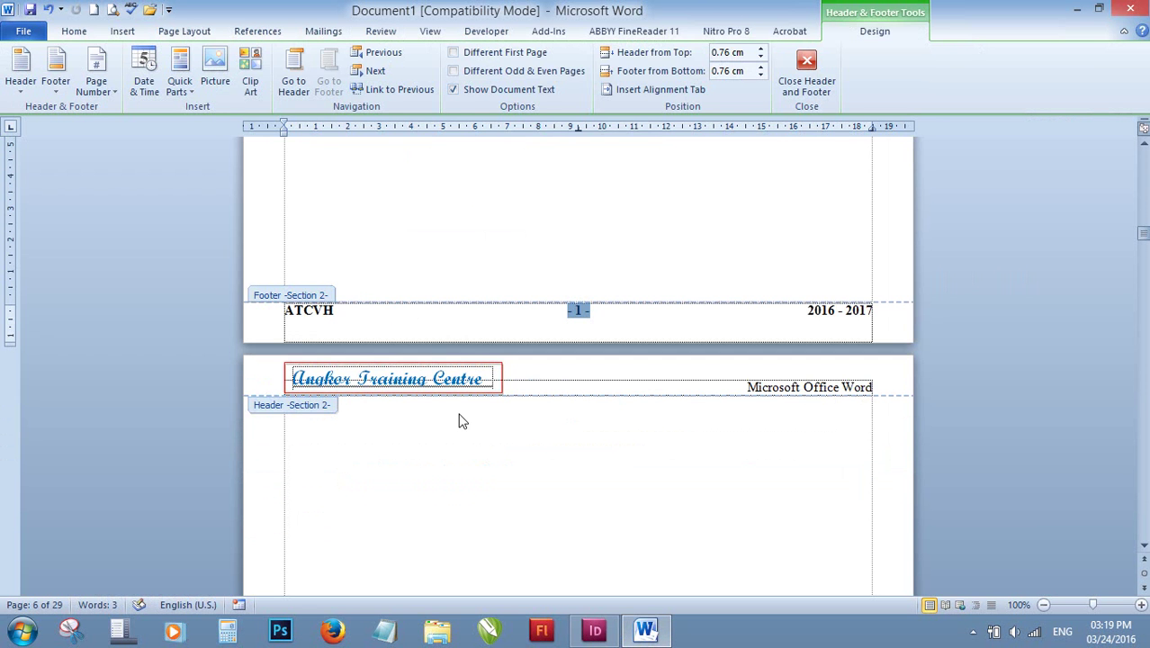
{"action": "scroll", "coordinate": [549, 207], "scroll_direction": "up", "scroll_amount": 10}
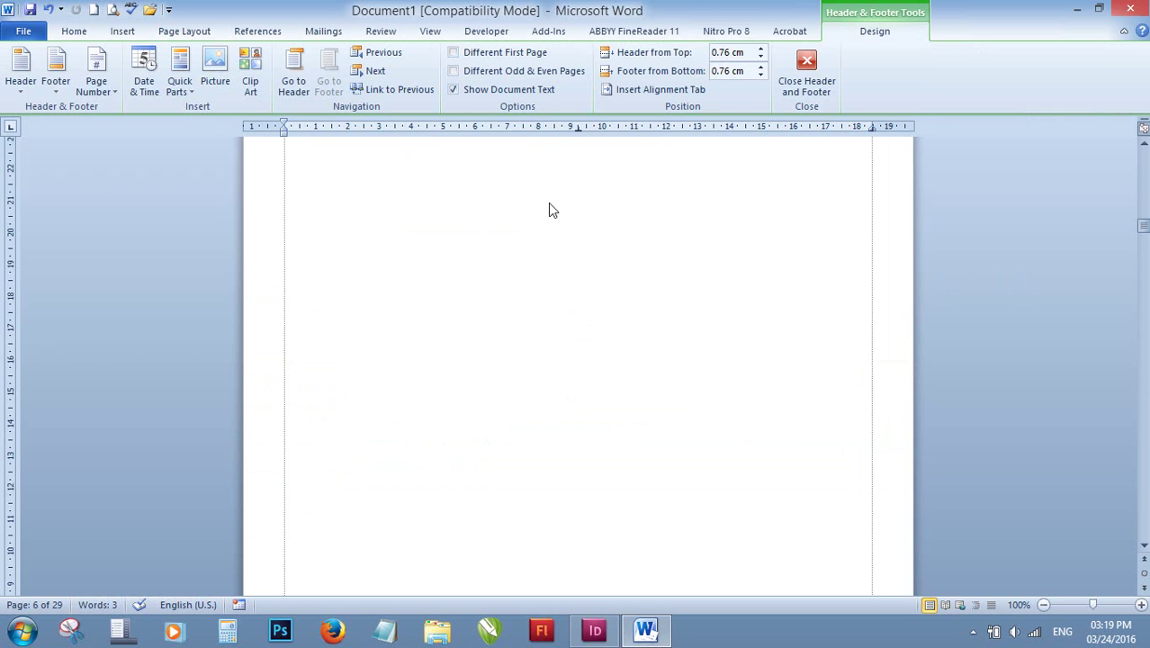
{"action": "scroll", "coordinate": [429, 227], "scroll_direction": "up", "scroll_amount": 10}
{"action": "left_click", "coordinate": [481, 280]}
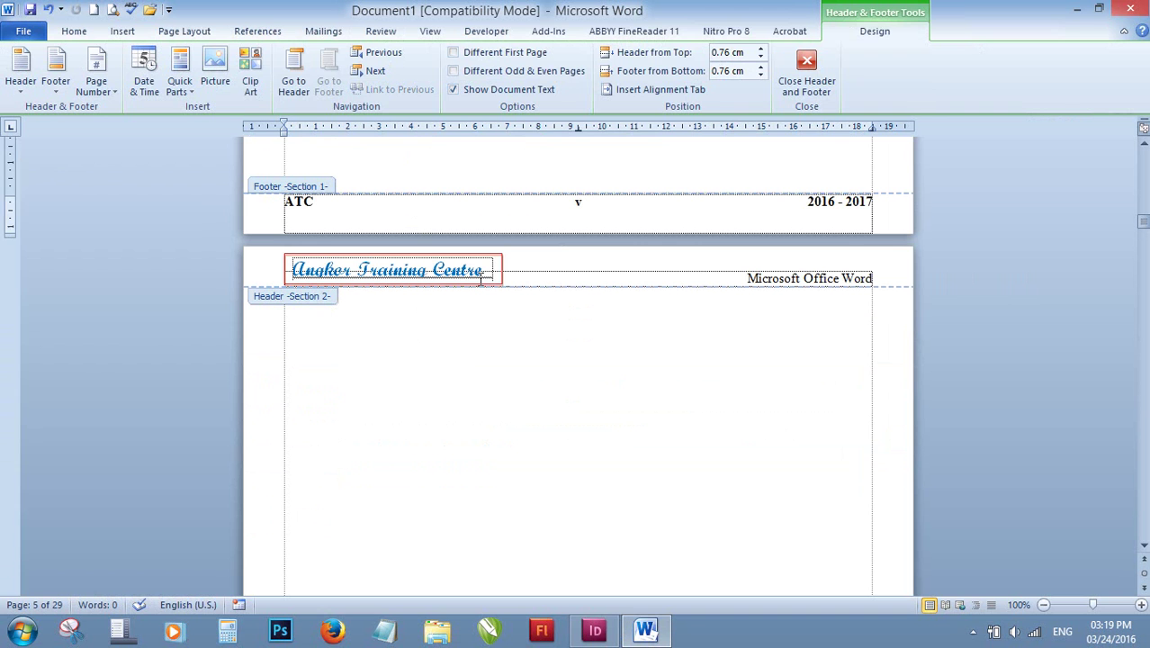
{"action": "left_click", "coordinate": [325, 207]}
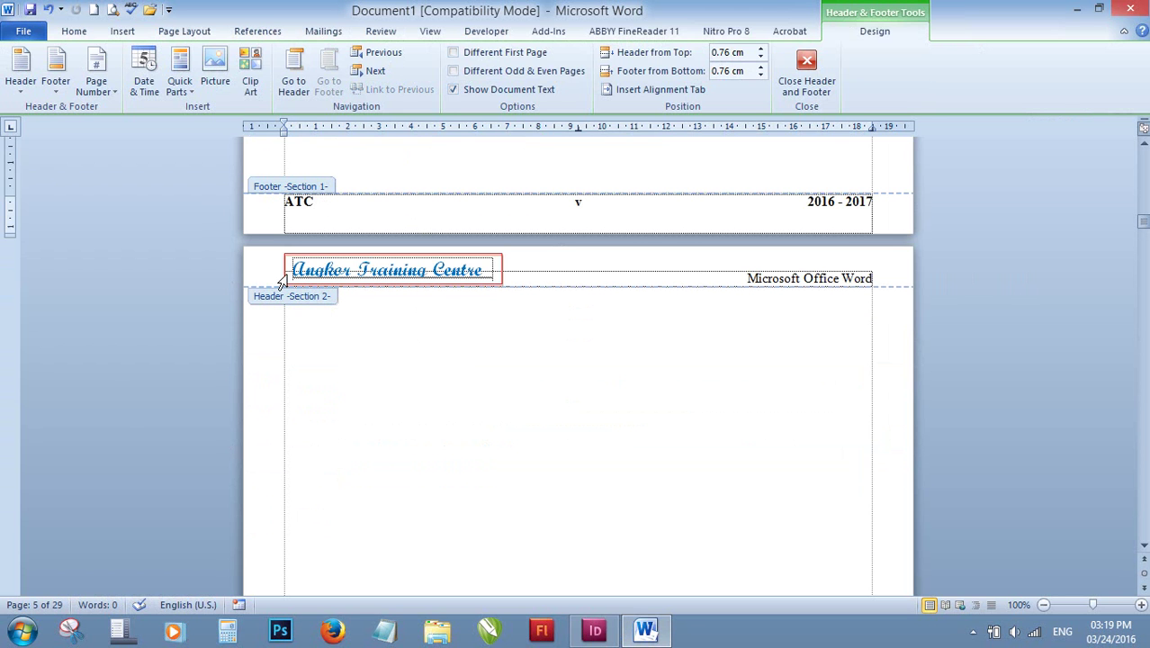
{"action": "left_click", "coordinate": [544, 264]}
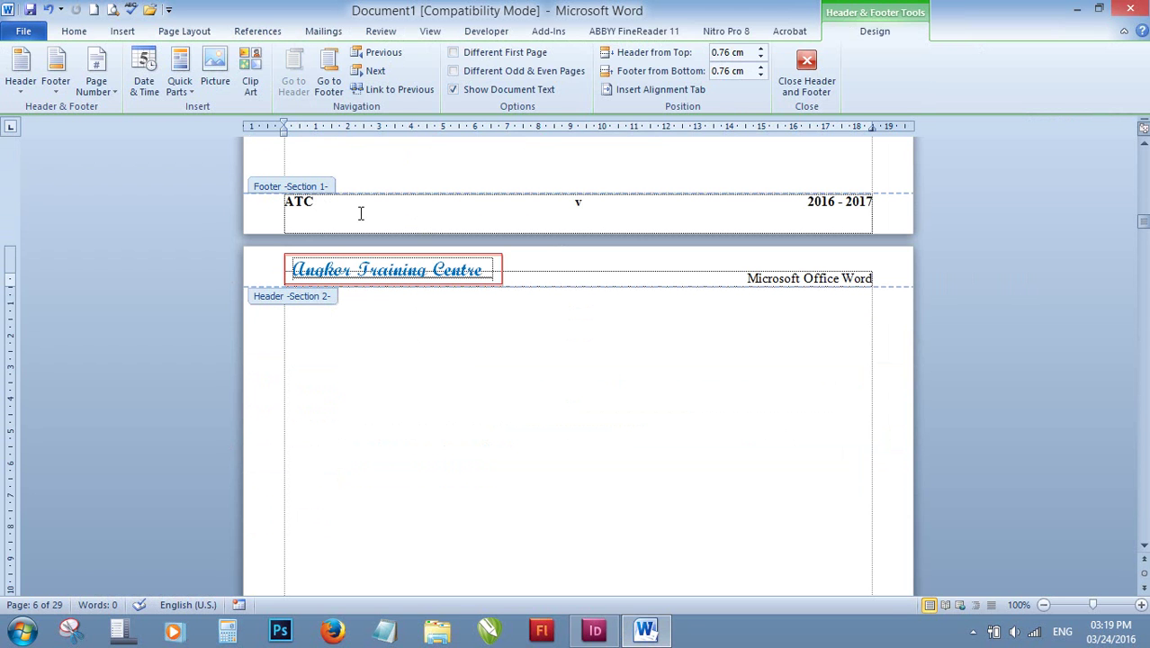
{"action": "left_click", "coordinate": [548, 261]}
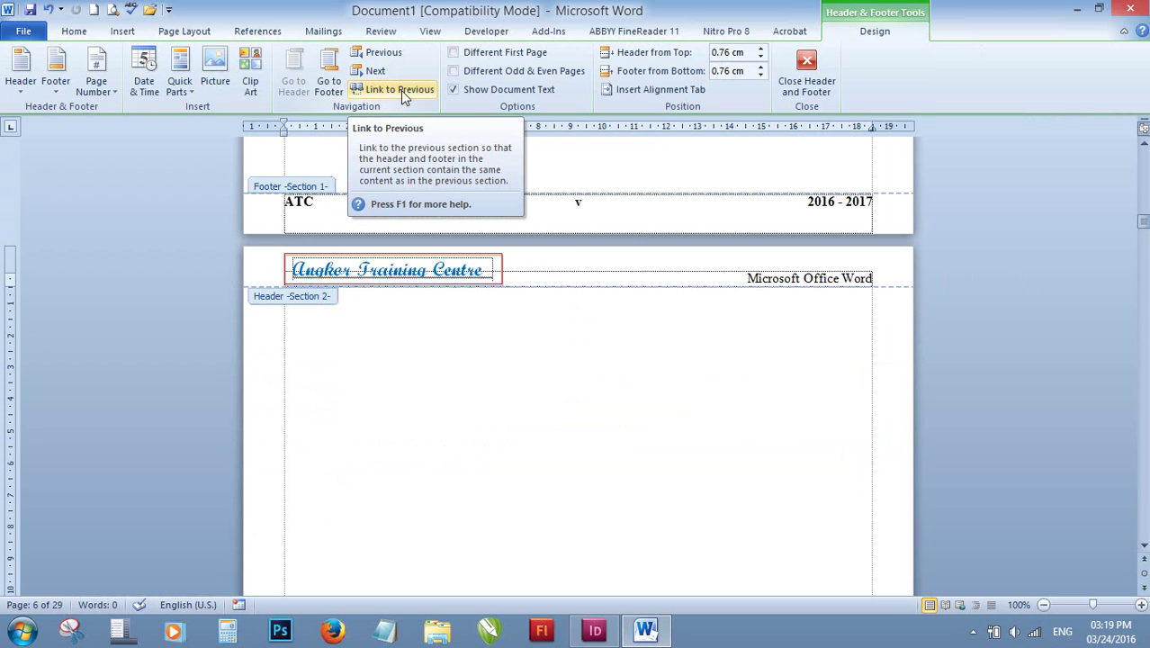
{"action": "left_click", "coordinate": [594, 633]}
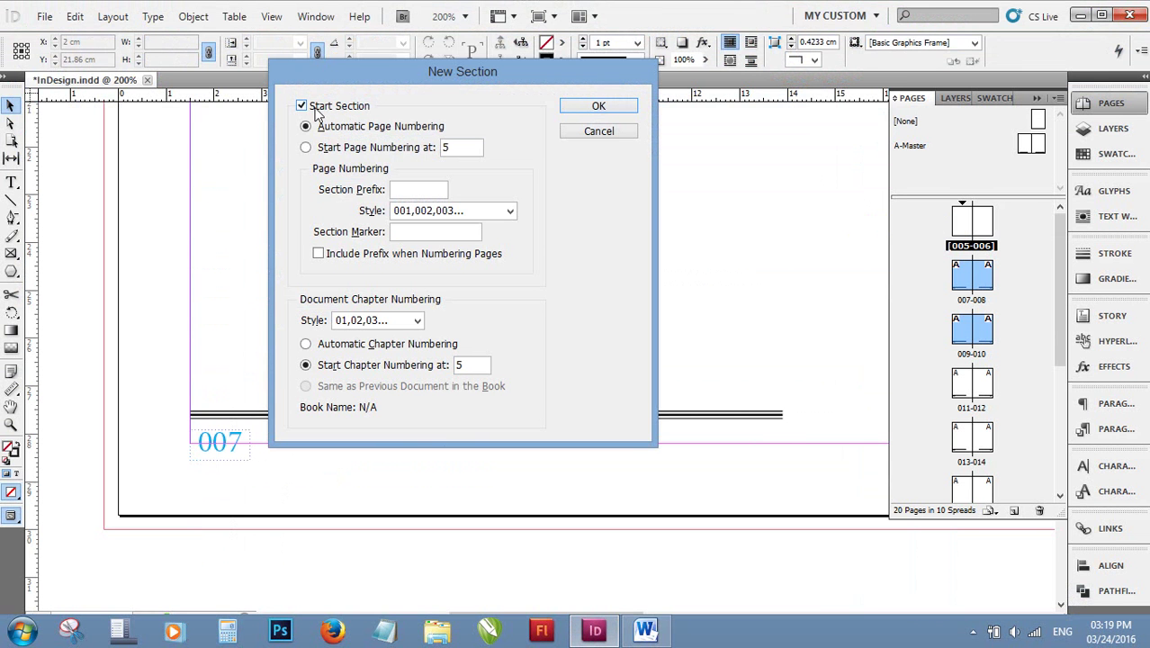
Toggle Start Section off and back on, leaving chapter number 5 unchanged.
{"action": "left_click", "coordinate": [304, 106]}
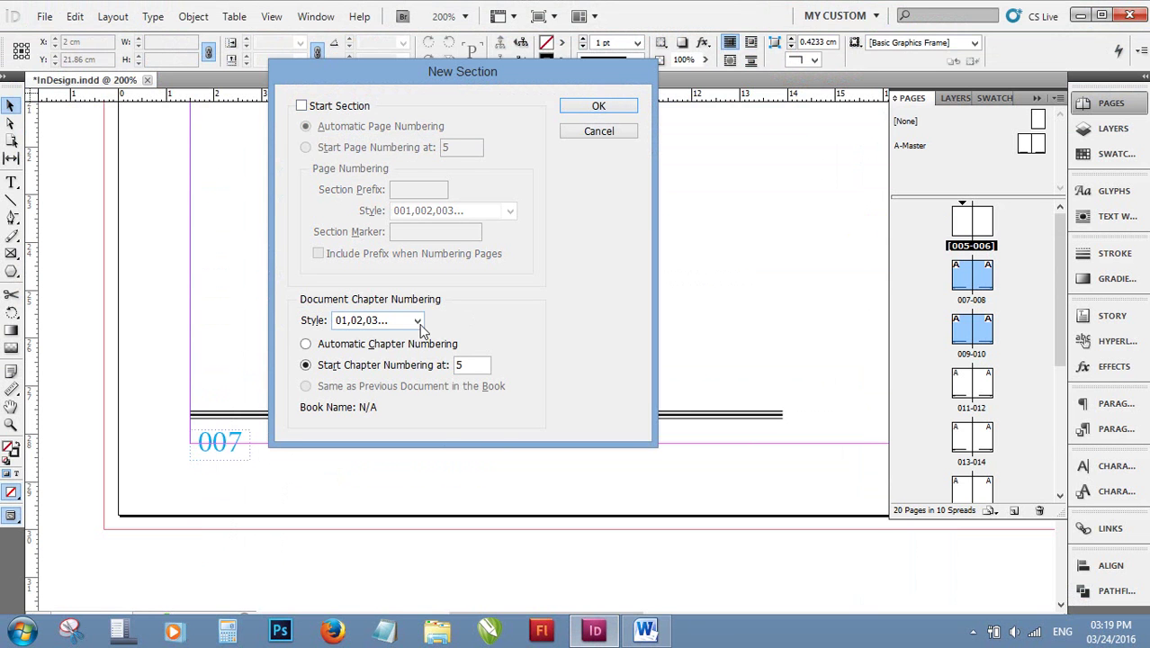
{"action": "double_click", "coordinate": [463, 364]}
{"action": "left_click", "coordinate": [315, 106]}
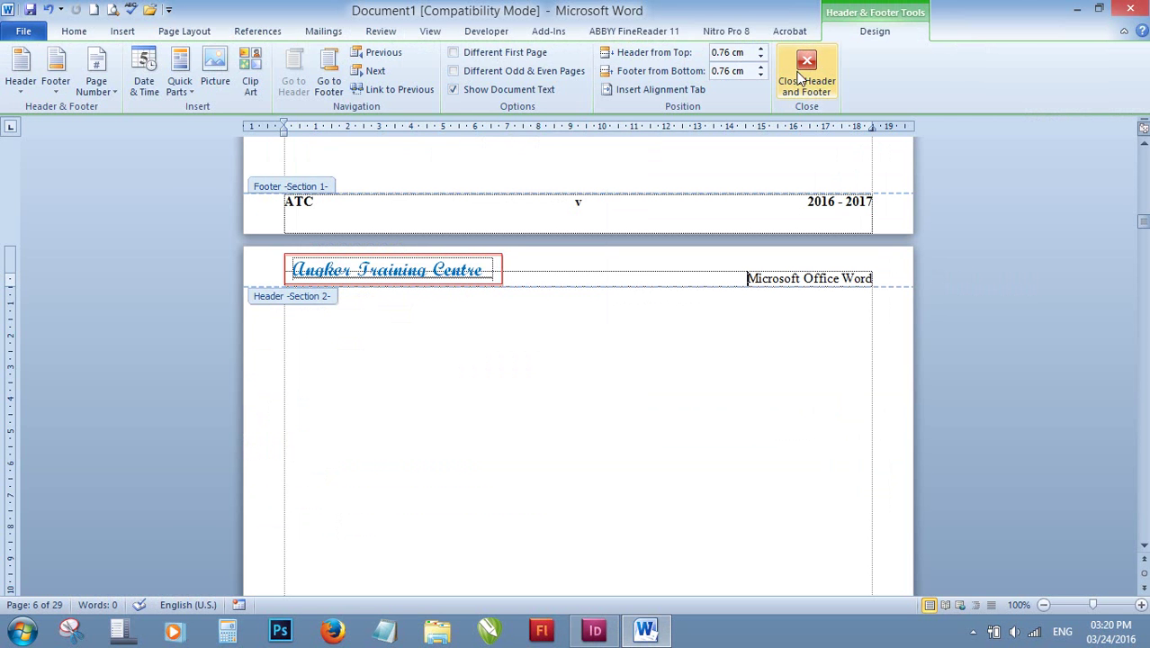
Leave header/footer editing and insert a Next Page section break at the top of page 11.
{"action": "left_click", "coordinate": [803, 76]}
{"action": "scroll", "coordinate": [602, 382], "scroll_direction": "down", "scroll_amount": 5}
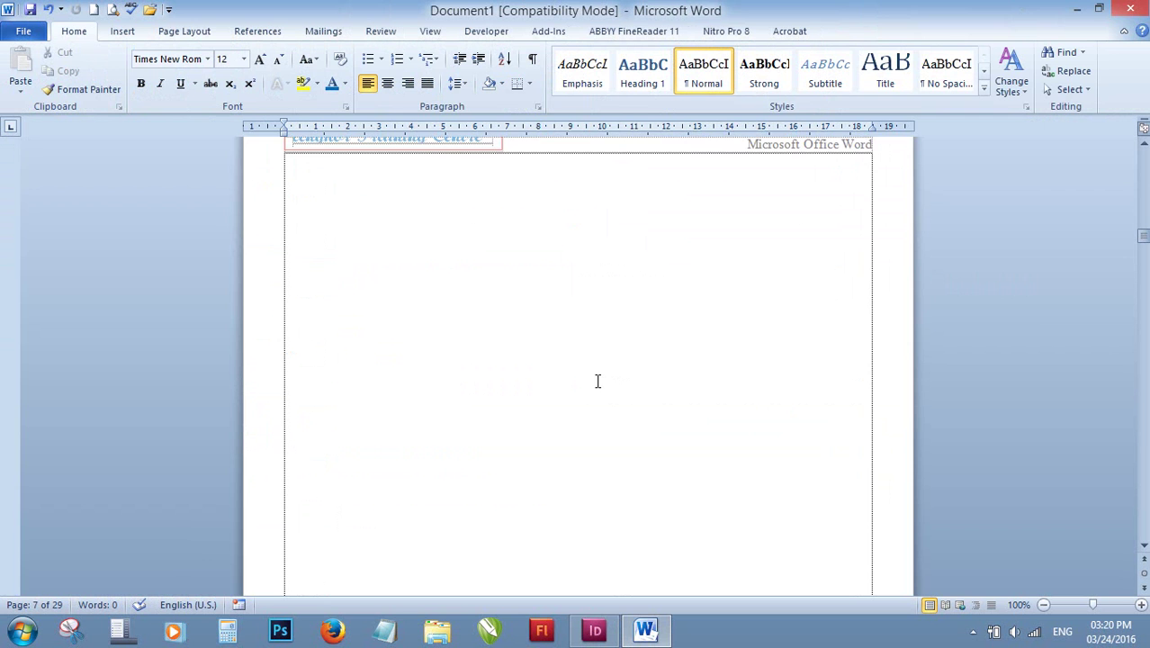
{"action": "scroll", "coordinate": [598, 381], "scroll_direction": "up", "scroll_amount": 3}
{"action": "scroll", "coordinate": [641, 335], "scroll_direction": "down", "scroll_amount": 3}
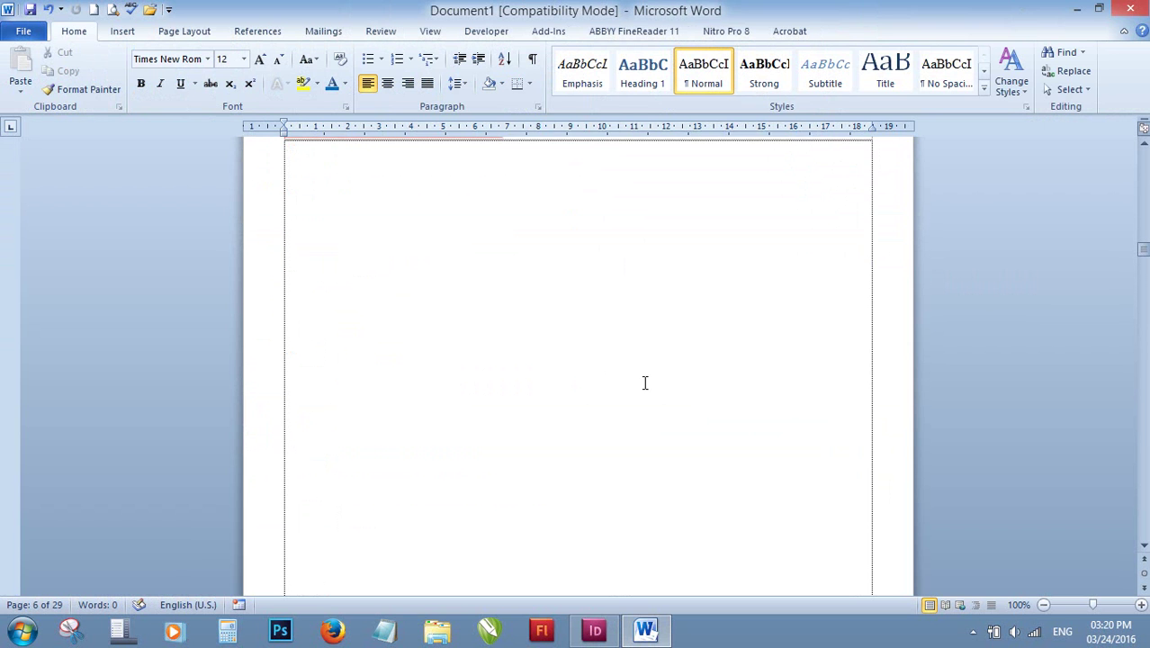
{"action": "scroll", "coordinate": [645, 424], "scroll_direction": "down", "scroll_amount": 3}
{"action": "scroll", "coordinate": [644, 424], "scroll_direction": "down", "scroll_amount": 3}
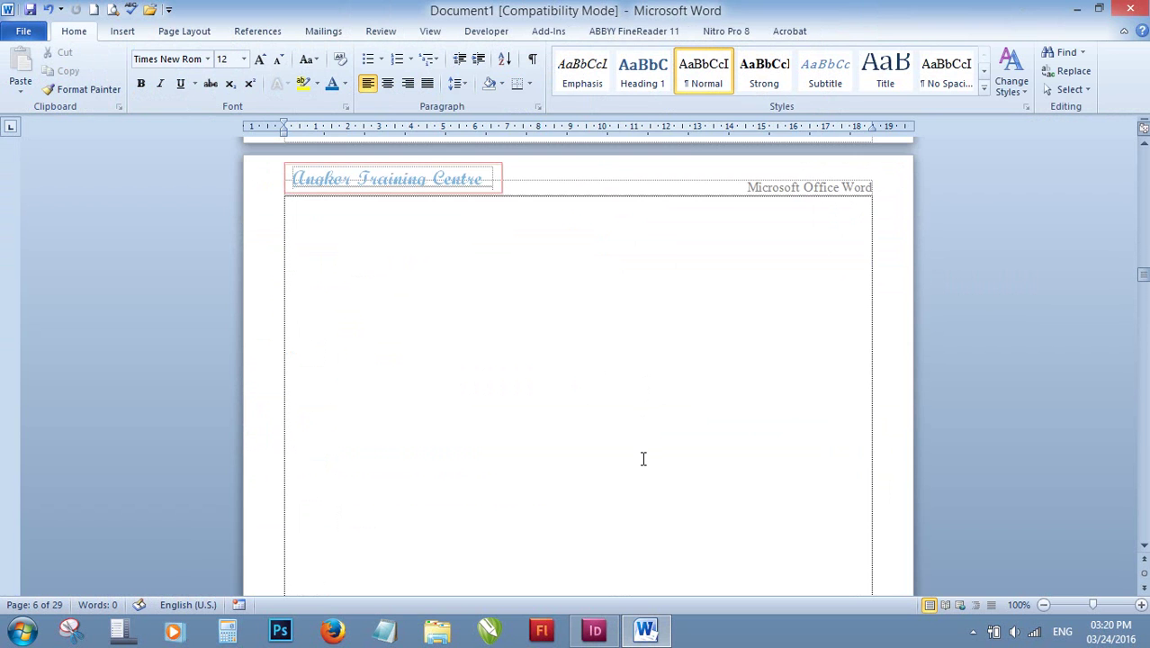
{"action": "scroll", "coordinate": [643, 459], "scroll_direction": "up", "scroll_amount": 5}
{"action": "scroll", "coordinate": [644, 459], "scroll_direction": "down", "scroll_amount": 4}
{"action": "left_click", "coordinate": [374, 279]}
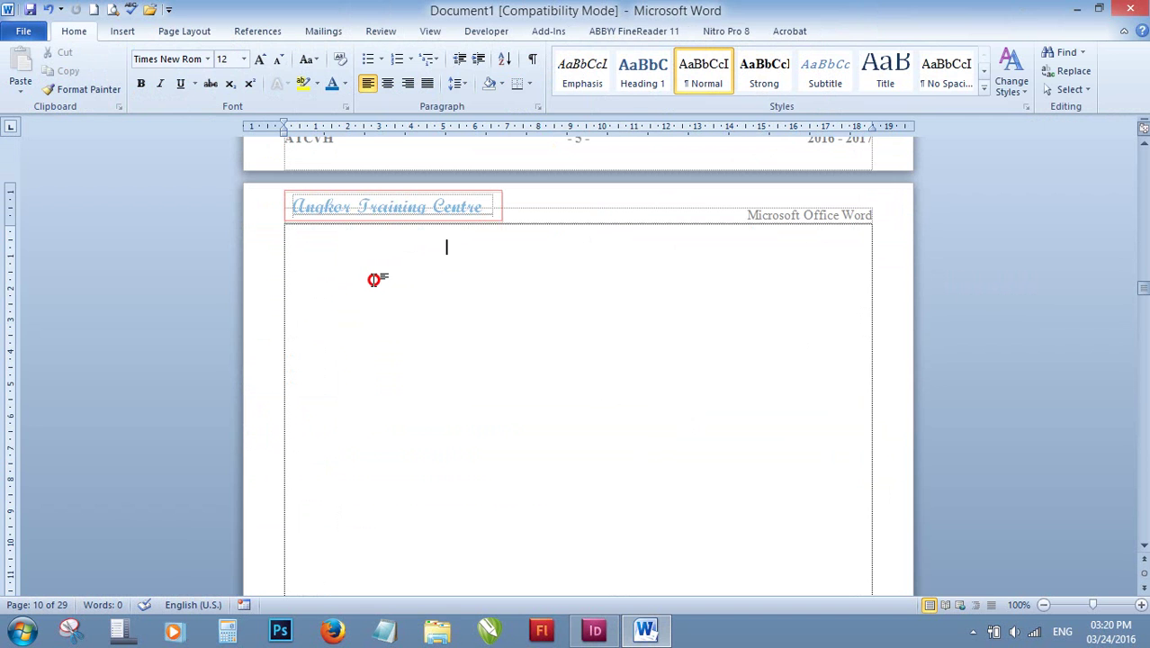
{"action": "left_click", "coordinate": [284, 245]}
{"action": "left_click", "coordinate": [160, 40]}
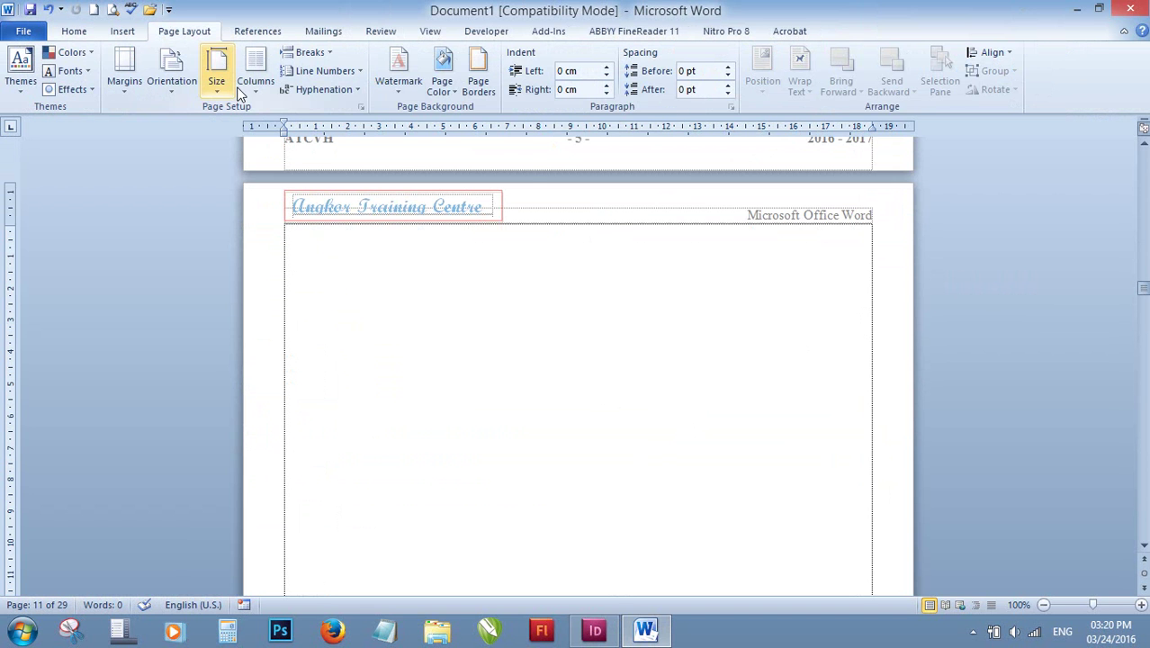
{"action": "left_click", "coordinate": [324, 59]}
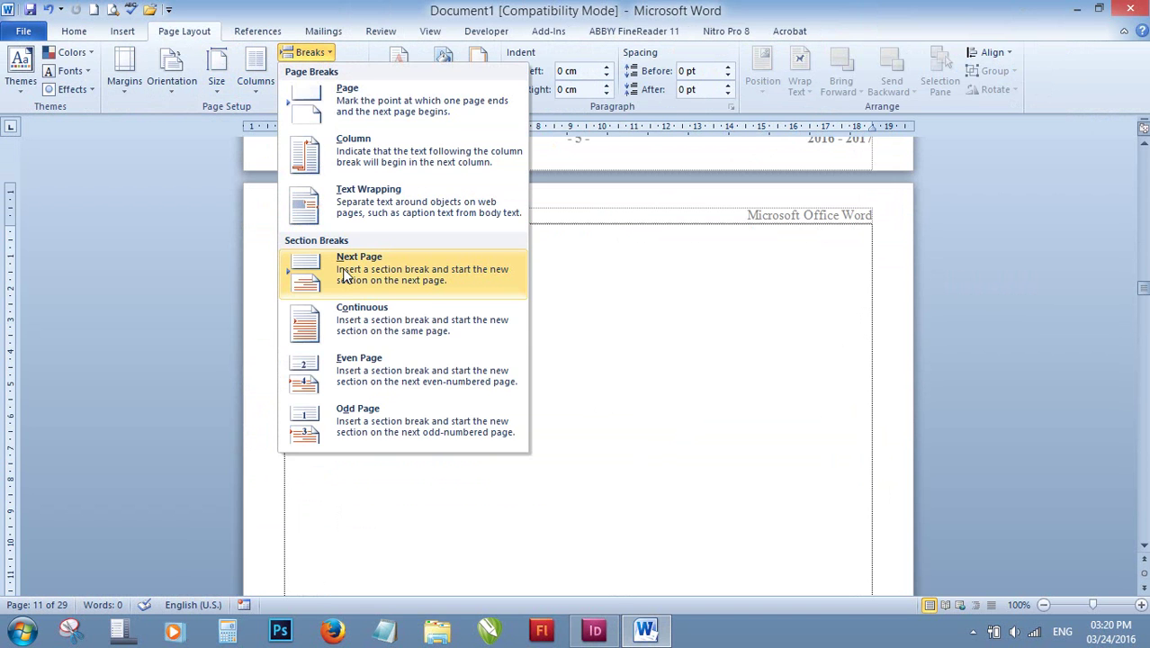
{"action": "left_click", "coordinate": [345, 275]}
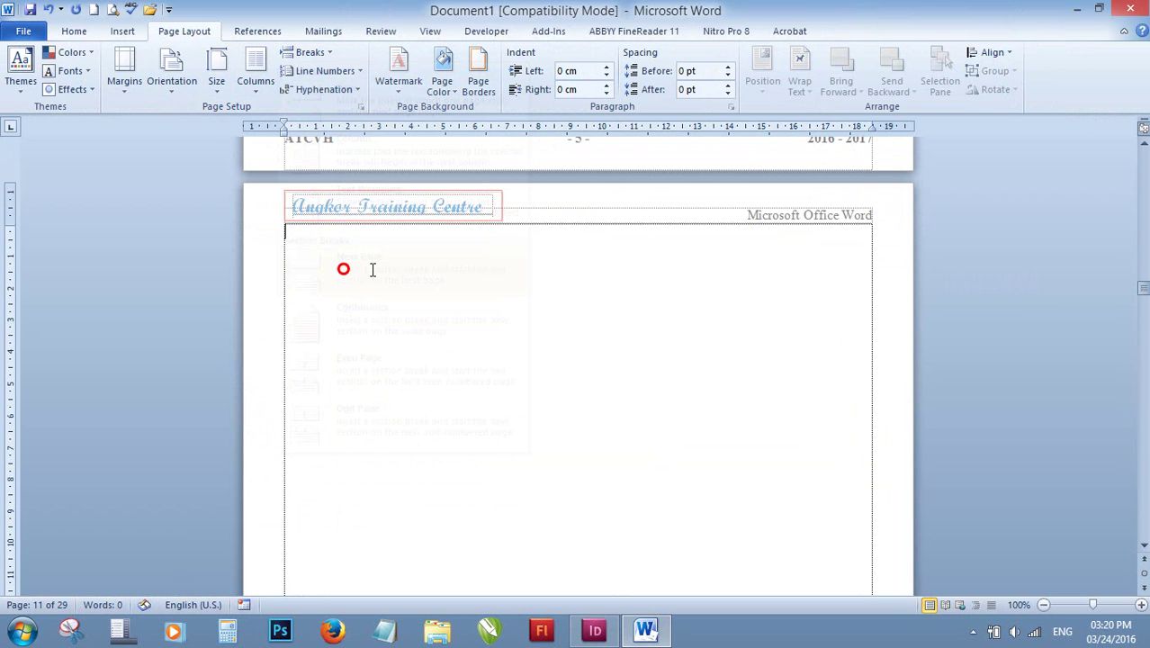
Unlink the Section 3 footer from the previous section's footer.
{"action": "double_click", "coordinate": [535, 211]}
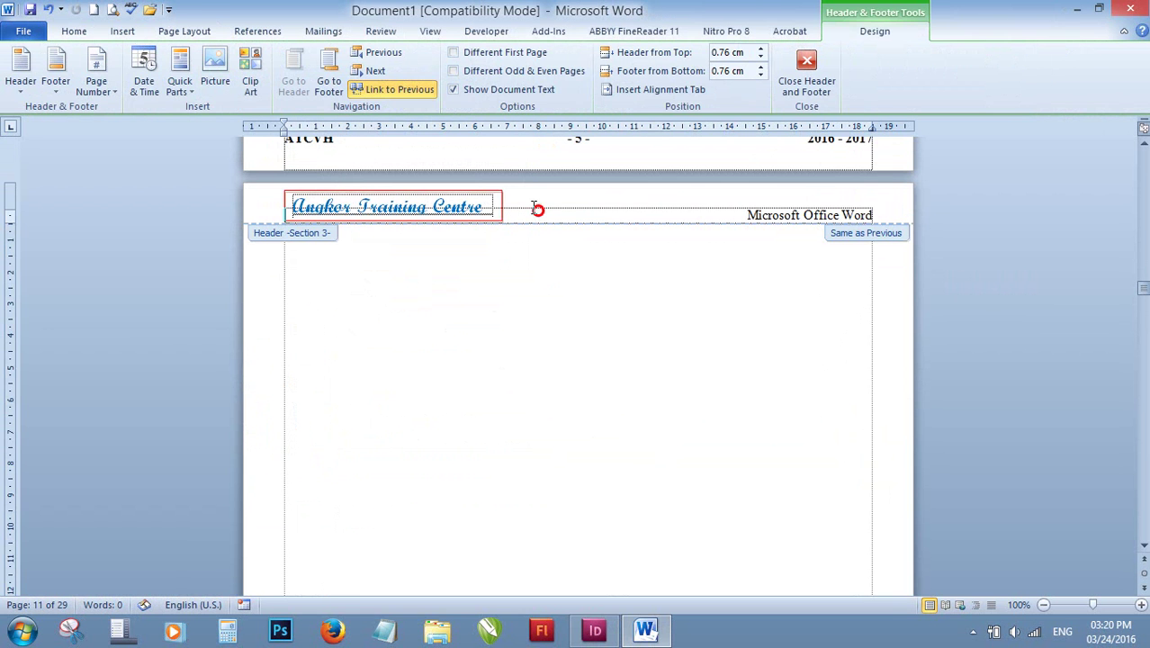
{"action": "scroll", "coordinate": [611, 499], "scroll_direction": "down", "scroll_amount": 8}
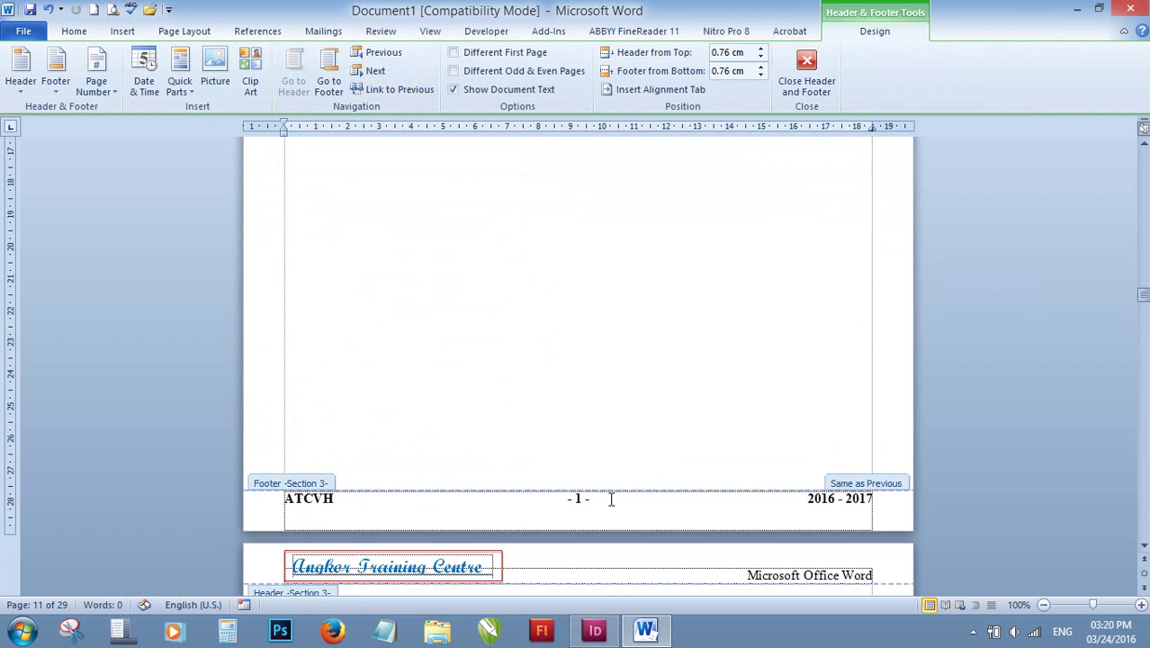
{"action": "left_click", "coordinate": [611, 499]}
{"action": "left_click", "coordinate": [414, 79]}
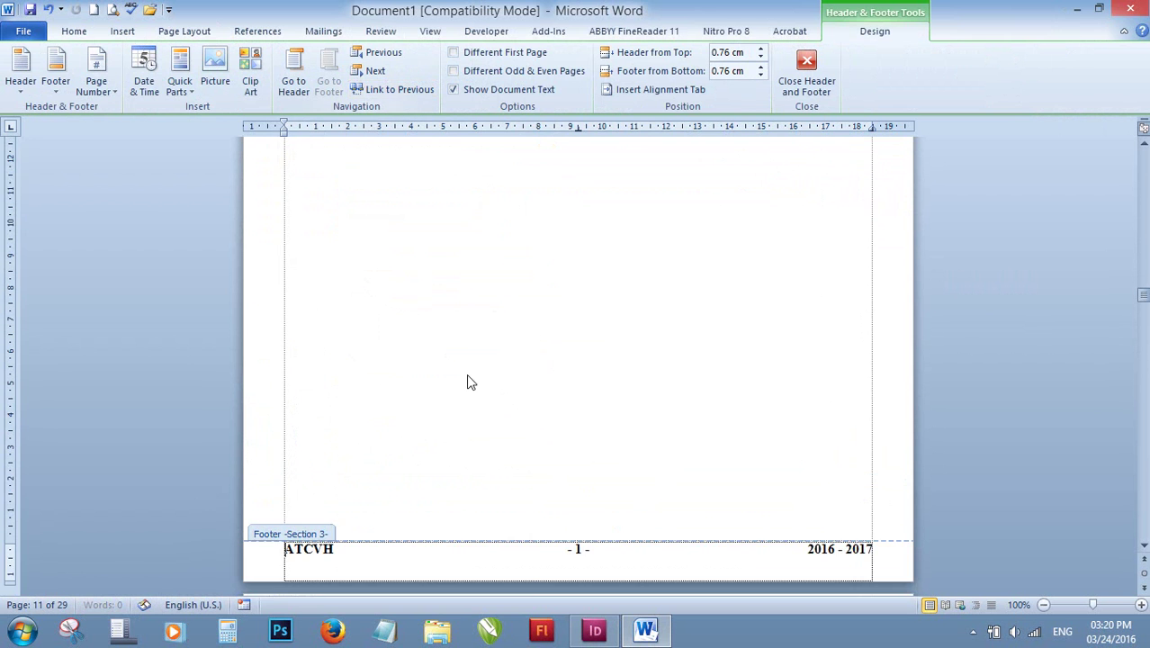
{"action": "scroll", "coordinate": [382, 297], "scroll_direction": "down", "scroll_amount": 7}
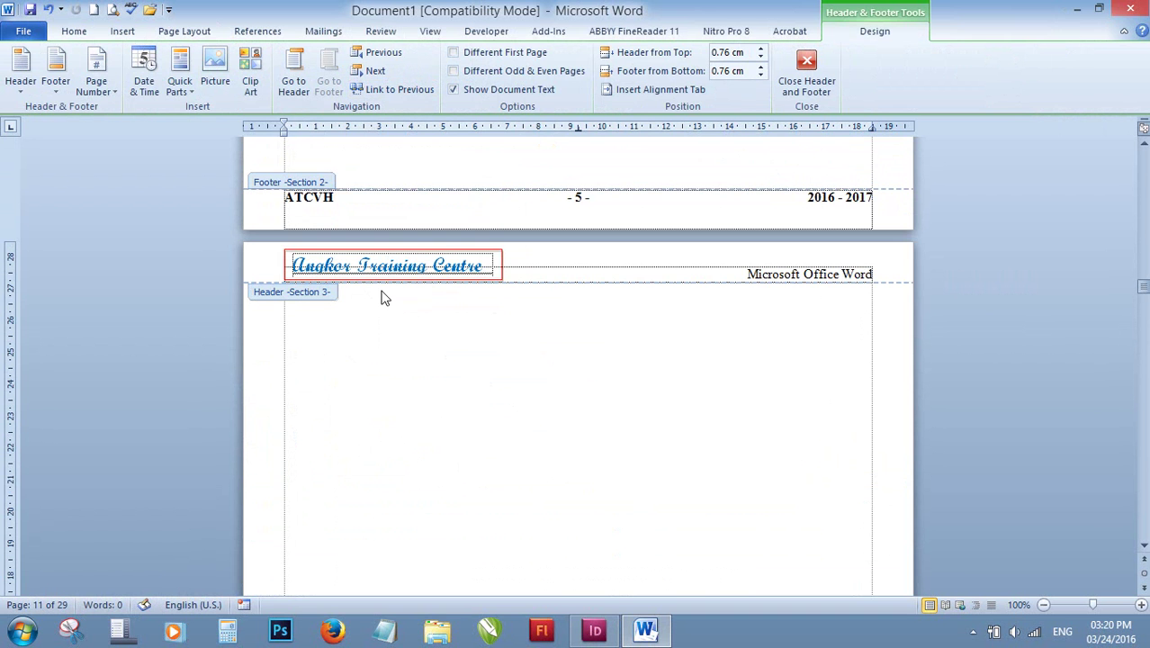
{"action": "left_click", "coordinate": [608, 632]}
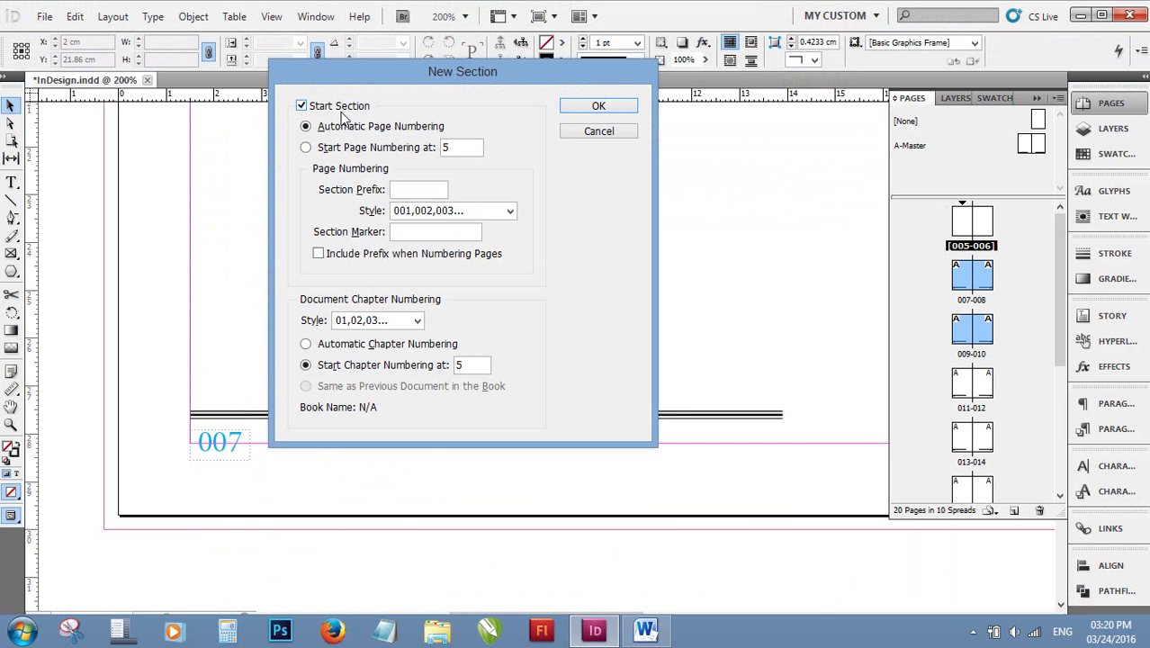
Set the new section's starting page number to 1 and chapter number to 1.
{"action": "left_click", "coordinate": [643, 628]}
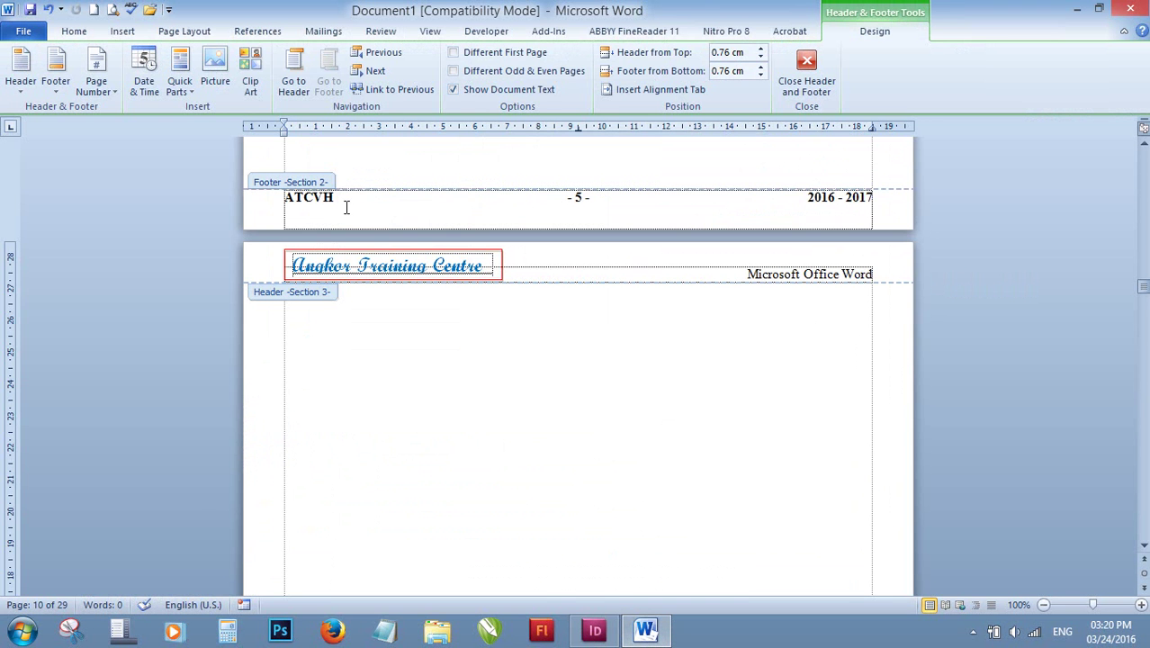
{"action": "left_click", "coordinate": [346, 208]}
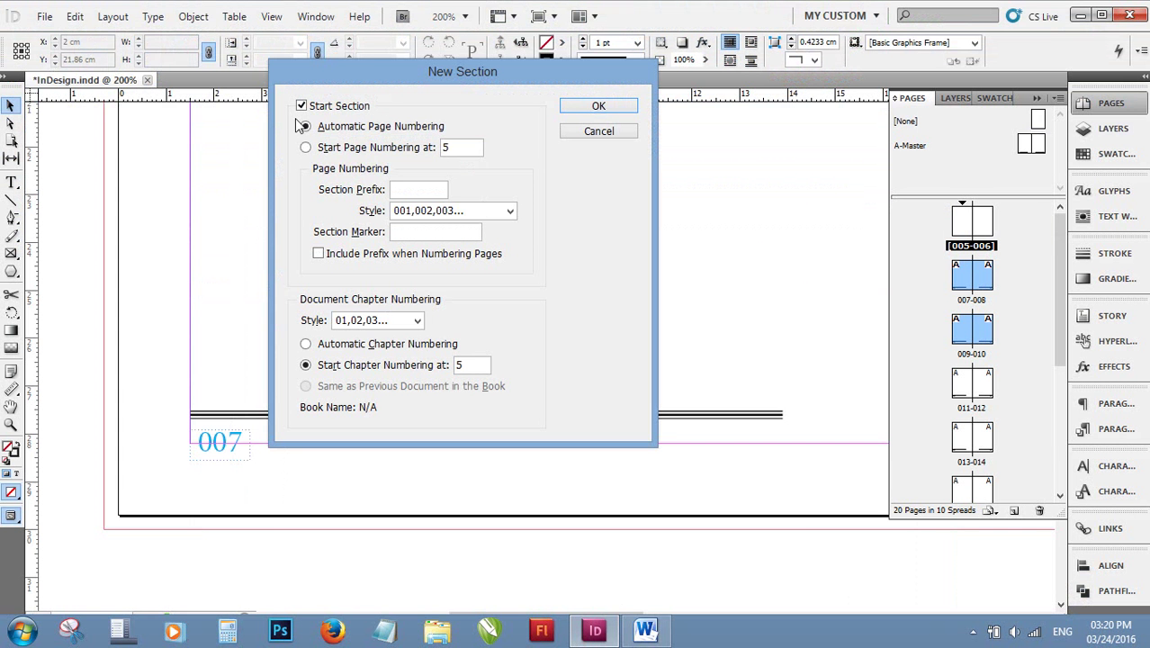
{"action": "double_click", "coordinate": [454, 150]}
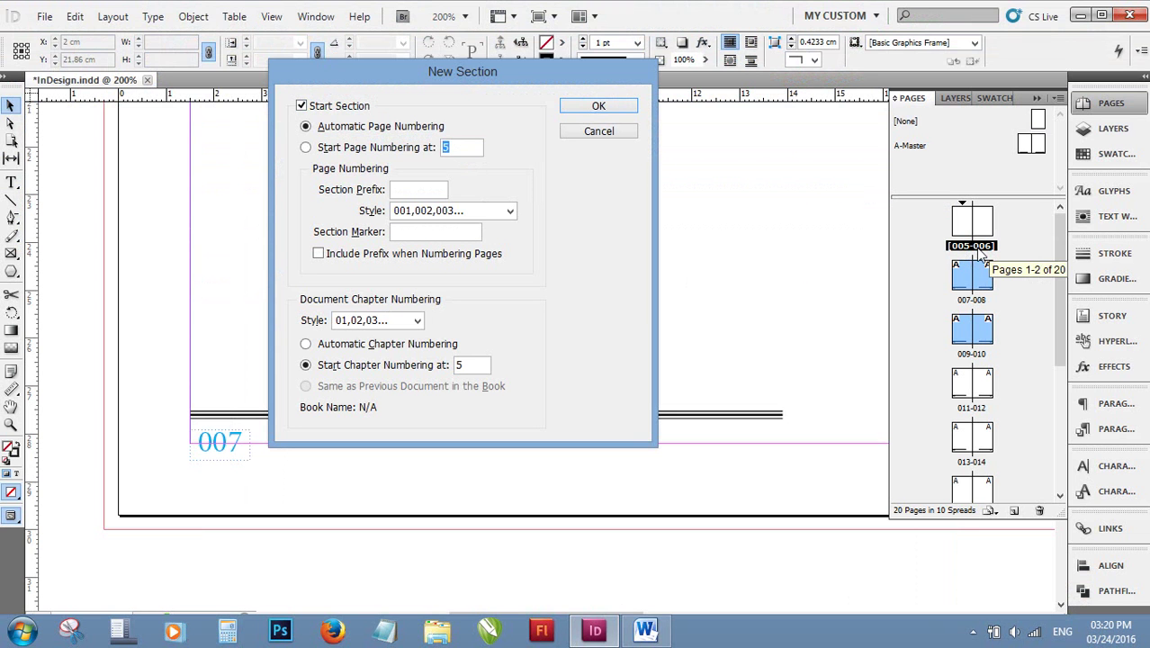
{"action": "double_click", "coordinate": [467, 366]}
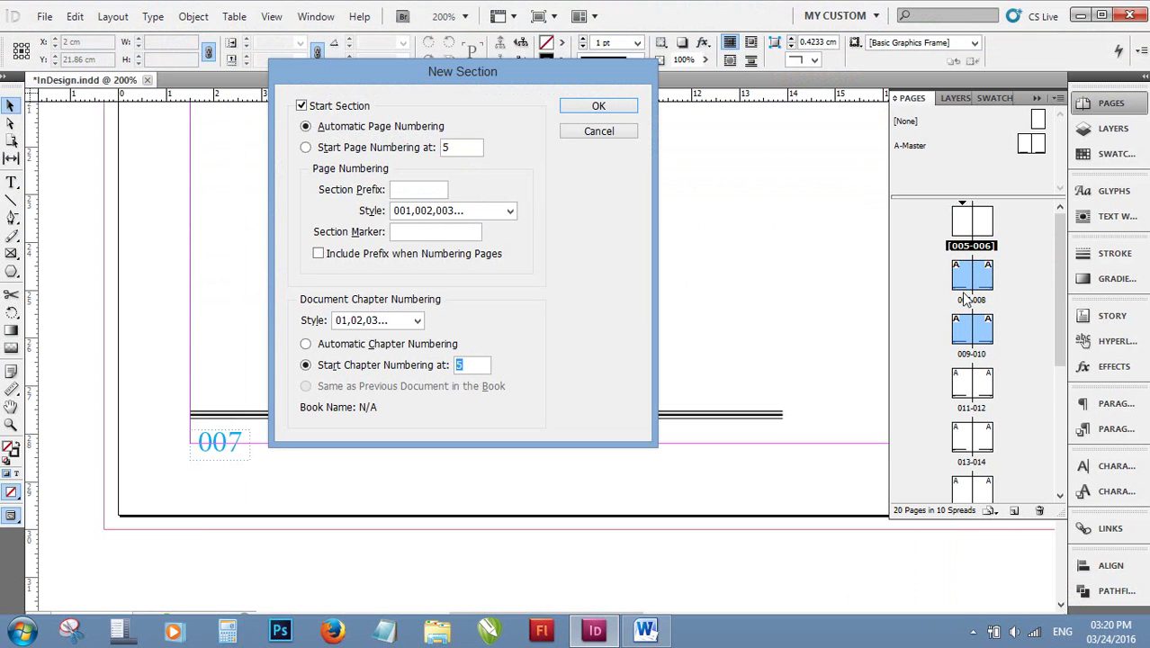
{"action": "double_click", "coordinate": [460, 150]}
{"action": "type", "text": "1"}
{"action": "left_click", "coordinate": [573, 257]}
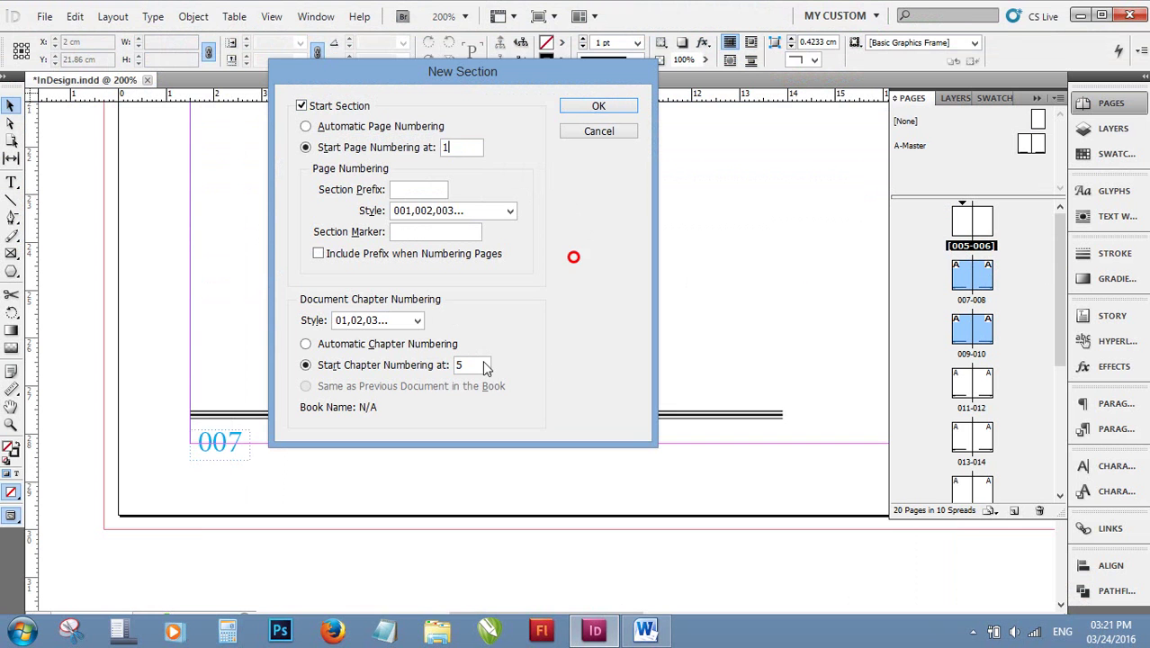
{"action": "double_click", "coordinate": [484, 367]}
{"action": "type", "text": "1"}
Choose 1, 2, 3, 4... page numbering and I, II, III, IV... chapter numbering, then confirm.
{"action": "left_click", "coordinate": [508, 213]}
{"action": "left_click_drag", "start_coordinate": [508, 217], "coordinate": [438, 230]}
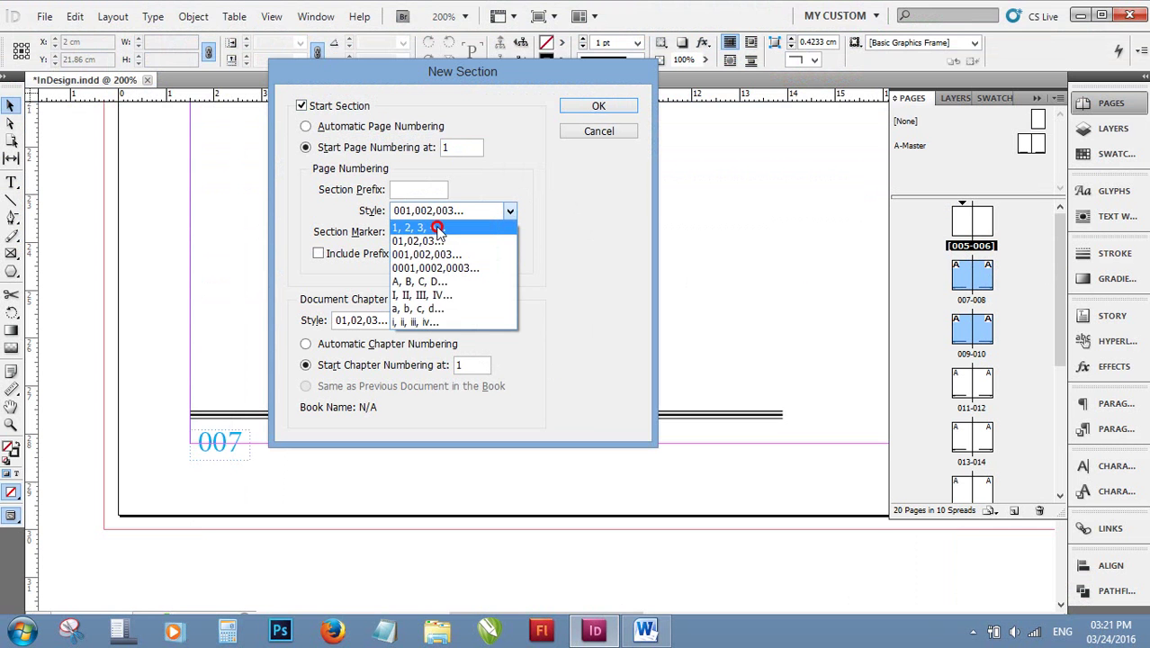
{"action": "left_click", "coordinate": [438, 228]}
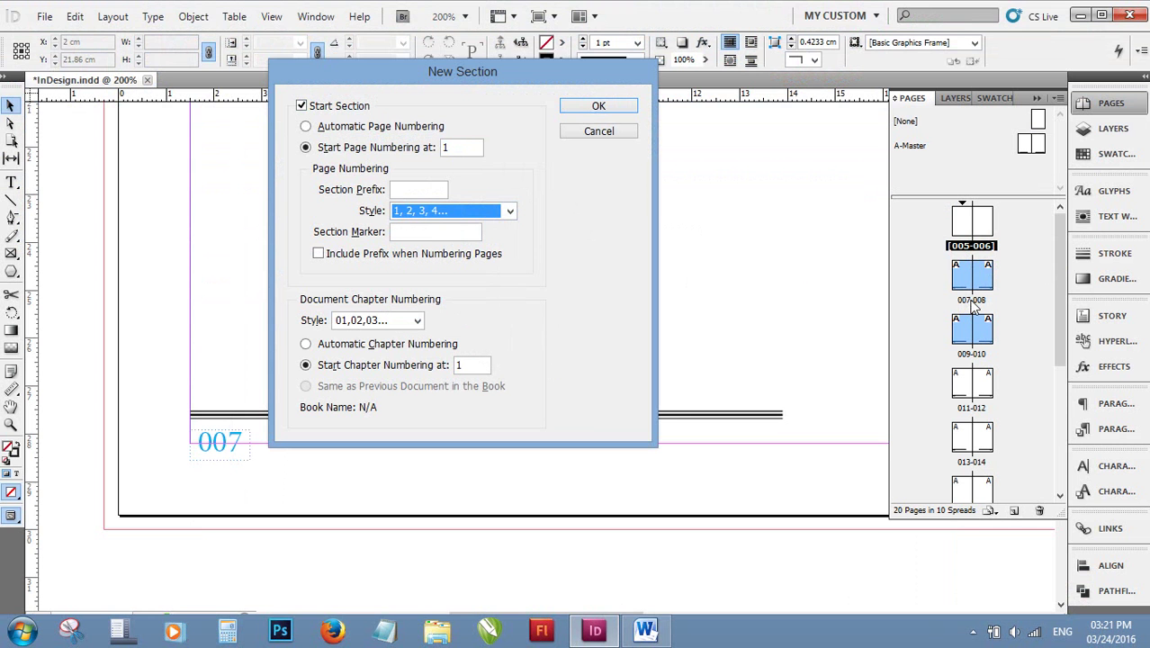
{"action": "left_click", "coordinate": [415, 320]}
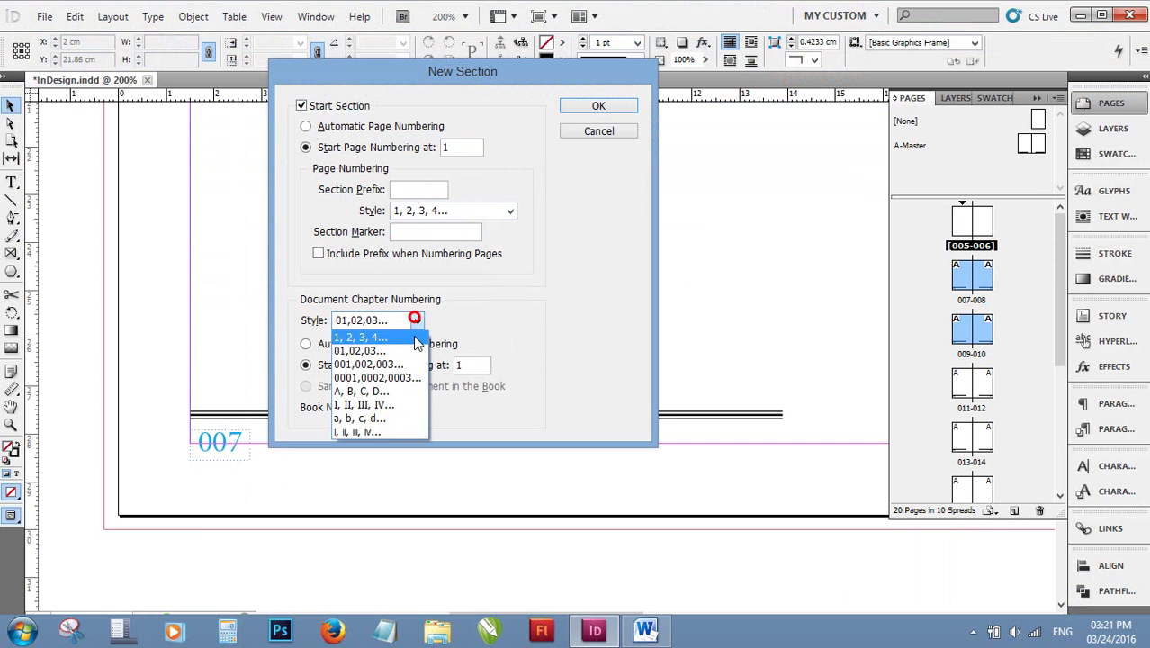
{"action": "left_click", "coordinate": [379, 405]}
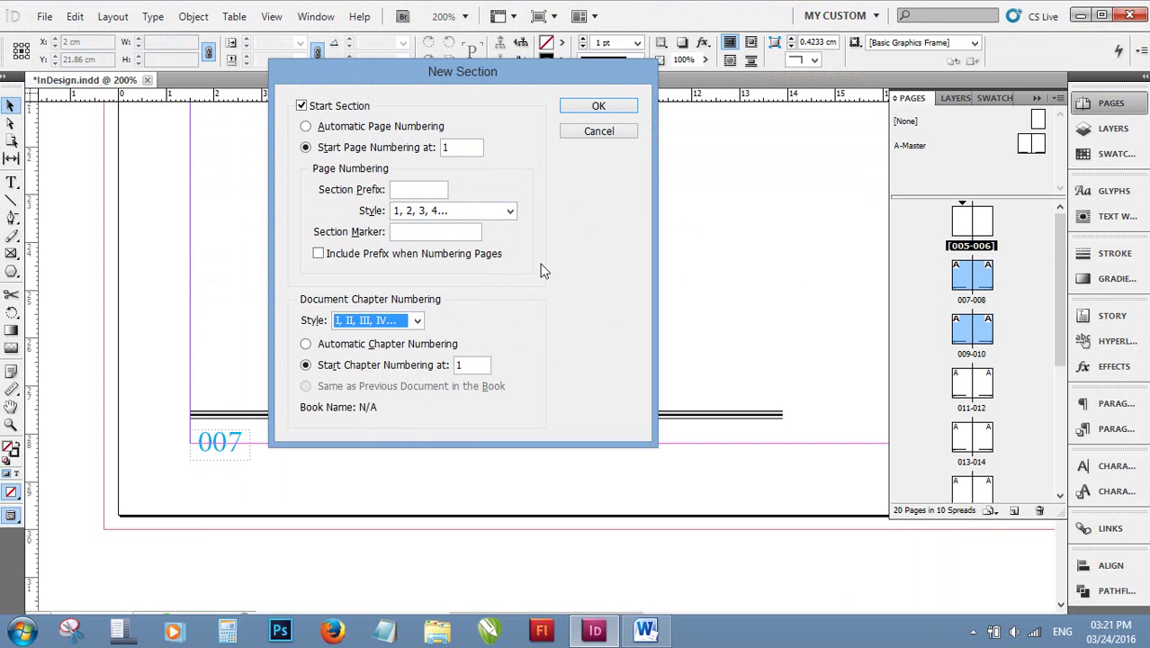
{"action": "left_click", "coordinate": [599, 107]}
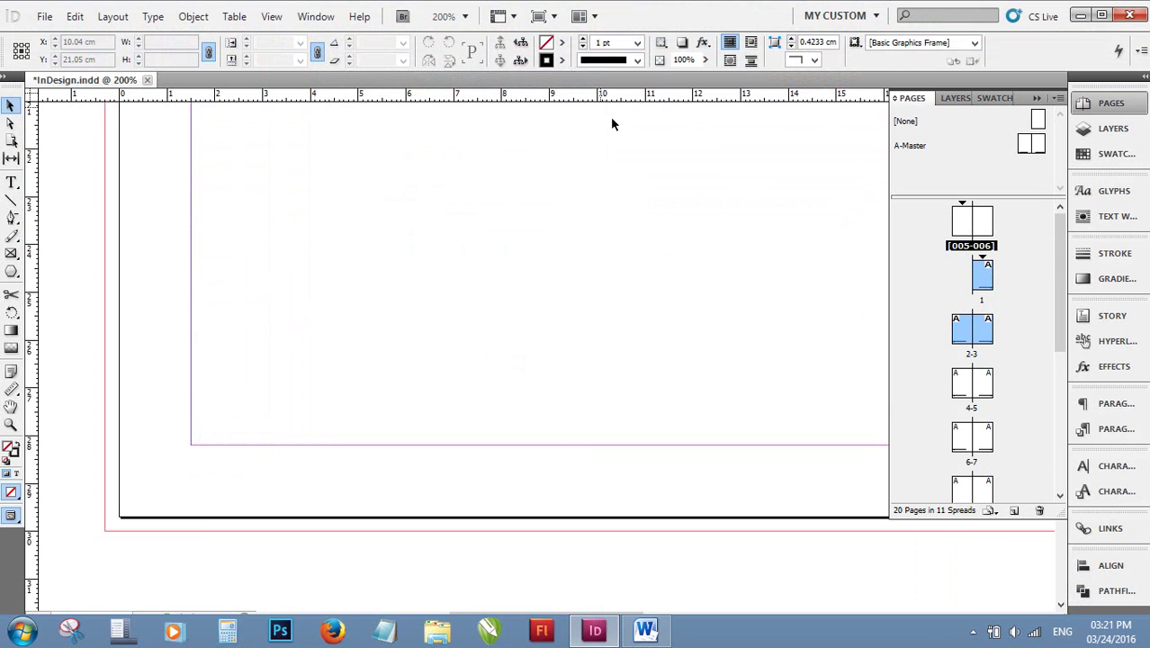
Go to page 1 of the new section, fit it in the window, and select pages 1–4.
{"action": "left_click", "coordinate": [1024, 271]}
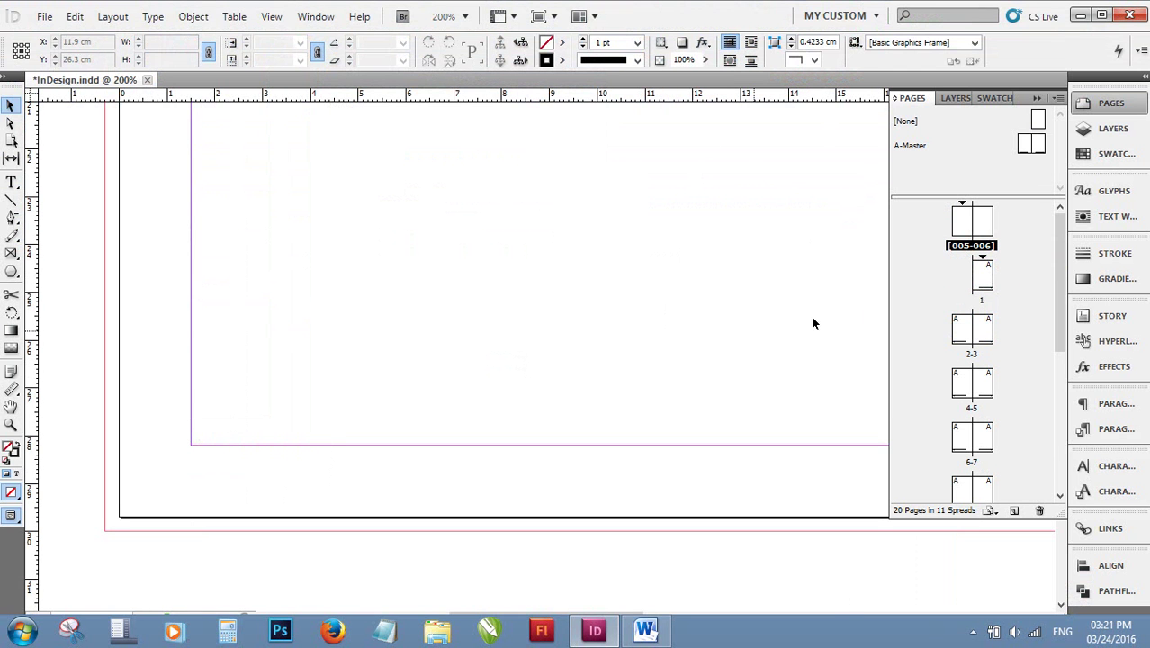
{"action": "left_click", "coordinate": [981, 283]}
{"action": "mouse_move", "coordinate": [981, 283]}
{"action": "left_mouse_down"}
{"action": "mouse_move", "coordinate": [804, 342]}
{"action": "mouse_move", "coordinate": [557, 369]}
{"action": "left_mouse_up"}
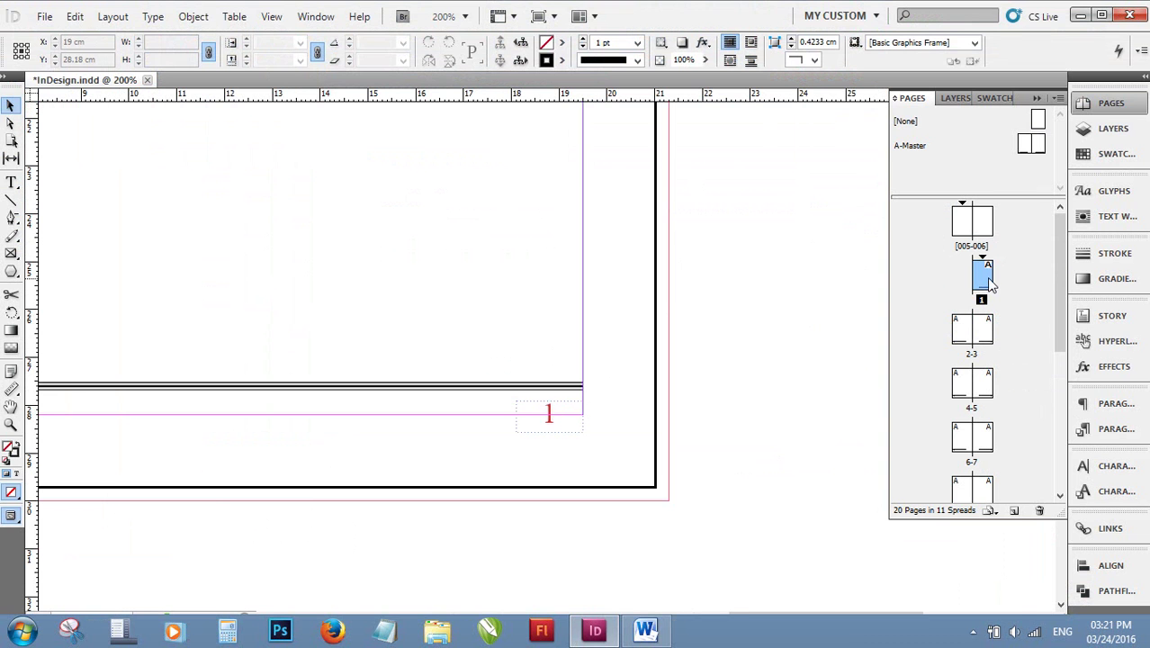
{"action": "key", "text": "ctrl+0"}
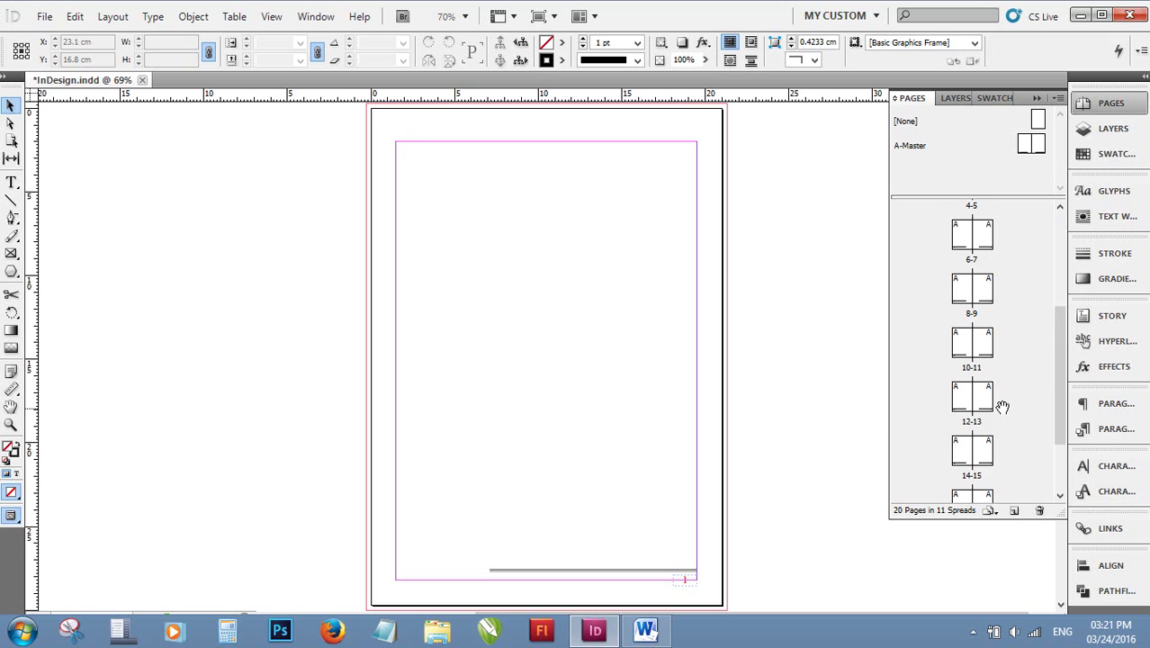
{"action": "scroll", "coordinate": [1002, 407], "scroll_direction": "down", "scroll_amount": 2}
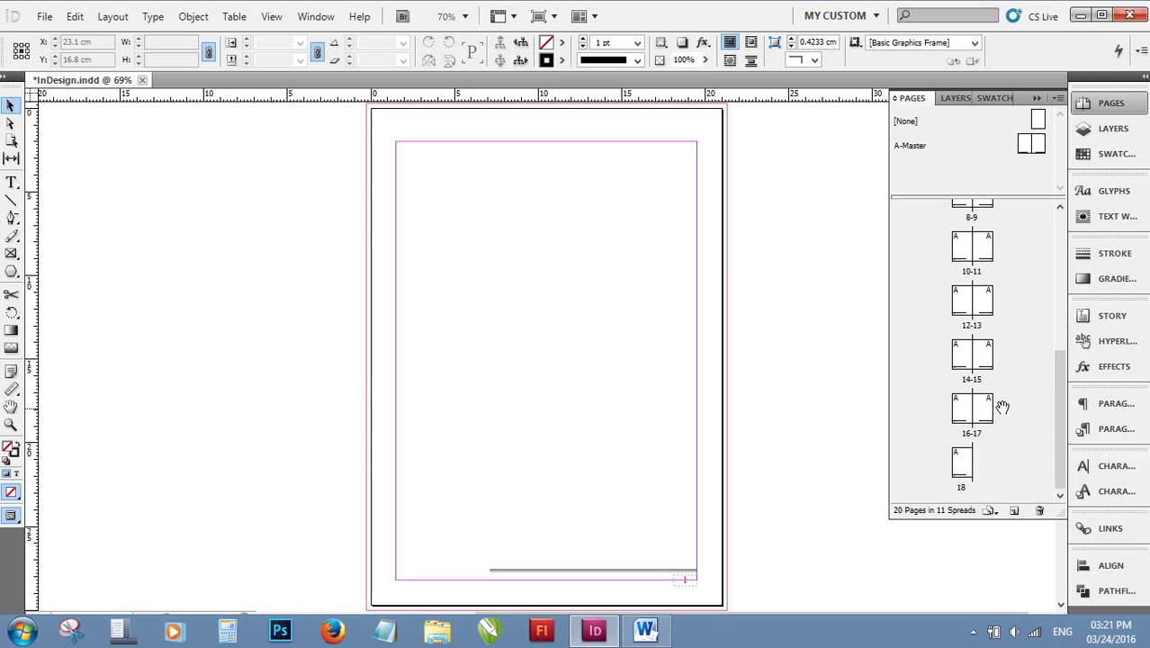
{"action": "scroll", "coordinate": [1003, 407], "scroll_direction": "up", "scroll_amount": 5}
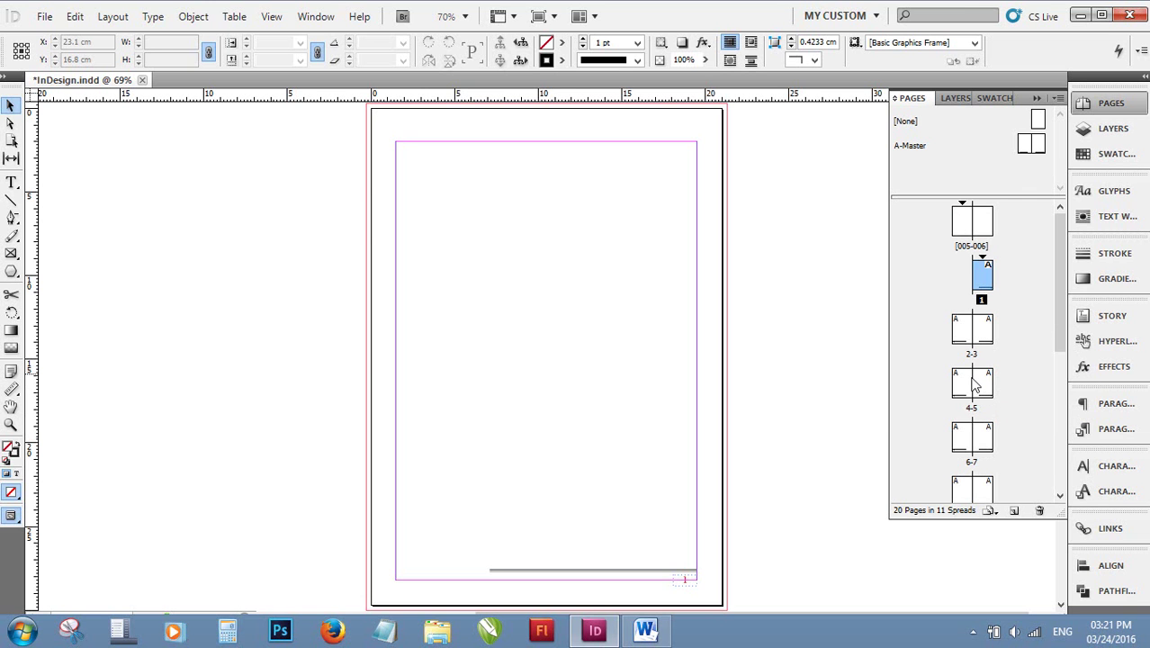
{"action": "mouse_move", "coordinate": [957, 389]}
{"action": "left_mouse_down"}
{"action": "mouse_move", "coordinate": [982, 302]}
{"action": "mouse_move", "coordinate": [959, 387]}
{"action": "left_mouse_up"}
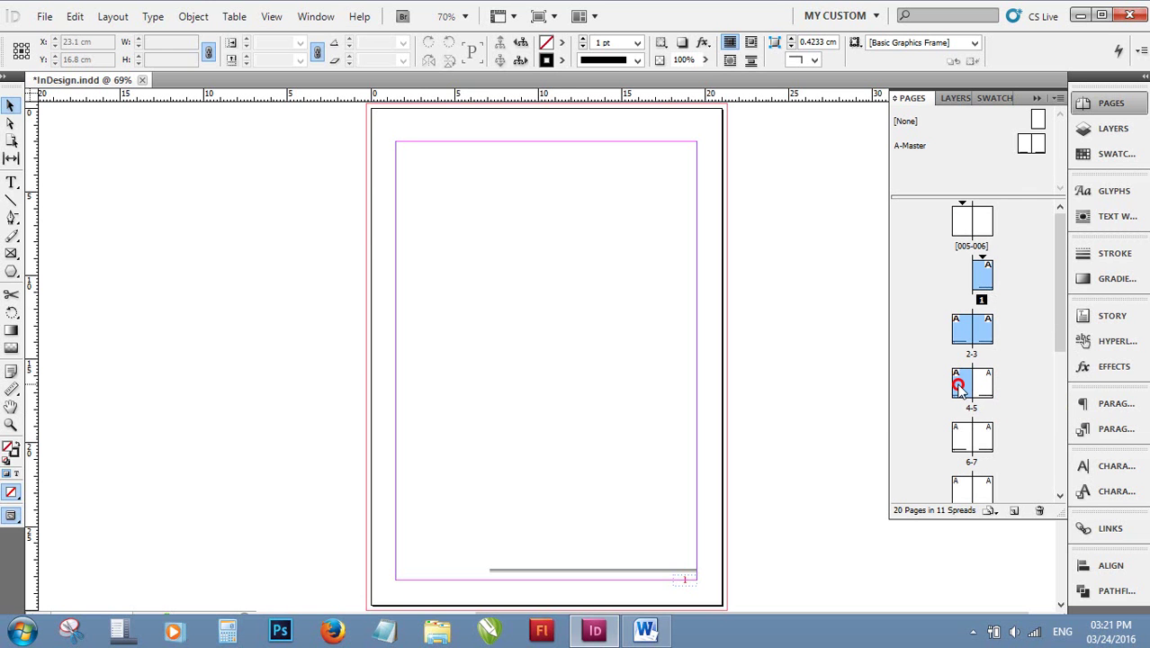
{"action": "left_click", "coordinate": [112, 16]}
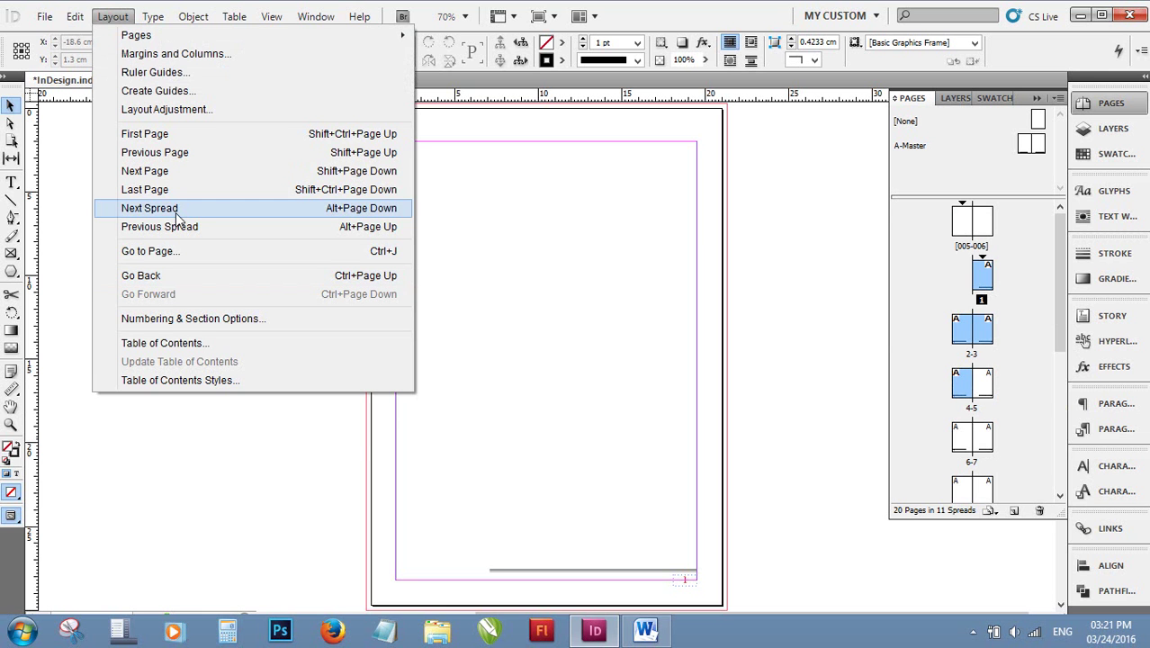
Change the section's page numbering style to I, II, III, IV... in Numbering & Section Options.
{"action": "left_click", "coordinate": [197, 320]}
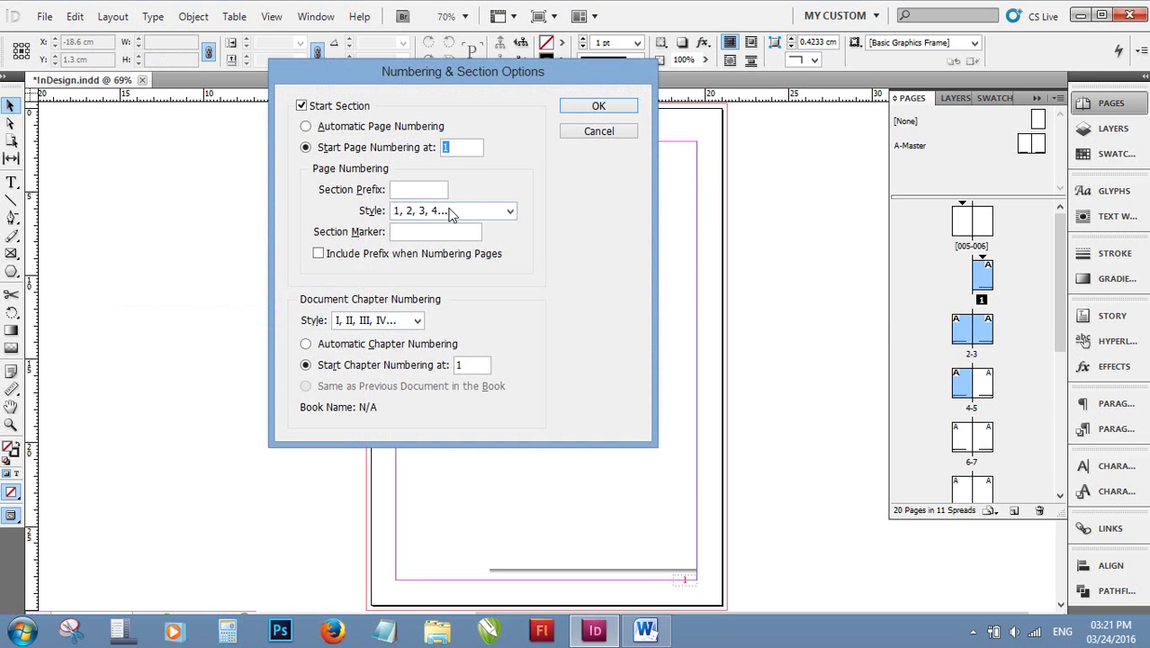
{"action": "left_click", "coordinate": [451, 213]}
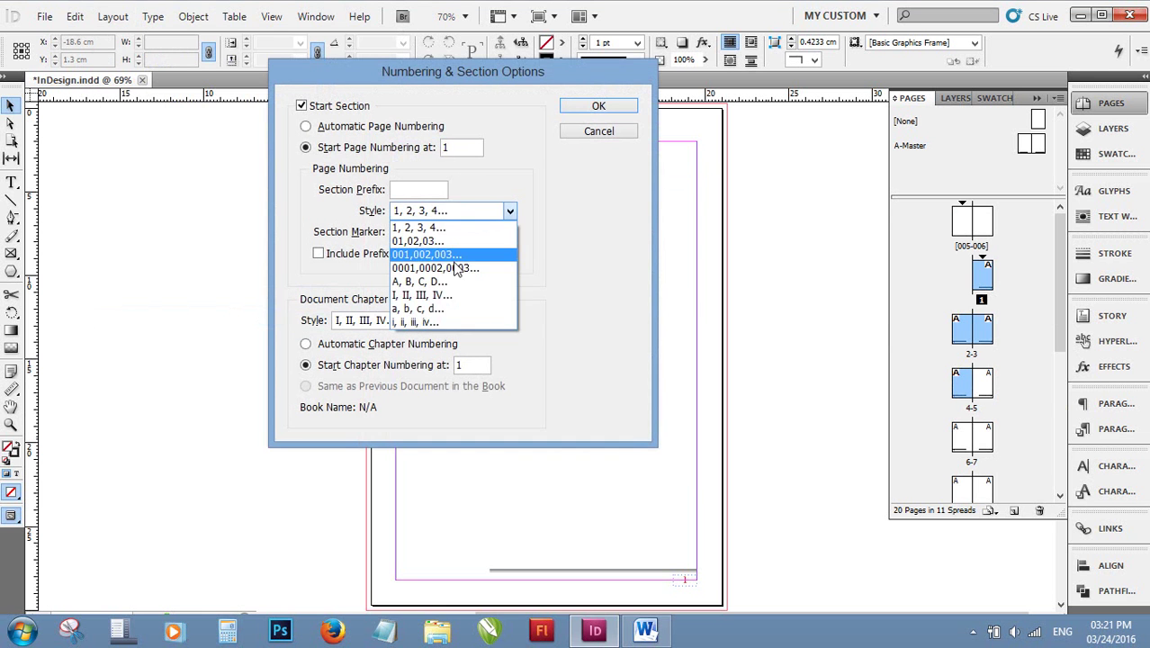
{"action": "left_click", "coordinate": [426, 298]}
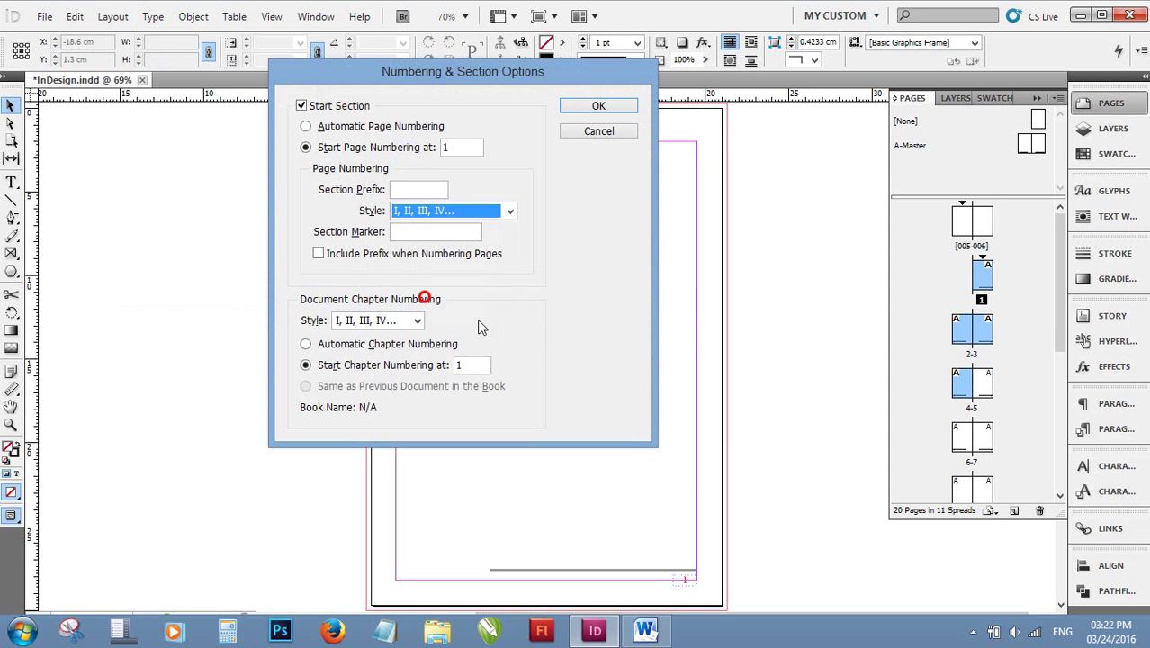
{"action": "left_click", "coordinate": [593, 107]}
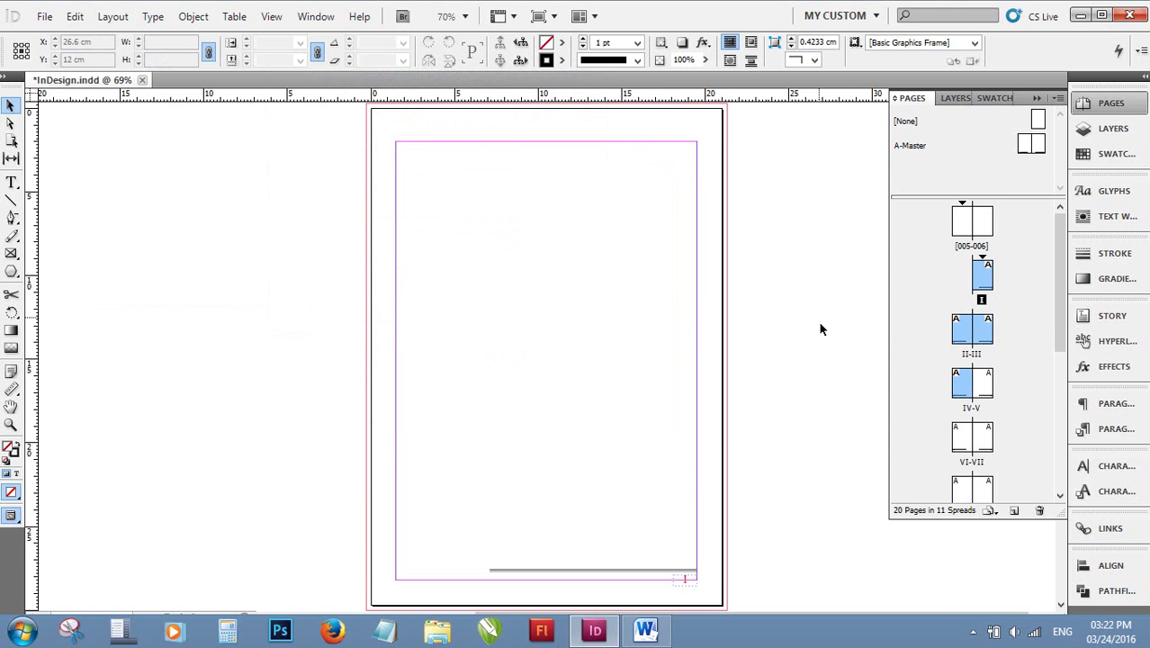
Select pages from VI through spread XII-XIII in the Pages panel.
{"action": "scroll", "coordinate": [1000, 402], "scroll_direction": "down", "scroll_amount": 3}
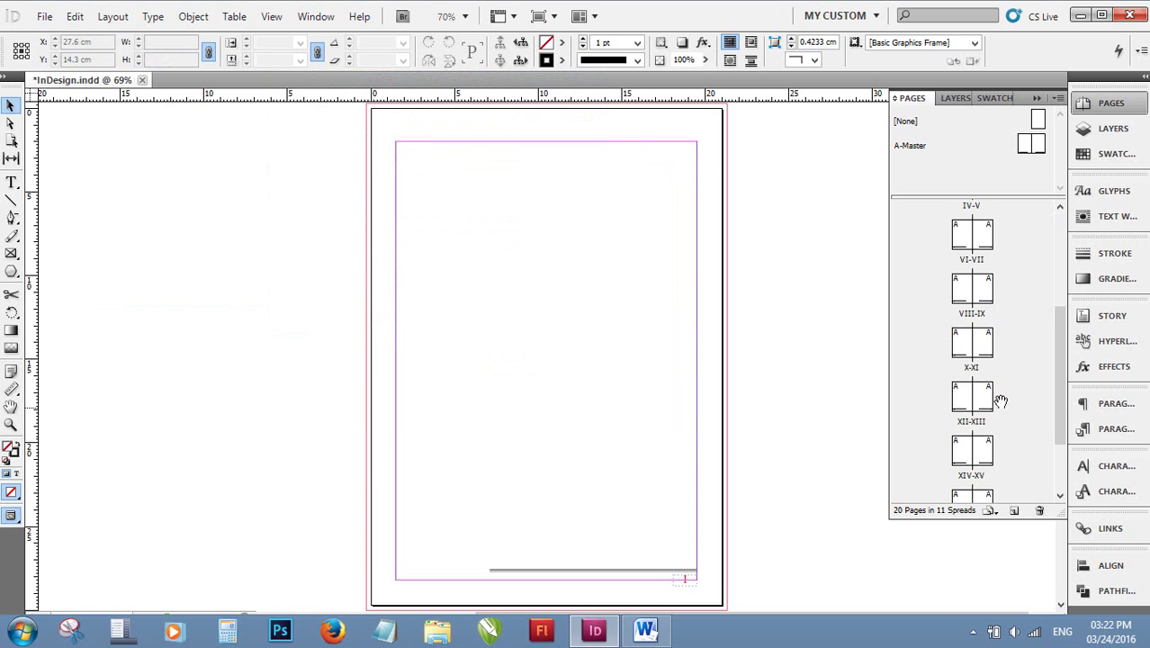
{"action": "left_click", "coordinate": [1023, 316]}
{"action": "scroll", "coordinate": [1025, 293], "scroll_direction": "up", "scroll_amount": 3}
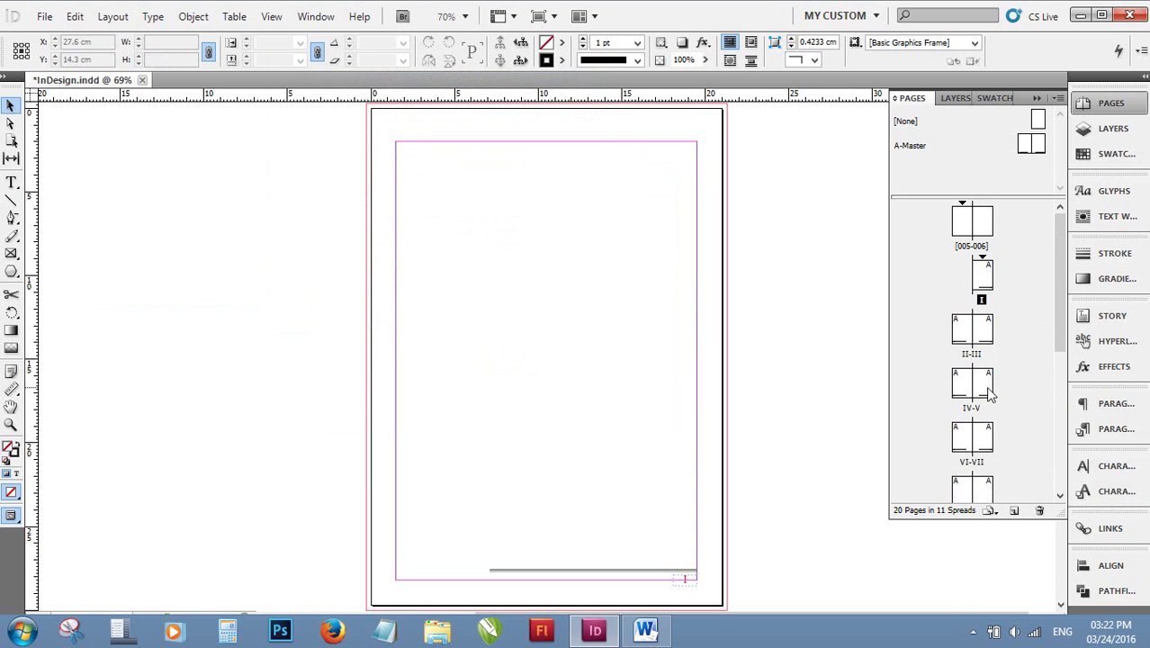
{"action": "left_click", "coordinate": [976, 428]}
{"action": "scroll", "coordinate": [990, 418], "scroll_direction": "down", "scroll_amount": 2}
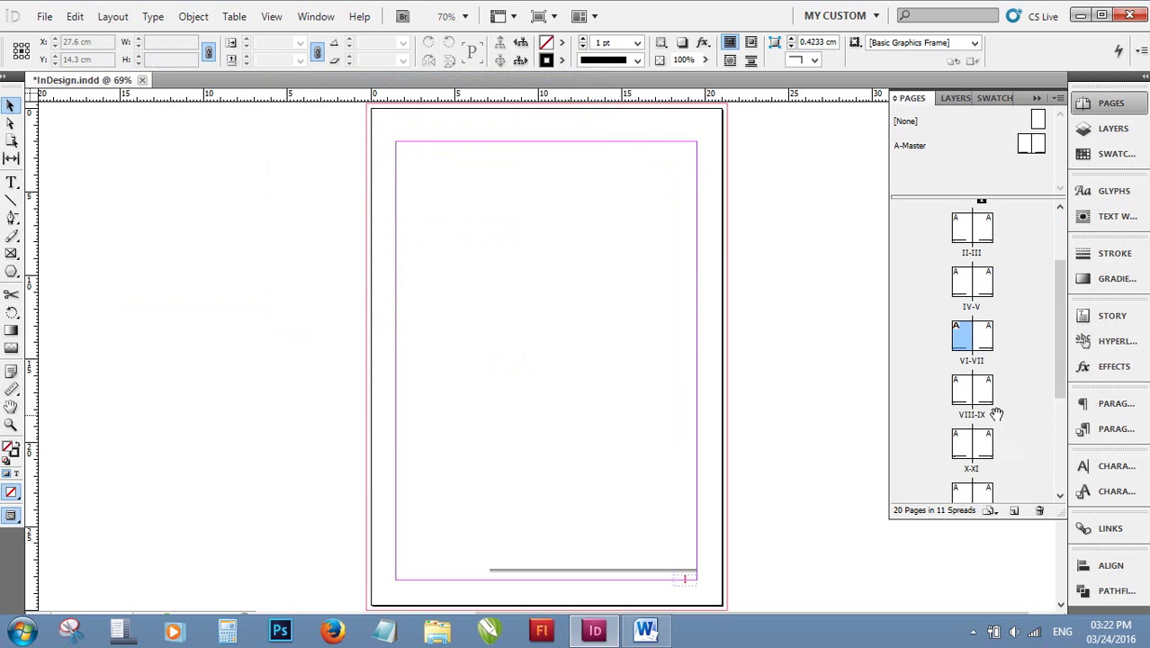
{"action": "scroll", "coordinate": [996, 414], "scroll_direction": "down", "scroll_amount": 2}
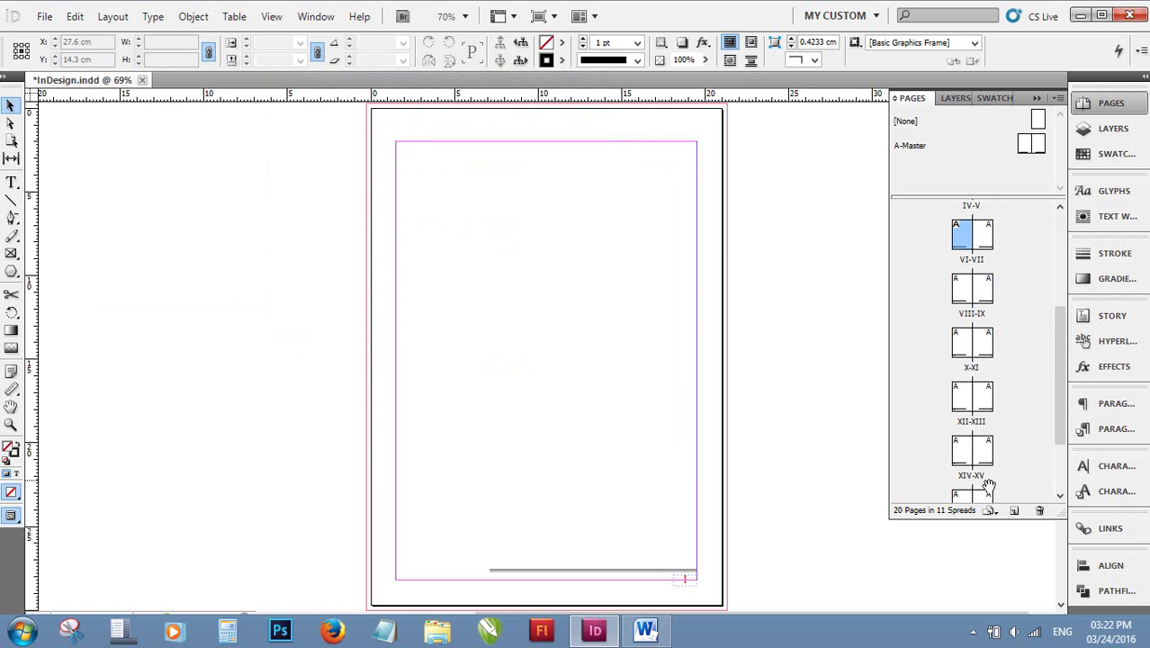
{"action": "left_click", "coordinate": [986, 400], "text": "shift"}
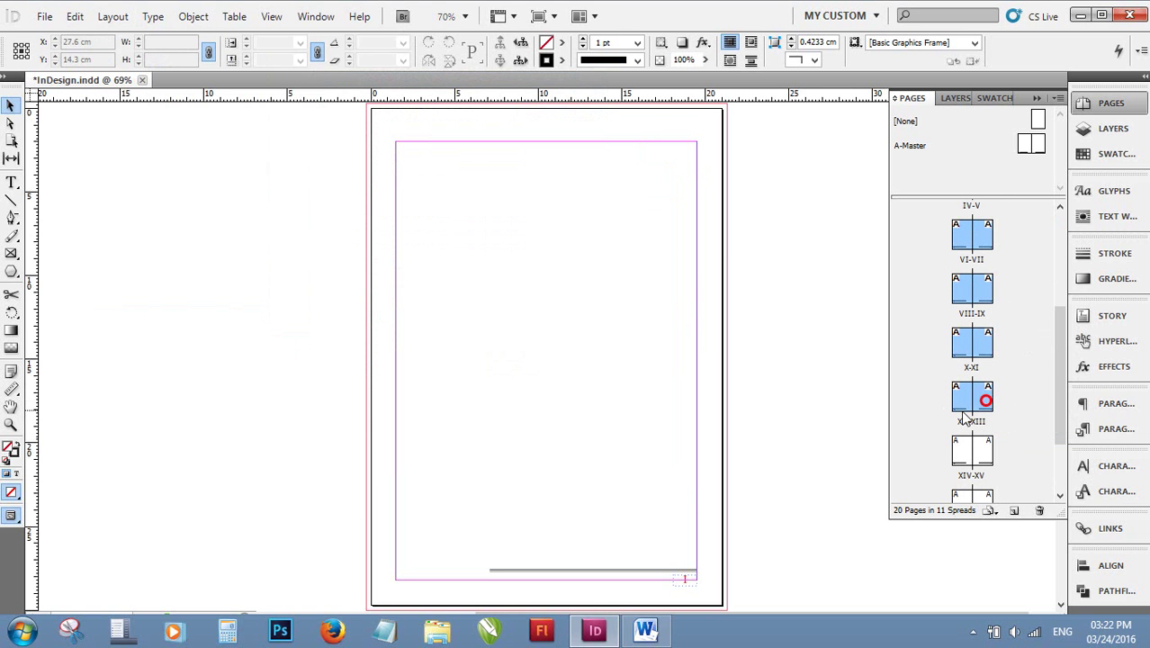
{"action": "scroll", "coordinate": [1016, 322], "scroll_direction": "up", "scroll_amount": 3}
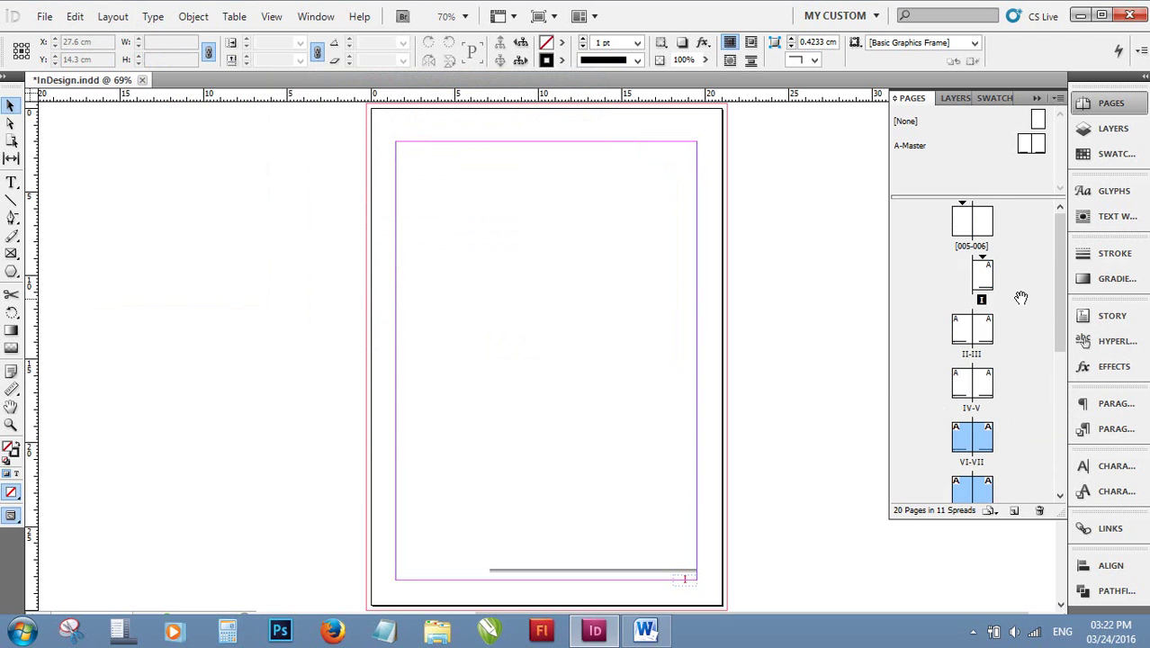
{"action": "scroll", "coordinate": [1021, 297], "scroll_direction": "down", "scroll_amount": 2}
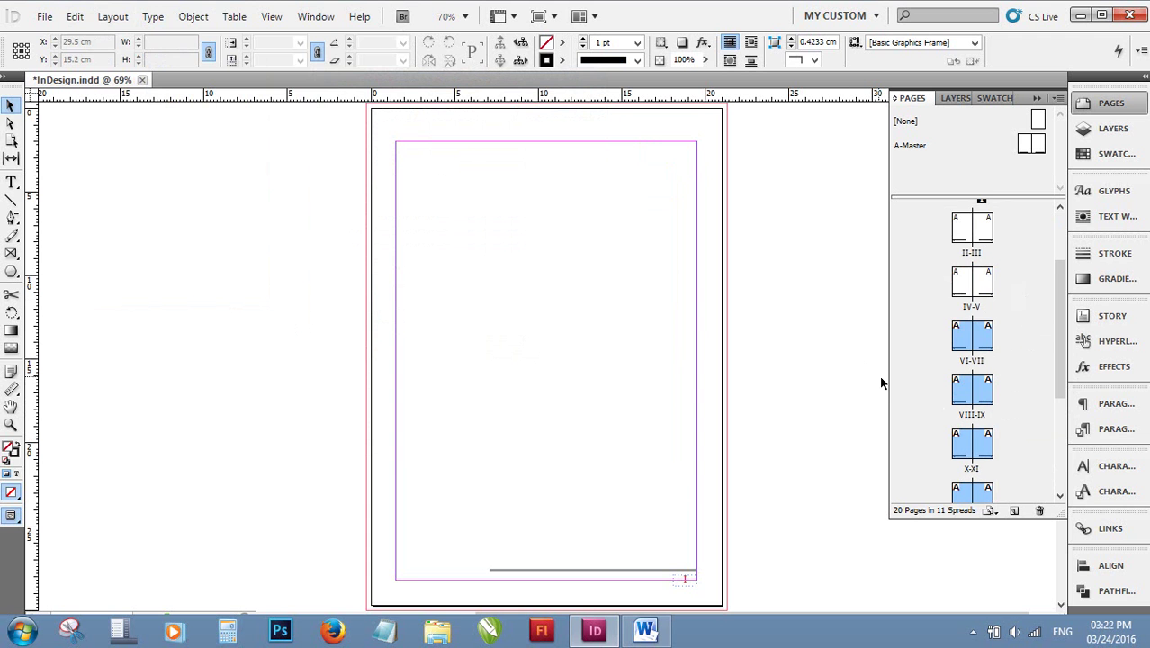
{"action": "left_click", "coordinate": [113, 17]}
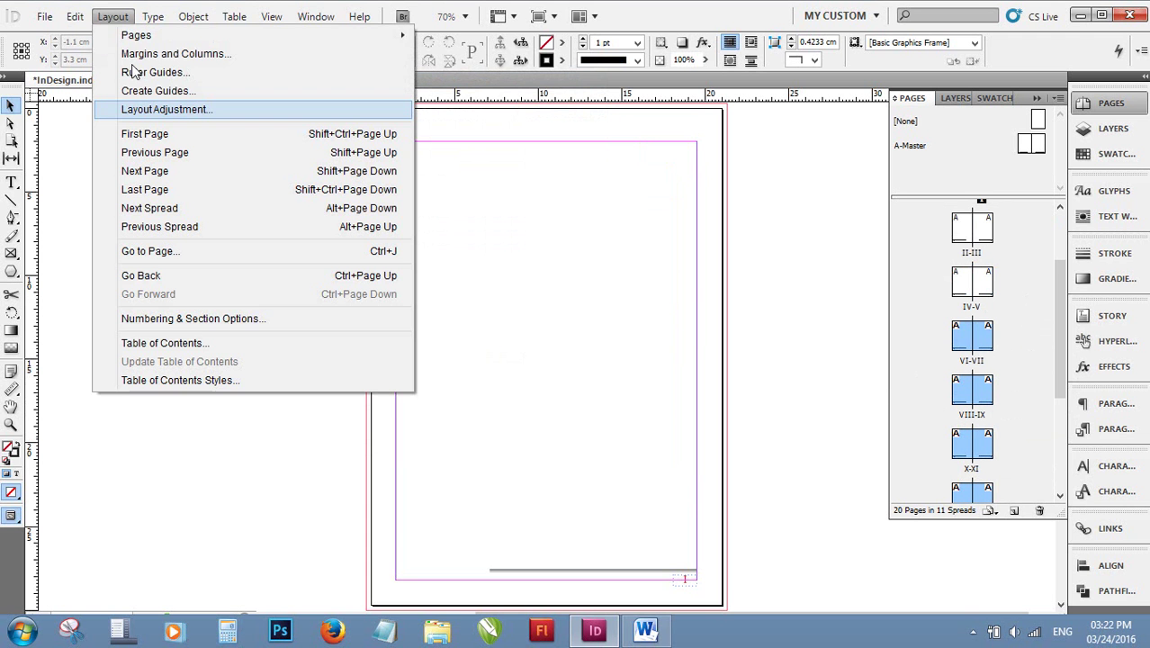
Start a new section numbered from 1 using 01,02,03... page and chapter numbering styles.
{"action": "left_click", "coordinate": [182, 321]}
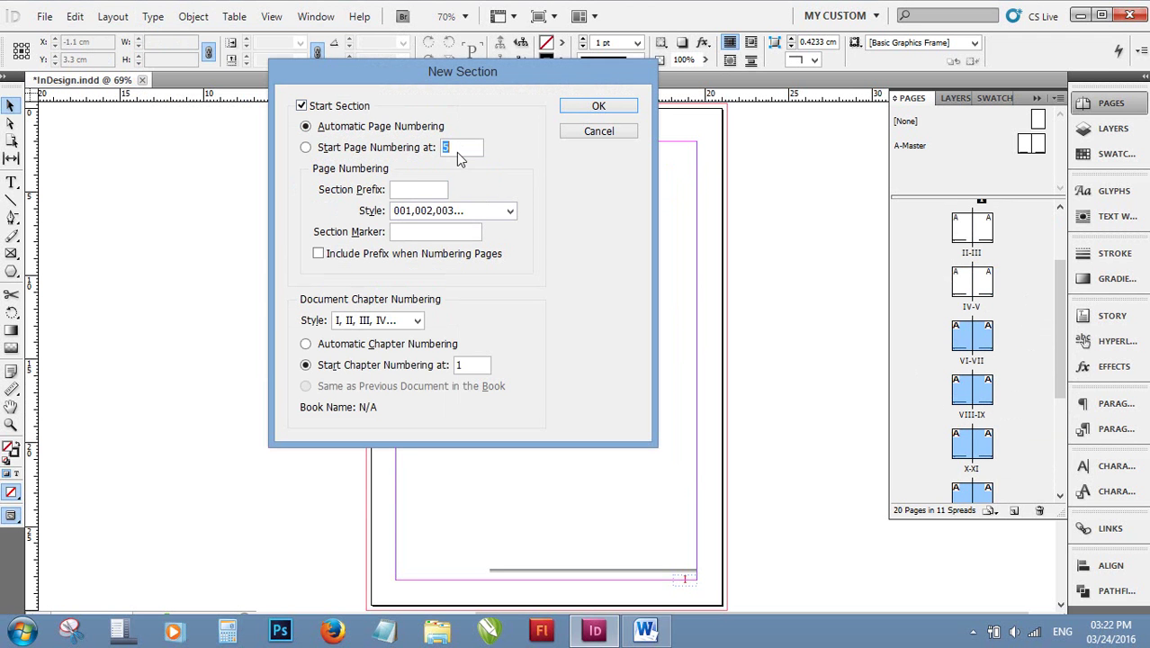
{"action": "type", "text": "1"}
{"action": "left_click", "coordinate": [508, 210]}
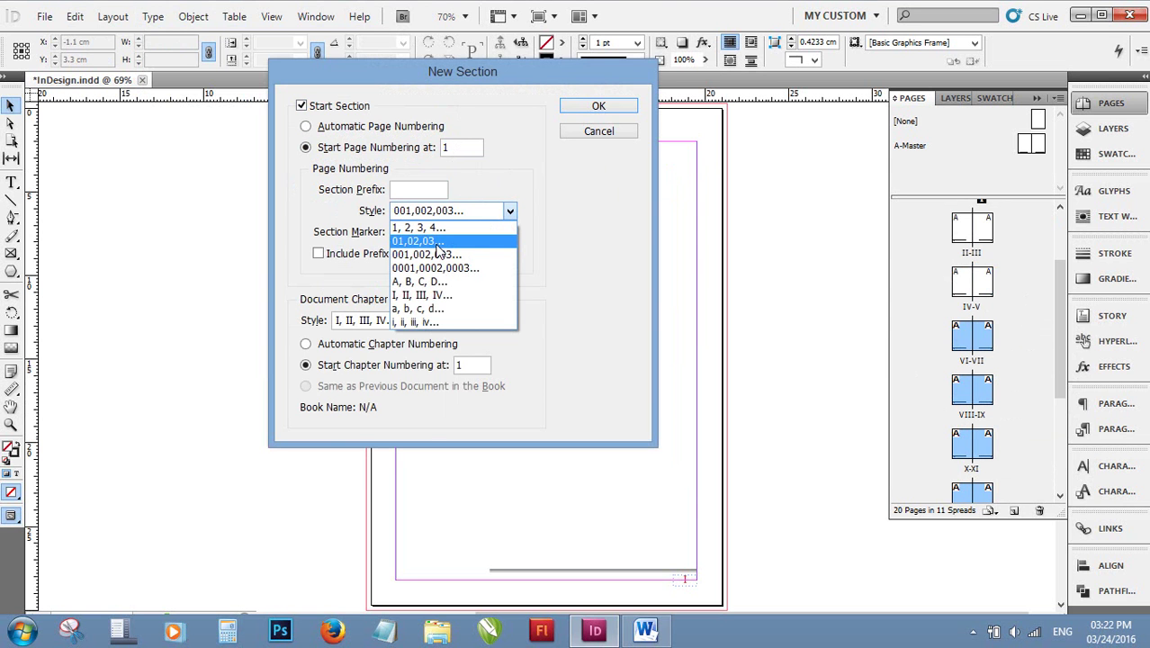
{"action": "left_click", "coordinate": [437, 243]}
{"action": "left_click", "coordinate": [399, 322]}
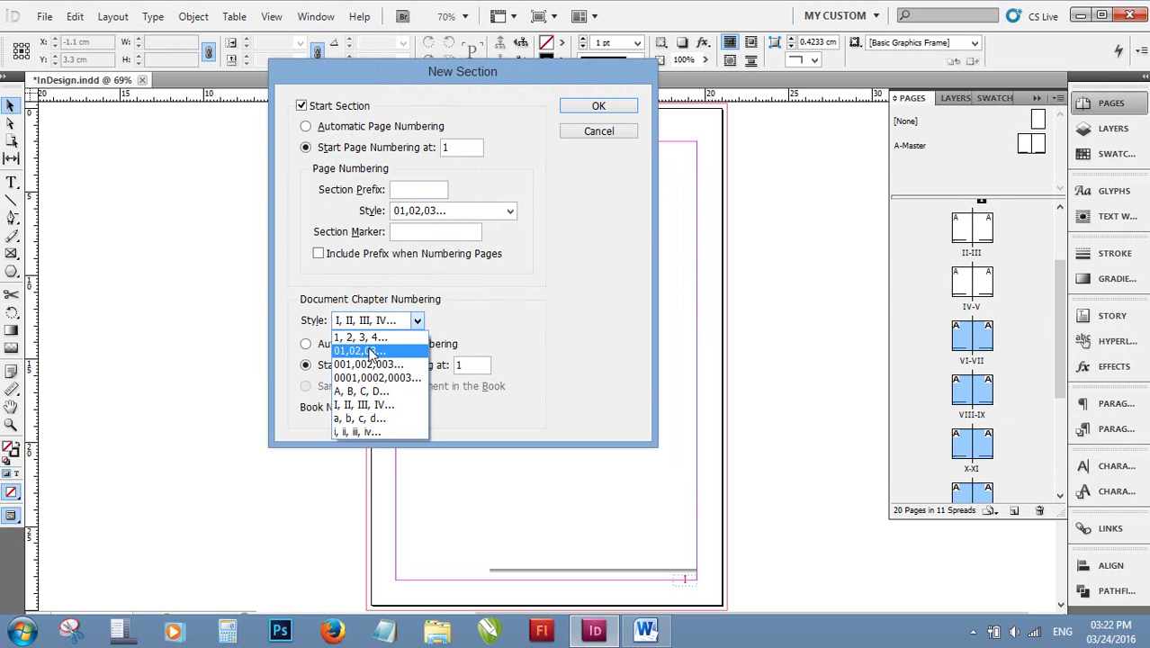
{"action": "left_click", "coordinate": [371, 350]}
{"action": "key", "text": "Tab"}
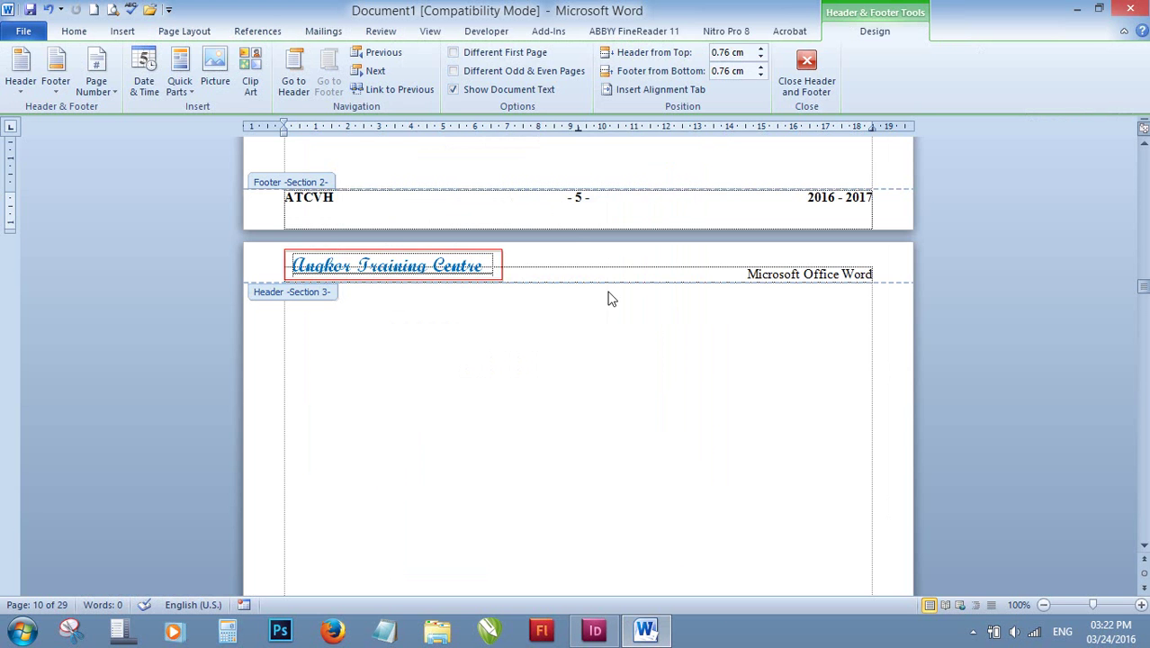
Scroll through the Word document comparing the section footers' page numbers.
{"action": "scroll", "coordinate": [610, 299], "scroll_direction": "up", "scroll_amount": 5}
{"action": "scroll", "coordinate": [612, 199], "scroll_direction": "down", "scroll_amount": 3}
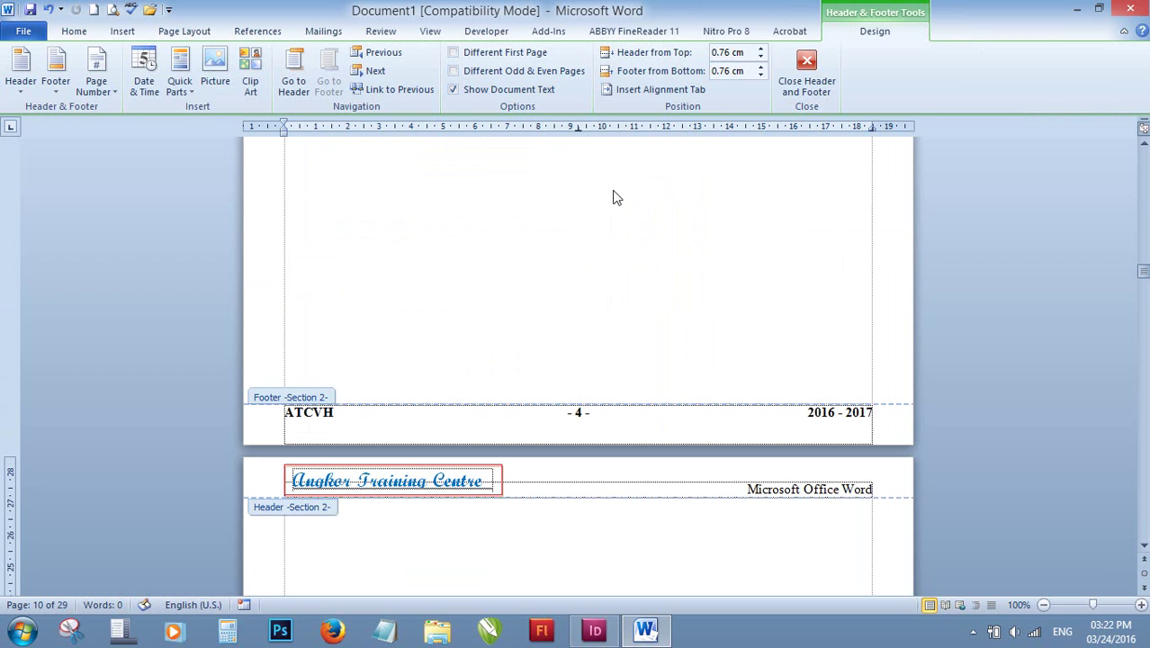
{"action": "scroll", "coordinate": [614, 196], "scroll_direction": "down", "scroll_amount": 7}
{"action": "scroll", "coordinate": [615, 191], "scroll_direction": "down", "scroll_amount": 2}
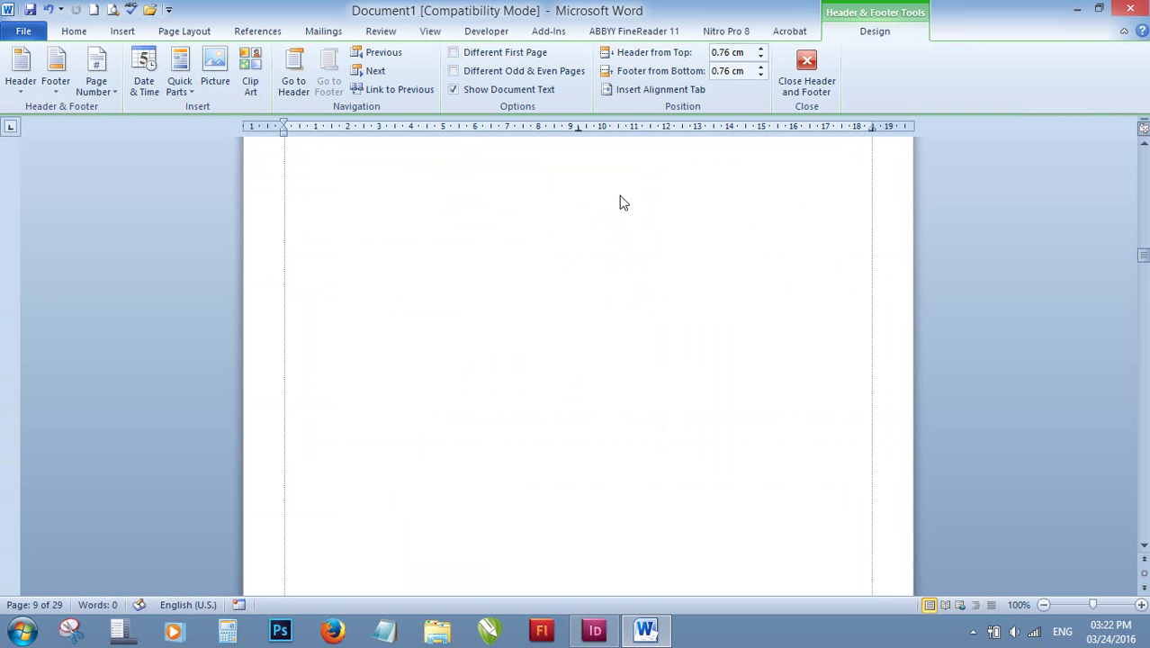
{"action": "scroll", "coordinate": [620, 202], "scroll_direction": "down", "scroll_amount": 1}
{"action": "scroll", "coordinate": [627, 183], "scroll_direction": "up", "scroll_amount": 10}
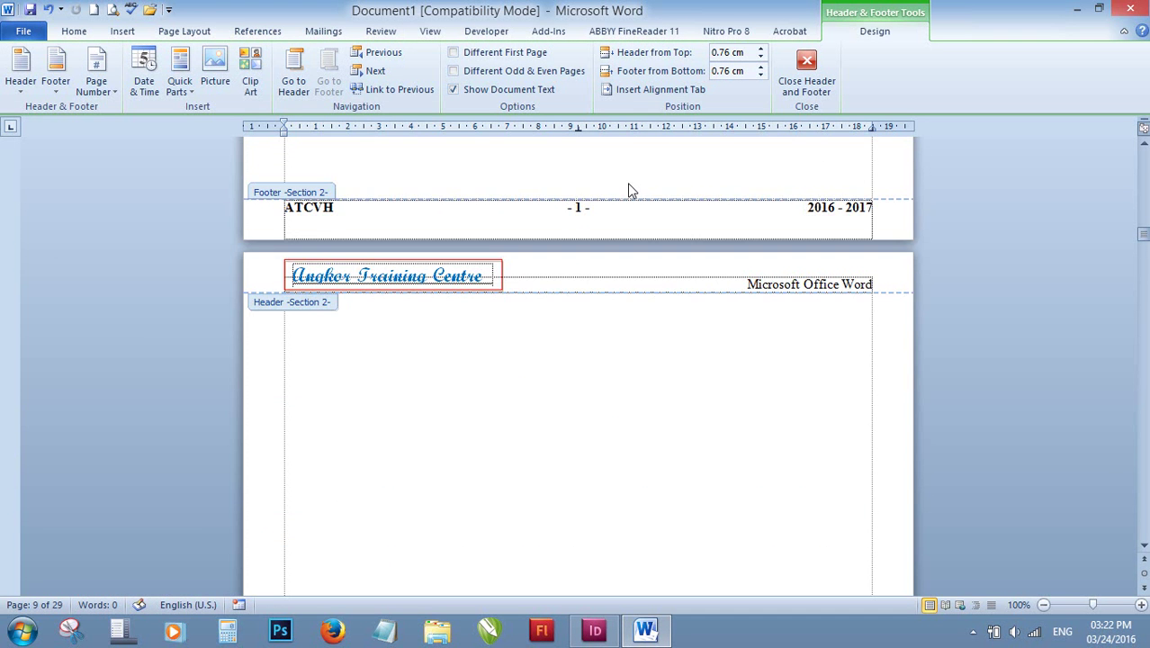
{"action": "scroll", "coordinate": [627, 182], "scroll_direction": "up", "scroll_amount": 3}
{"action": "scroll", "coordinate": [544, 392], "scroll_direction": "down", "scroll_amount": 5}
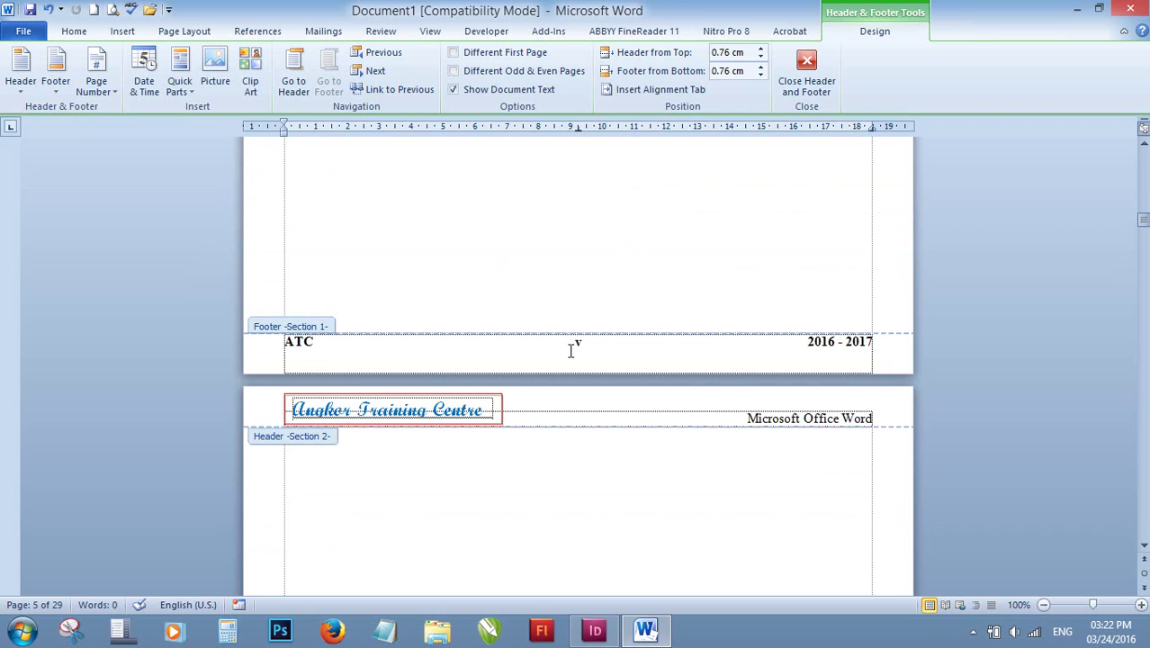
{"action": "left_click", "coordinate": [619, 634]}
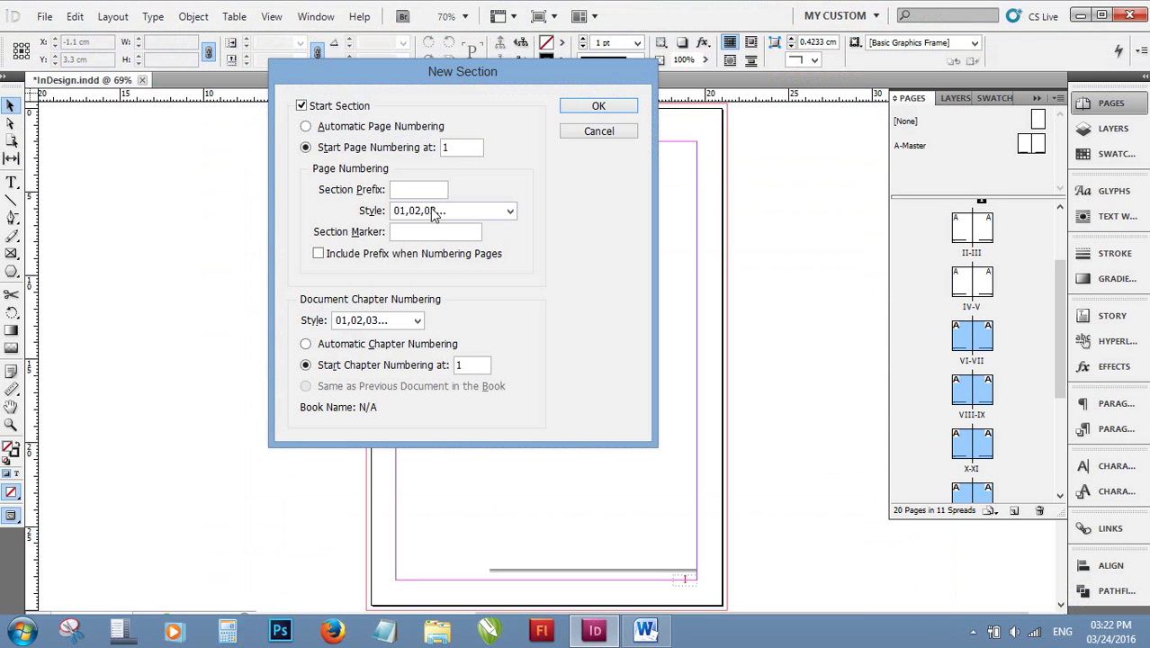
Confirm the new section so later pages read 01, 02-03, 04-05, then return to the first page.
{"action": "left_click", "coordinate": [592, 112]}
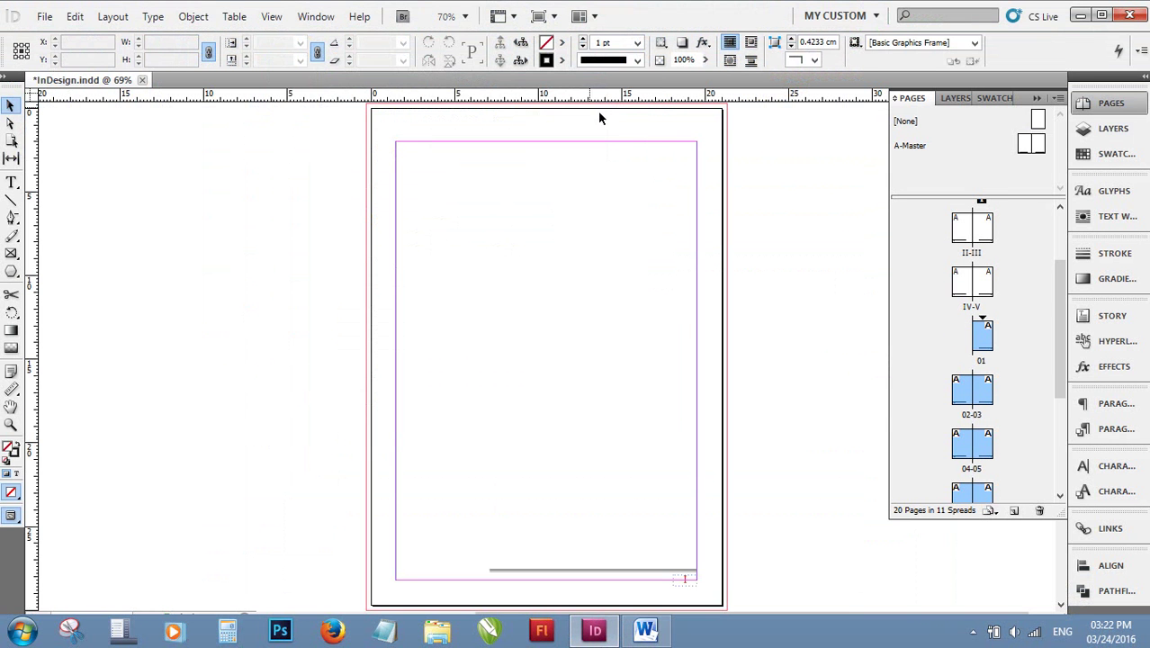
{"action": "scroll", "coordinate": [981, 333], "scroll_direction": "down", "scroll_amount": 2}
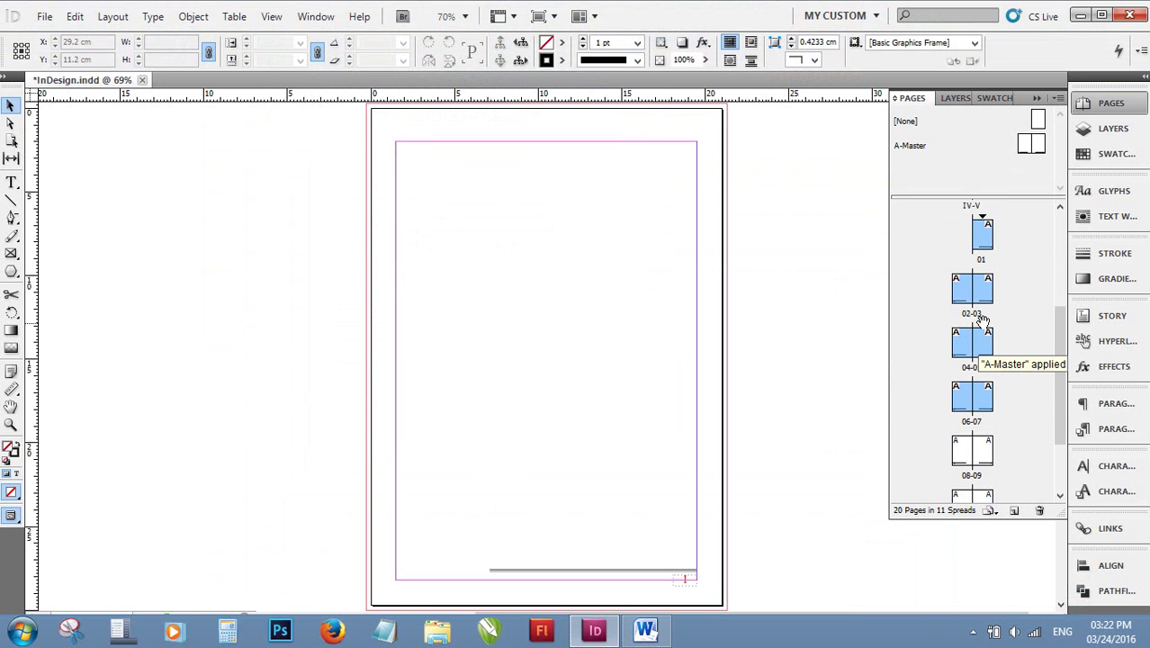
{"action": "left_click", "coordinate": [653, 499]}
{"action": "scroll", "coordinate": [688, 358], "scroll_direction": "up", "scroll_amount": 3}
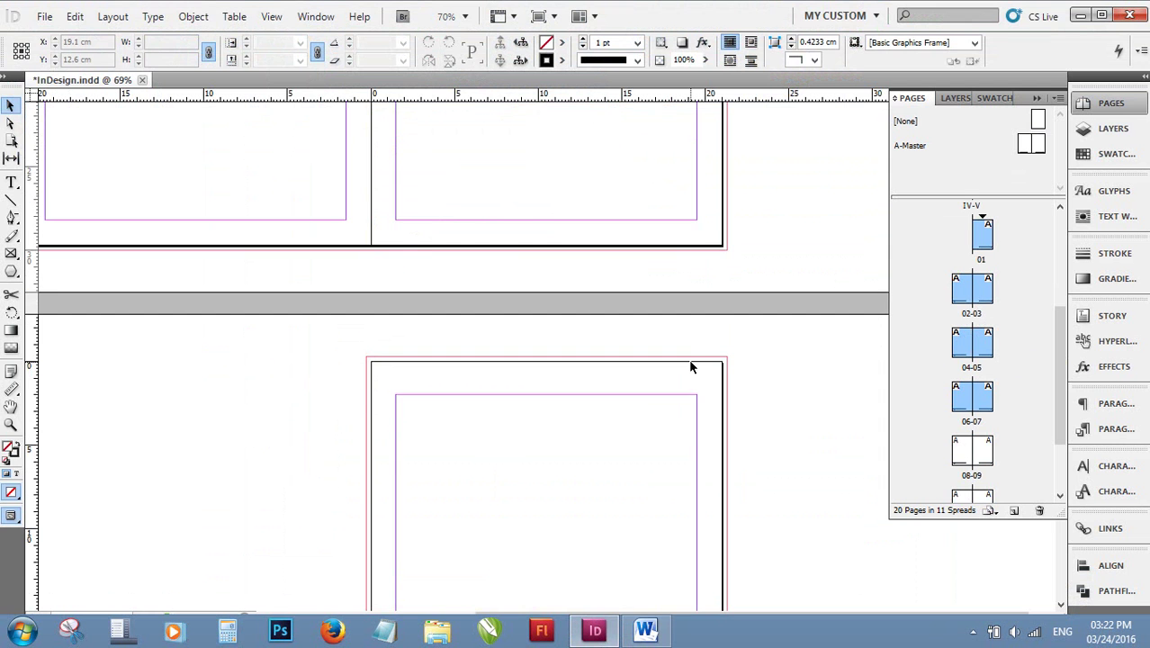
{"action": "scroll", "coordinate": [688, 358], "scroll_direction": "up", "scroll_amount": 3}
{"action": "scroll", "coordinate": [702, 423], "scroll_direction": "up", "scroll_amount": 3}
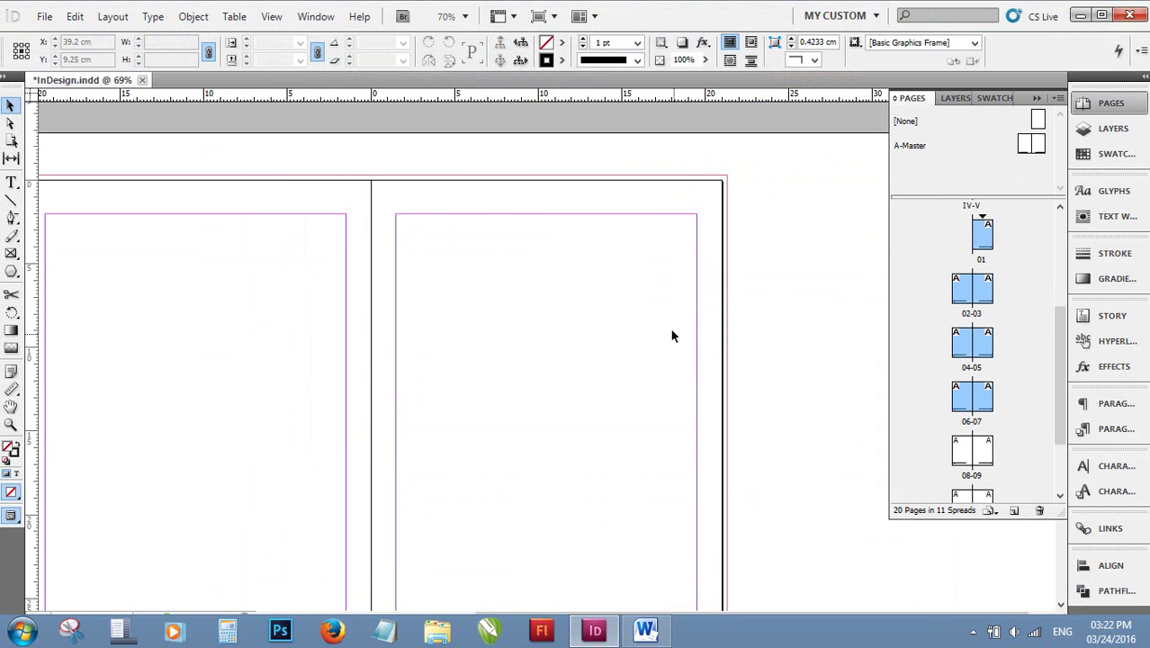
{"action": "key", "text": "ctrl+shift+Page_Up"}
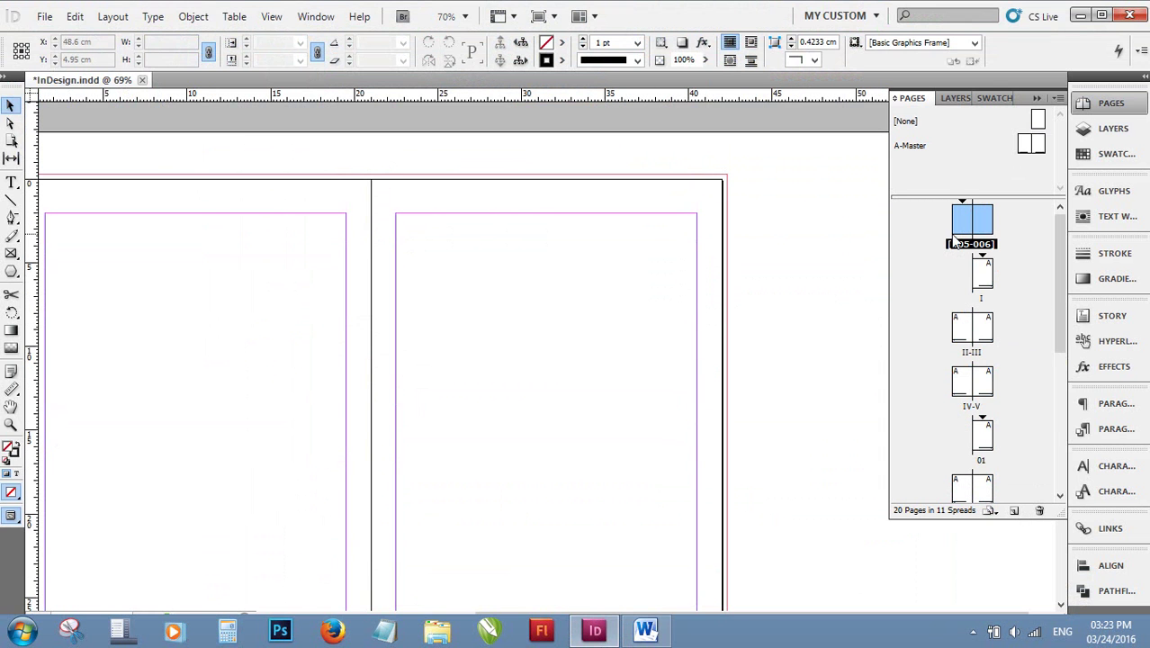
Go to page I and scroll through the layout checking the II and III folios.
{"action": "left_click", "coordinate": [981, 281]}
{"action": "double_click", "coordinate": [981, 281]}
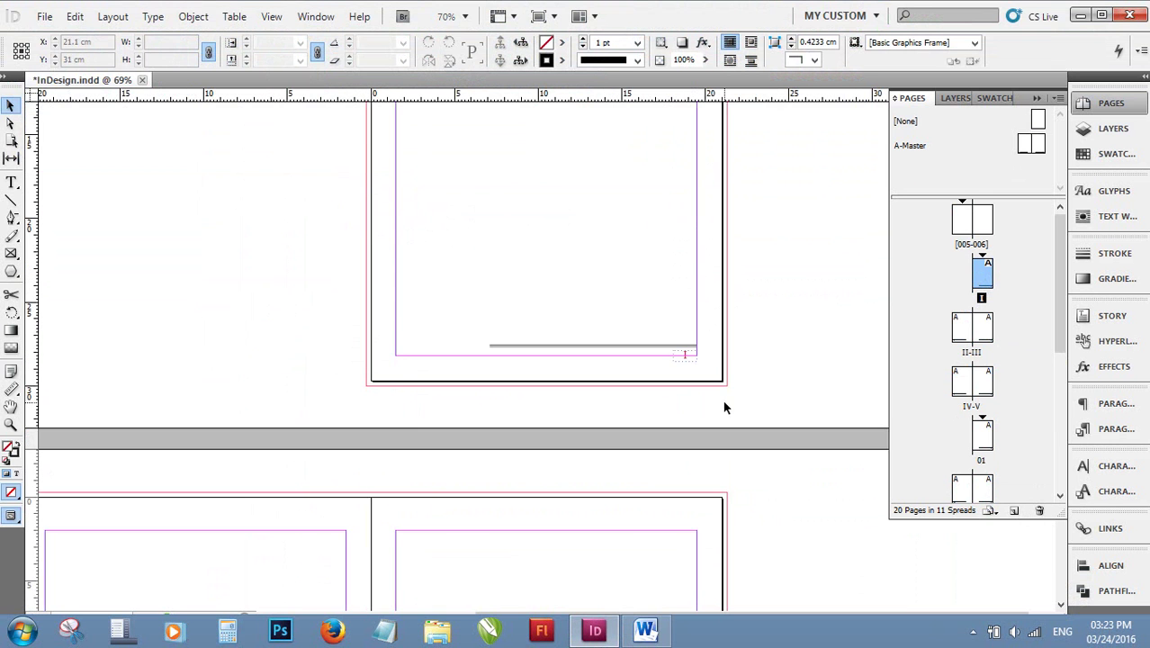
{"action": "scroll", "coordinate": [682, 277], "scroll_direction": "down", "scroll_amount": 2}
{"action": "scroll", "coordinate": [684, 275], "scroll_direction": "up", "scroll_amount": 3}
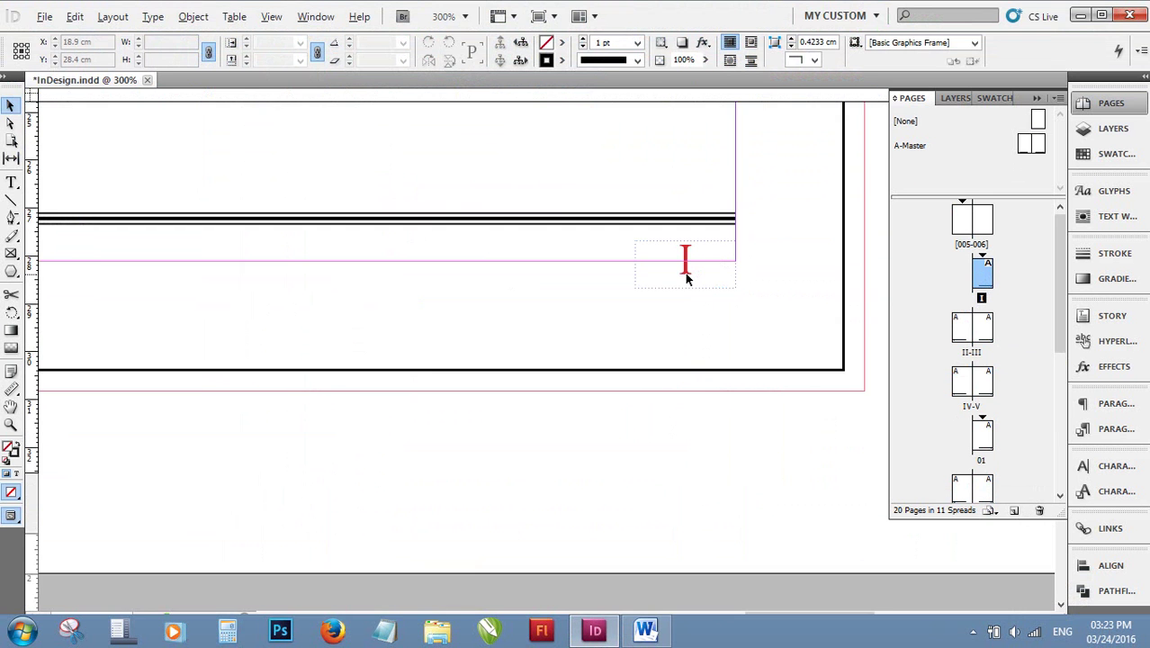
{"action": "scroll", "coordinate": [685, 272], "scroll_direction": "down", "scroll_amount": 5}
{"action": "scroll", "coordinate": [686, 276], "scroll_direction": "down", "scroll_amount": 1}
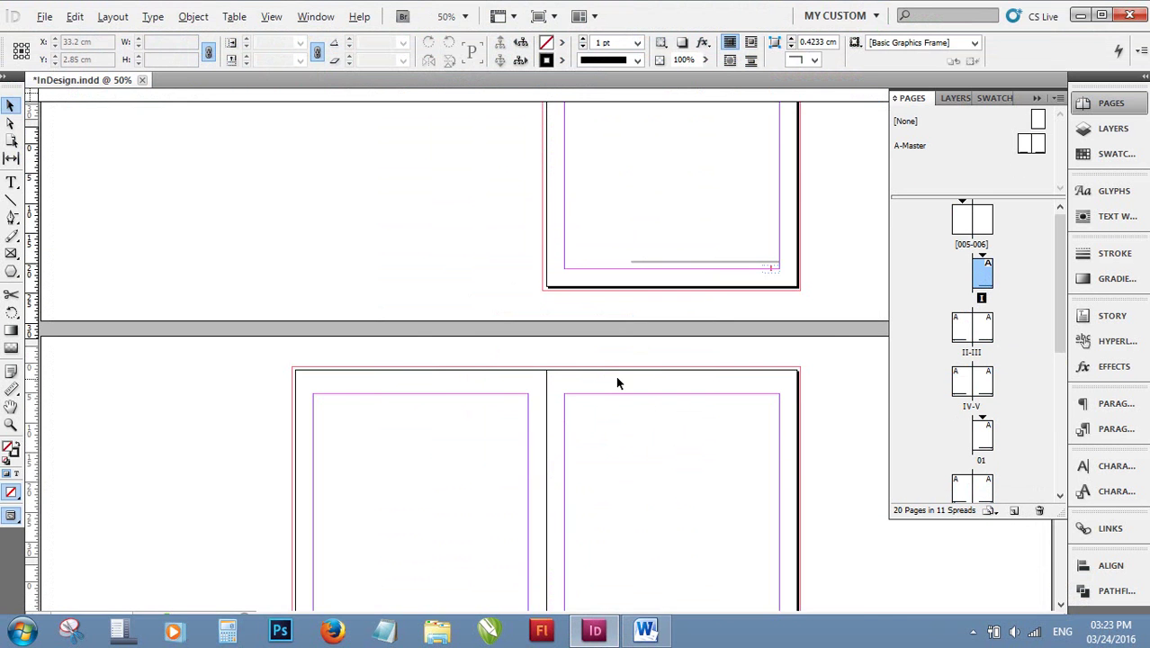
{"action": "scroll", "coordinate": [616, 384], "scroll_direction": "up", "scroll_amount": 2}
{"action": "scroll", "coordinate": [643, 442], "scroll_direction": "down", "scroll_amount": 10}
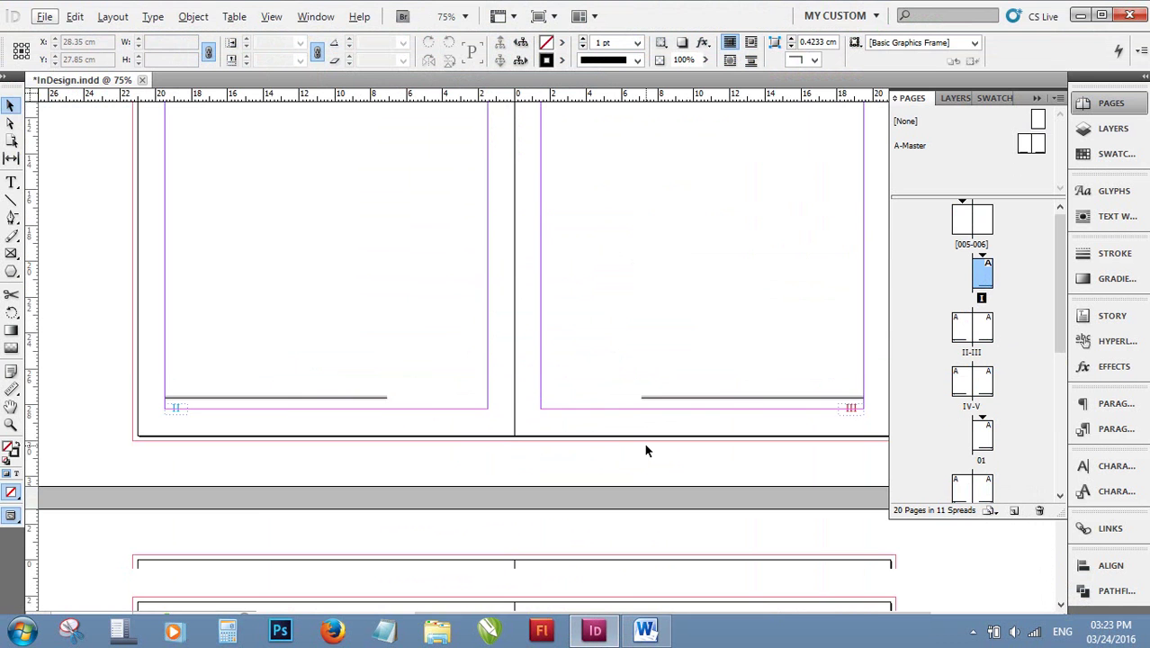
{"action": "scroll", "coordinate": [188, 417], "scroll_direction": "up", "scroll_amount": 3}
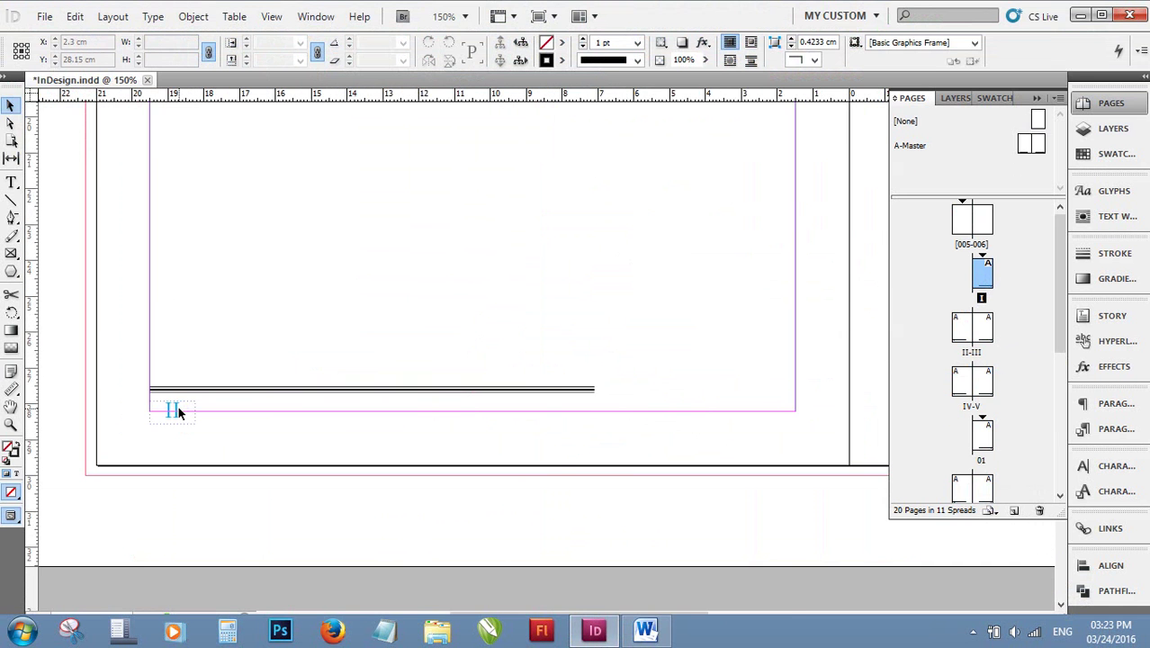
{"action": "scroll", "coordinate": [177, 411], "scroll_direction": "down", "scroll_amount": 5}
{"action": "scroll", "coordinate": [617, 382], "scroll_direction": "up", "scroll_amount": 5}
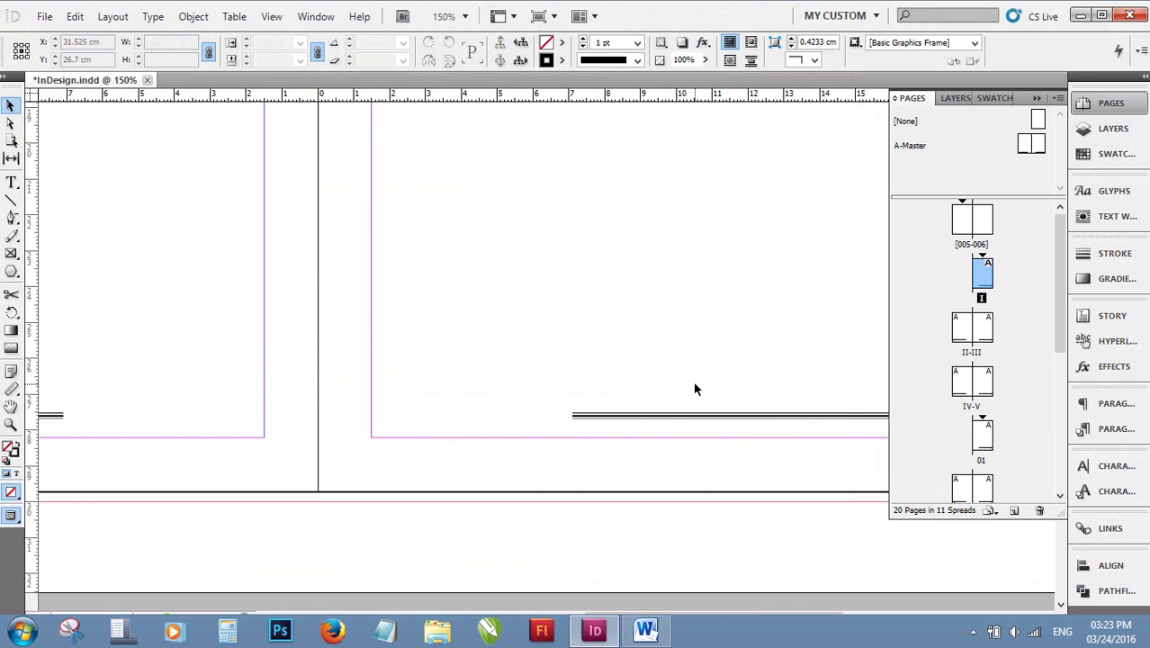
{"action": "scroll", "coordinate": [694, 388], "scroll_direction": "down", "scroll_amount": 5}
{"action": "scroll", "coordinate": [618, 537], "scroll_direction": "up", "scroll_amount": 4}
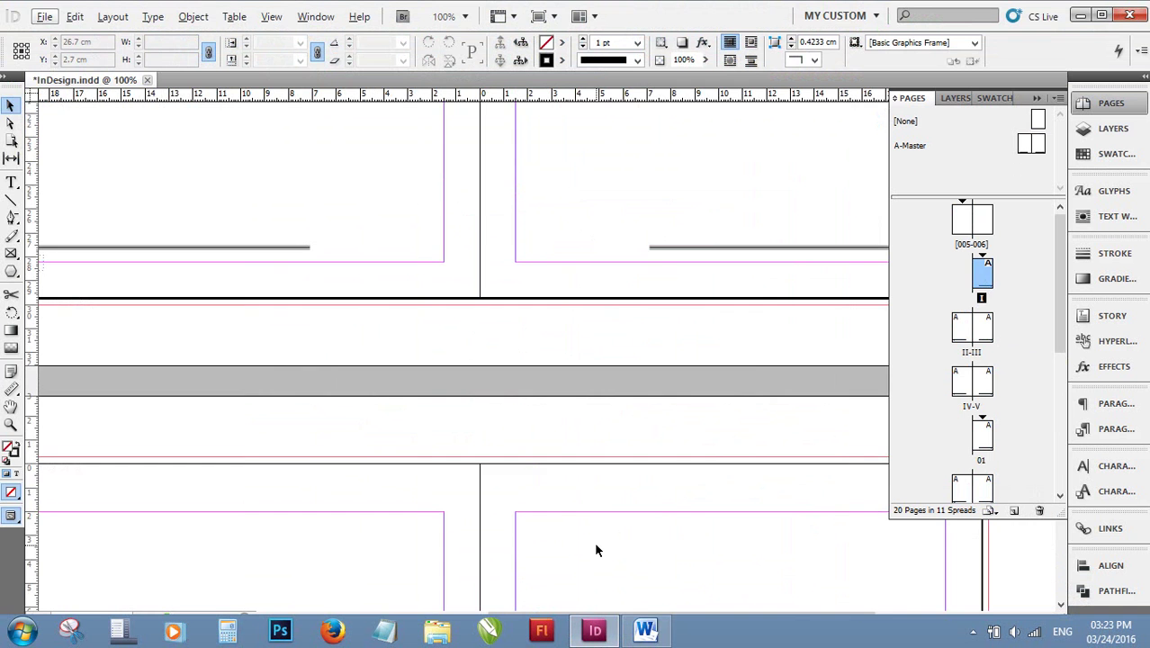
{"action": "scroll", "coordinate": [594, 542], "scroll_direction": "down", "scroll_amount": 3}
{"action": "scroll", "coordinate": [585, 297], "scroll_direction": "down", "scroll_amount": 5}
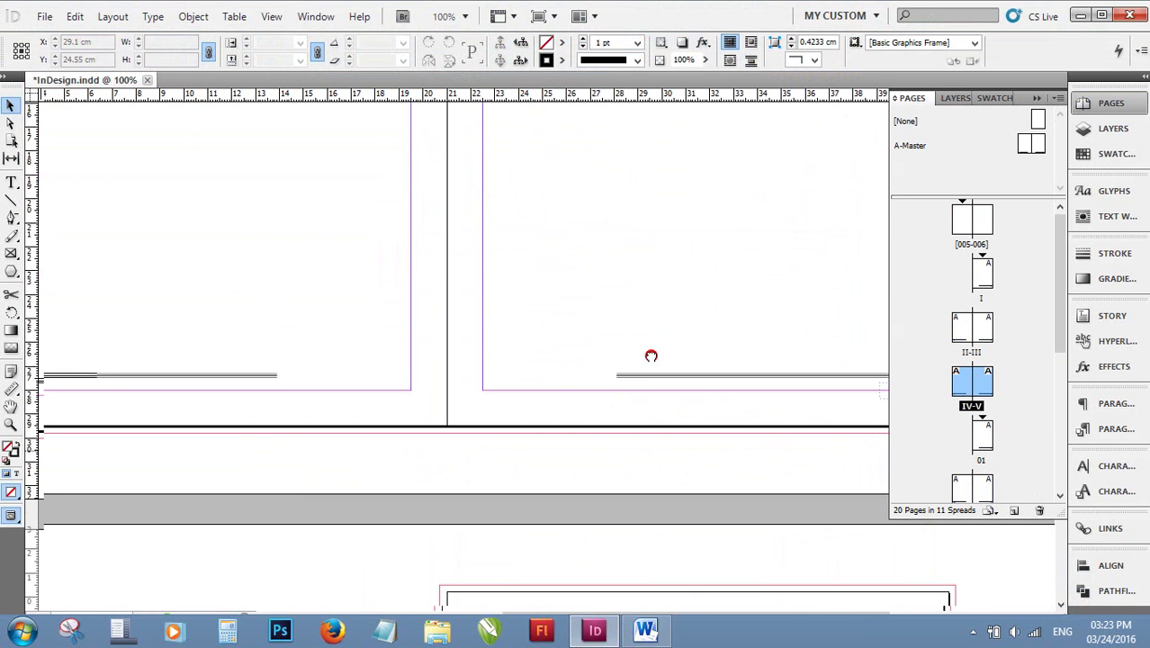
{"action": "scroll", "coordinate": [651, 356], "scroll_direction": "down", "scroll_amount": 5}
Pan the view to inspect folio 01 and the top of the following spread.
{"action": "left_click_drag", "start_coordinate": [587, 597], "coordinate": [457, 338]}
{"action": "mouse_move", "coordinate": [763, 475]}
{"action": "left_mouse_down"}
{"action": "mouse_move", "coordinate": [731, 350]}
{"action": "mouse_move", "coordinate": [778, 554]}
{"action": "mouse_move", "coordinate": [565, 420]}
{"action": "mouse_move", "coordinate": [639, 362]}
{"action": "left_mouse_up"}
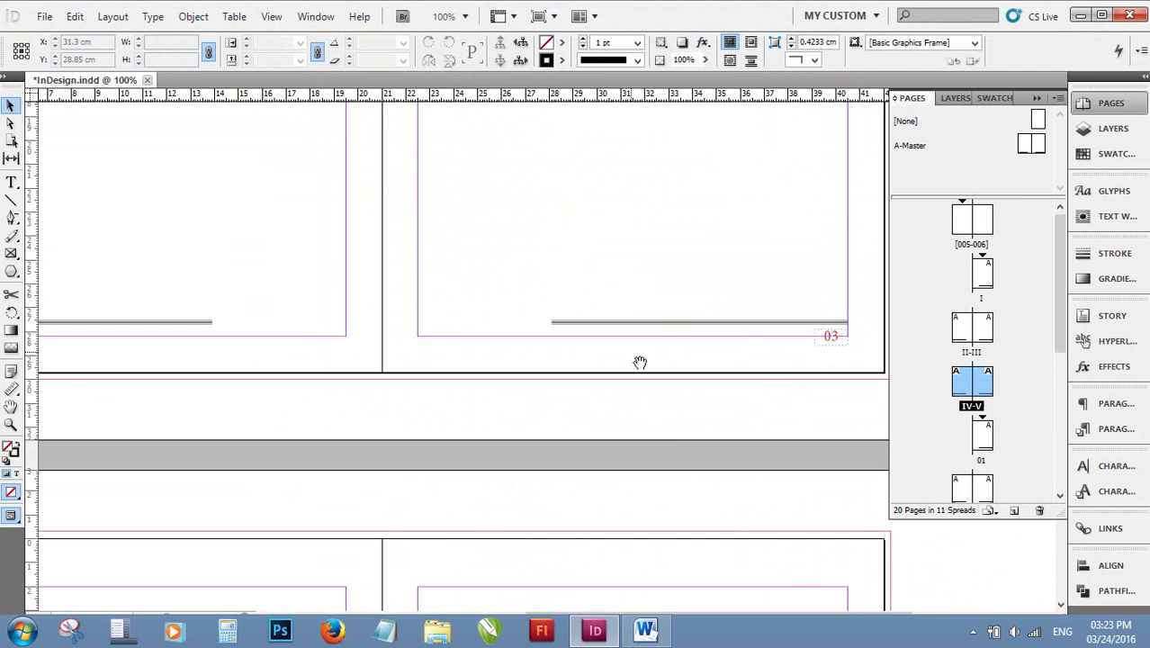
{"action": "left_click_drag", "start_coordinate": [683, 549], "coordinate": [677, 334]}
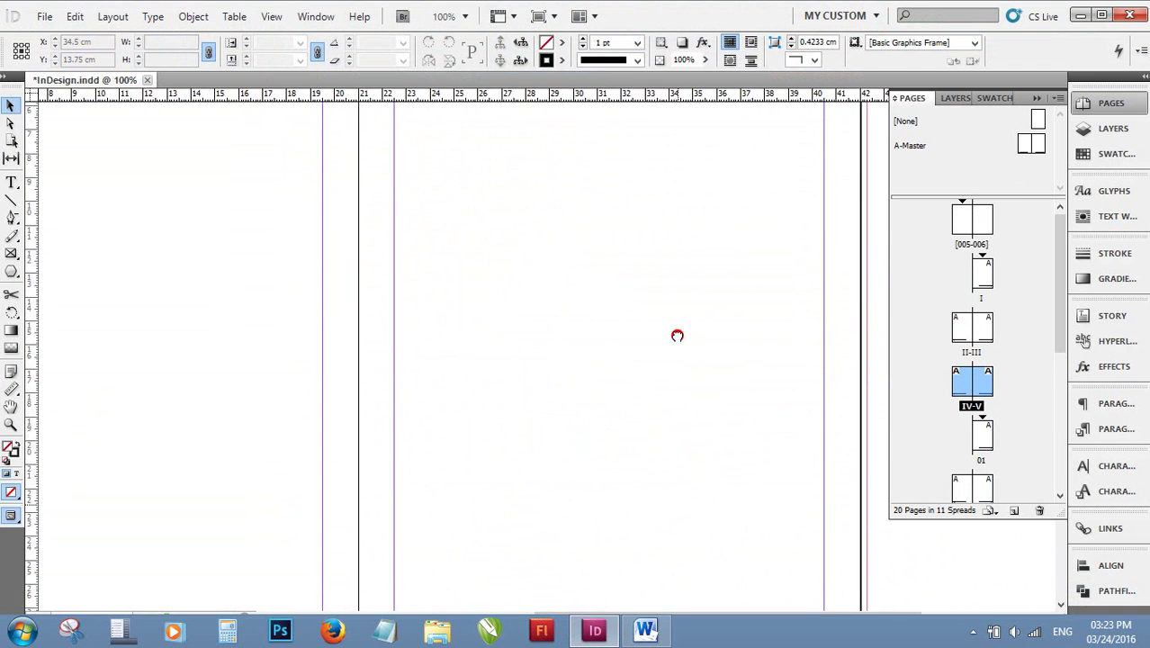
{"action": "left_click", "coordinate": [625, 628]}
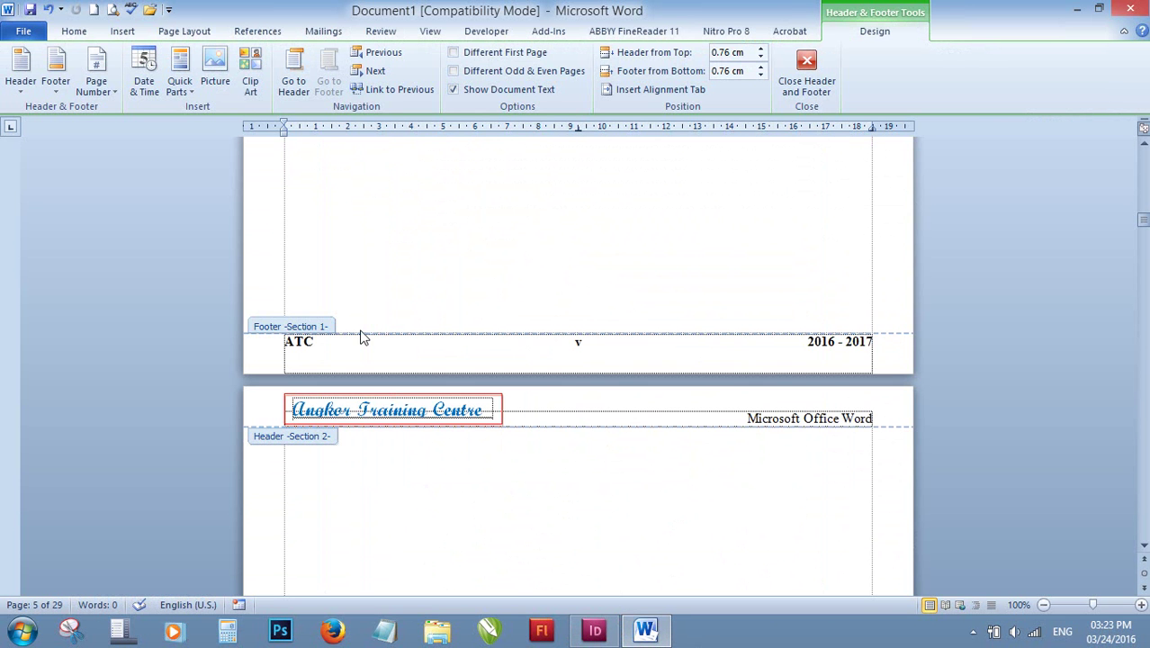
Check the ATC footer text, close Word's header and footer, and switch back to InDesign.
{"action": "left_click", "coordinate": [317, 348]}
{"action": "left_click_drag", "start_coordinate": [317, 348], "coordinate": [267, 353]}
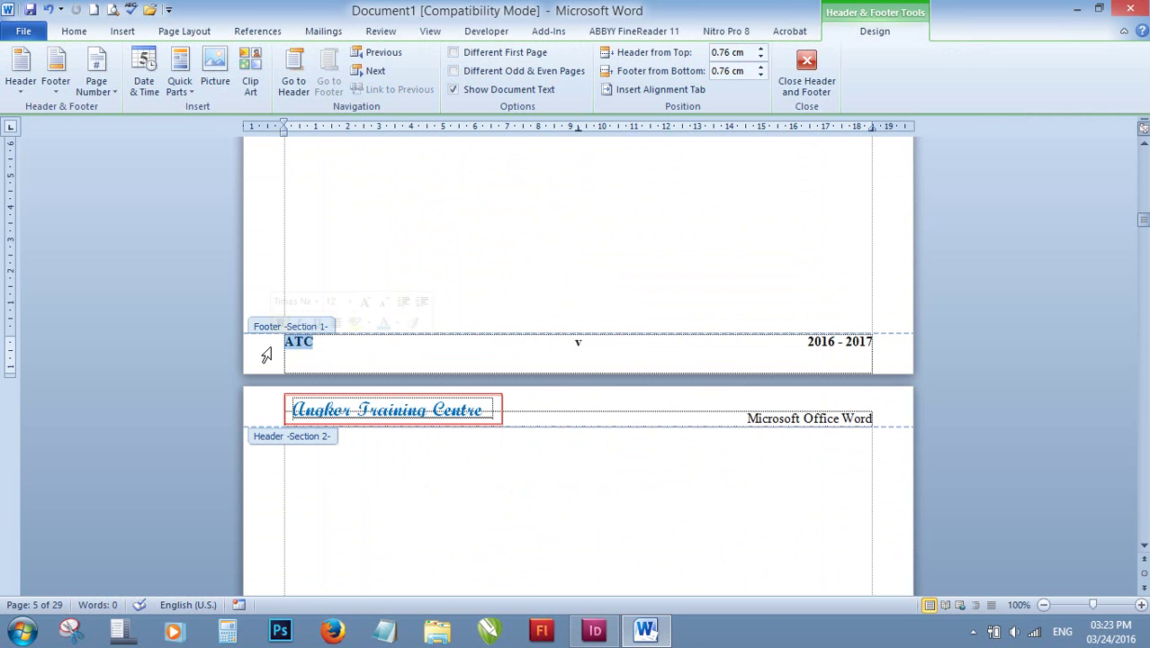
{"action": "left_click", "coordinate": [315, 348]}
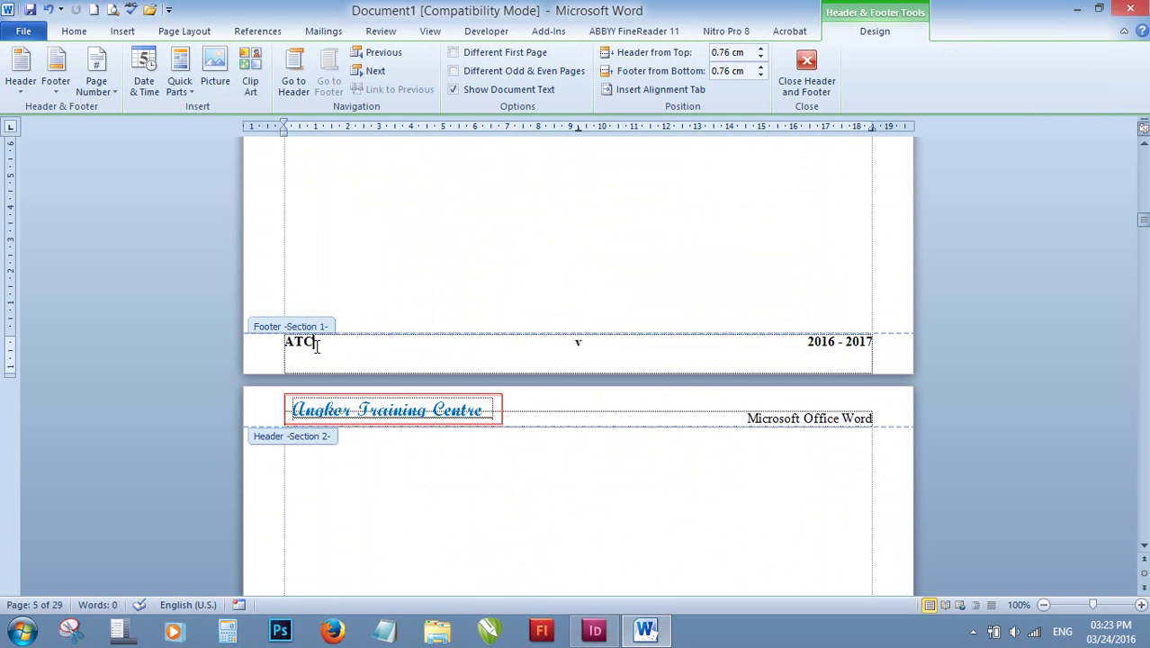
{"action": "left_click", "coordinate": [808, 72]}
{"action": "left_click", "coordinate": [594, 630]}
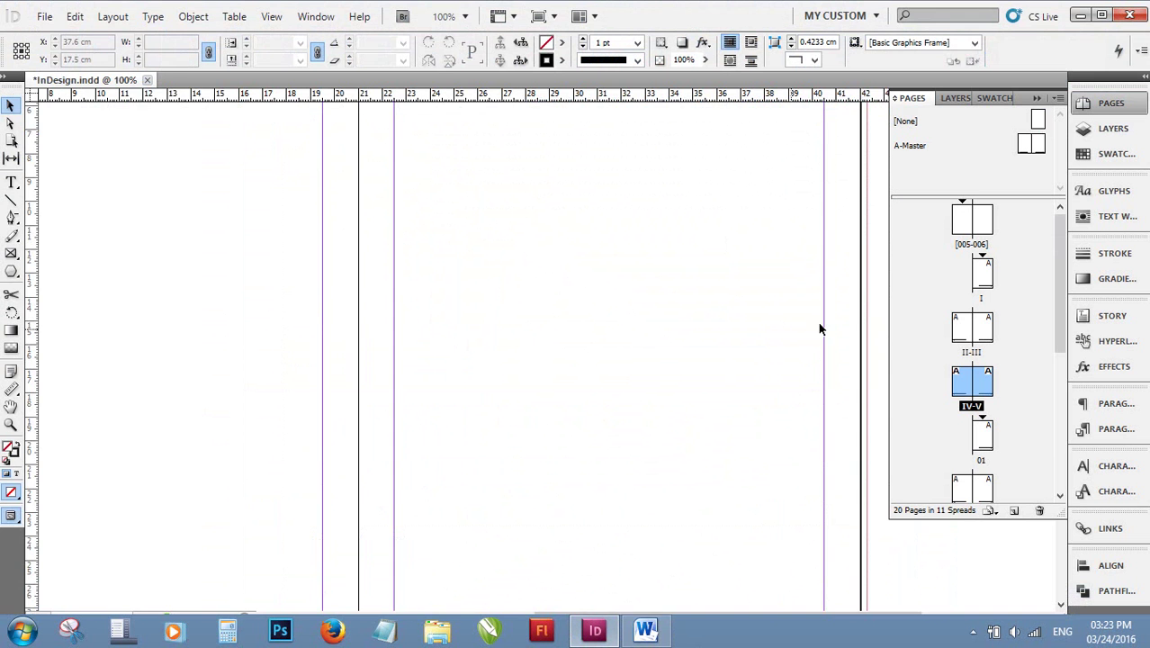
Zoom out to 5% so all 11 spreads of InDesign.indd are visible.
{"action": "key", "text": "ctrl+minus"}
{"action": "key", "text": "ctrl+minus"}
{"action": "key", "text": "ctrl+minus"}
{"action": "key", "text": "ctrl+minus"}
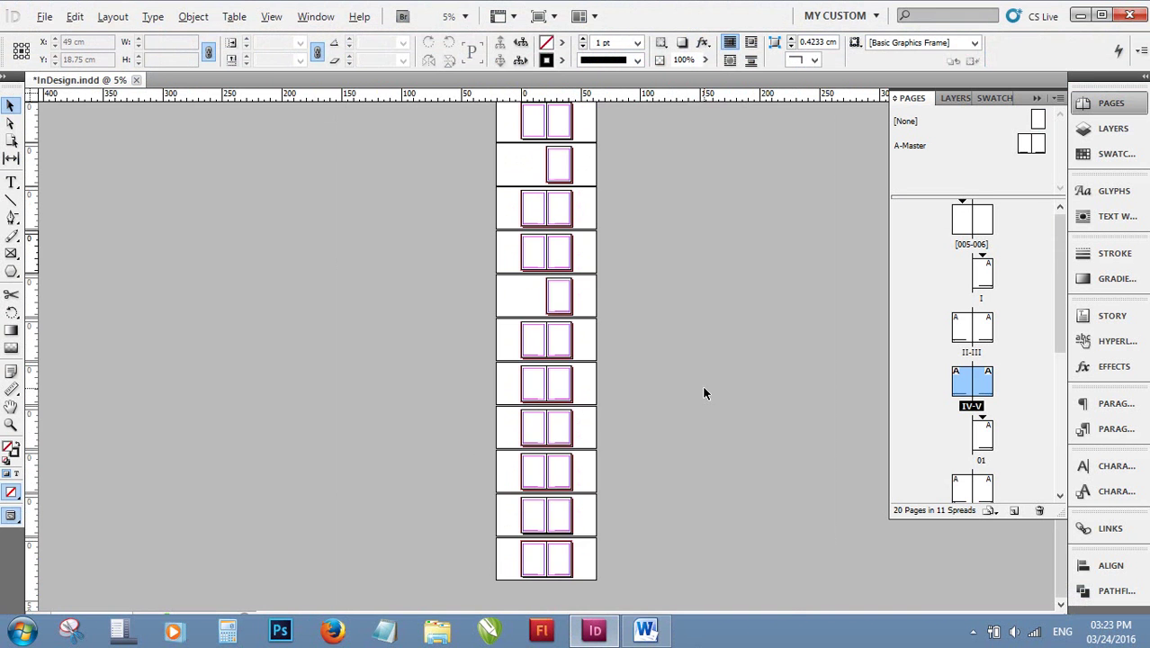
{"action": "key", "text": "ctrl+equal"}
{"action": "key", "text": "ctrl+equal"}
{"action": "key", "text": "ctrl+minus"}
{"action": "key", "text": "ctrl+minus"}
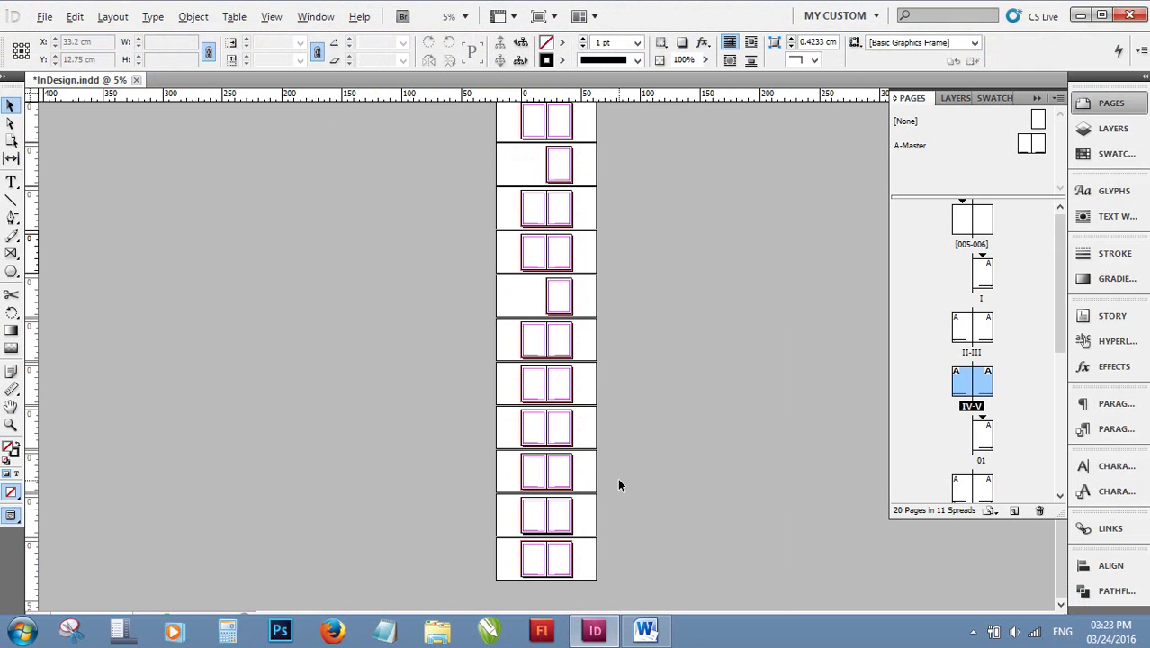